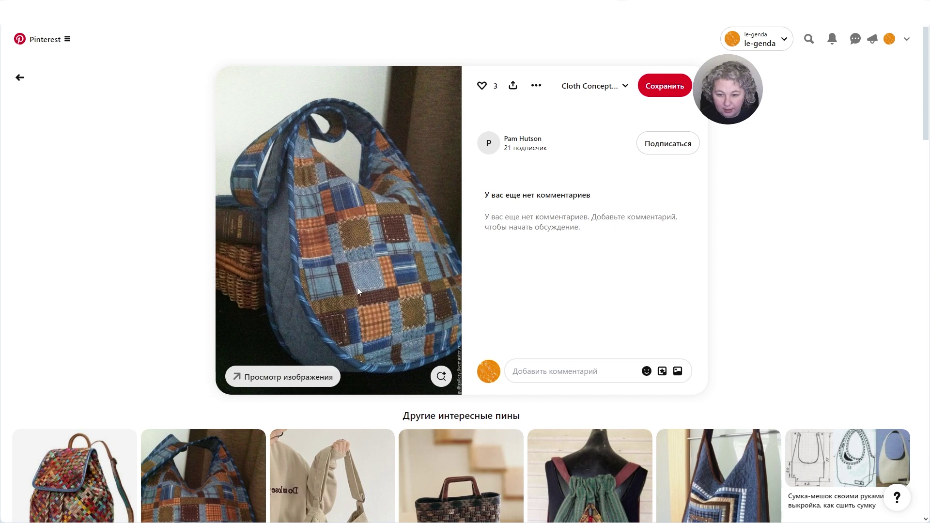
- Examine the reference photo of the patchwork denim bag and browse the similar bag pins below it
scroll(336, 261, "down", 2)
scroll(353, 199, "up", 1)
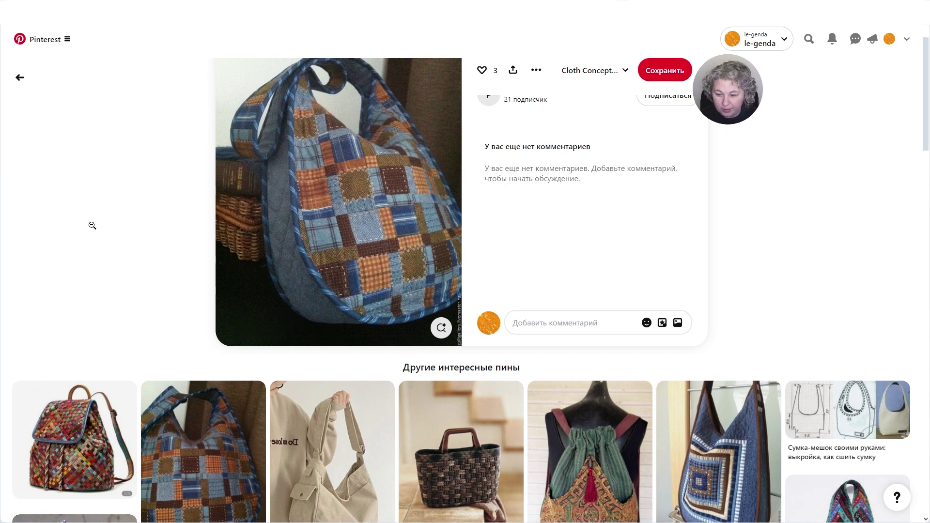
scroll(118, 222, "down", 5)
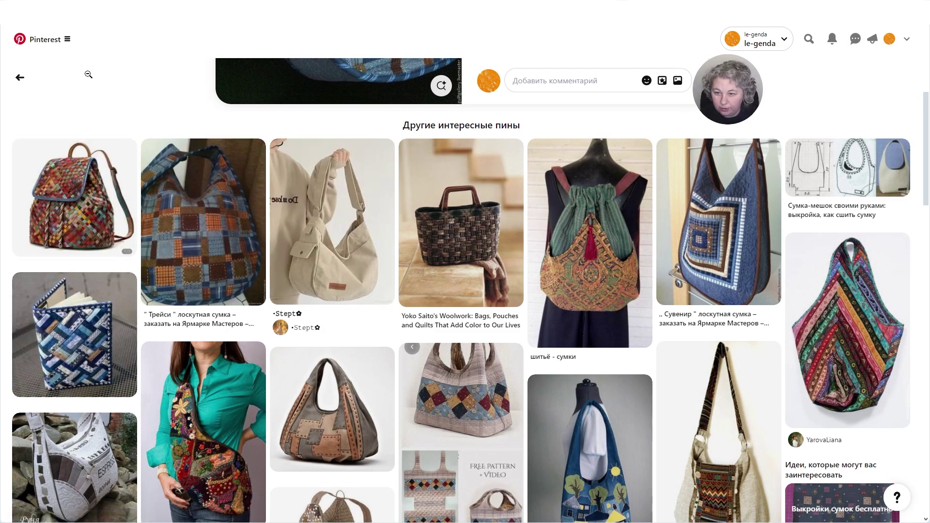
scroll(113, 156, "up", 5)
scroll(113, 155, "up", 1)
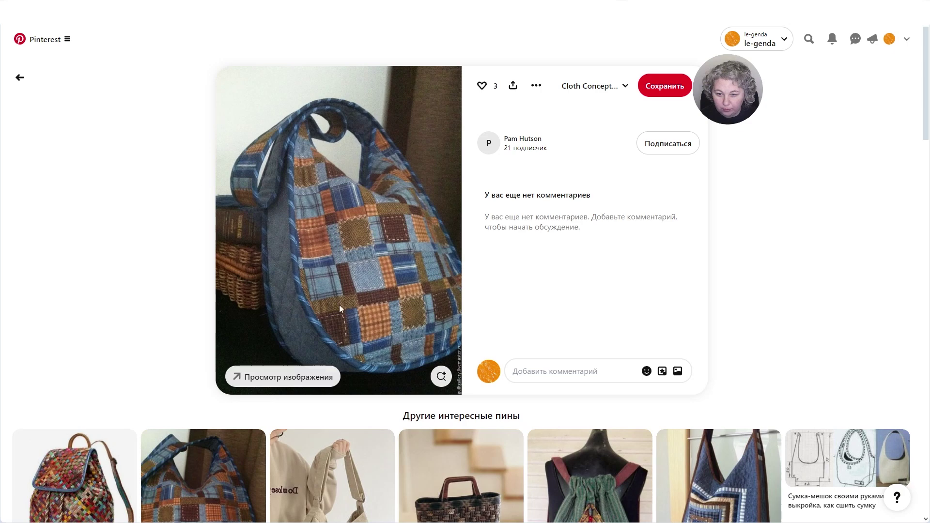
scroll(45, 217, "down", 5)
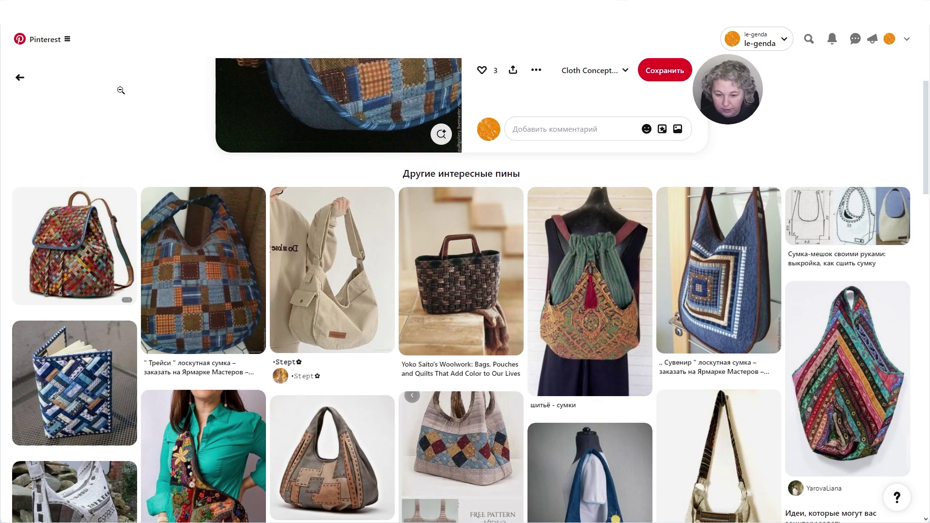
scroll(96, 102, "up", 5)
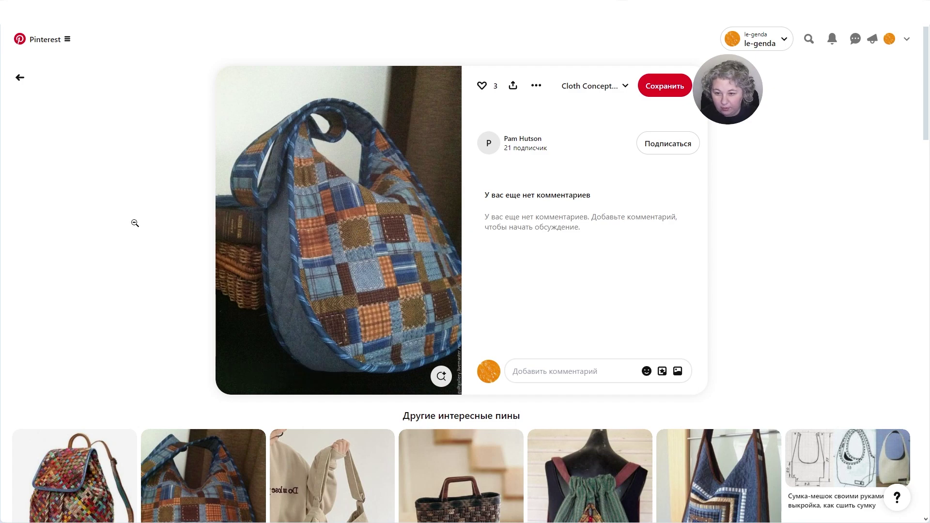
scroll(133, 225, "down", 2)
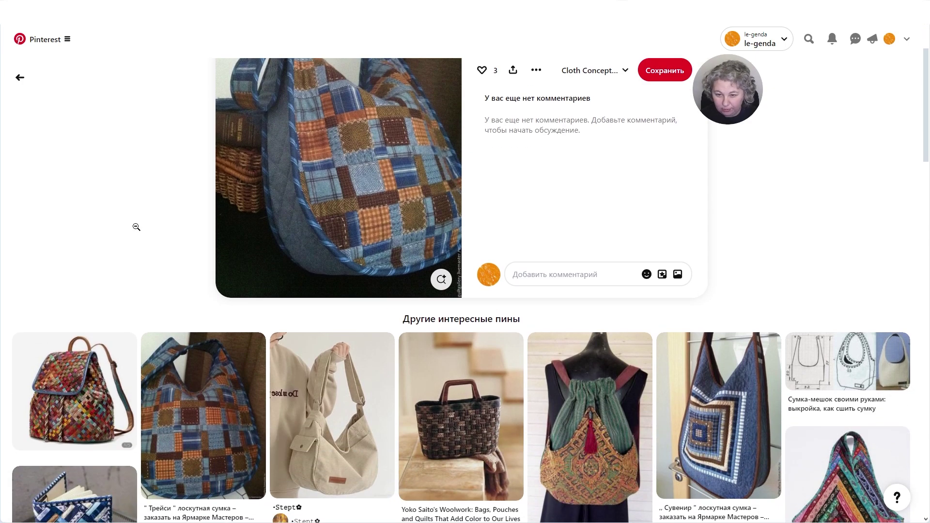
scroll(135, 226, "down", 1)
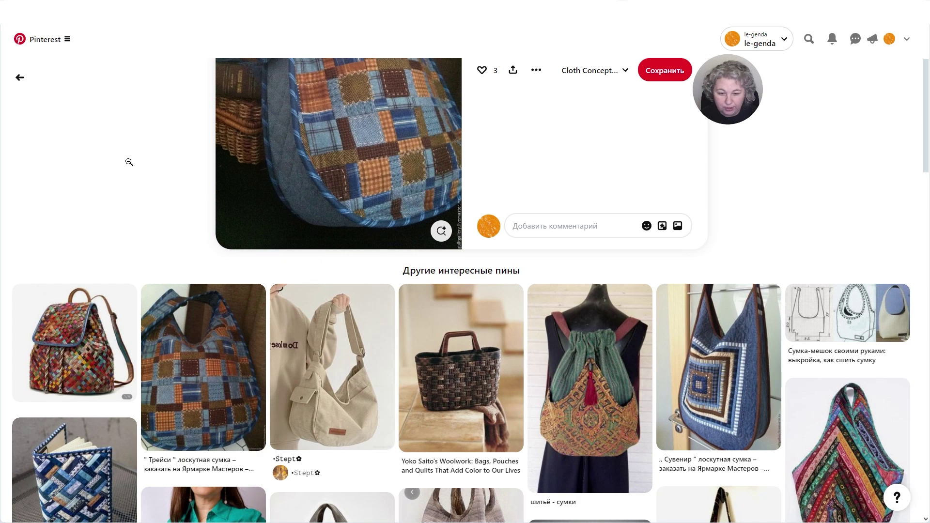
scroll(130, 159, "down", 1)
scroll(129, 168, "down", 2)
scroll(130, 168, "down", 5)
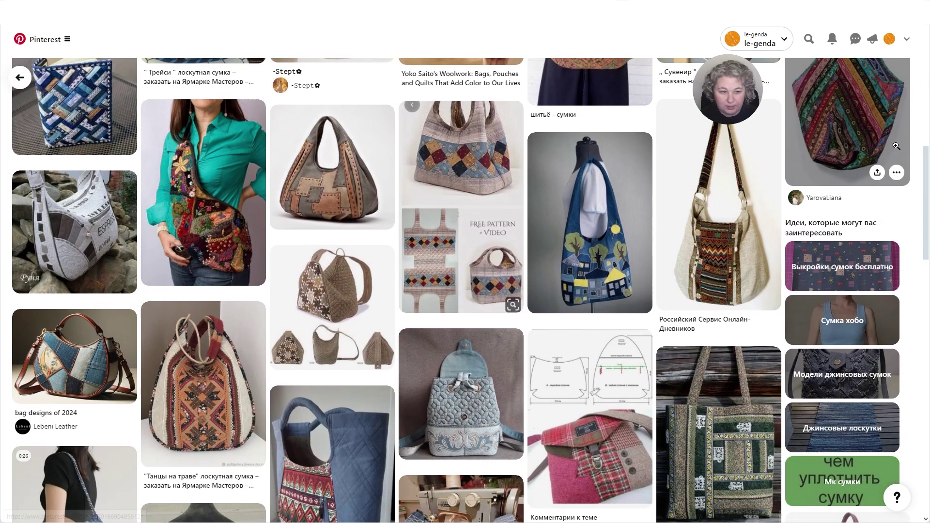
left_click_drag(928, 164, 929, 366)
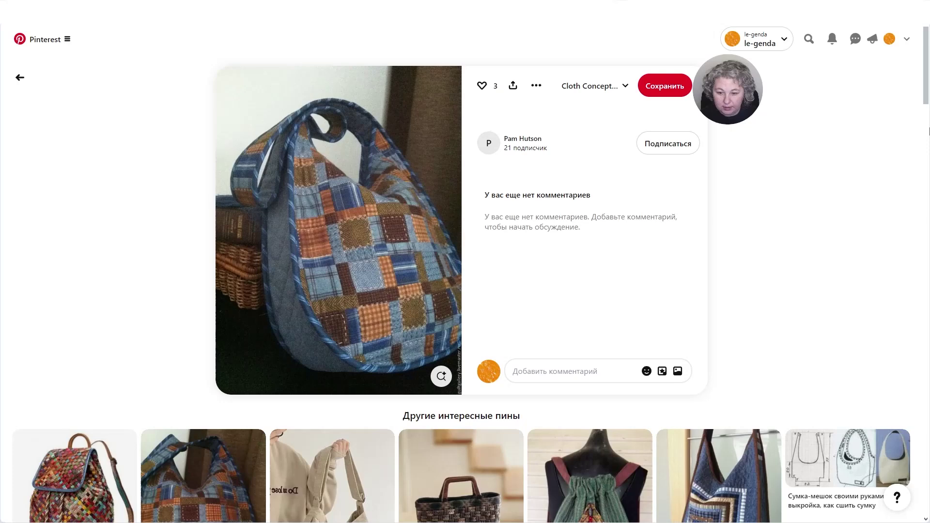
scroll(928, 131, "down", 2)
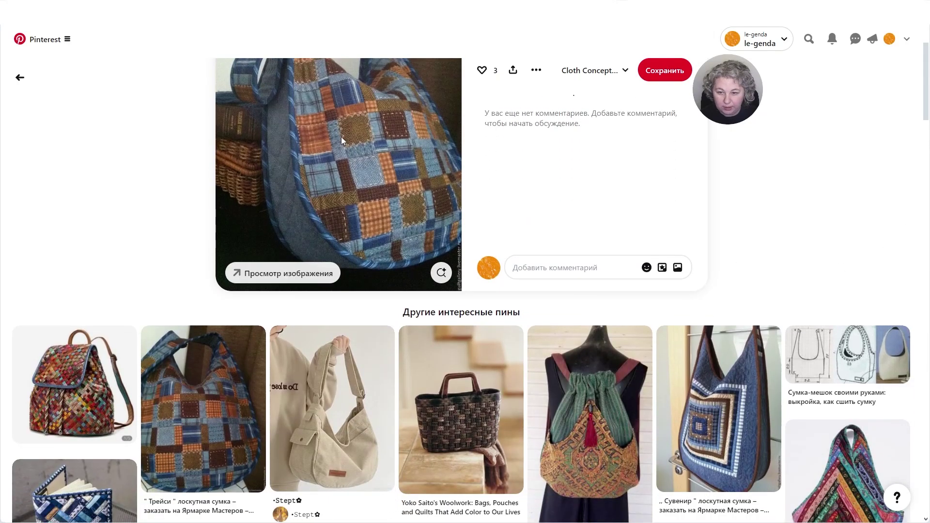
scroll(381, 165, "up", 1)
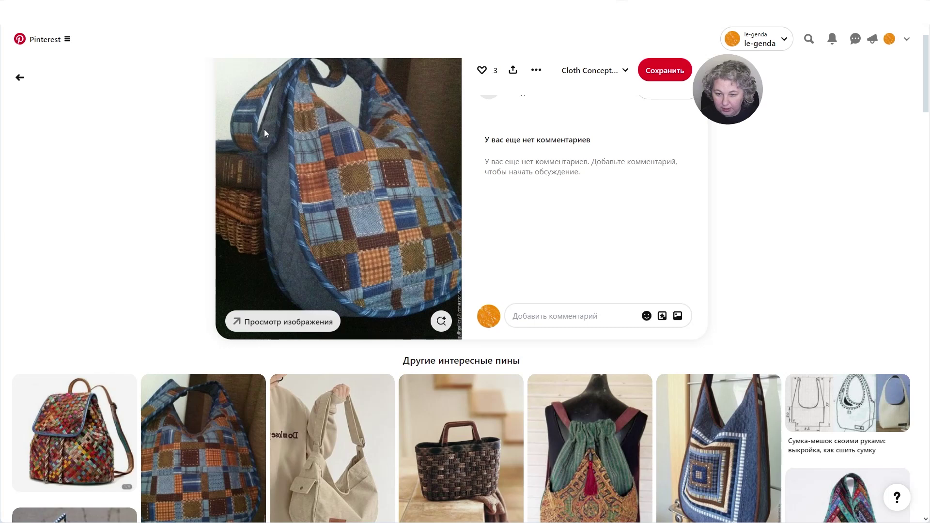
scroll(96, 201, "up", 1)
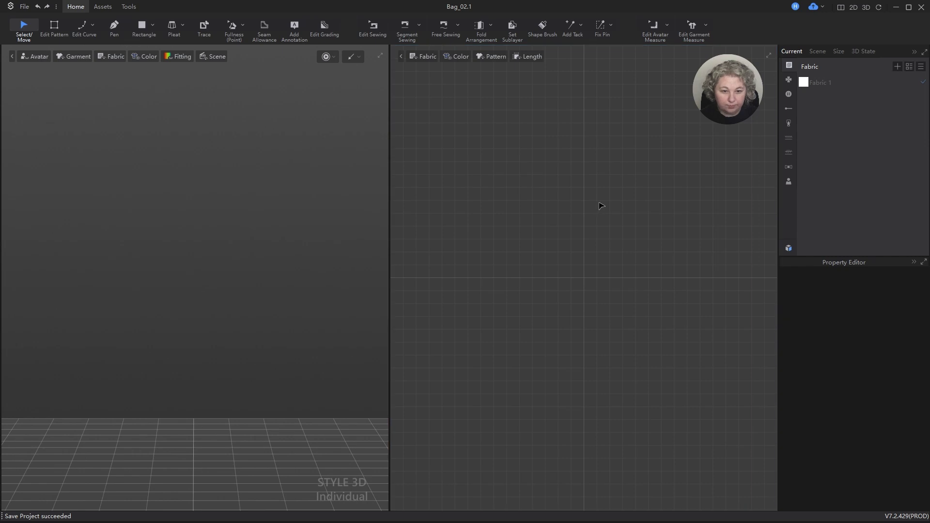
- Switch to Style3D and create a rectangular pattern piece 30 cm wide and 18 cm high
left_click(142, 27)
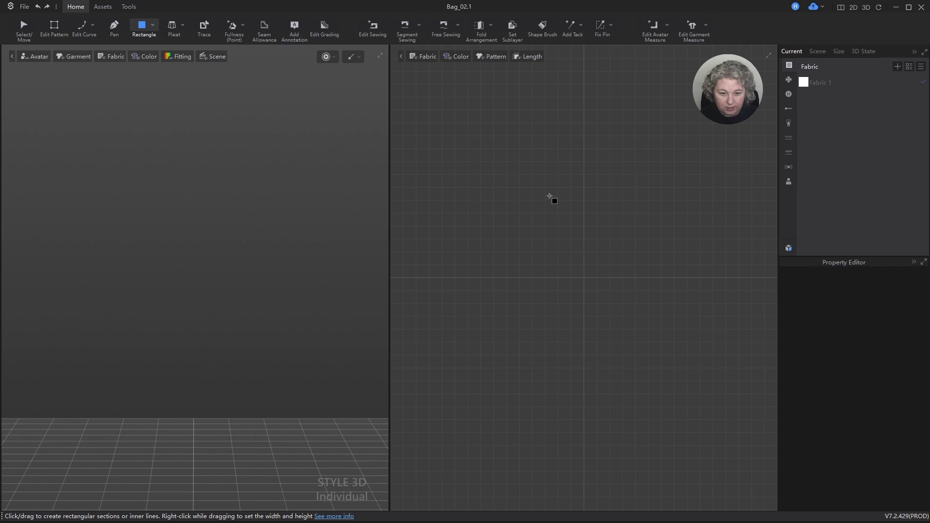
left_click_drag(548, 196, 633, 260)
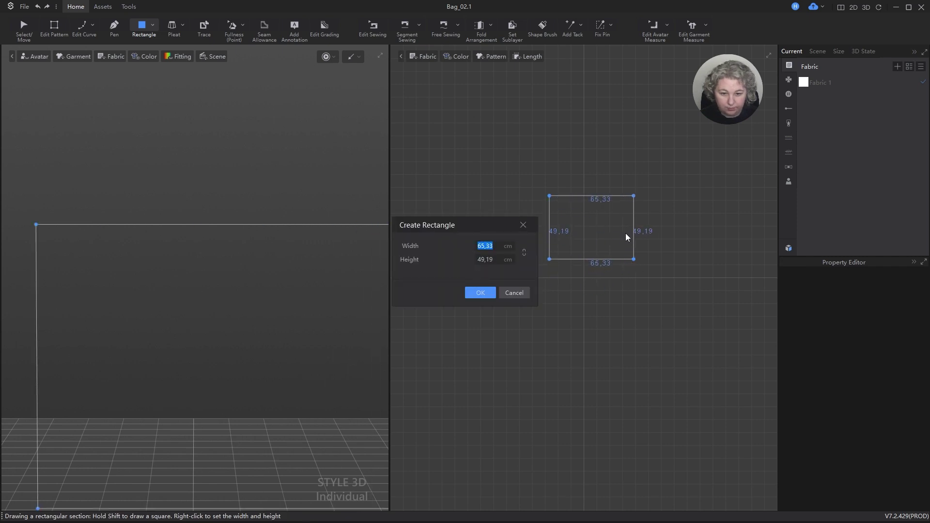
type("30")
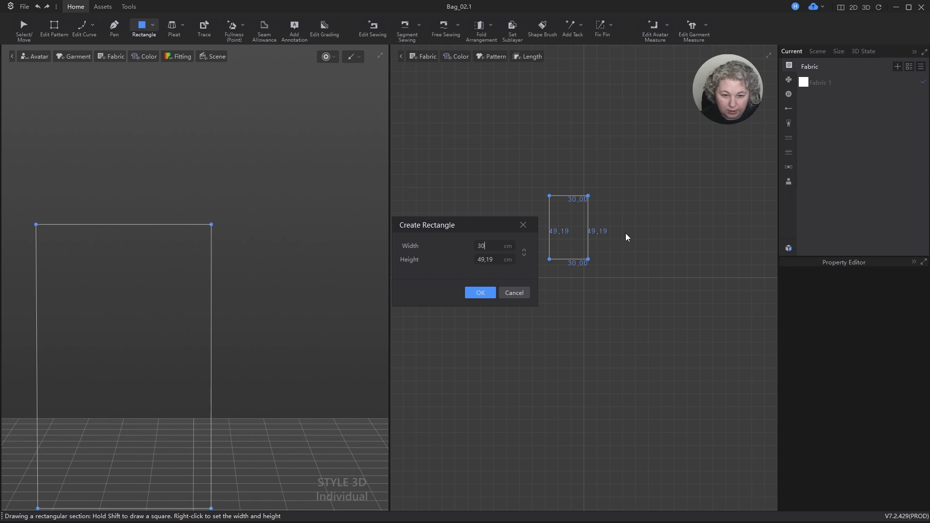
left_click(498, 258)
type("18")
key("Return")
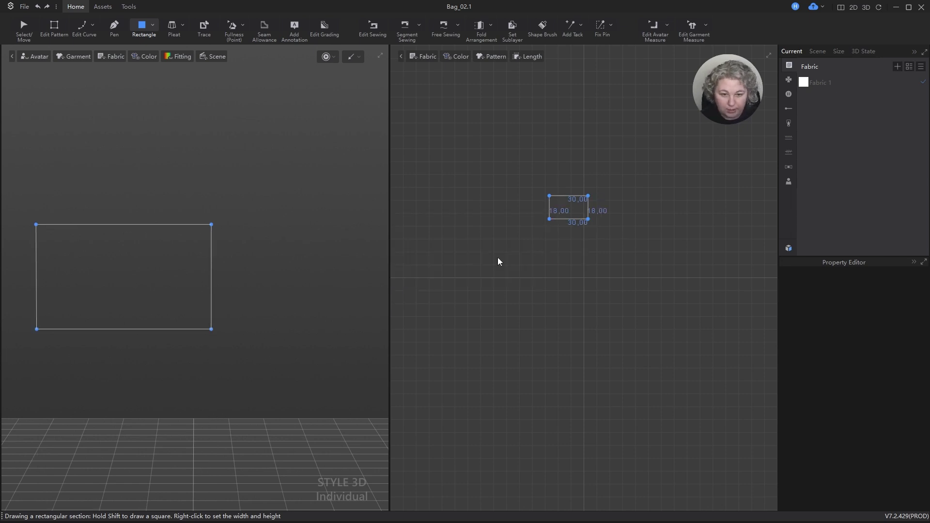
- Move the rectangular piece so it is centred on the vertical axis of the 2D workspace
key("q")
left_click_drag(579, 205, 598, 252)
scroll(589, 241, "up", 5)
scroll(590, 244, "up", 4)
scroll(611, 224, "down", 3)
left_click_drag(613, 208, 595, 216)
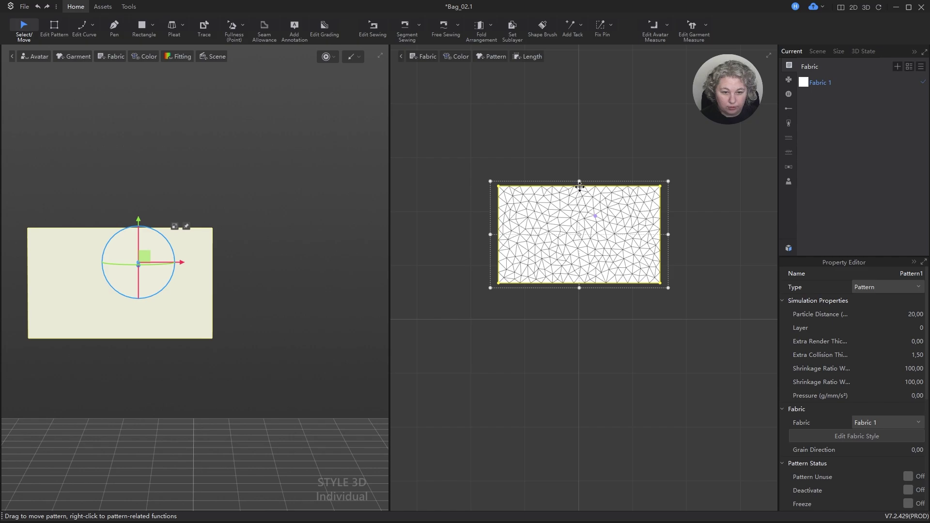
- Switch to Pinterest, open the related "Трейси" patchwork bag pin and examine the bag's front view and similar pins
key("alt+Tab")
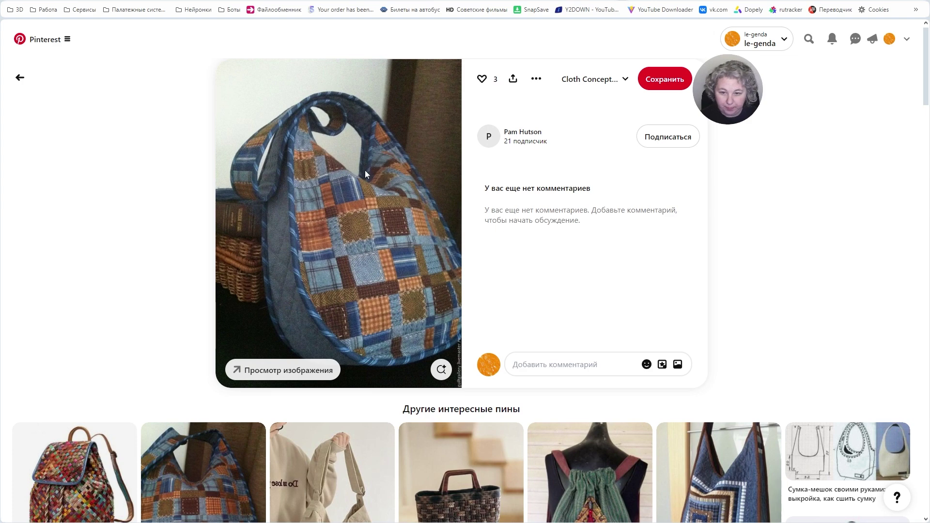
scroll(365, 170, "down", 5)
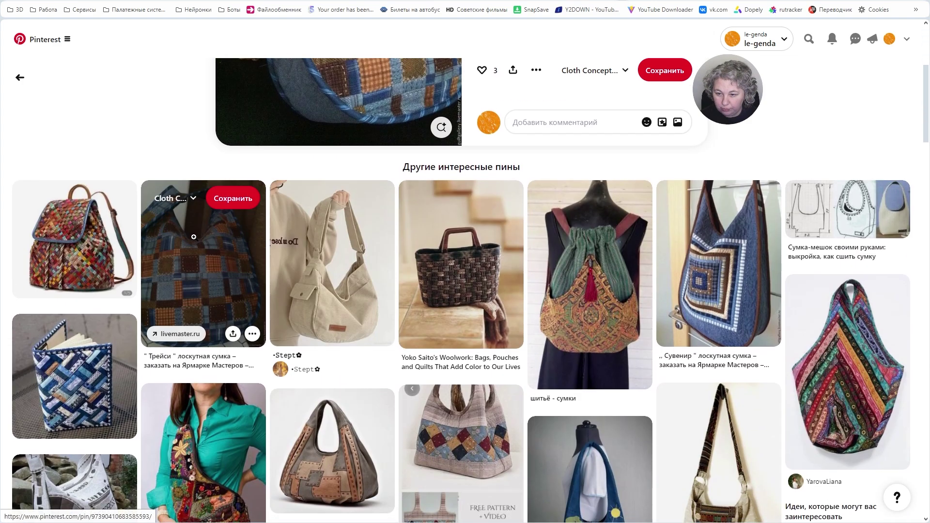
left_click(196, 246)
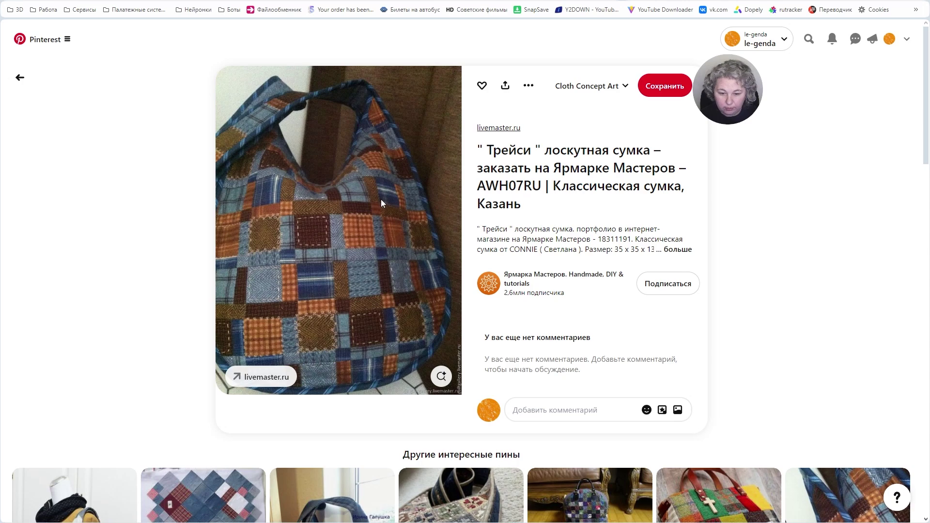
scroll(382, 202, "down", 2)
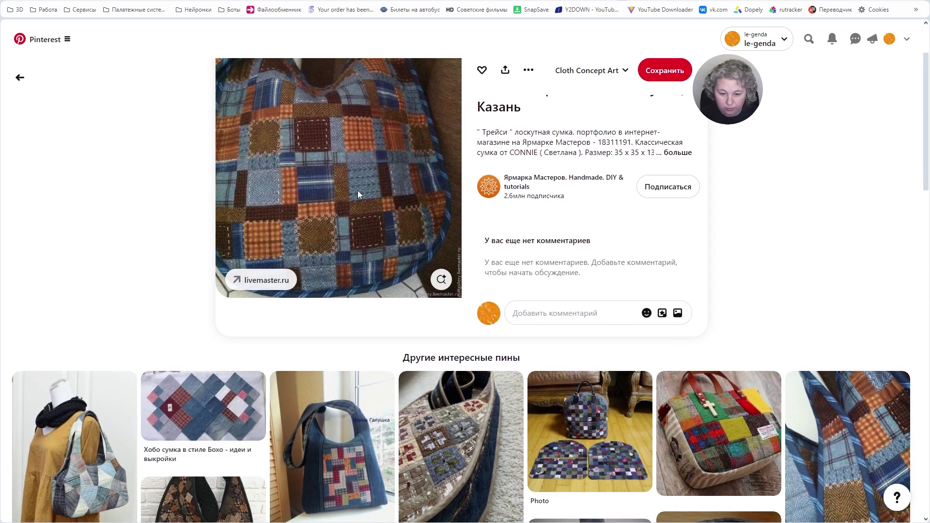
scroll(395, 191, "down", 3)
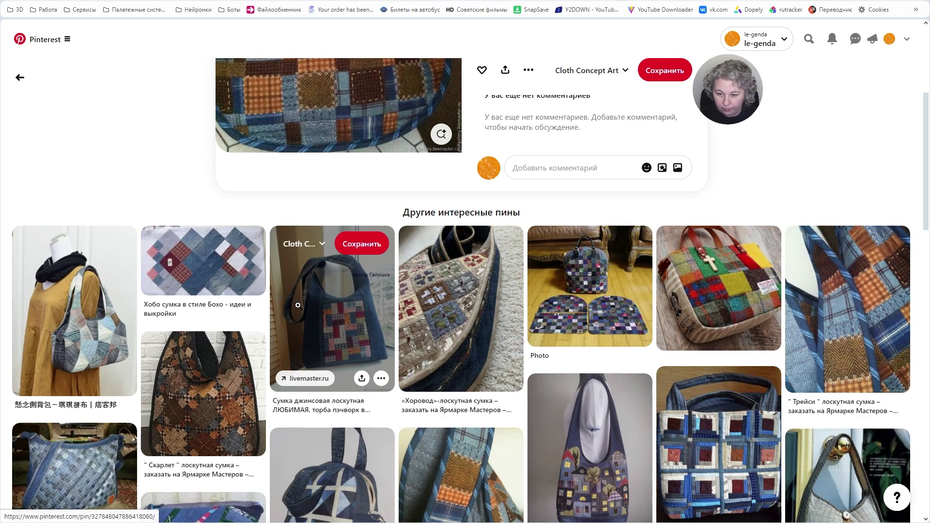
scroll(299, 313, "up", 5)
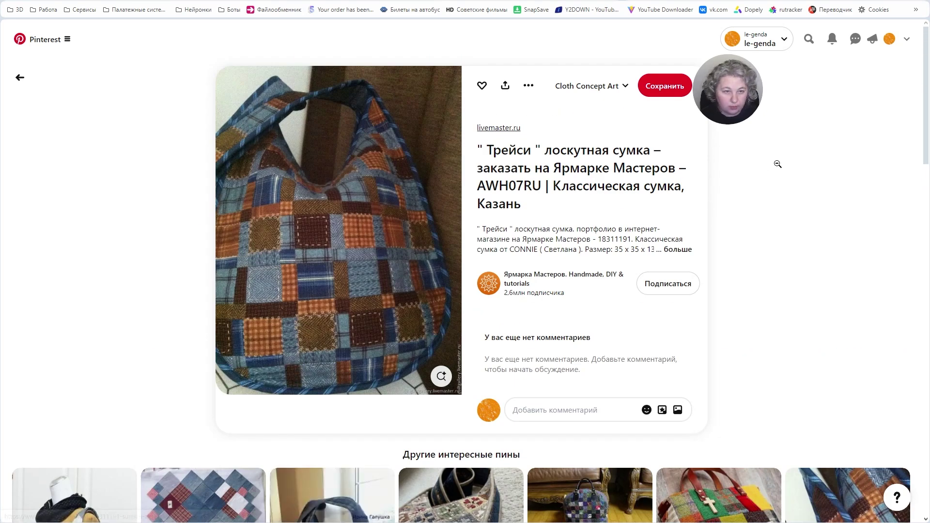
- Return to Style3D and set the rectangular piece's particle distance to 10 and its mesh type to Quad (Basic)
key("alt+Tab")
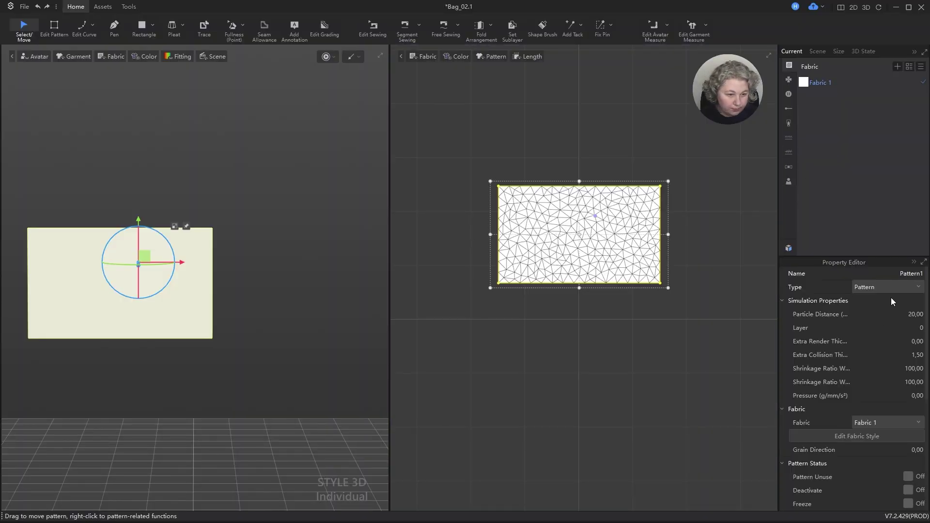
left_click(913, 314)
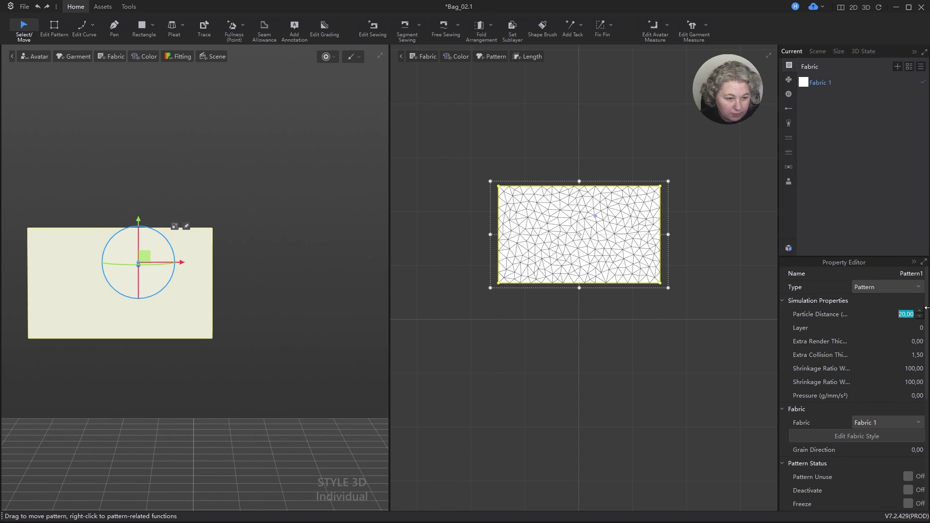
type("10")
key("Return")
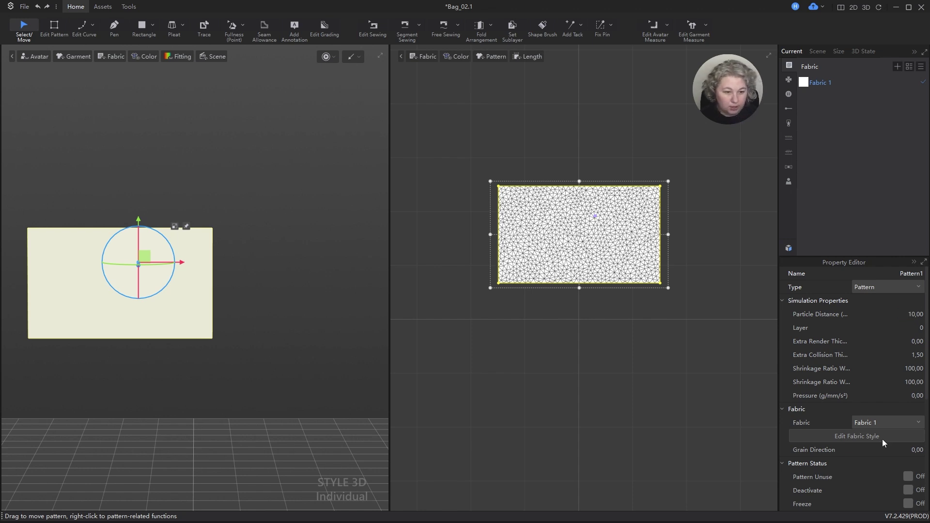
scroll(886, 431, "down", 10)
left_click(893, 436)
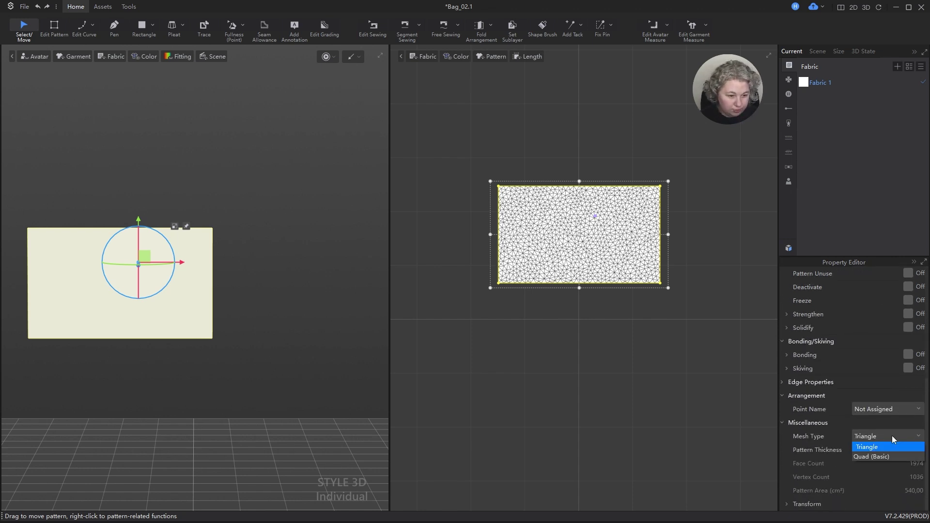
left_click(879, 457)
left_click(609, 116)
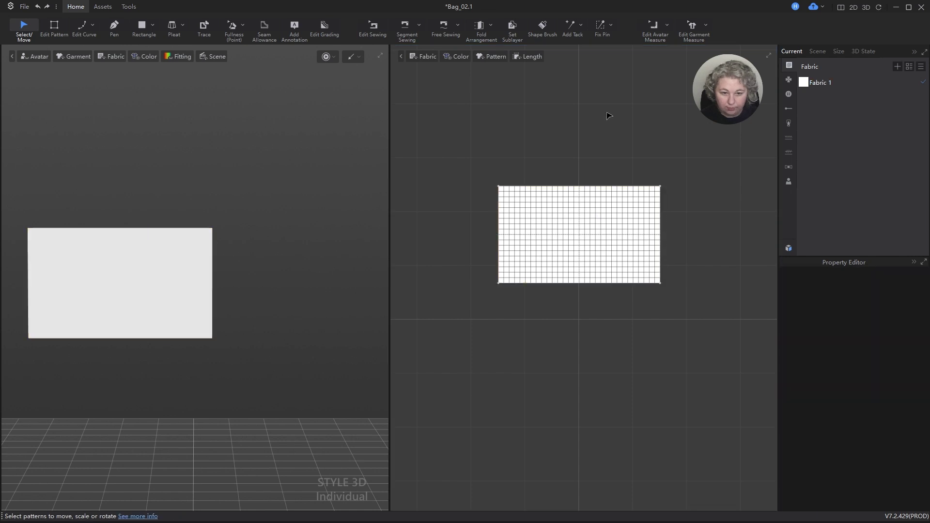
- Shift the rectangular piece slightly down along the vertical axis of the 2D workspace
left_click_drag(590, 221, 590, 233)
scroll(588, 224, "up", 4)
scroll(592, 213, "down", 4)
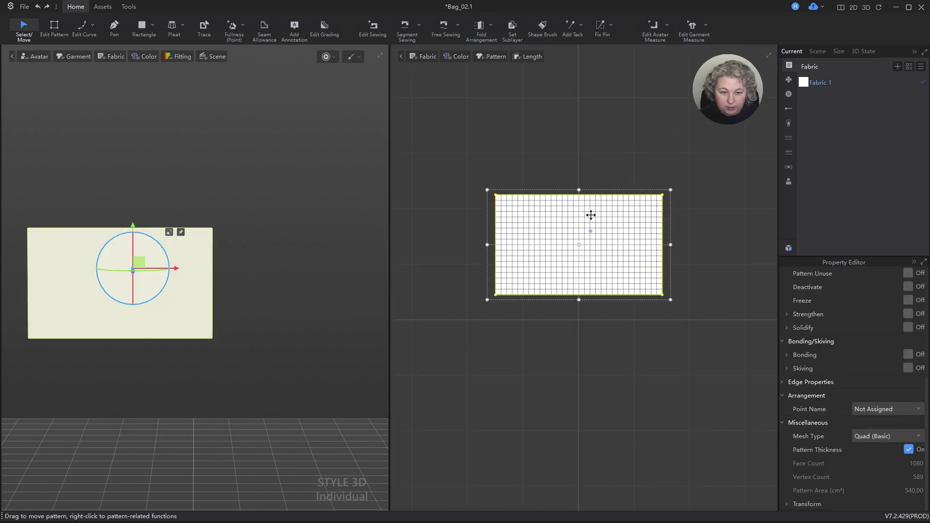
- Draw a vertical internal line with the Pen tool between the midpoints of the rectangle's upper and lower edges
key("z")
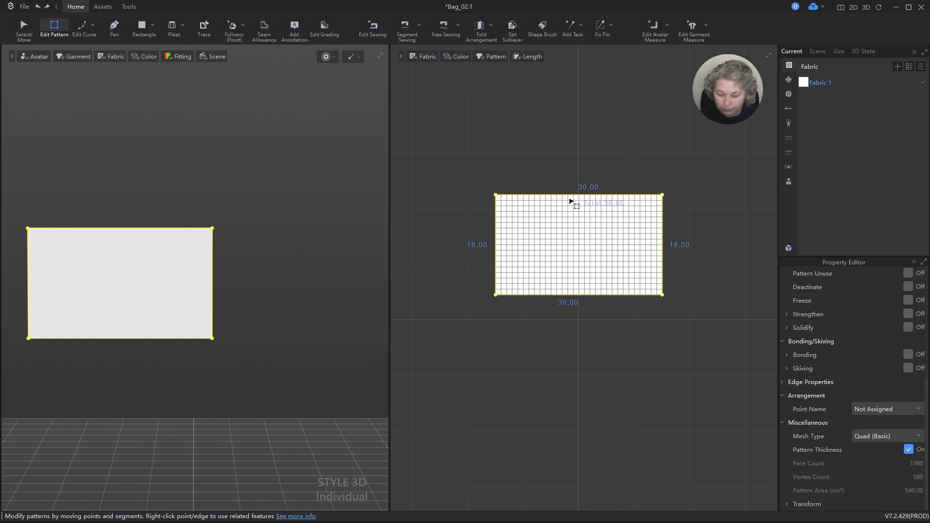
key("x")
key("h")
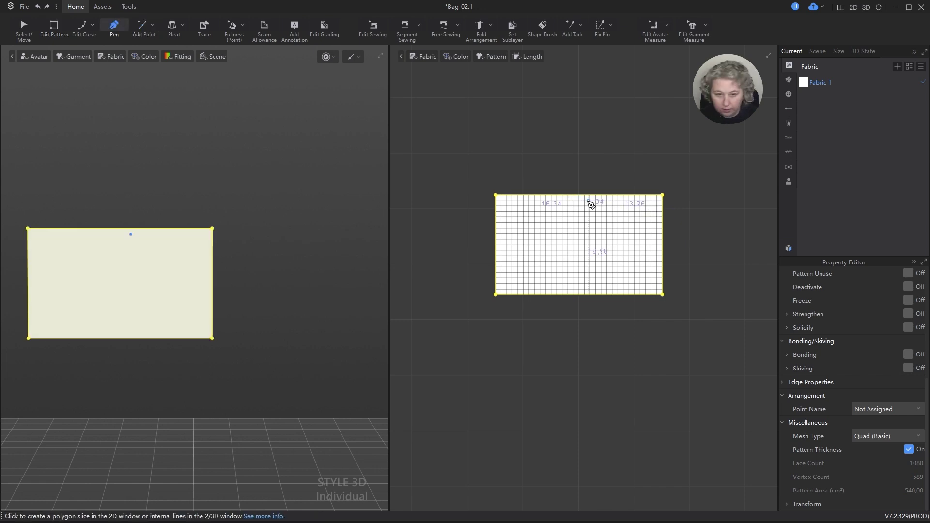
left_click(579, 194)
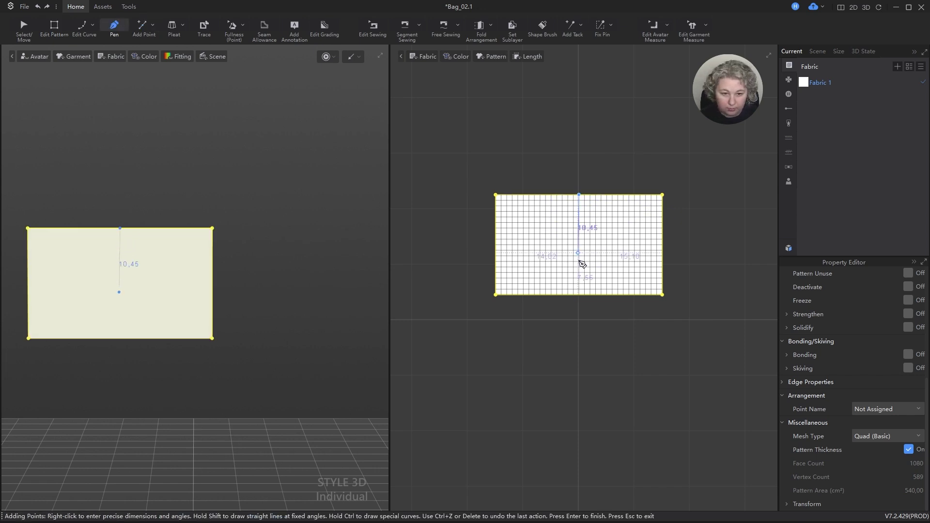
left_click(579, 294)
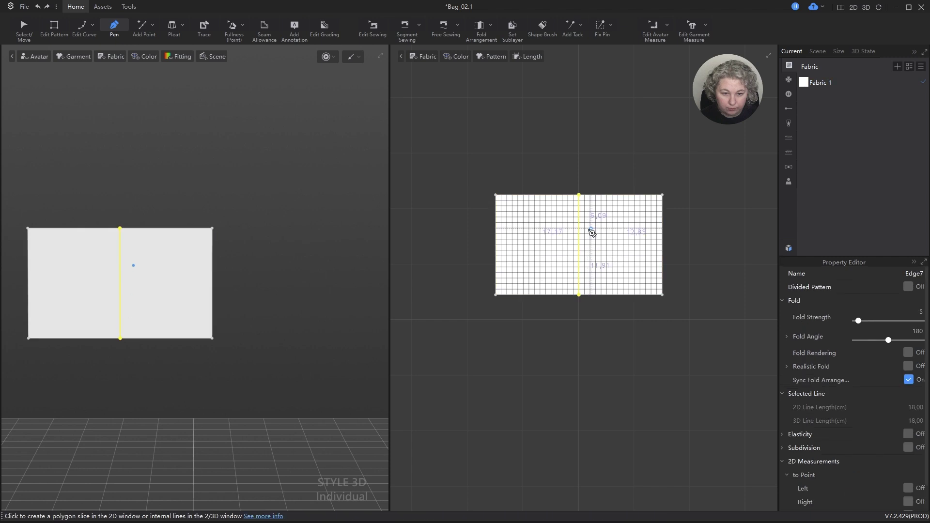
key("z")
- Turn off the 2D Mesh display for the pattern pieces
scroll(581, 228, "up", 5)
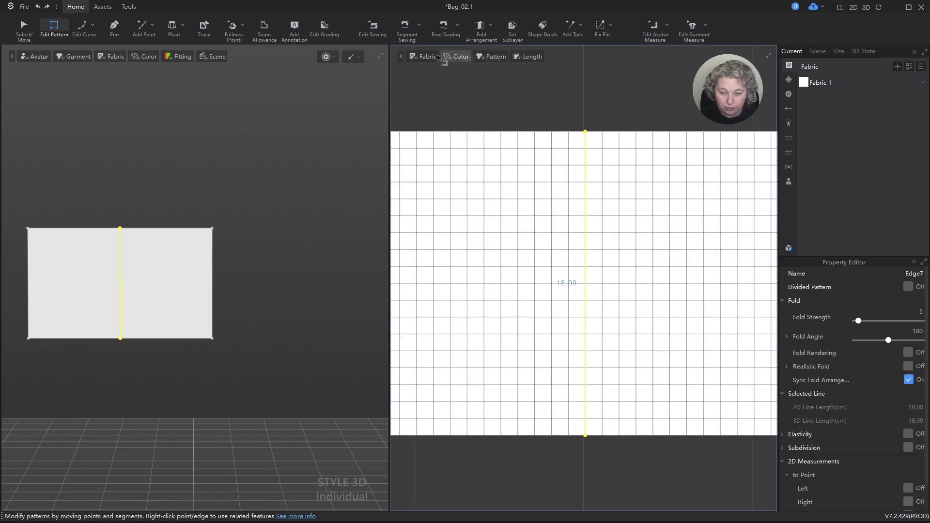
left_click(418, 56)
left_click(438, 84)
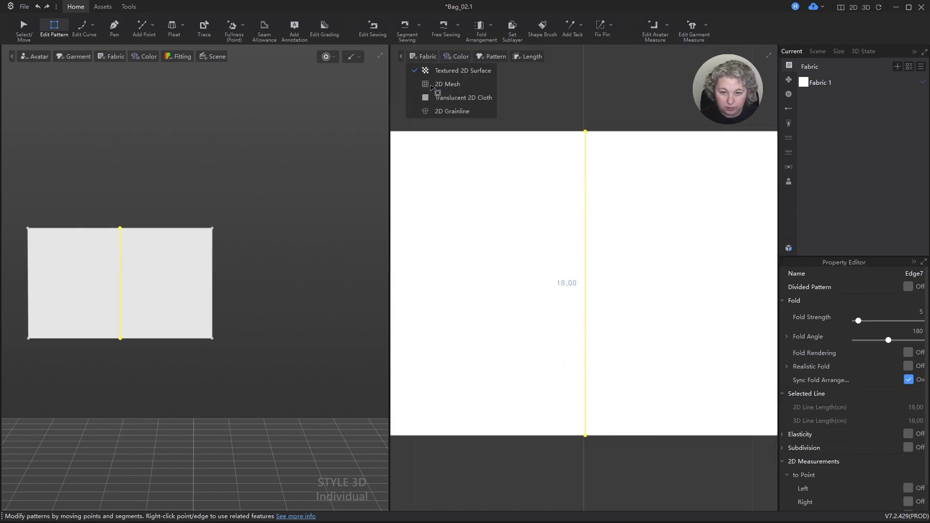
- Convert the rectangular piece's vertical internal line to a symmetry axis and switch to the Select/Move tool
right_click(584, 152)
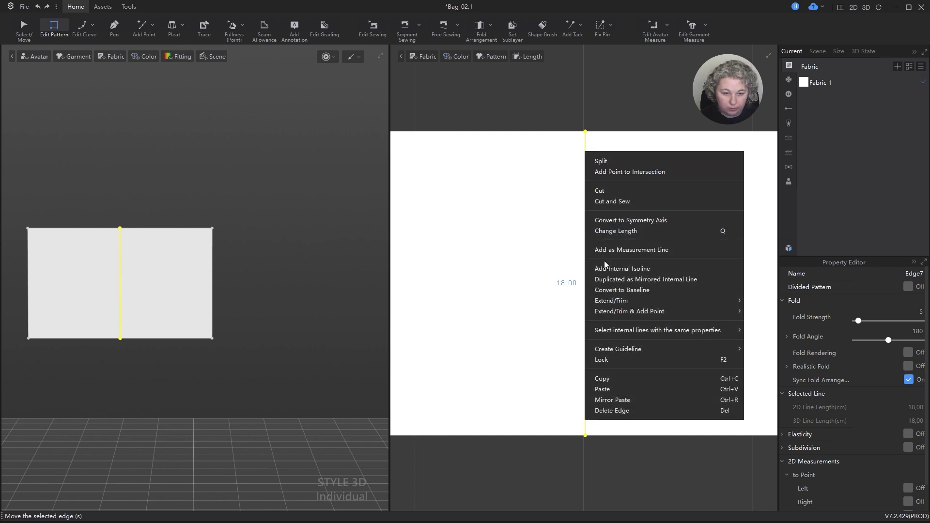
left_click(612, 220)
key("a")
scroll(615, 185, "down", 5)
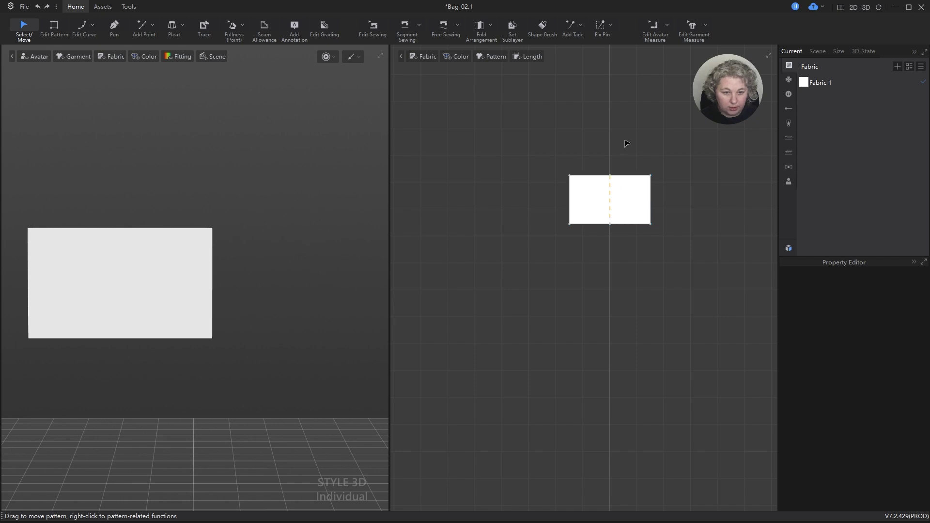
- Move the rectangular piece down in the 2D workspace so its lower edge rests on the horizontal axis
scroll(626, 190, "up", 4)
left_click(598, 191)
left_click_drag(598, 190, 608, 202)
left_click(533, 158)
scroll(533, 160, "down", 3)
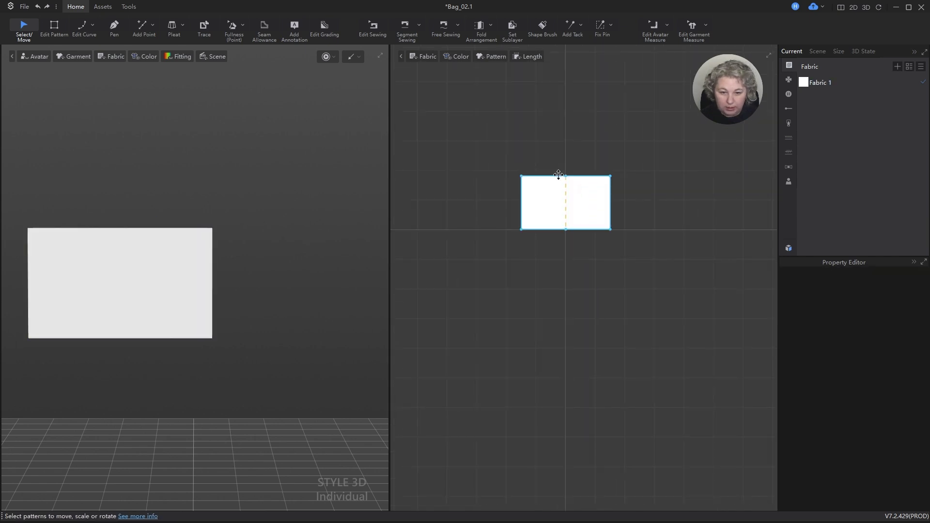
- Move the rectangular piece sideways in the 3D scene so it is centred on the floor grid's middle line
scroll(195, 261, "down", 2)
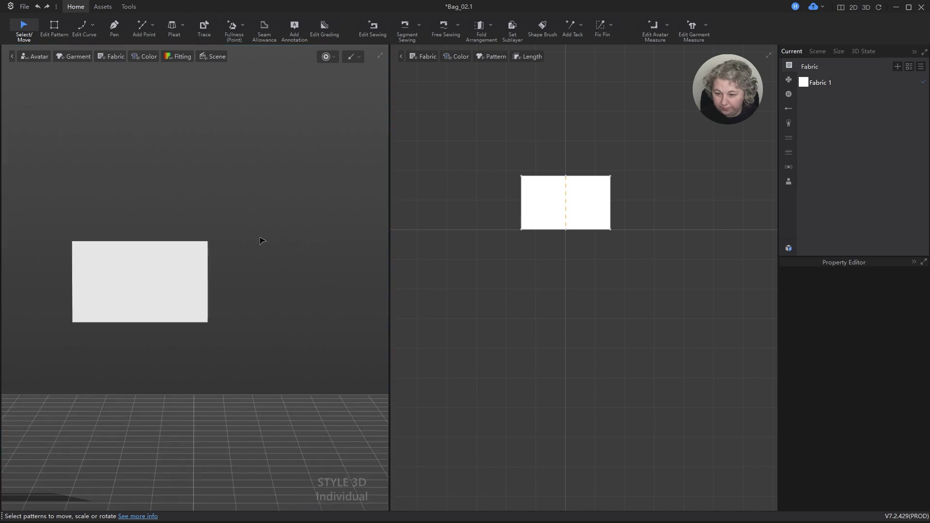
scroll(261, 242, "down", 3)
middle_click_drag(253, 305, 270, 245)
scroll(218, 232, "up", 1)
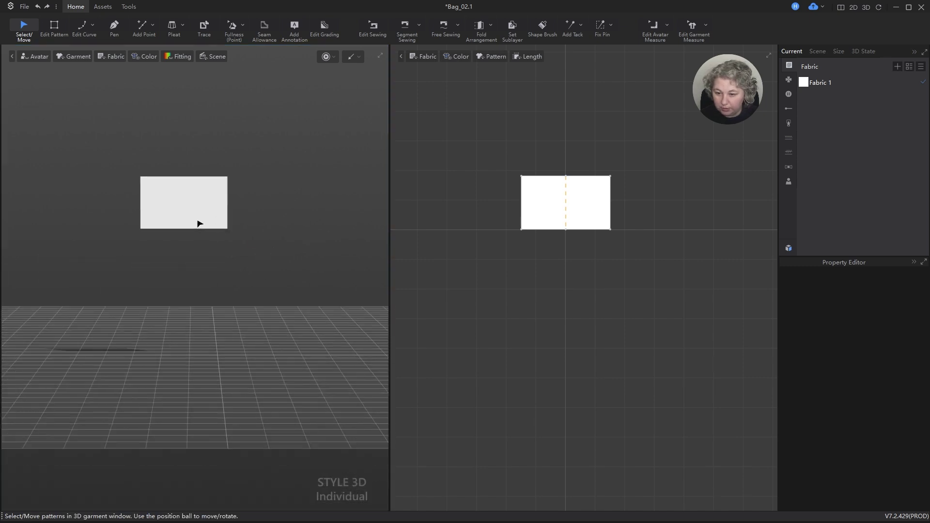
scroll(192, 216, "up", 3)
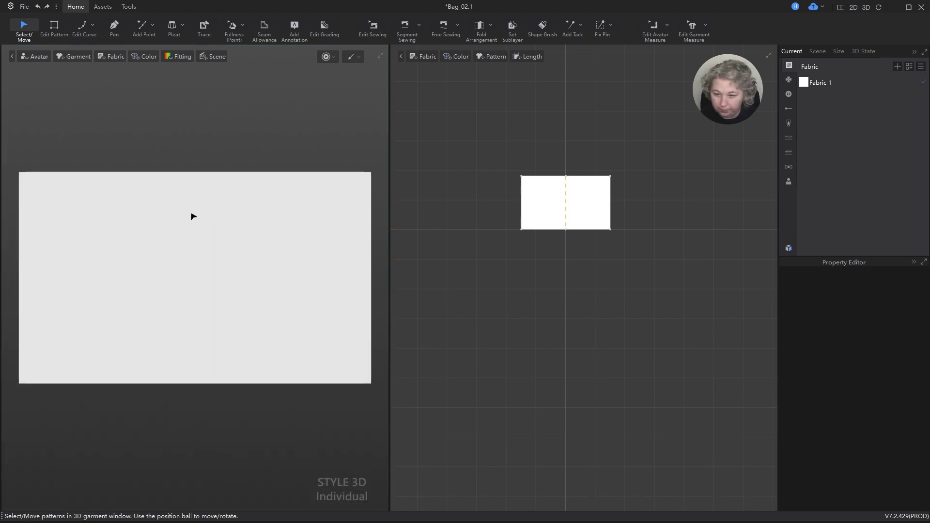
scroll(194, 233, "down", 2)
scroll(196, 233, "down", 2)
left_click_drag(208, 269, 235, 266)
scroll(185, 247, "down", 2)
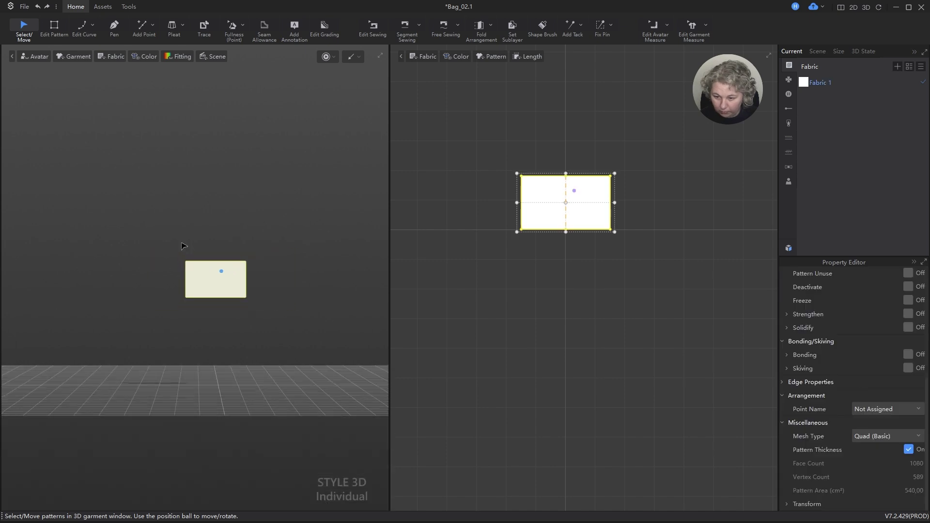
- Lower the rectangular piece toward the floor grid in the 3D scene and leave it deselected
middle_click_drag(342, 308, 281, 258)
scroll(262, 320, "up", 3)
left_click_drag(187, 203, 193, 265)
right_click_drag(260, 168, 252, 305)
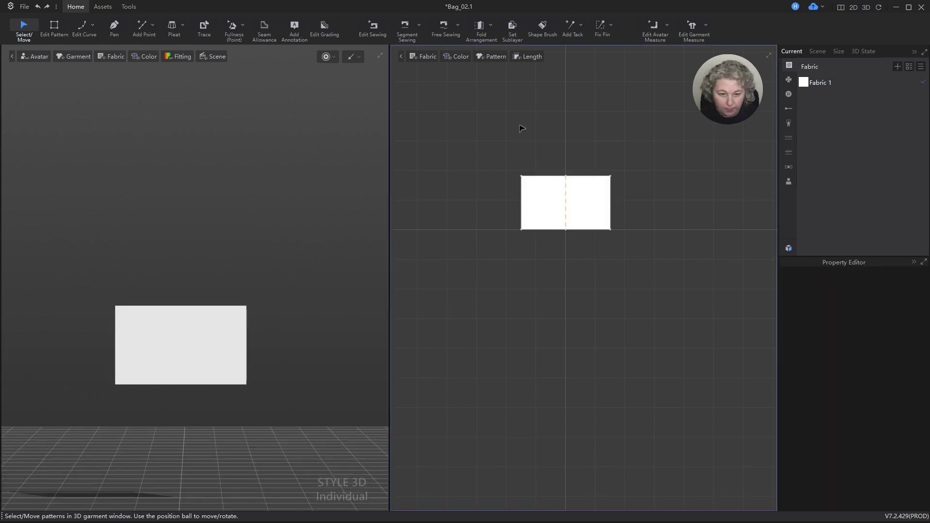
left_click(199, 352)
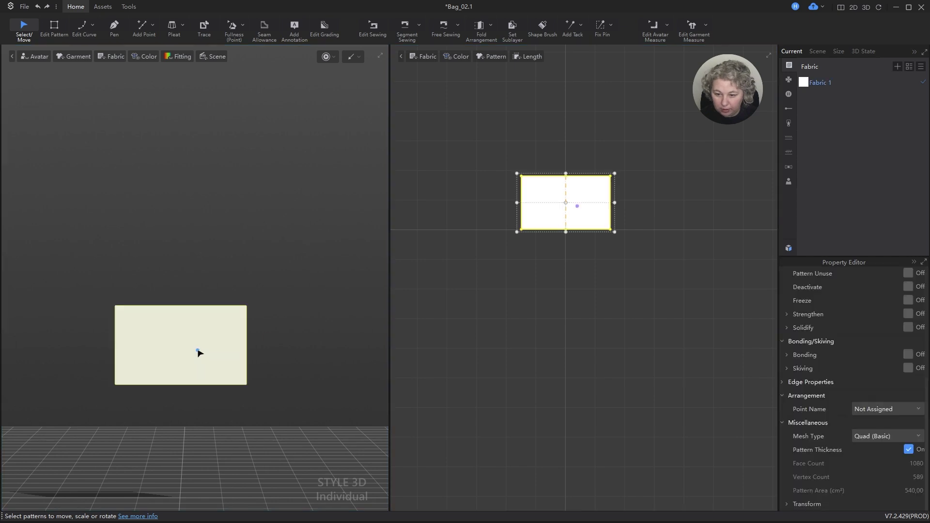
left_click(611, 332)
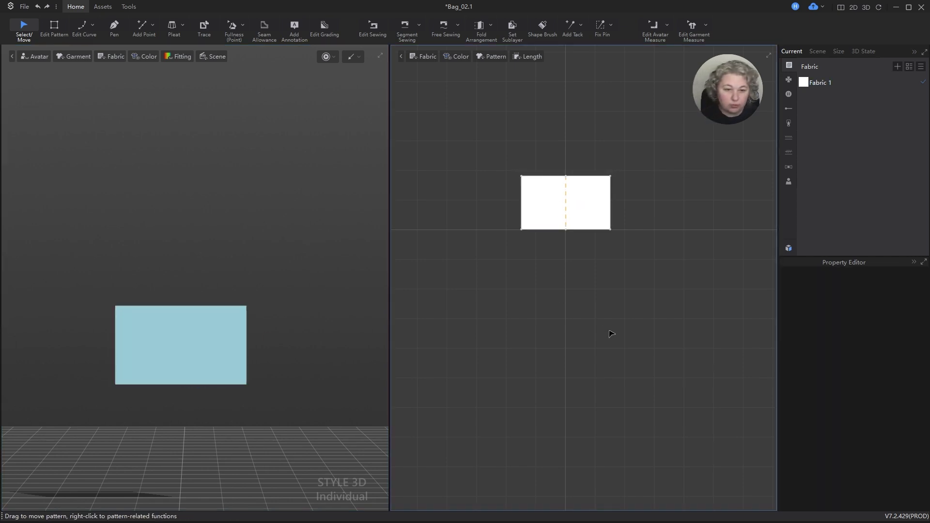
- Load the cylinder 3D_Shape_03.savt from the Resource Library's Trim shapes as an avatar with load type Add
left_click(788, 183)
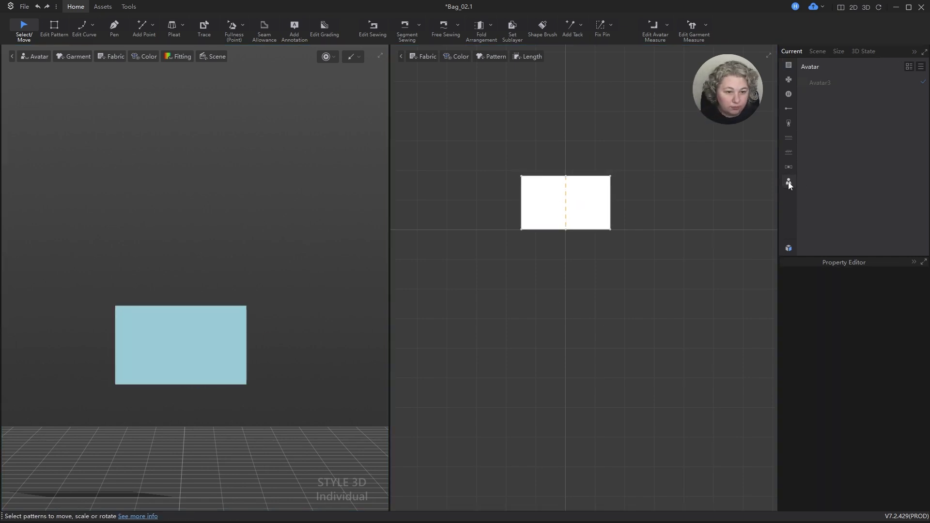
left_click(789, 248)
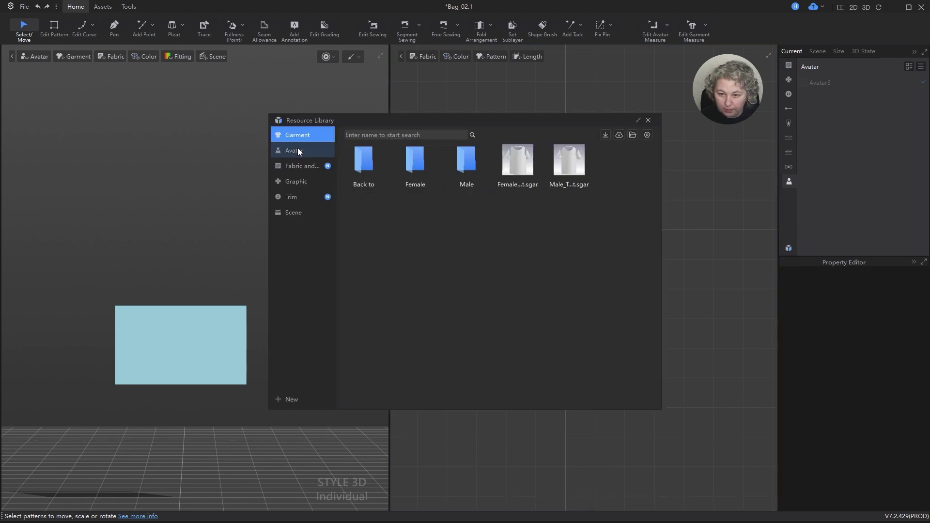
left_click(291, 199)
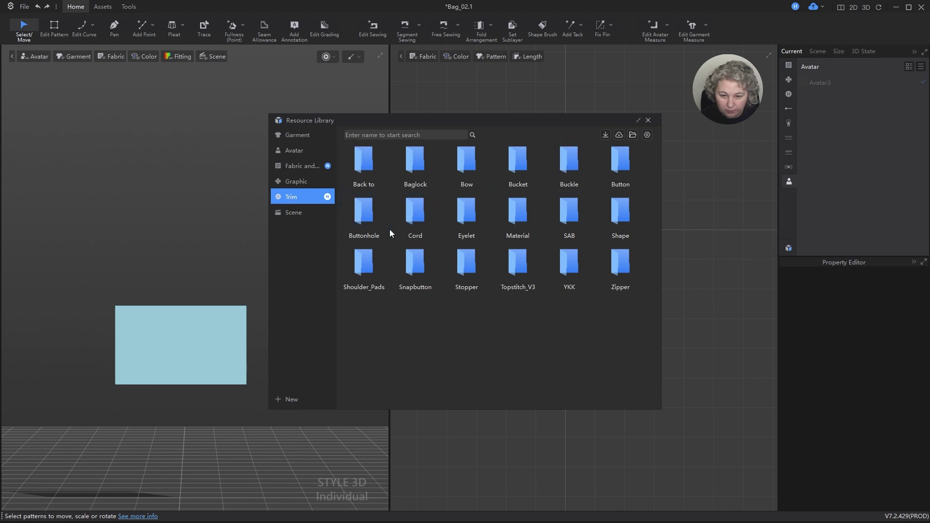
double_click(628, 208)
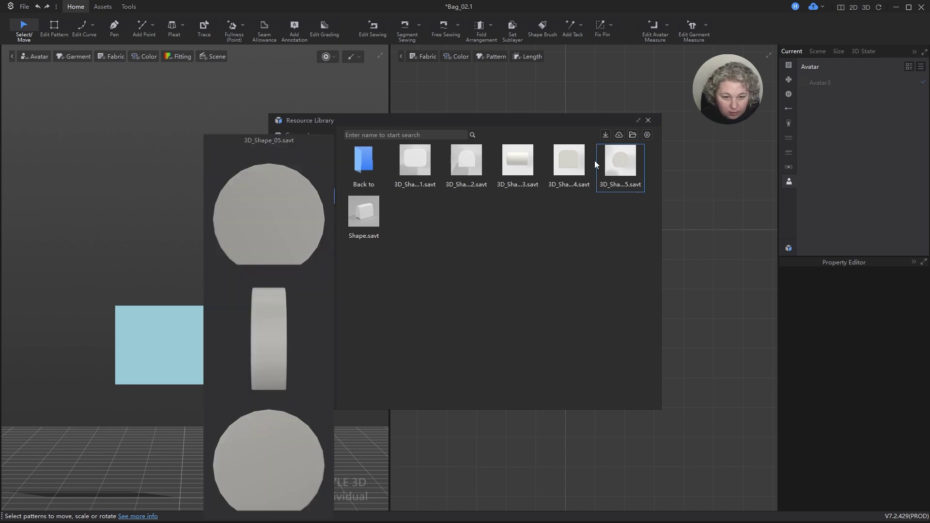
mouse_move(518, 160)
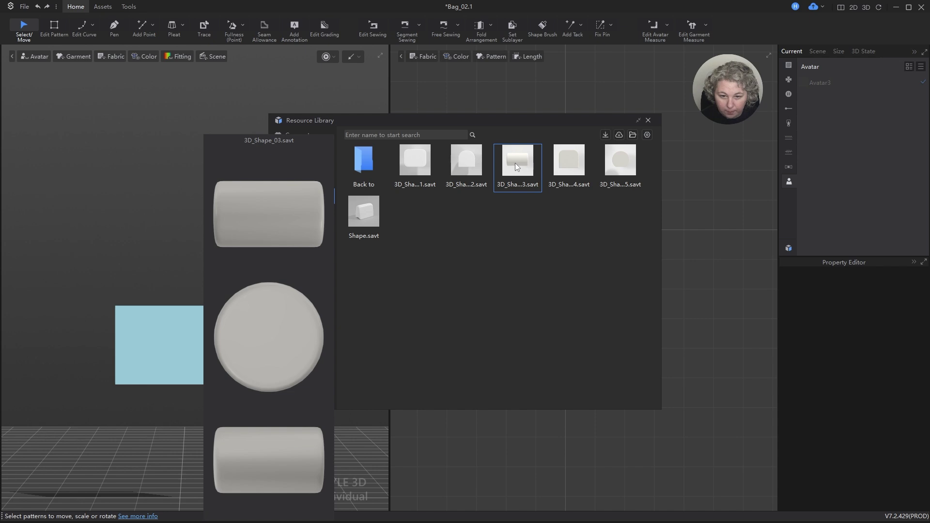
left_click_drag(515, 162, 175, 167)
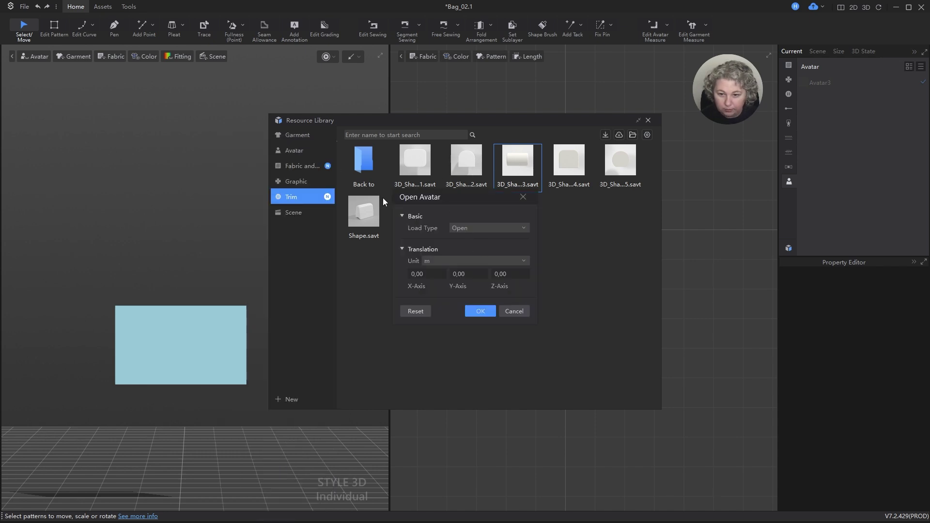
left_click(490, 226)
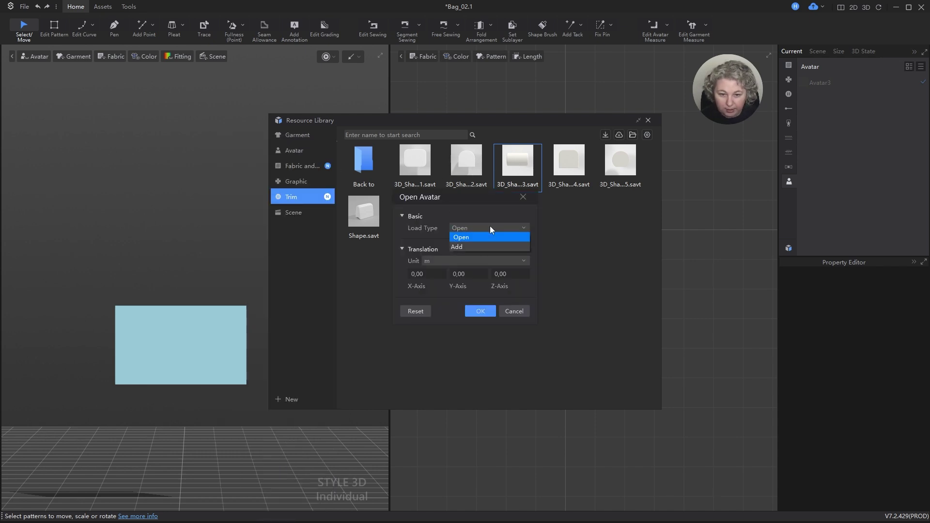
left_click(470, 247)
left_click(481, 312)
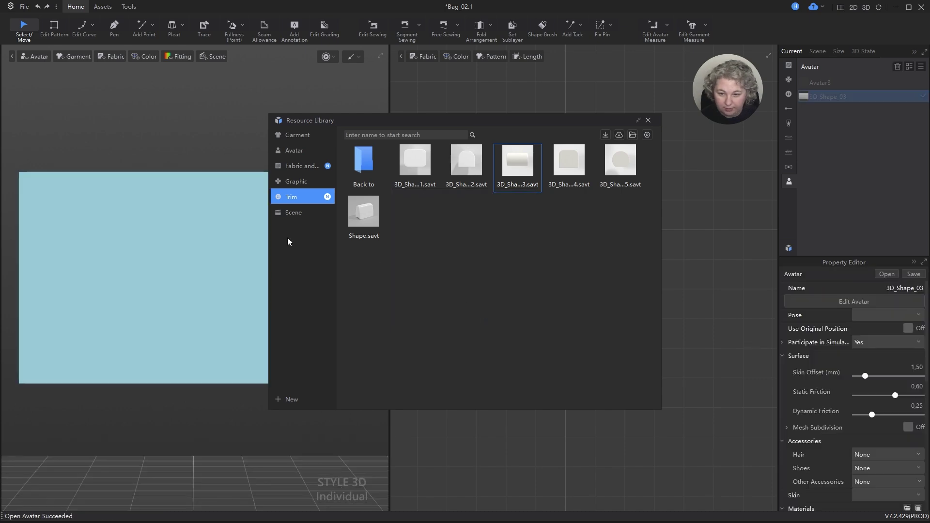
- Close the Resource Library and select the 3D_Shape_03 avatar to bring it up in the 3D scene
left_click(184, 120)
scroll(177, 318, "down", 5)
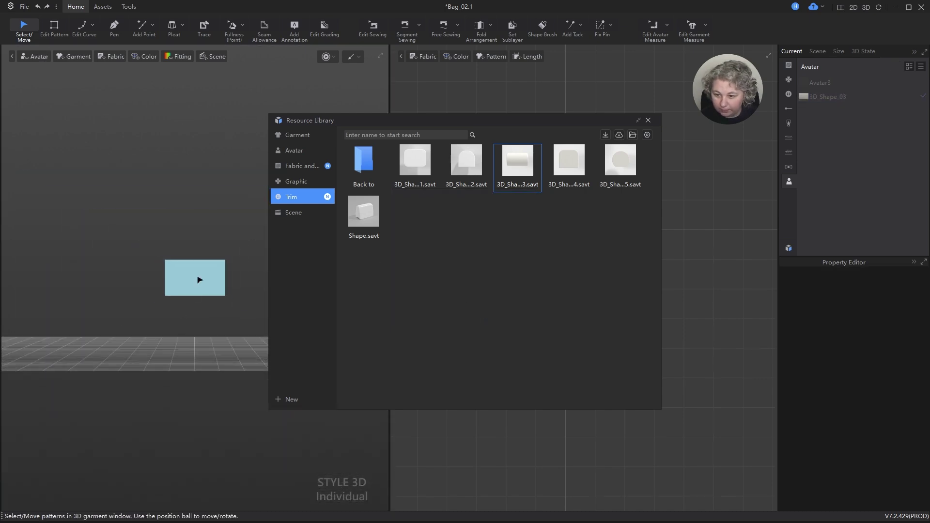
right_click_drag(200, 279, 77, 250)
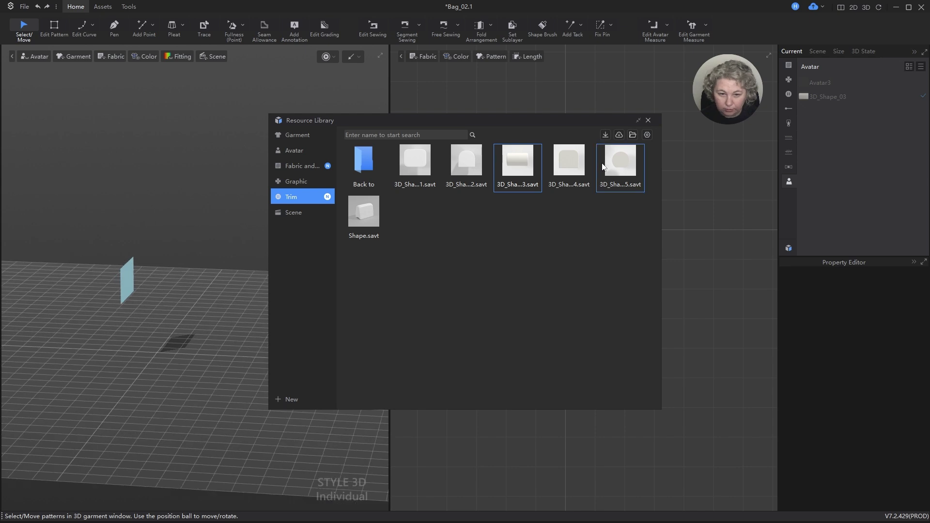
left_click(648, 120)
scroll(249, 270, "down", 2)
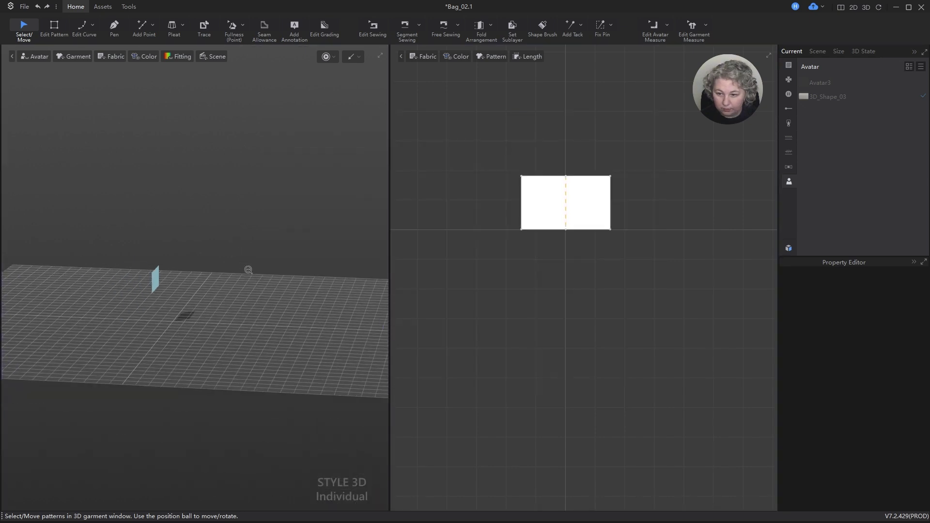
scroll(252, 268, "down", 2)
right_click_drag(255, 266, 287, 298)
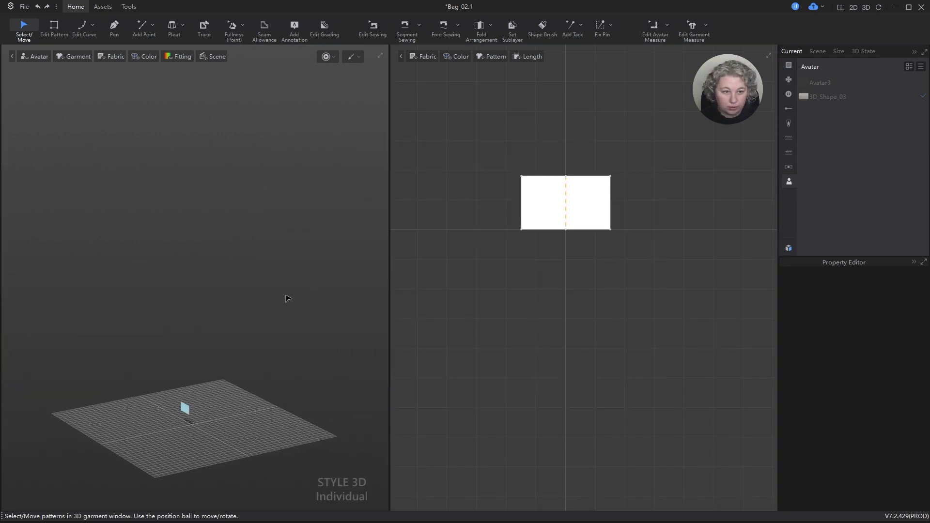
left_click(836, 96)
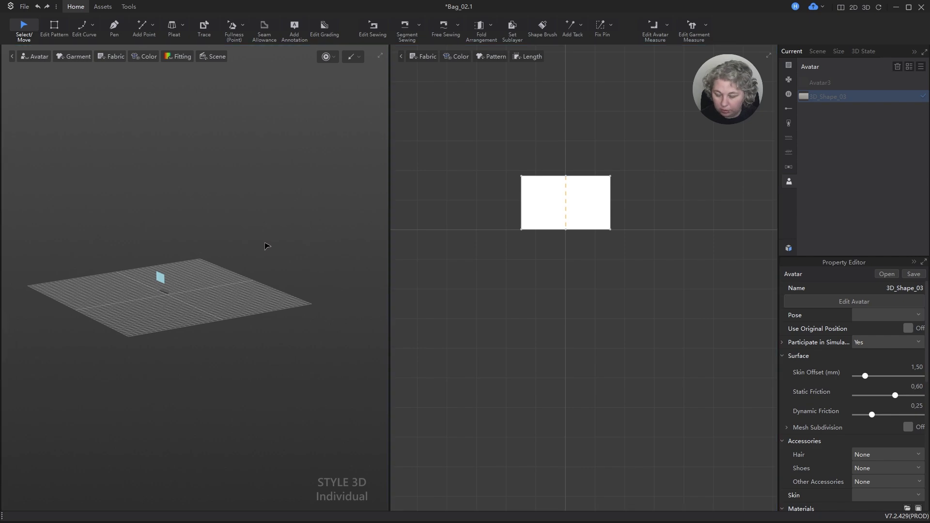
scroll(187, 338, "up", 5)
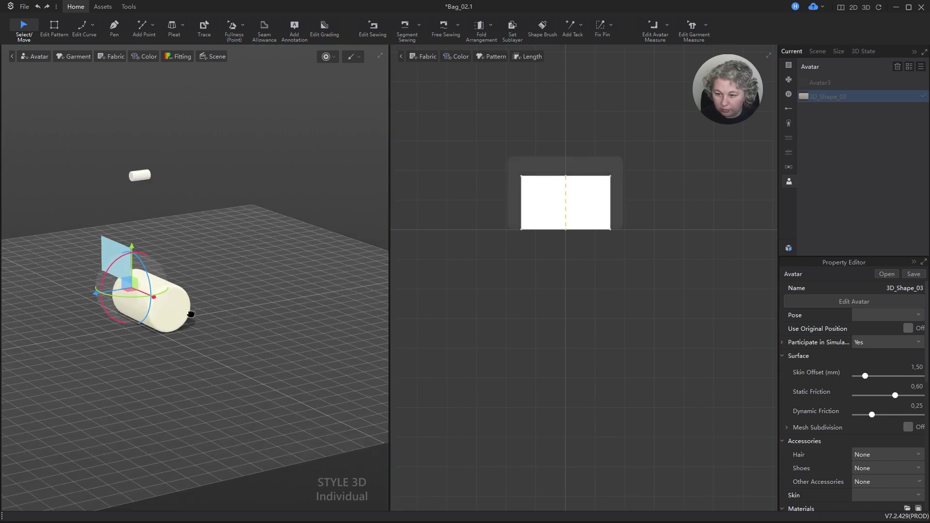
- Delete the small leftover Avatar3 cylinder floating above the pattern piece
right_click_drag(190, 313, 280, 306)
right_click_drag(209, 205, 252, 209)
left_click(165, 130)
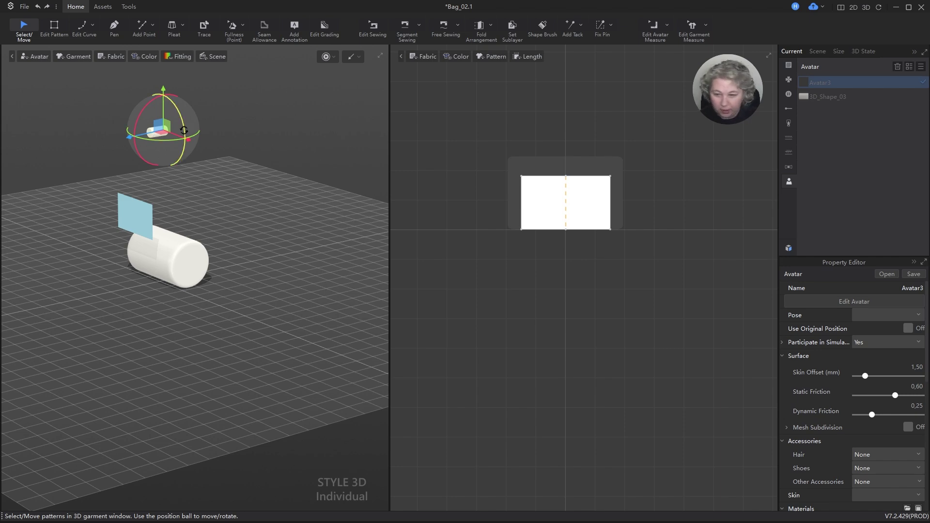
key("Delete")
- Rotate the 3D_Shape_03 cylinder a quarter turn about its vertical axis so its round end faces the front
left_click(166, 245)
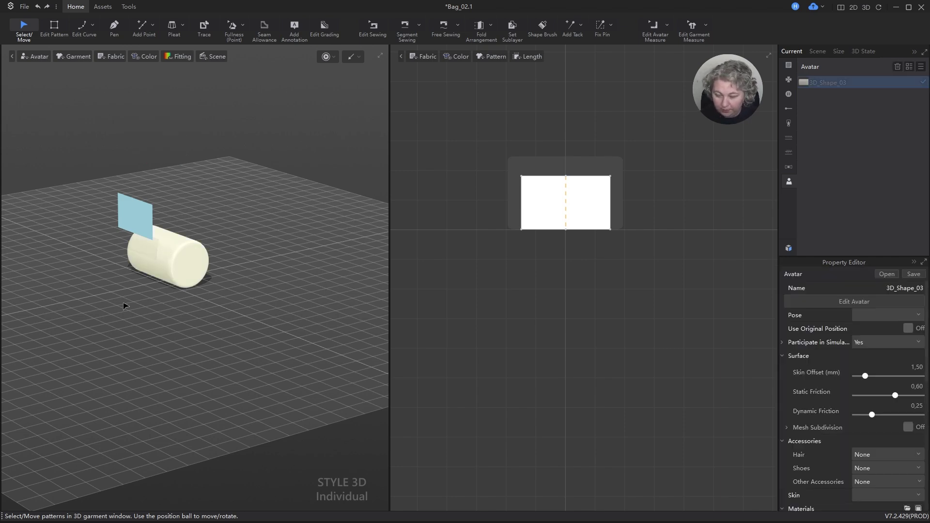
right_click_drag(126, 307, 319, 265)
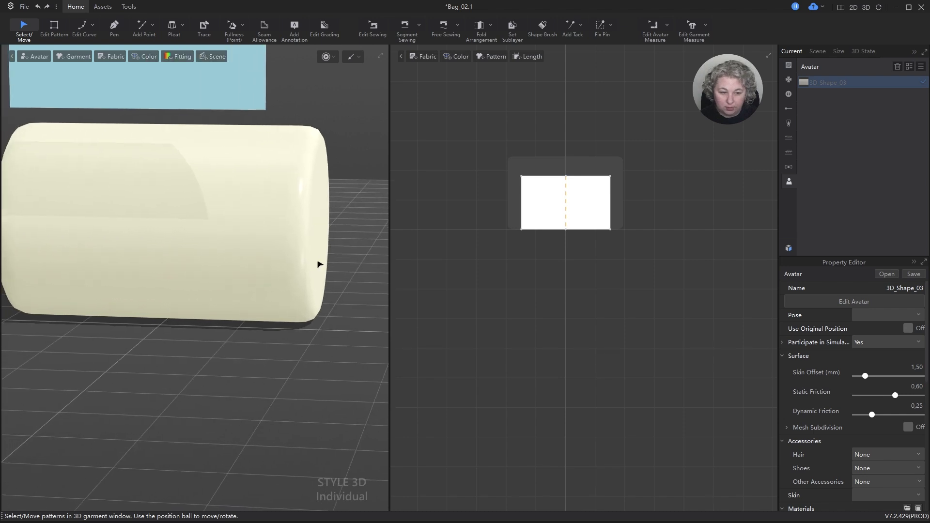
left_click(193, 223)
scroll(269, 222, "down", 5)
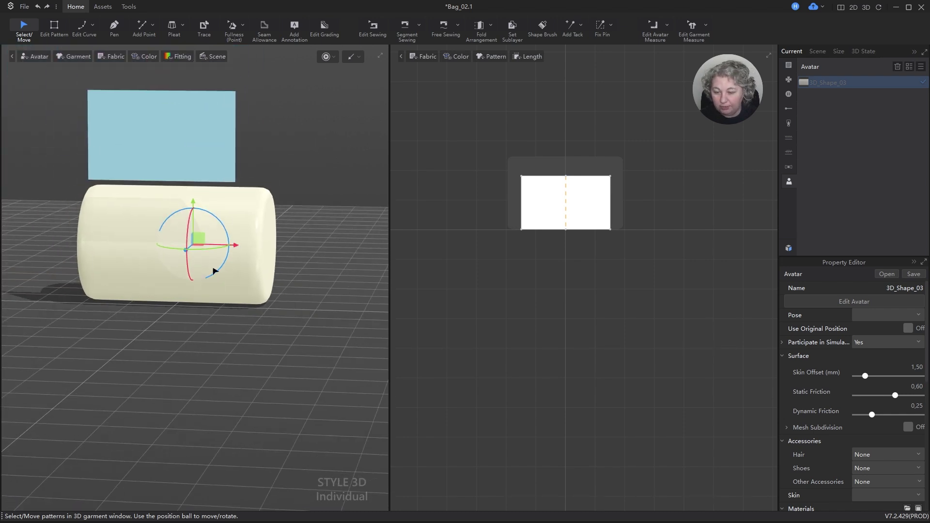
left_click(283, 218)
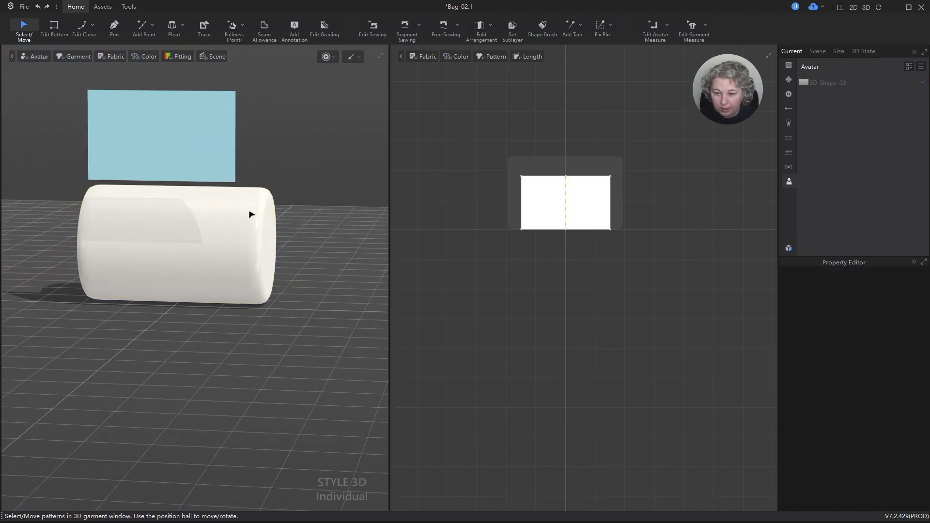
right_click(187, 235)
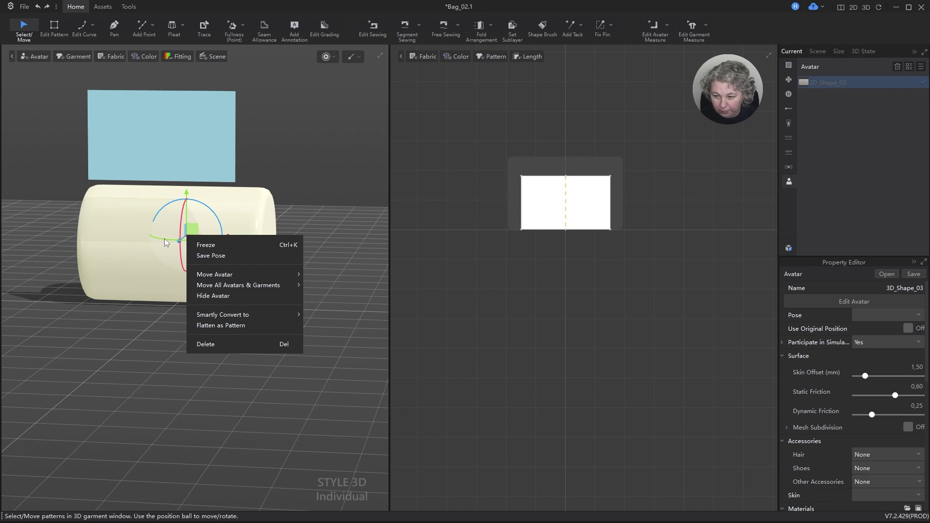
left_click(164, 238)
left_click_drag(162, 239, 279, 242)
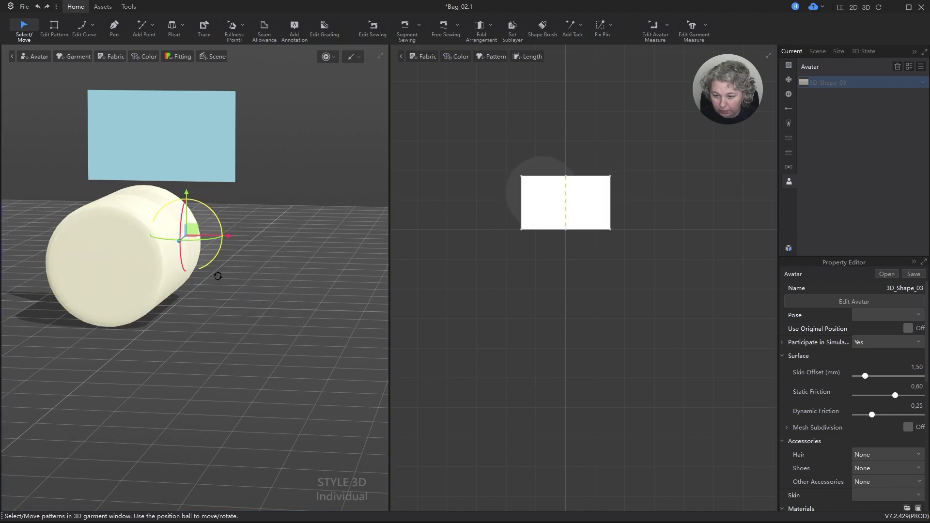
left_click(231, 290)
left_click(146, 251)
right_click_drag(222, 264, 208, 261)
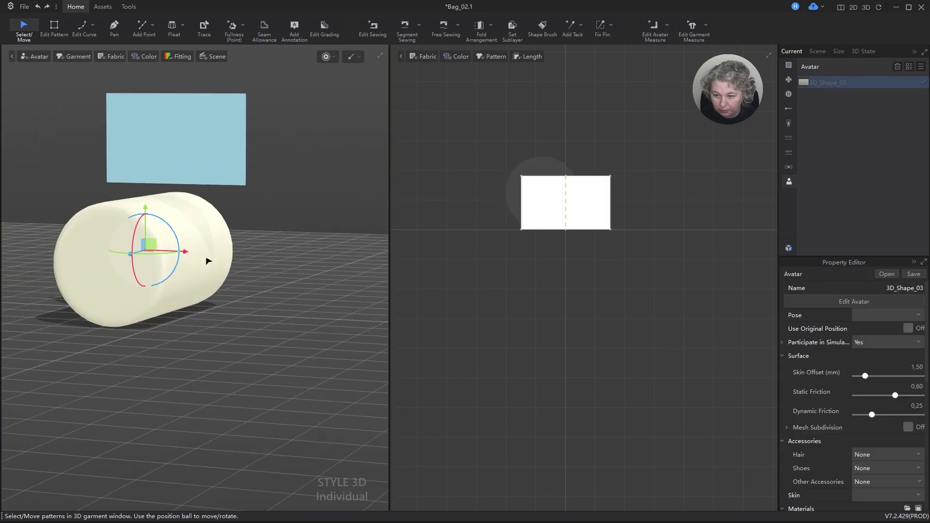
- Centre the cylinder beneath the rectangular piece with the Move Avatar command
right_click(114, 269)
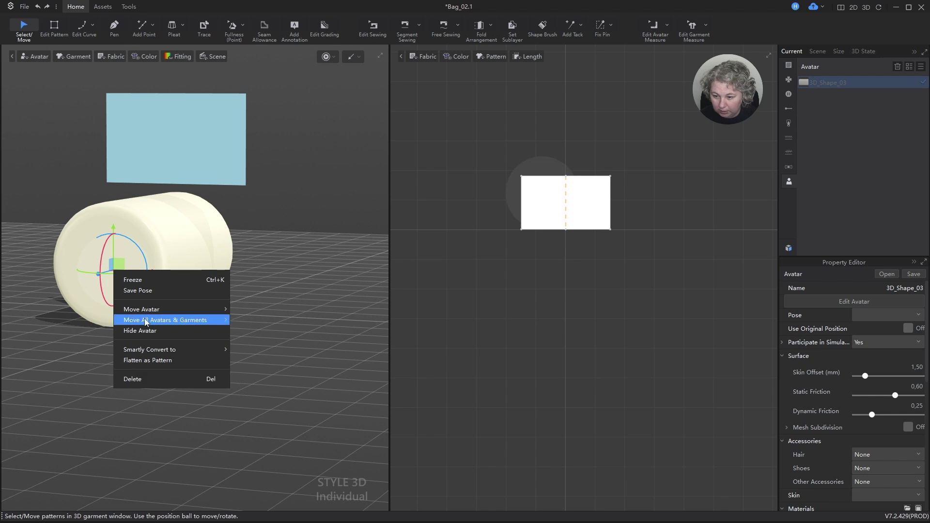
mouse_move(155, 310)
left_click(260, 313)
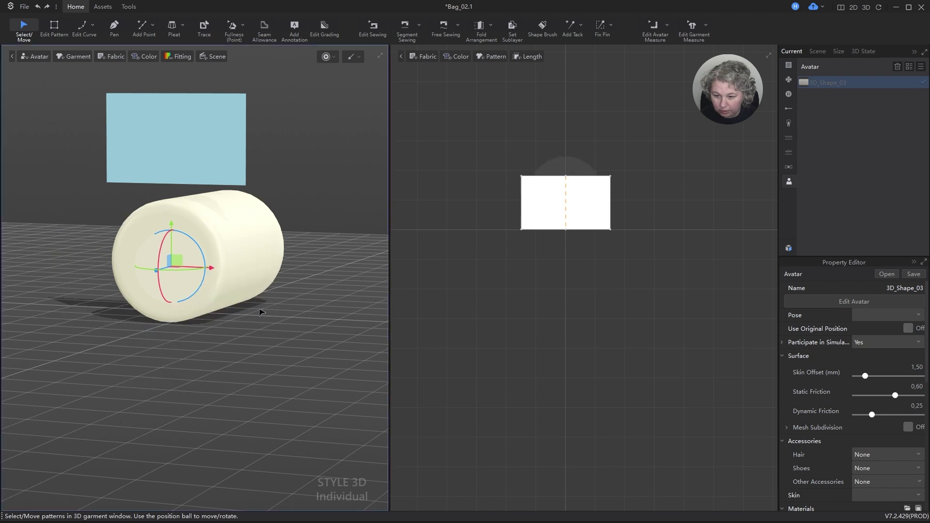
mouse_move(166, 345)
right_mouse_down()
mouse_move(187, 332)
mouse_move(183, 340)
right_mouse_up()
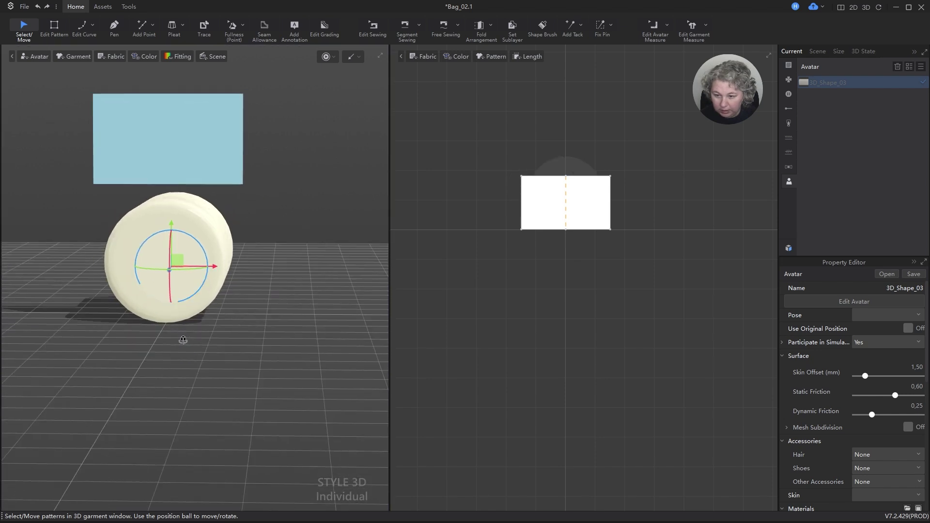
- Convert the cylinder avatar into a trim with Smartly Convert to
right_click(205, 231)
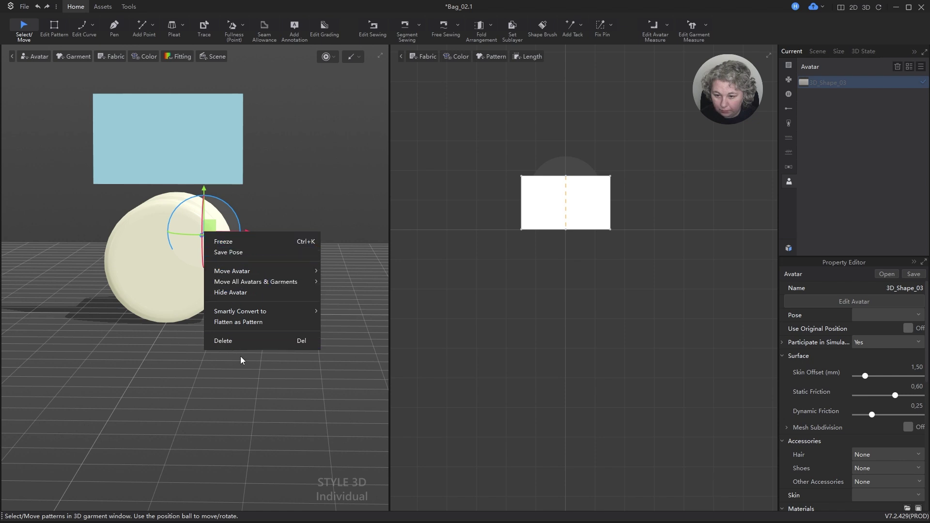
mouse_move(247, 311)
left_click(344, 310)
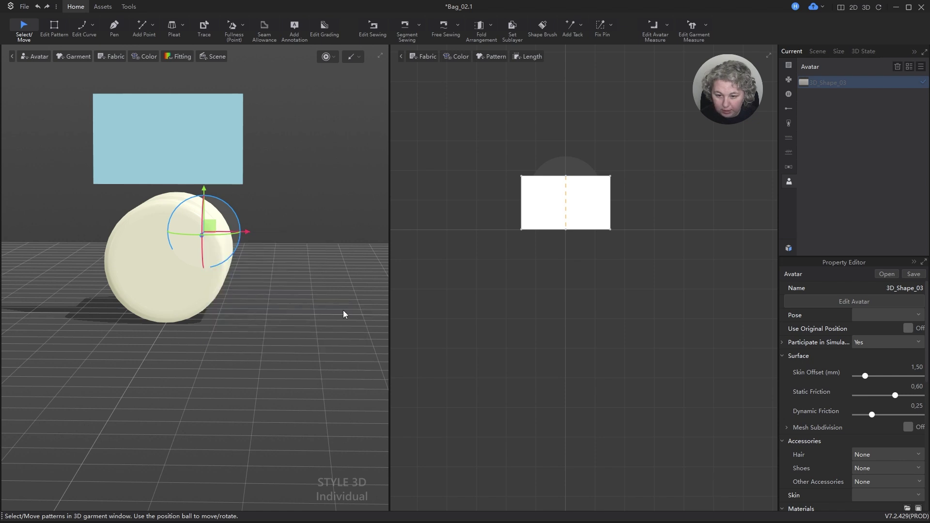
left_click(514, 297)
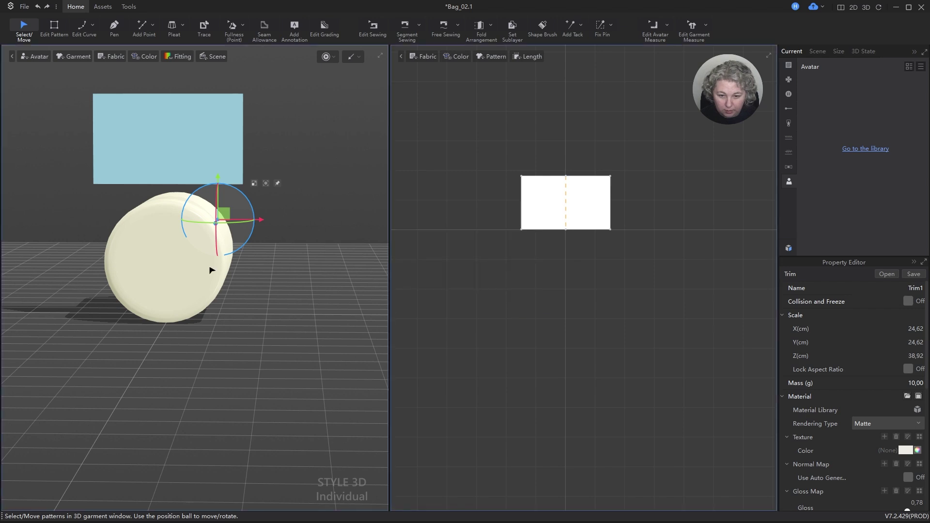
left_click(273, 276)
- Scale the cylinder trim to 5 cm in X, 5 cm in Y and 20 cm in Z
left_click(170, 248)
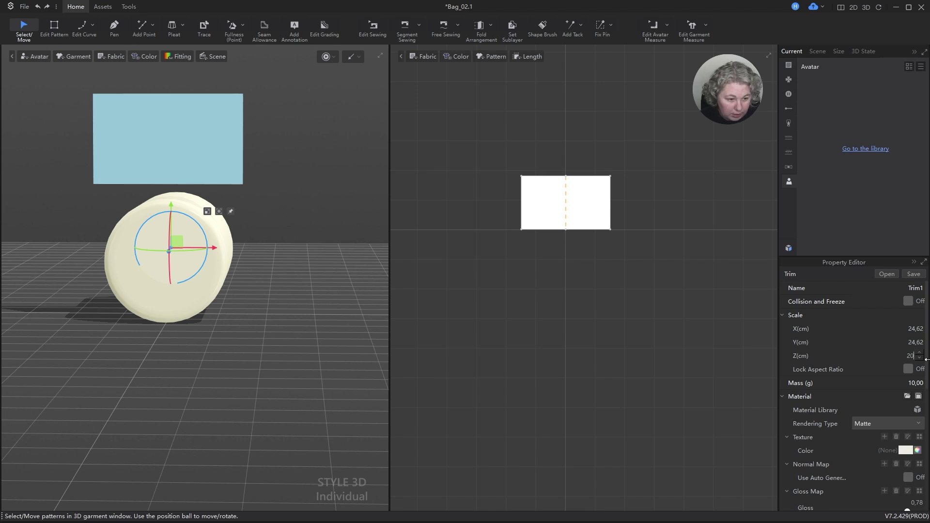
key("Return")
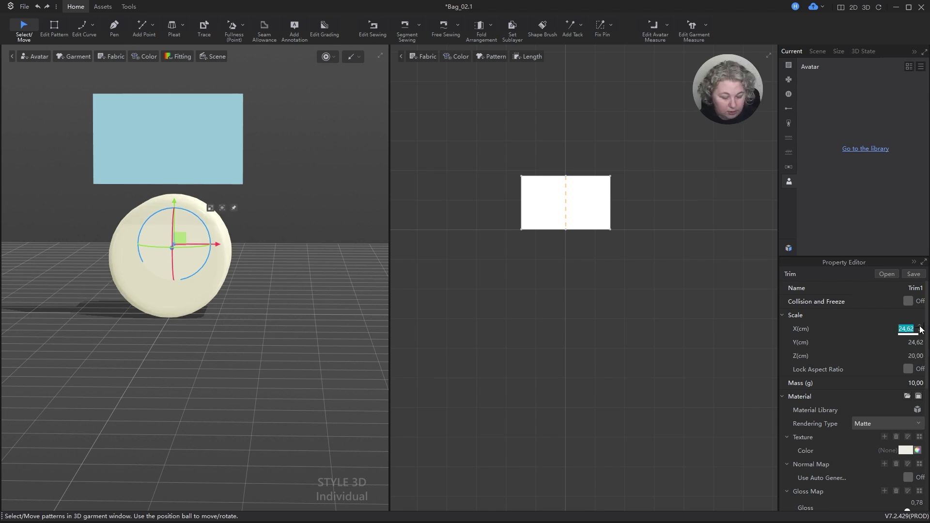
left_click(916, 343)
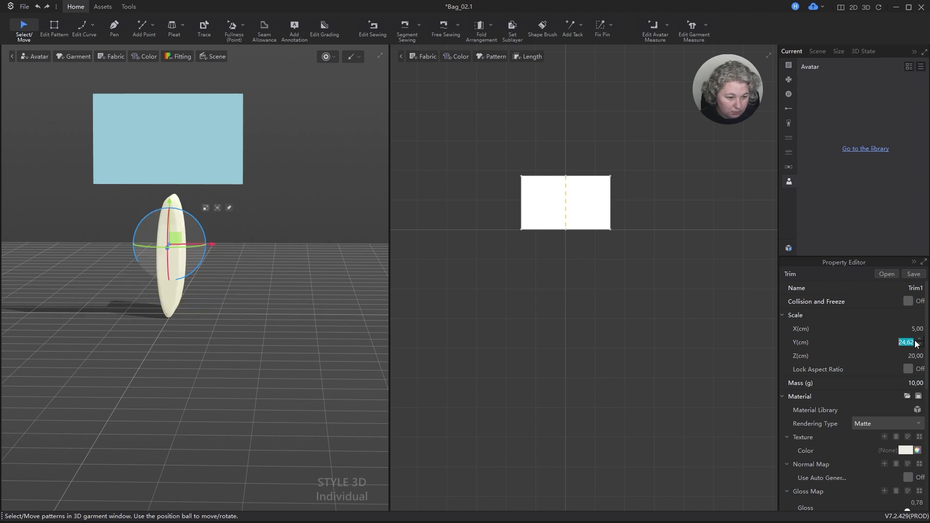
type("5")
key("Return")
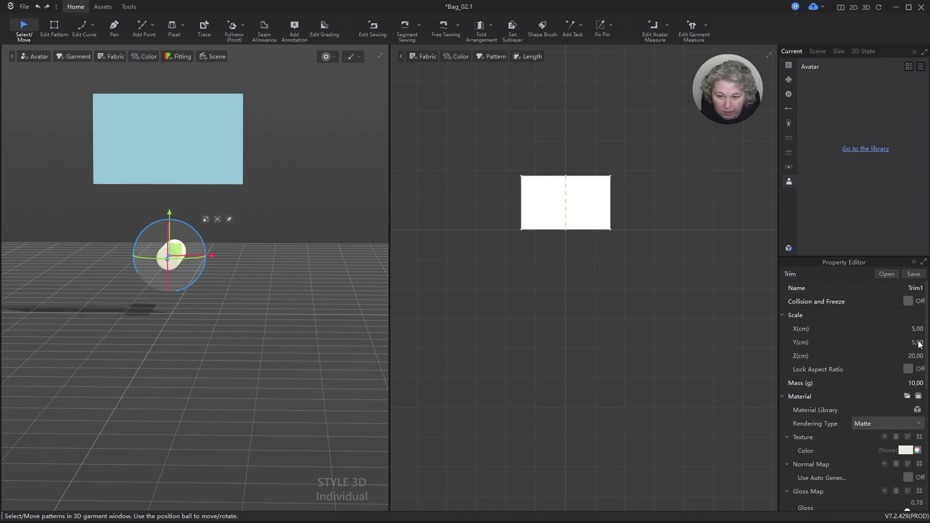
- Raise the slim cylinder vertically until it floats well above the rectangular pattern piece
scroll(269, 341, "down", 1)
middle_click_drag(244, 314, 292, 369)
left_click_drag(222, 270, 238, 57)
right_click_drag(321, 237, 252, 226)
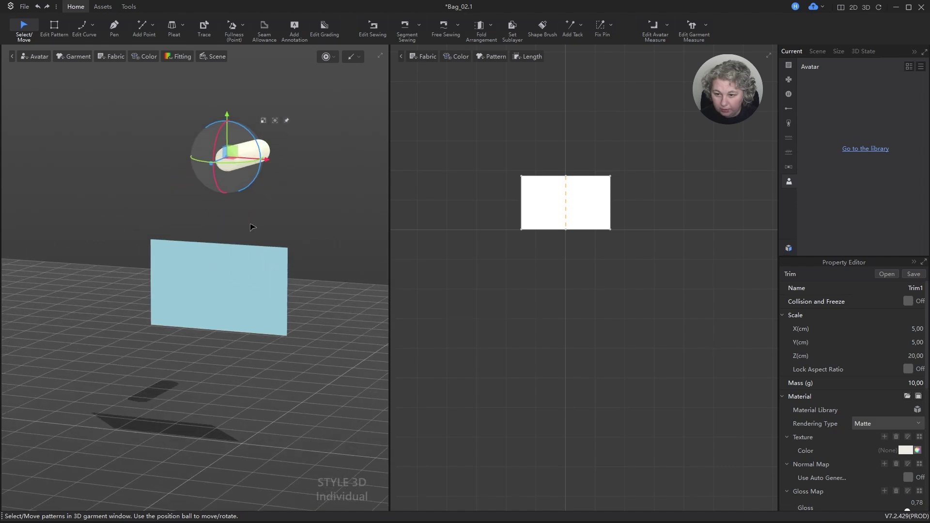
left_click_drag(227, 114, 227, 51)
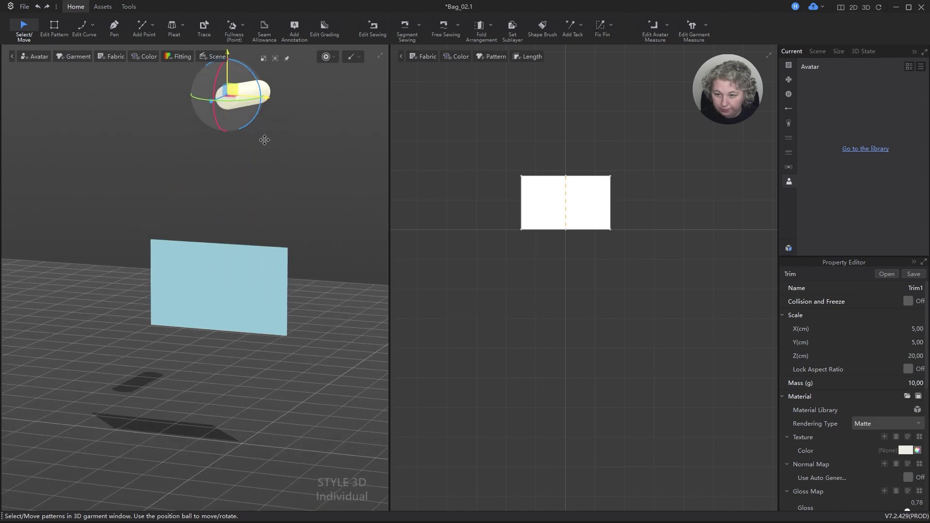
right_click_drag(243, 256, 268, 211)
left_click(267, 211)
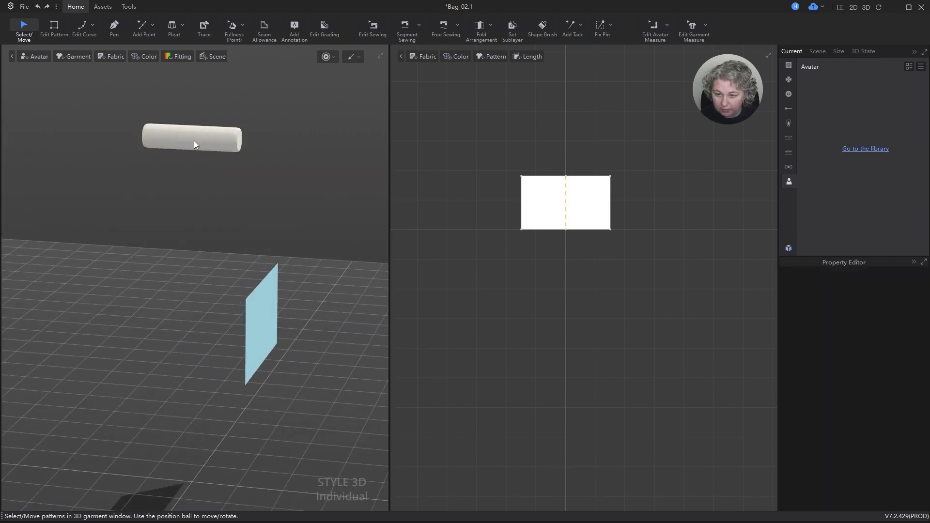
- Convert the cylinder trim back into an avatar with Smartly Convert to
right_click(194, 141)
mouse_move(224, 151)
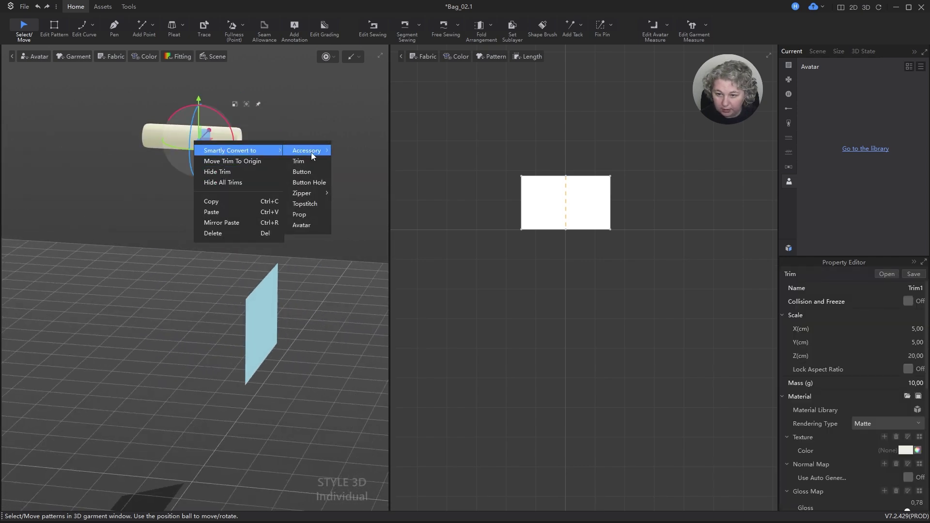
left_click(307, 225)
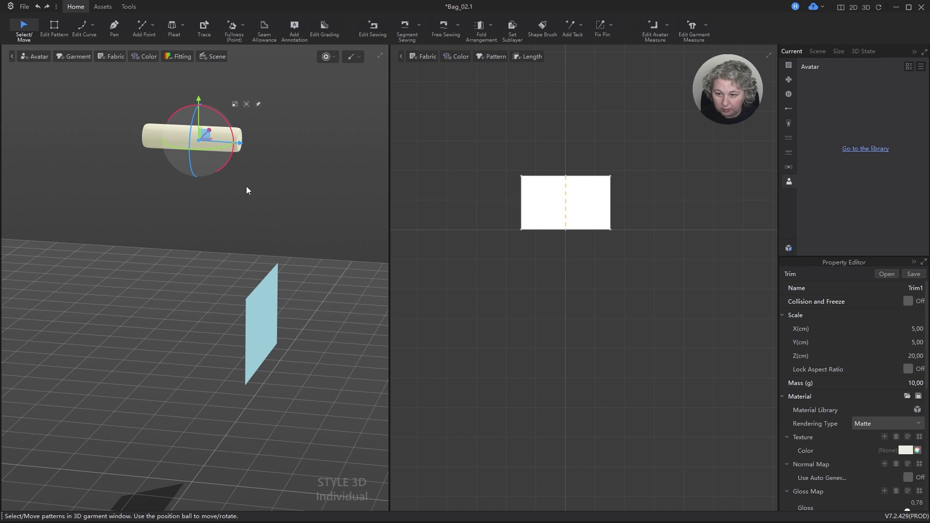
left_click(523, 301)
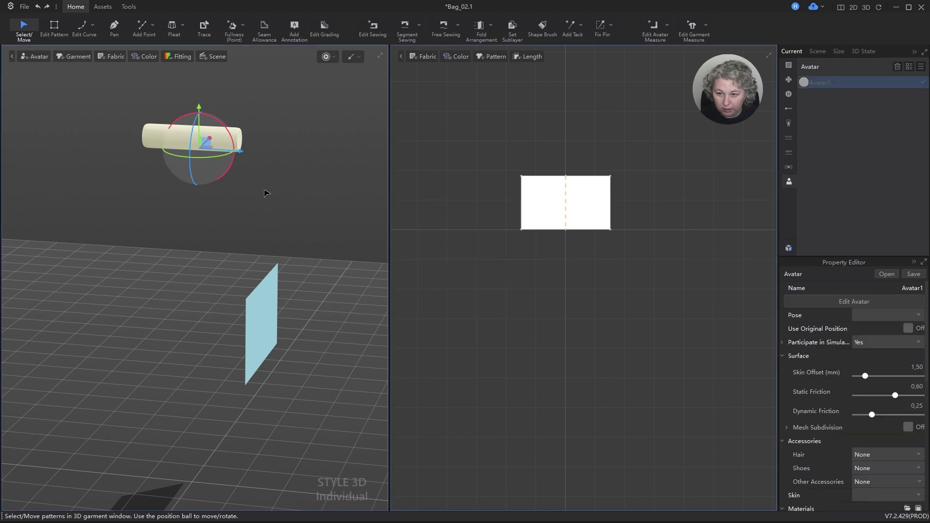
- Viewed from above, move the rectangular piece back in depth so it crosses beneath the cylinder near the middle of its length
right_click_drag(266, 193, 157, 207)
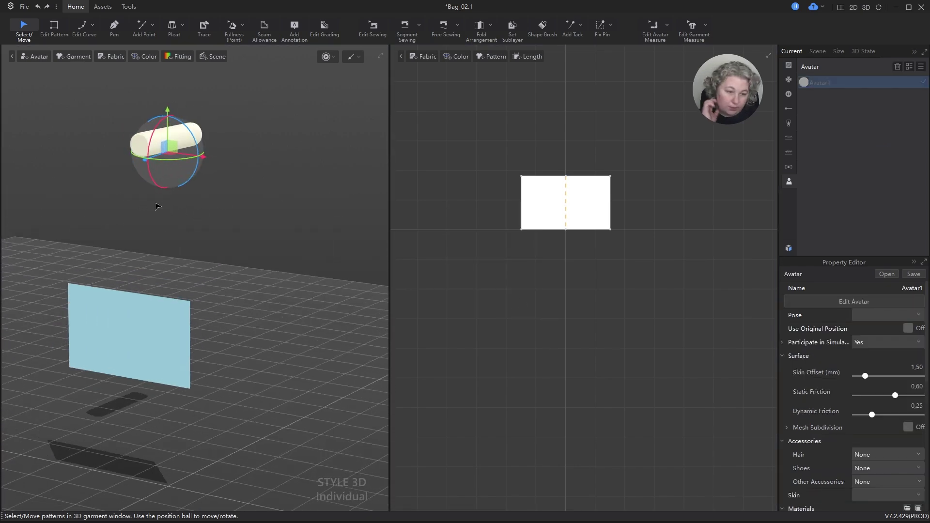
right_click_drag(276, 236, 259, 274)
key("5")
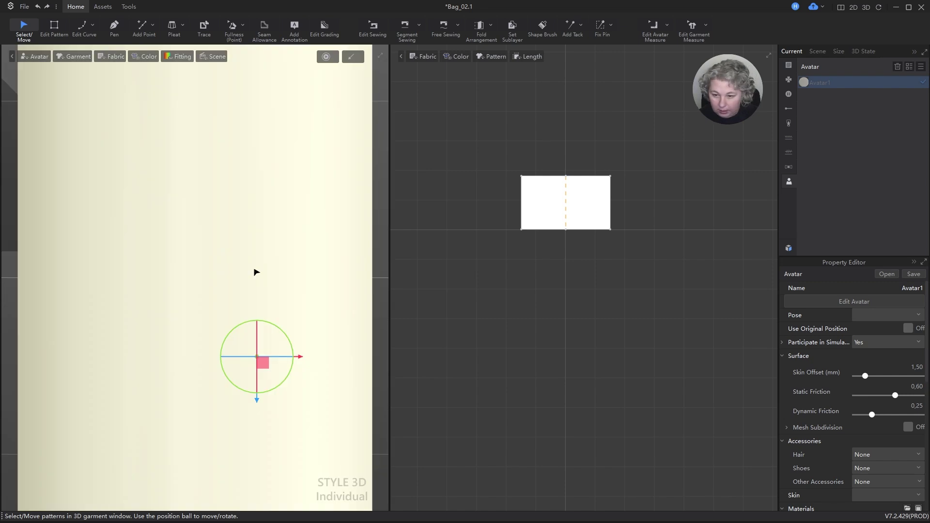
scroll(256, 273, "down", 10)
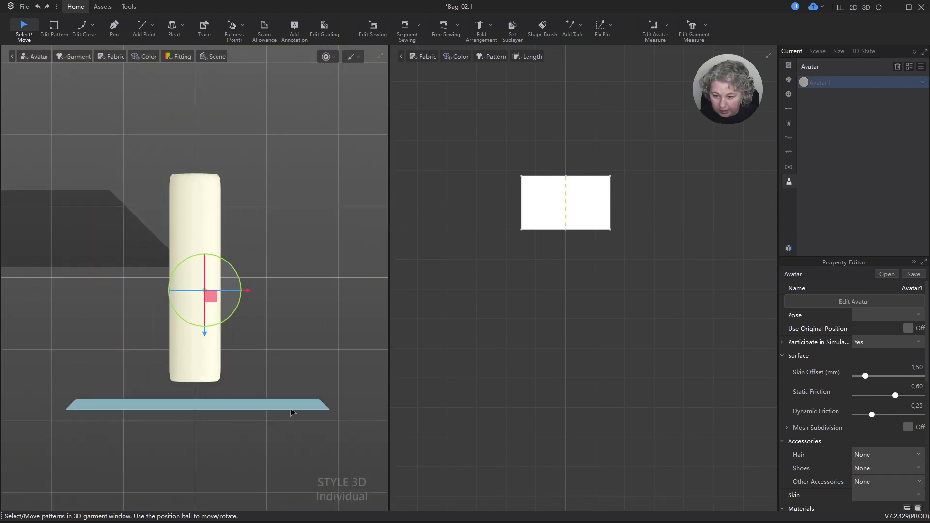
left_click_drag(292, 412, 283, 315)
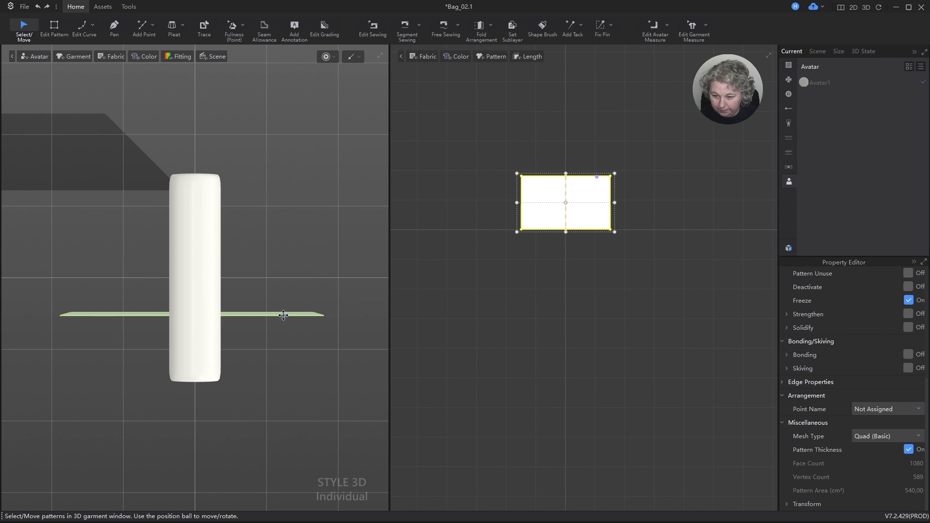
left_click(296, 266)
right_click_drag(247, 253, 297, 269)
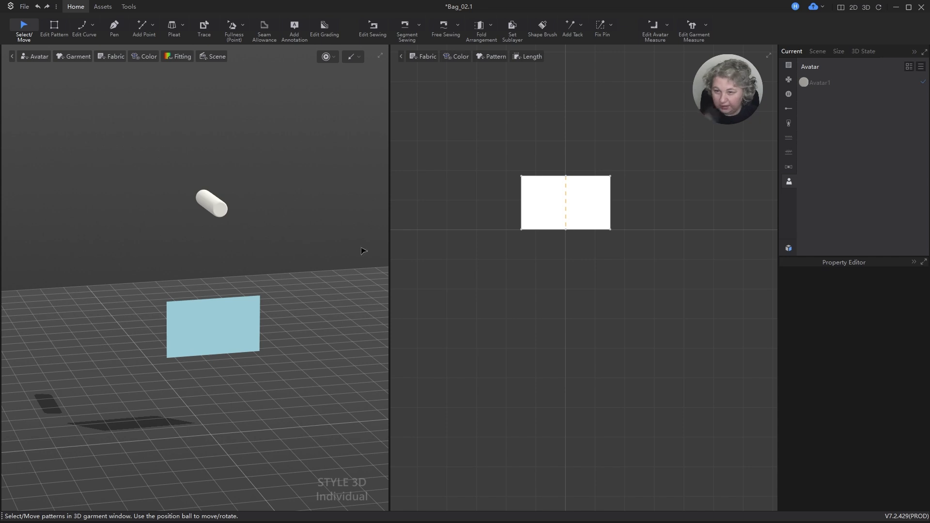
- Move the rectangle's mirrored upper corners inward horizontally by 4 cm each with Edit Pattern, tapering the piece towards its upper edge
scroll(557, 208, "up", 3)
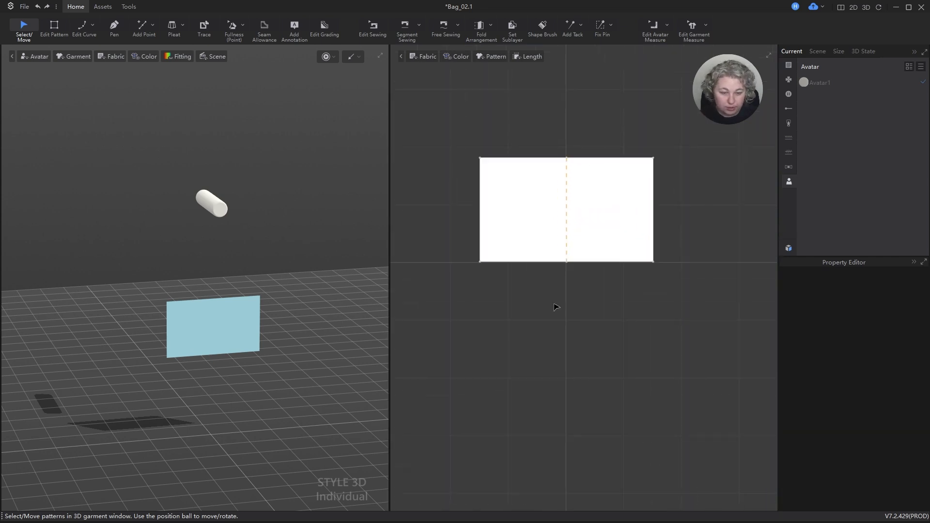
scroll(560, 308, "down", 2)
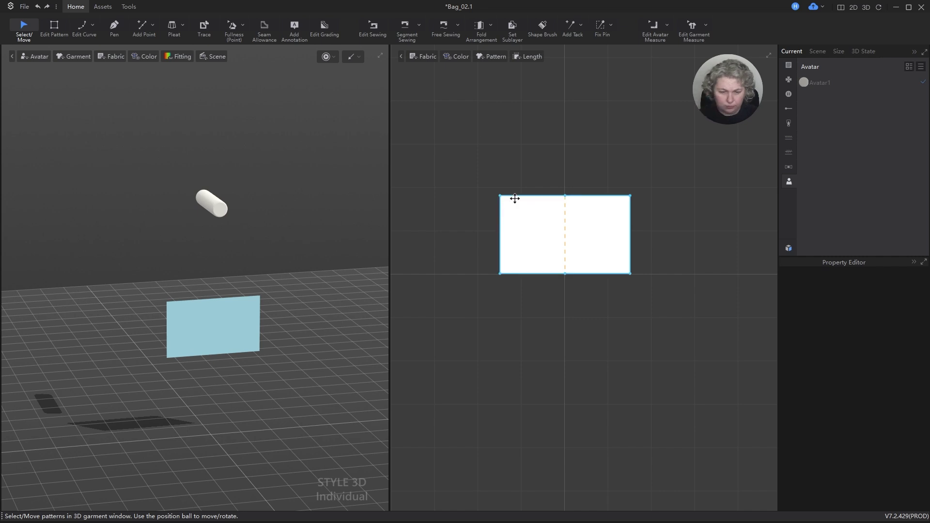
scroll(529, 194, "up", 2)
scroll(565, 199, "down", 1)
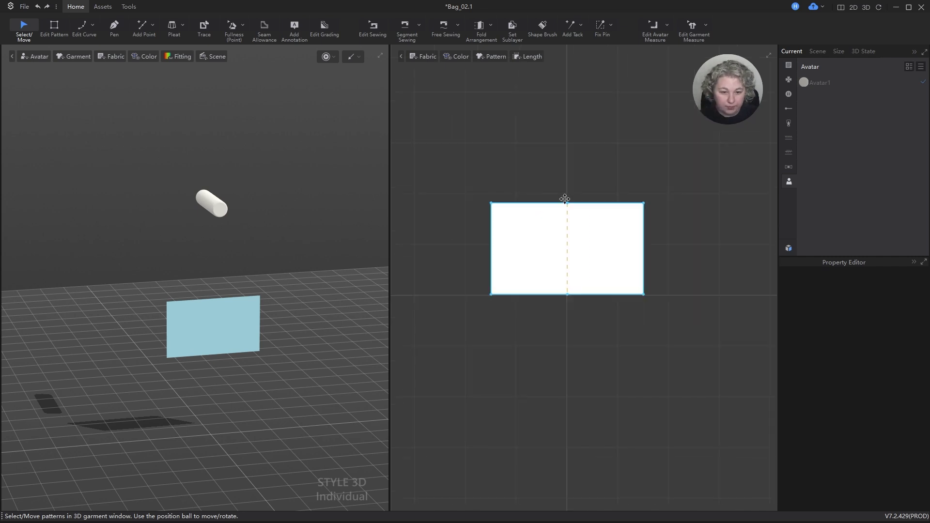
middle_click_drag(576, 151, 567, 179)
scroll(535, 222, "up", 1)
key("z")
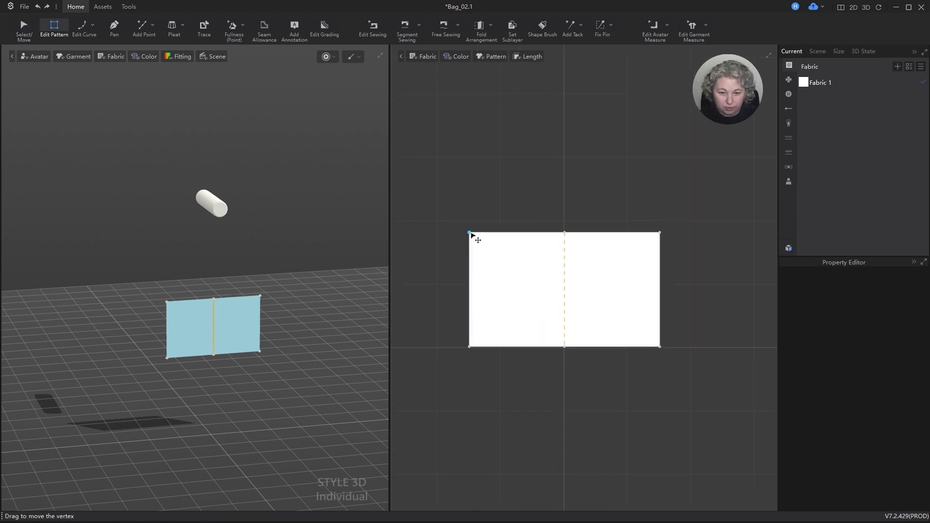
left_click(469, 233)
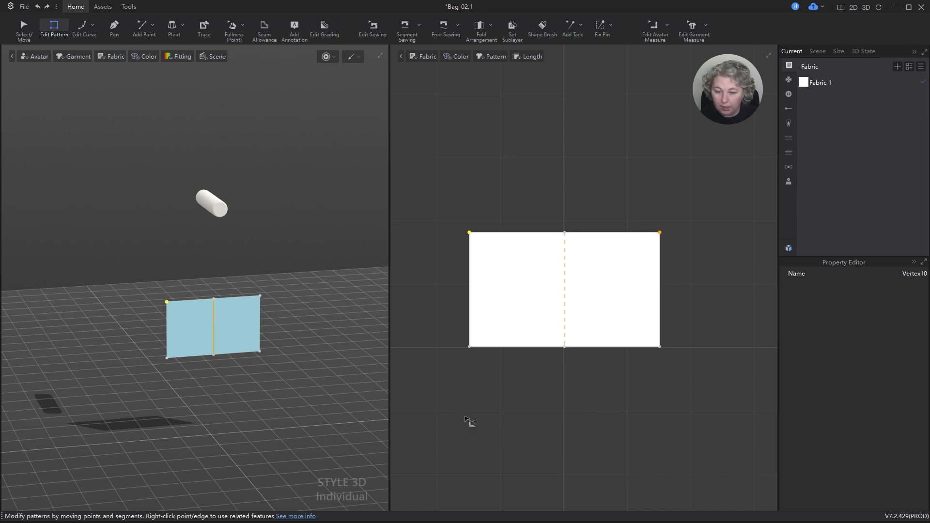
left_click(468, 347)
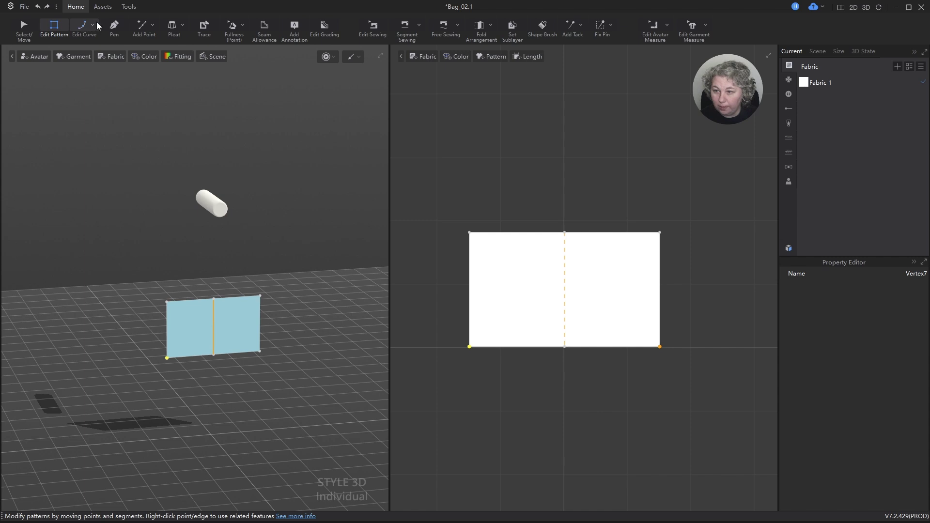
left_click(470, 151)
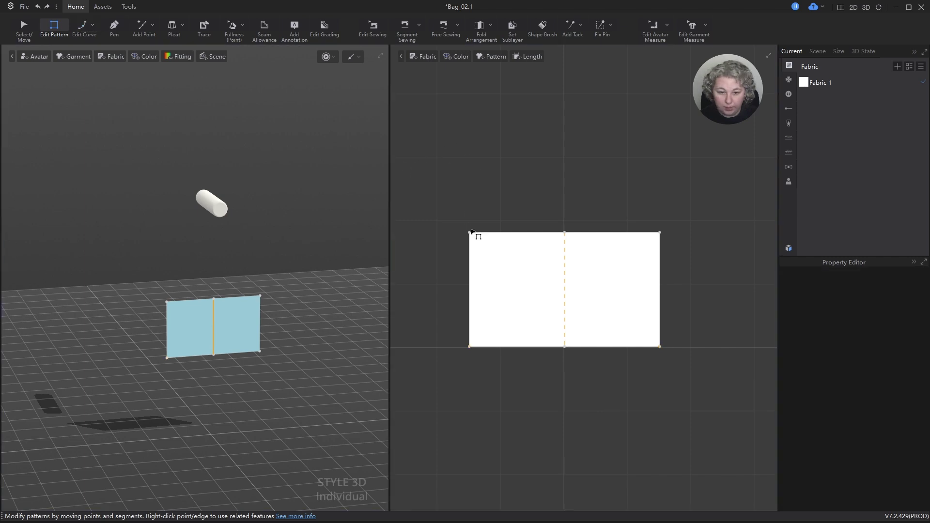
left_click_drag(470, 234, 506, 235)
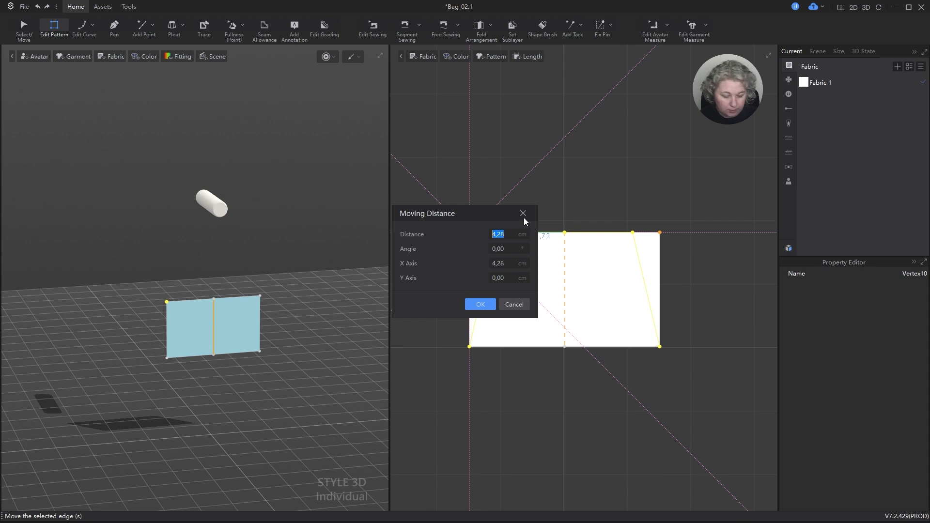
type("4")
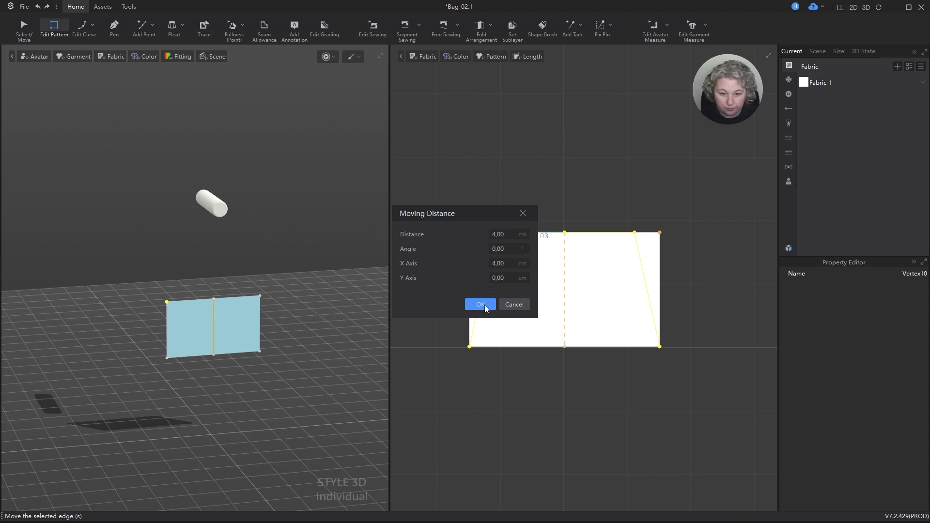
left_click(481, 304)
- Raise the mirrored upper corners vertically by 4 cm at a 90° angle, leaving the centre point in place
left_click_drag(494, 233, 495, 196)
key("Return")
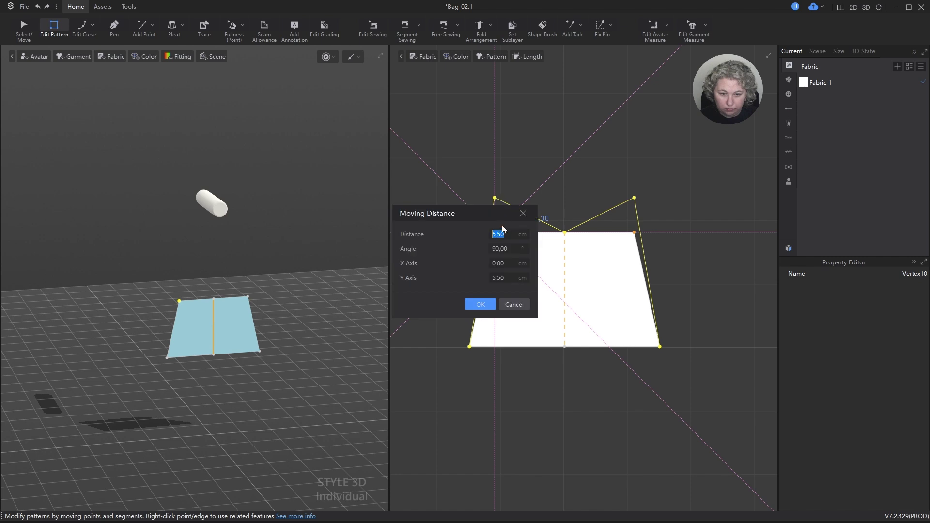
left_click(511, 234)
type("4")
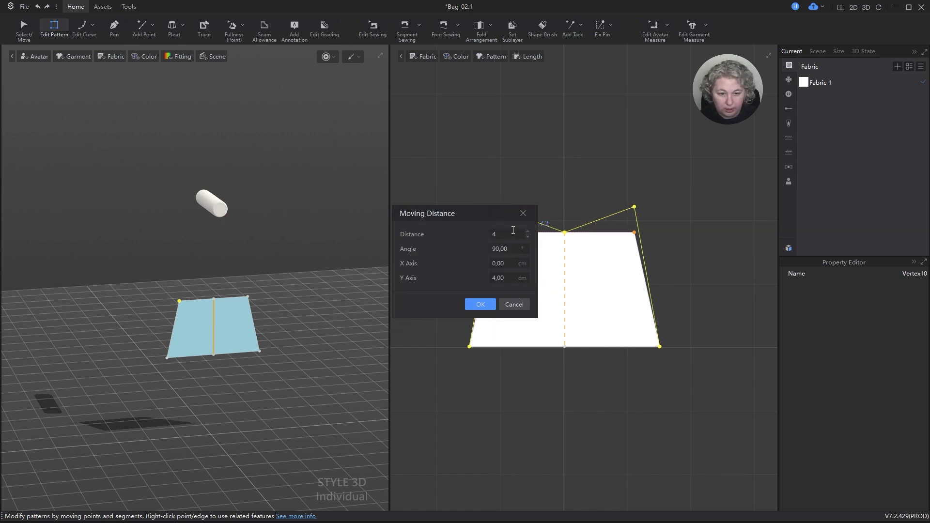
left_click(479, 304)
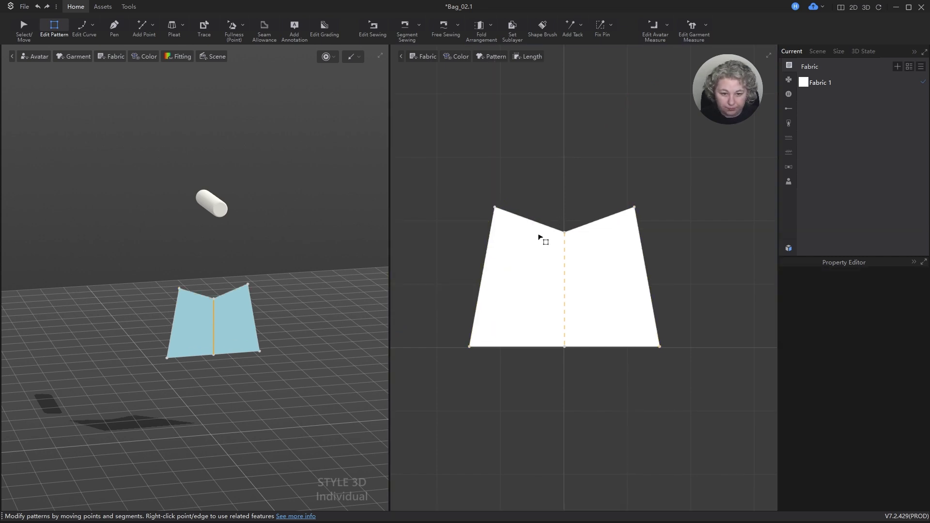
- Bend the mirrored halves of the upper edge into a smooth concave curve with Edit Arc, each half about 12.2 cm long
scroll(539, 236, "up", 1)
scroll(503, 256, "down", 2)
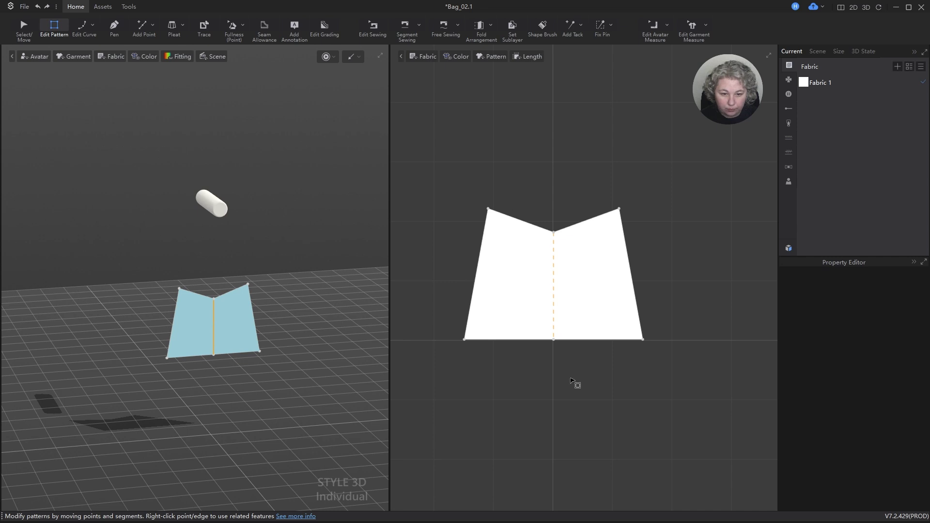
scroll(531, 173, "up", 2)
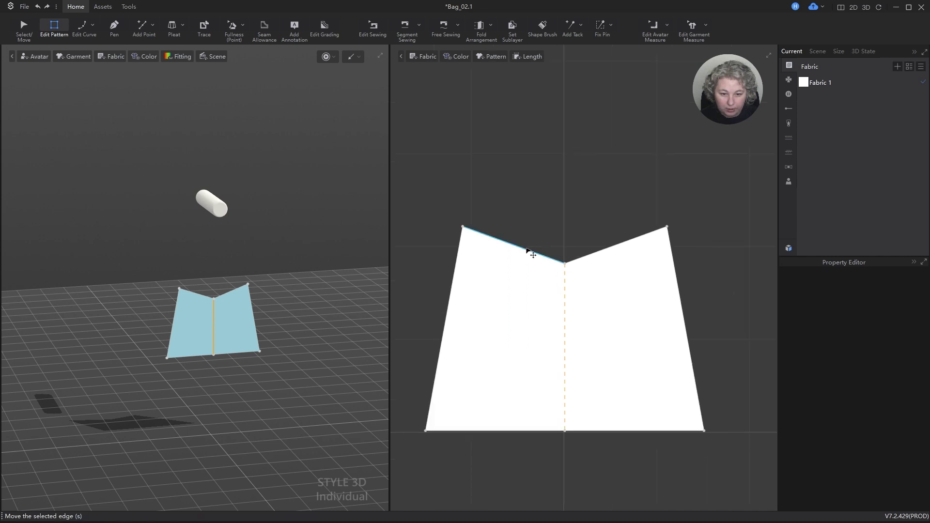
left_click(95, 27)
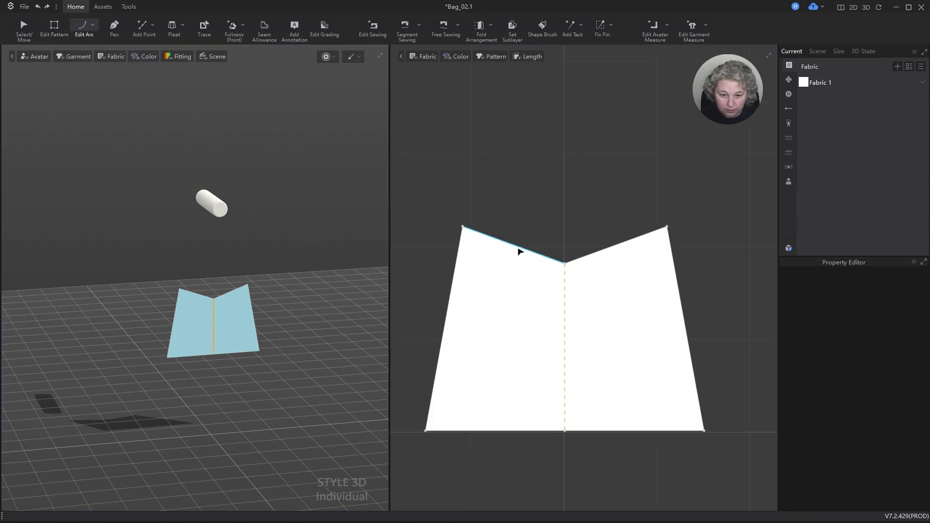
left_click(519, 247)
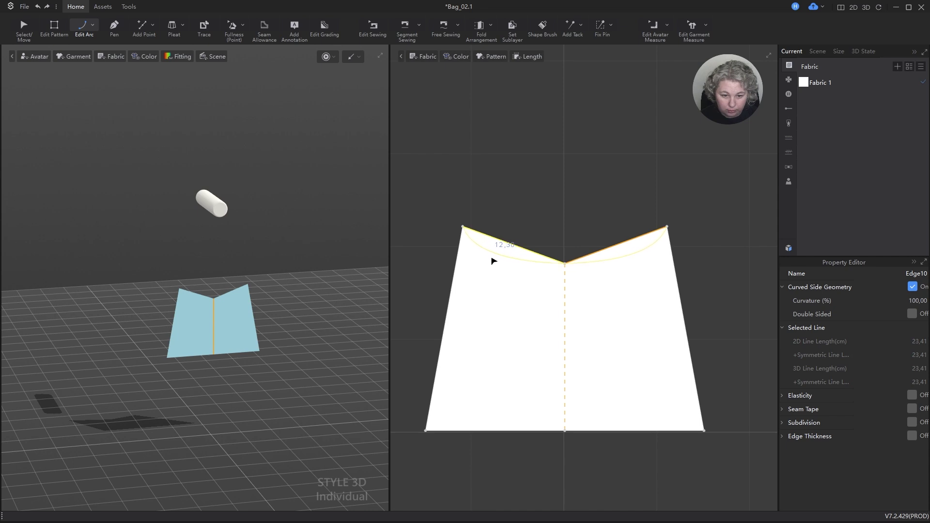
left_click(493, 259)
scroll(530, 242, "up", 4)
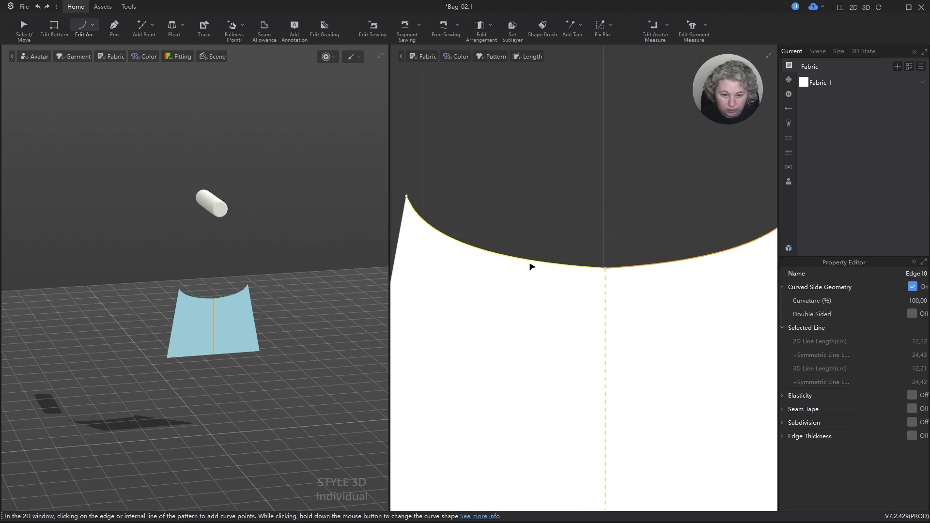
- Refine the concave upper edge with Edit Curve, adjusting its curve handles so the line runs flat through the centre and rises smoothly to both corners
scroll(527, 264, "down", 2)
key("v")
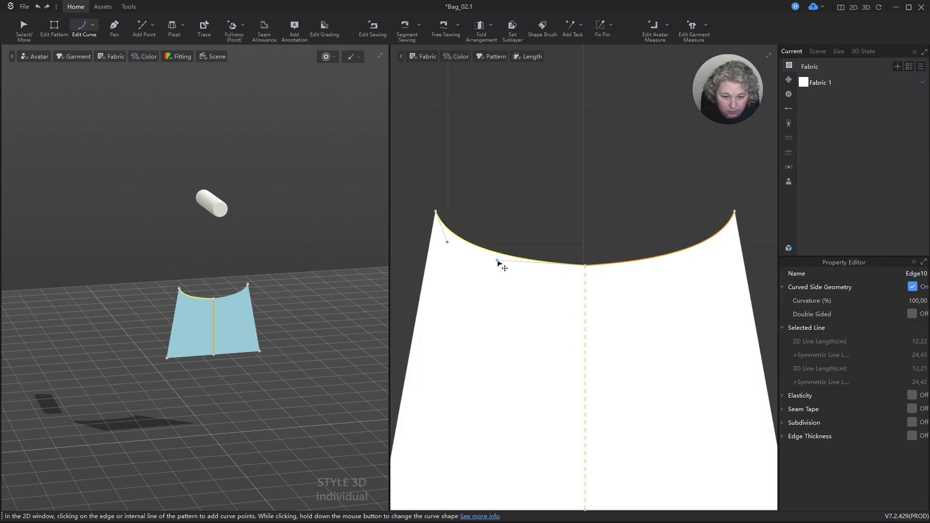
left_click_drag(497, 261, 524, 264)
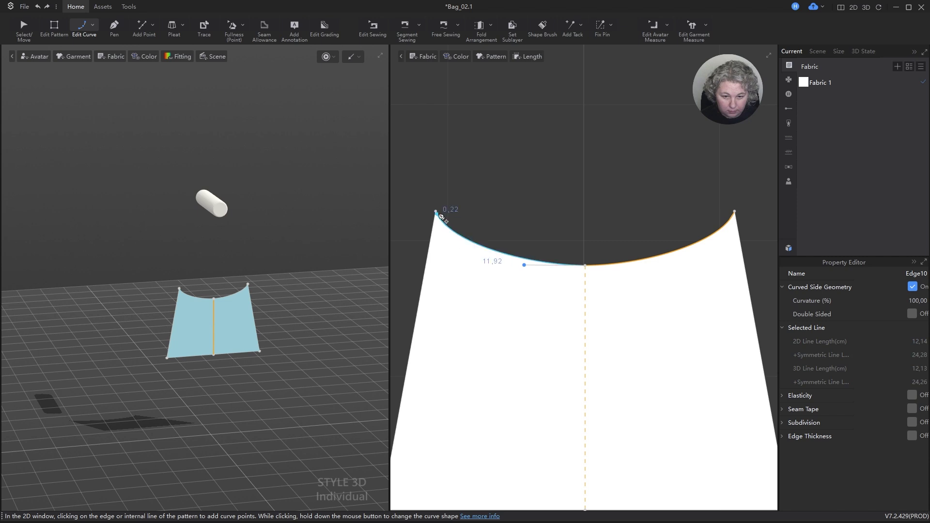
left_click_drag(439, 214, 471, 260)
scroll(533, 162, "down", 7)
scroll(552, 175, "up", 5)
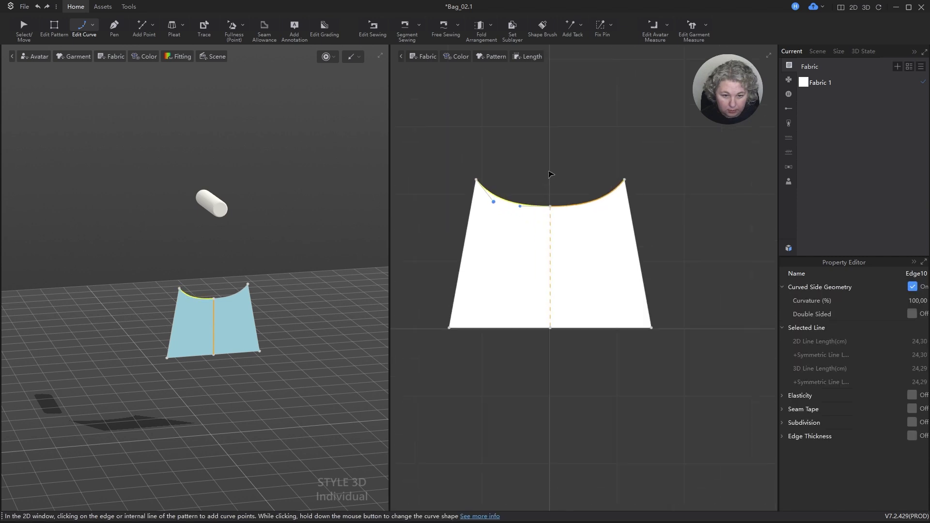
key("q")
left_click(550, 139)
- Create a guideline parallel to the Y axis through the panel's lower-left corner point
right_click_drag(324, 234, 276, 297)
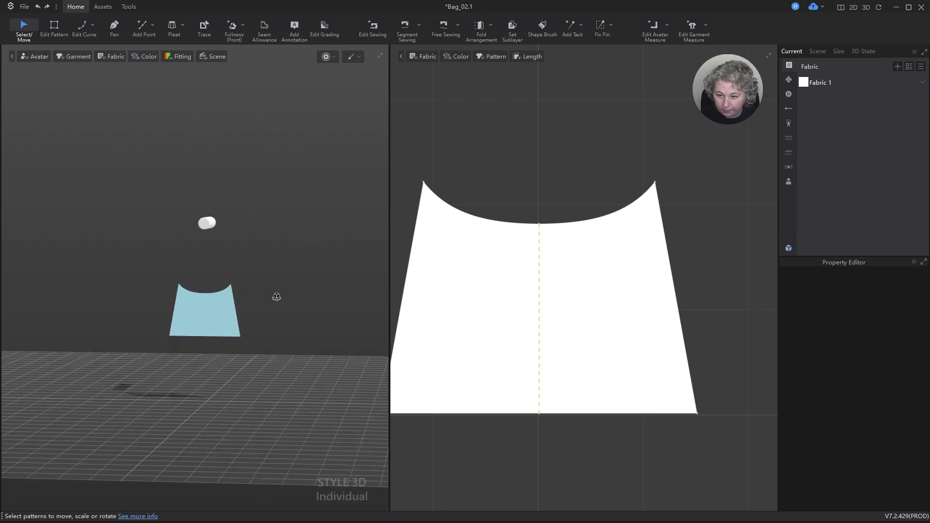
scroll(585, 185, "up", 2)
scroll(585, 185, "down", 3)
scroll(552, 238, "up", 1)
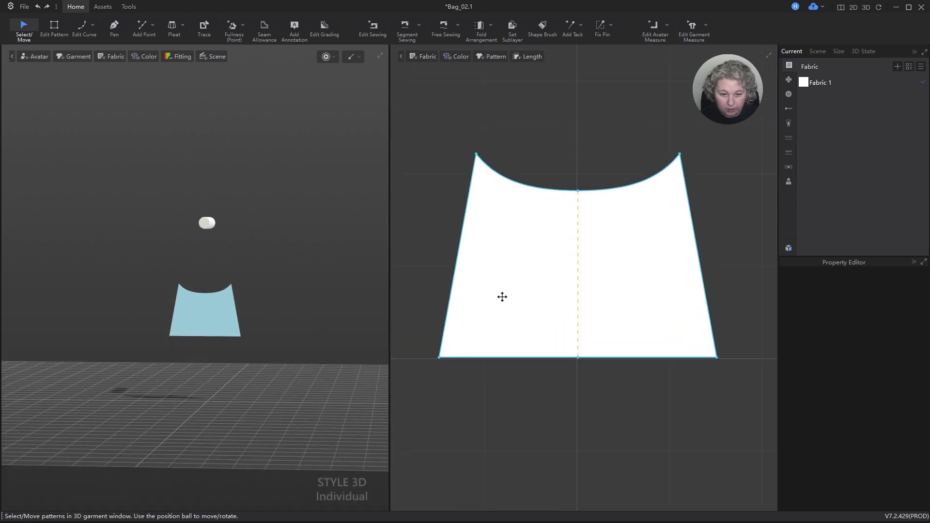
key("z")
left_click(440, 357)
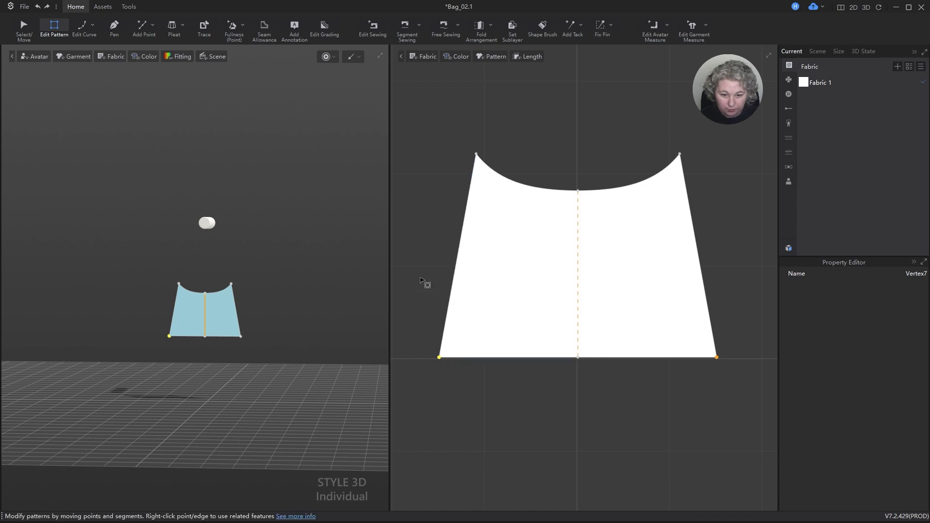
scroll(535, 219, "down", 3)
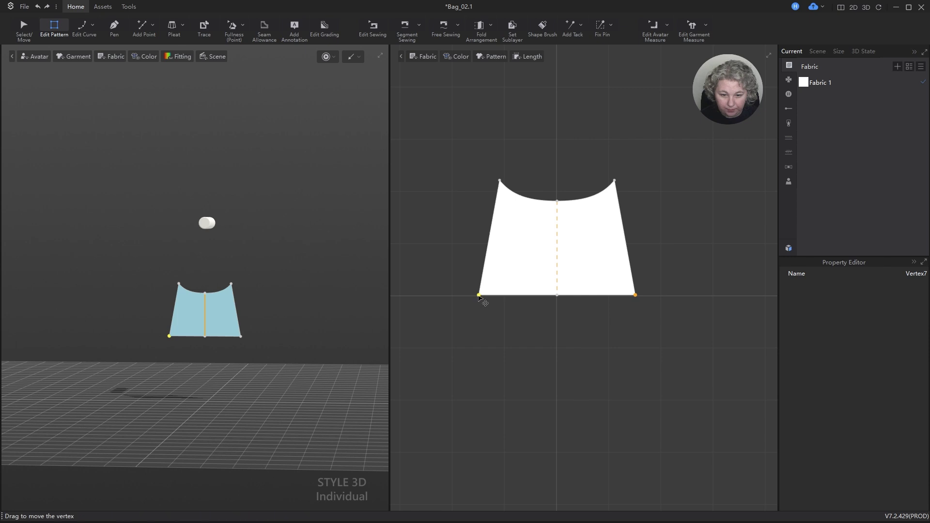
right_click(479, 295)
mouse_move(491, 338)
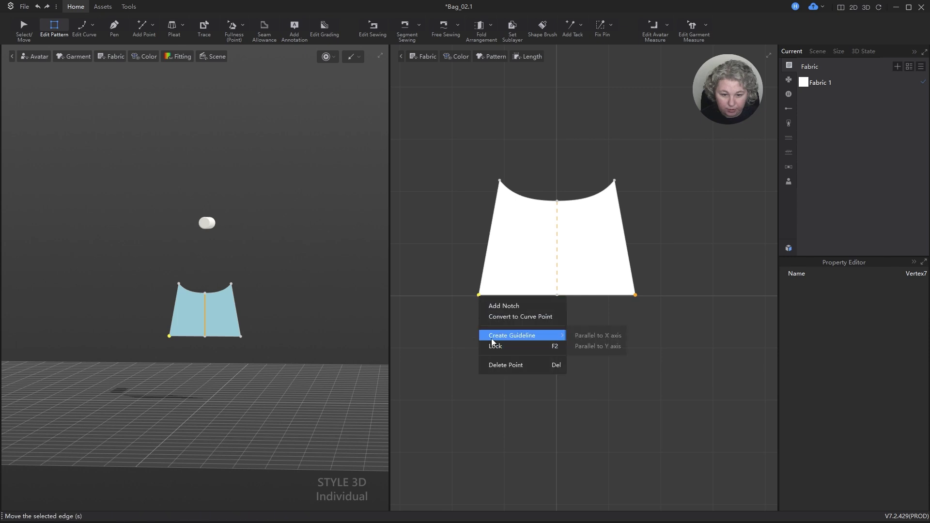
left_click(584, 346)
scroll(514, 257, "up", 3)
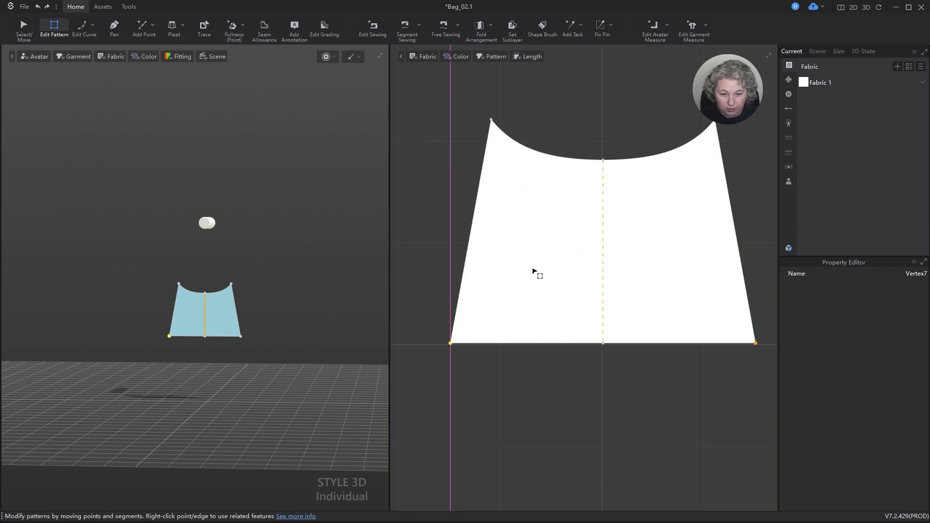
left_click(415, 309)
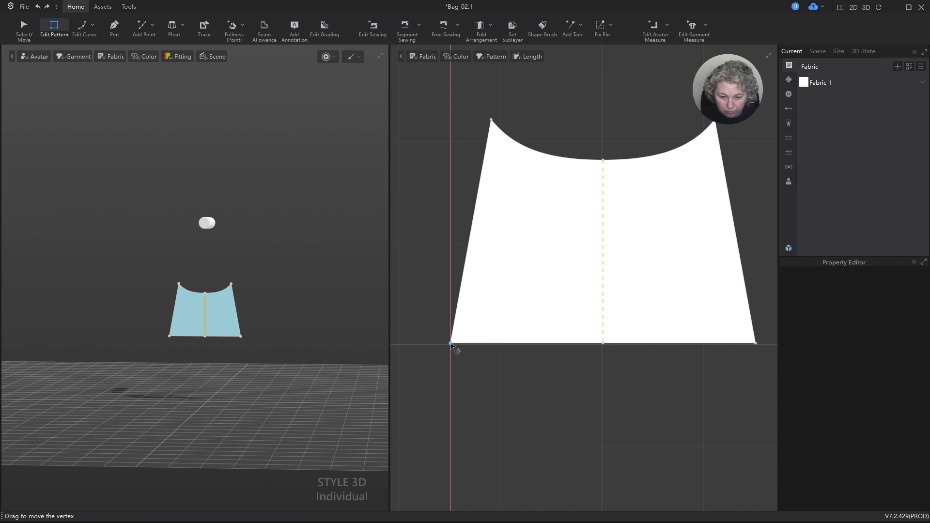
- Move the mirrored lower corners outward horizontally by 4 cm each, at a 180° angle for the left one
left_click_drag(450, 343, 411, 343)
right_click(410, 343)
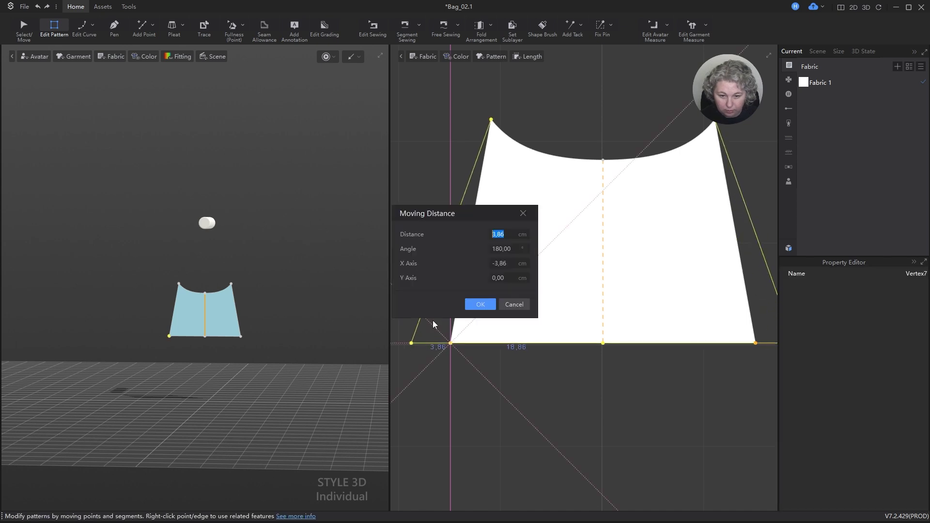
type("4")
key("Return")
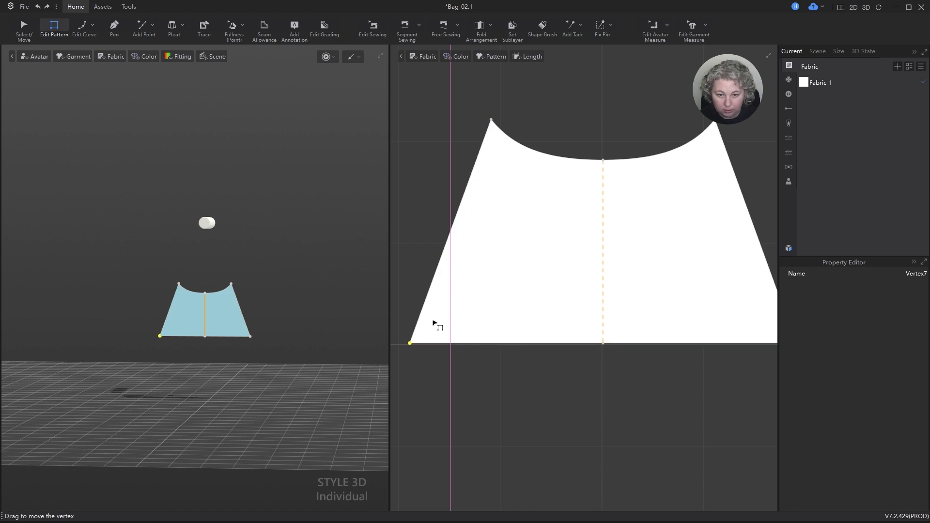
scroll(571, 218, "down", 3)
scroll(560, 209, "up", 3)
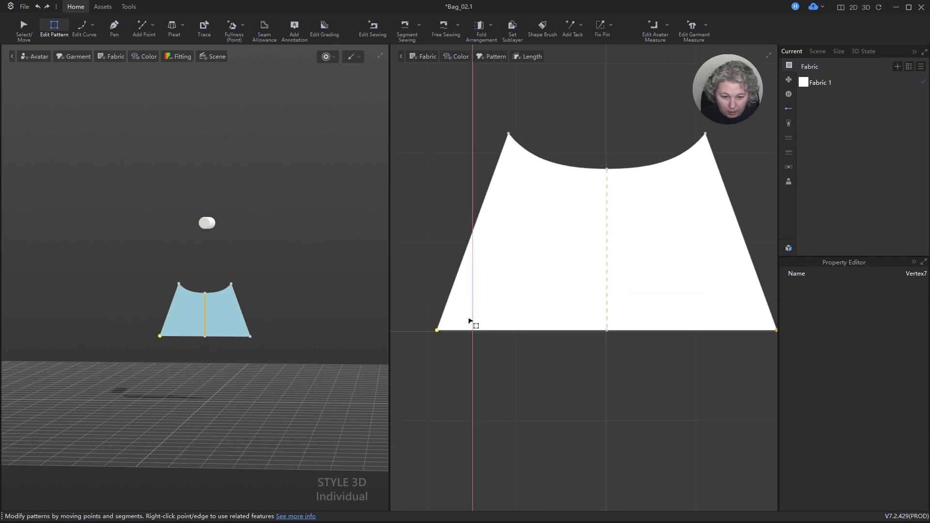
- Round the mirrored lower corners with Edit Corner's Curved Corner option, leaving 4 cm of straight bottom edge on each side of the centre line
left_click(93, 24)
left_click(91, 82)
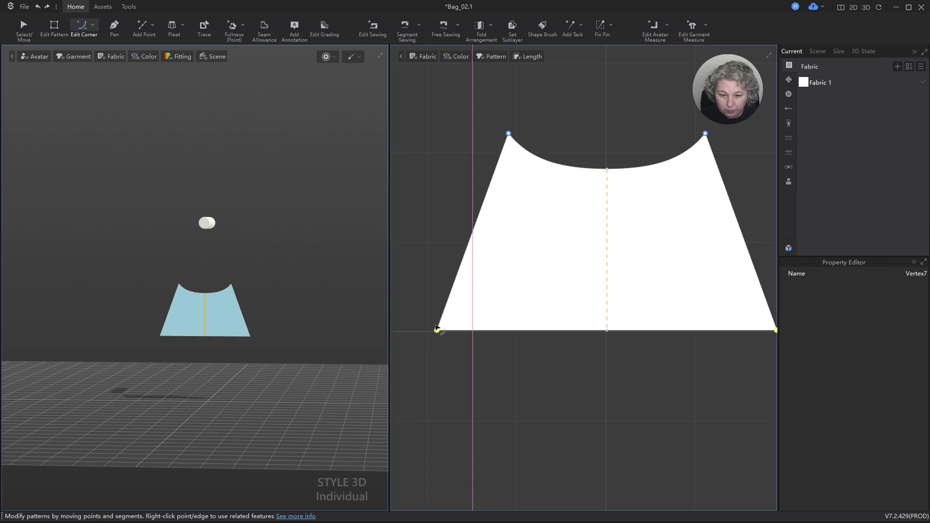
left_click_drag(437, 331, 488, 299)
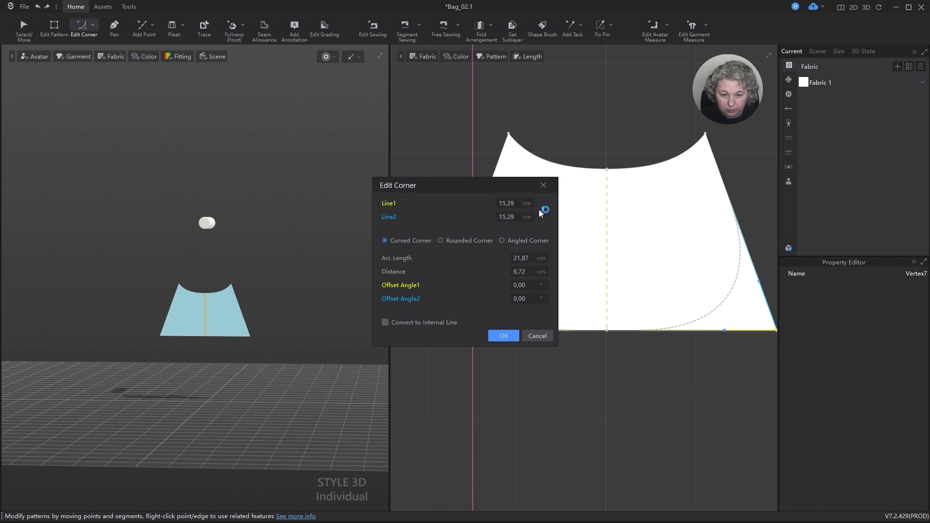
left_click(527, 203)
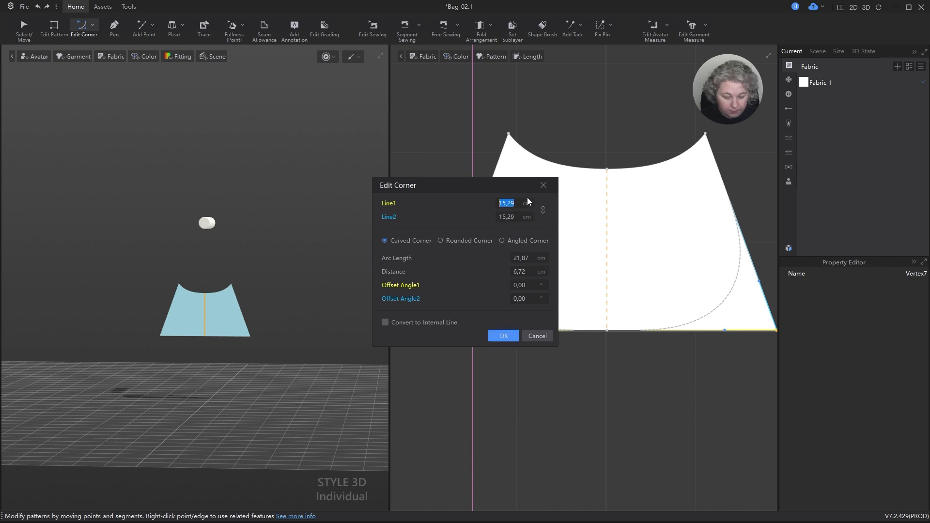
type("40")
key("Return")
key("z")
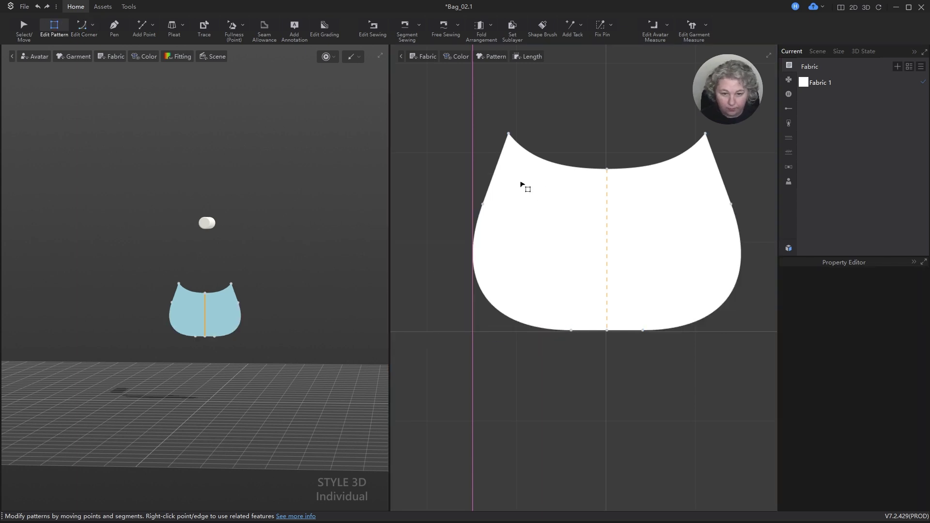
- Check the lengths of the straight bottom segment and the rounded corner curve against the guideline
scroll(539, 270, "down", 2)
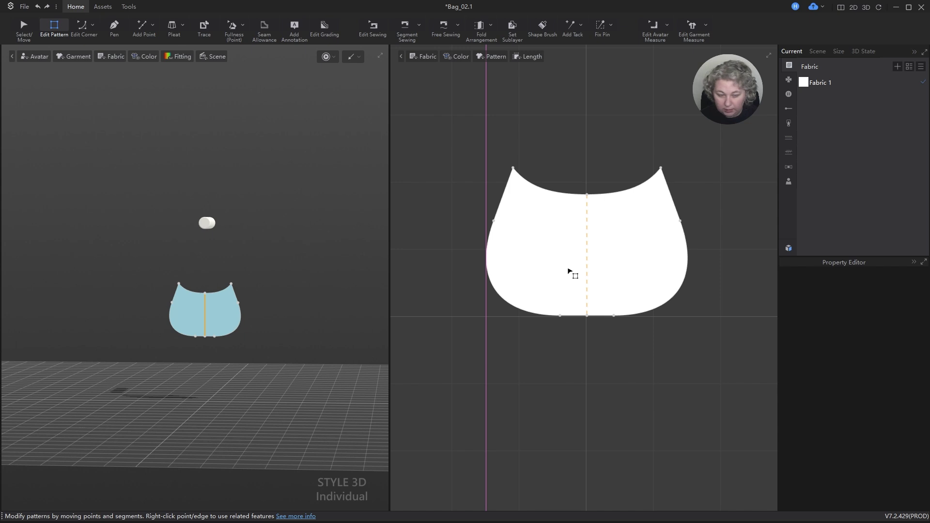
scroll(570, 272, "up", 2)
left_click(573, 342)
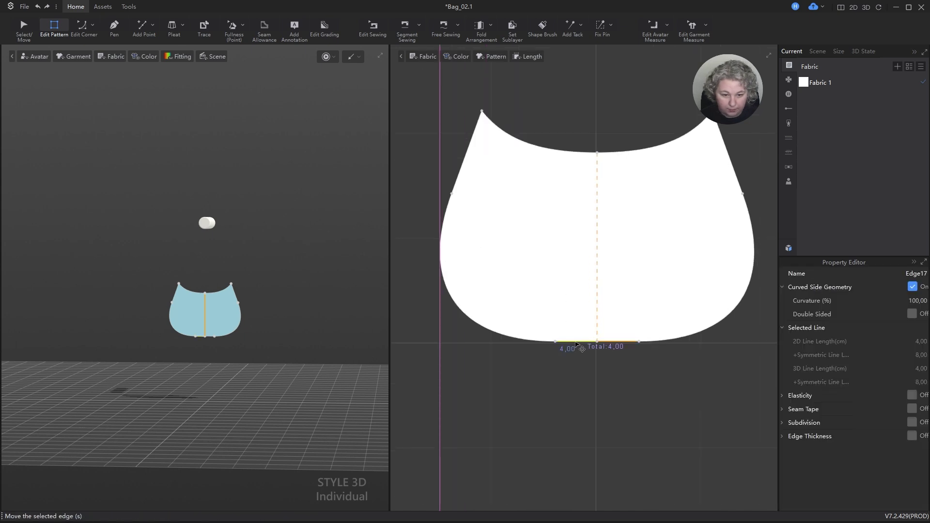
left_click(496, 333)
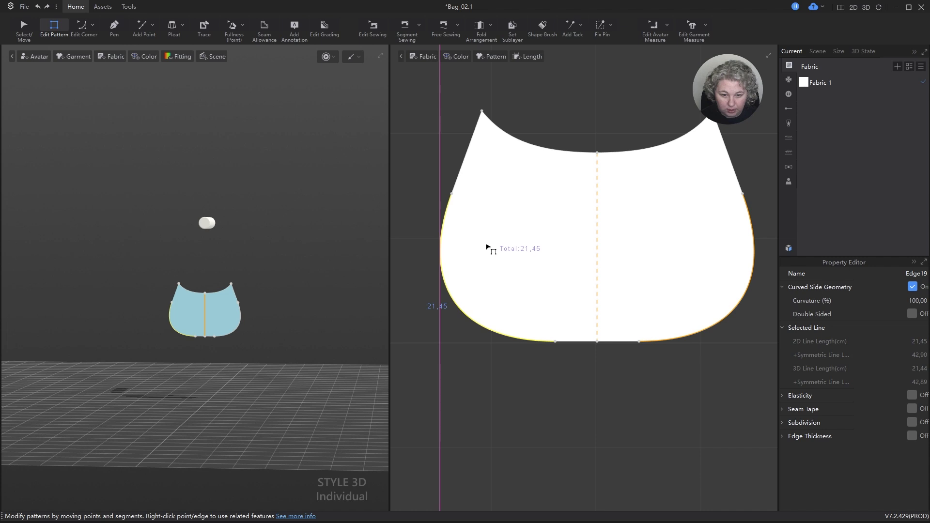
scroll(472, 241, "up", 2)
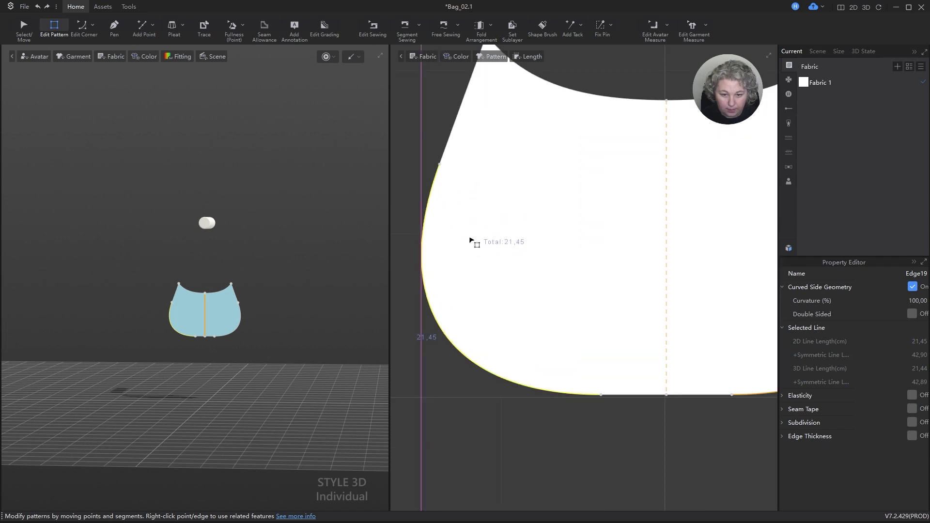
scroll(480, 286, "down", 2)
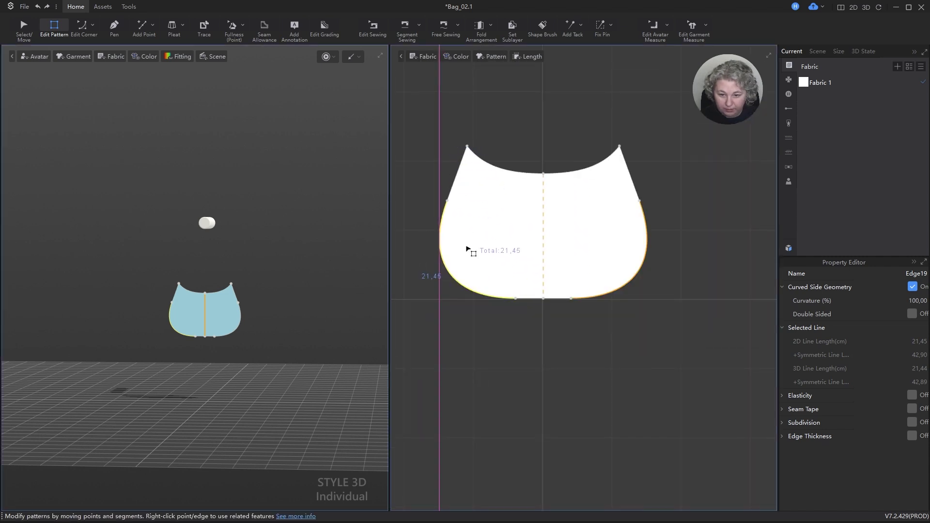
scroll(435, 293, "up", 1)
scroll(602, 327, "down", 1)
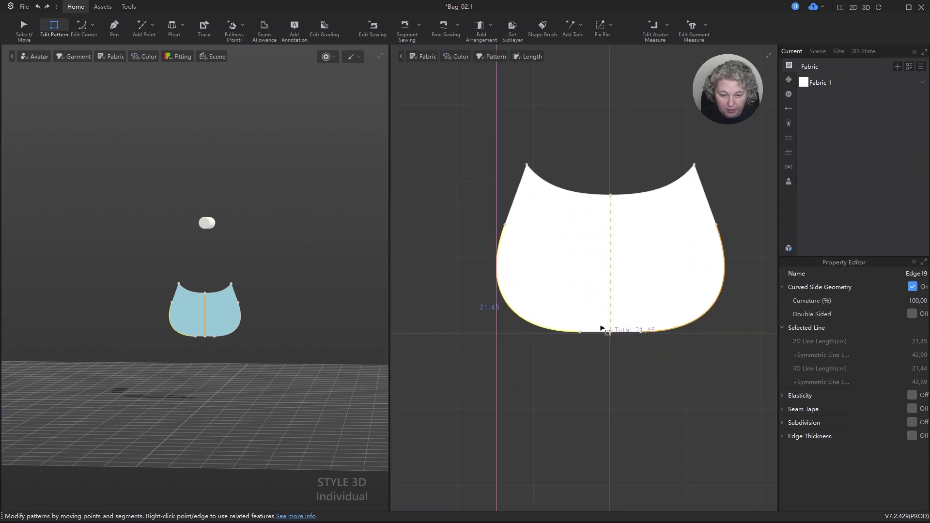
- Set the length of the mirrored straight upper side segments to 8 cm, changing them in the End direction
left_click(516, 190)
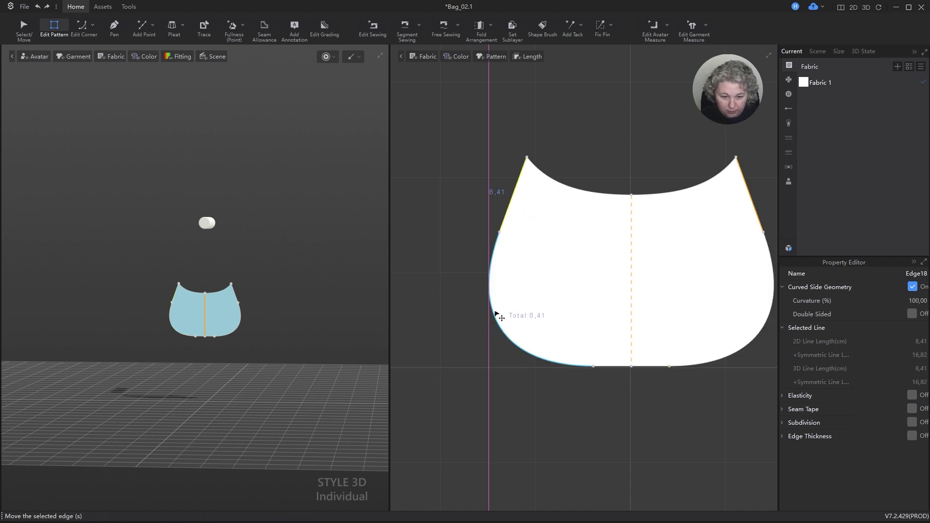
double_click(513, 197)
type("8")
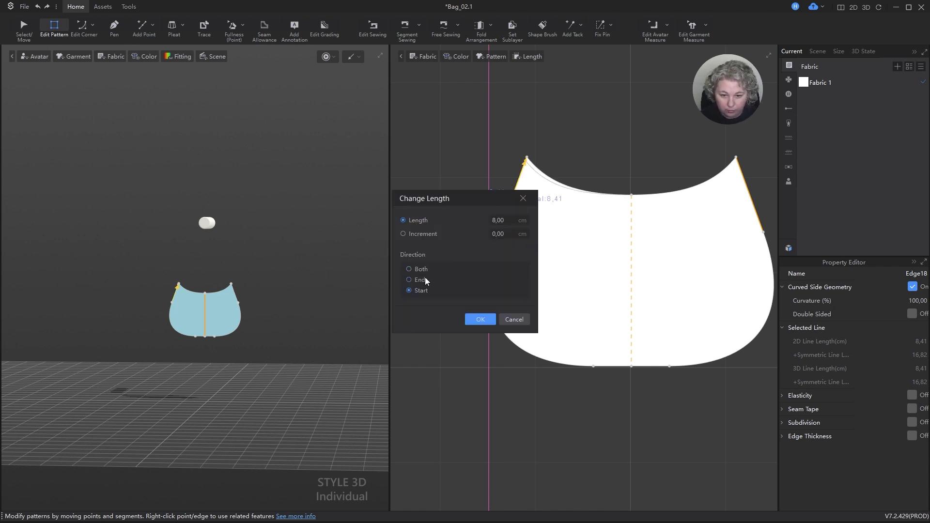
left_click(420, 280)
left_click(479, 319)
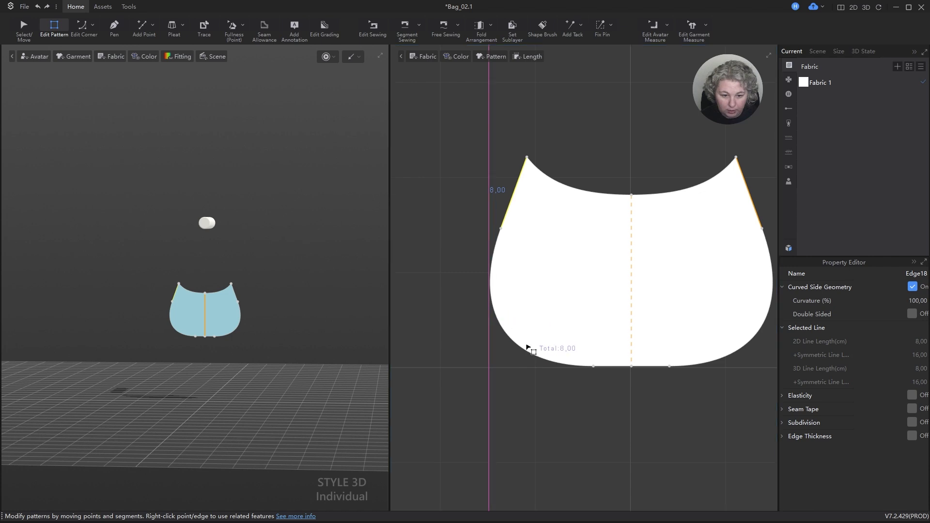
scroll(573, 348, "up", 4)
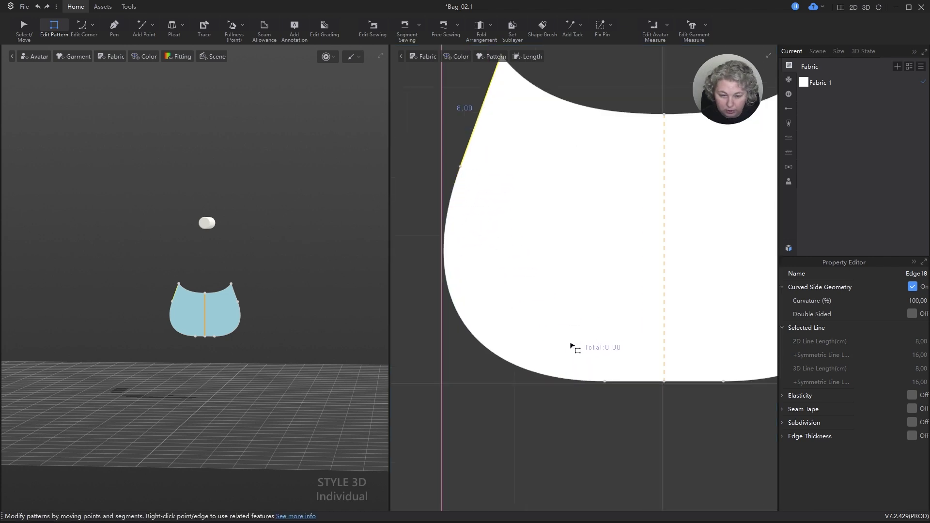
scroll(429, 295, "down", 4)
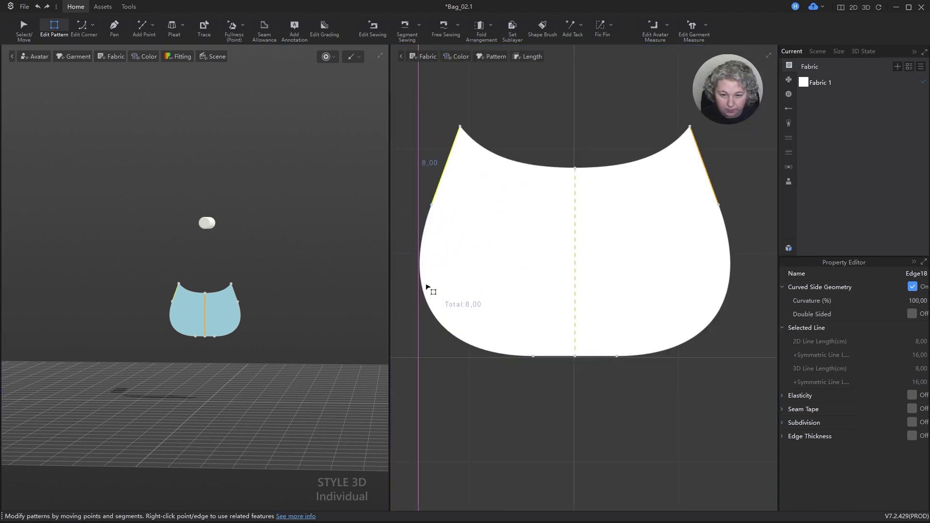
- Extend the lower curve handle horizontally outward so the rounded side bulges to the guideline, making each curve about 21.9 cm long
left_click(427, 233)
scroll(415, 298, "up", 3)
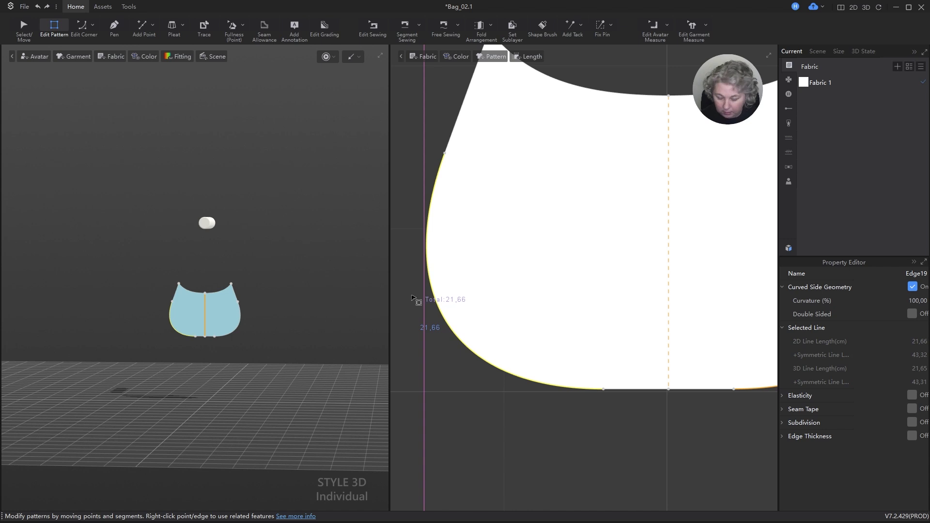
key("c")
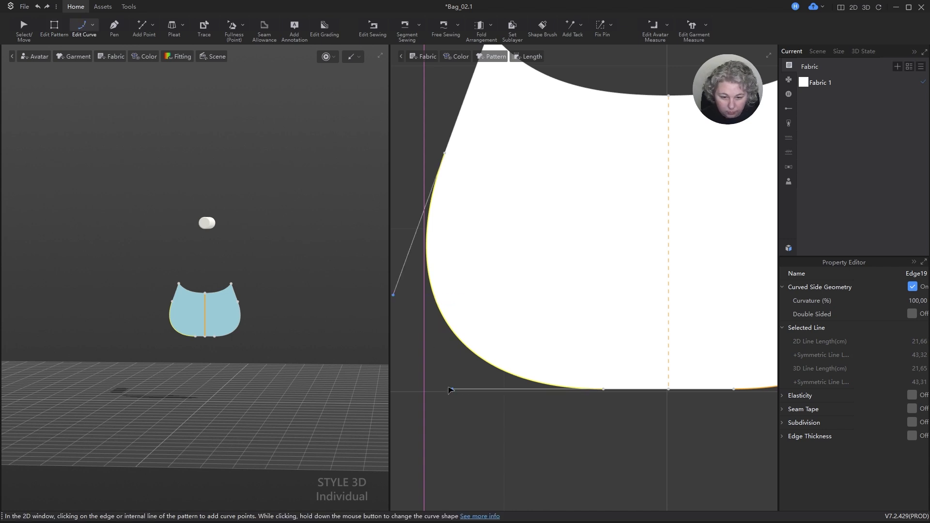
left_click_drag(452, 391, 446, 390)
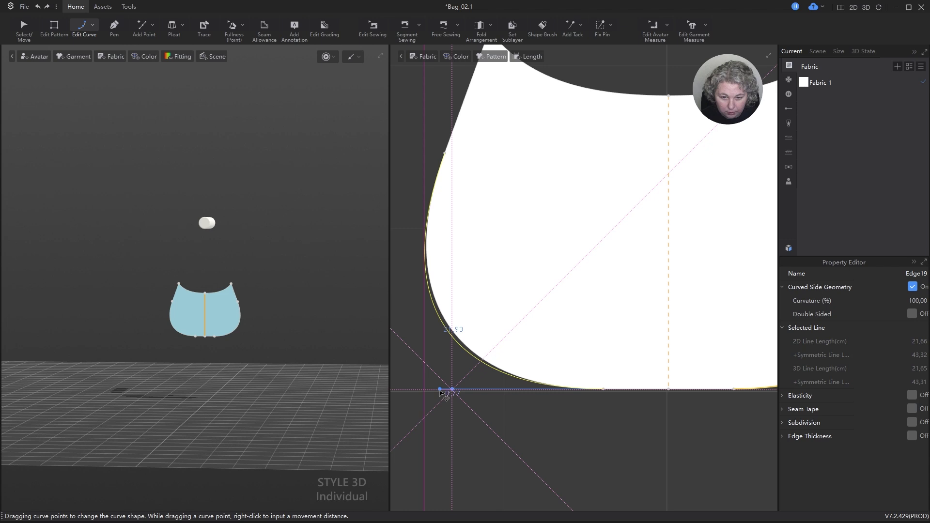
left_click_drag(442, 393, 442, 392)
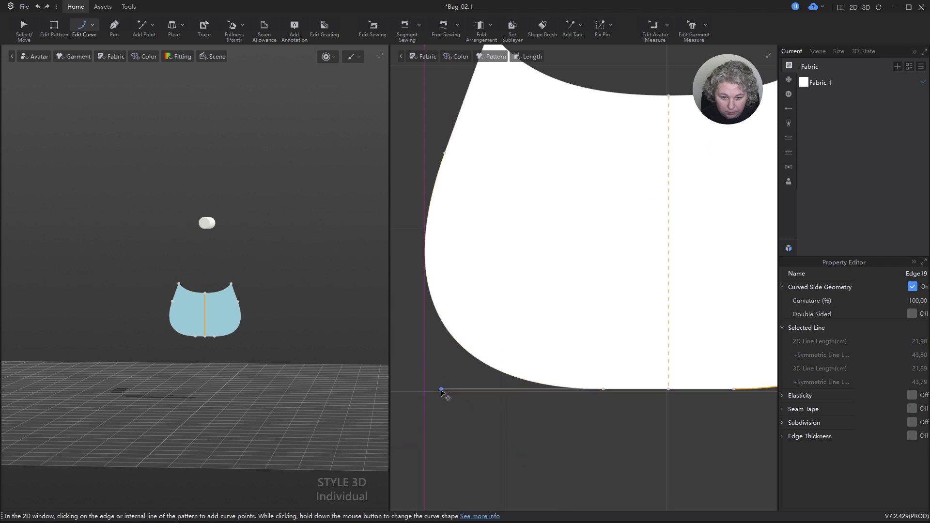
scroll(422, 219, "up", 2)
- Try lengthening the upper handle of the rounded side curve, and undo that adjustment
key("z")
left_click(458, 121)
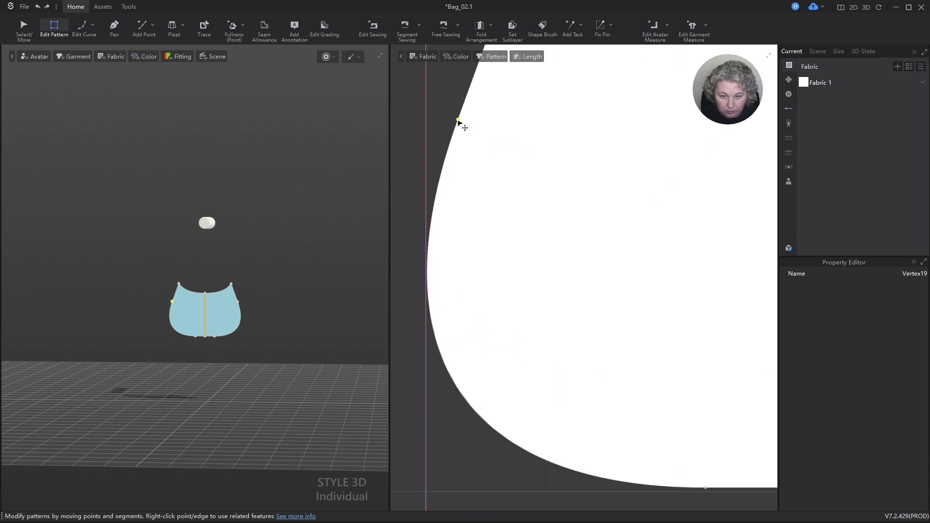
key("c")
scroll(541, 252, "down", 1)
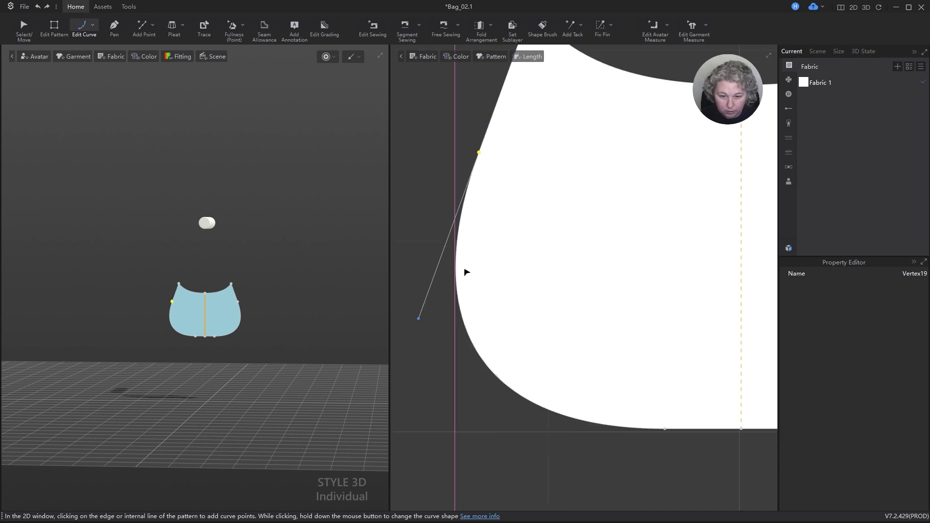
scroll(439, 314, "up", 1)
left_click_drag(413, 322, 408, 334)
key("ctrl+z")
scroll(488, 249, "down", 5)
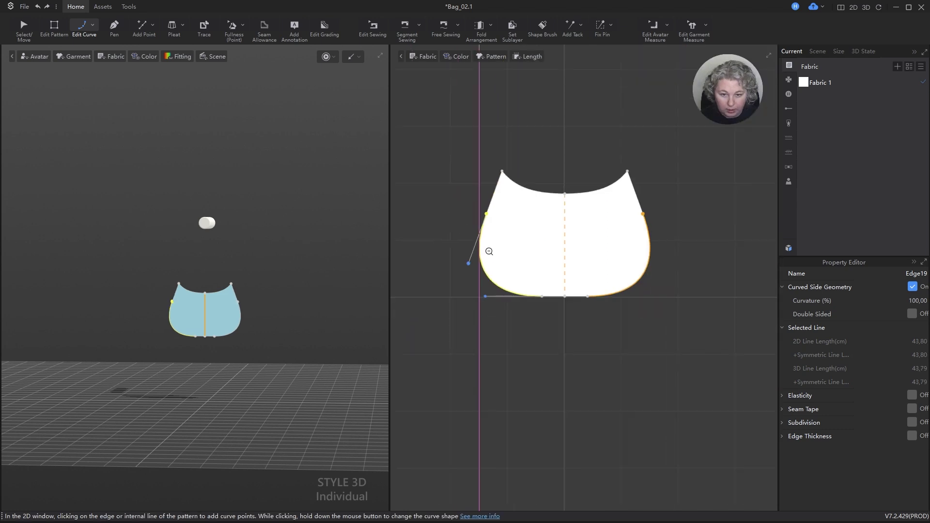
- Set the length of the mirrored straight upper side segments to 6 cm, changing them in the End direction
scroll(490, 238, "up", 3)
key("z")
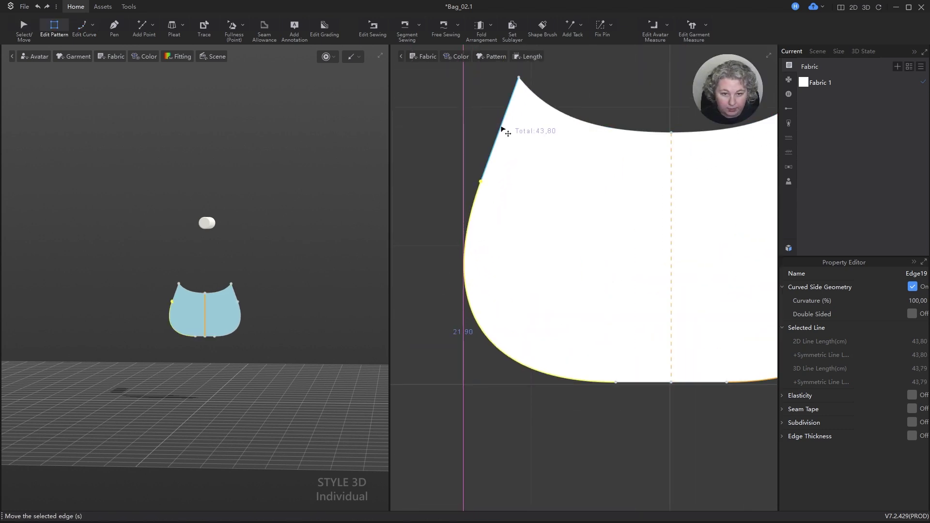
left_click(506, 127)
double_click(501, 125)
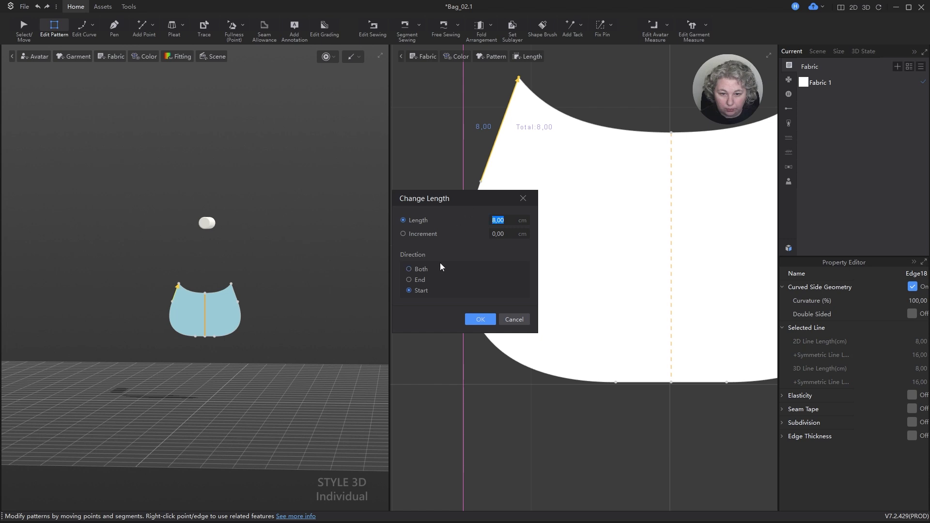
left_click(409, 279)
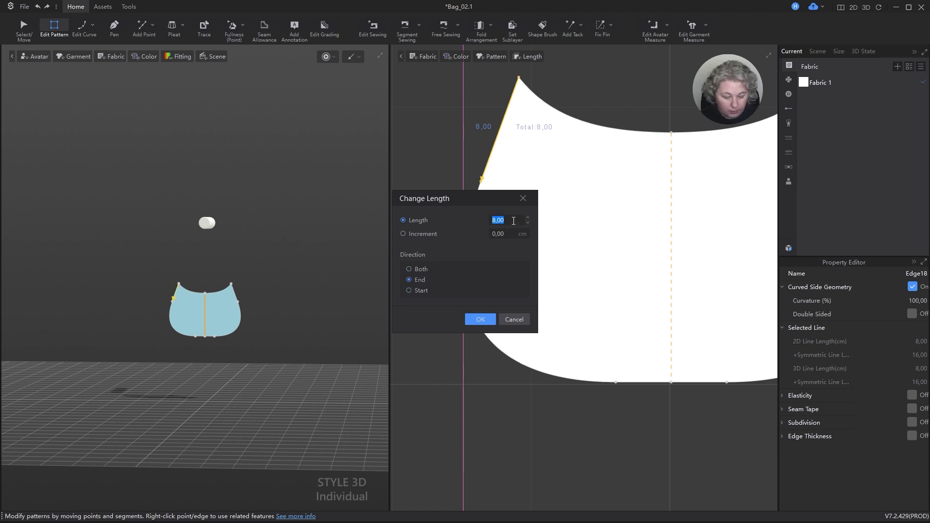
type("6")
key("Return")
scroll(518, 220, "down", 3)
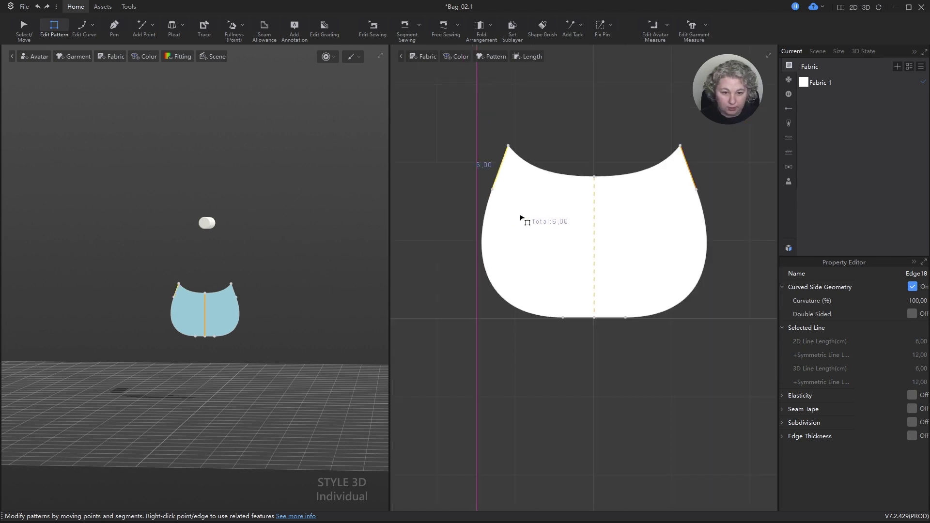
- Create a straight guideline along the panel's straight upper side segment, extending past the rounded side curve
scroll(521, 218, "up", 2)
left_click(477, 175)
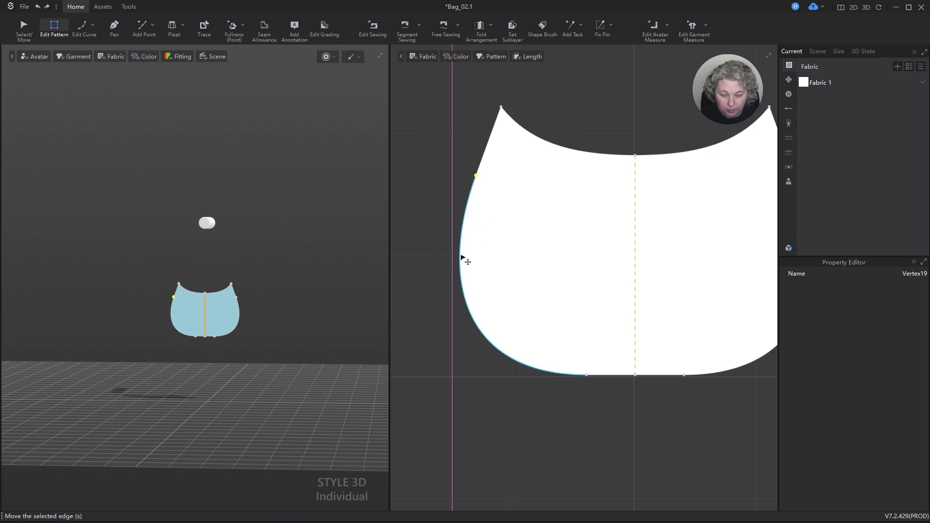
left_click(462, 272)
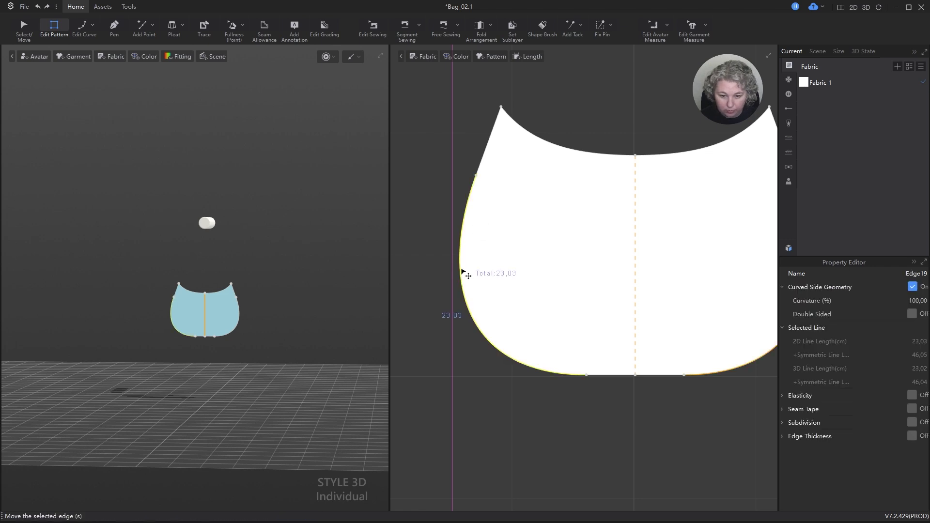
scroll(442, 266, "up", 1)
key("c")
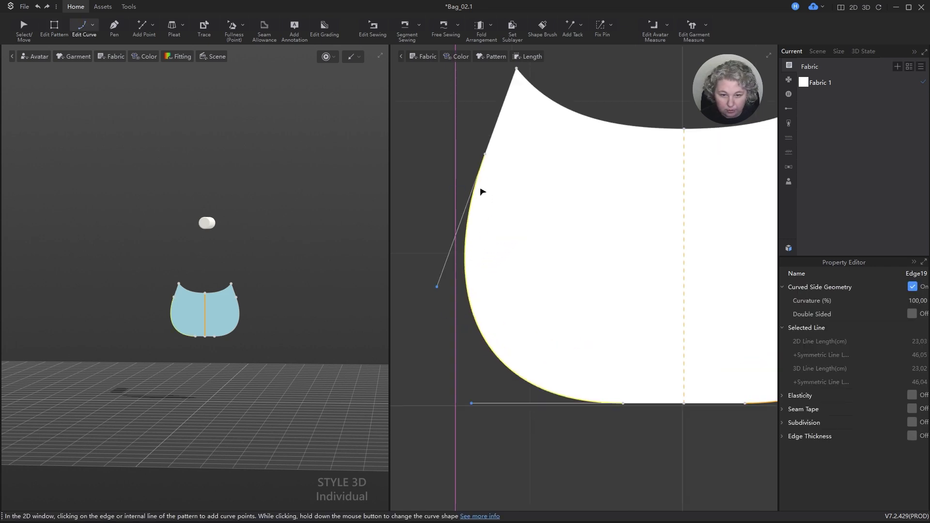
key("z")
right_click(497, 121)
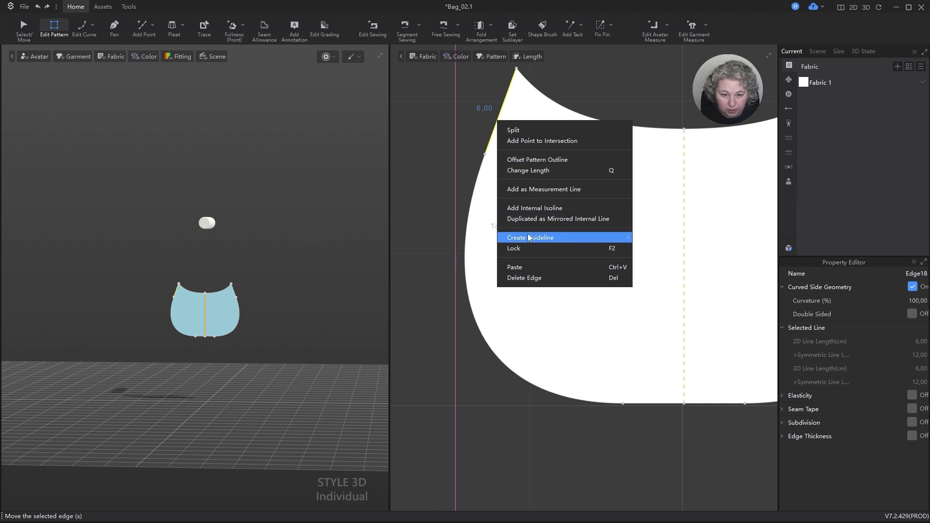
mouse_move(605, 237)
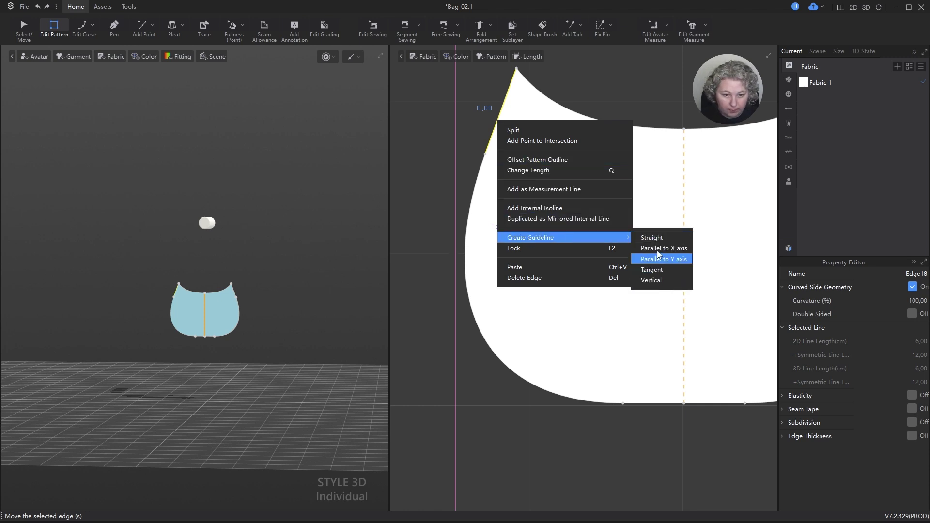
left_click(658, 237)
scroll(462, 262, "up", 2)
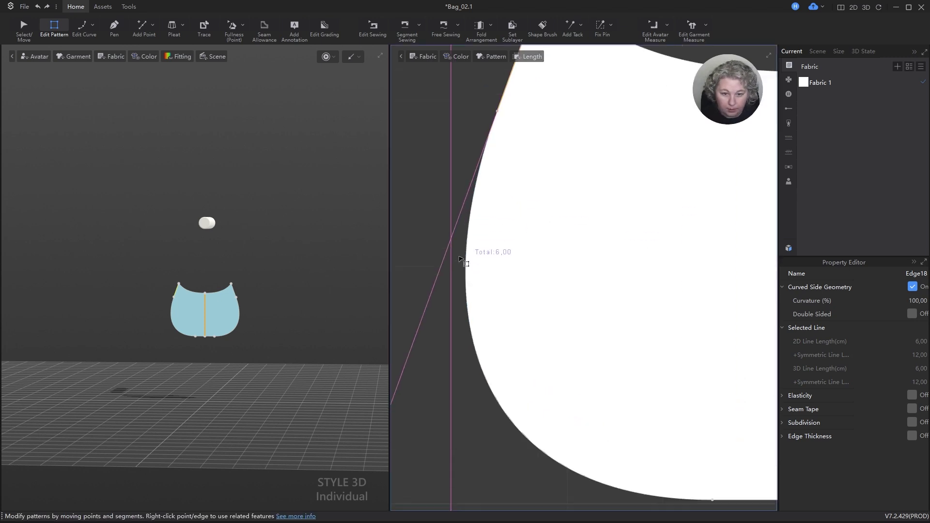
- Extend the upper handle of the rounded side curve about 3.1 cm along the slanted guideline, making each mirrored curve 24 cm long
left_click(498, 113)
key("v")
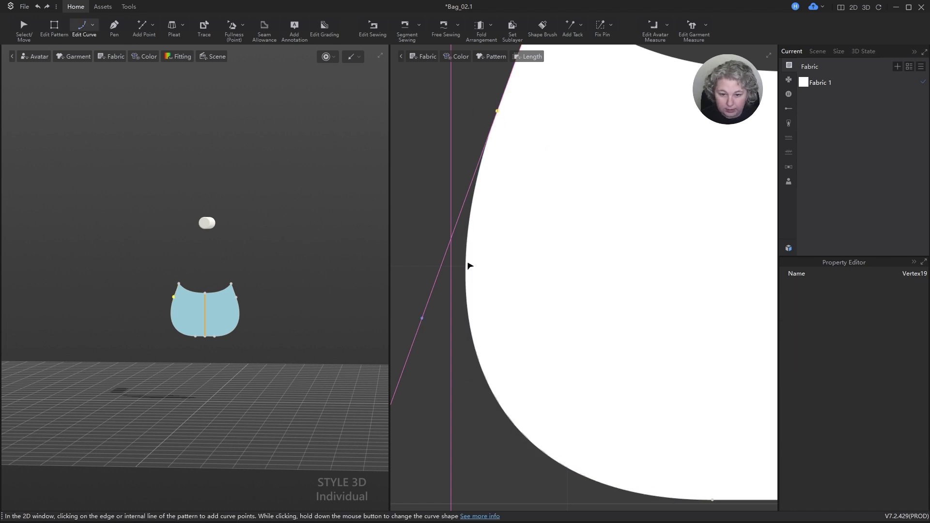
scroll(462, 266, "down", 3)
scroll(461, 271, "up", 3)
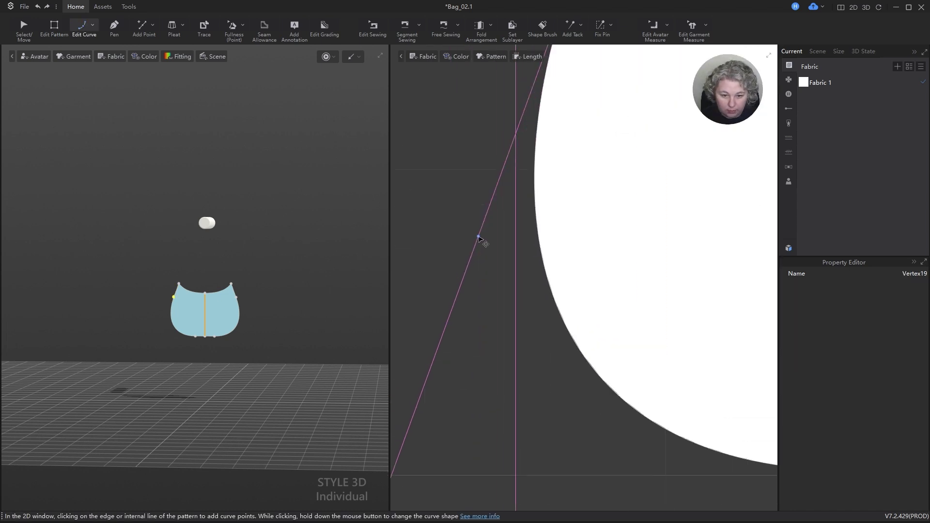
left_click_drag(478, 238, 446, 327)
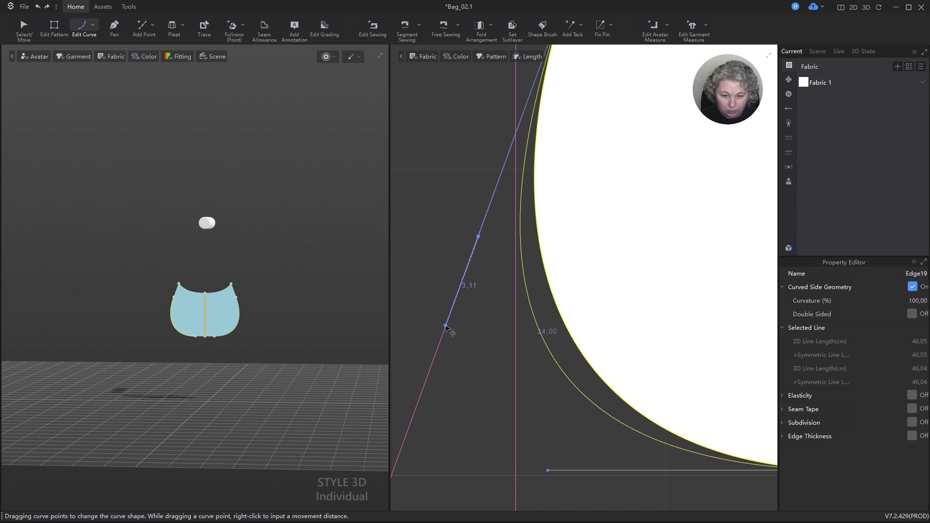
left_click_drag(445, 326, 446, 326)
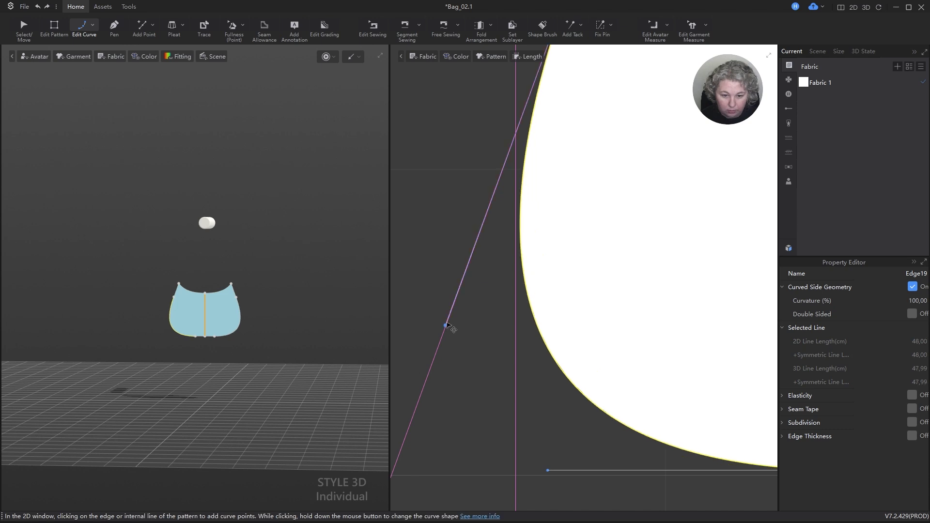
- Examine the whole panel's outline and its rounded side against the guidelines
scroll(502, 288, "down", 7)
key("z")
key("a")
left_click(576, 153)
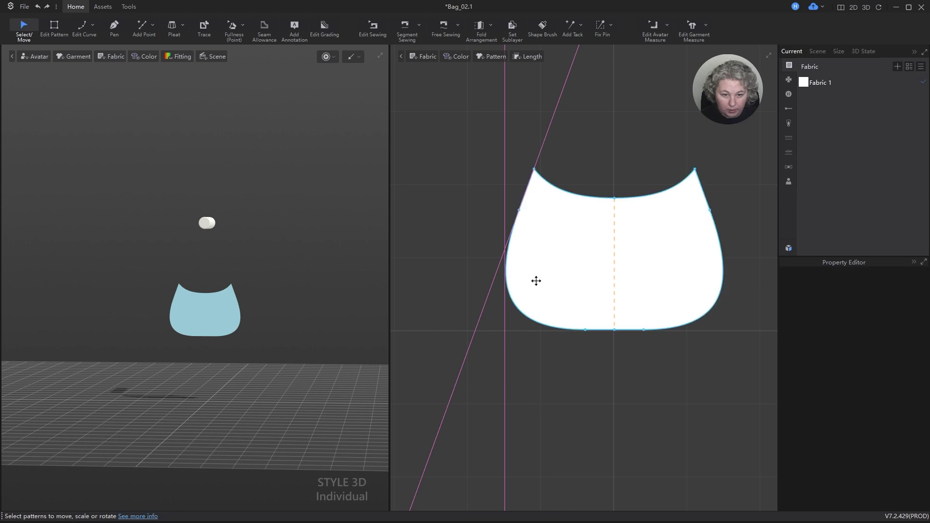
scroll(539, 279, "up", 7)
left_click(553, 245)
scroll(459, 249, "down", 6)
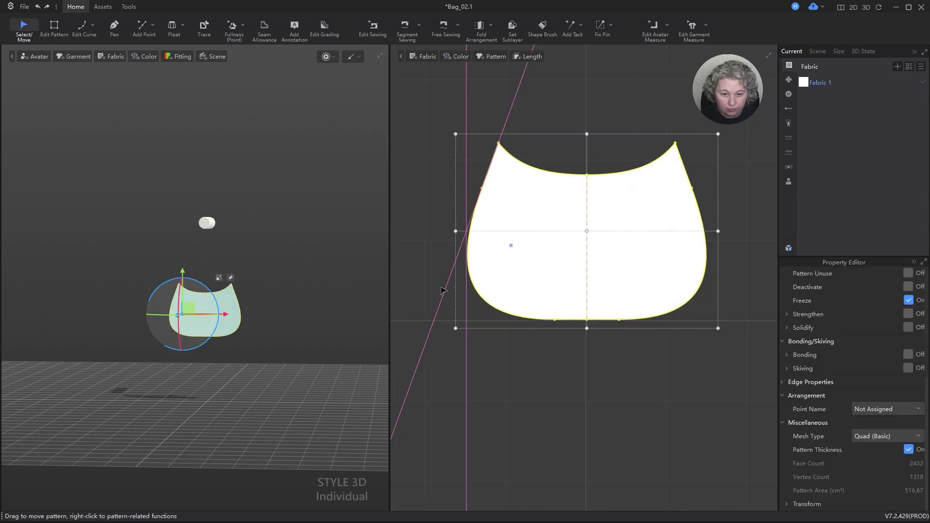
left_click(561, 108)
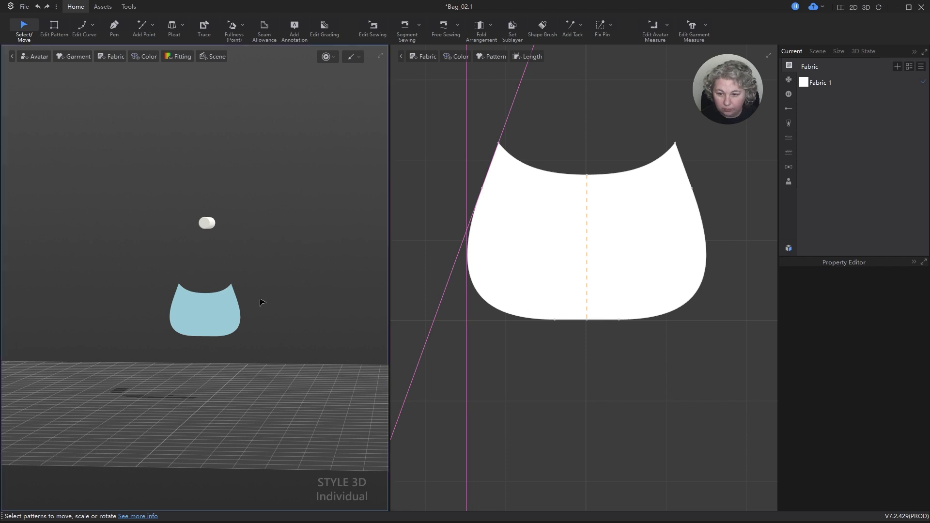
- Lengthen the mirrored straight upper side segments to 8 cm in the Start direction, raising the panel's upper corners
key("z")
scroll(506, 129, "up", 2)
scroll(497, 162, "up", 1)
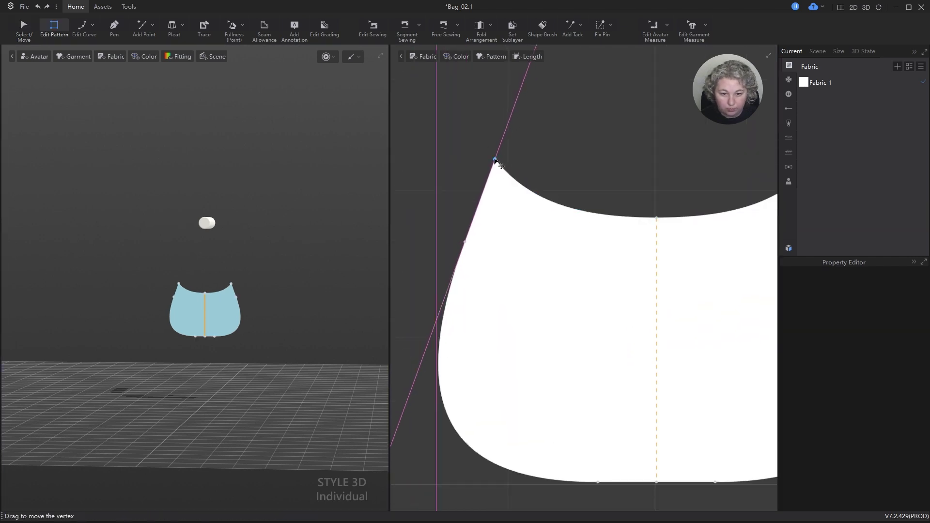
left_click(485, 193)
right_click(487, 192)
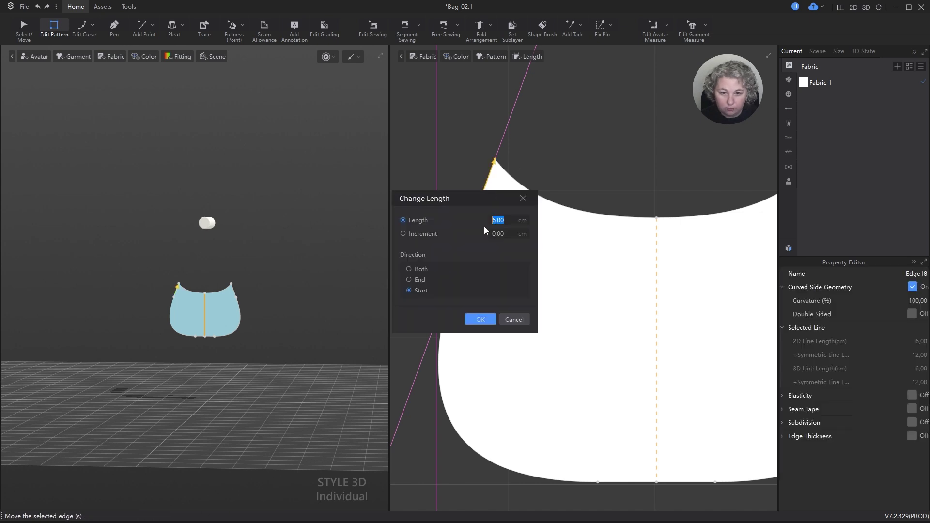
type("8")
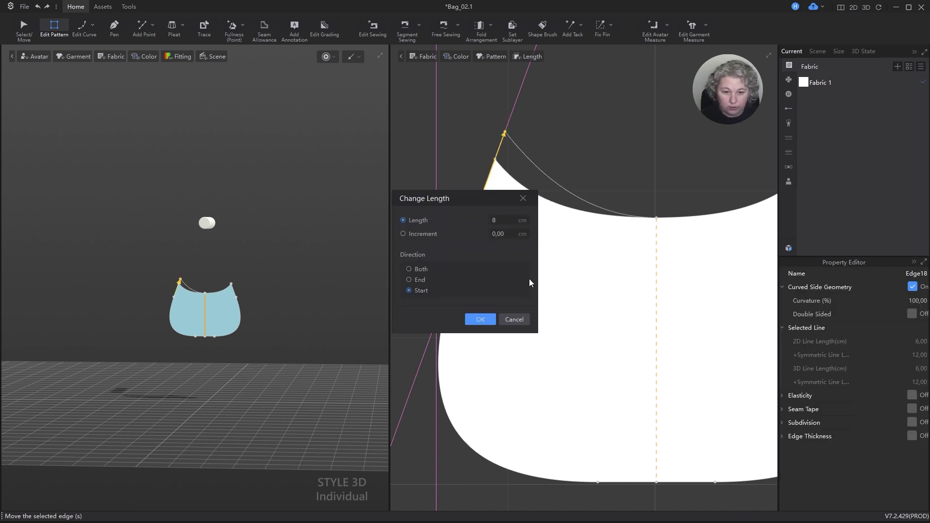
left_click(485, 323)
scroll(516, 119, "down", 4)
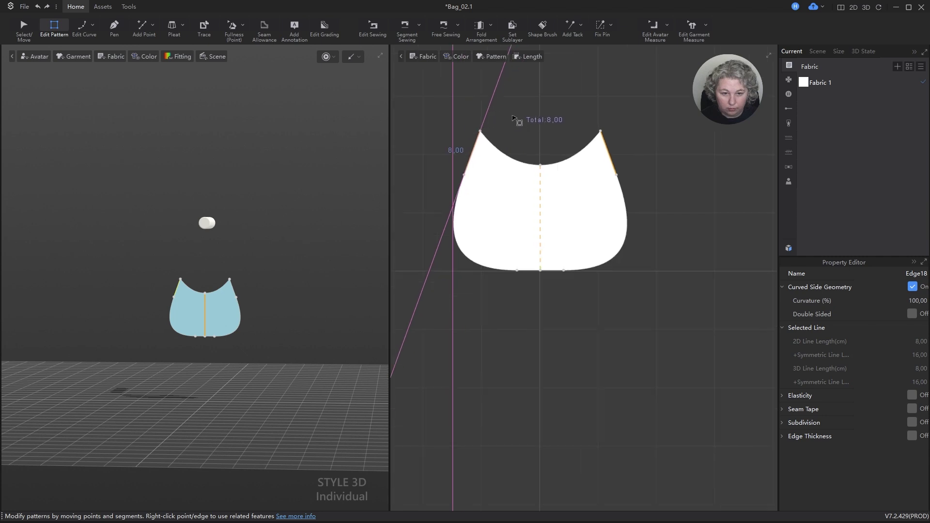
- Create a guideline parallel to the X axis through the centre point of the concave top edge
scroll(517, 120, "up", 5)
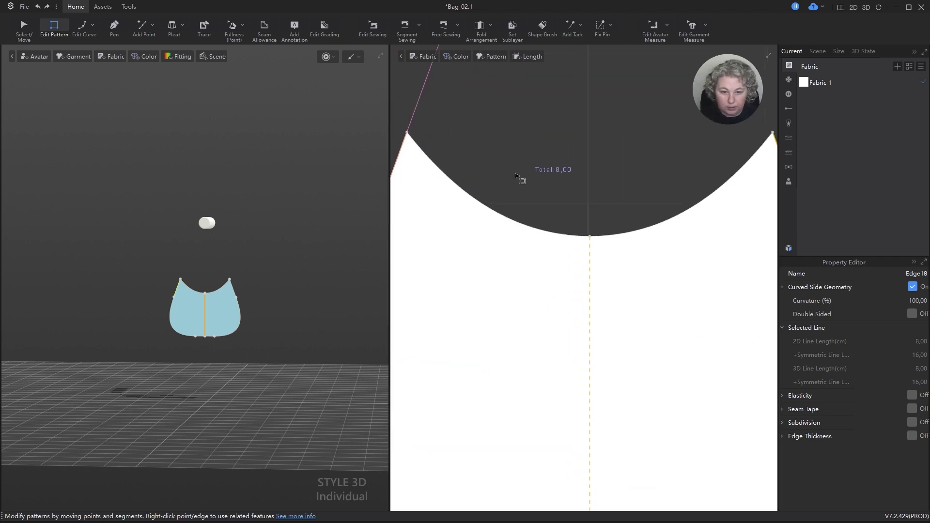
scroll(610, 190, "down", 2)
key("v")
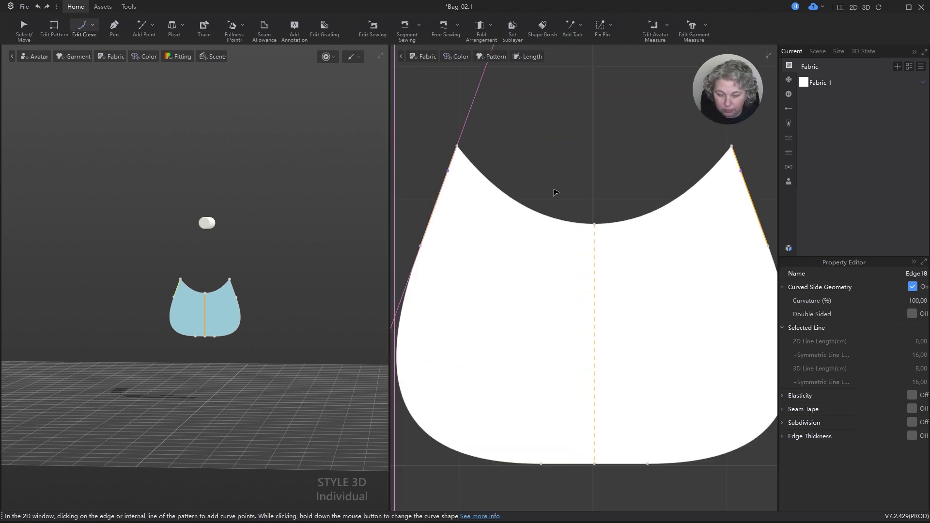
right_click(594, 224)
left_click(606, 193)
key("z")
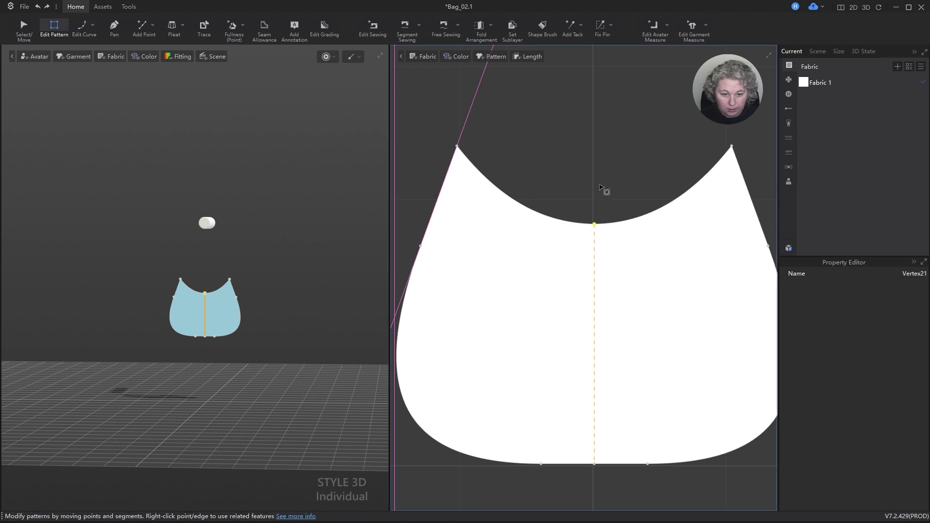
right_click(595, 224)
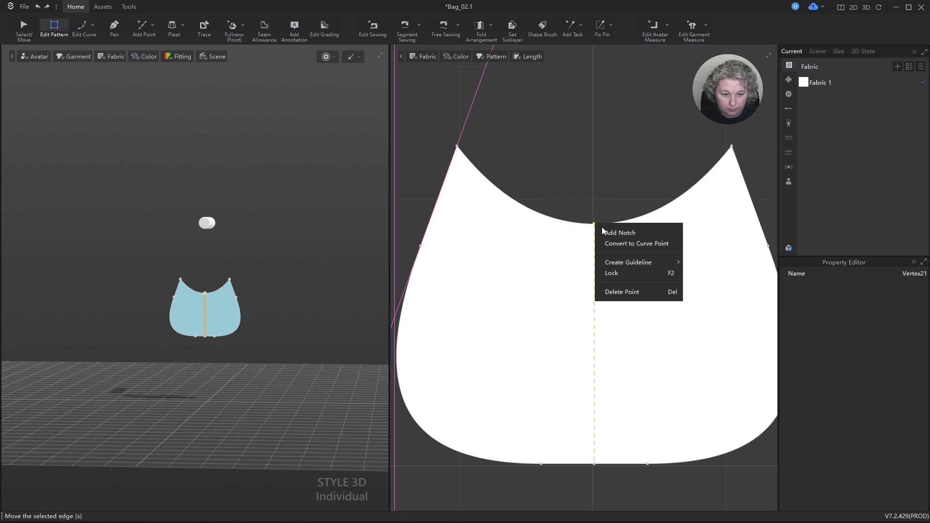
left_click(618, 259)
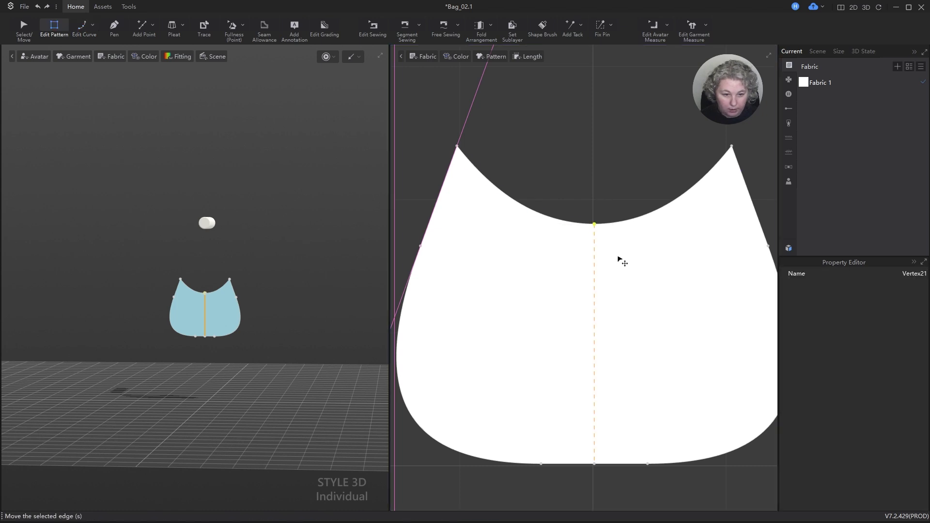
right_click(595, 224)
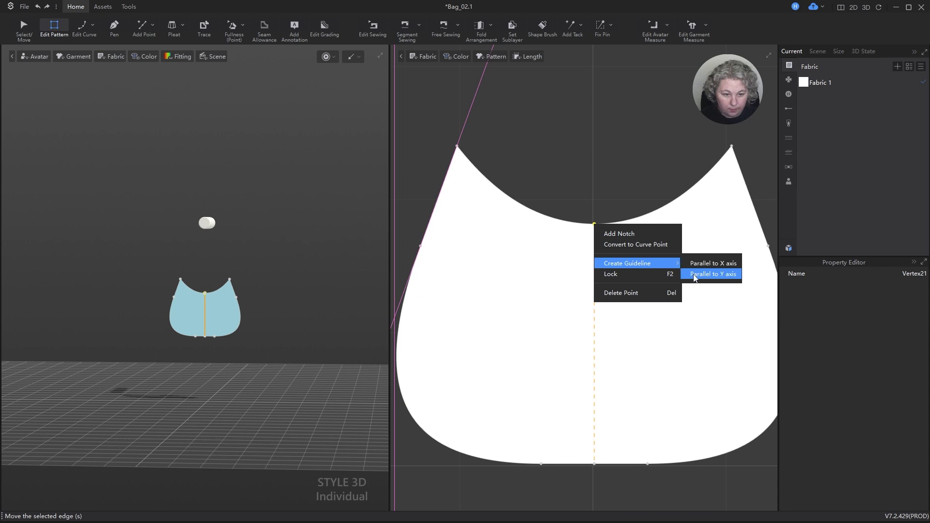
left_click(700, 263)
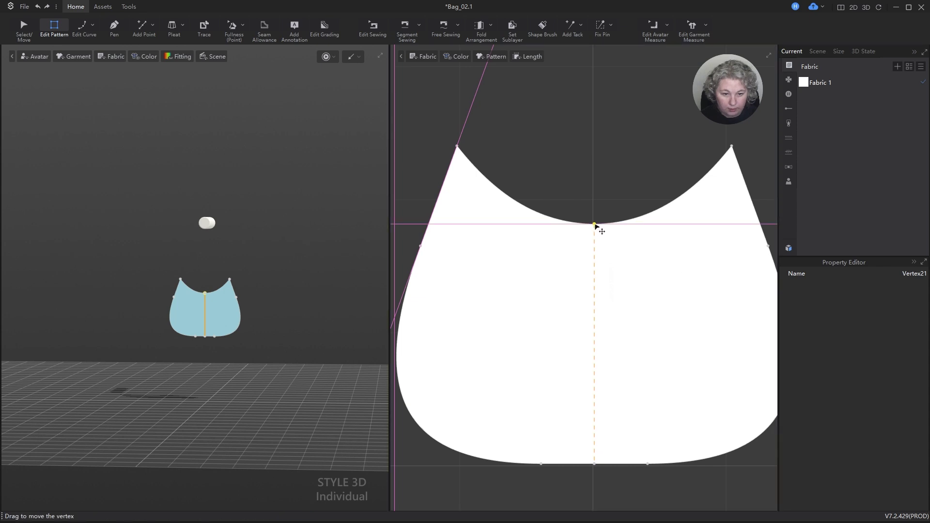
- Move the centre handle of the concave top curve about 0.23 cm outward and down onto the horizontal guideline
key("v")
scroll(565, 228, "up", 6)
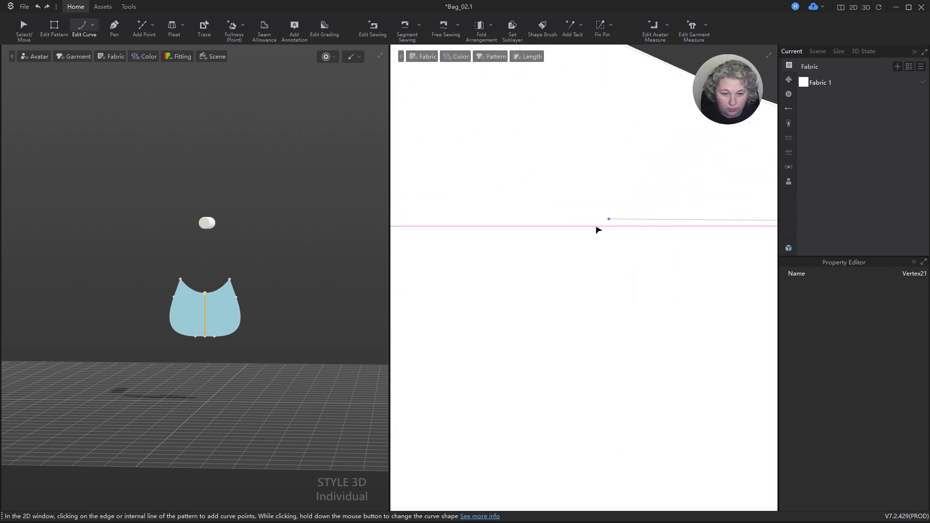
left_click_drag(622, 212, 537, 228)
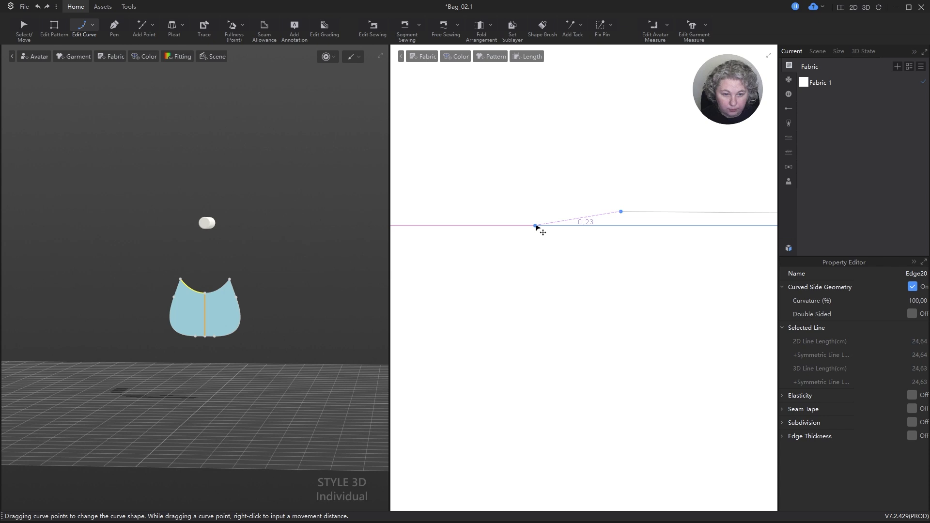
scroll(557, 220, "down", 5)
- Pull the top curve's corner handle down and outward to deepen the concave opening, making each half 13 cm long
key("z")
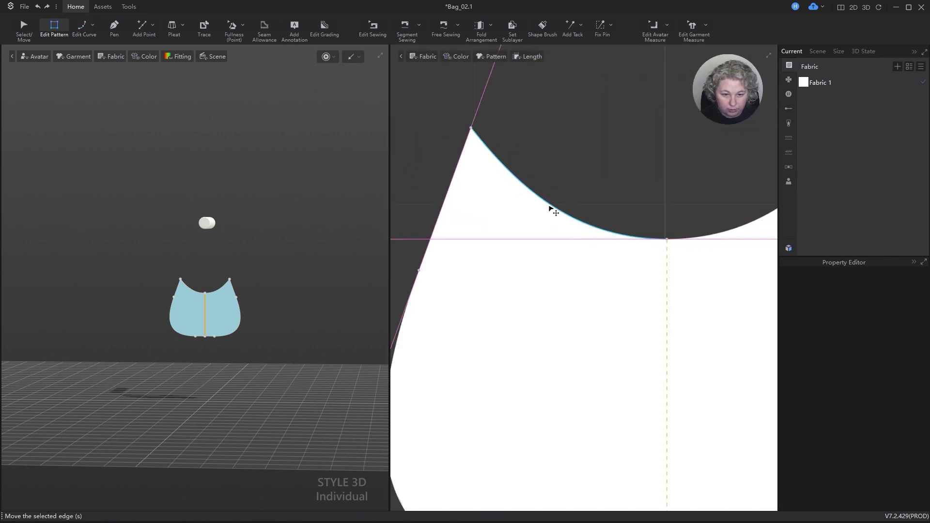
left_click(551, 209)
key("v")
scroll(504, 197, "up", 3)
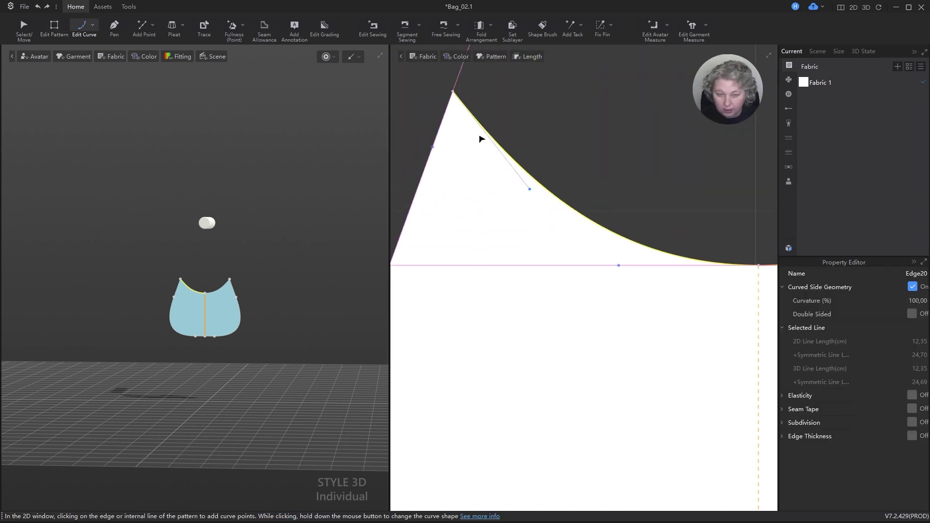
left_click_drag(525, 194, 482, 233)
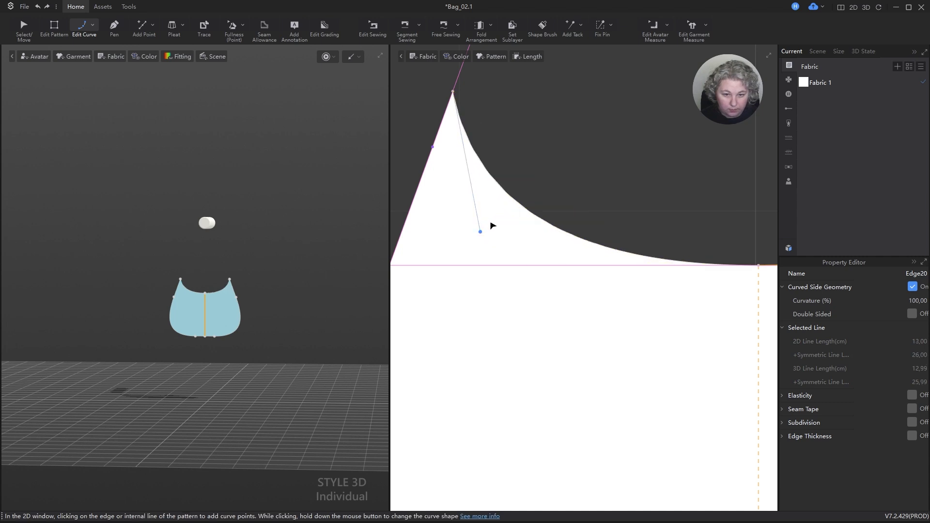
scroll(438, 205, "down", 5)
key("a")
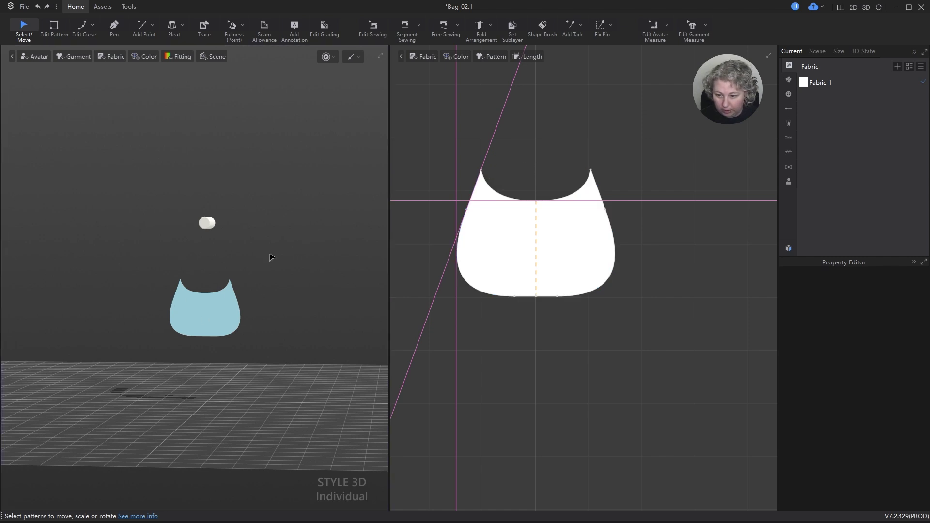
right_click_drag(272, 257, 291, 251)
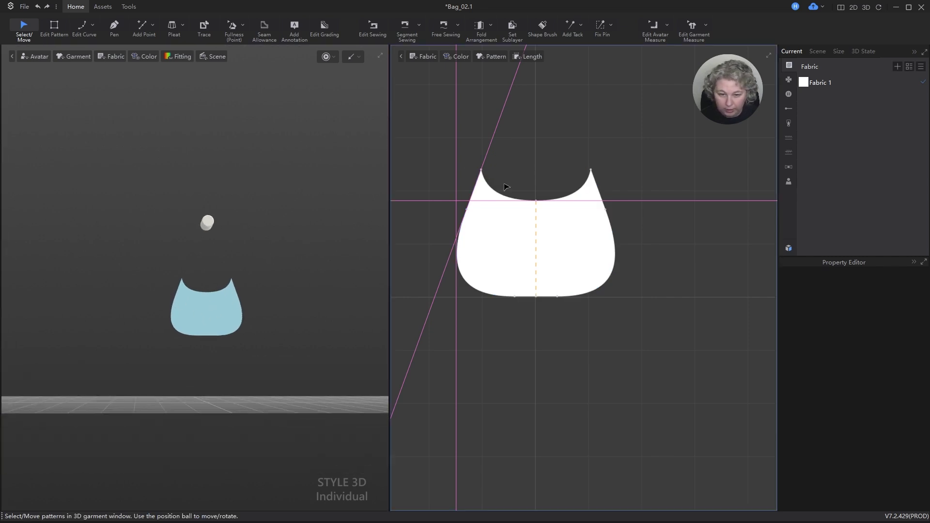
- Move the vertex at the panel's upper corner horizontally outward by 0.93 cm at an angle of 180°
scroll(514, 195, "up", 3)
scroll(535, 240, "down", 2)
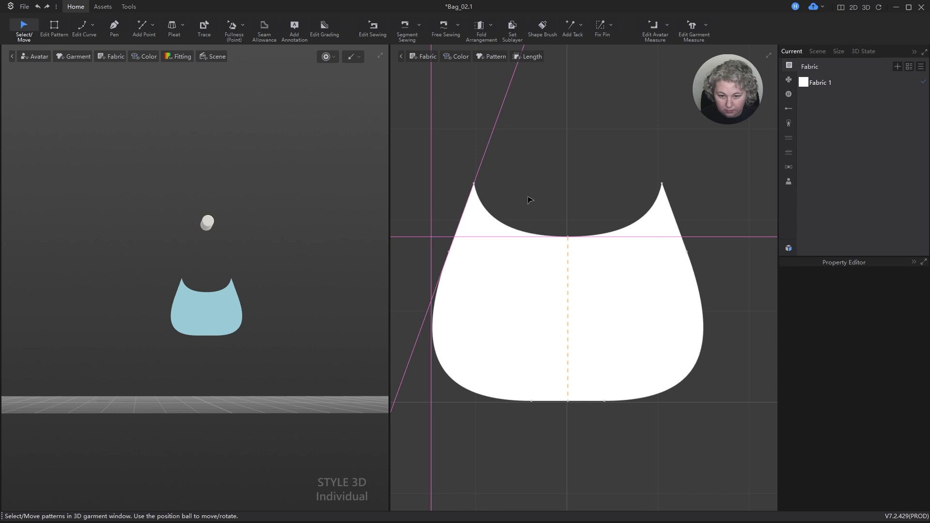
key("z")
scroll(472, 192, "up", 2)
left_click(479, 183)
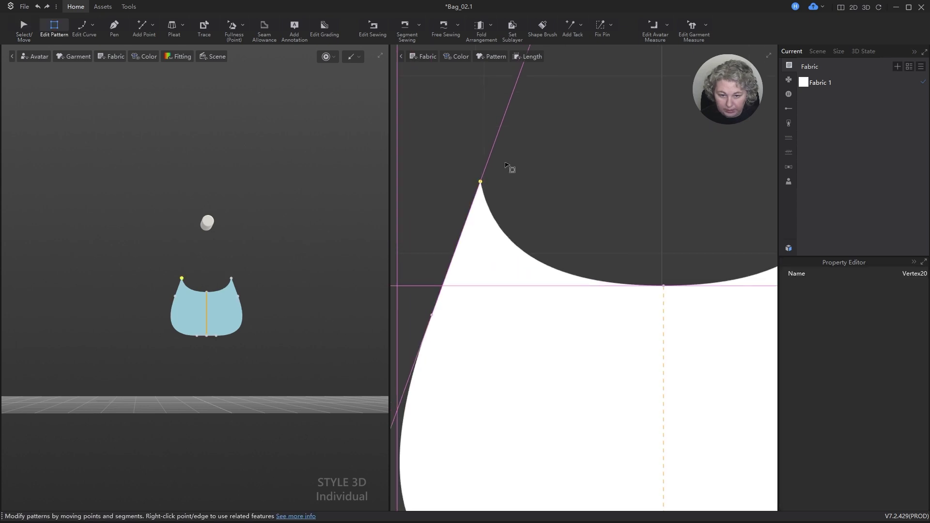
scroll(506, 166, "down", 3)
scroll(455, 176, "up", 3)
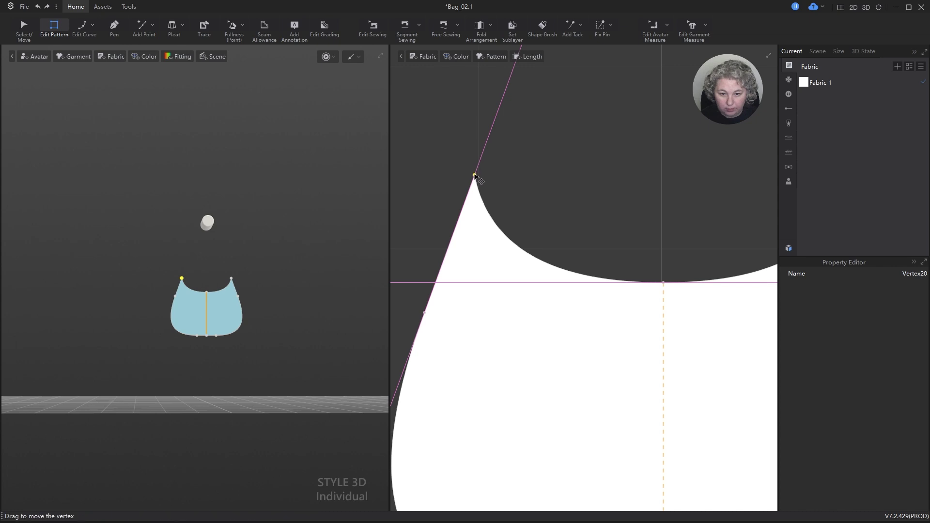
left_click_drag(474, 176, 458, 176)
right_click(457, 176)
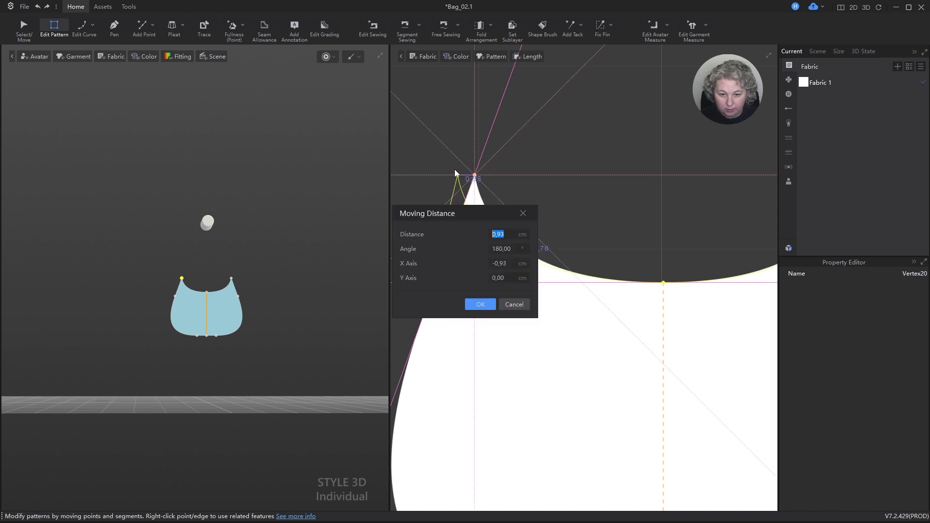
key("Return")
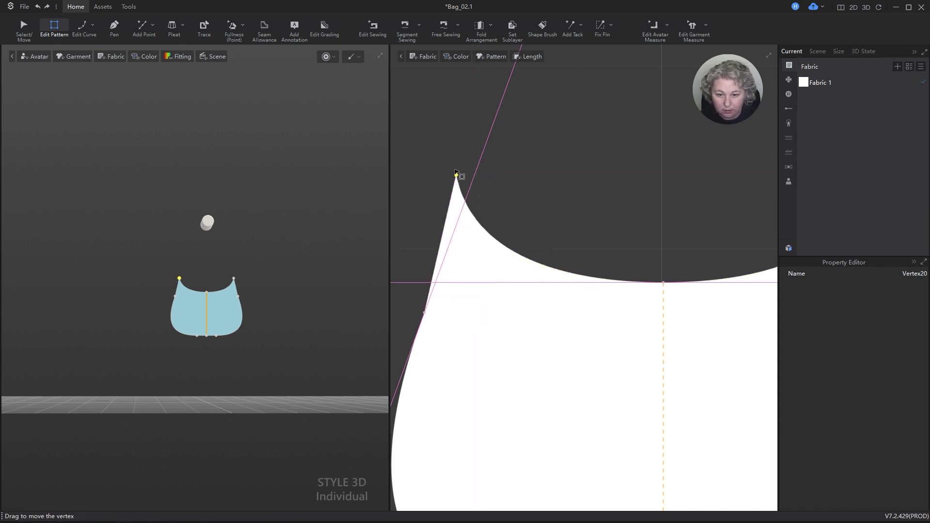
- Delete the slanted guideline and check the length of the straight upper side segment
scroll(485, 176, "down", 4)
scroll(479, 234, "up", 2)
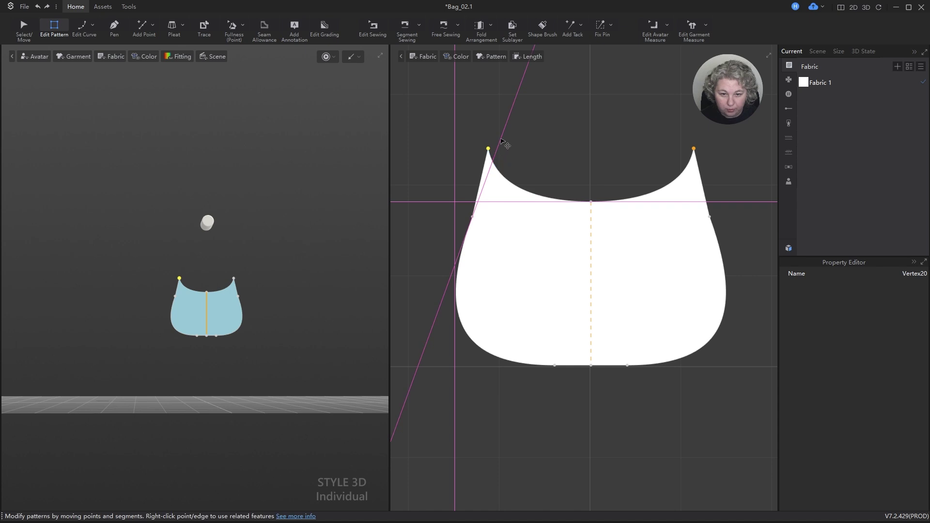
left_click(502, 141)
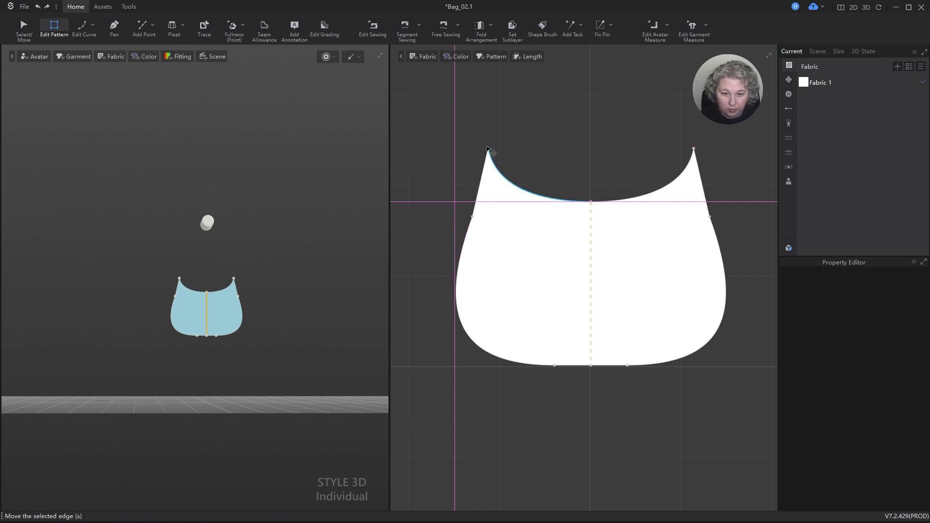
left_click(486, 153)
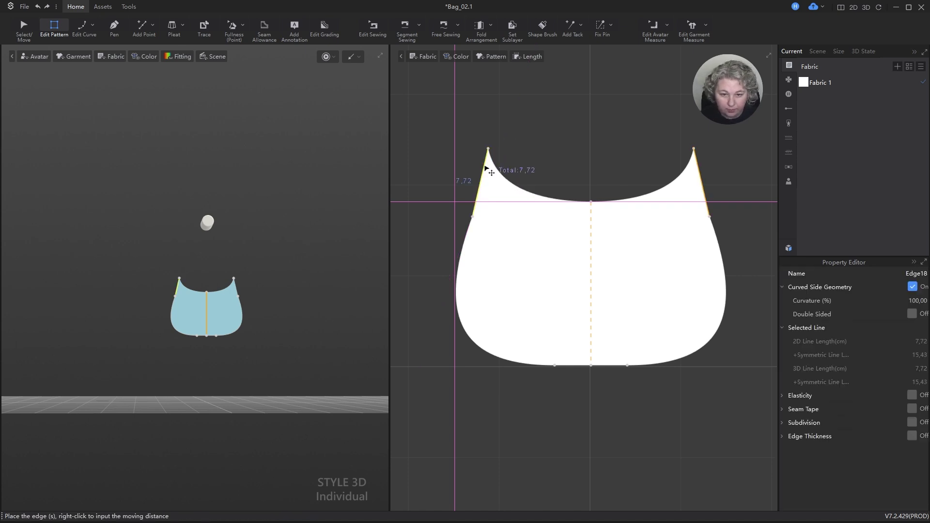
right_click(485, 166)
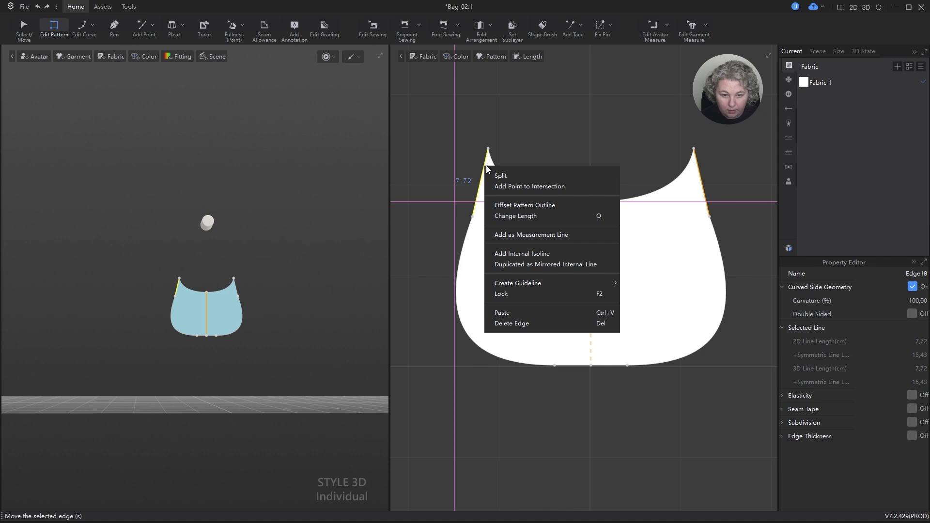
key("Escape")
- Move the vertex at the lower end of the straight upper side segment 1 cm outward at an angle of 180°
scroll(467, 209, "up", 5)
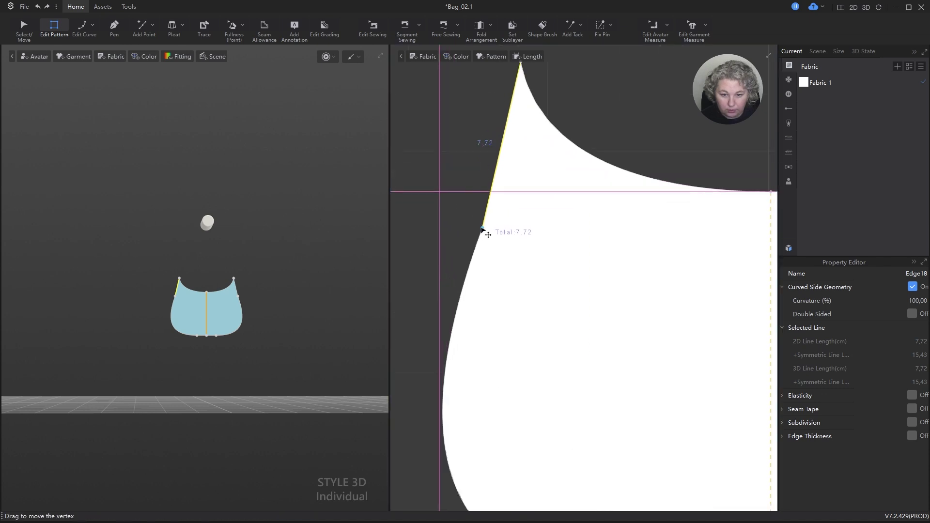
left_click_drag(482, 229, 467, 230)
right_click(467, 230)
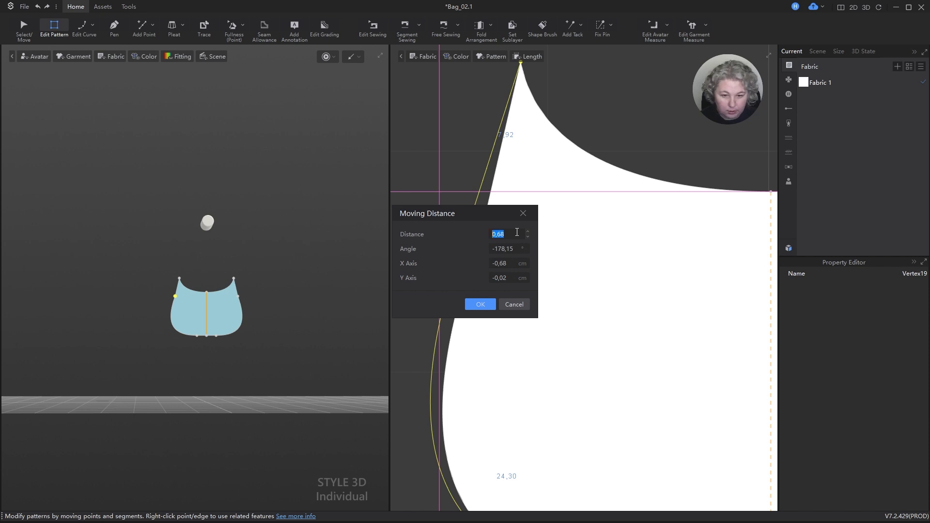
type("1")
left_click(509, 247)
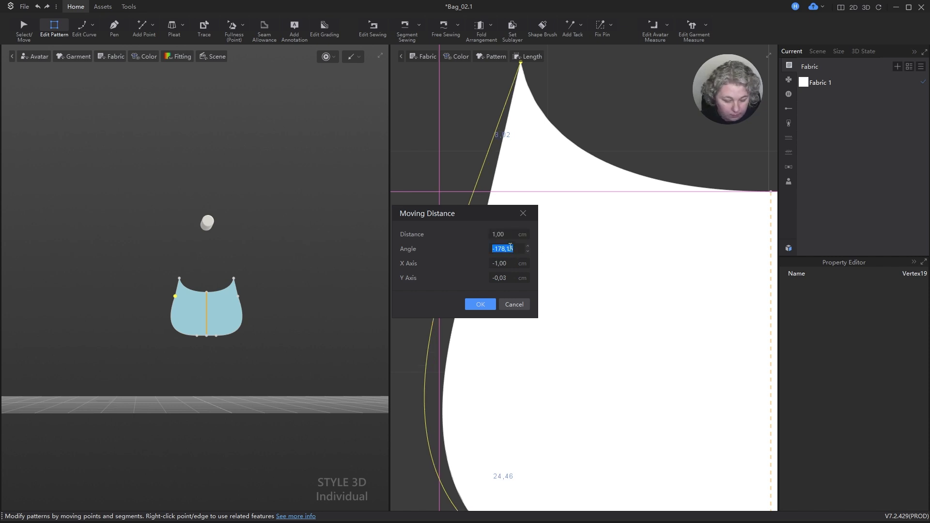
type("180")
key("Return")
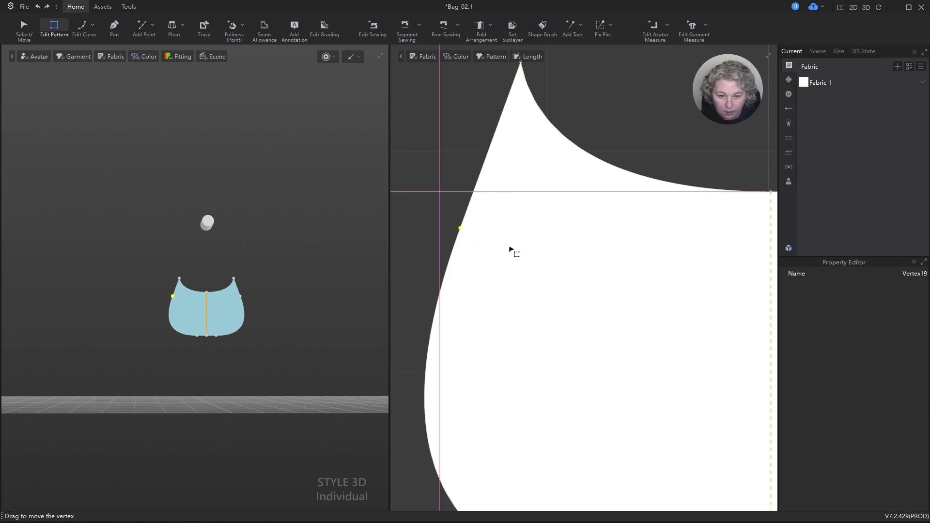
- Shorten the side curve's upper handle along its direction to make the curve 23 cm long, pulling the sides in to the vertical guideline
scroll(498, 174, "down", 5)
scroll(504, 189, "up", 4)
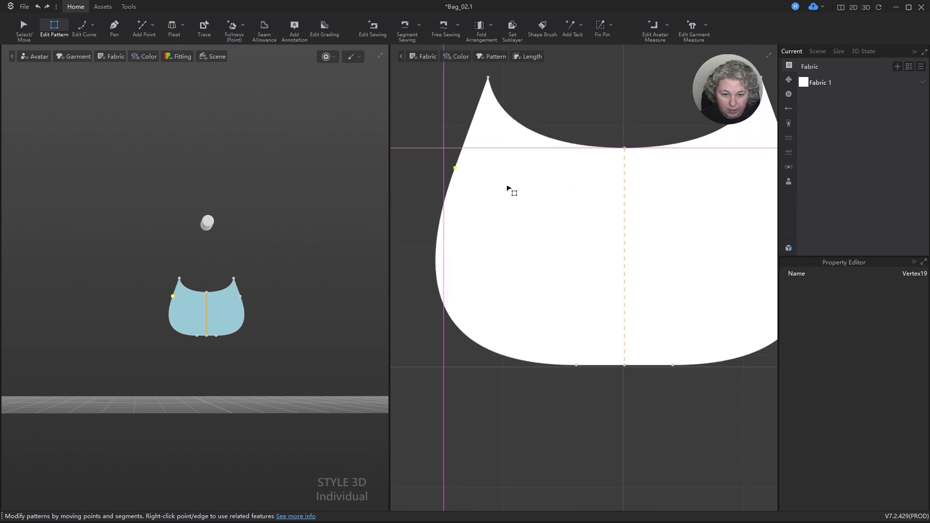
left_click(451, 187)
key("v")
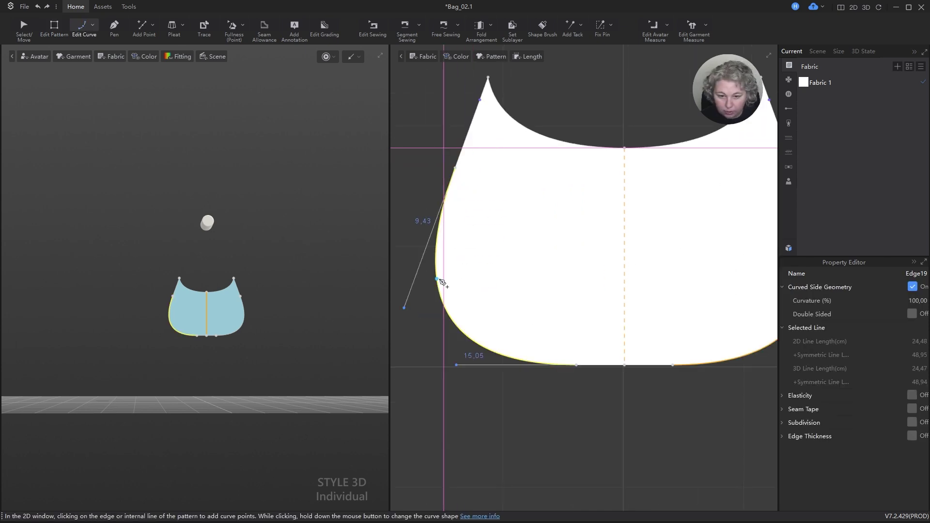
left_click_drag(405, 309, 424, 259)
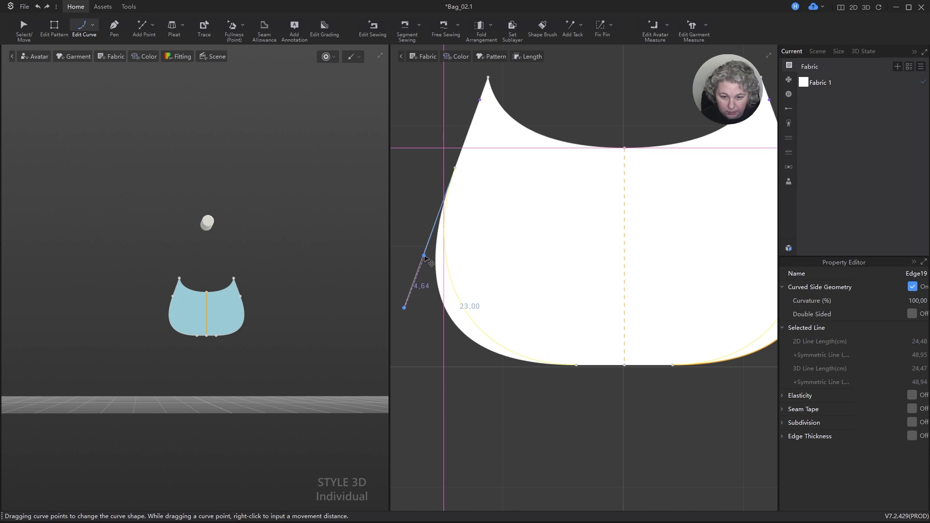
left_click_drag(425, 258, 425, 258)
key("q")
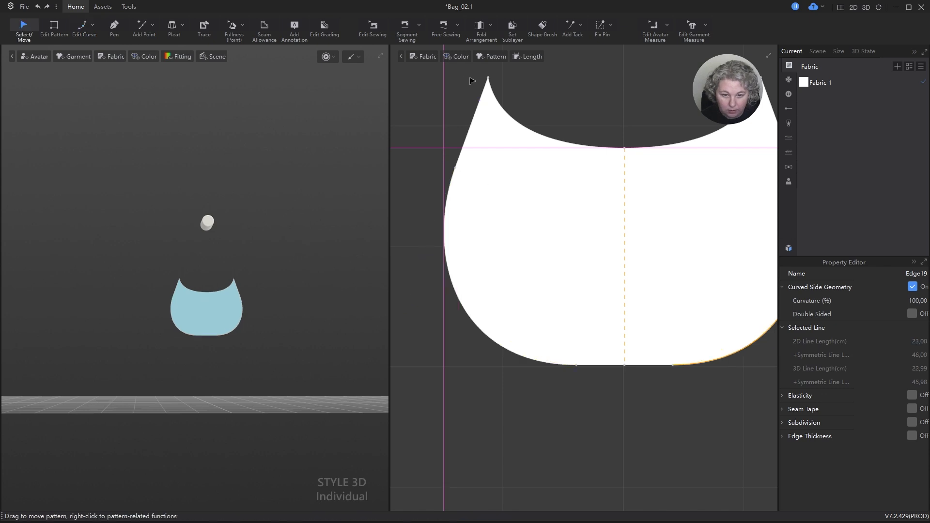
left_click(416, 208)
- Measure the combined length of the straight upper side, side curve and bottom half edge
scroll(499, 297, "down", 2)
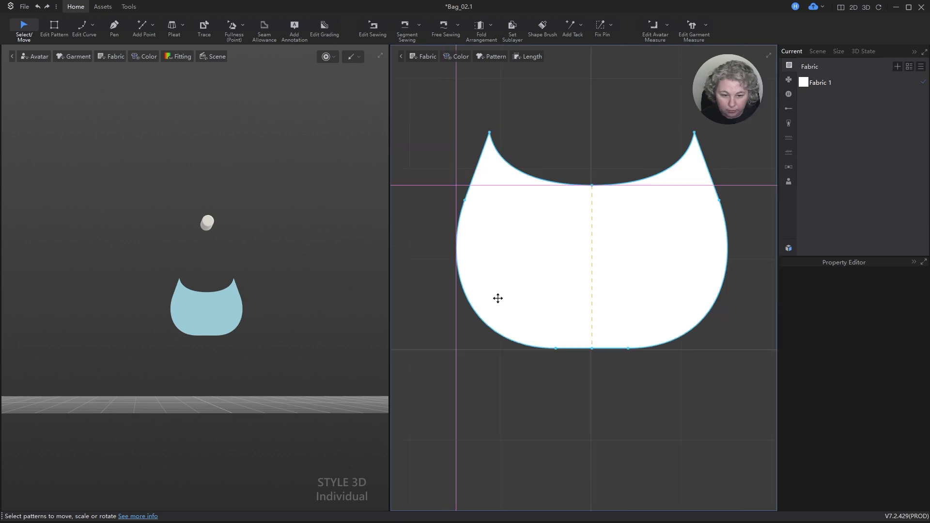
scroll(510, 255, "up", 2)
key("w")
left_click(465, 152)
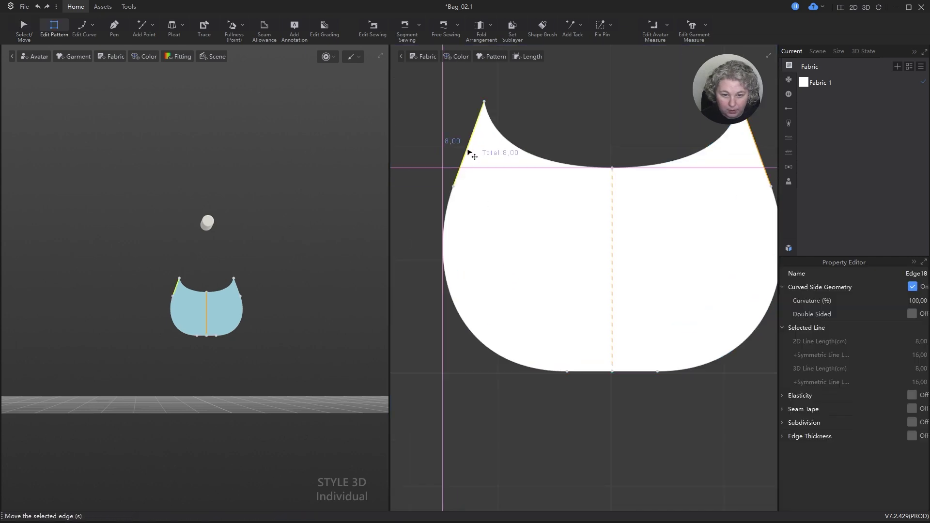
left_click(573, 374)
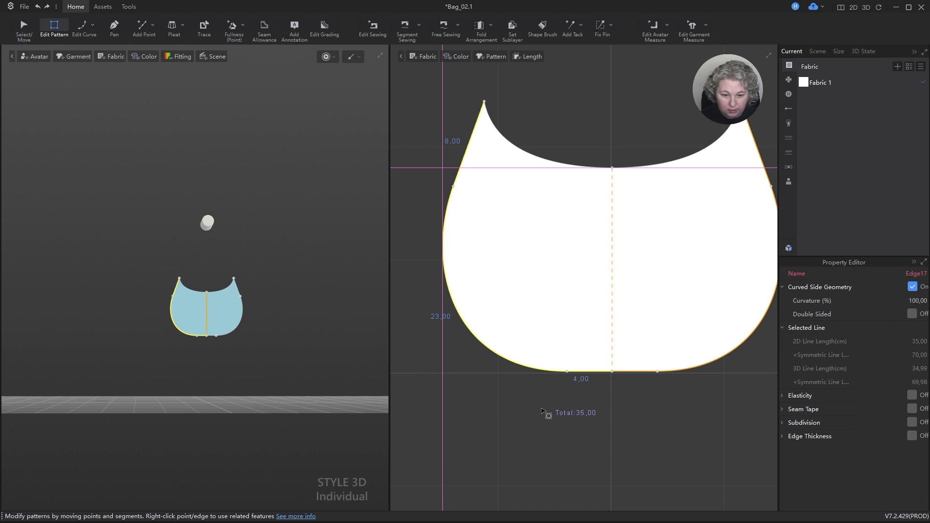
scroll(542, 411, "down", 1)
scroll(543, 414, "down", 1)
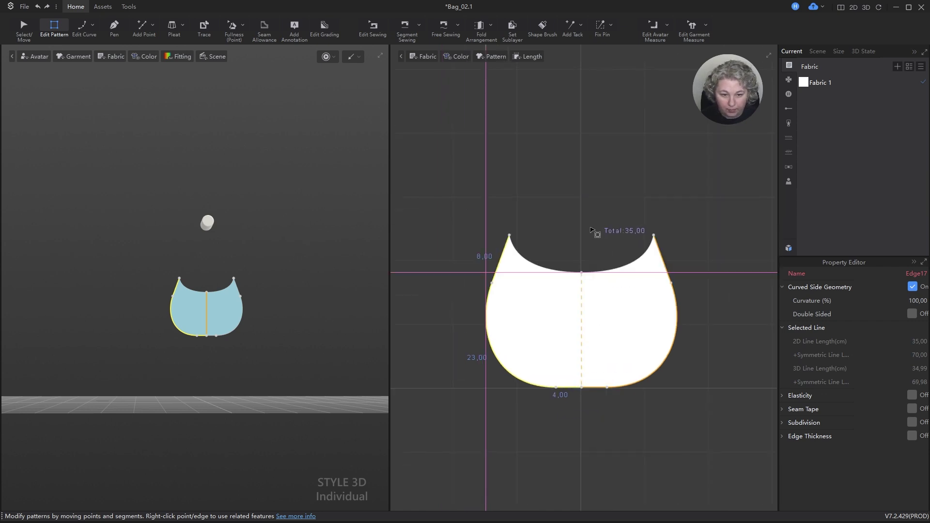
- Pull the top curve's corner handle about 0.66 cm downward to make each half of the opening 14 cm long
scroll(562, 257, "up", 3)
left_click(445, 236)
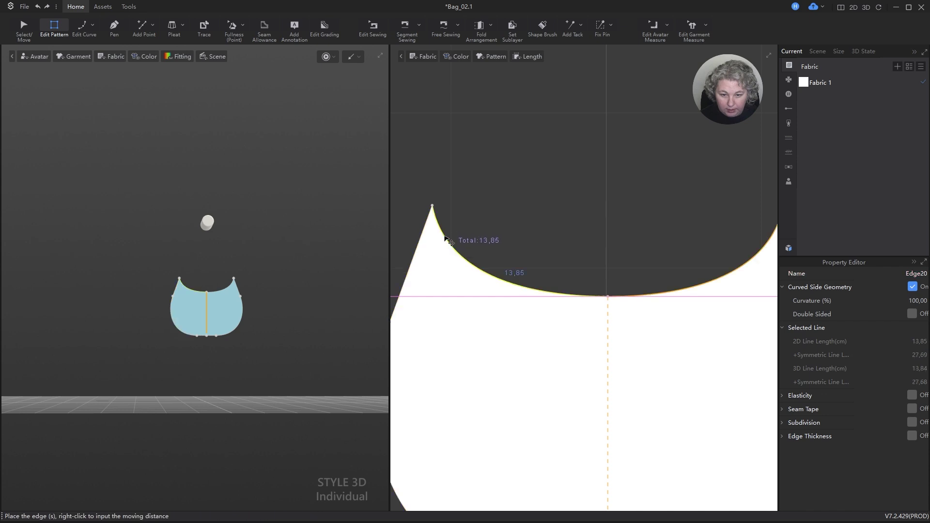
scroll(444, 226, "up", 1)
key("c")
scroll(469, 306, "up", 2)
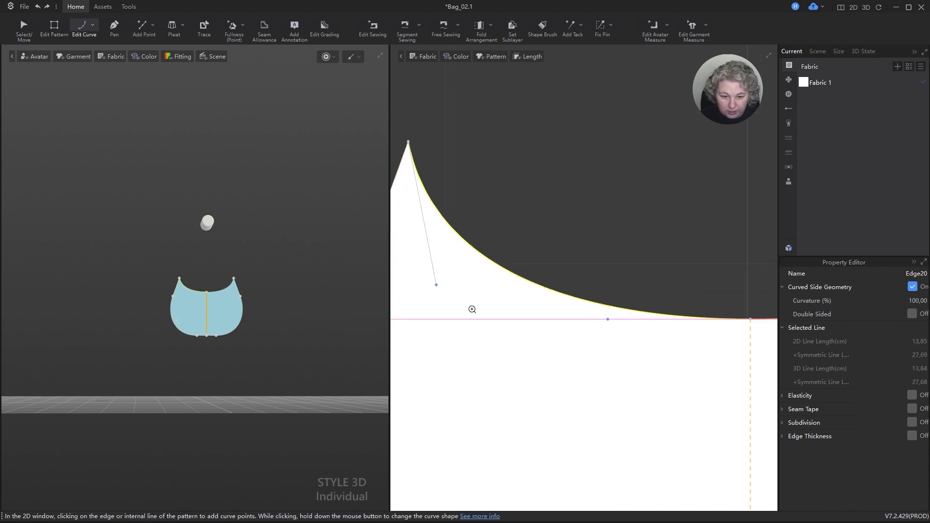
left_click_drag(437, 289, 439, 290)
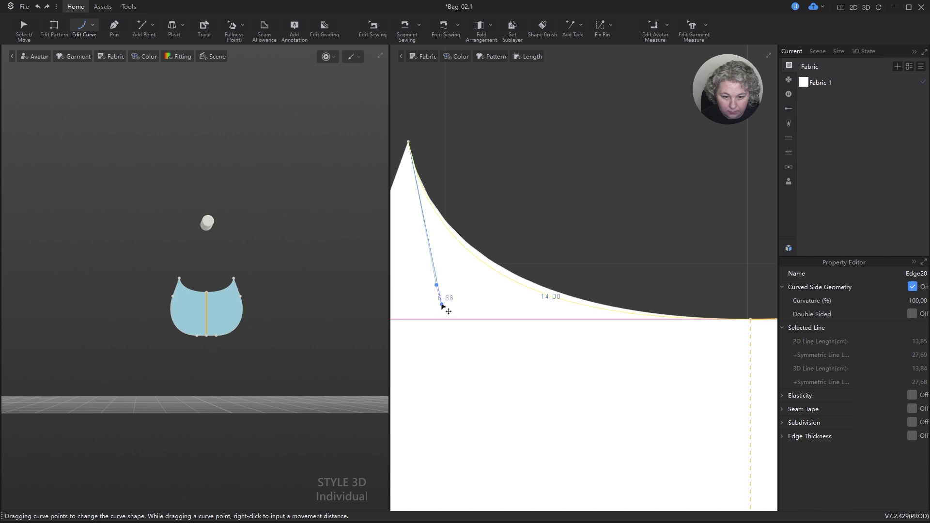
left_click_drag(441, 305, 442, 304)
left_click(516, 190)
scroll(512, 190, "down", 2)
key("q")
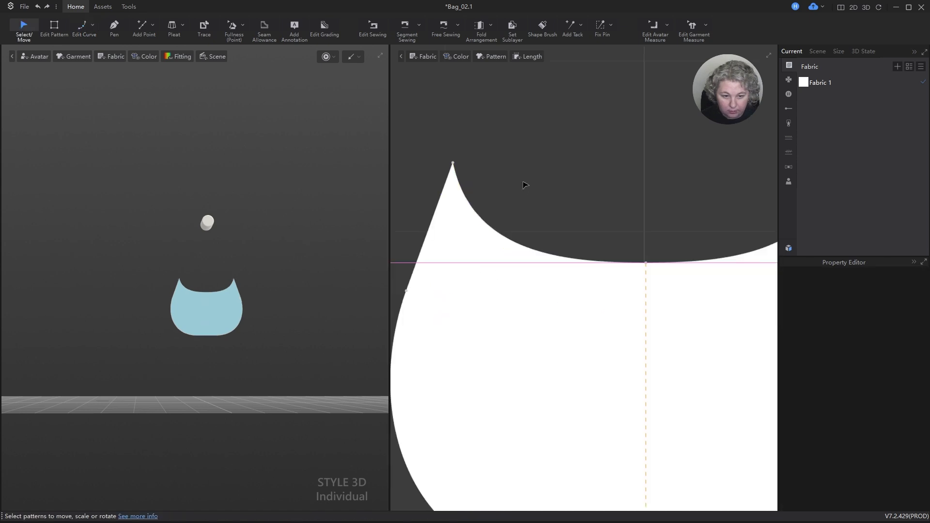
- Examine the reshaped panel in the 3D window from the side, relative to the cylinder
scroll(522, 182, "down", 4)
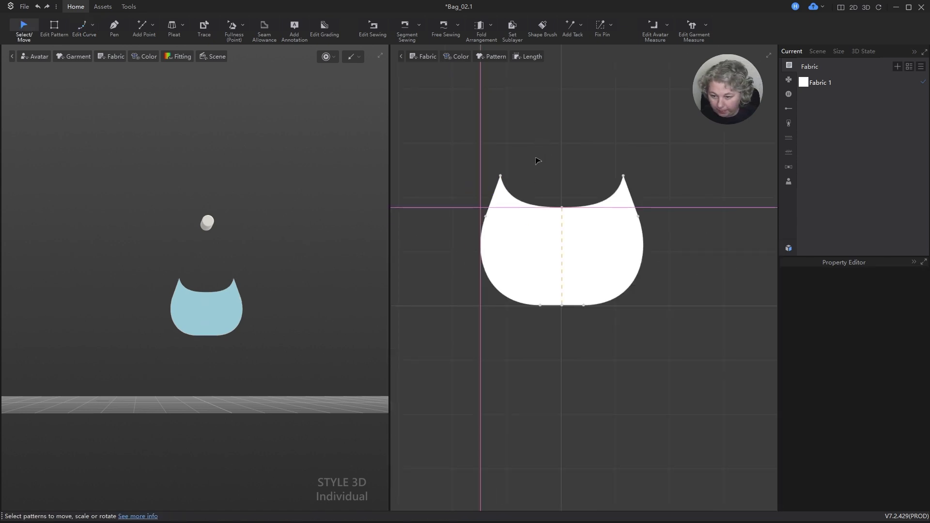
left_click(585, 234)
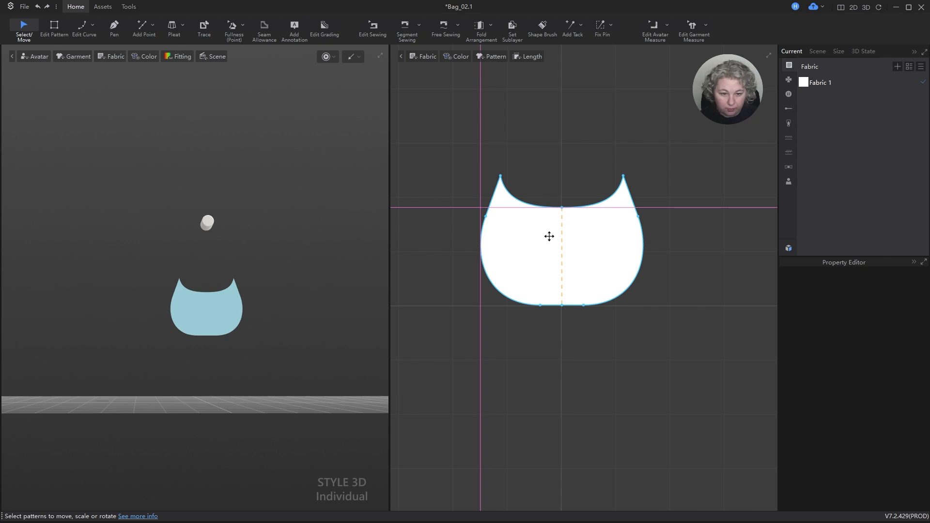
scroll(552, 235, "up", 3)
left_click(486, 244)
scroll(245, 308, "up", 2)
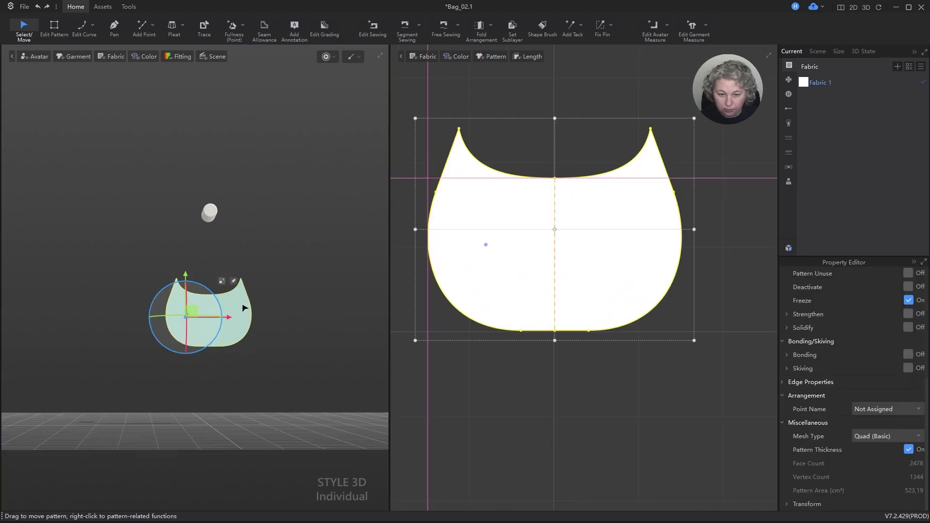
scroll(548, 285, "down", 5)
right_click_drag(241, 299, 145, 291)
left_click(296, 176)
- Delete the remaining vertical and horizontal guidelines from the 2D pattern window
scroll(571, 256, "down", 4)
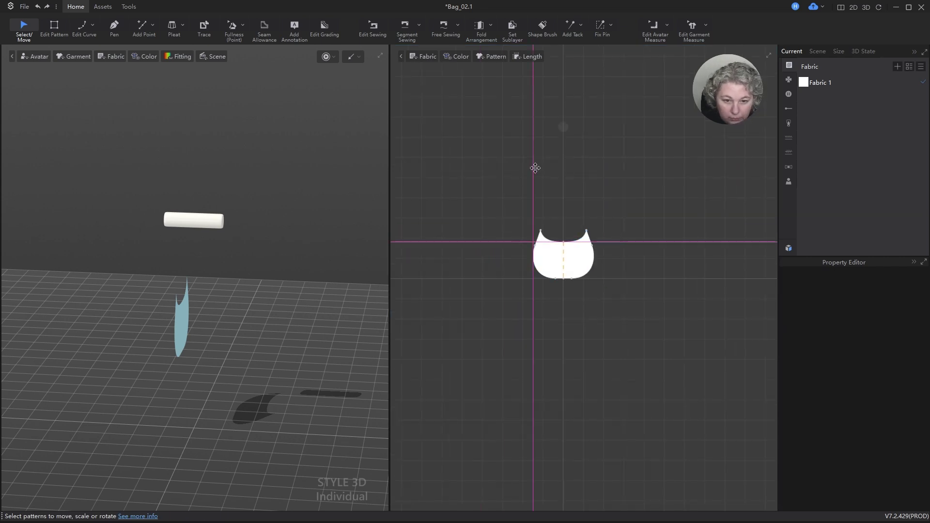
key("Delete")
key("Delete")
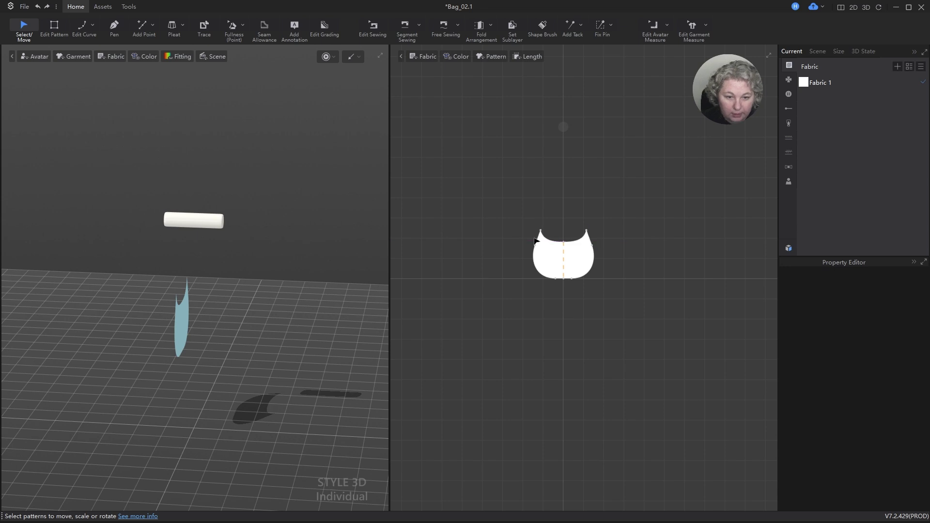
- Create an instance pattern of the bag panel and place it directly below the original
scroll(576, 243, "up", 5)
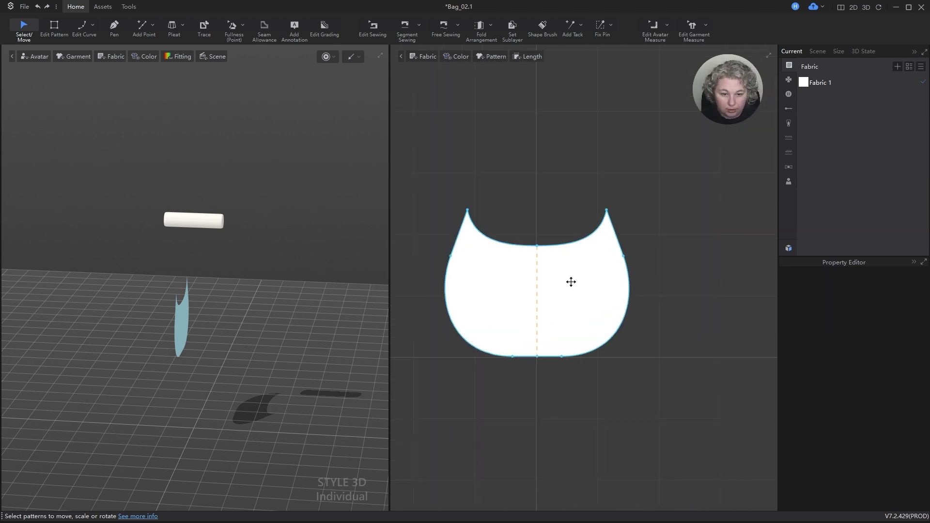
middle_click_drag(509, 124, 467, 36)
middle_click_drag(493, 94, 510, 63)
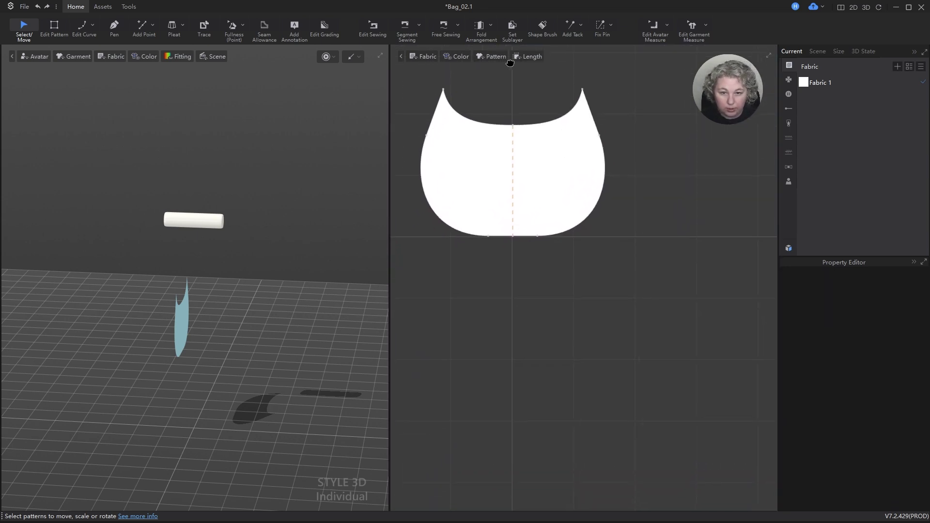
right_click(472, 161)
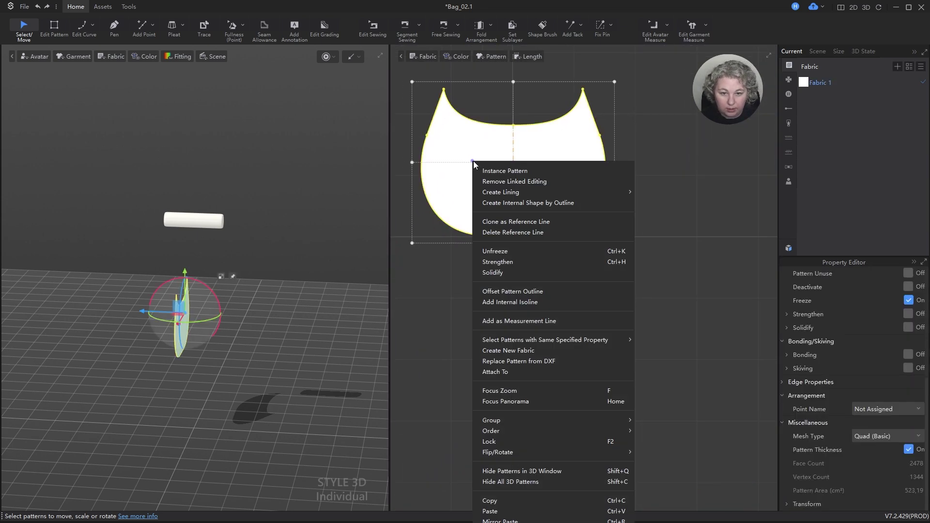
left_click(496, 171)
left_click(513, 340)
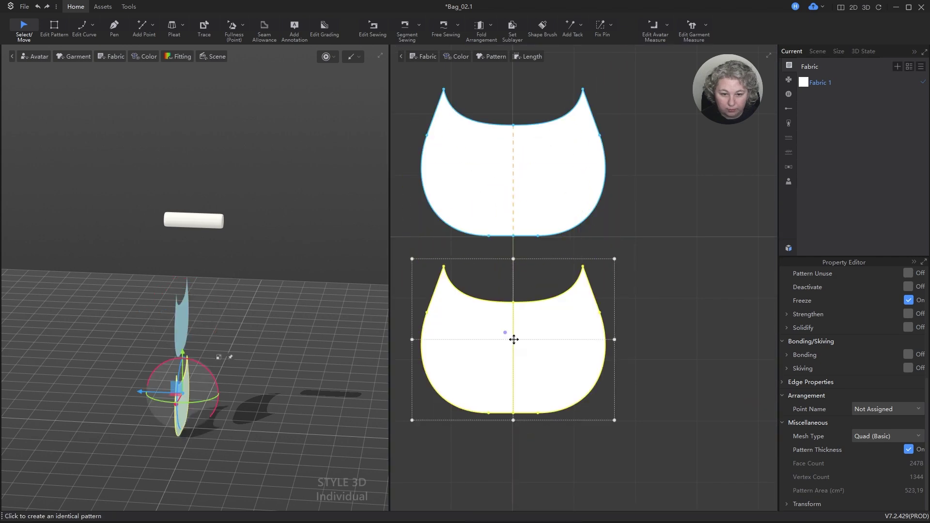
scroll(259, 310, "down", 4)
right_click_drag(257, 308, 258, 351)
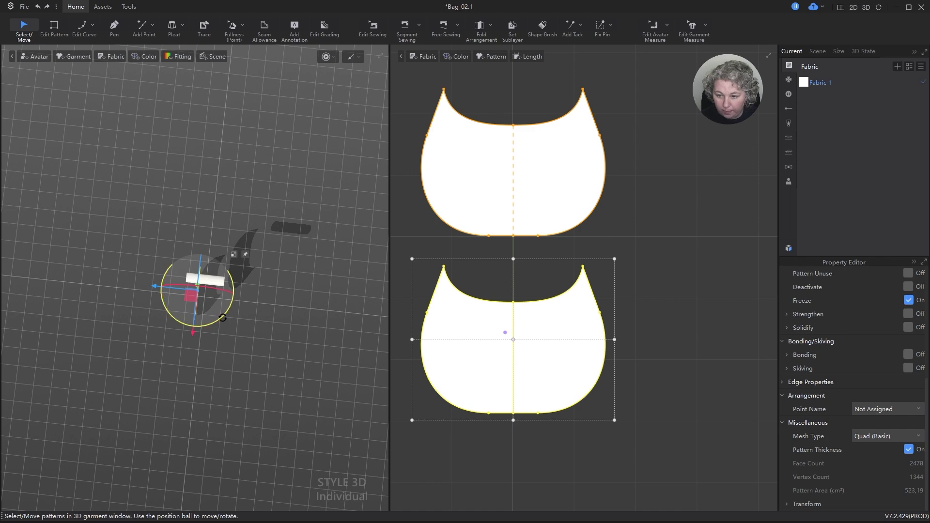
- Move the instance panel away from the original in the 3D window and raise it about 29 cm to the original's height
left_click_drag(218, 319, 123, 173)
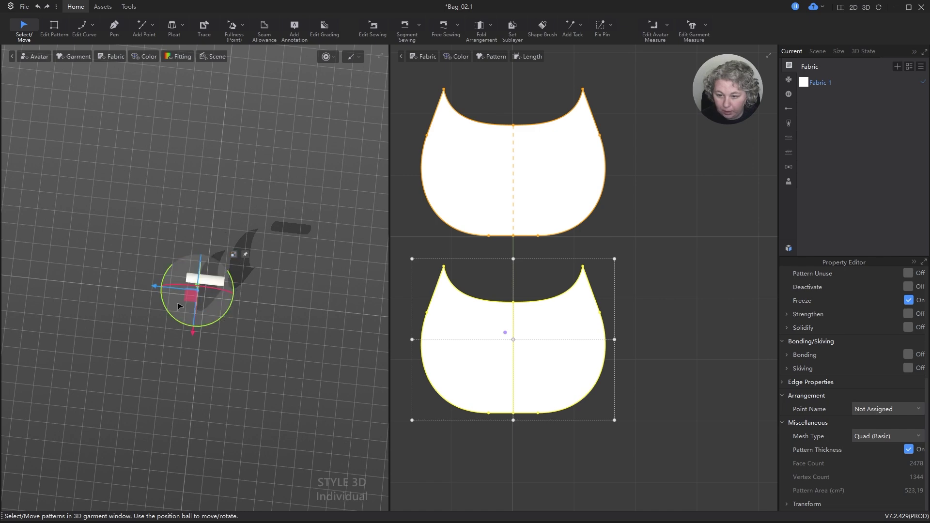
left_click_drag(191, 296, 209, 298)
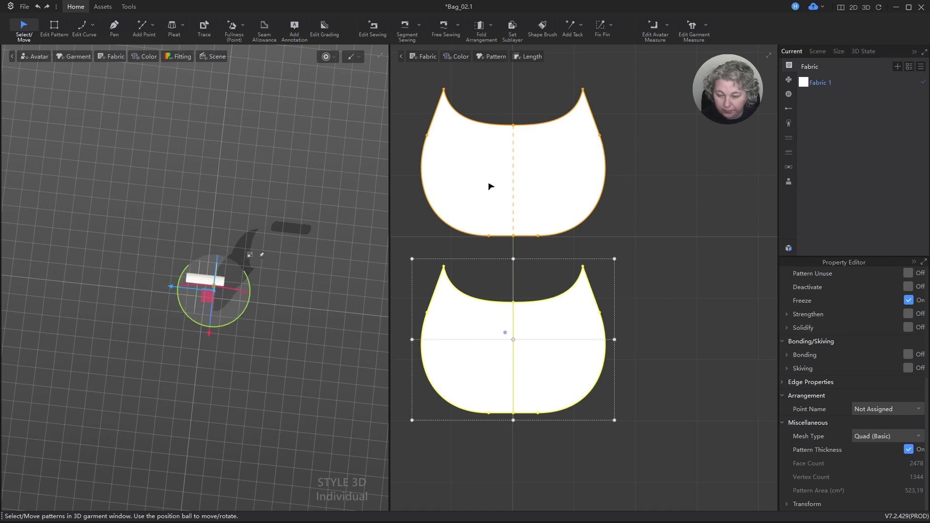
right_click_drag(320, 334, 275, 256)
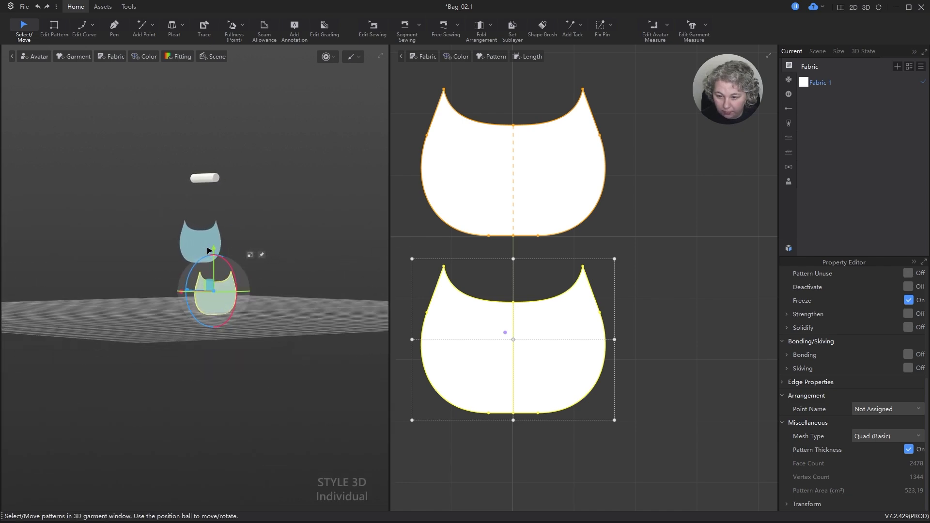
left_click_drag(213, 246, 200, 194)
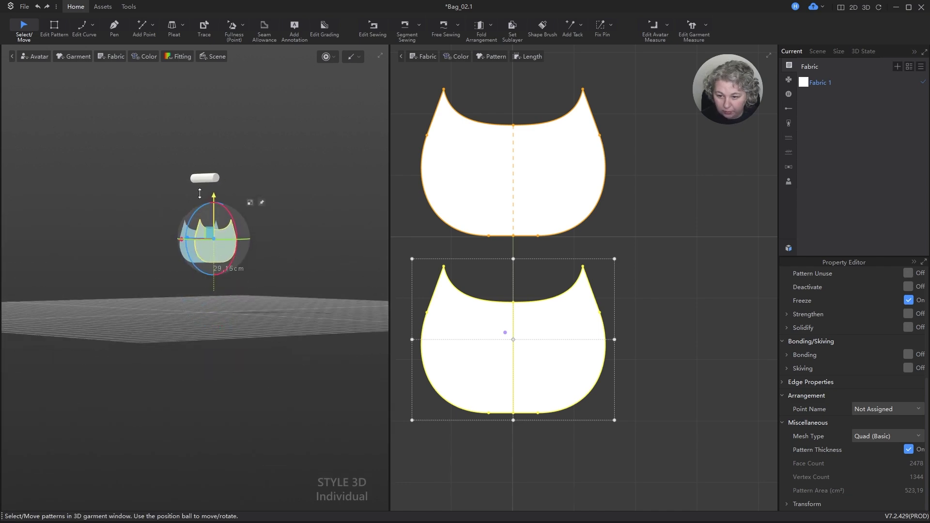
- Shift the instance panel sideways in the 3D window until its outline lines up with the original panel behind it
right_click_drag(269, 223, 230, 236)
scroll(231, 236, "up", 6)
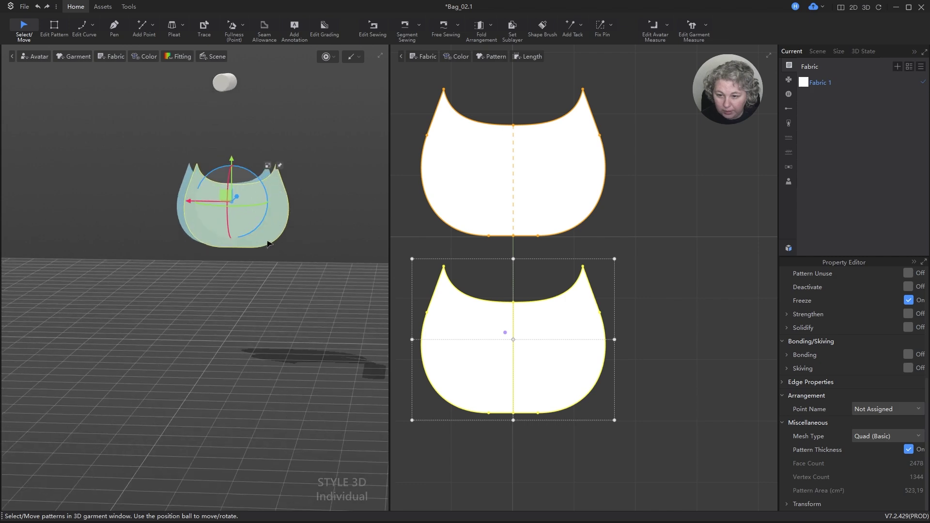
middle_click_drag(269, 277, 280, 342)
scroll(320, 301, "up", 5)
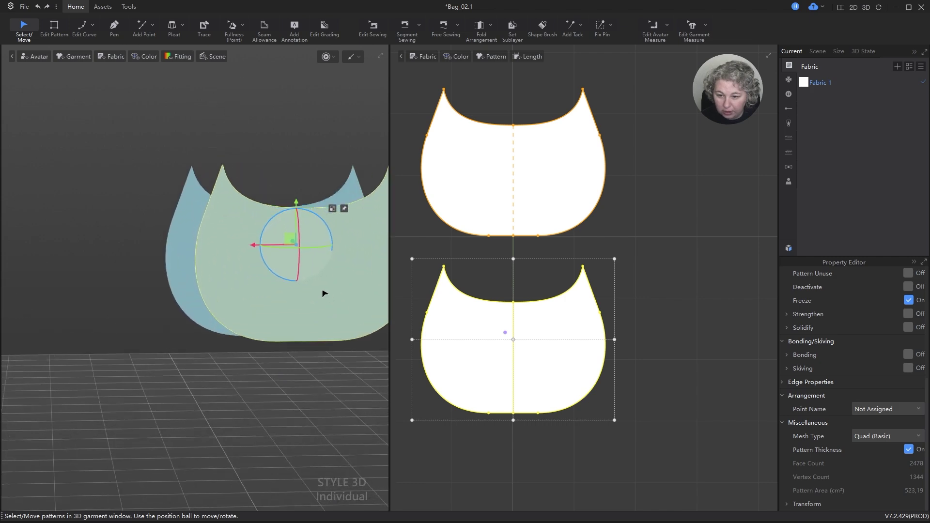
left_click_drag(276, 245, 243, 251)
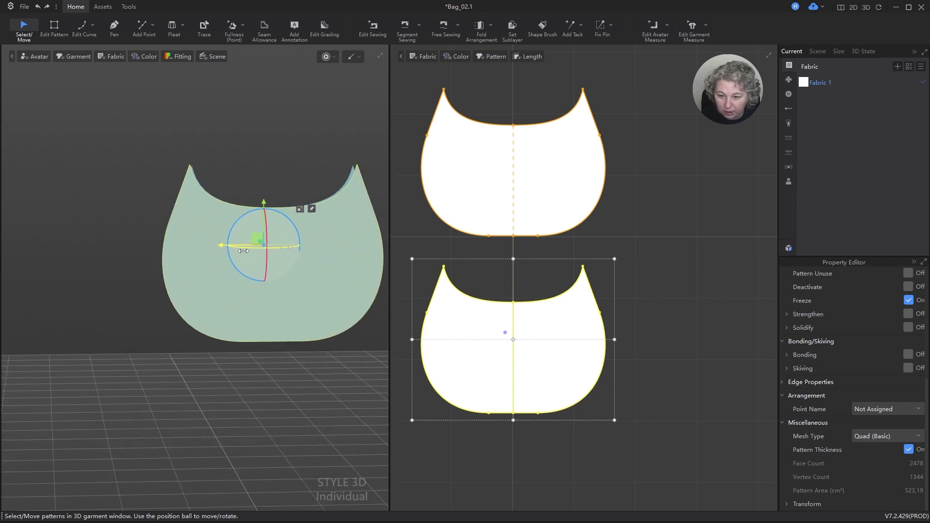
- Move the instance panel slightly closer to the original panel and a touch lower, judged from the side
right_click_drag(188, 182, 240, 206)
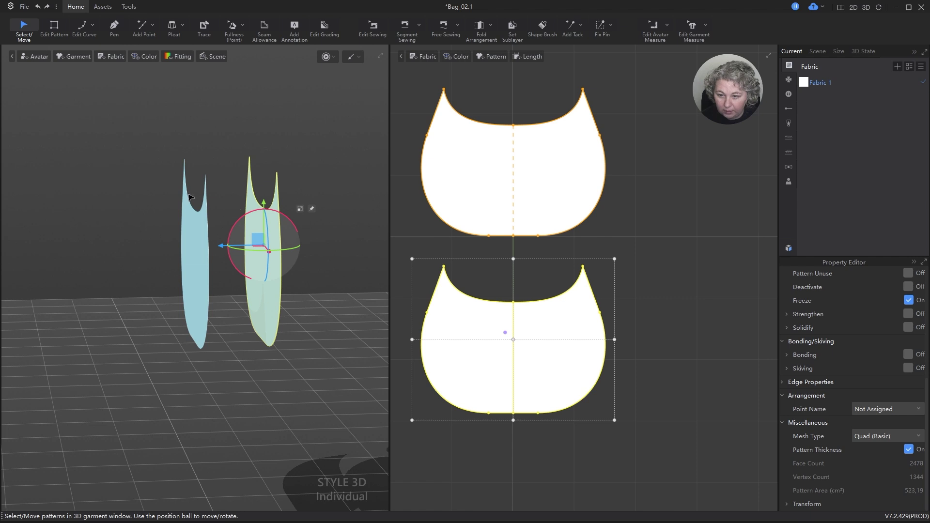
right_click_drag(307, 243, 300, 242)
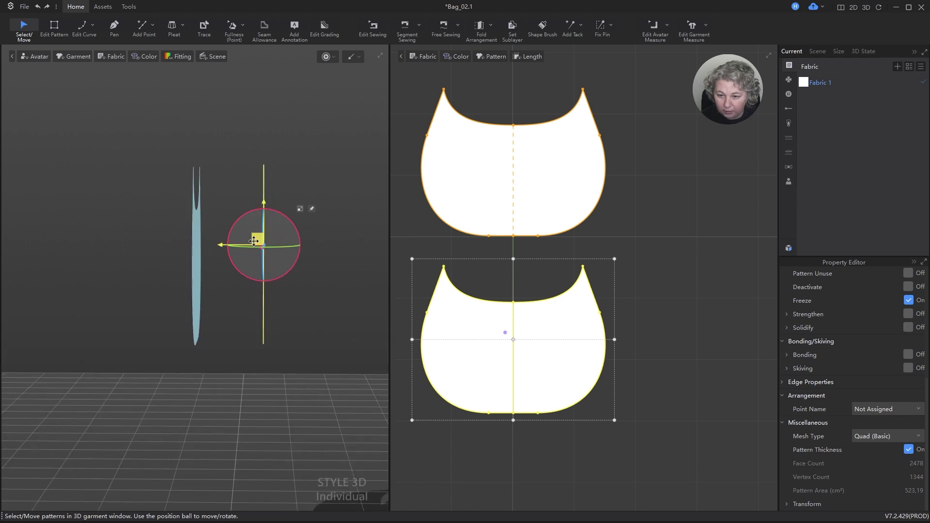
left_click_drag(253, 241, 249, 242)
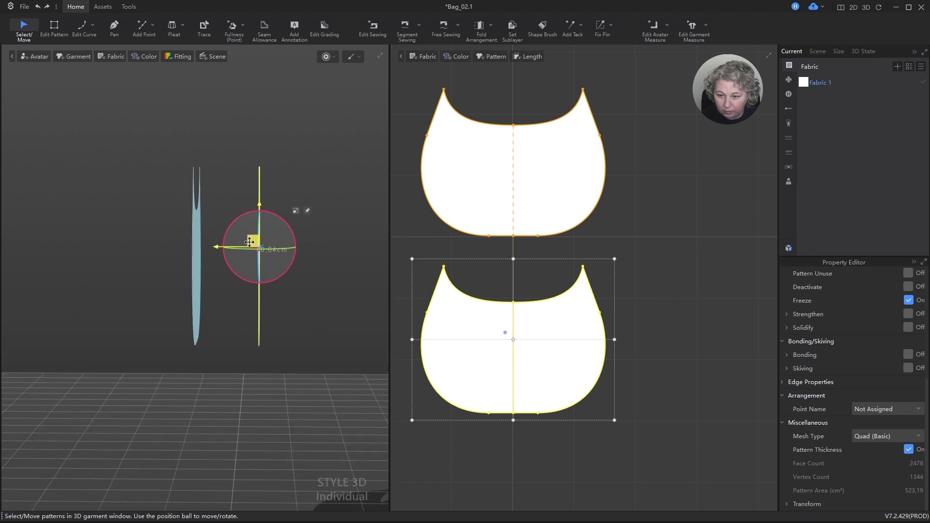
- Align the instance panel's ends with the original panel in top view and check the parallel placement of both from the sides
left_click(330, 196)
right_click_drag(287, 198, 282, 266)
key("5")
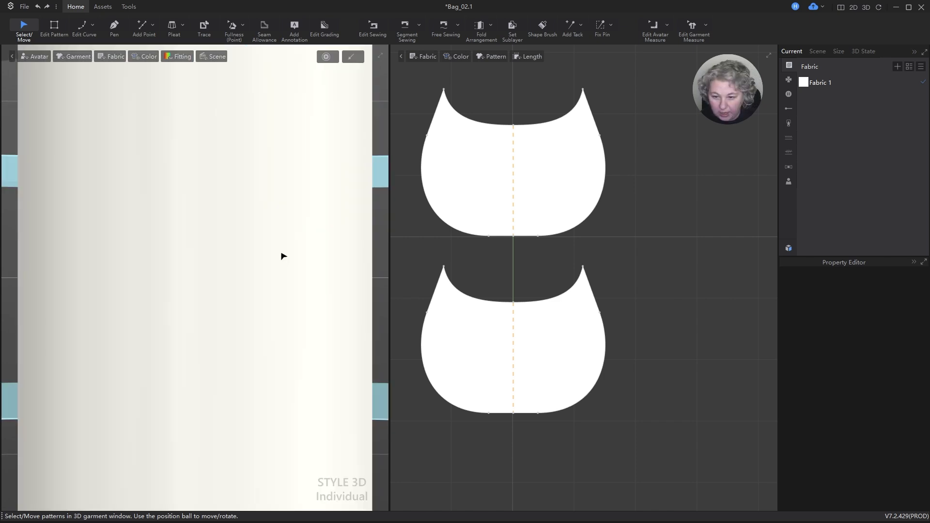
scroll(260, 209, "down", 6)
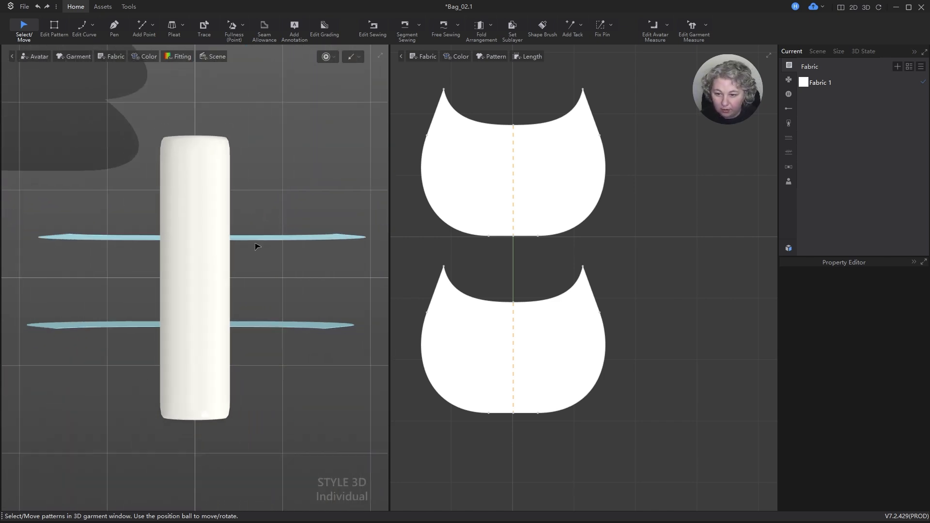
left_click(257, 240)
left_click_drag(262, 240, 256, 242)
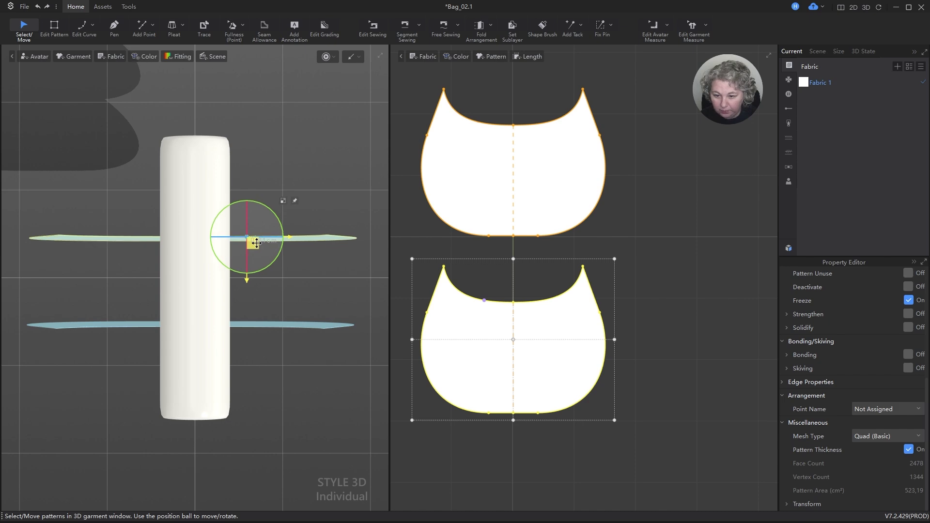
left_click(293, 179)
scroll(235, 228, "down", 4)
right_click_drag(286, 307, 200, 185)
scroll(270, 332, "up", 4)
middle_click_drag(302, 276, 304, 265)
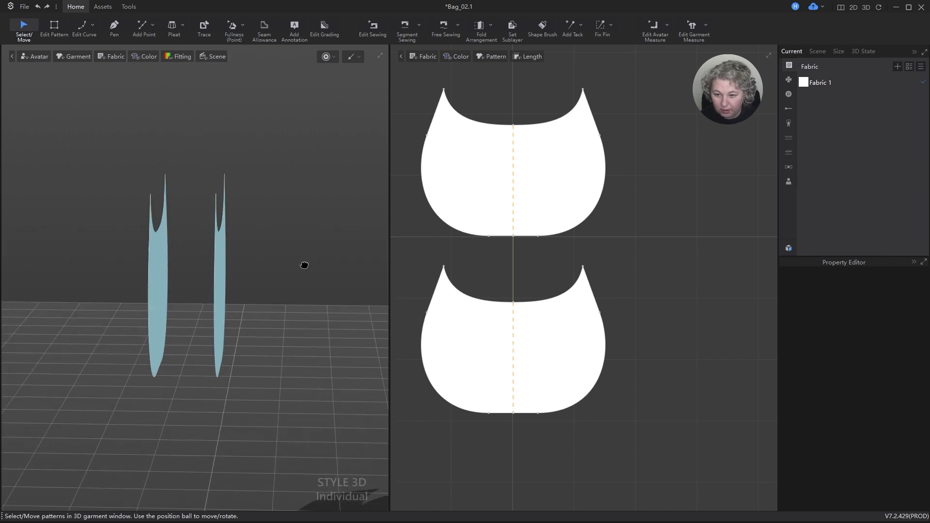
right_click_drag(304, 264, 224, 262)
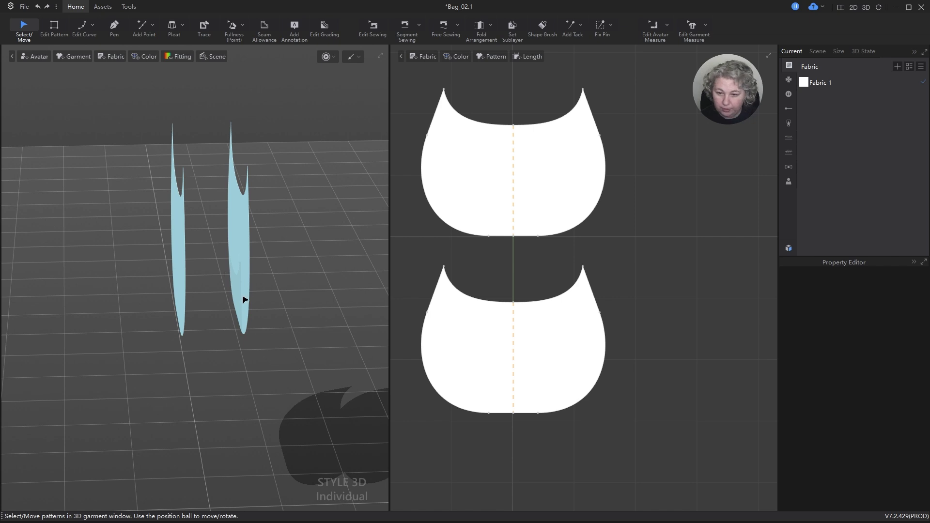
- Measure the combined length of the upper panel's straight side edge, curved side edge and half of its bottom edge
scroll(243, 300, "down", 3)
middle_click_drag(633, 273, 691, 288)
key("z")
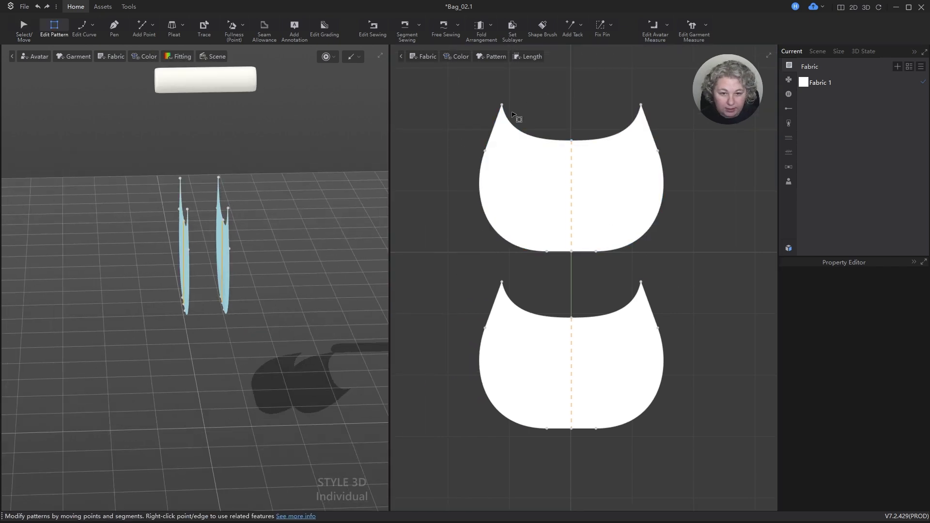
left_click(496, 120)
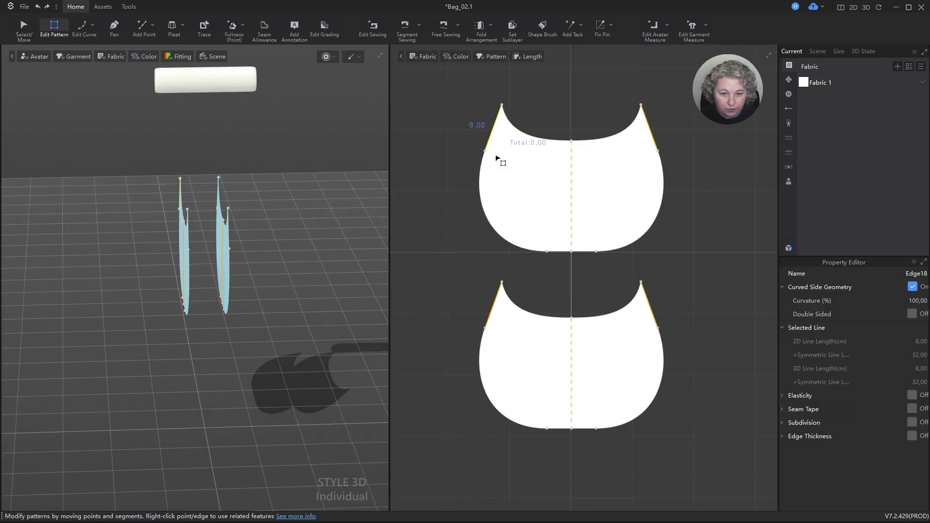
left_click(484, 183, "shift")
left_click(557, 251, "shift")
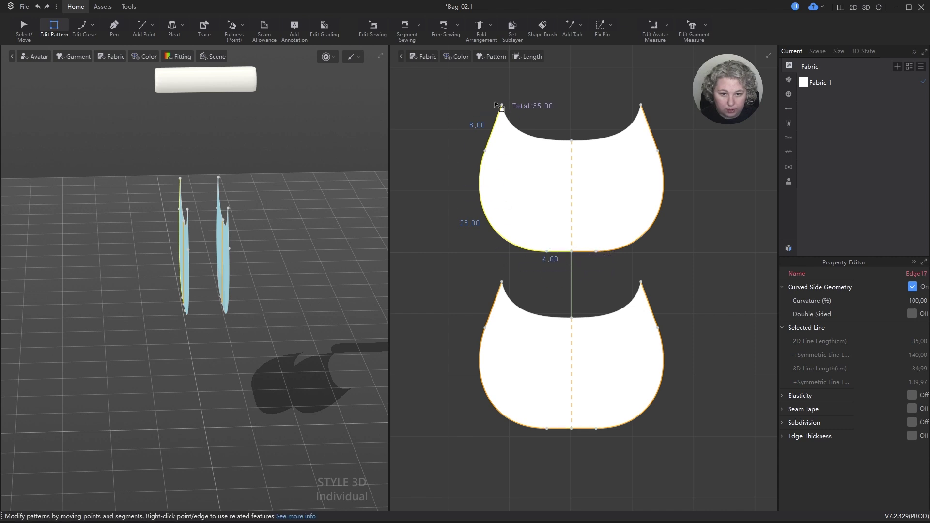
- Move both bag panels upward together in the 2D pattern window, keeping them centred on the vertical axis
scroll(534, 274, "down", 5)
key("q")
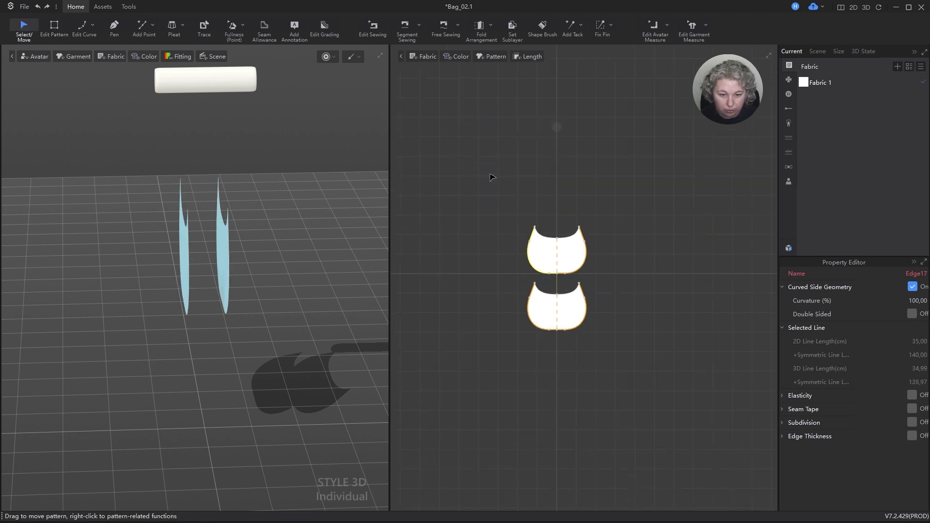
scroll(567, 213, "up", 5)
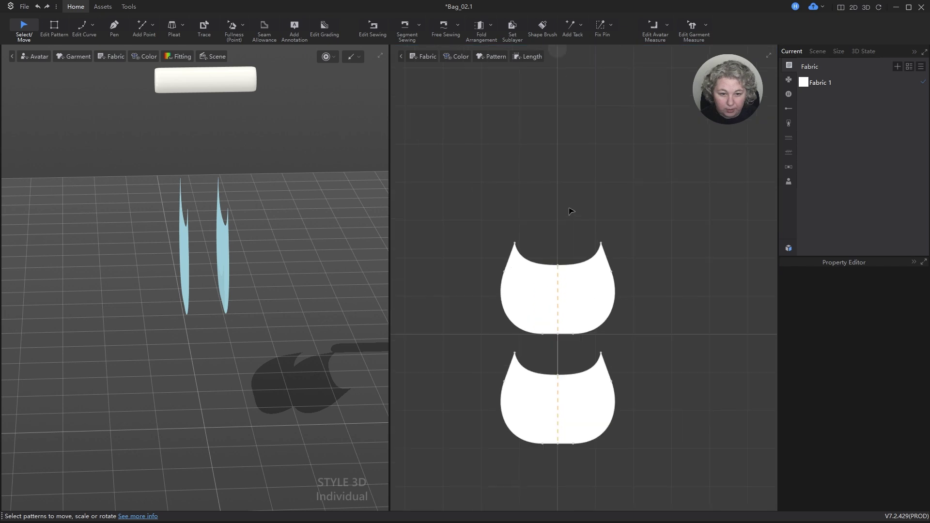
scroll(570, 211, "down", 2)
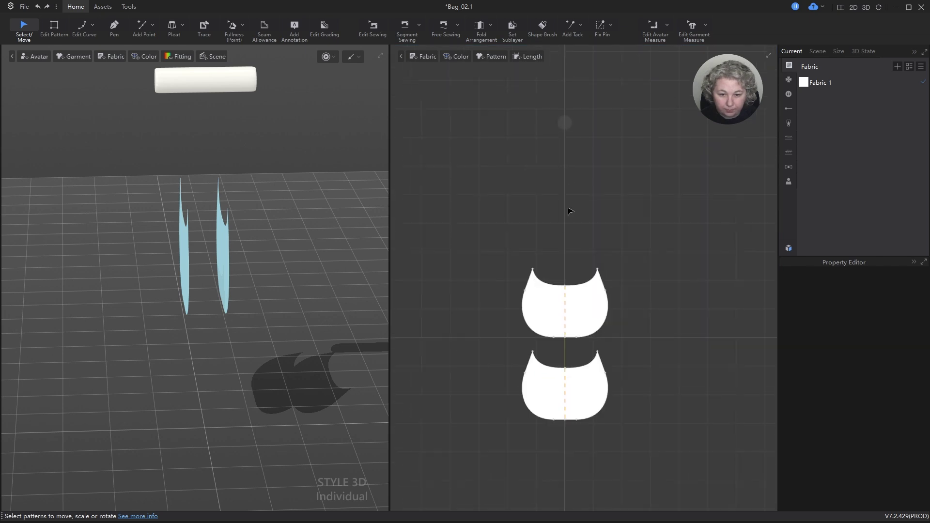
left_click_drag(491, 226, 641, 450)
left_click_drag(598, 308, 573, 213)
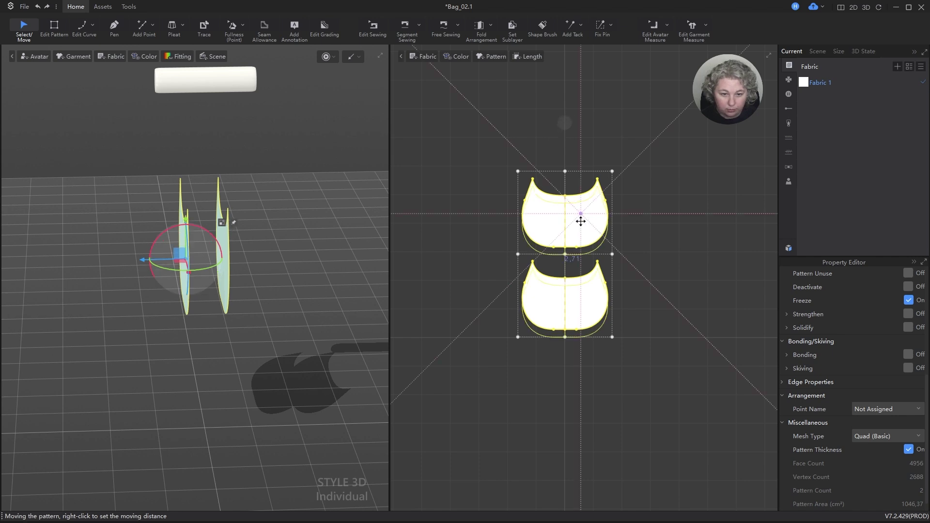
scroll(582, 170, "up", 5)
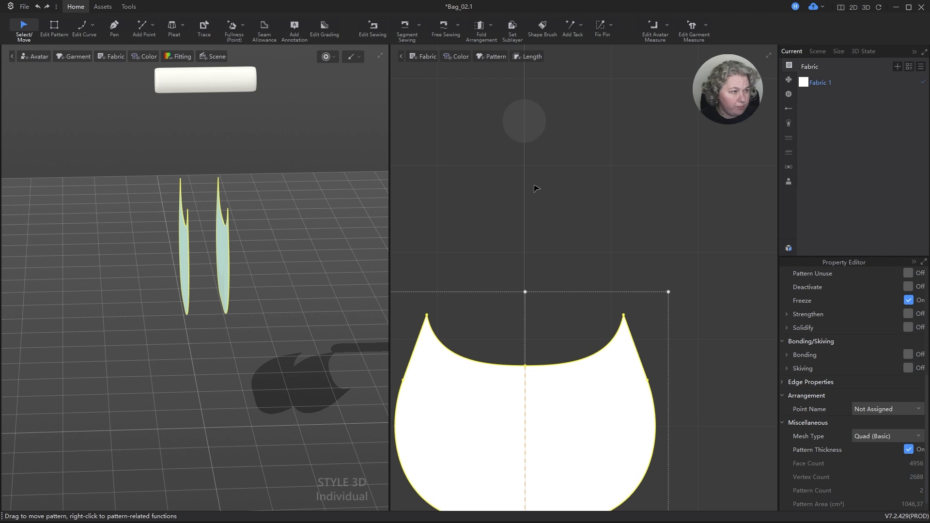
scroll(545, 275, "down", 2)
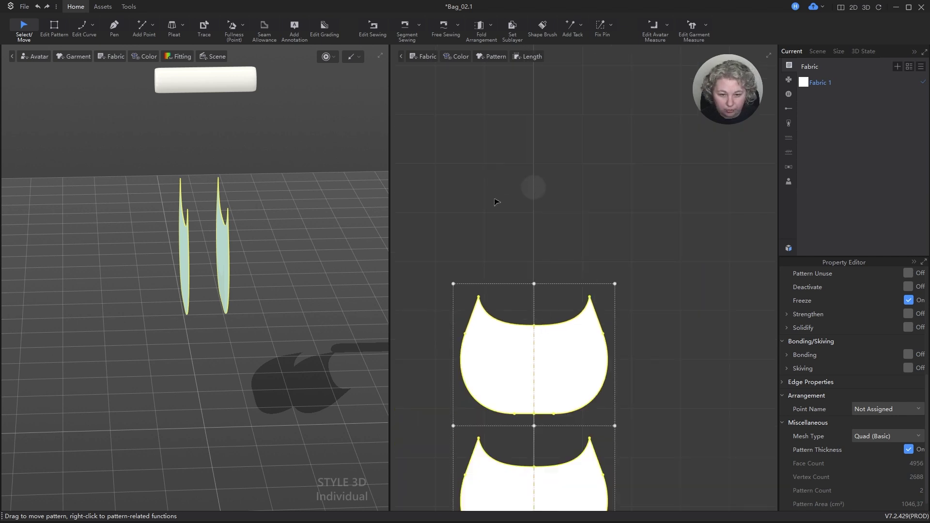
scroll(557, 276, "up", 2)
left_click(556, 229)
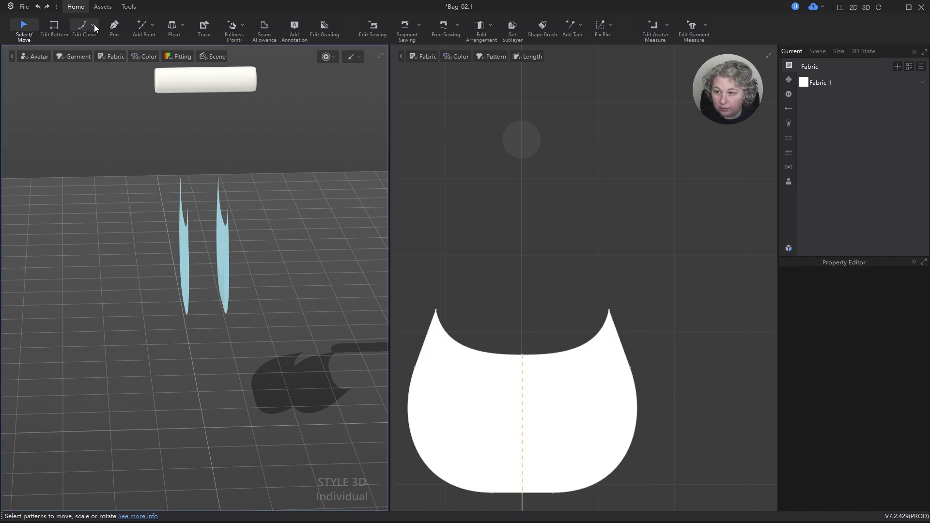
- Draw a rectangular pattern about 6.78 cm wide and 27 cm high above the upper panel, starting on the vertical axis
key("s")
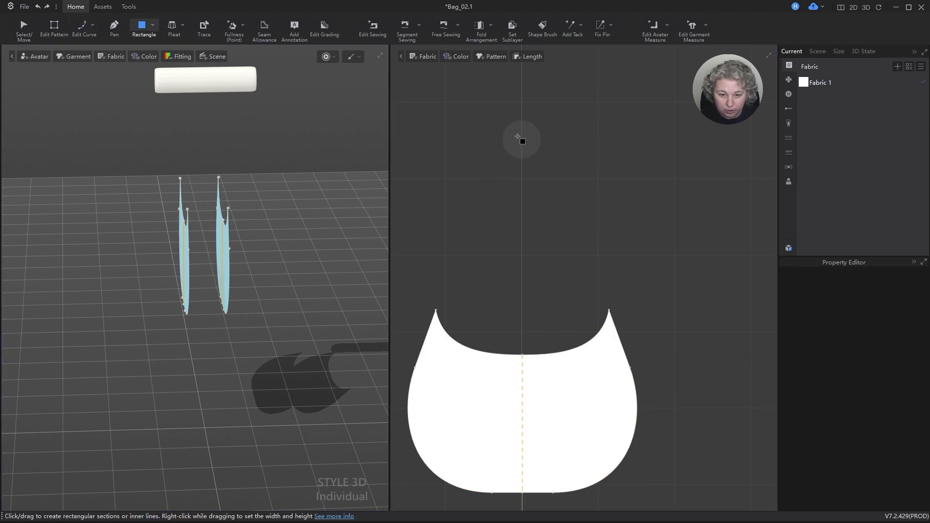
left_click_drag(523, 128, 575, 341)
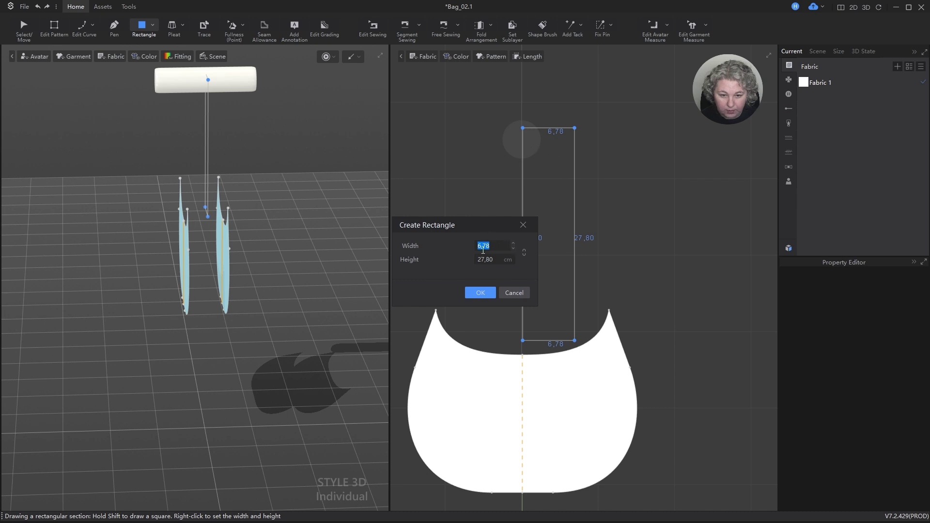
type("27")
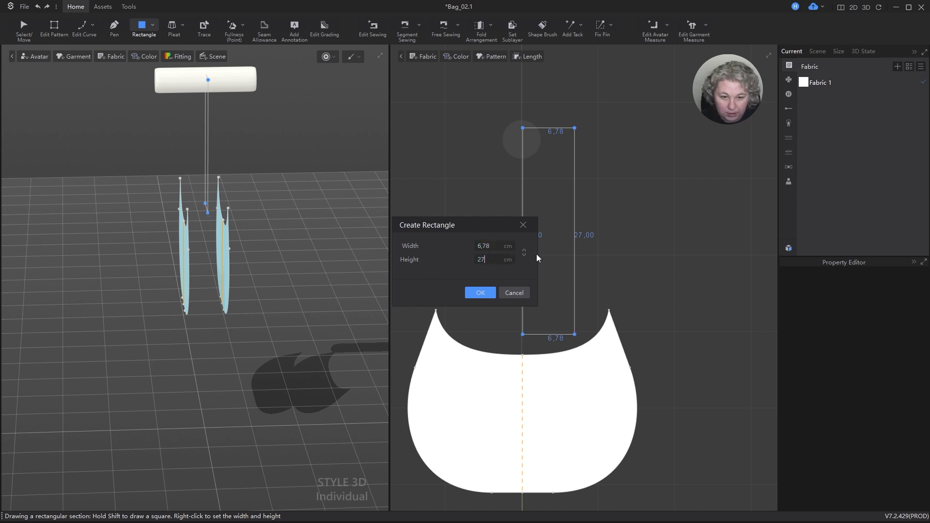
key("Return")
key("a")
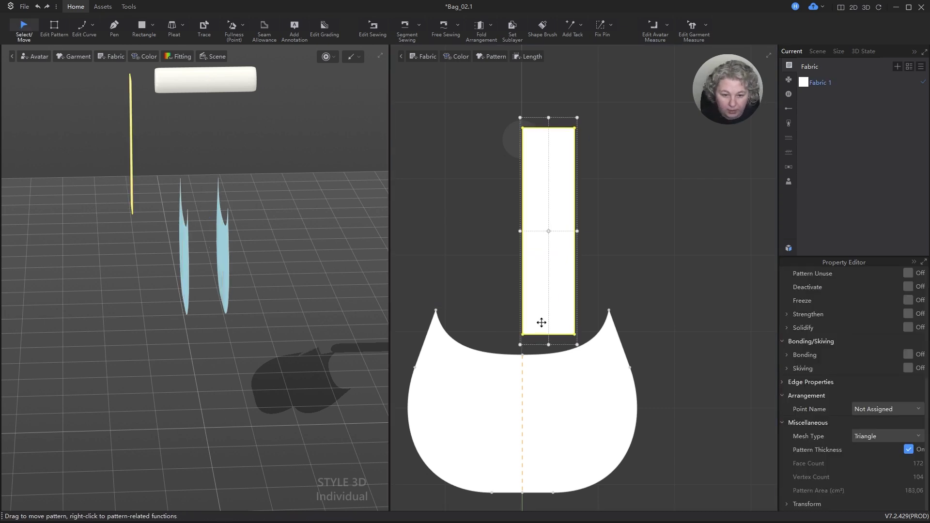
- Lower the rectangle onto the centre of the upper panel's top curve and widen it to the panel's outer side
scroll(540, 334, "up", 3)
left_click_drag(483, 330, 478, 388)
scroll(517, 342, "down", 5)
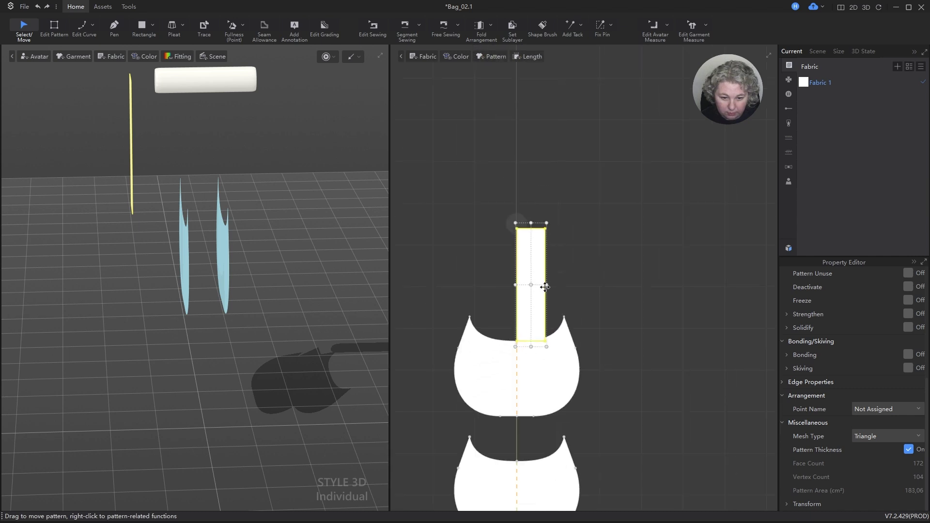
left_click_drag(544, 286, 580, 284)
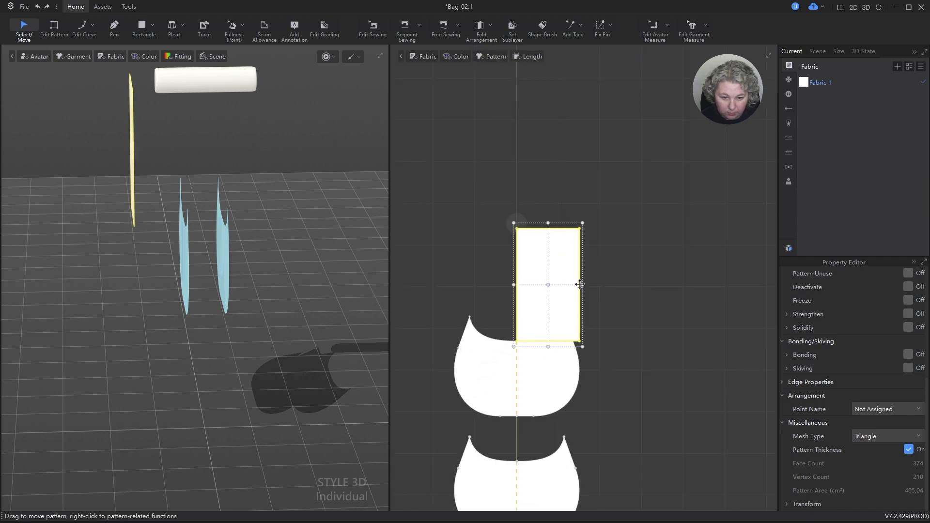
- Switch the fabric display of the 2D patterns to a see-through view so overlapping outlines can be seen
scroll(586, 317, "up", 3)
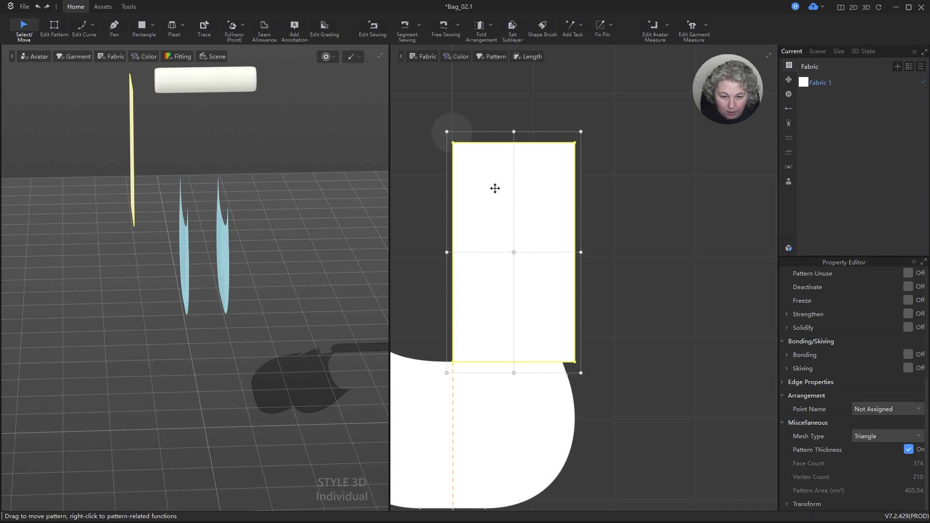
left_click(422, 56)
left_click(434, 71)
left_click(637, 231)
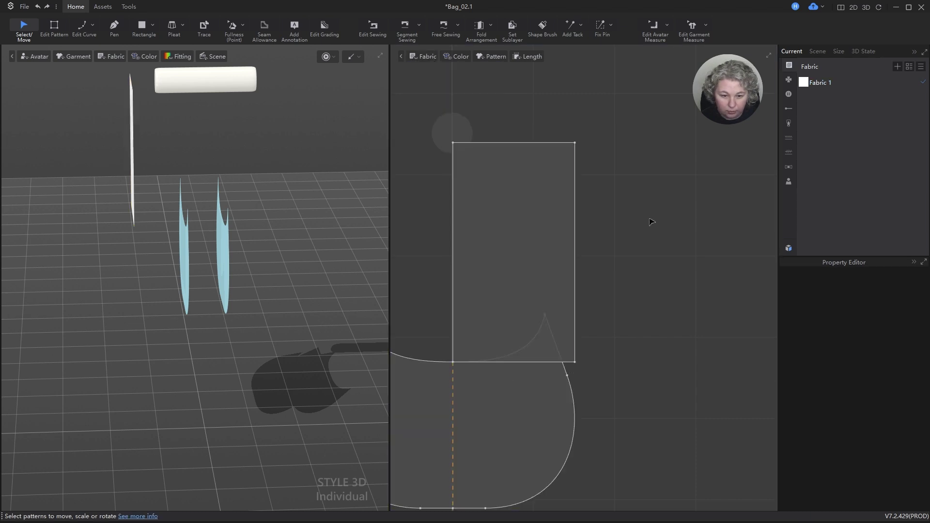
- Bring both bag panels forward and to the front of the pattern stacking order, above the overlapping rectangle
scroll(611, 223, "down", 3)
left_click(565, 240)
left_click(559, 325)
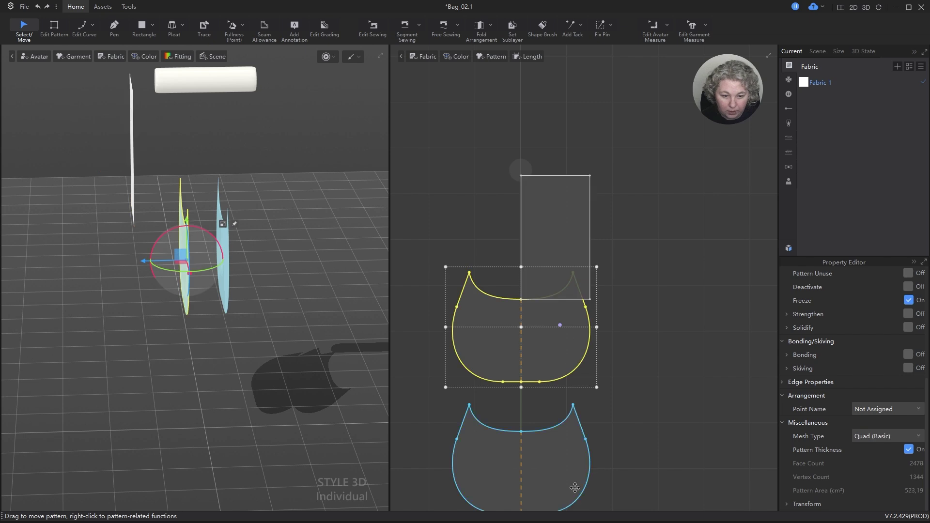
left_click(574, 476, "shift")
right_click(576, 467)
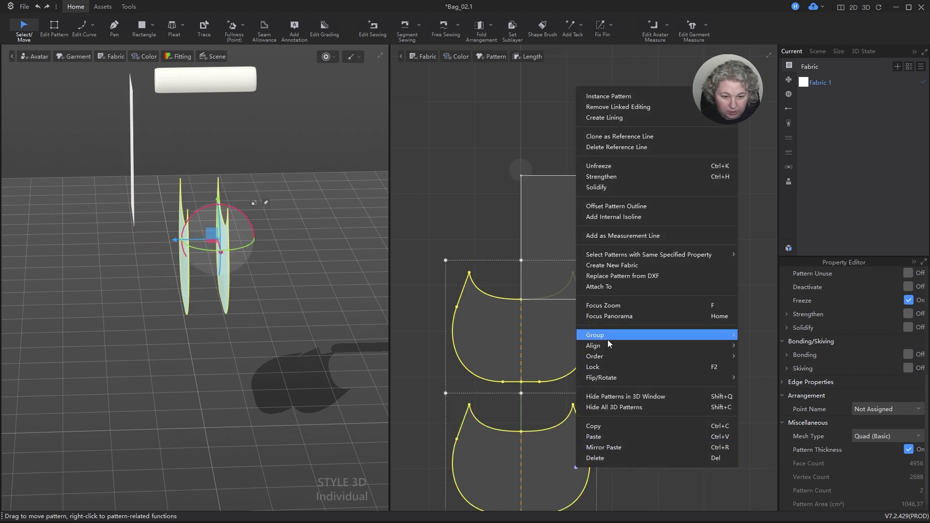
mouse_move(603, 353)
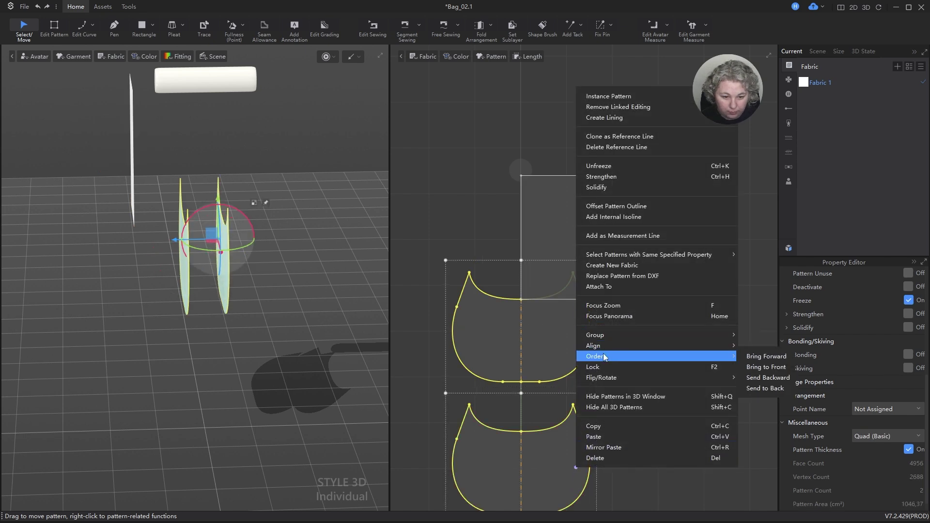
left_click(765, 356)
right_click(575, 328)
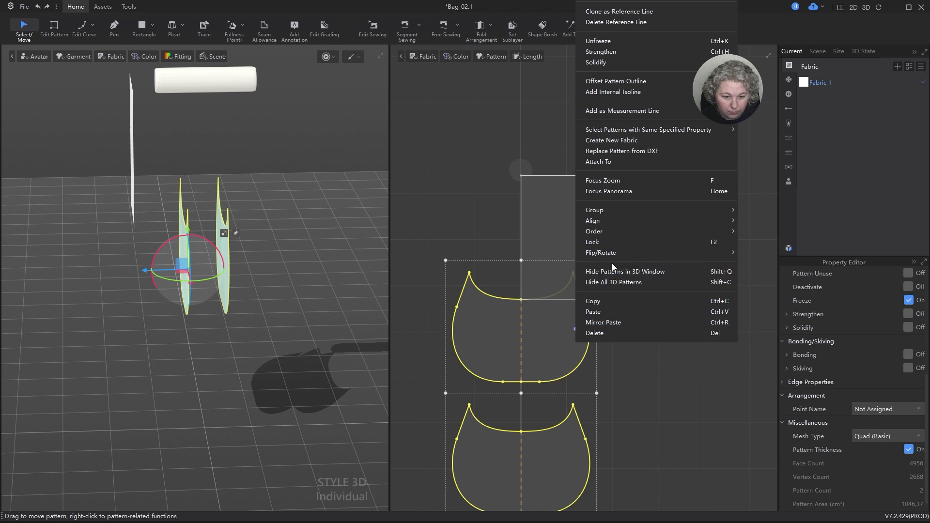
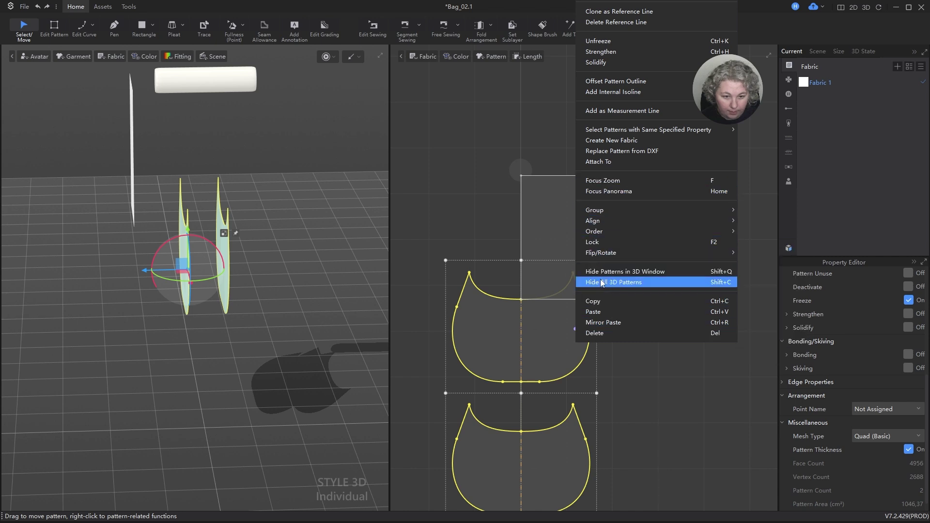
mouse_move(678, 231)
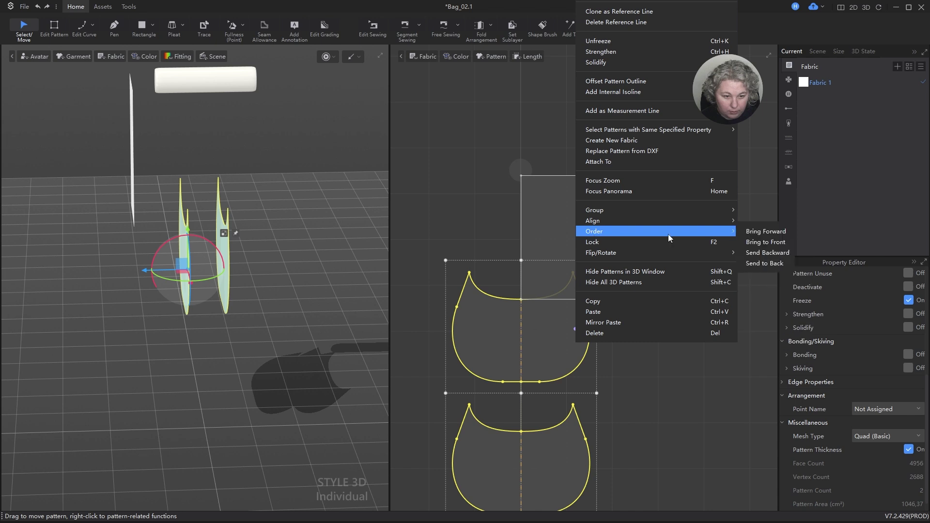
left_click(765, 242)
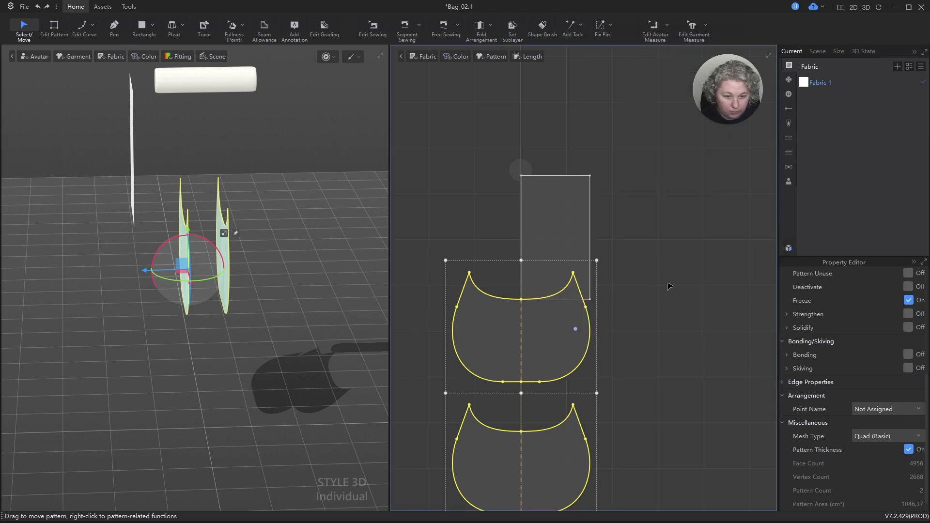
left_click(668, 299)
- Select all the patterns and move them together about 4 cm upward along the vertical axis
scroll(524, 266, "up", 3)
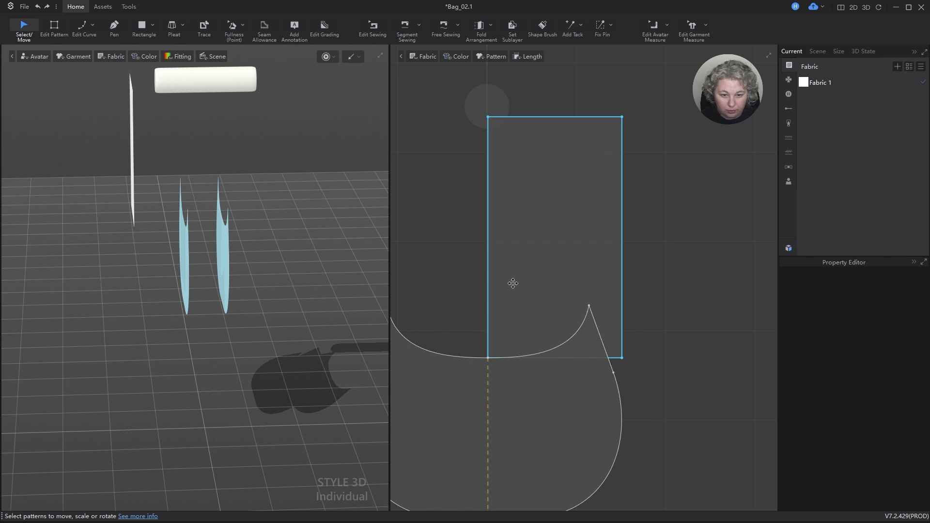
scroll(516, 287, "down", 5)
key("ctrl+a")
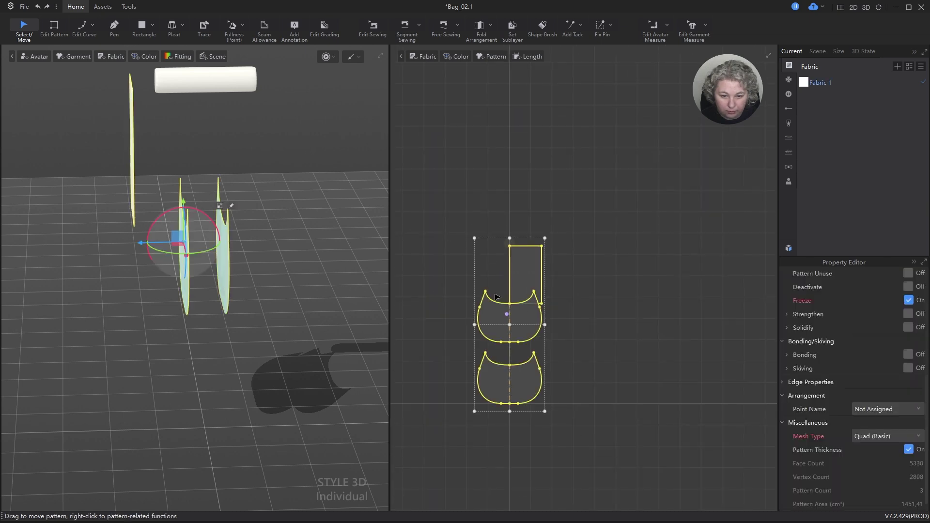
scroll(533, 296, "up", 3)
left_click_drag(552, 326, 551, 298)
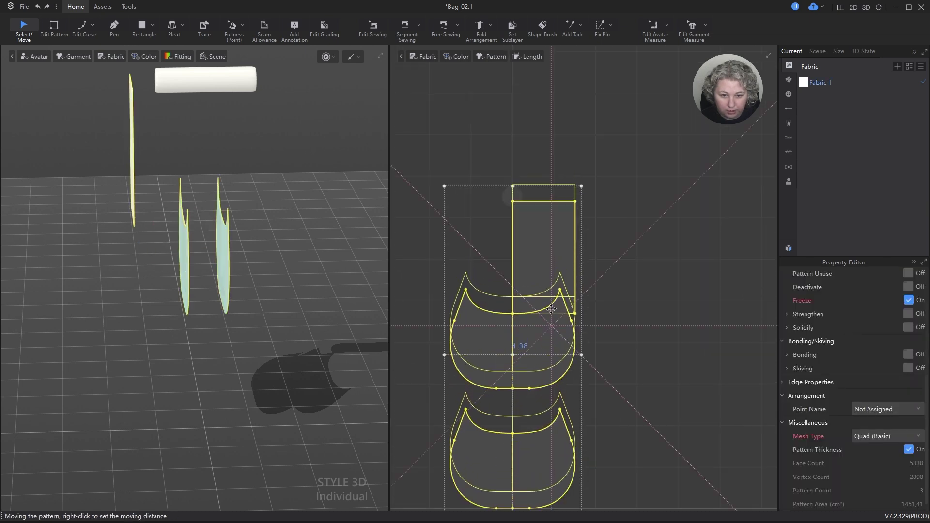
scroll(518, 213, "up", 4)
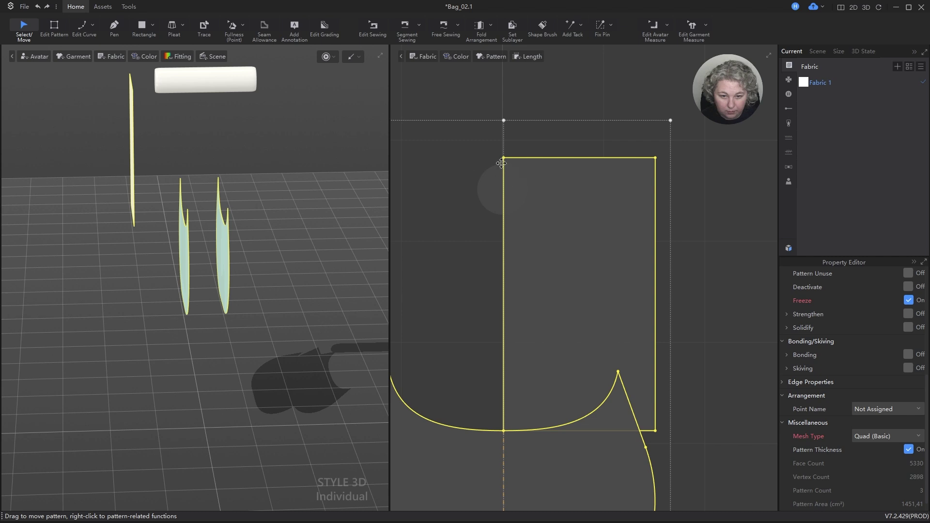
scroll(525, 230, "down", 4)
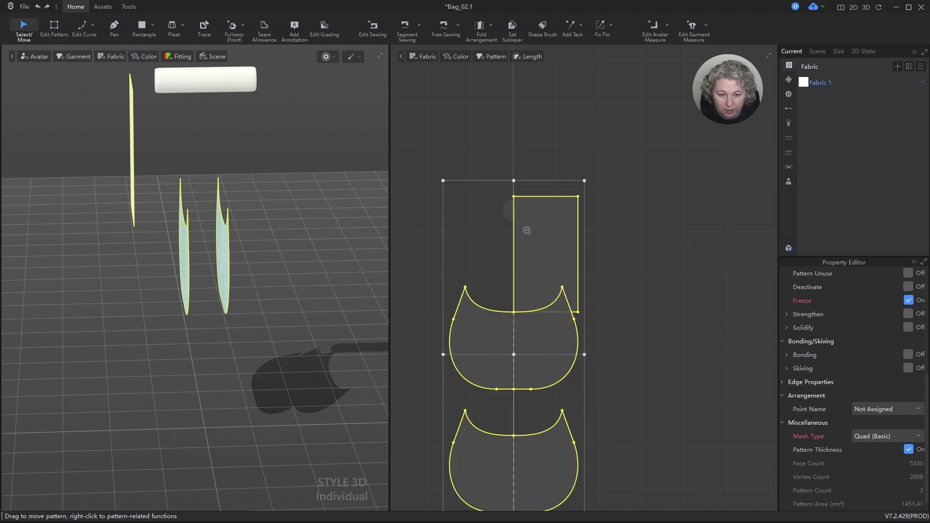
left_click(609, 199)
- Draw a curved Pen line about 25.65 cm long from the rectangle's top corner on the axis to the upper panel's right tip
scroll(529, 244, "up", 3)
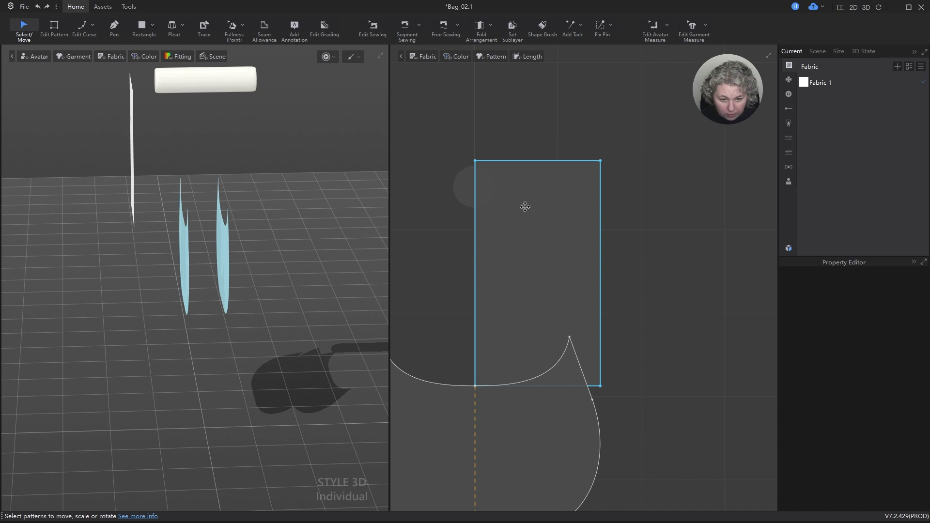
scroll(578, 310, "down", 3)
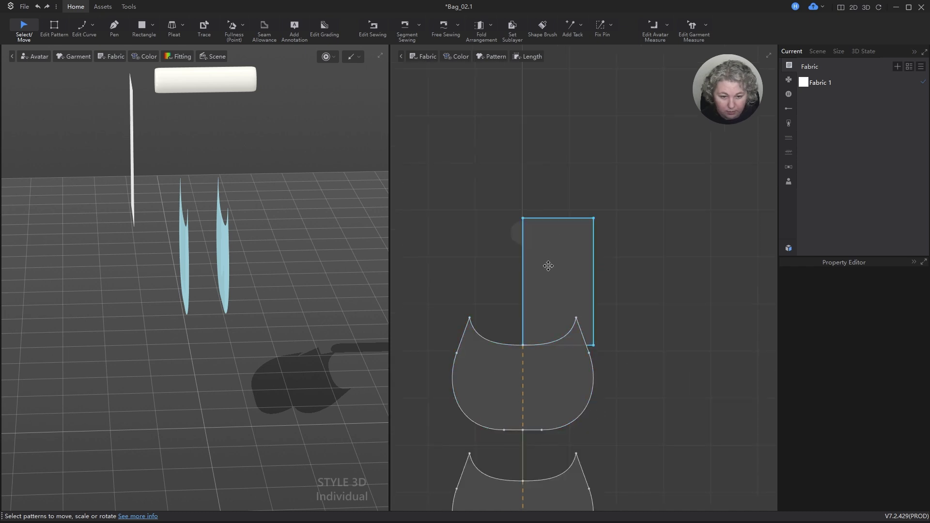
scroll(547, 266, "up", 3)
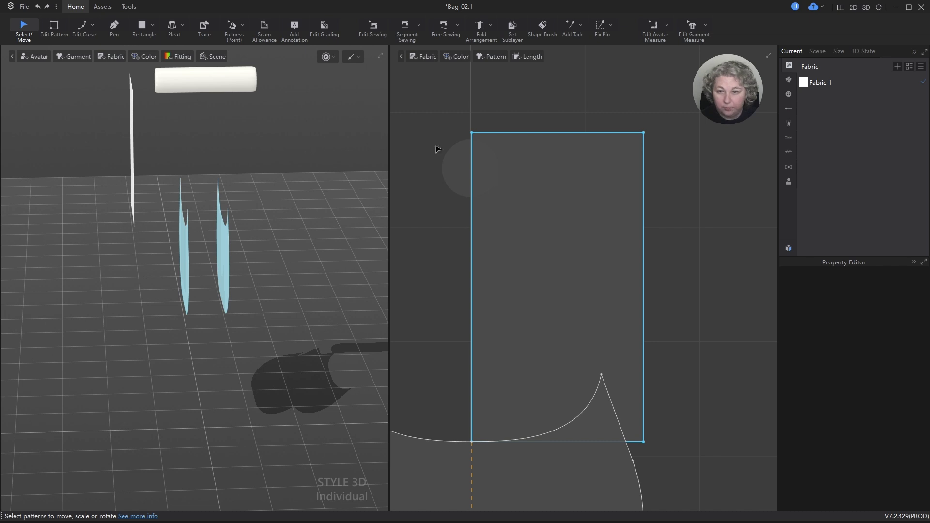
left_click(114, 25)
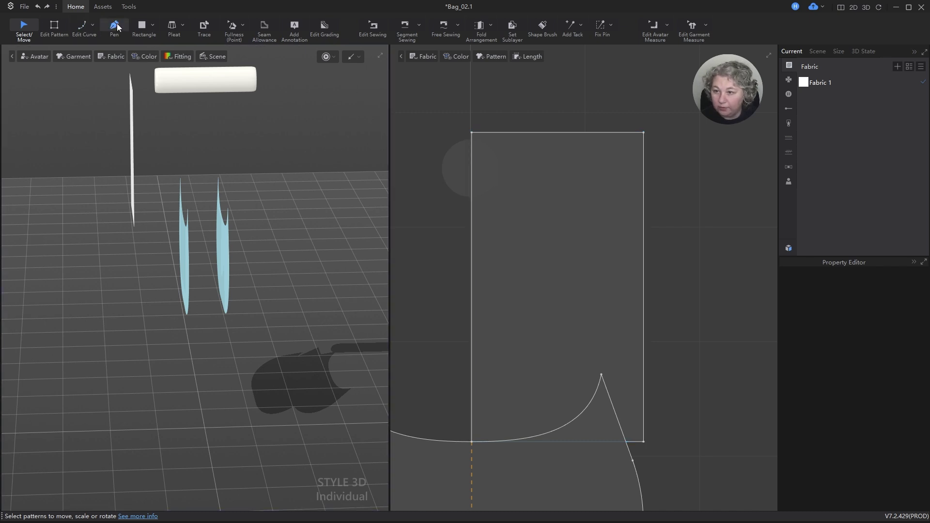
left_click(475, 137)
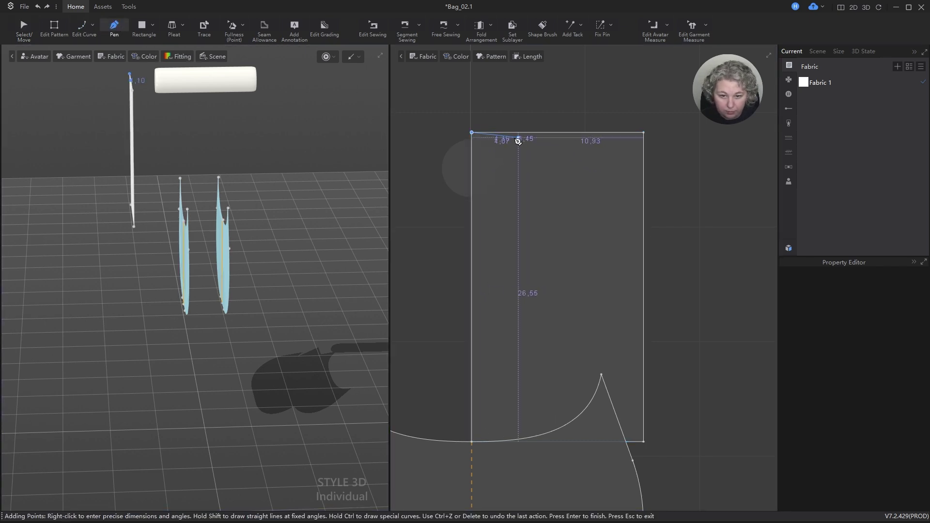
left_click(490, 138)
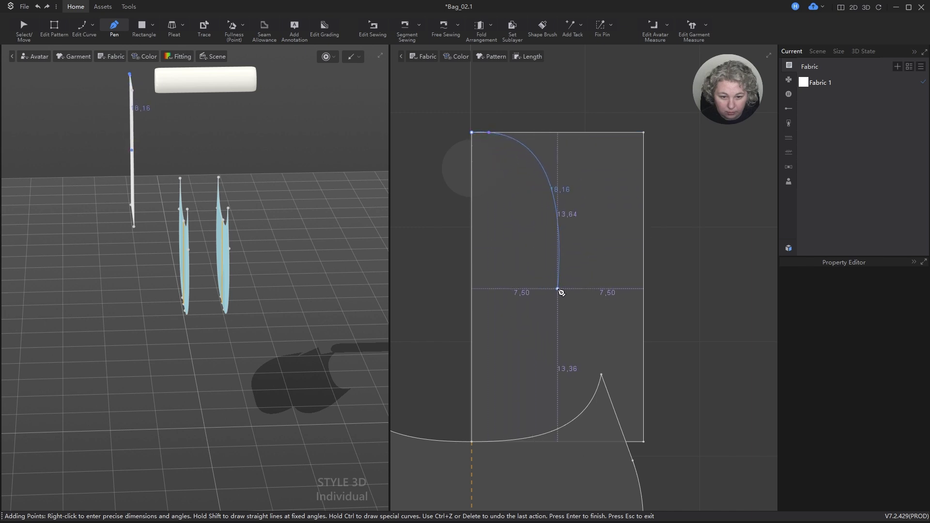
left_click(563, 291)
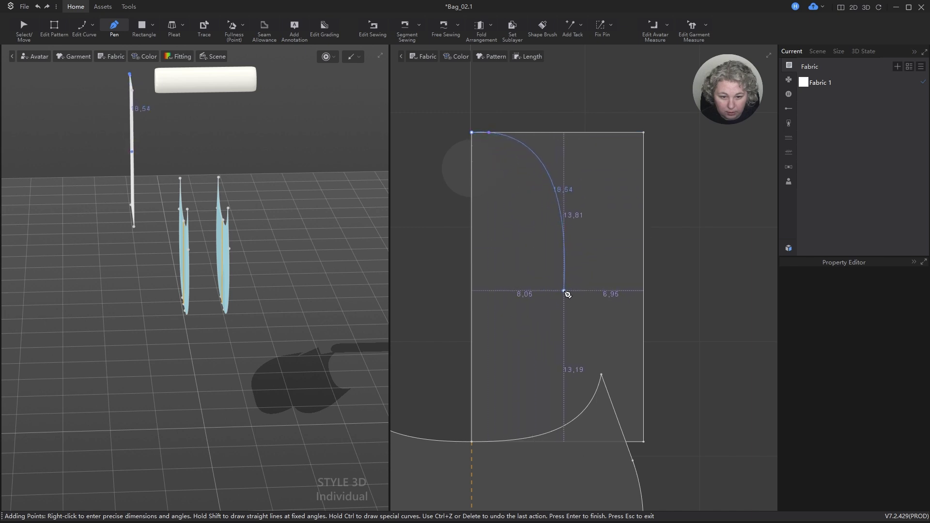
left_click(602, 374)
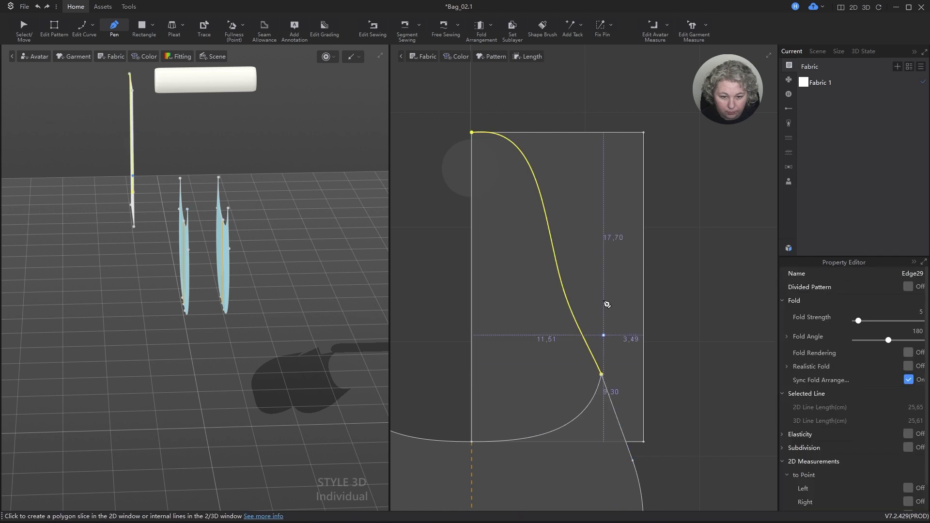
- Pull the curved line's middle point slightly up and outward to smooth it, then select the line to check its length
key("z")
key("v")
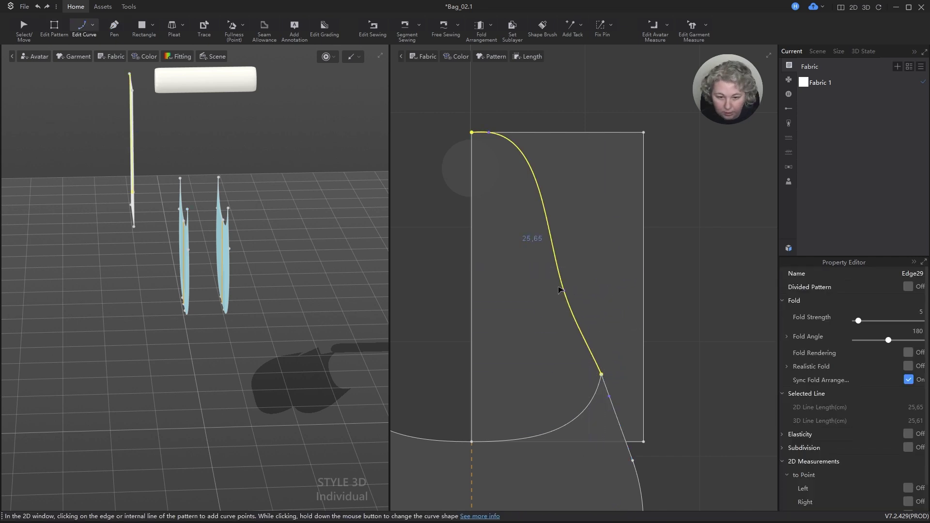
left_click_drag(563, 291, 572, 273)
key("z")
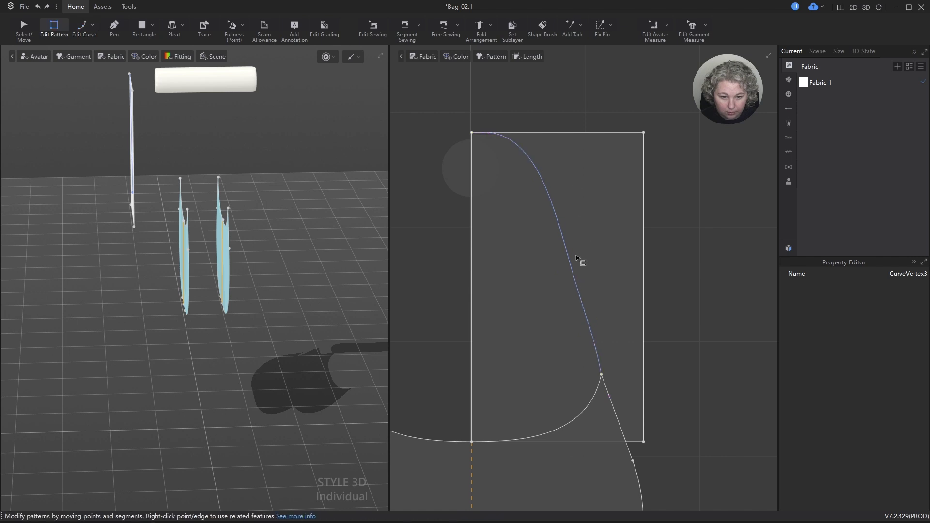
left_click(538, 171)
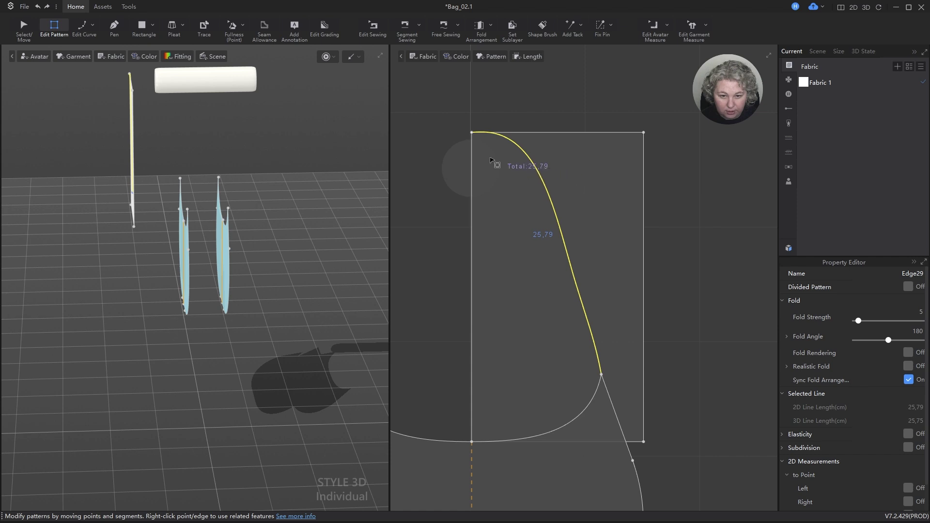
scroll(542, 216, "down", 5)
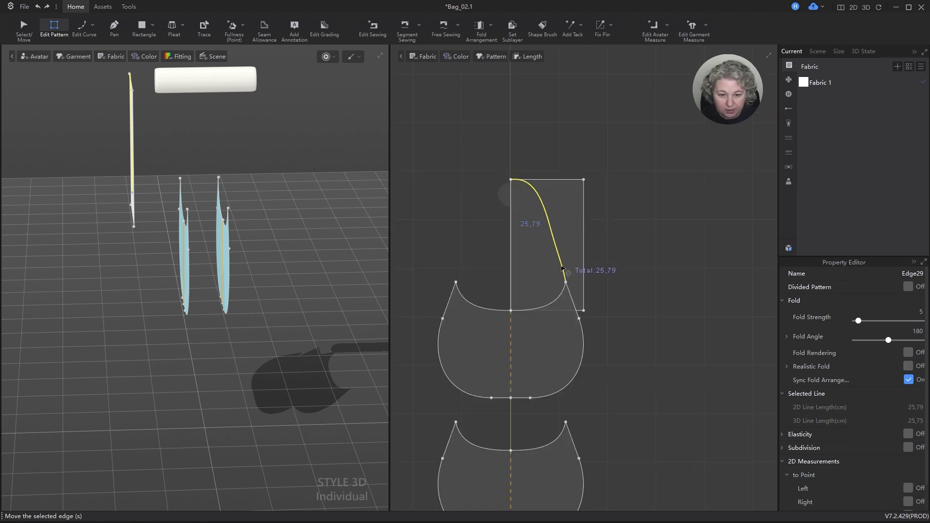
- Delete the rectangle above the upper panel together with the curved line drawn on it
key("a")
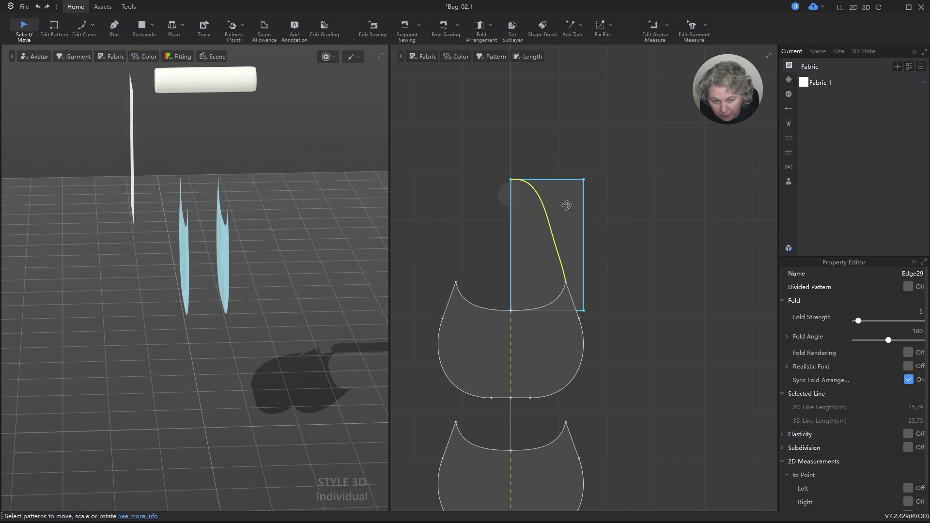
left_click(571, 201)
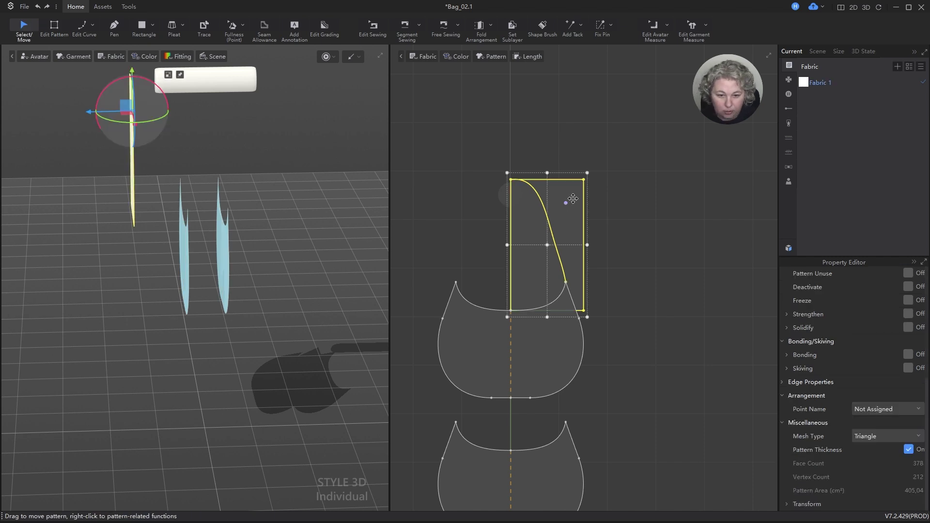
key("Delete")
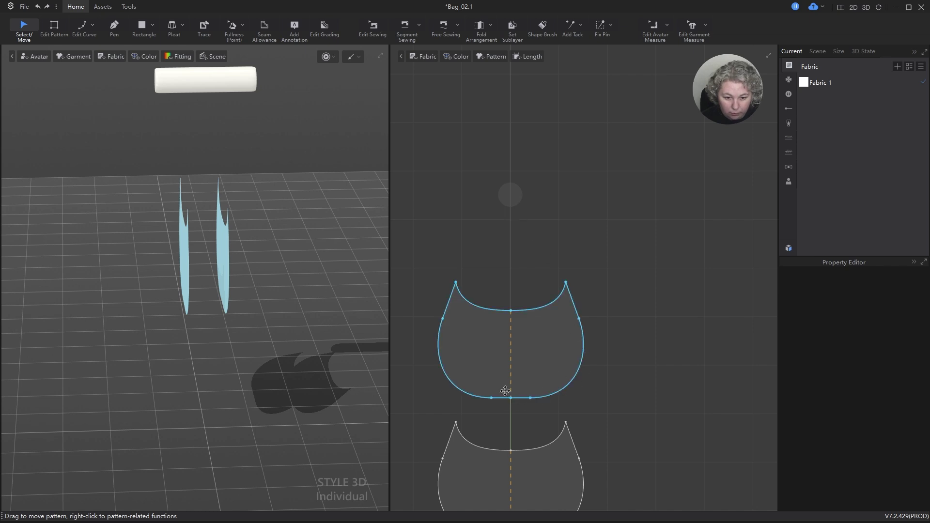
scroll(598, 215, "down", 3)
scroll(624, 268, "down", 2)
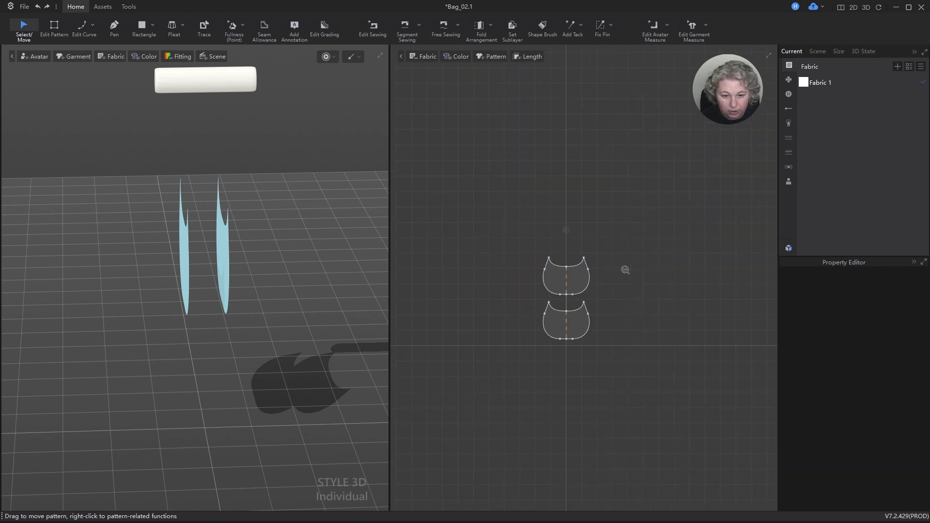
- Draw a tall rectangular pattern in the free space to the left of the bag panels
scroll(493, 252, "up", 3)
key("s")
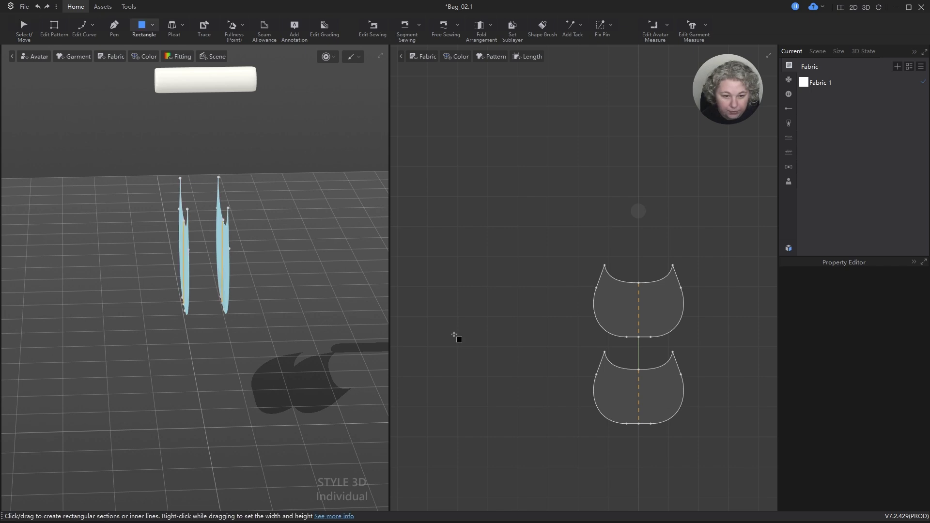
mouse_move(493, 138)
left_mouse_down()
mouse_move(574, 335)
mouse_move(569, 328)
left_mouse_up()
key("a")
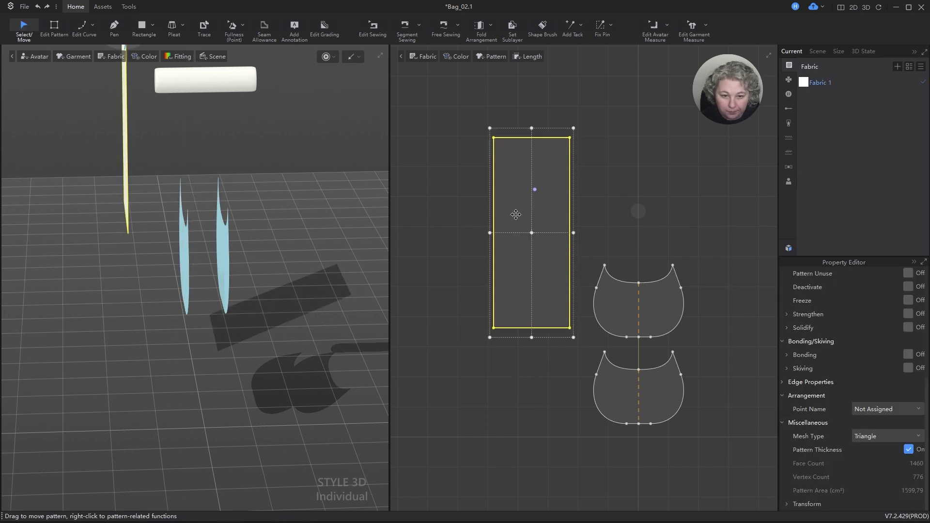
- Scale the new rectangle to exactly 8 cm wide and 60 cm high
left_click_drag(489, 233, 532, 233)
right_click(532, 233)
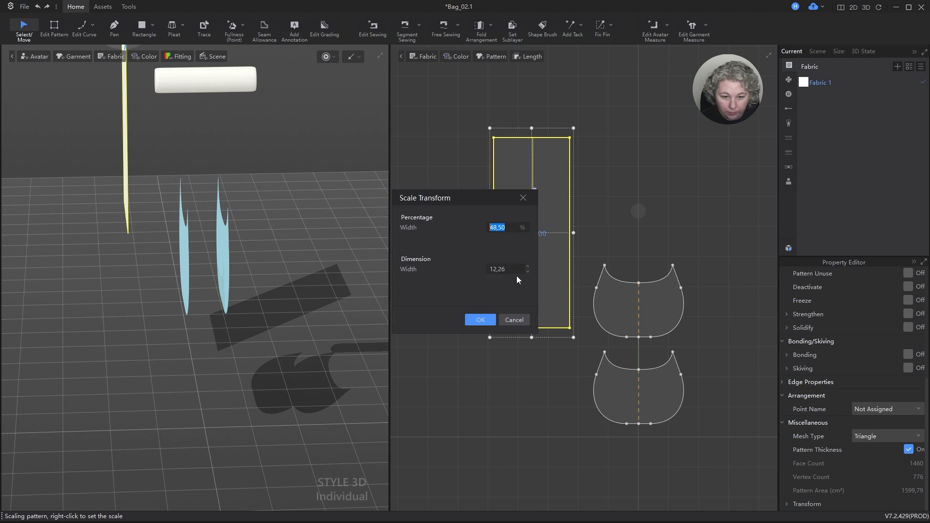
type("8")
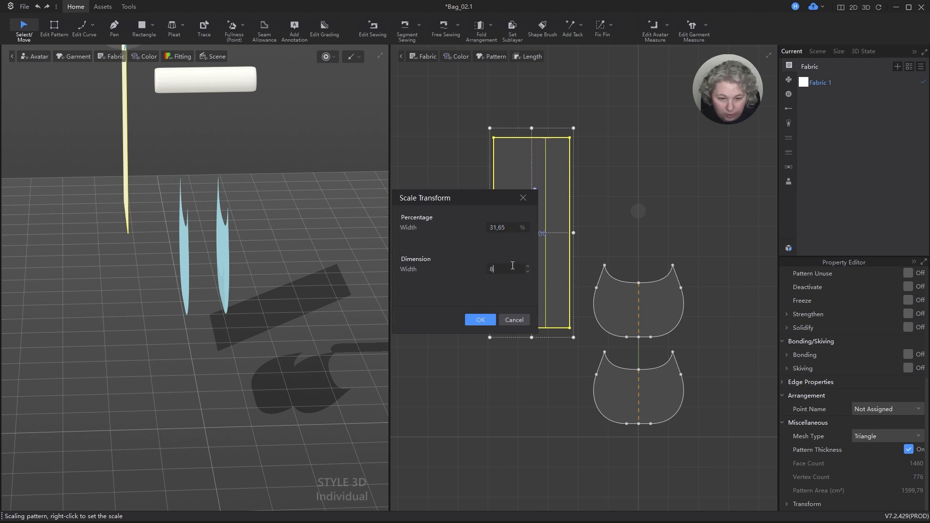
key("Return")
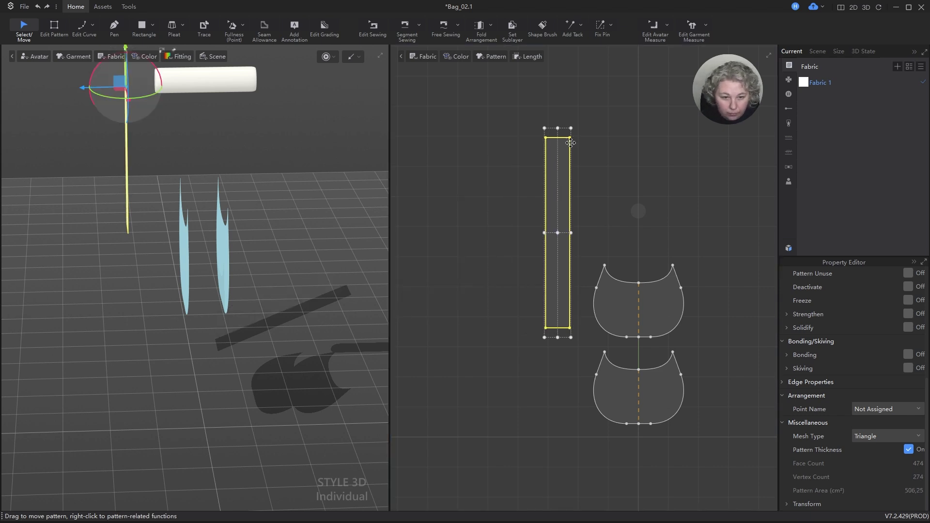
left_click_drag(560, 127, 559, 137)
right_click(558, 137)
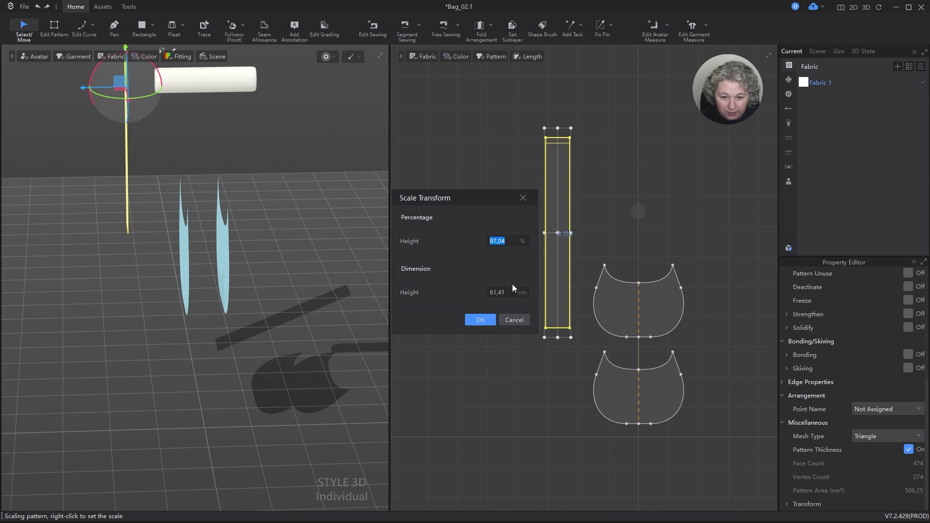
type("60")
key("Return")
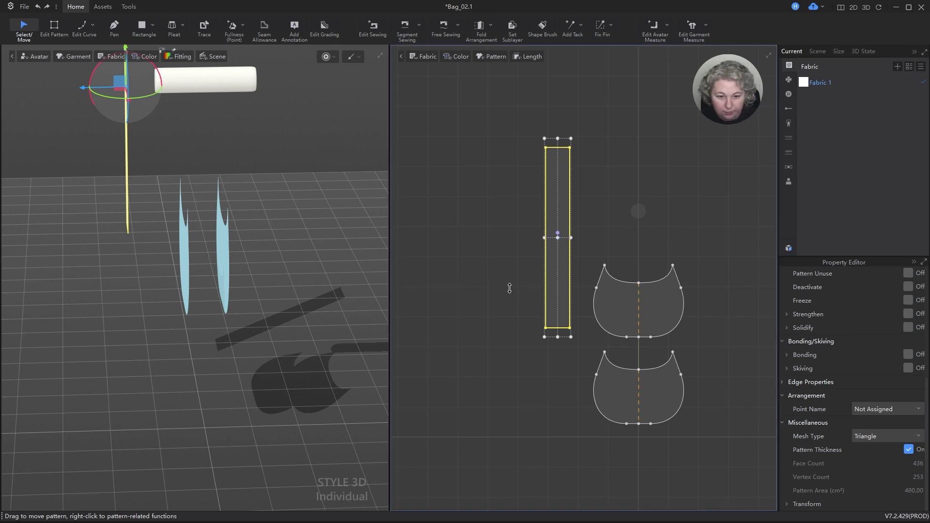
- Examine the arrangement and the inner and outer faces of the two bag panels in 3D from several angles
left_click(275, 170)
scroll(234, 228, "down", 2)
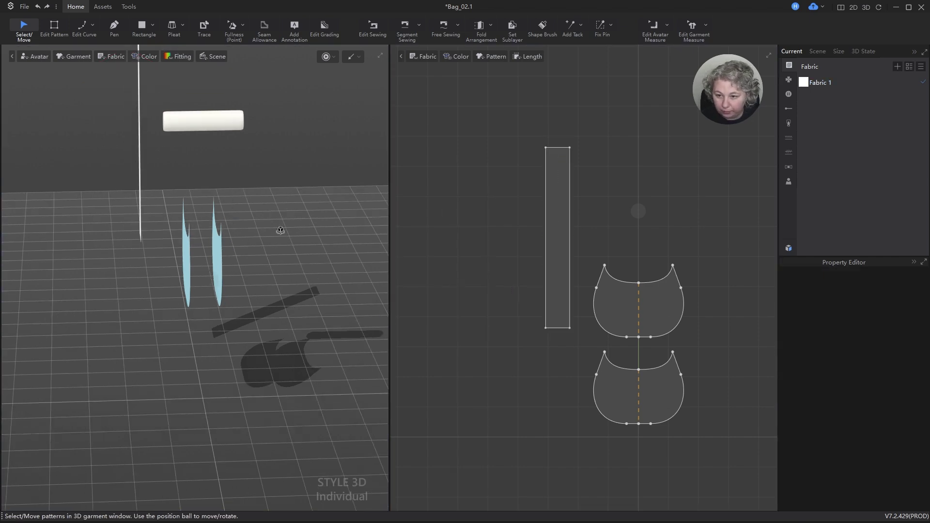
right_click_drag(280, 230, 225, 257)
left_click(219, 231)
scroll(232, 247, "up", 5)
middle_click_drag(200, 265, 201, 339)
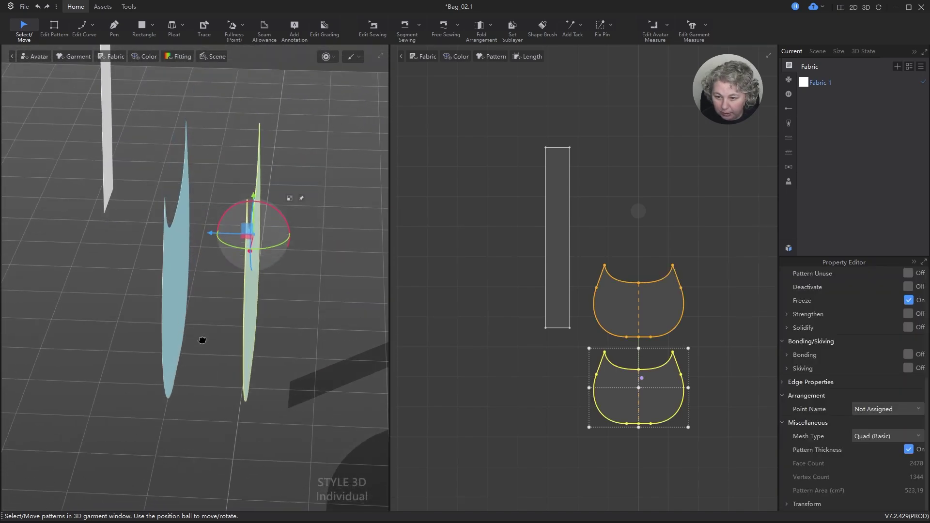
left_click(111, 55)
left_click(116, 111)
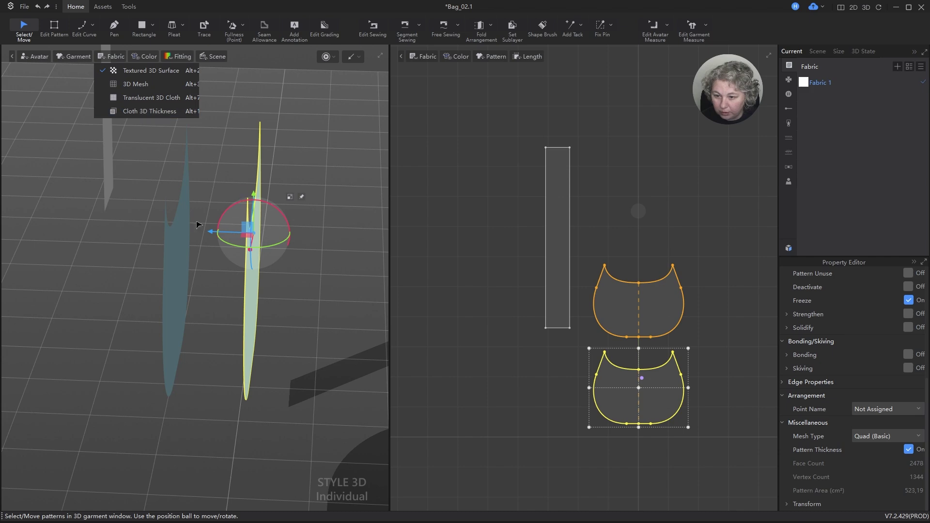
right_click_drag(197, 222, 271, 196)
left_click(275, 161)
right_click_drag(274, 164, 257, 210)
scroll(303, 198, "down", 3)
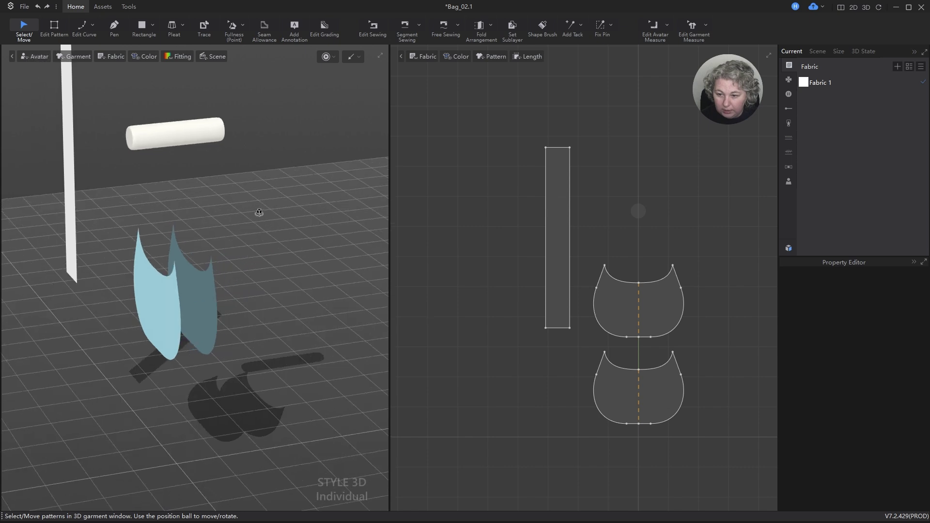
- Create a linked symmetrical copy of the tall strap rectangle and place it level with the original on the other side of the bag panels
left_click(74, 154)
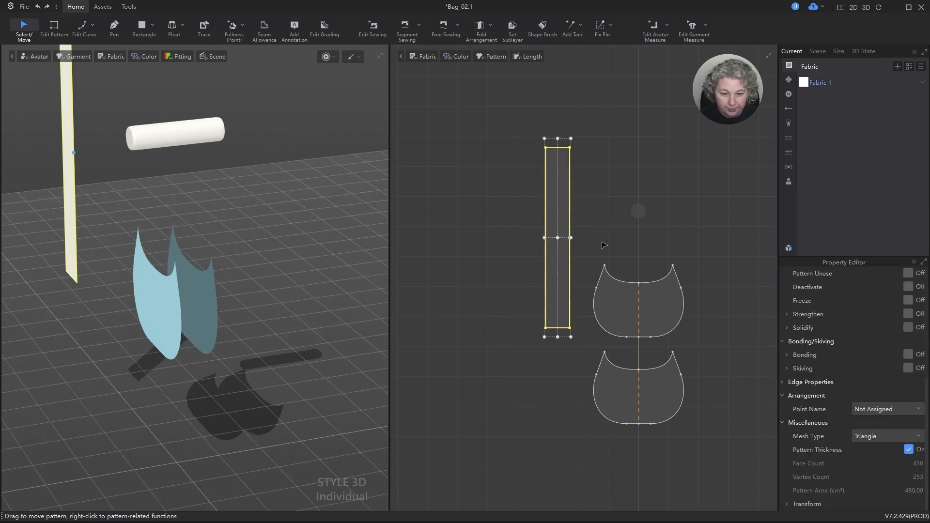
scroll(628, 327, "up", 3)
scroll(566, 286, "down", 3)
scroll(530, 272, "up", 2)
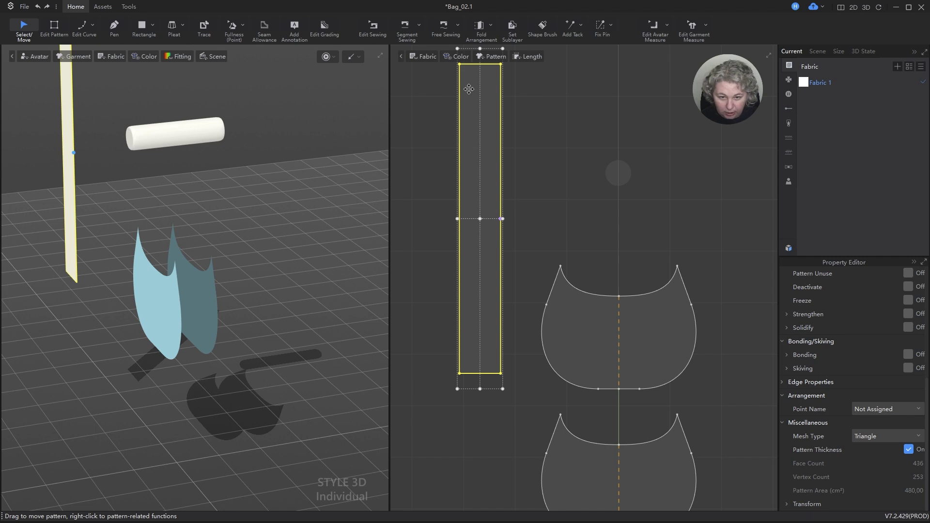
scroll(486, 233, "down", 3)
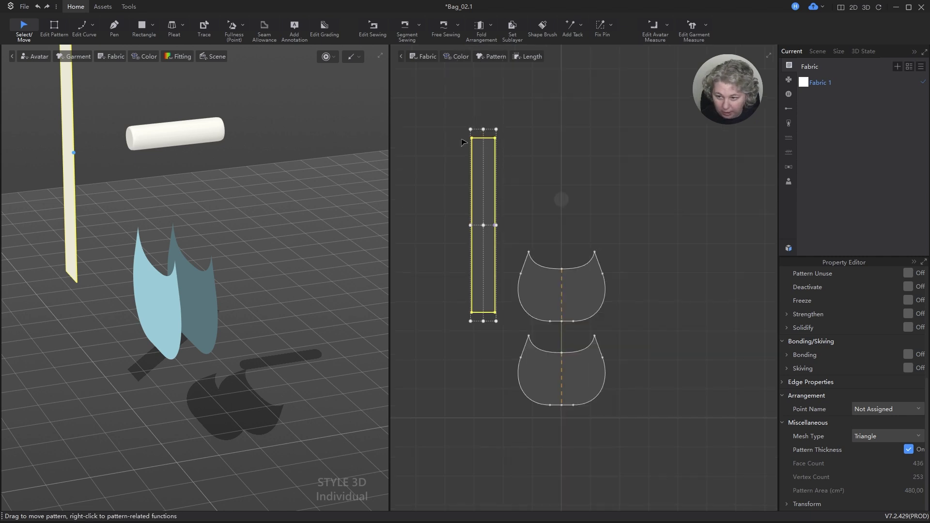
scroll(493, 175, "up", 2)
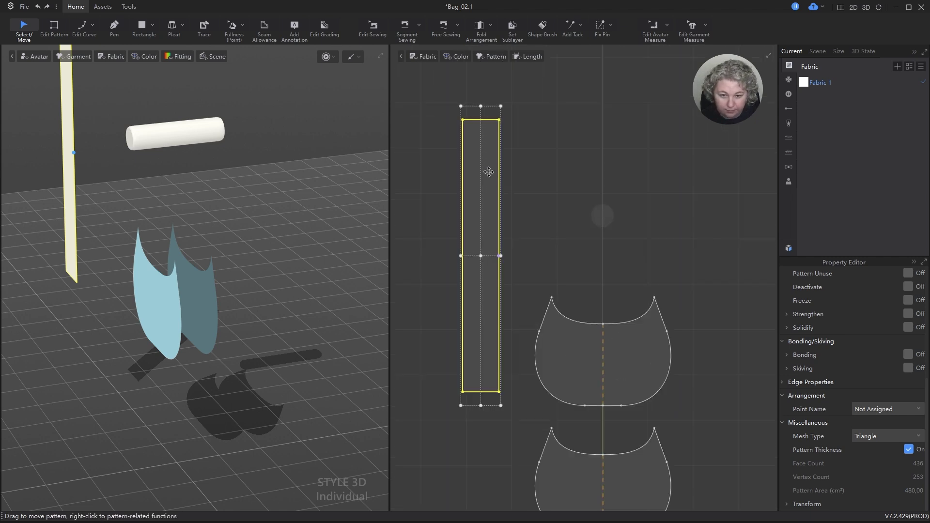
scroll(488, 172, "down", 2)
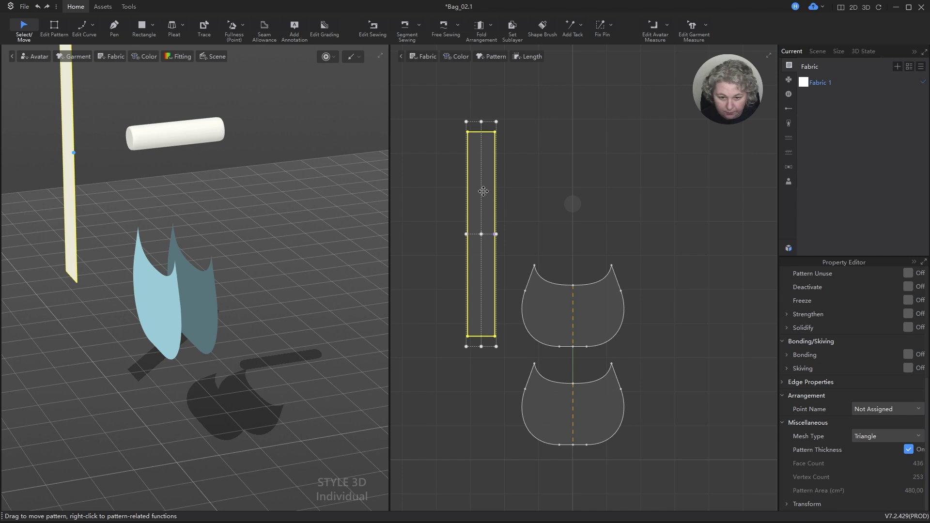
left_click(483, 191)
key("ctrl+d")
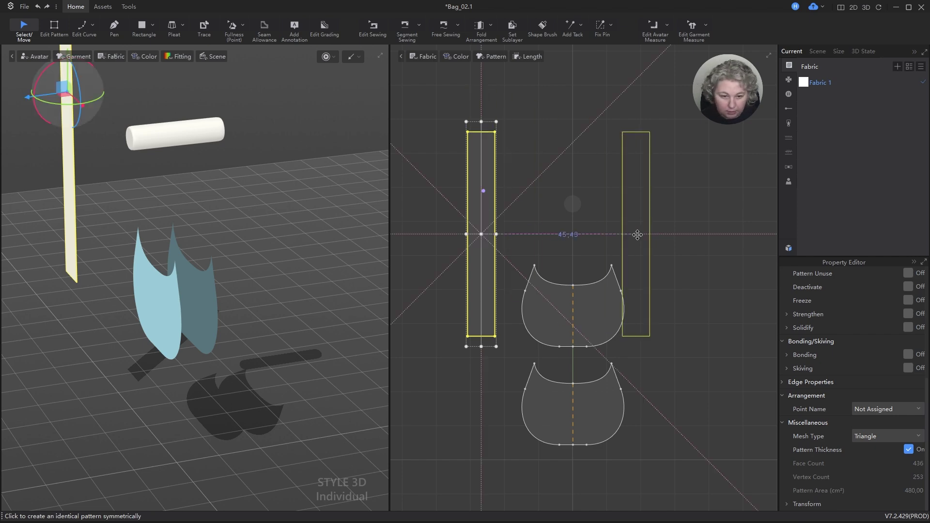
left_click(662, 234)
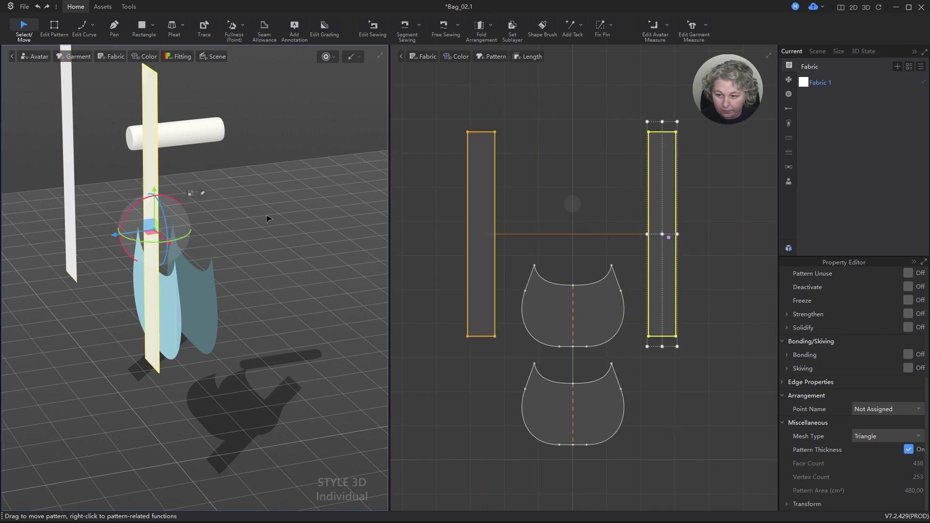
- Sew the upper short edges of the two strap pieces to each other with Segment Sewing
right_click_drag(266, 218, 276, 234)
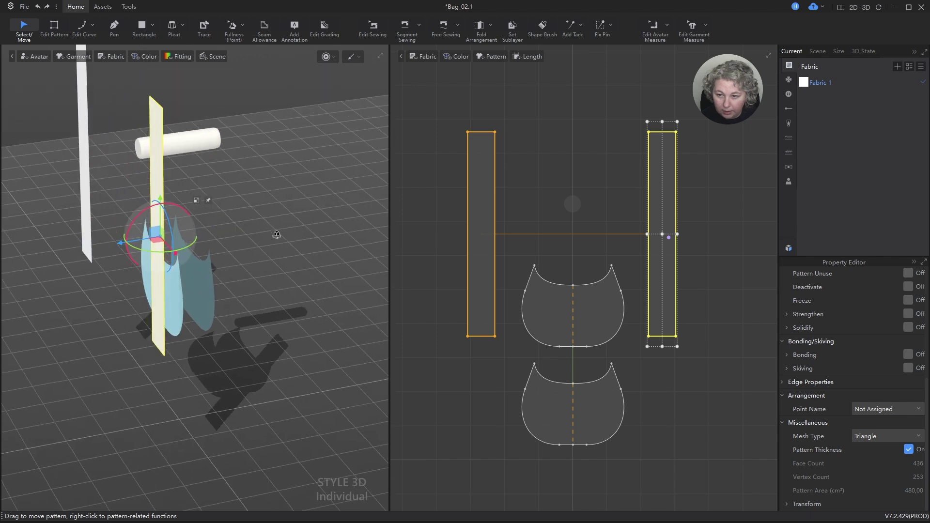
key("n")
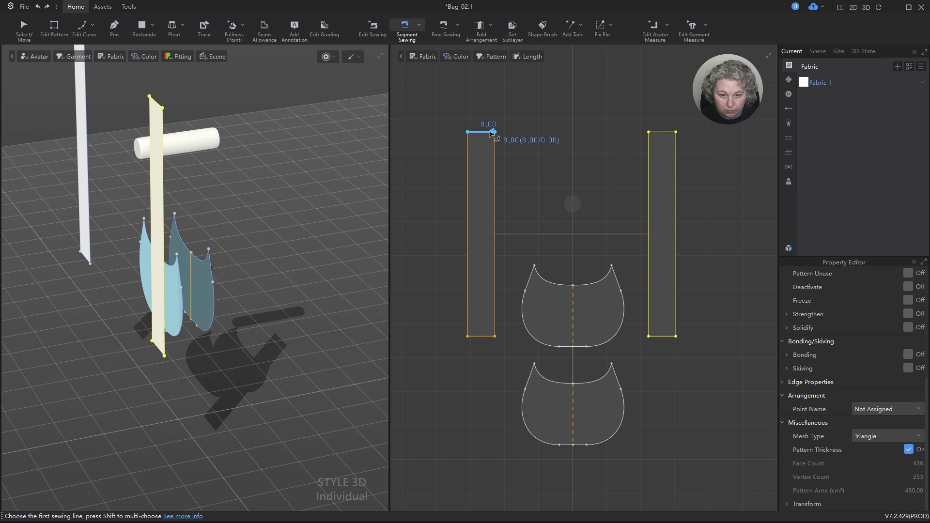
left_click(491, 132)
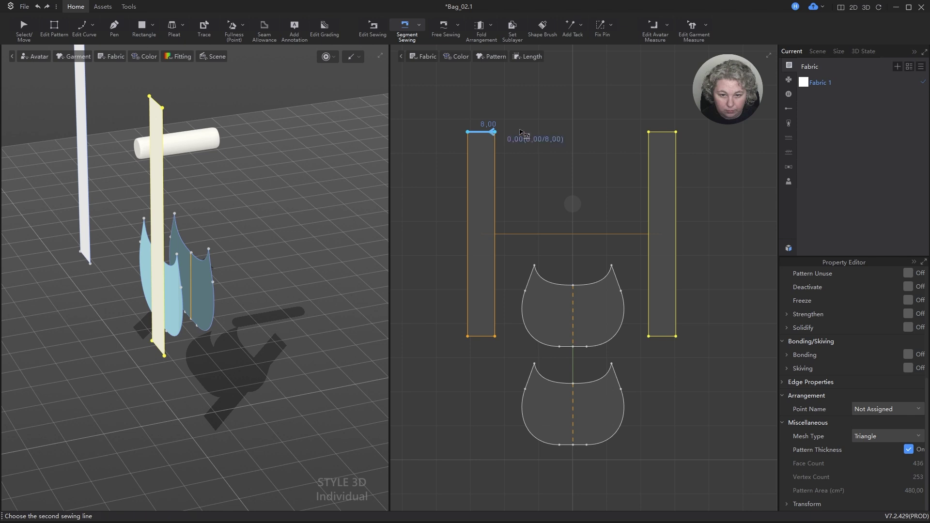
left_click(654, 132)
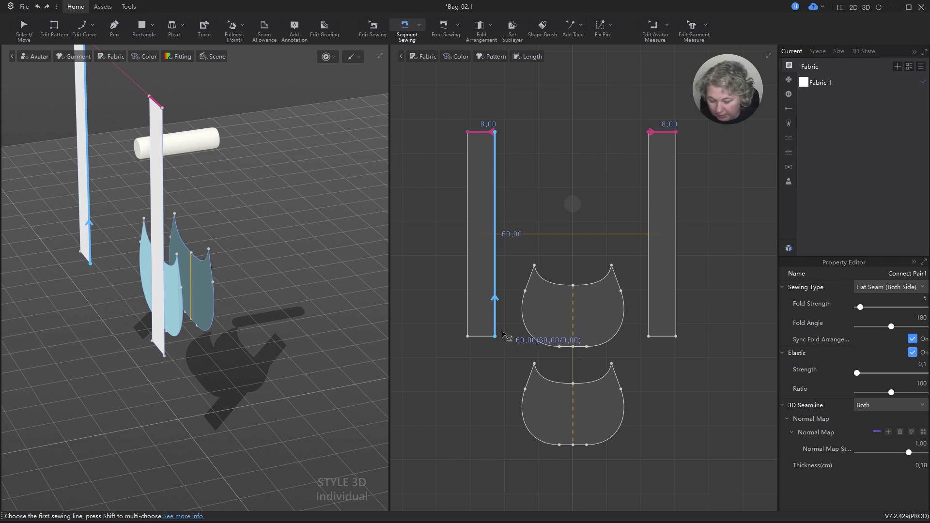
- Free-sew the upper panel's outline from bottom centre to its left tip onto the left strap's inner edge, 35 cm up from the lower corner
key("m")
left_click(573, 347)
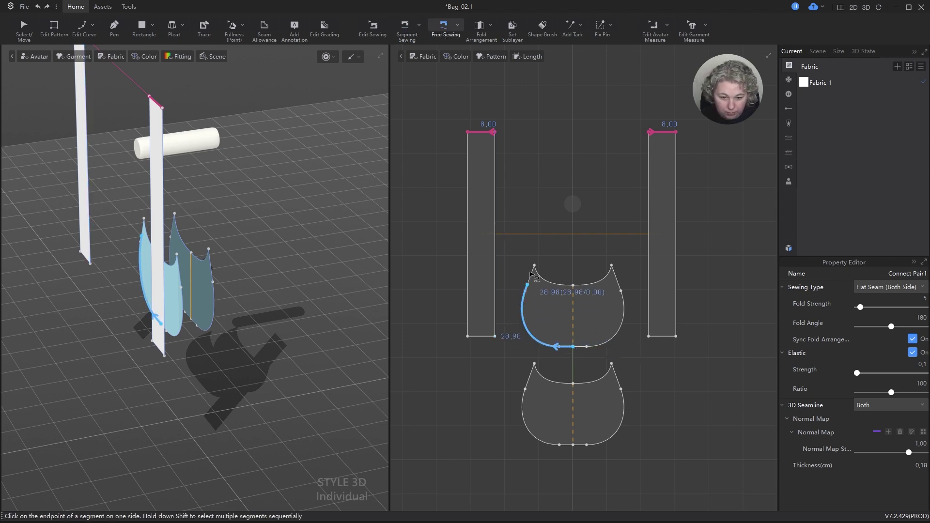
left_click(534, 267)
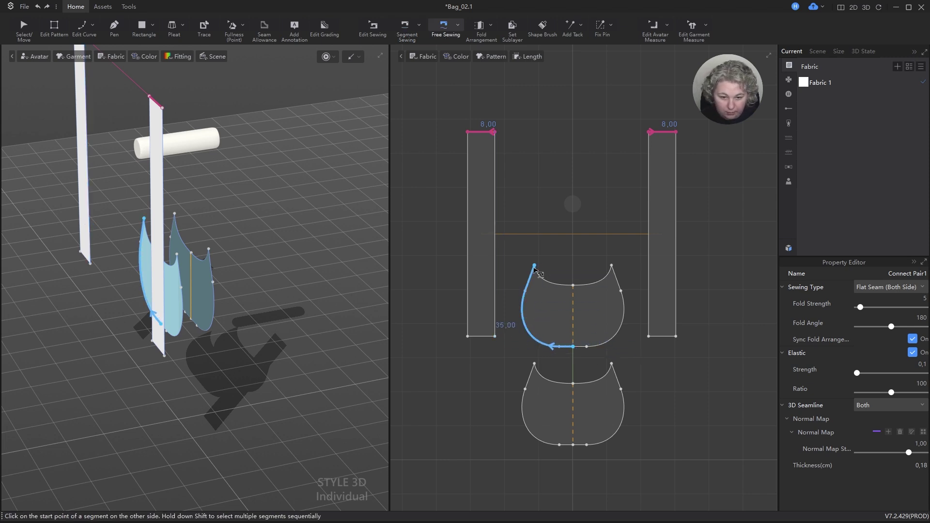
left_click(495, 336)
left_click(495, 217)
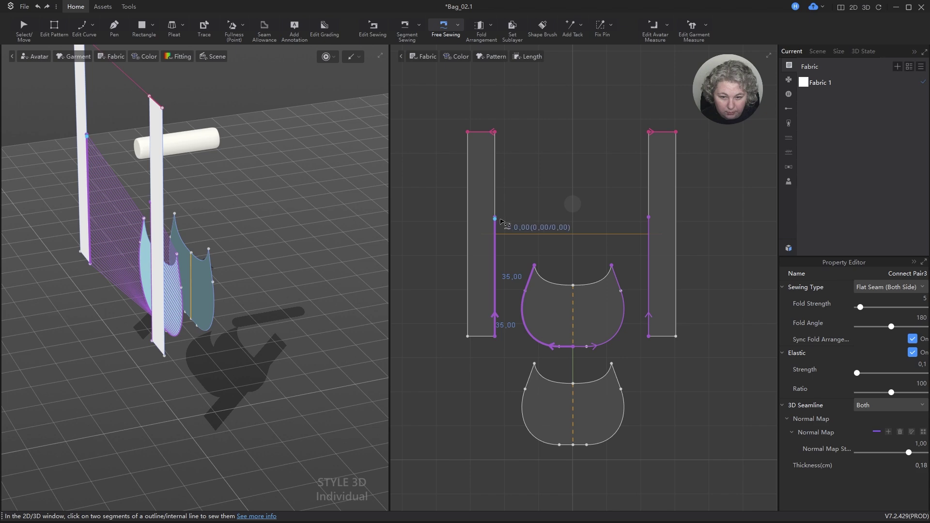
right_click_drag(260, 224, 284, 234)
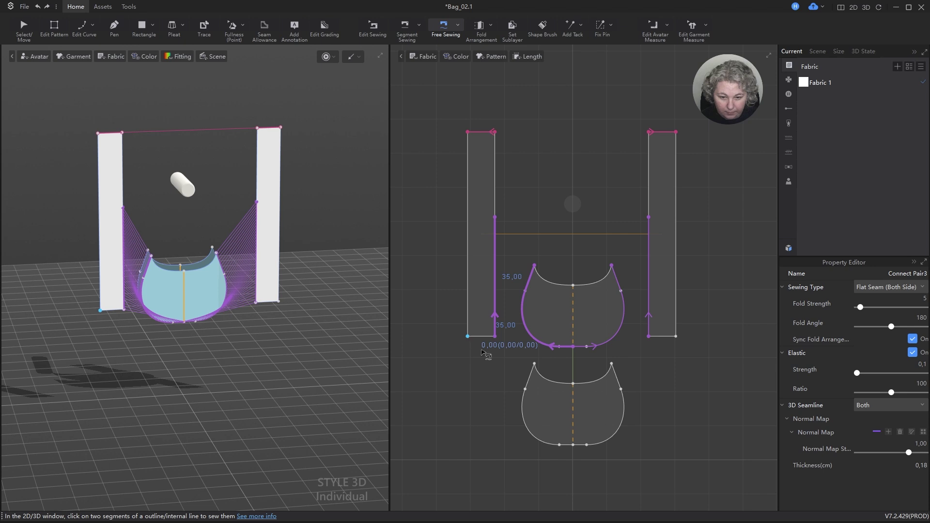
- Free-sew the lower panel's outline from bottom centre to its right tip onto the left strap's outer edge, 35 cm up from the lower corner
left_click(573, 444)
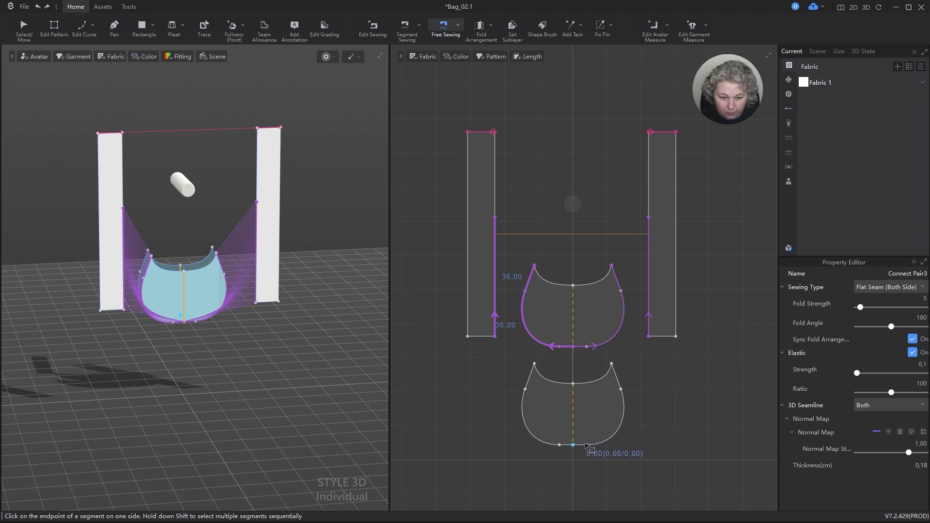
left_click(611, 364)
left_click(467, 335)
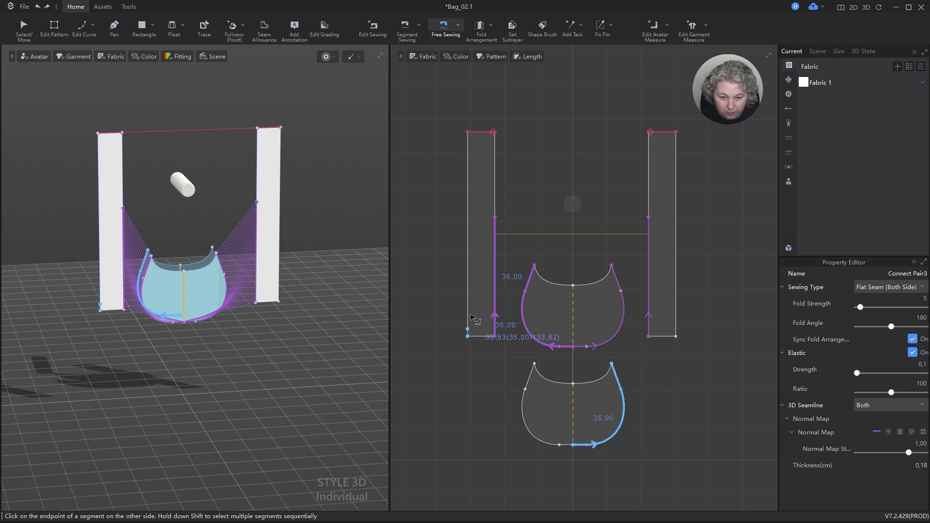
left_click(467, 217)
right_click_drag(204, 280, 127, 247)
- Try to pull the right strap, and both straps together, onto their sewn edges in 3D
key("a")
left_click(239, 195)
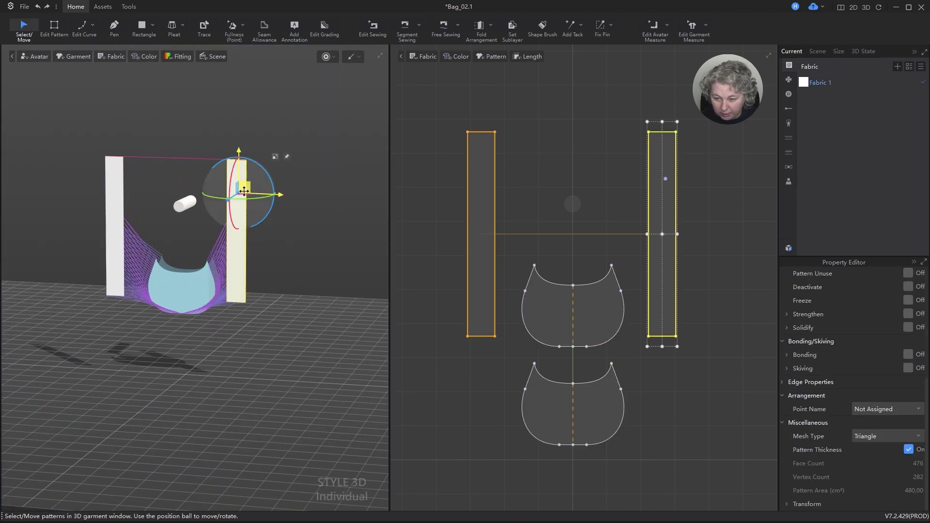
key("space")
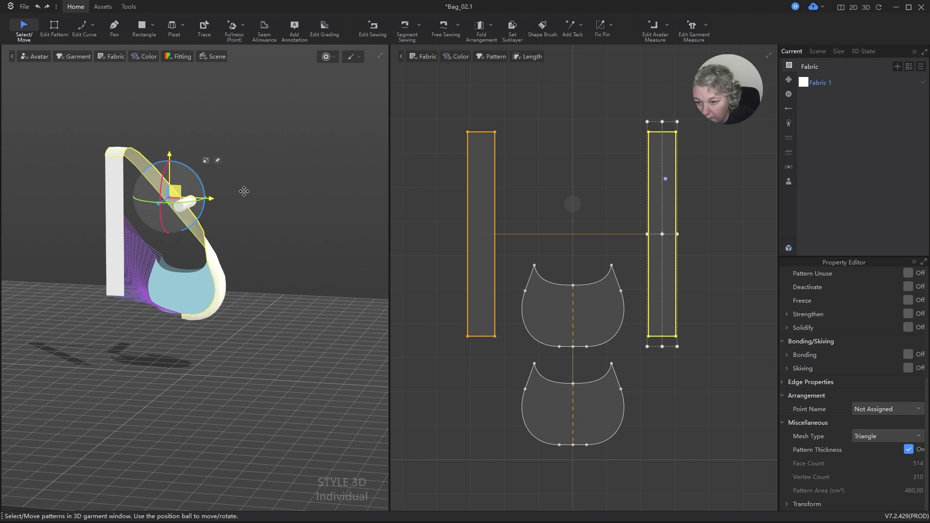
key("ctrl+z")
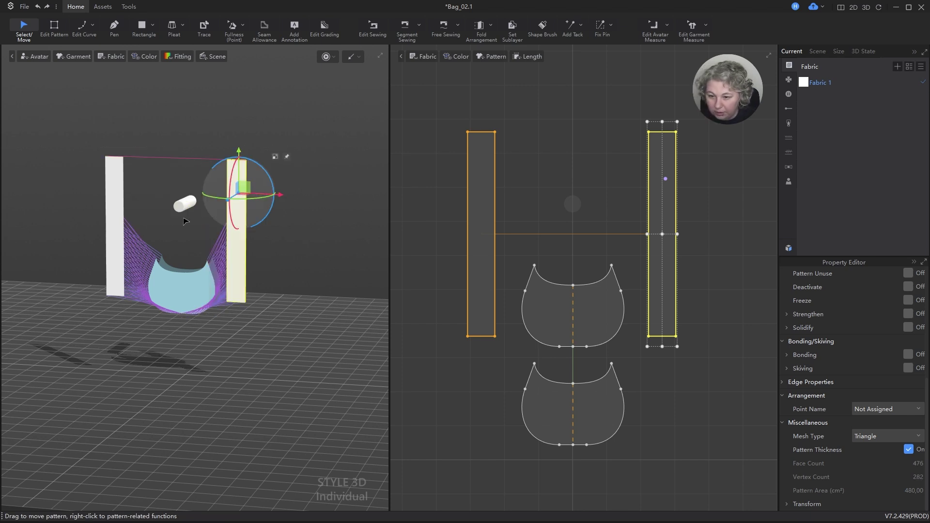
left_click(117, 177, "shift")
key("space")
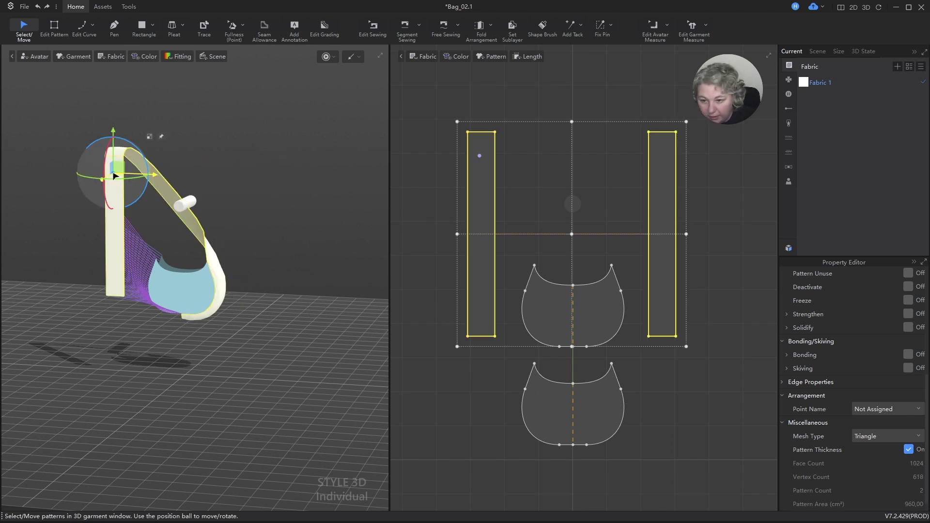
key("ctrl+z")
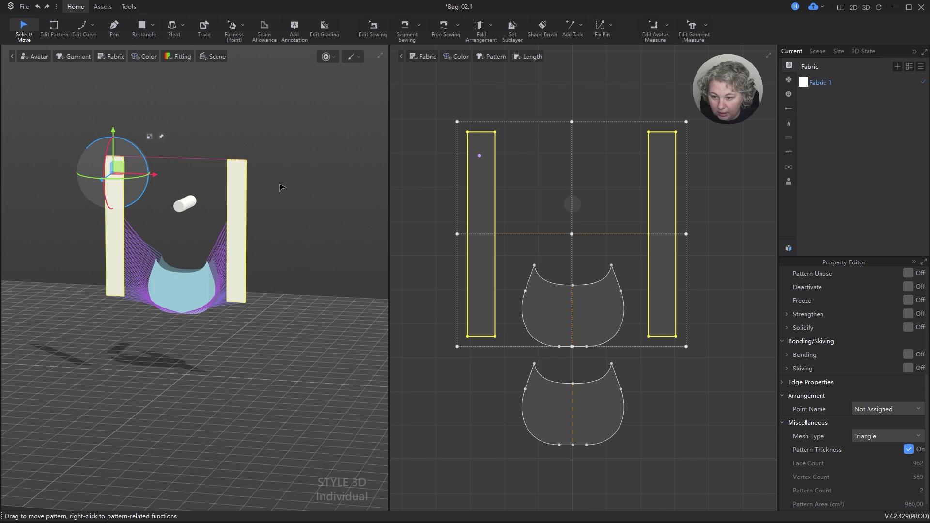
left_click(117, 230)
left_click(304, 166)
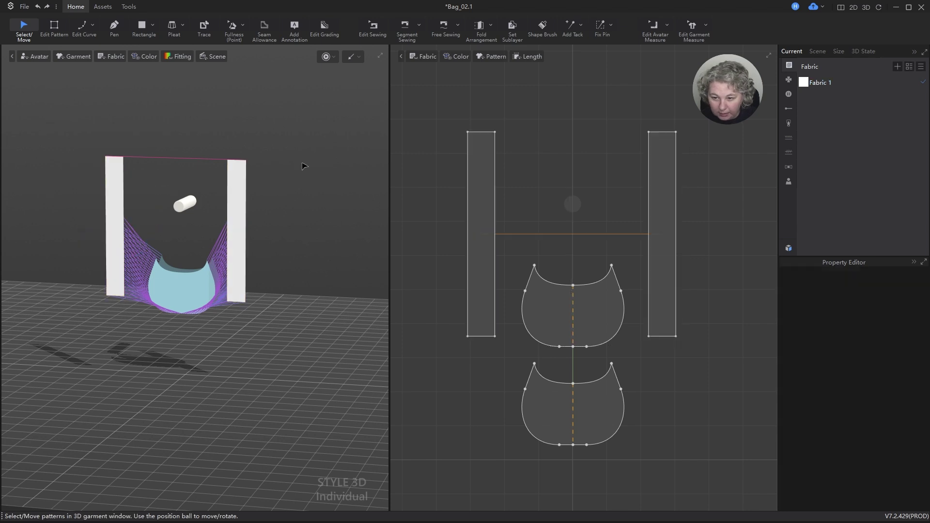
- Pull the left strap and the right strap, one at a time, onto their sewn edges around the bag panels in 3D
left_click(121, 170)
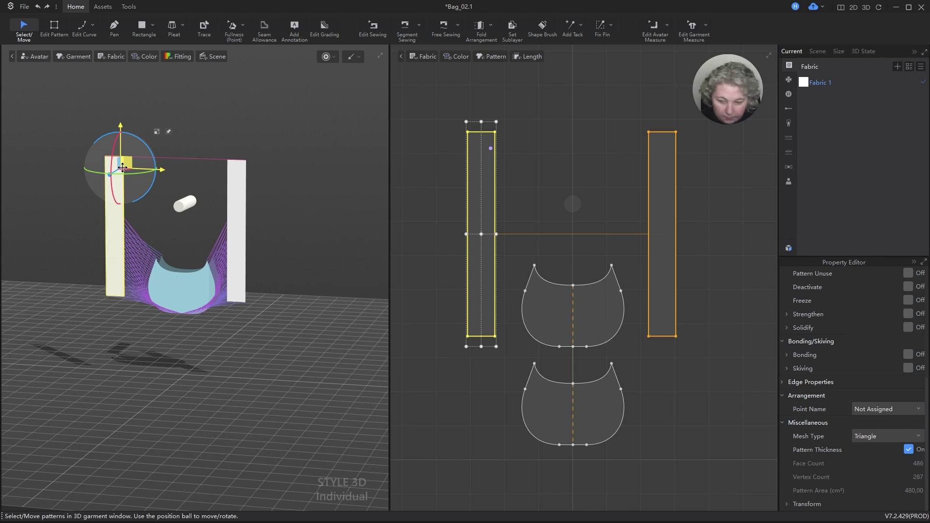
left_click_drag(122, 167, 229, 154)
left_click(243, 261)
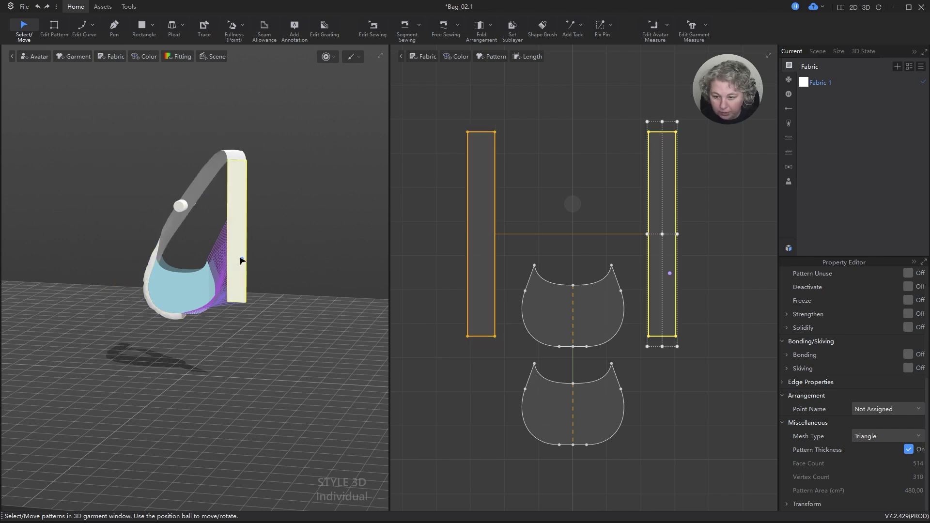
key("space")
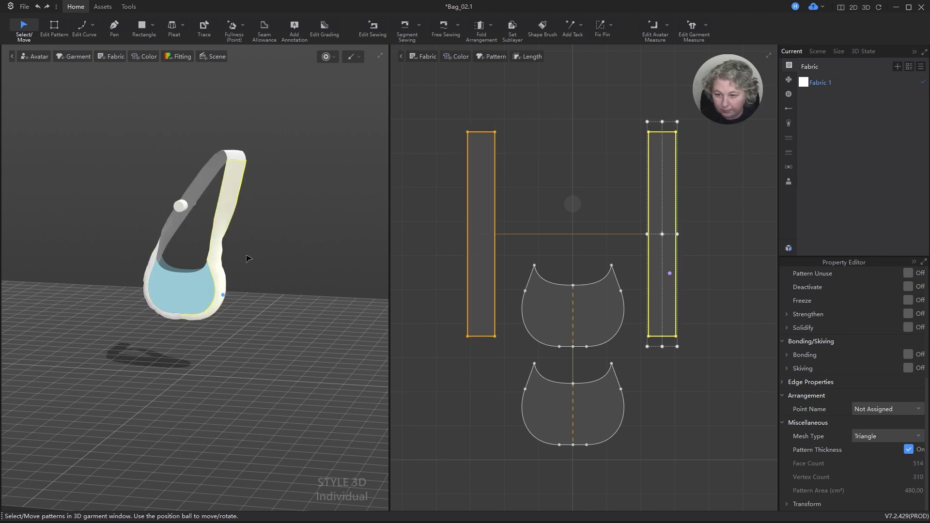
- Select all four seams joining the straps to the two bag panels and set their fold strength to 50 and fold angle to 90
scroll(246, 256, "down", 2)
scroll(216, 218, "up", 5)
right_click_drag(245, 210, 247, 313)
scroll(273, 335, "up", 5)
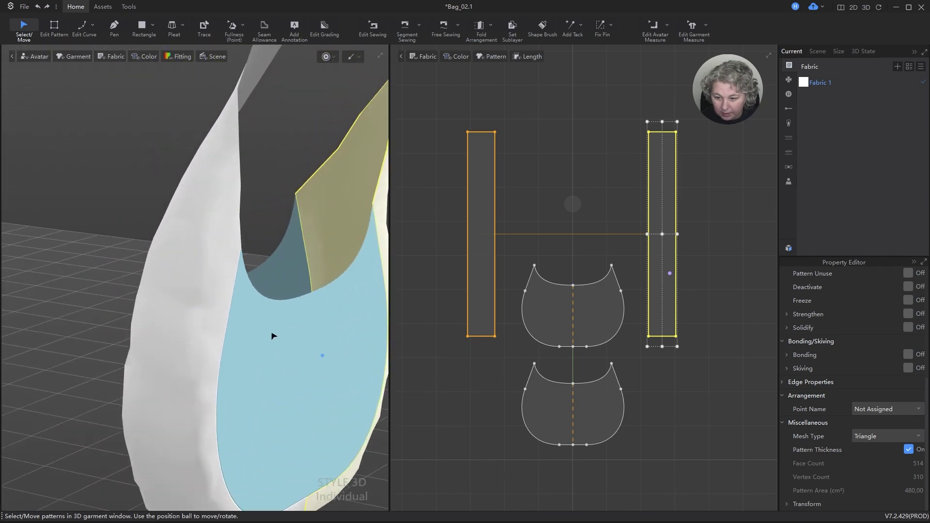
middle_click_drag(287, 338, 208, 199)
key("b")
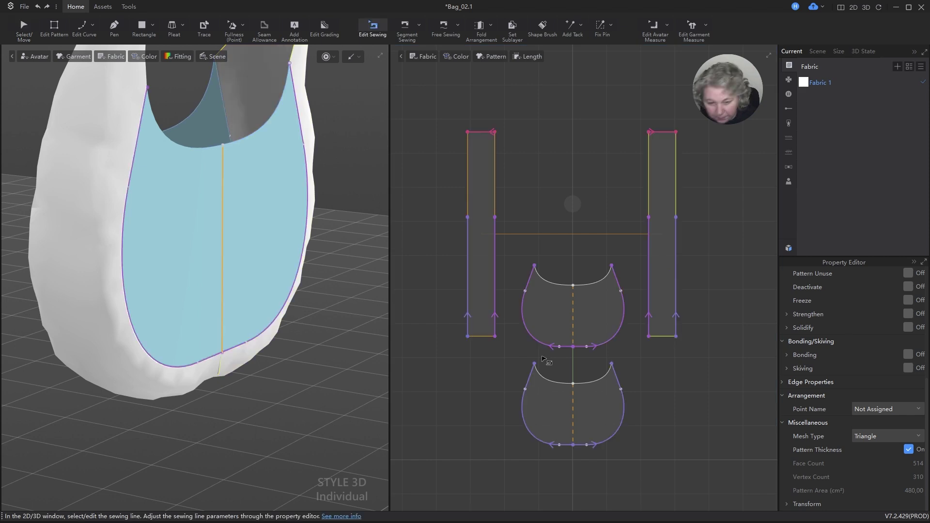
left_click(578, 346)
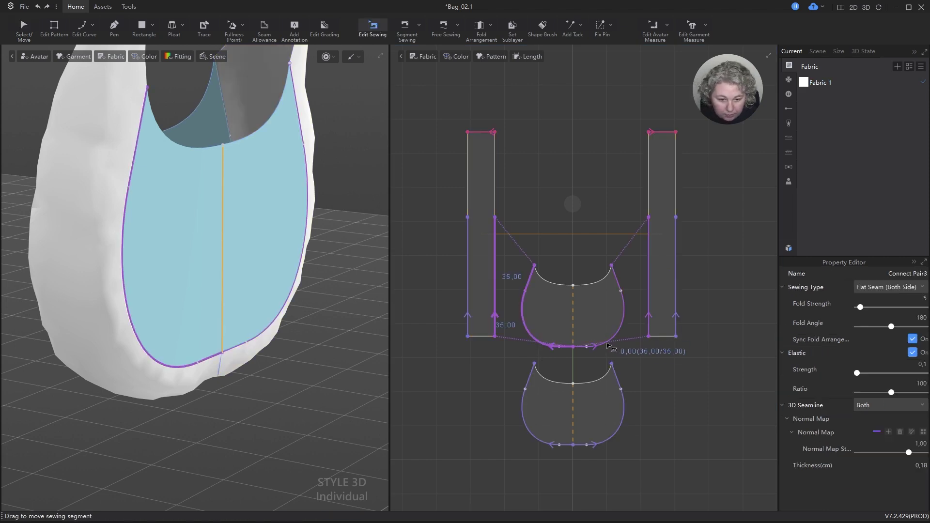
left_click(606, 344, "shift")
left_click(623, 394, "shift")
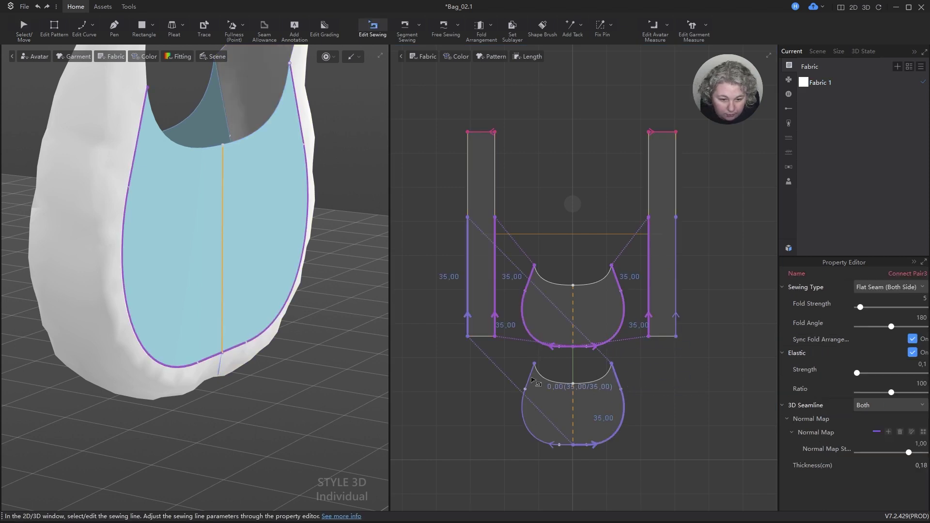
left_click(523, 395, "shift")
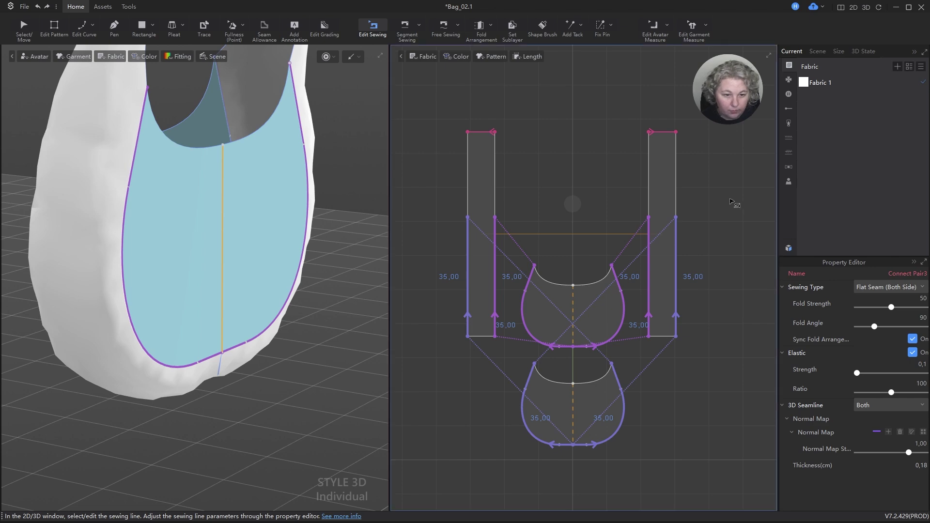
- Select all four pattern pieces and turn on Strengthen for them
key("a")
right_click_drag(260, 262, 302, 240)
key("ctrl+a")
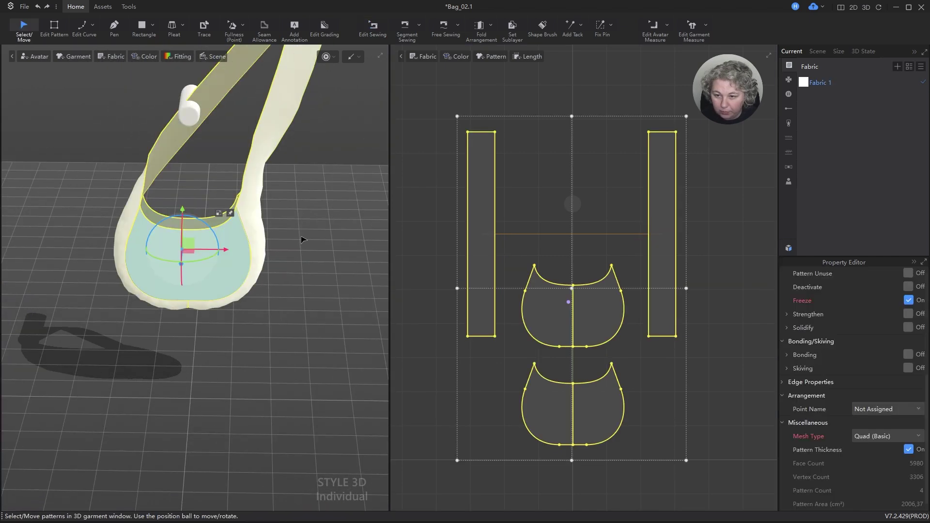
key("ctrl+h")
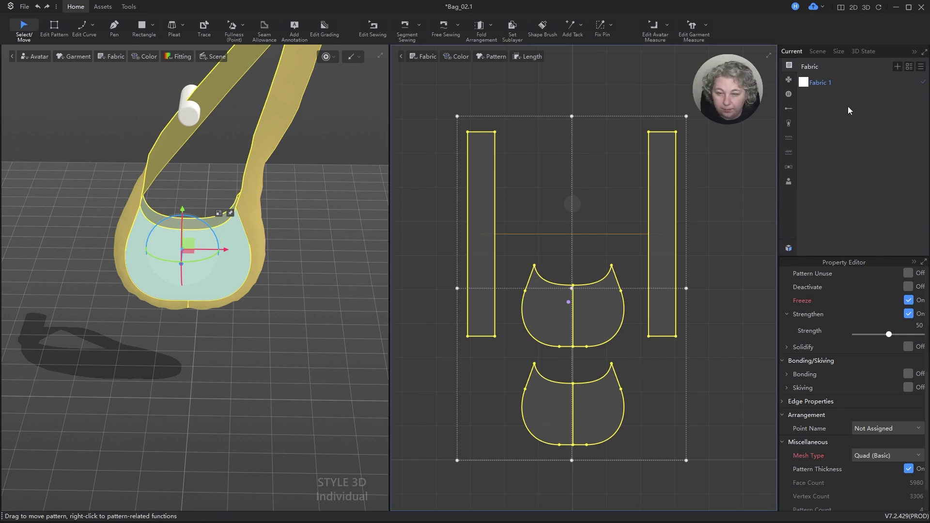
- Set the physical properties preset of Fabric 1 to Cow Leather from the Trims group
left_click(822, 83)
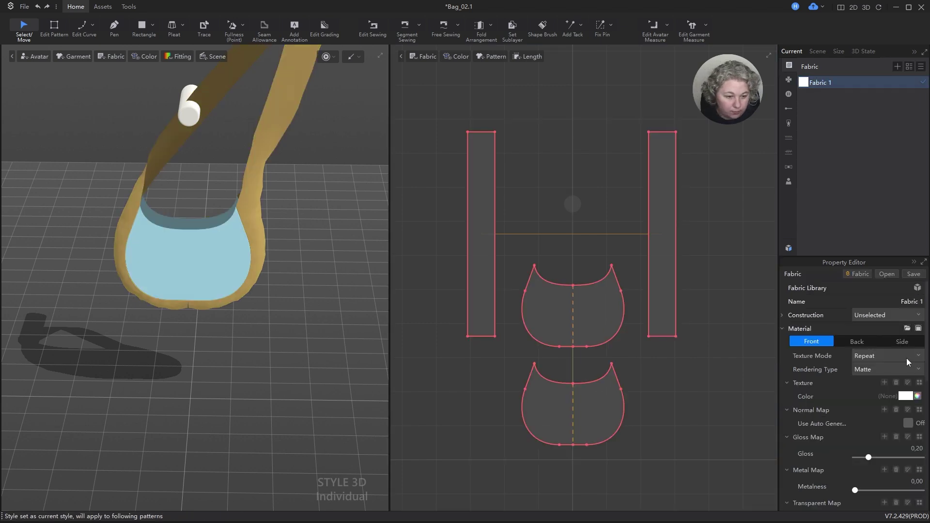
left_click(783, 329)
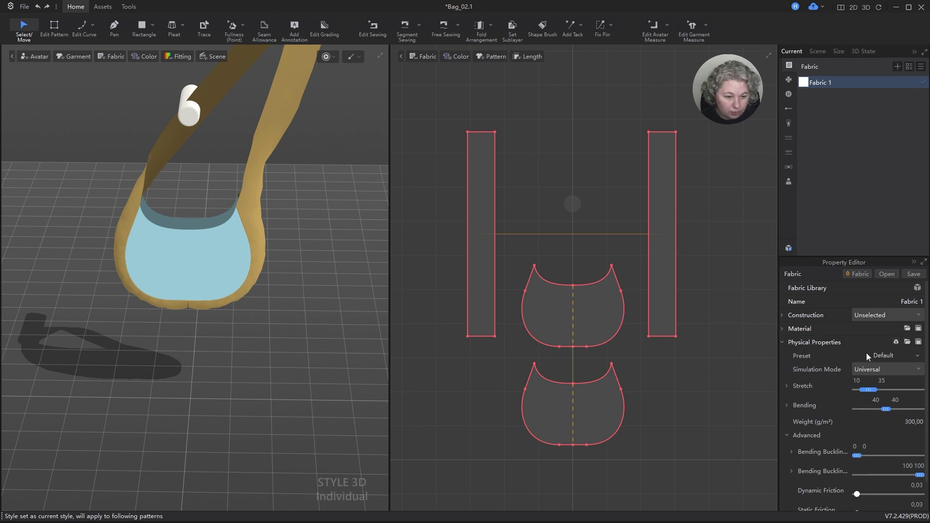
left_click(895, 356)
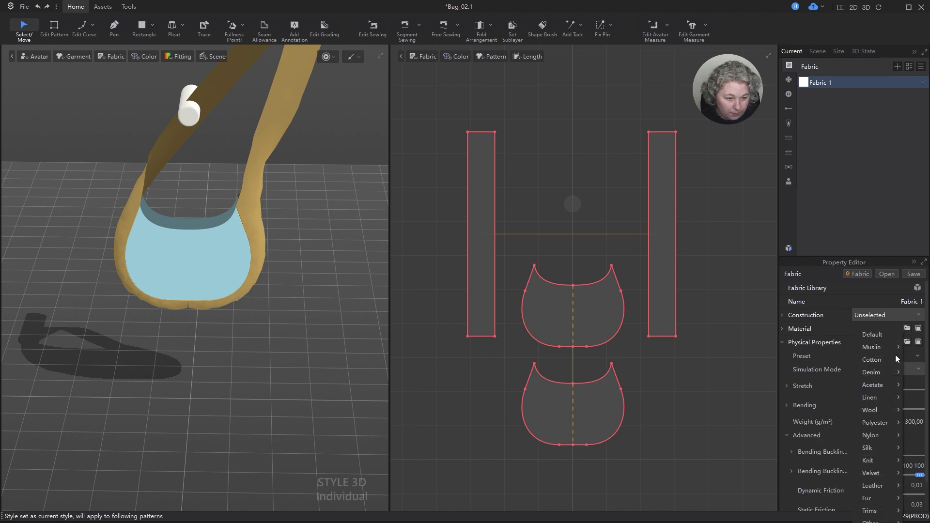
mouse_move(865, 512)
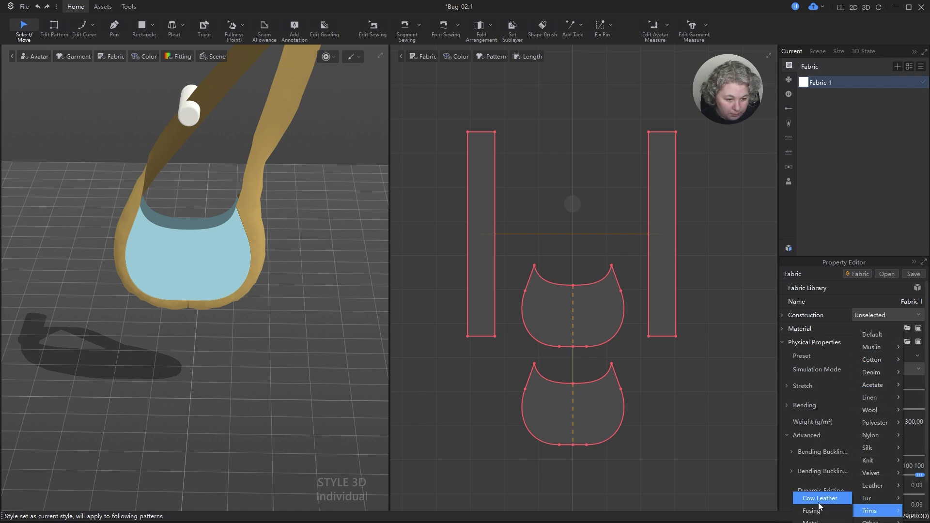
left_click(821, 499)
scroll(273, 254, "down", 5)
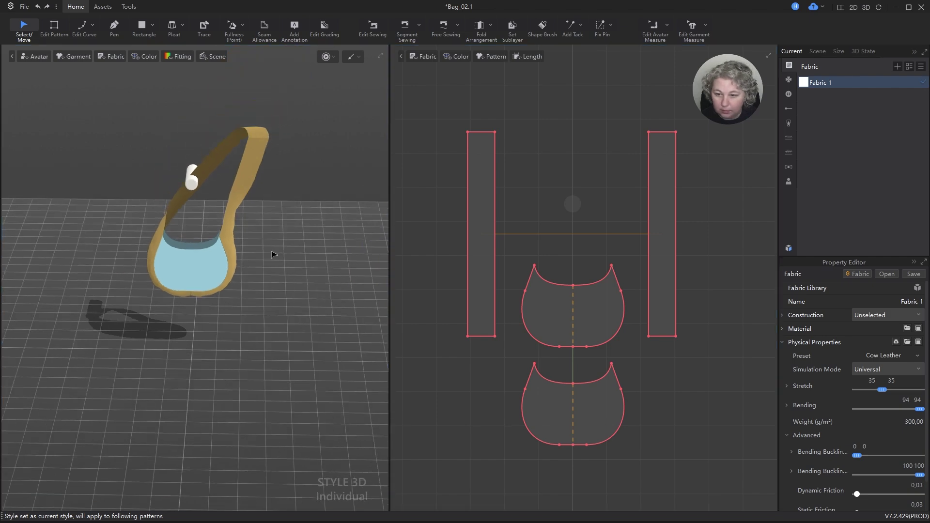
- Simulate and pull the strap over the cylinder in 3D so that the bag hangs from it
scroll(318, 276, "up", 5)
key("space")
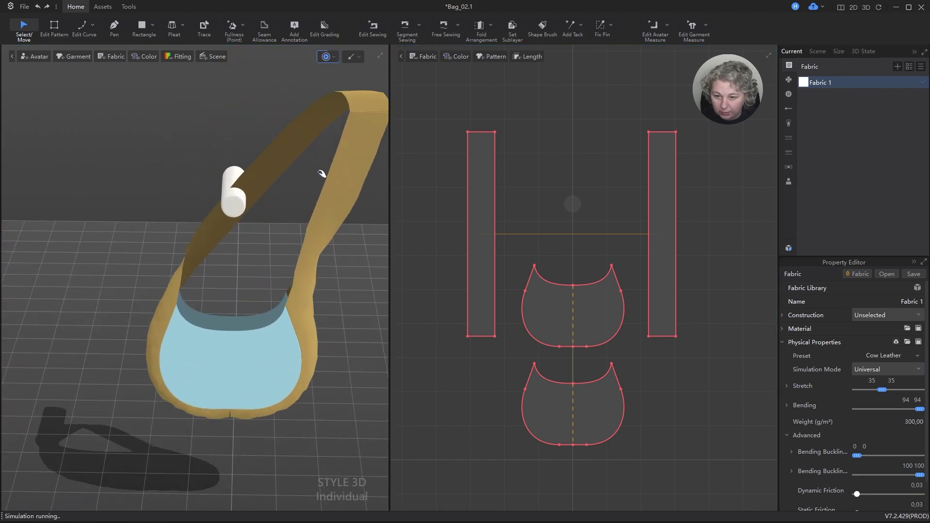
left_click(292, 149)
left_click_drag(294, 136, 239, 126)
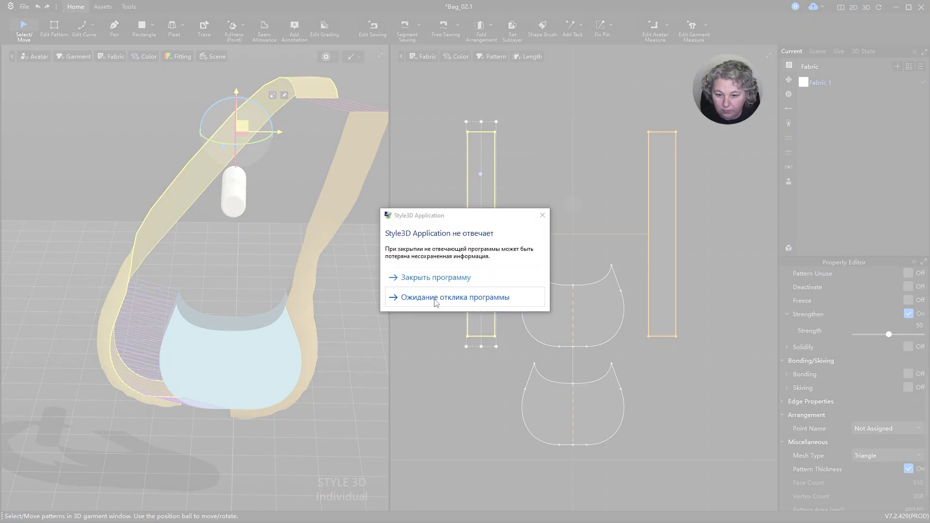
left_click(436, 300)
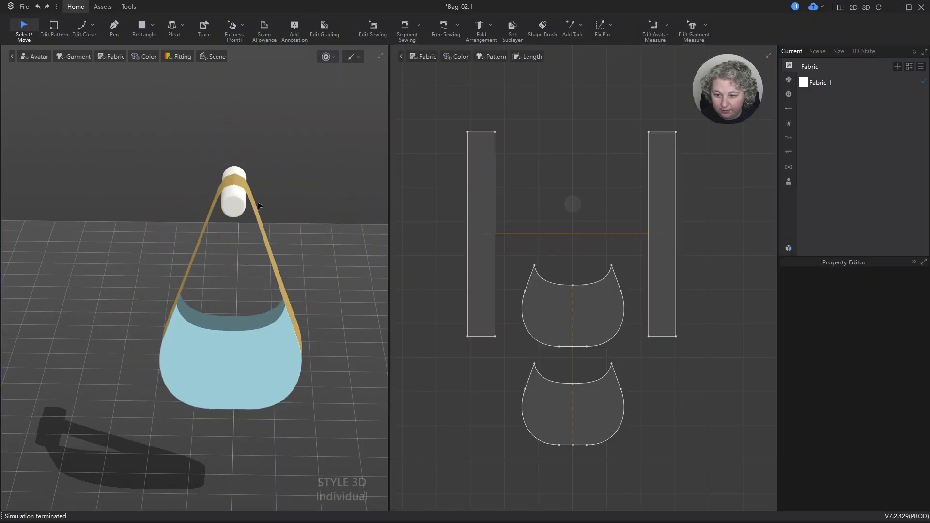
- Lower the particle distance of both straps, set their mesh type to Quad (Basic), and simulate briefly
scroll(260, 206, "up", 4)
right_click_drag(315, 243, 221, 247)
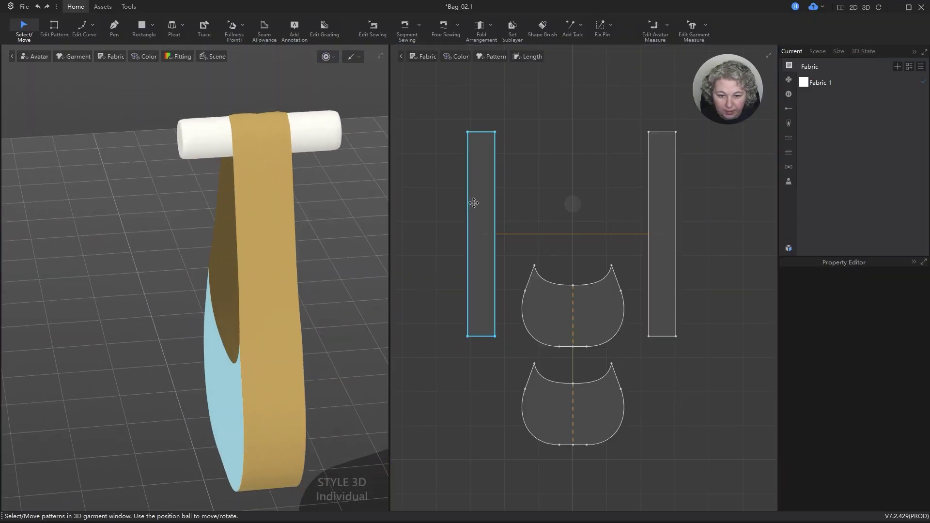
left_click(473, 203)
left_click(658, 168, "shift")
scroll(893, 324, "up", 5)
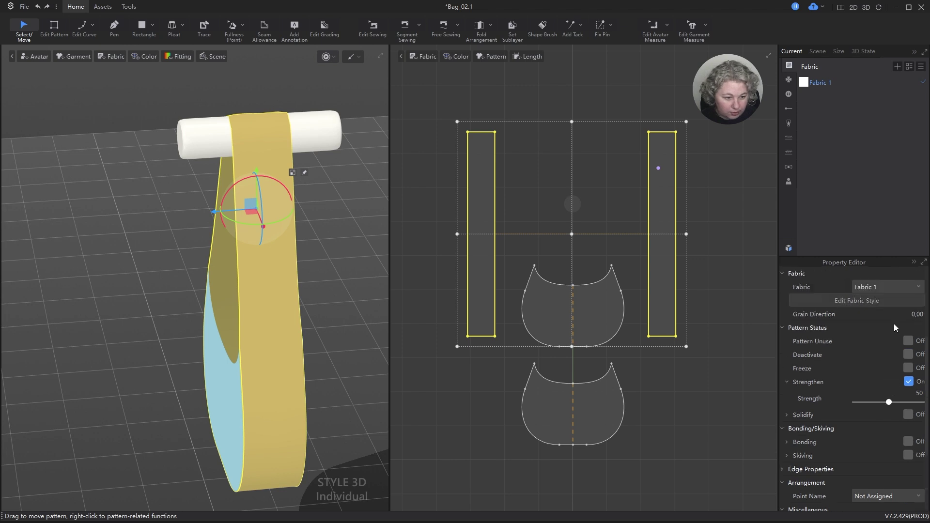
scroll(913, 305, "up", 1)
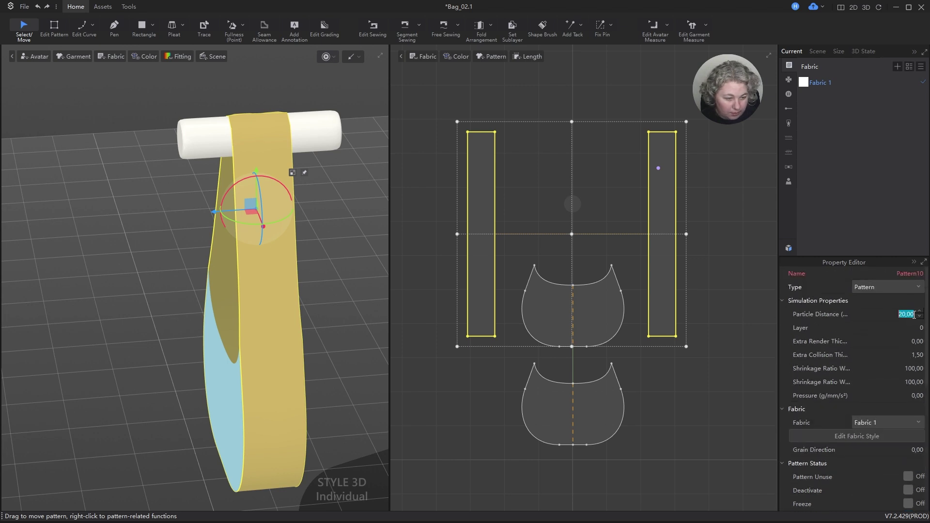
scroll(916, 318, "down", 5)
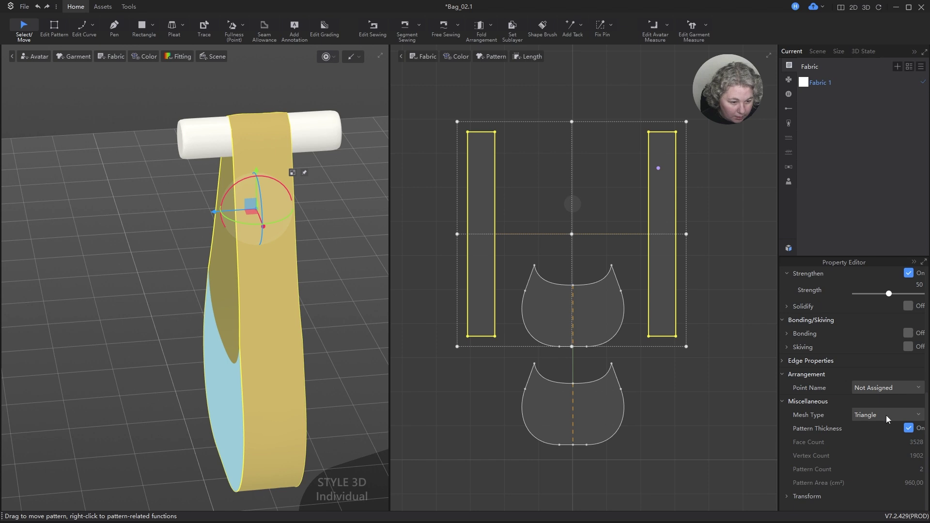
left_click(886, 415)
left_click(875, 437)
key("space")
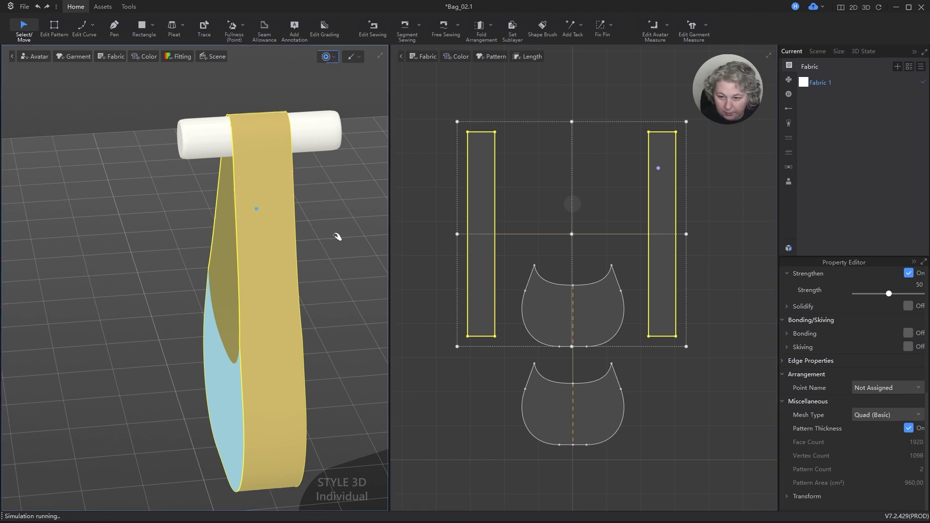
key("space")
- Unfreeze both bag panels and simulate the whole bag hanging on the cylinder
right_click_drag(239, 231, 280, 224)
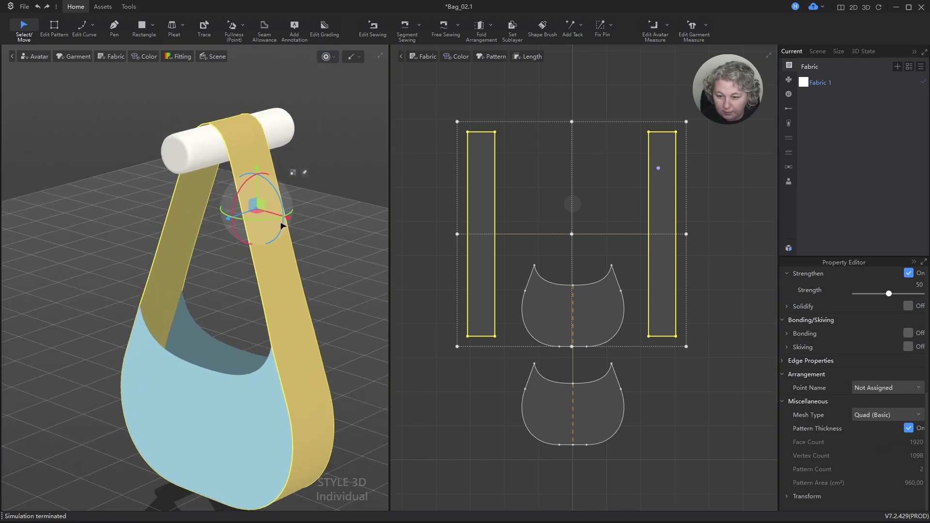
left_click(230, 418)
key("ctrl+k")
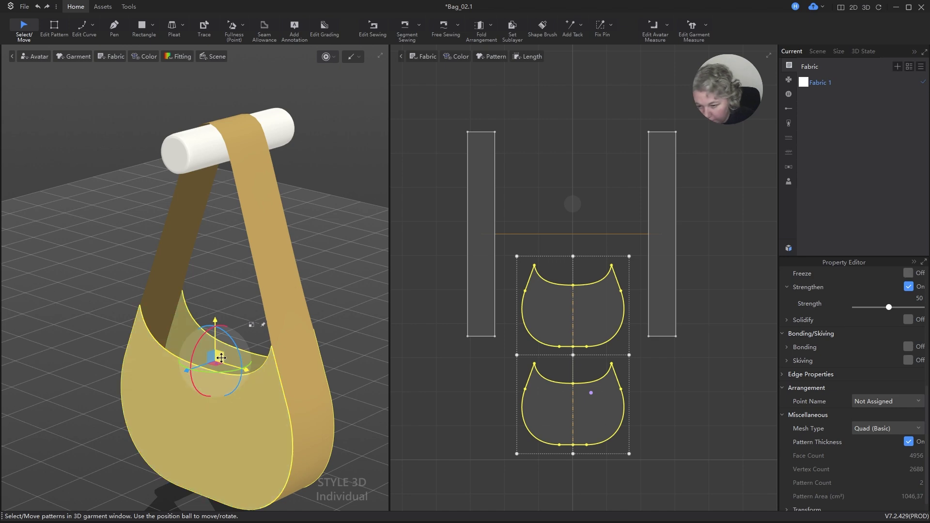
key("space")
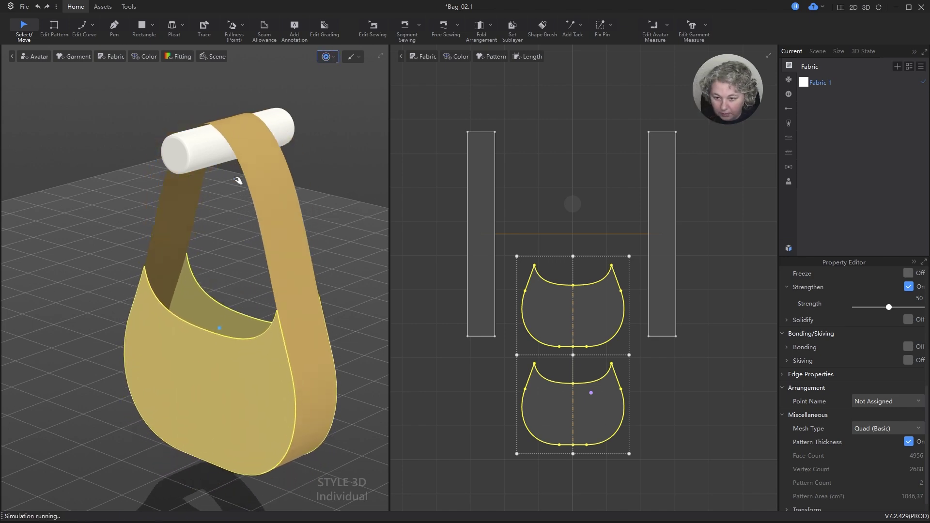
right_click_drag(245, 175, 206, 279)
key("space")
scroll(328, 270, "down", 4)
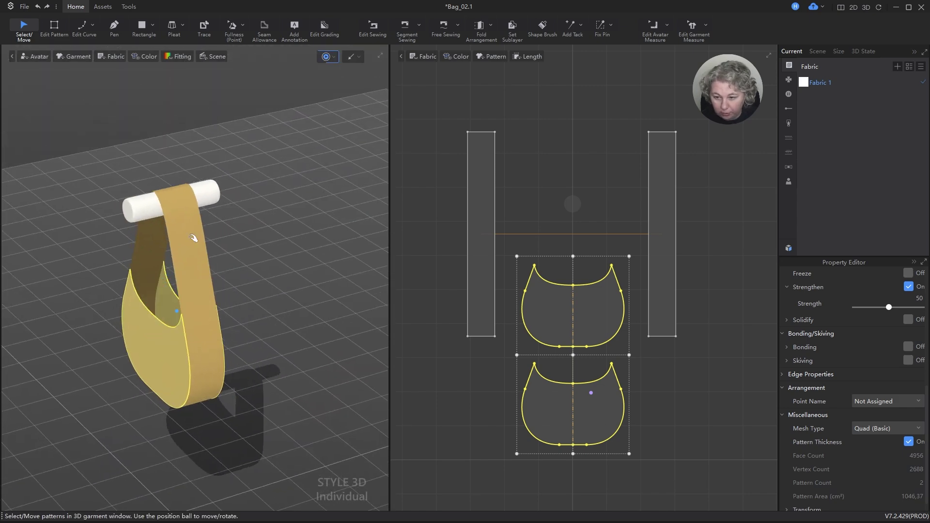
- Select all four pattern pieces and turn off Strengthen while the simulation runs
left_click(109, 59)
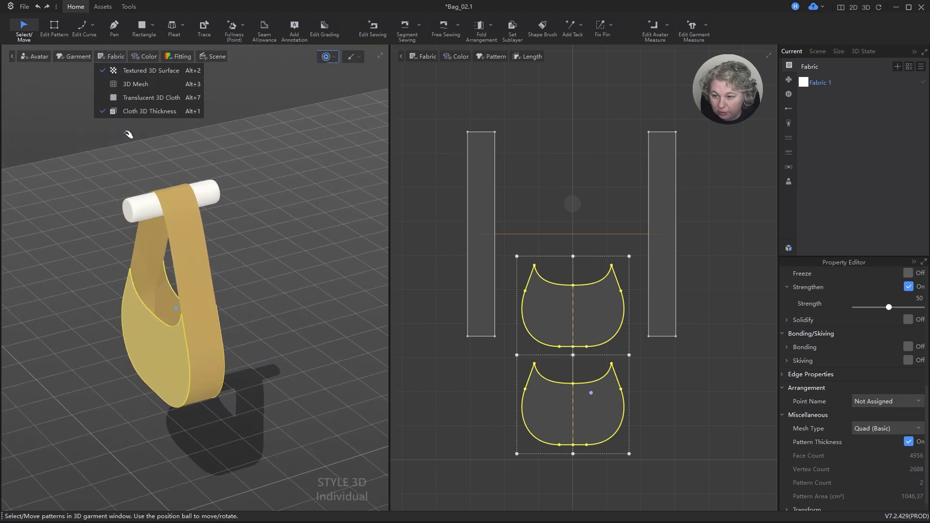
scroll(208, 218, "up", 6)
key("ctrl+a")
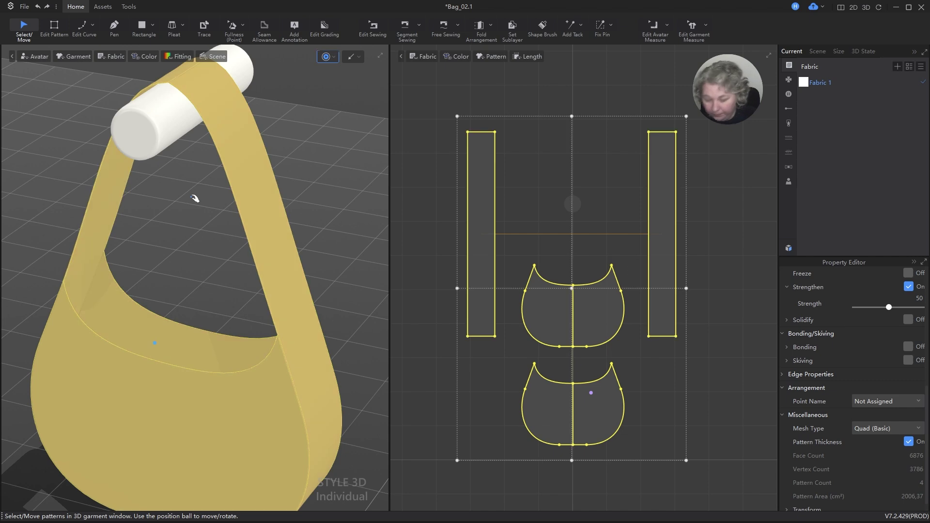
scroll(209, 185, "down", 5)
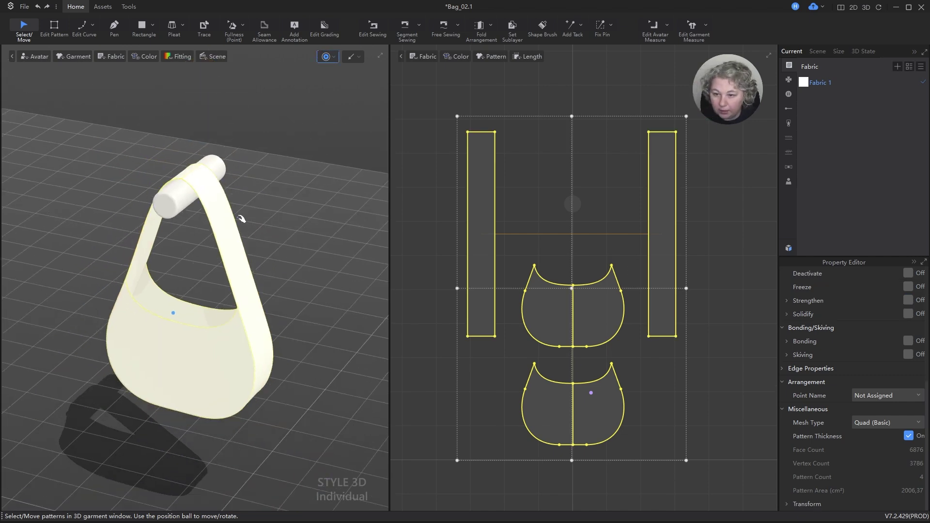
right_click_drag(301, 208, 295, 180)
left_click(294, 179)
- Examine the simulated bag from several sides and compare its strap with the ends of the left strap piece in 2D
right_click_drag(194, 238, 239, 264)
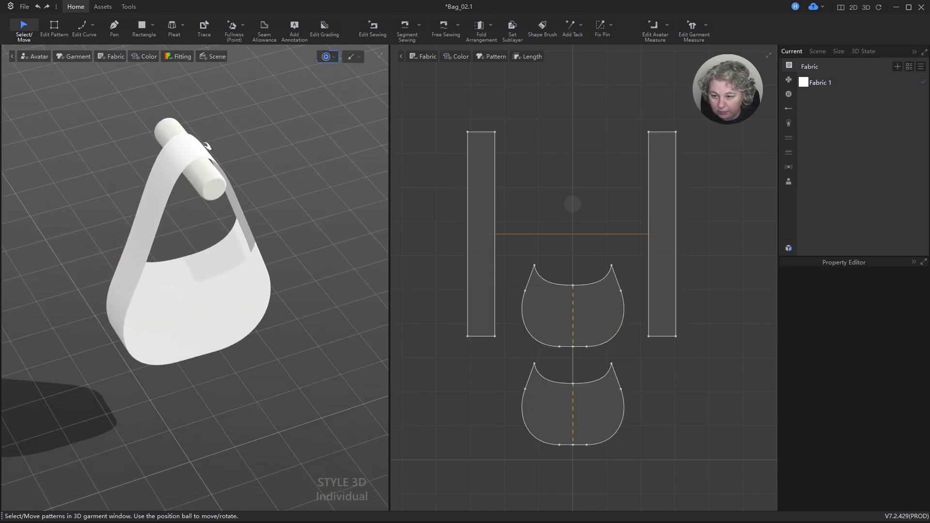
right_click_drag(208, 205, 394, 277)
scroll(496, 351, "up", 4)
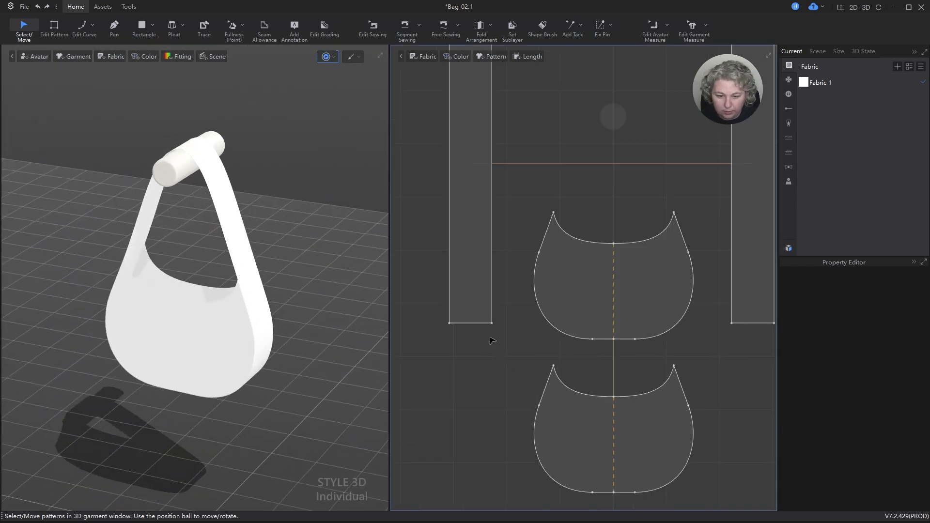
key("z")
left_click(470, 321)
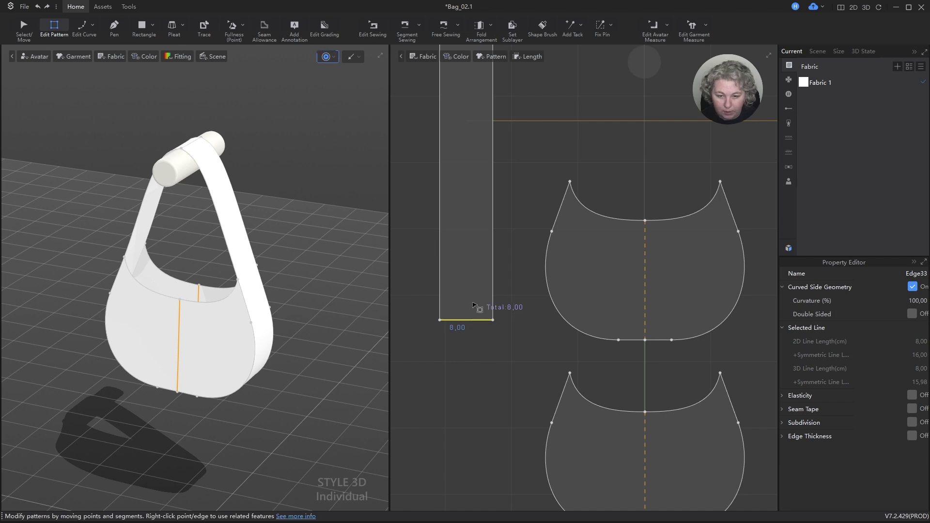
scroll(264, 248, "up", 6)
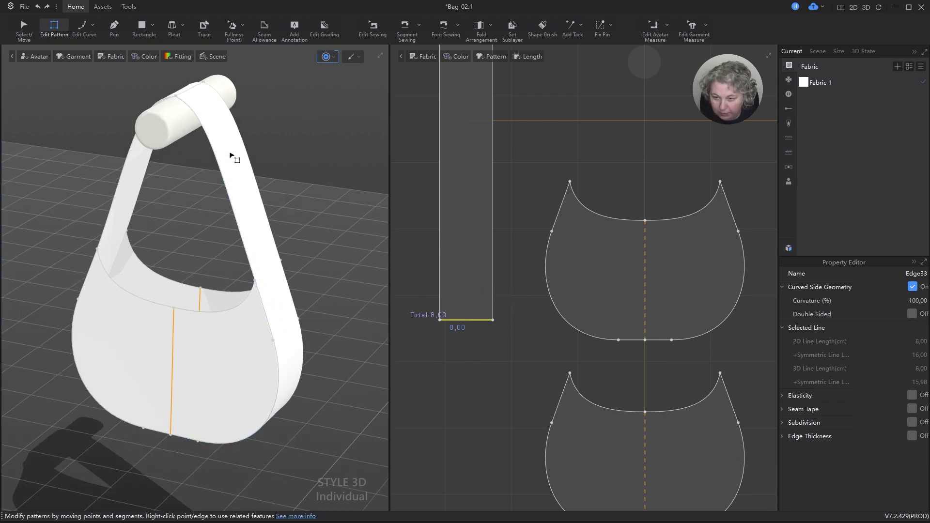
right_click_drag(265, 248, 178, 215)
scroll(502, 330, "down", 9)
scroll(487, 250, "up", 6)
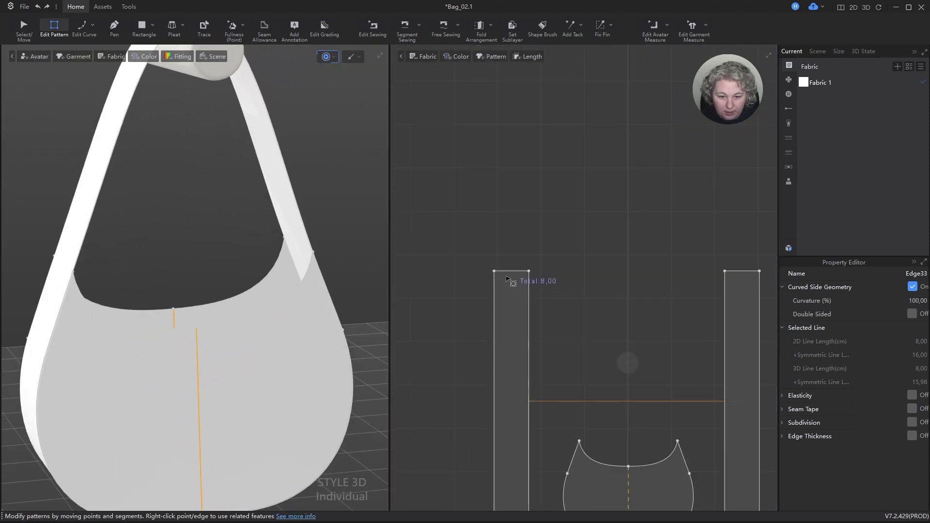
scroll(266, 251, "down", 5)
right_click_drag(224, 259, 270, 266)
scroll(529, 240, "down", 7)
scroll(541, 289, "up", 7)
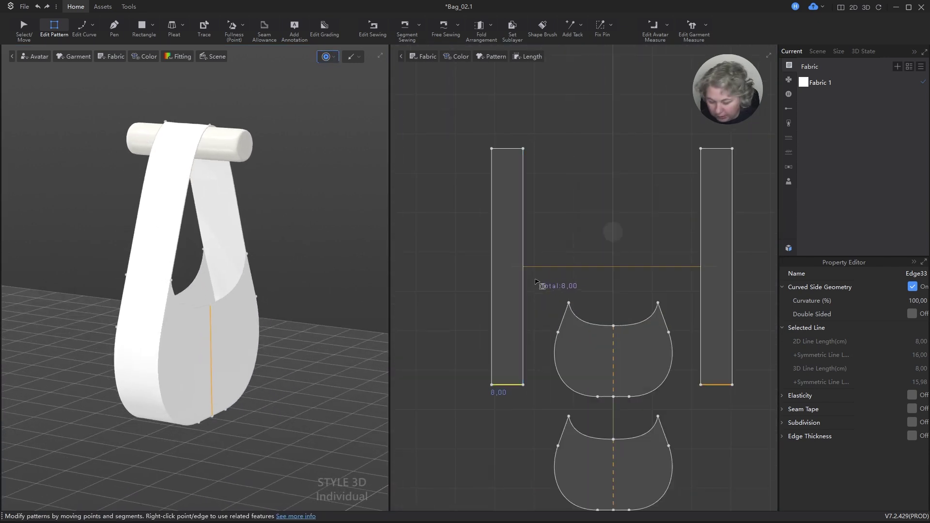
- Add a point on each long edge of the left strap at the seam ends, 35 cm above the lower corners
key("x")
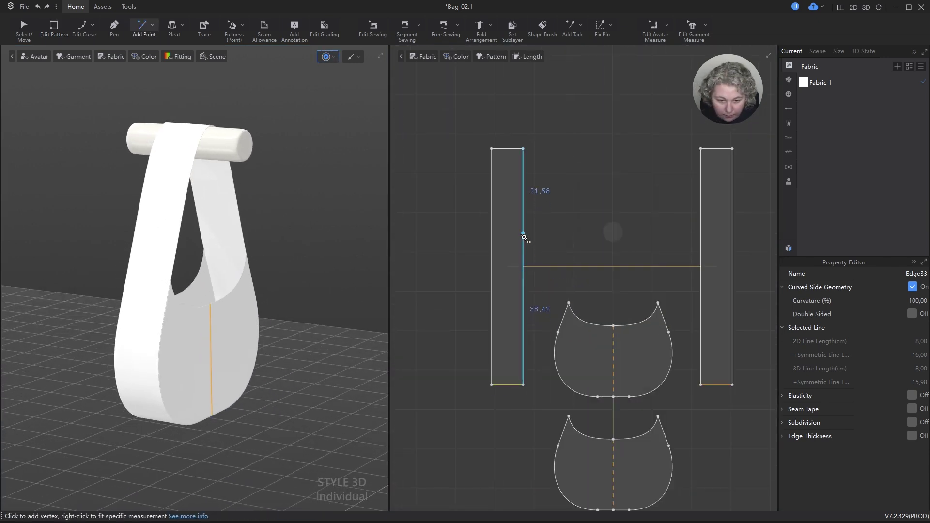
key("b")
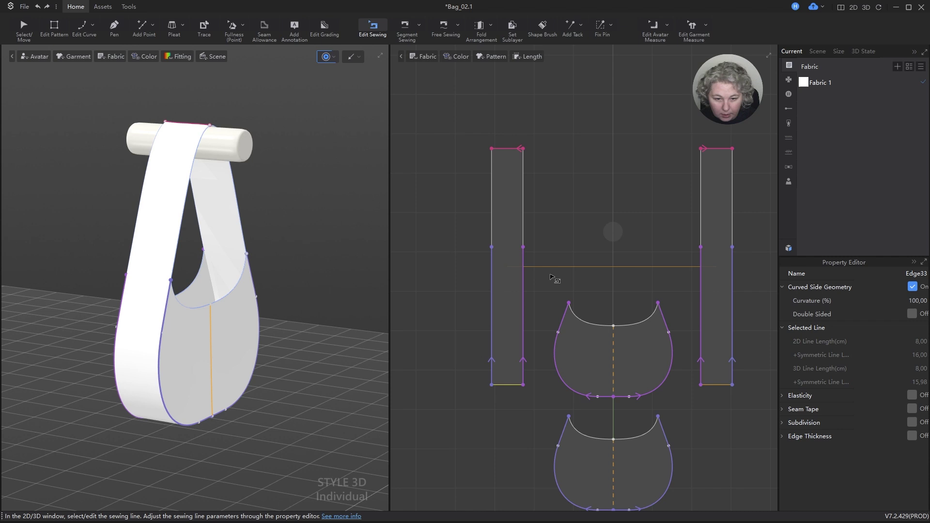
key("x")
left_click(523, 248)
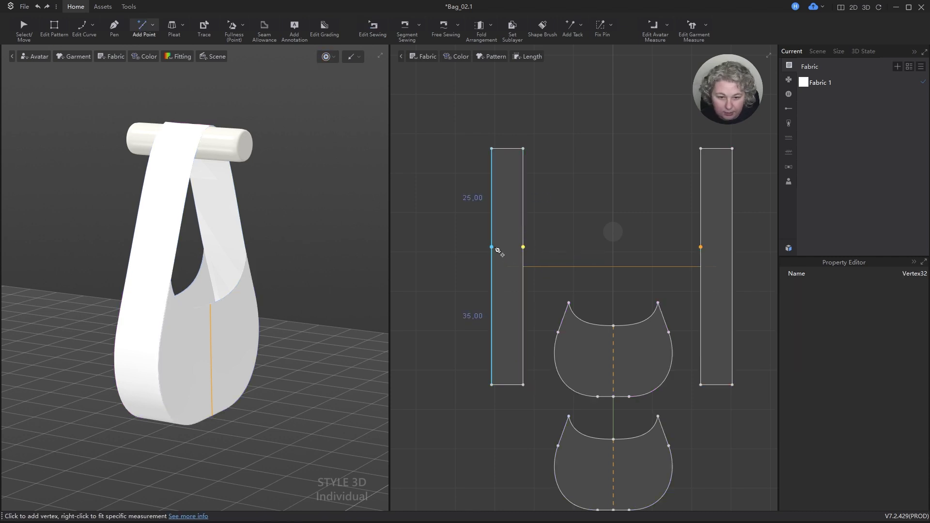
right_click_drag(249, 266, 206, 278)
- Delete the two added points from the long edges of the left strap
key("z")
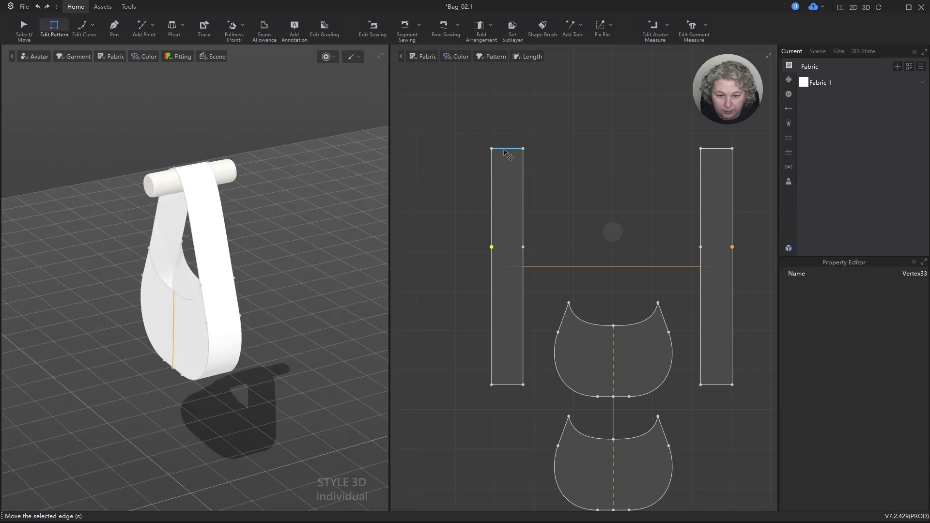
scroll(506, 150, "up", 5)
scroll(507, 145, "down", 3)
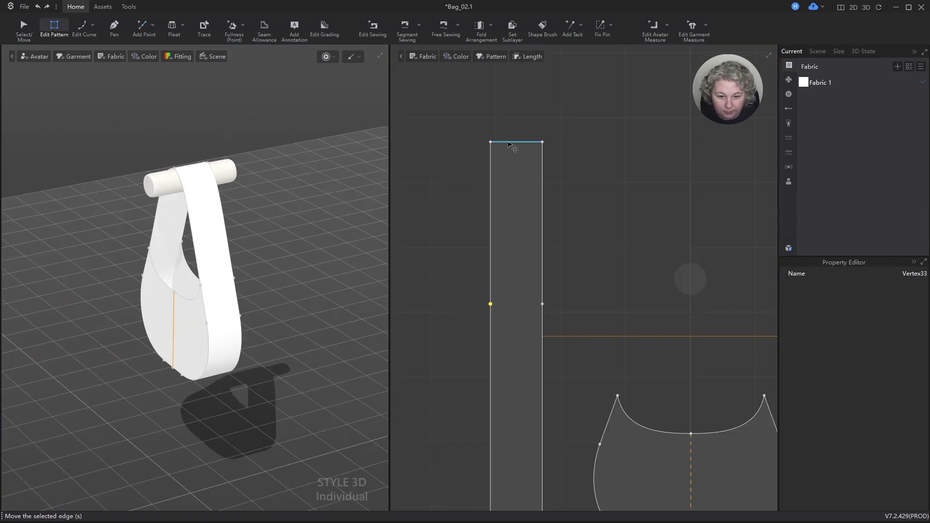
scroll(503, 210, "down", 2)
left_click_drag(468, 263, 561, 293)
key("Delete")
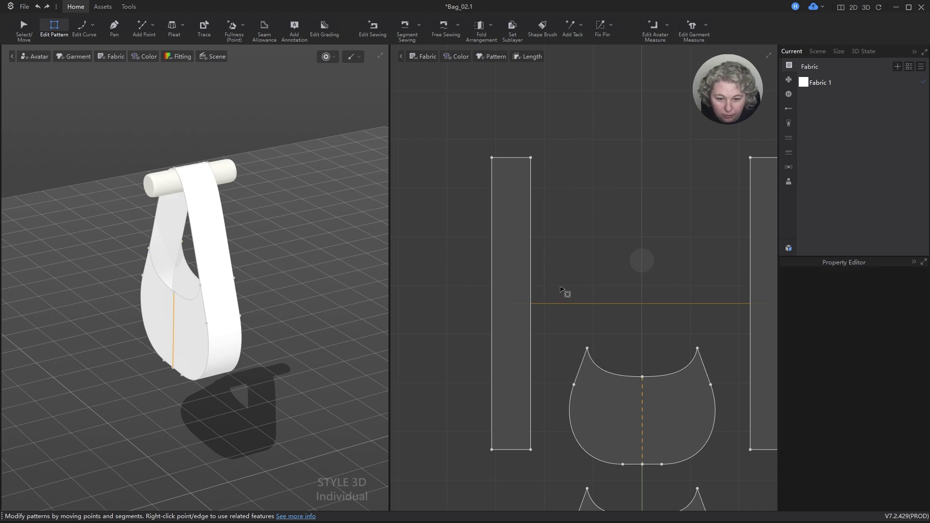
- Set the length of the left strap's upper short edge to 4 cm, changing it equally in both directions
right_click(510, 159)
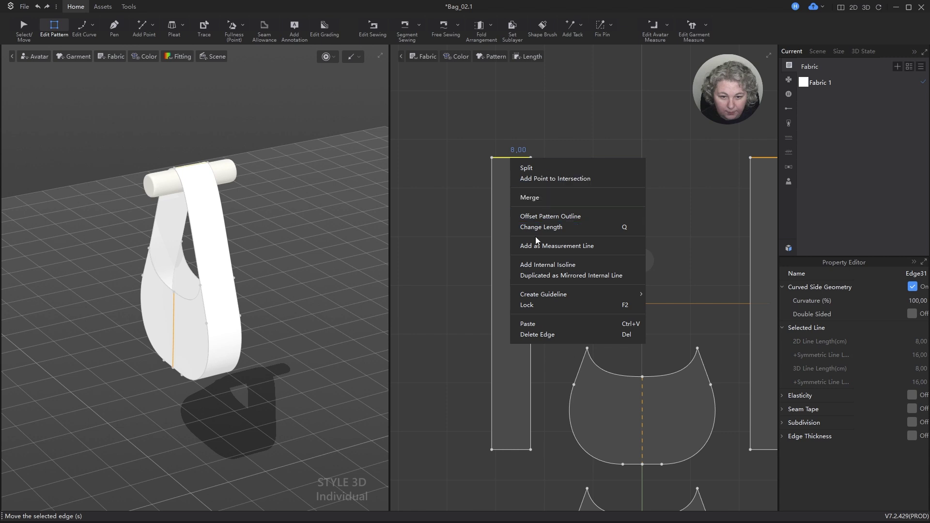
key("q")
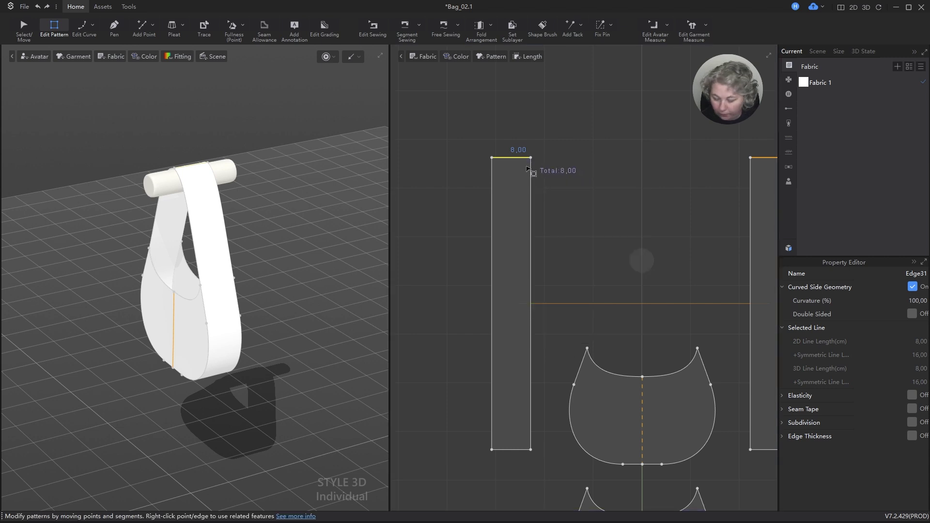
left_click(526, 167)
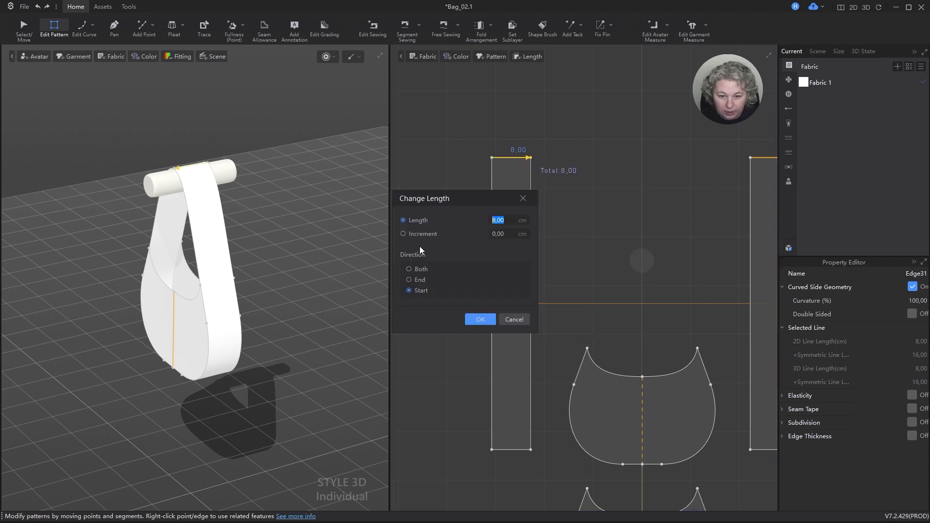
left_click(409, 280)
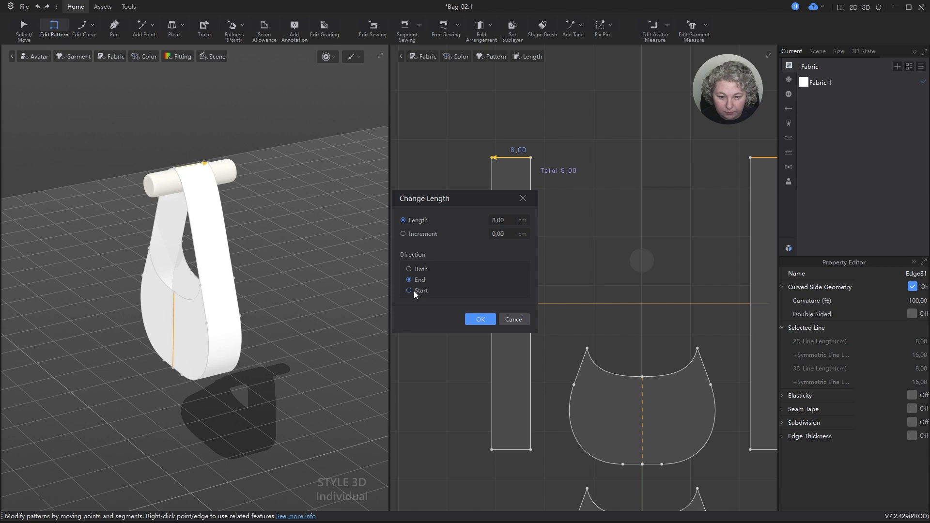
left_click(418, 269)
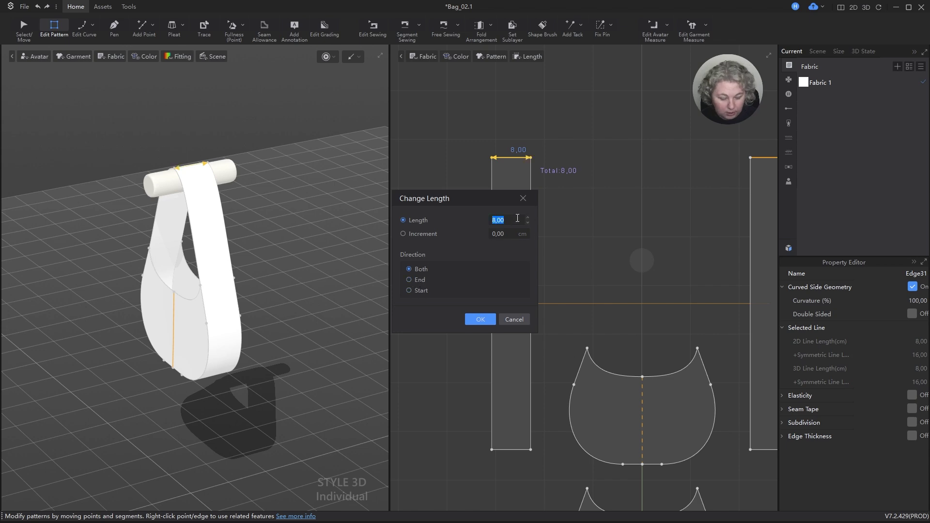
type("4")
left_click(480, 319)
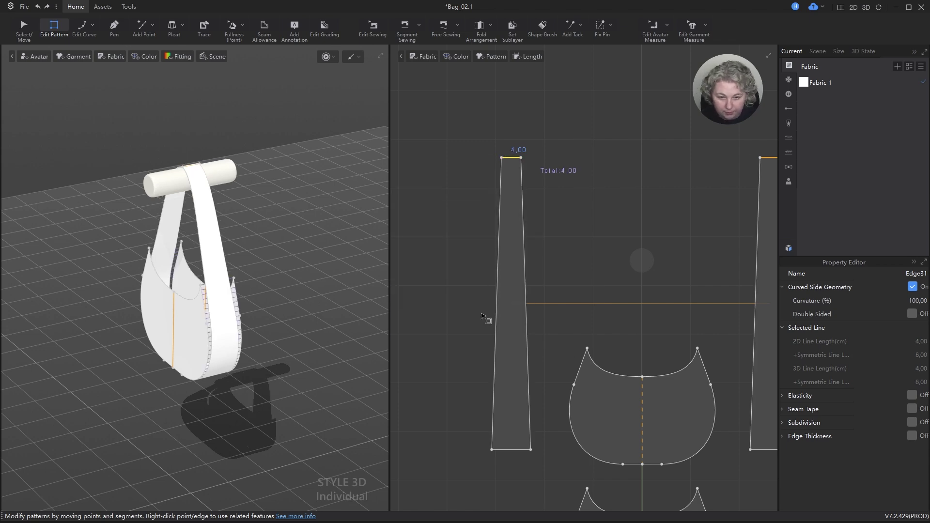
- Simulate the bag on the cylinder with the tapered strap pieces
key("2")
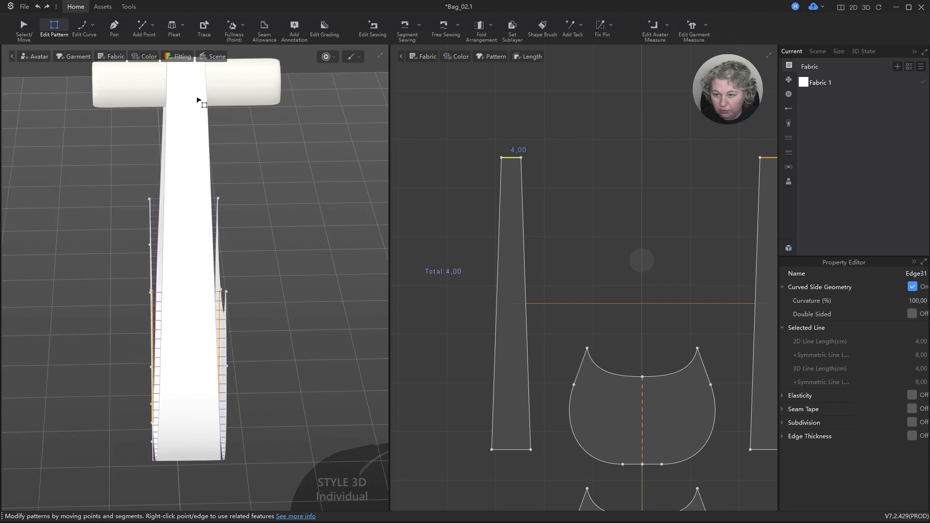
key("space")
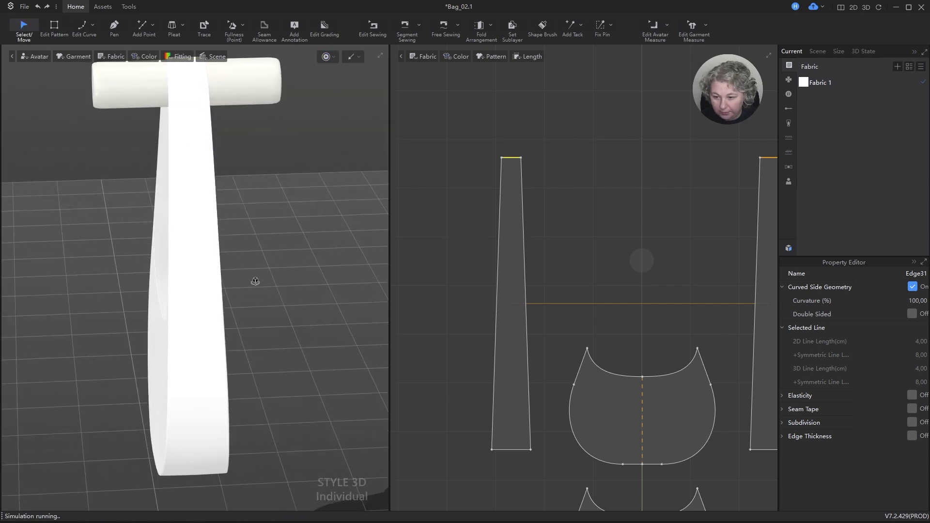
right_click_drag(252, 298, 249, 326)
scroll(301, 288, "down", 3)
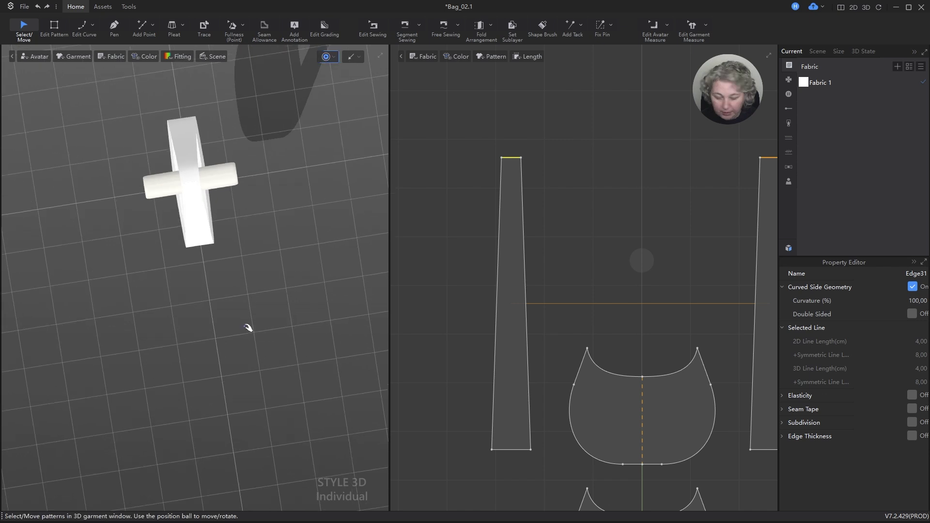
- Examine the joins between the two strap pieces over the cylinder and on the underside of the bag
scroll(247, 328, "up", 5)
scroll(215, 190, "down", 6)
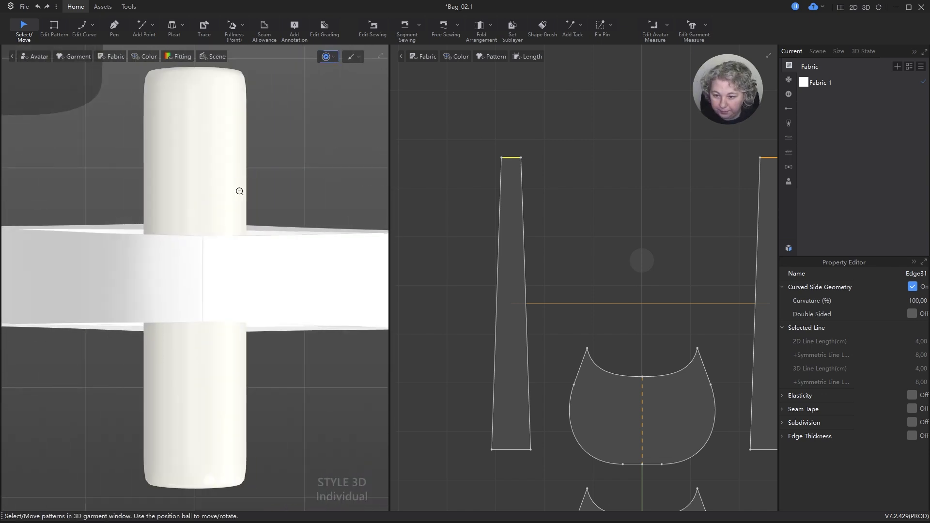
scroll(232, 273, "up", 2)
scroll(261, 280, "up", 2)
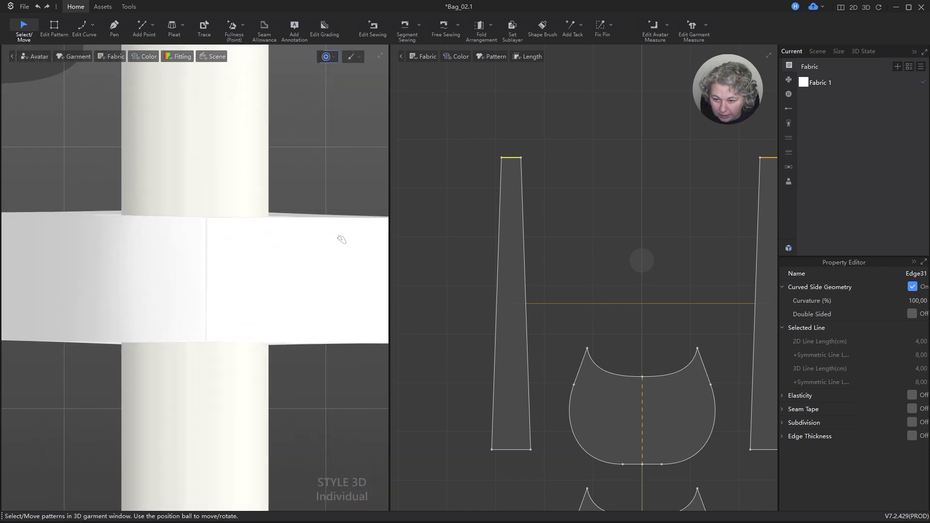
left_click(342, 239)
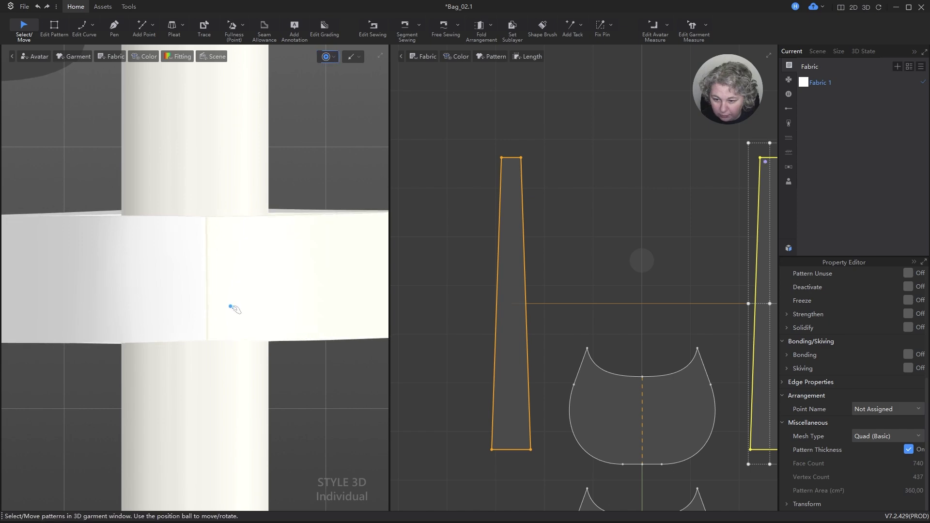
scroll(233, 302, "down", 5)
right_click_drag(236, 252, 261, 231)
scroll(260, 281, "down", 5)
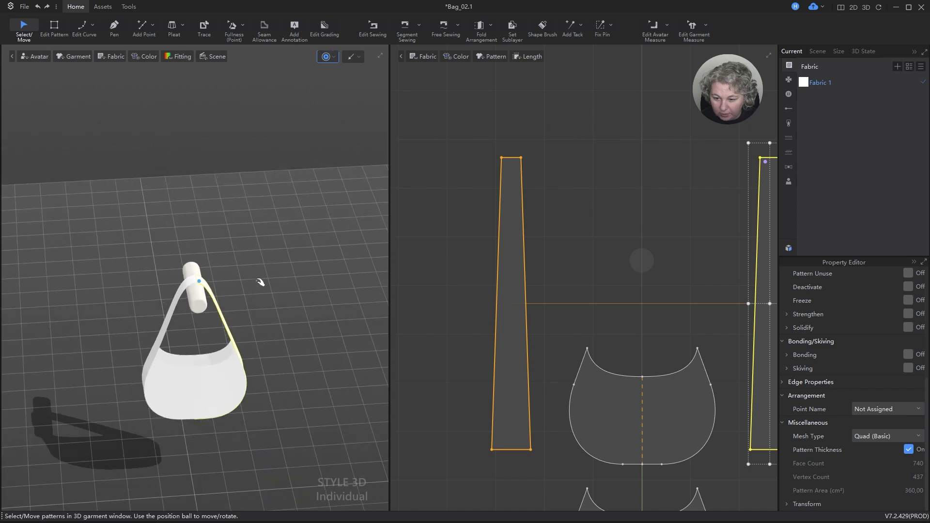
middle_click_drag(260, 282, 280, 160)
right_click_drag(281, 160, 257, 96)
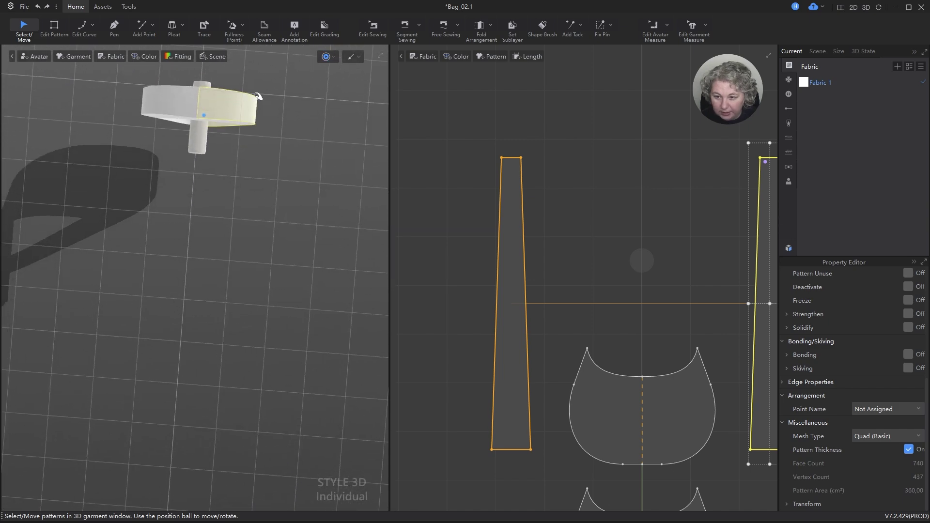
scroll(211, 104, "up", 5)
middle_click_drag(212, 104, 233, 403)
scroll(326, 236, "up", 5)
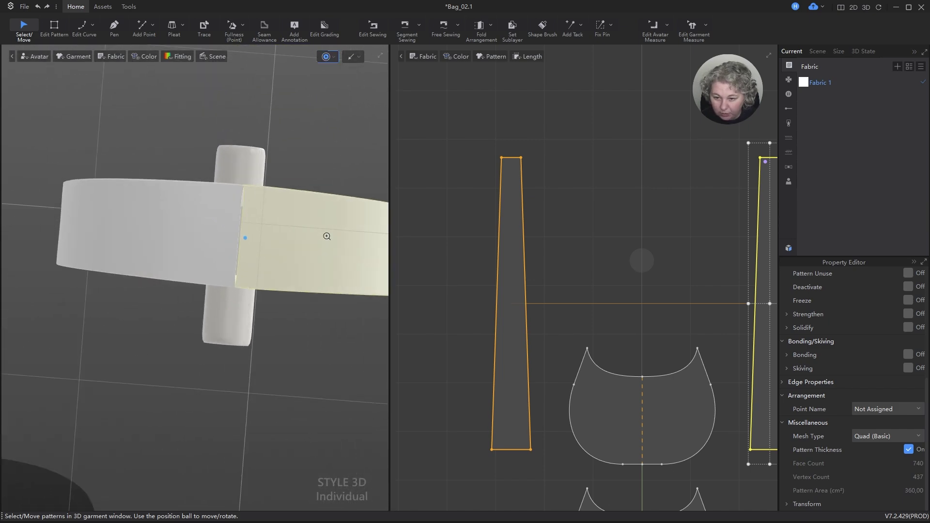
right_click_drag(247, 181, 208, 215)
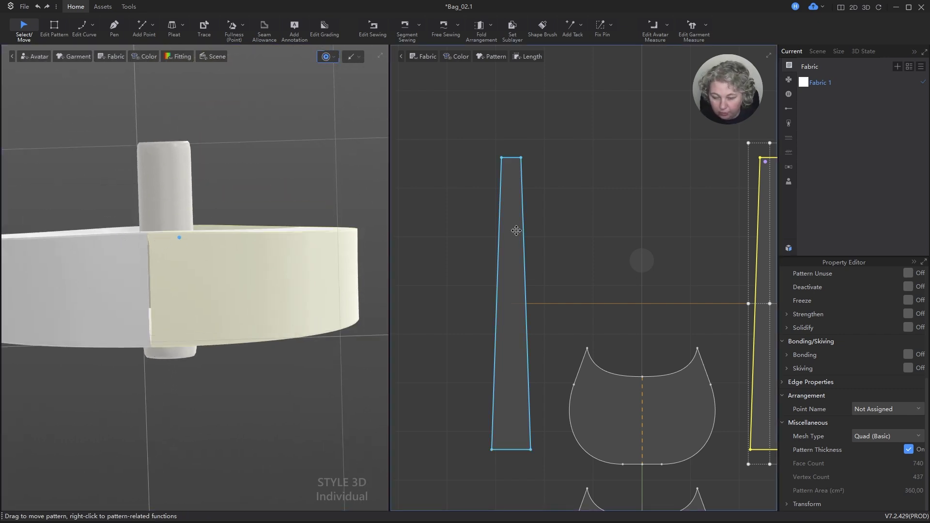
- Sew the lower short edges of the two strap pieces together and simulate the closed bag base
scroll(516, 230, "down", 4)
scroll(548, 292, "up", 4)
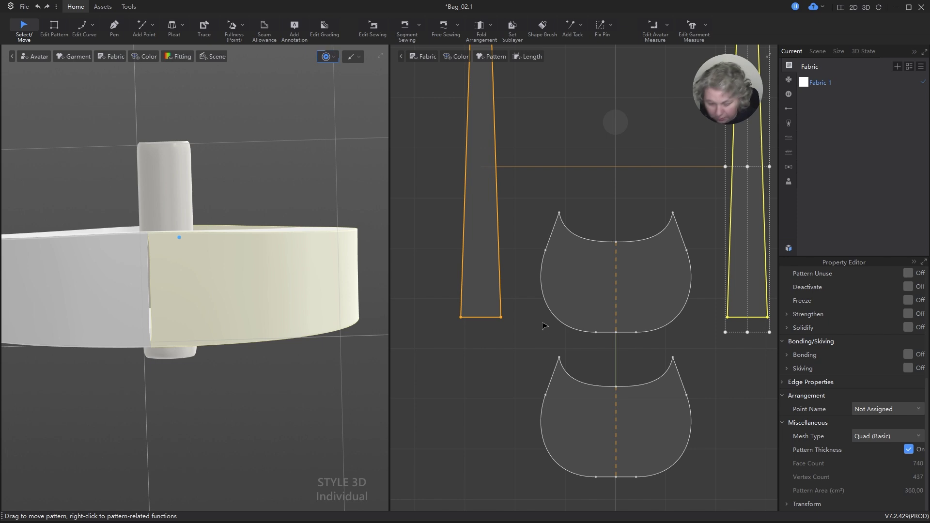
key("n")
left_click(484, 318)
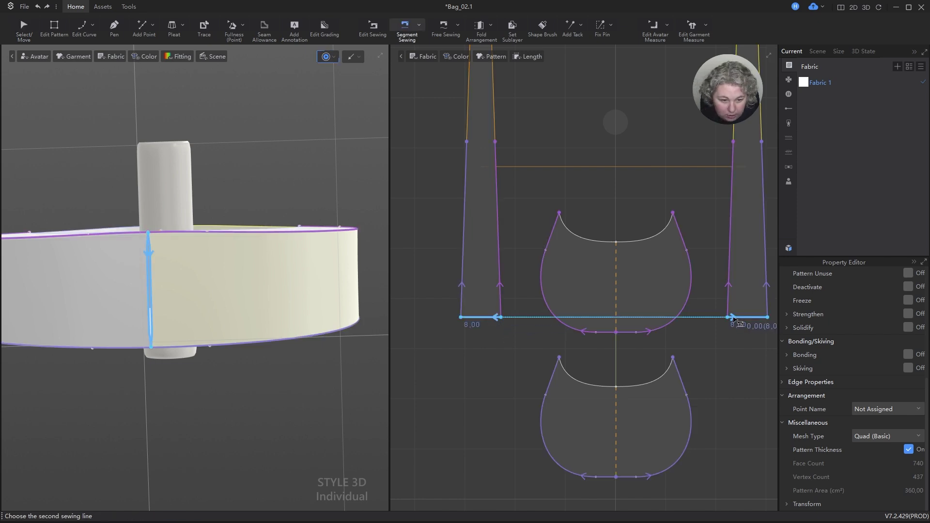
left_click(733, 320)
key("space")
scroll(284, 249, "down", 5)
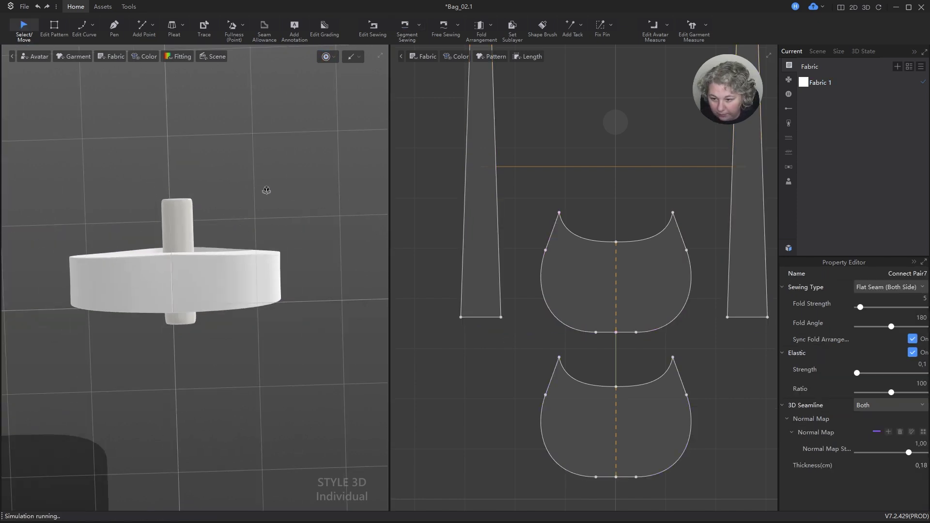
mouse_move(266, 190)
right_mouse_down()
mouse_move(264, 214)
mouse_move(265, 180)
right_mouse_up()
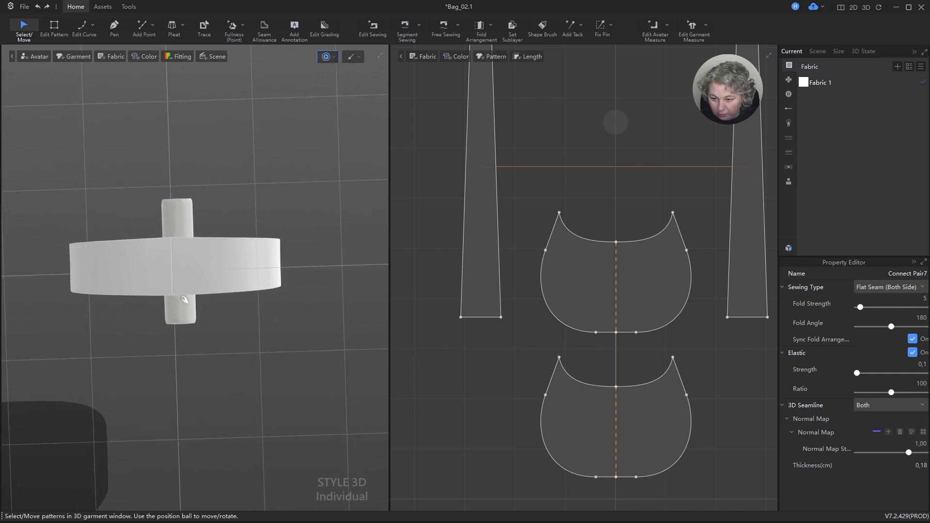
- Add a point on each long edge of the left strap piece, 35 cm from its wide lower end
scroll(491, 307, "down", 1)
scroll(501, 247, "up", 1)
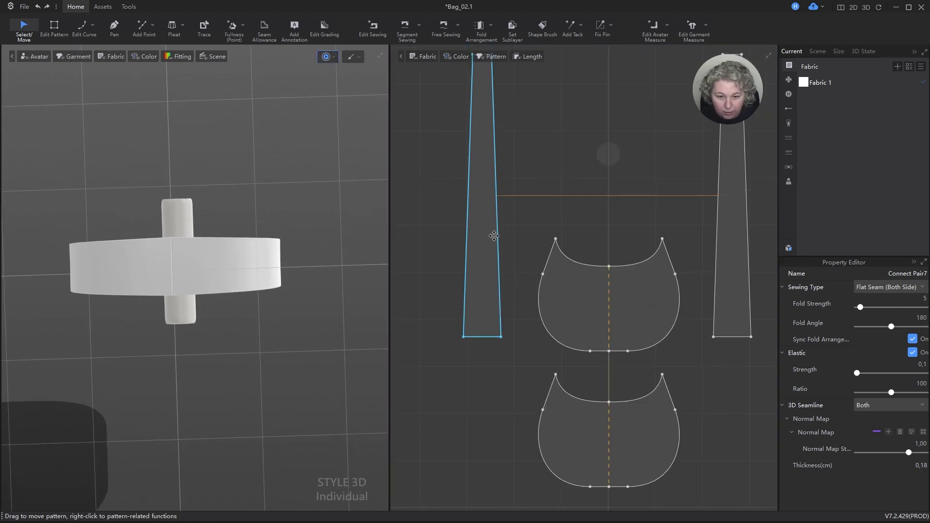
scroll(490, 216, "down", 1)
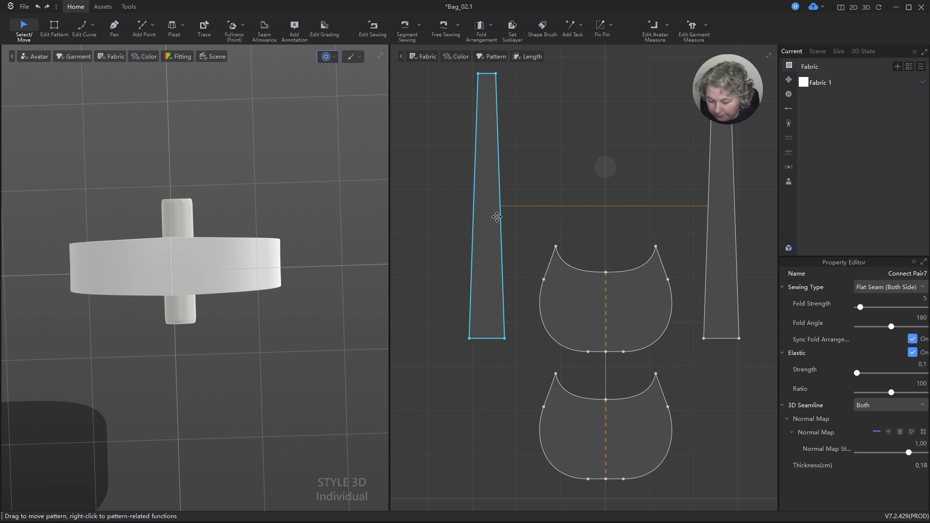
key("x")
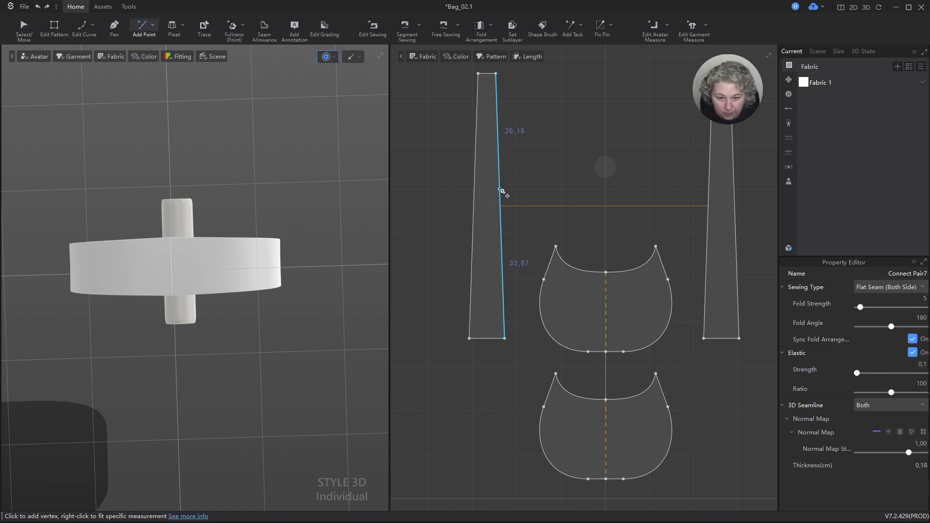
right_click(500, 179)
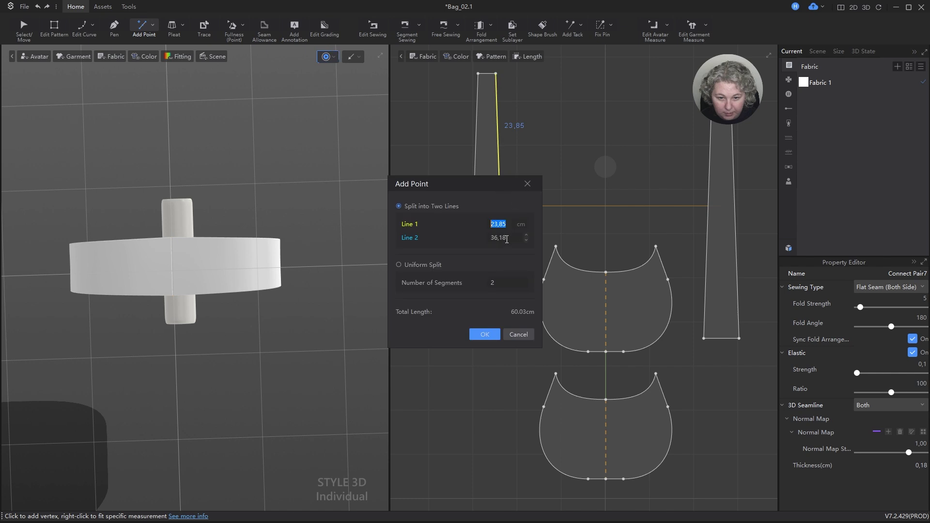
type("35")
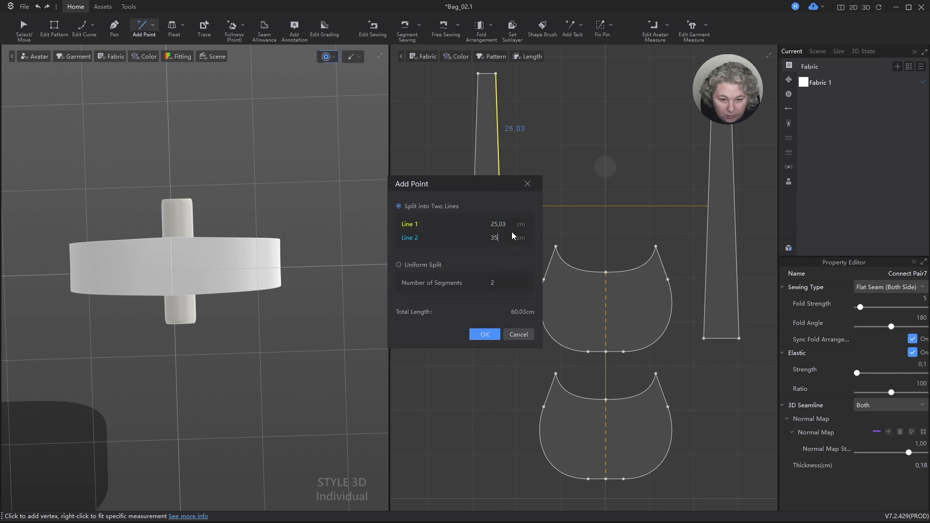
key("Return")
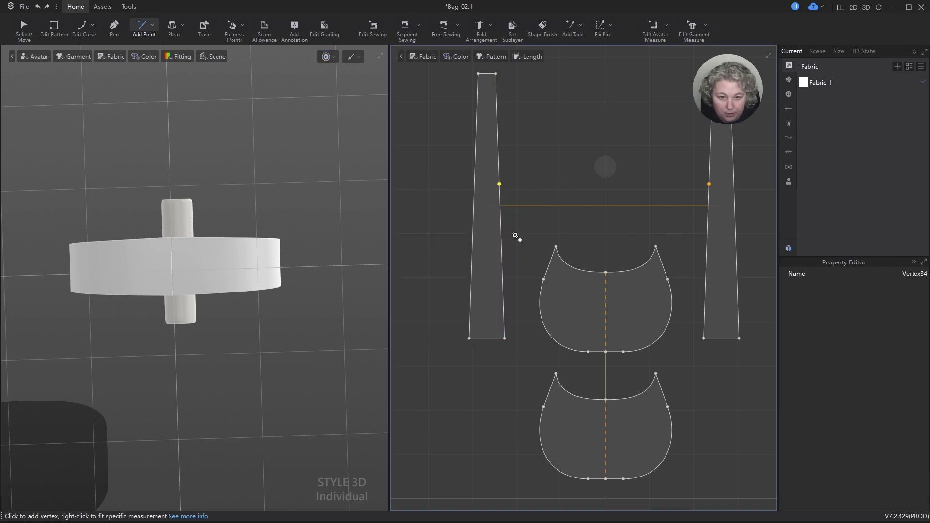
right_click(475, 185)
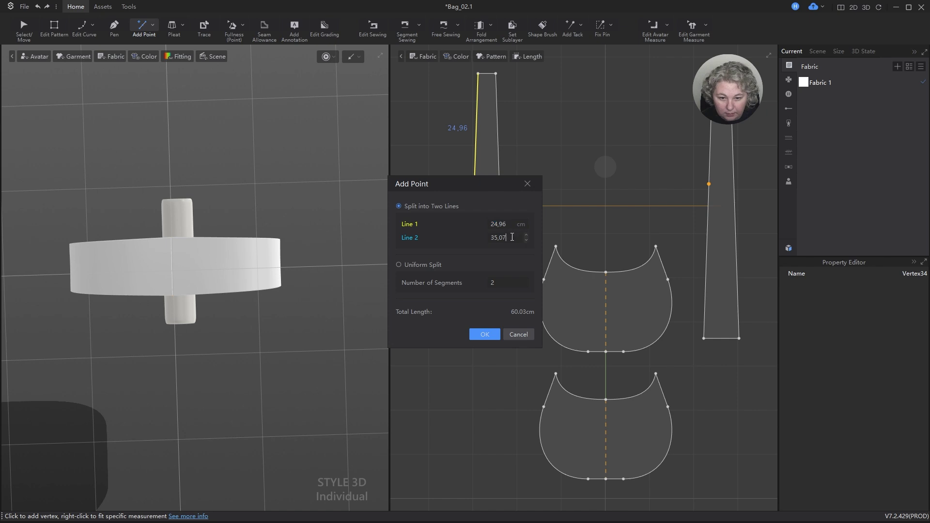
type("35")
key("Return")
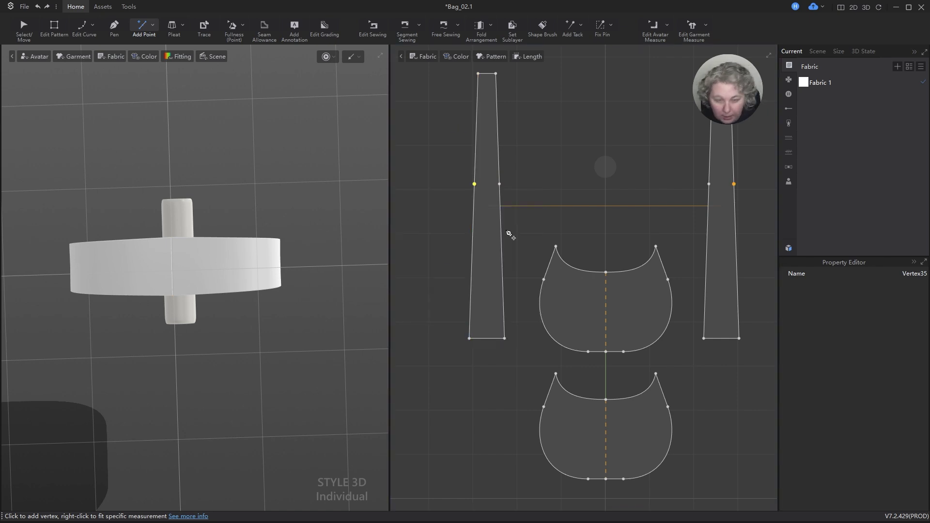
- Delete the two added points from the long edges of the left strap piece
key("b")
left_click_drag(500, 185, 476, 186)
key("z")
scroll(490, 207, "up", 5)
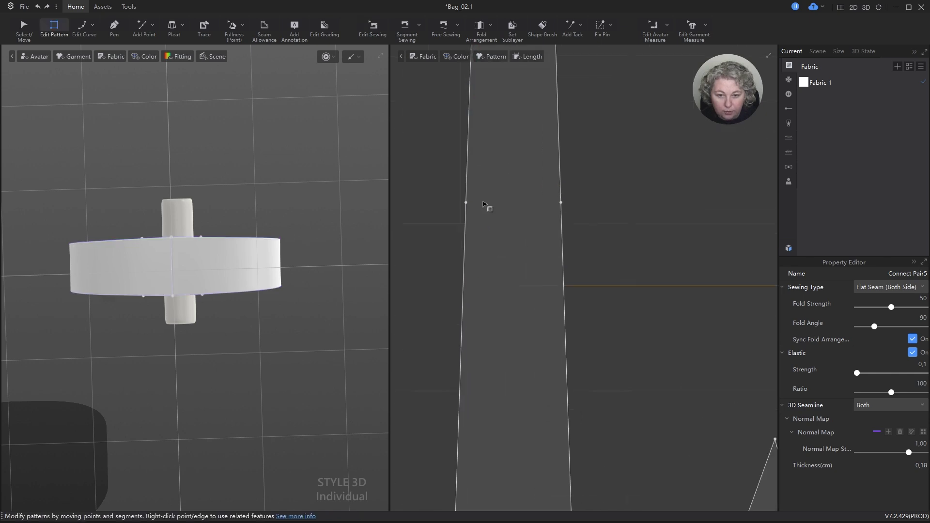
left_click(466, 203)
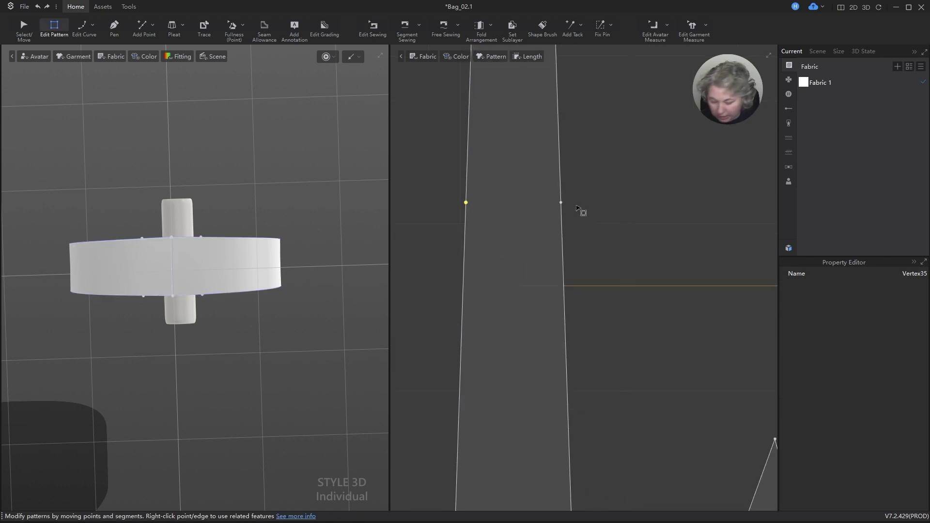
left_click(577, 208)
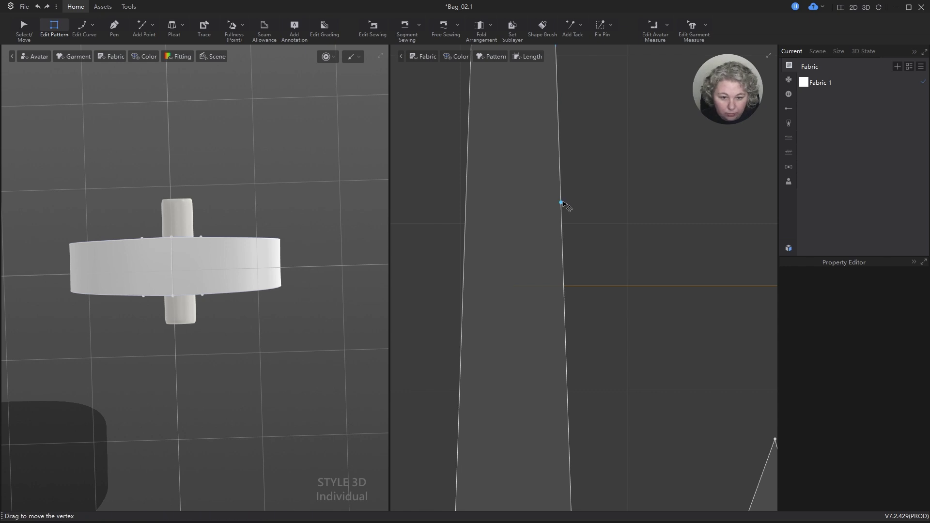
left_click(560, 203)
left_click(563, 204)
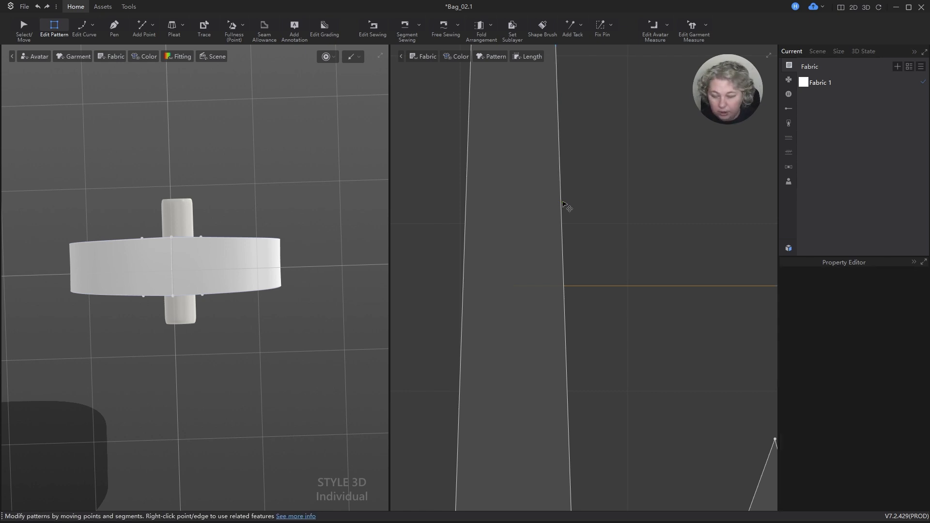
- Add a ratio notch on each long edge of the left strap piece, 35 cm from its wide lower end
left_click(152, 25)
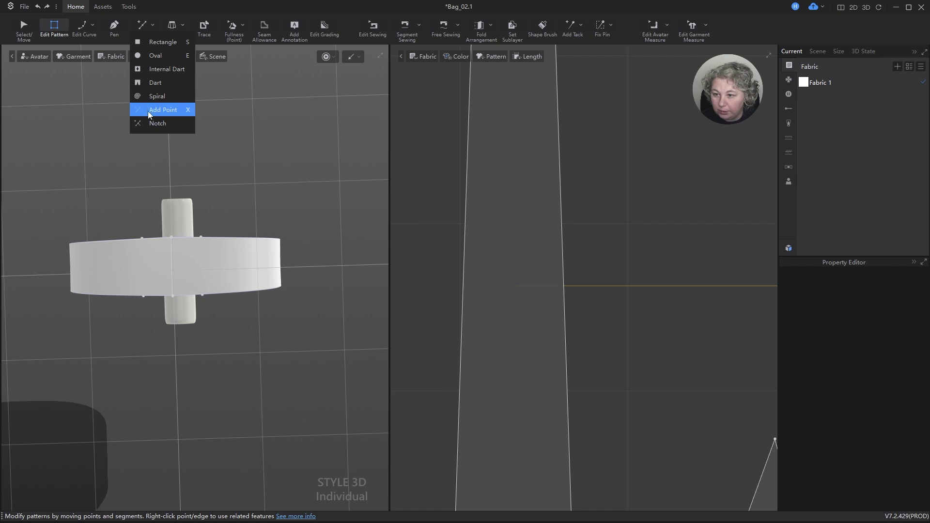
left_click(155, 124)
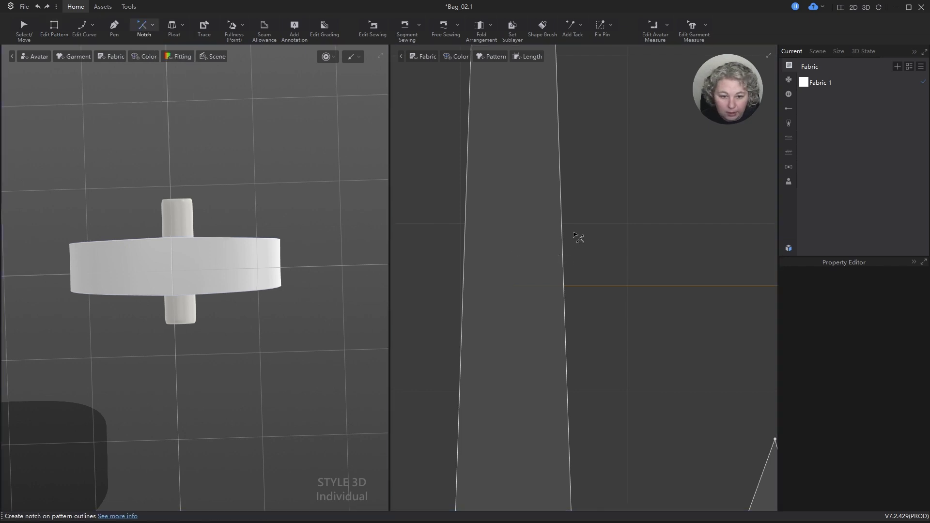
scroll(564, 216, "down", 2)
right_click(562, 216)
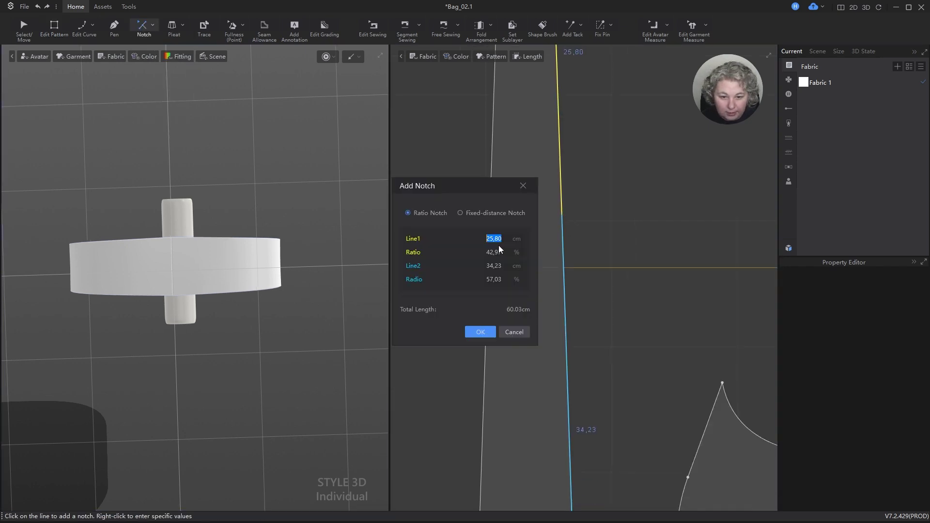
left_click(504, 266)
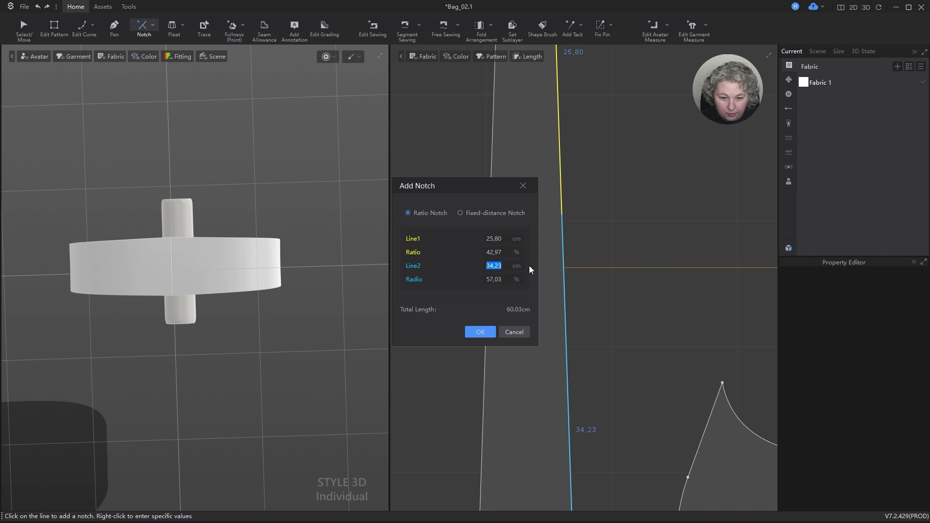
type("35")
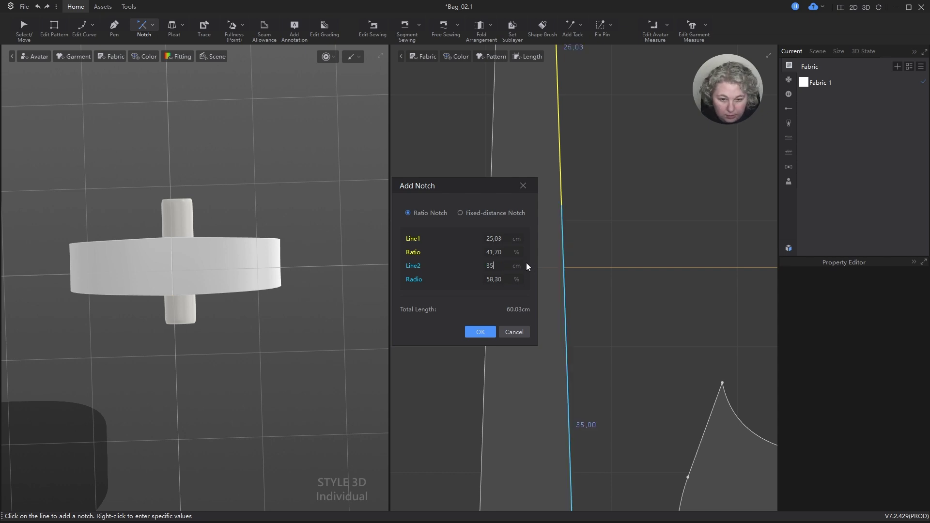
key("Return")
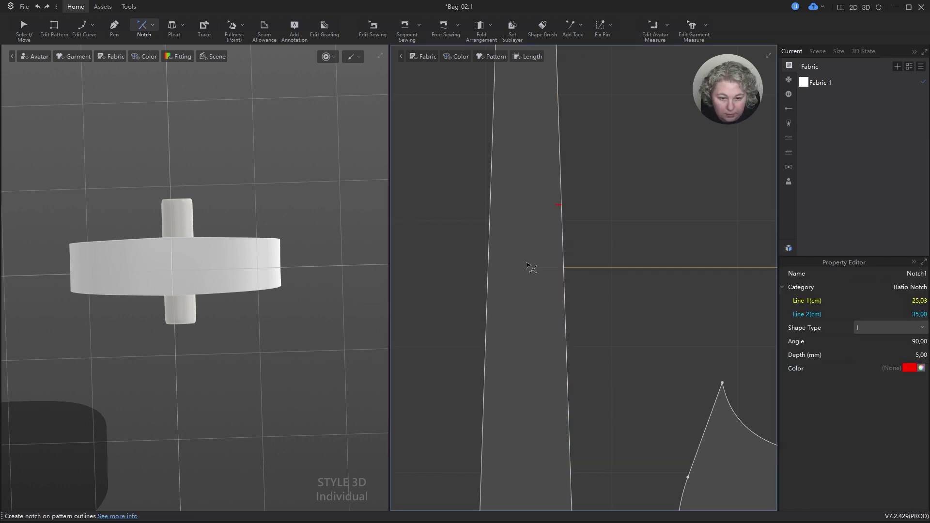
right_click(490, 209)
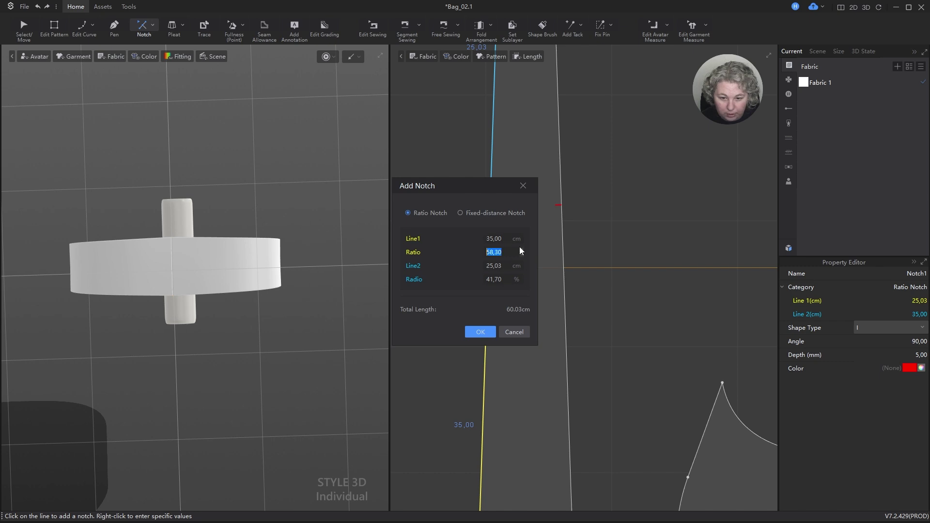
left_click(491, 330)
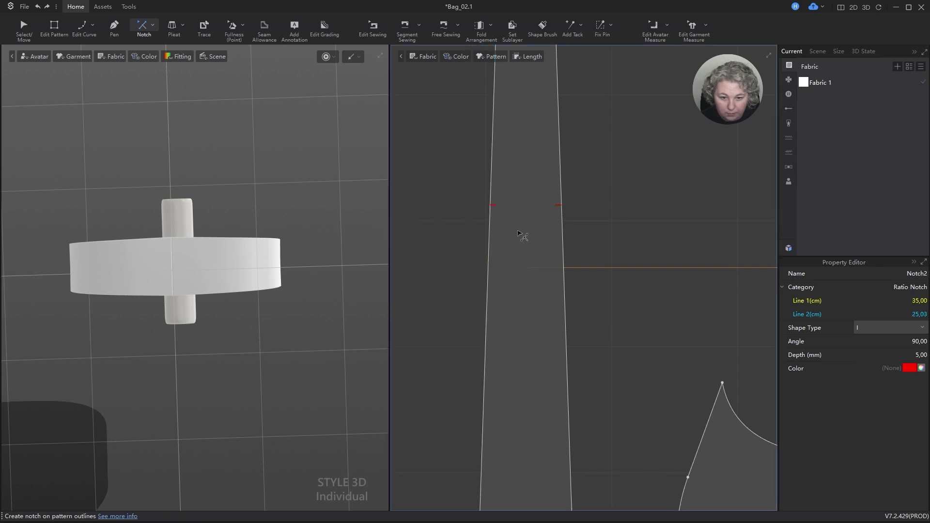
- Change the colour of both strap notches to yellow-green D1FF2B
key("z")
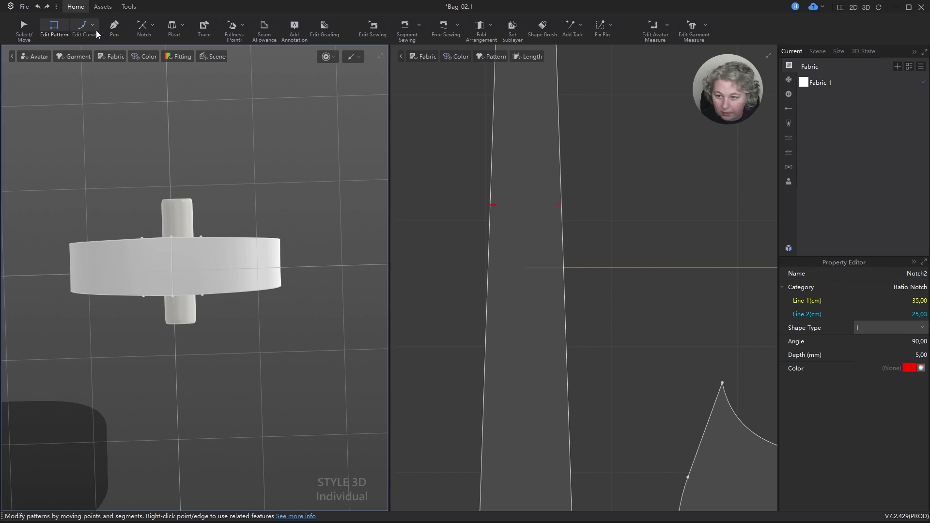
left_click(142, 28)
left_click_drag(463, 188, 604, 216)
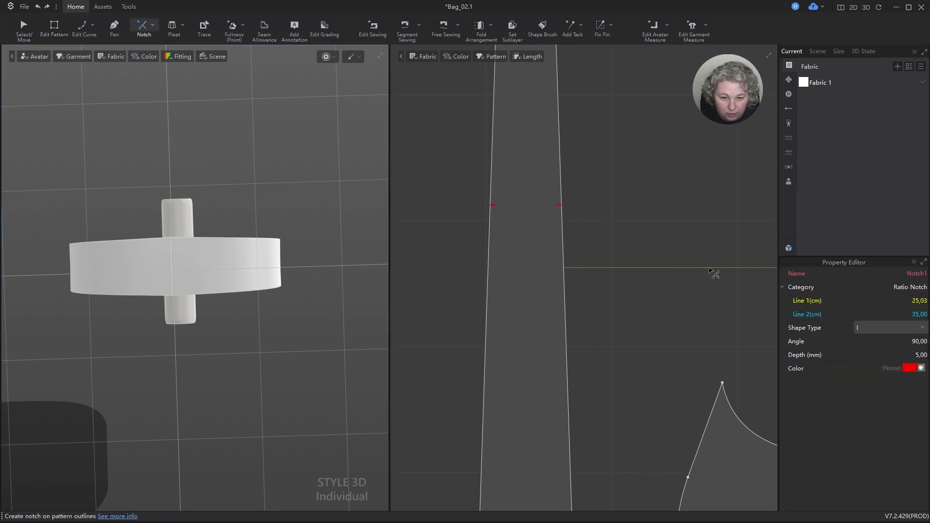
left_click(908, 369)
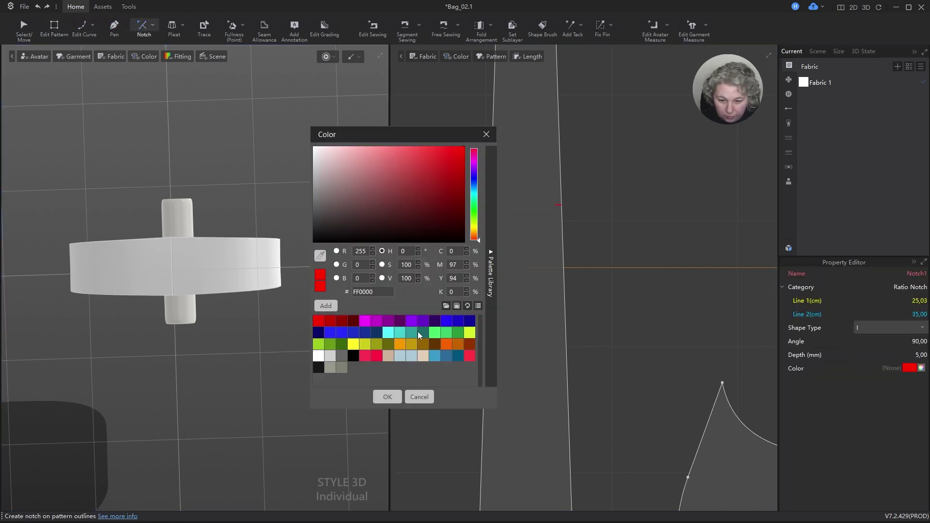
left_click(470, 333)
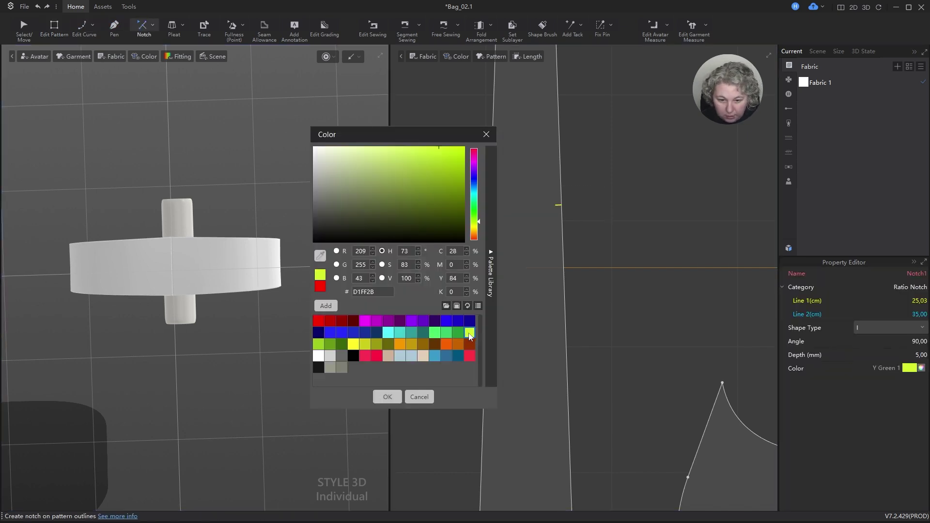
left_click(387, 397)
left_click(623, 198)
- Align the seam's upper end on the left strap's outer edge with the notch, giving a sewn length of 35 cm
scroll(491, 204, "down", 2)
scroll(491, 205, "down", 3)
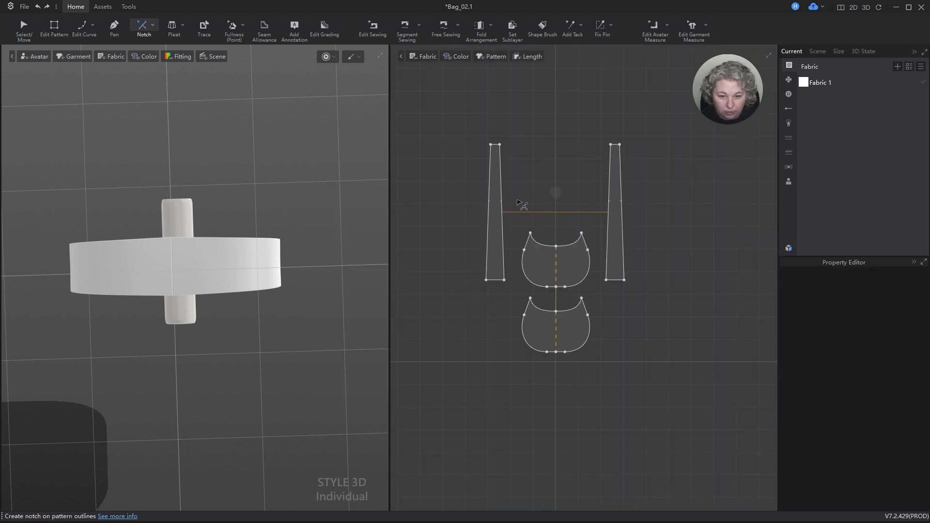
scroll(486, 201, "up", 4)
scroll(483, 201, "up", 2)
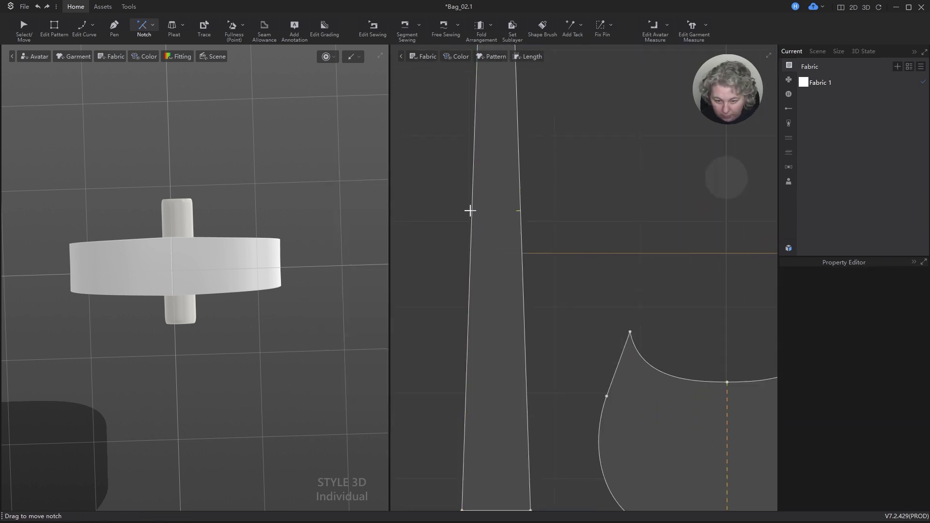
key("b")
left_click(472, 225)
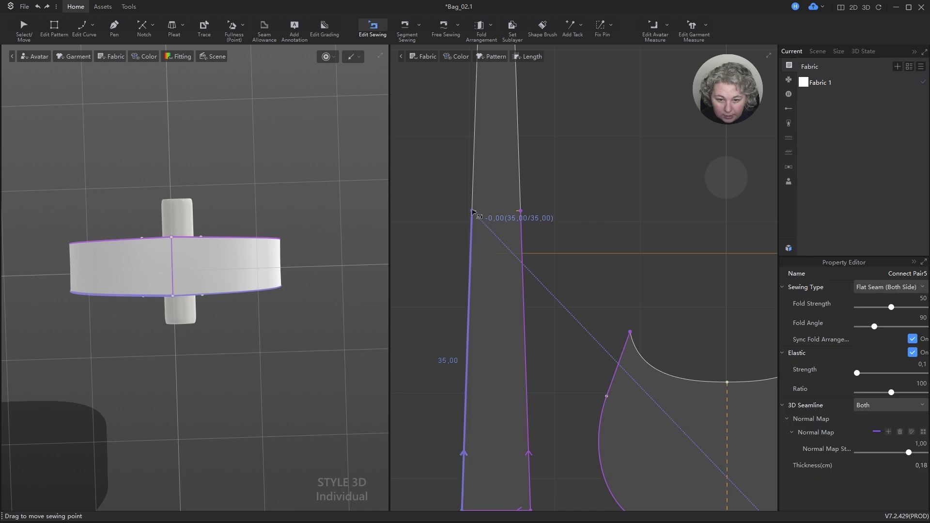
mouse_move(471, 218)
left_mouse_down()
mouse_move(471, 232)
mouse_move(472, 211)
left_mouse_up()
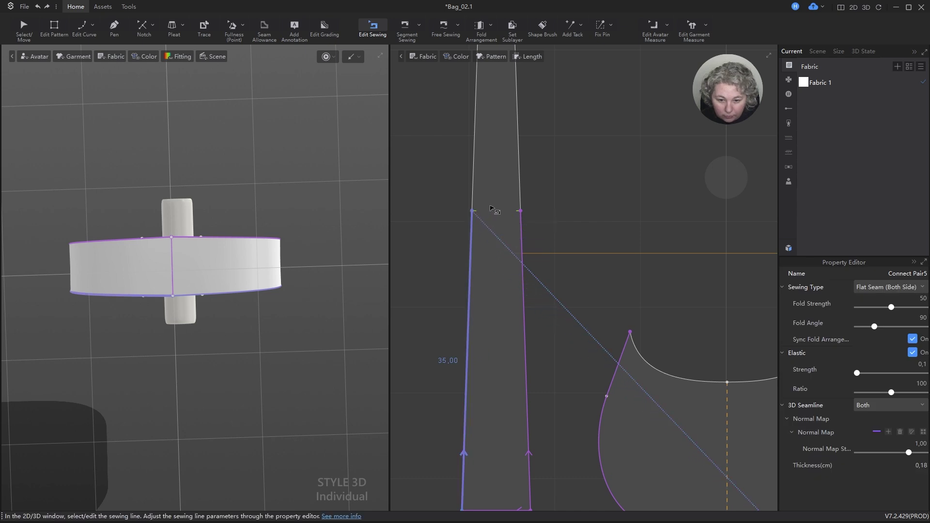
key("z")
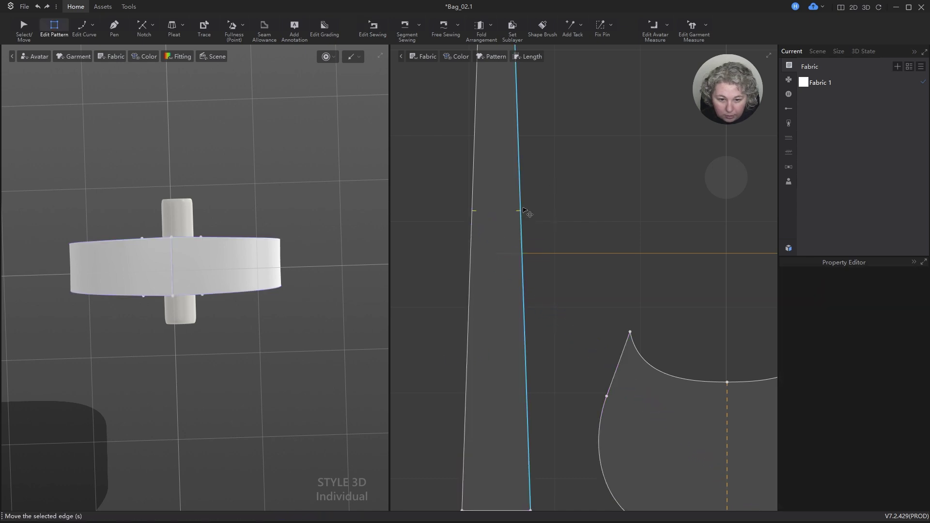
- Examine the strap in 3D and check the length of the left strap piece's outer long edge
scroll(516, 209, "down", 5)
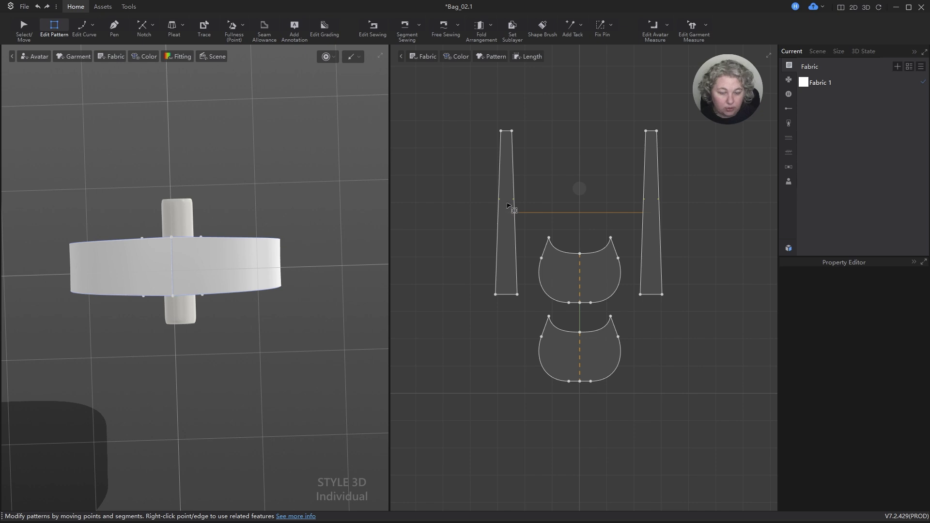
right_click_drag(293, 192, 290, 263)
scroll(515, 261, "up", 5)
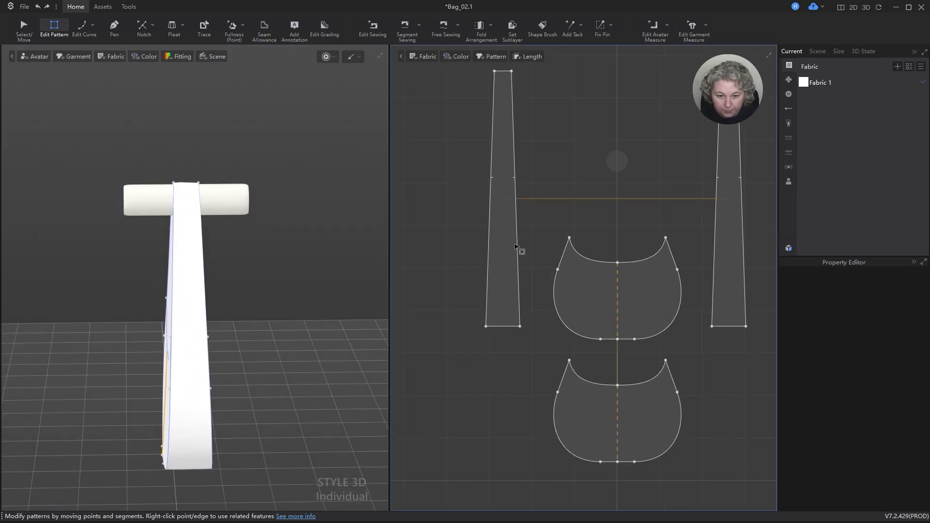
scroll(494, 320, "up", 2)
scroll(524, 368, "down", 2)
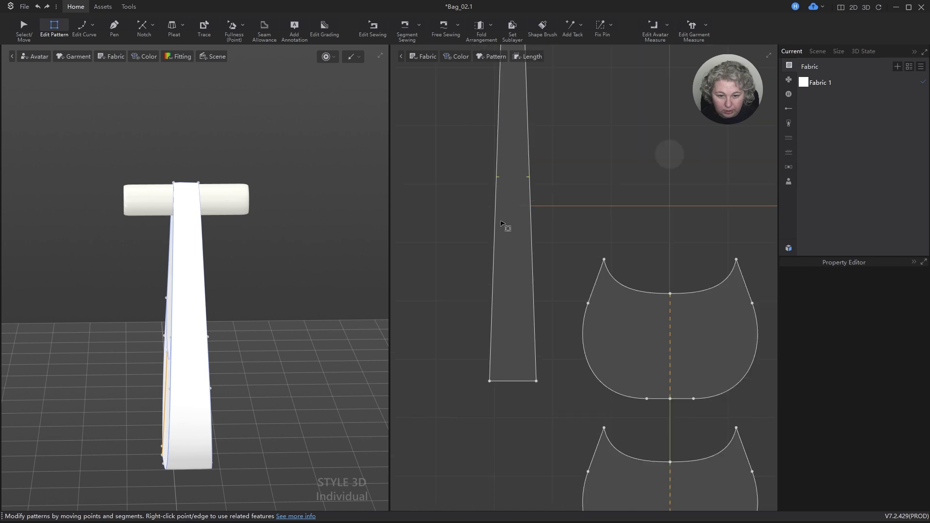
scroll(504, 224, "up", 1)
left_click(494, 227)
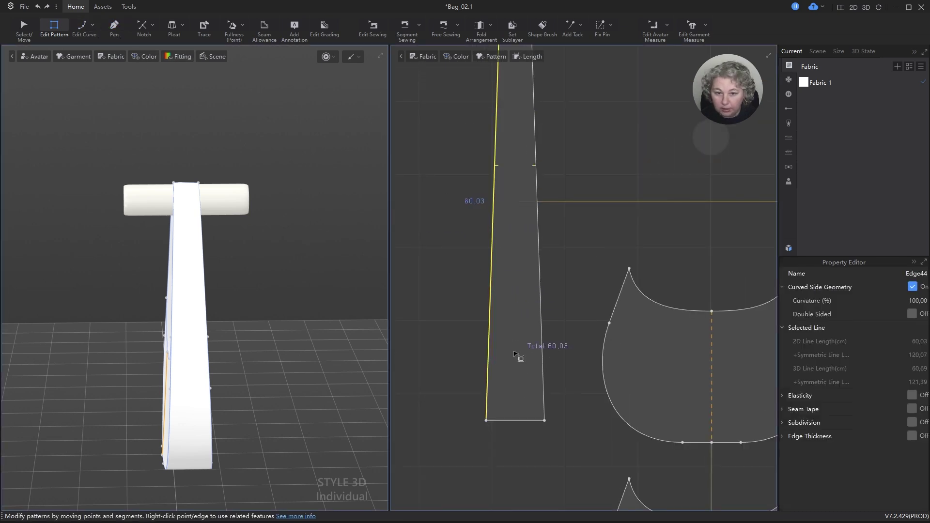
scroll(520, 314, "down", 3)
scroll(529, 334, "up", 1)
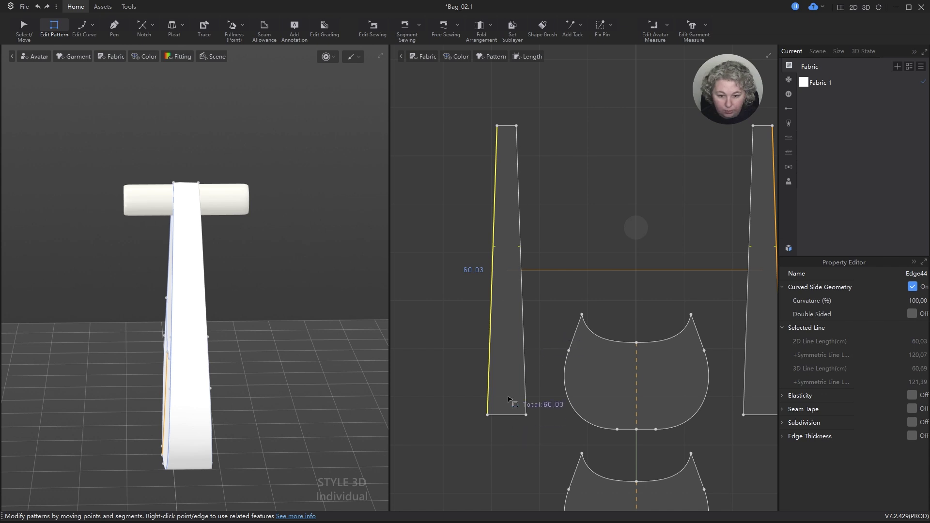
- Draw a straight internal line down the middle of the left strap piece, from its narrow top edge to its wide bottom edge
key("h")
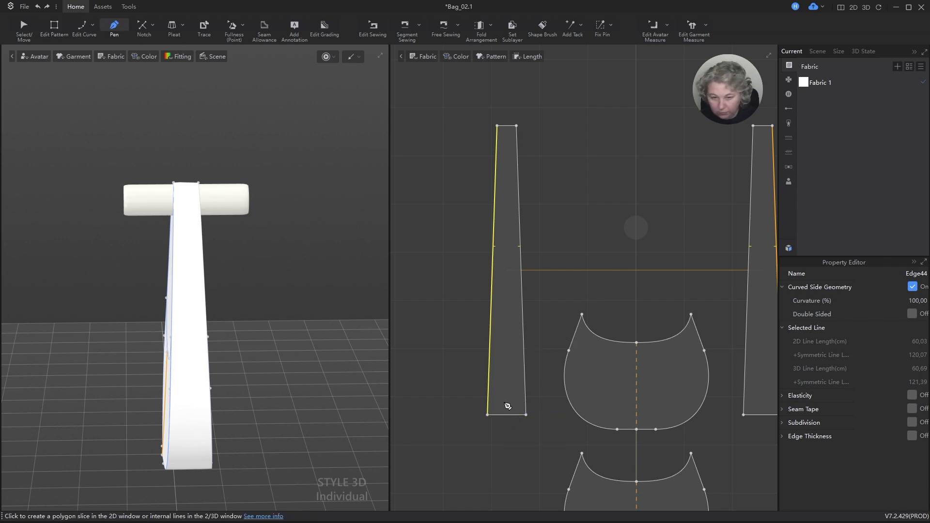
left_click(507, 127)
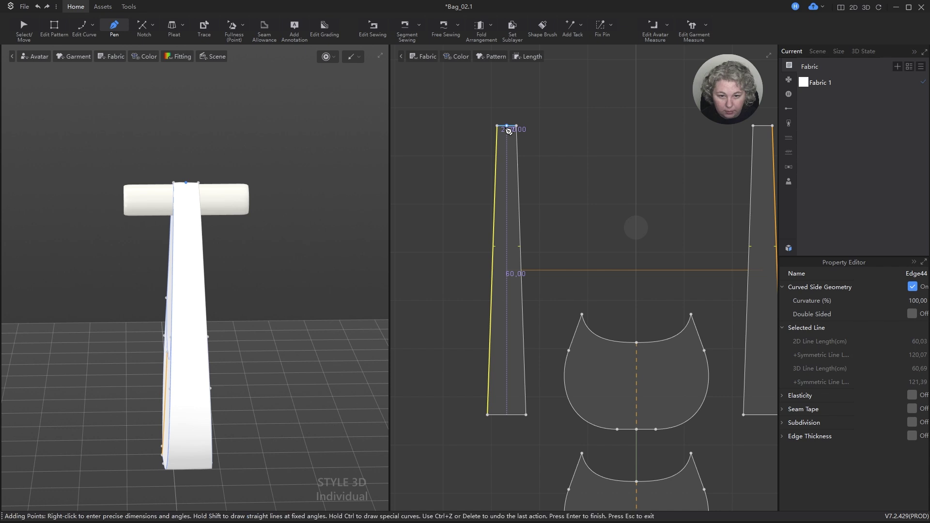
double_click(507, 415)
key("z")
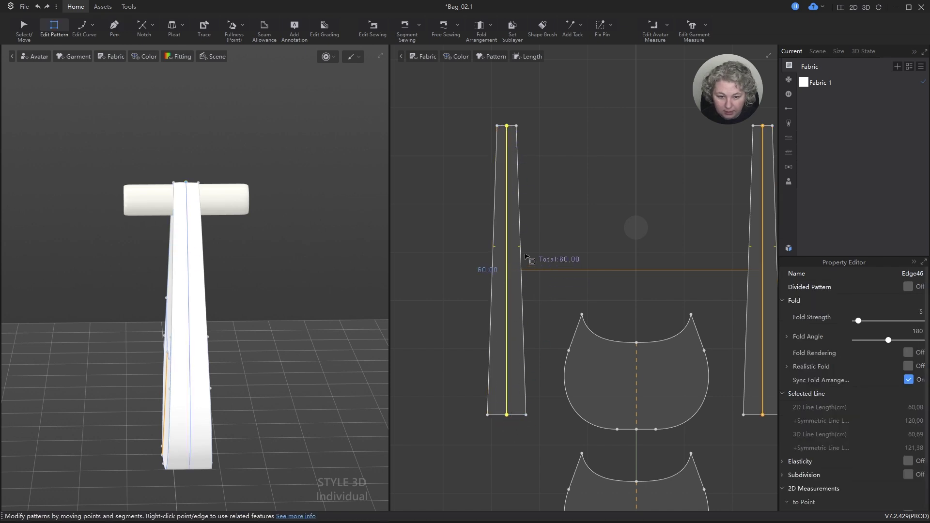
right_click(507, 218)
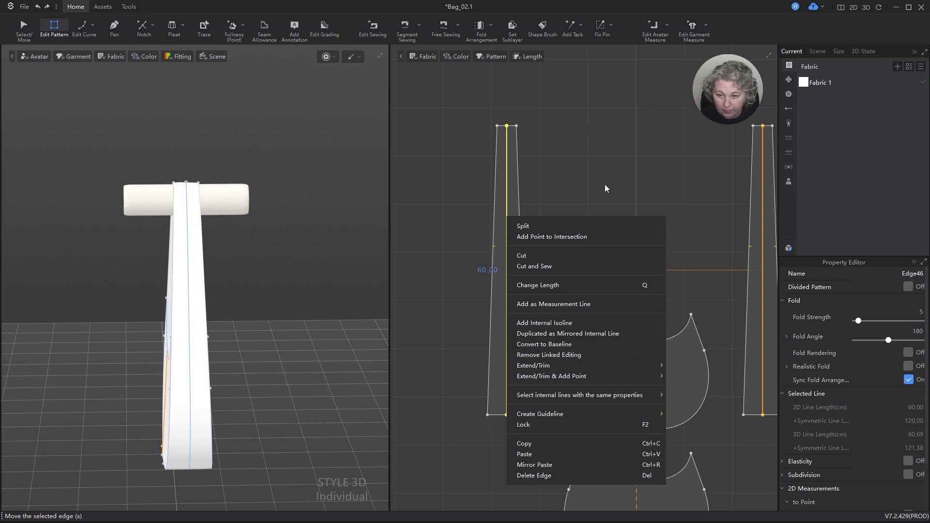
- Freeze both curved bag body pieces
scroll(542, 150, "down", 4)
key("a")
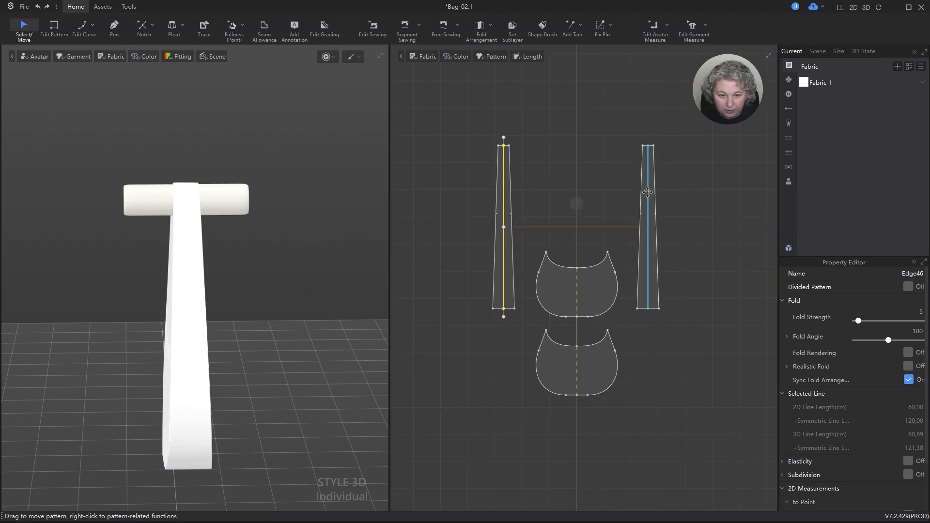
scroll(266, 234, "down", 2)
right_click_drag(242, 291, 290, 324)
left_click(562, 293)
left_click(560, 363, "shift")
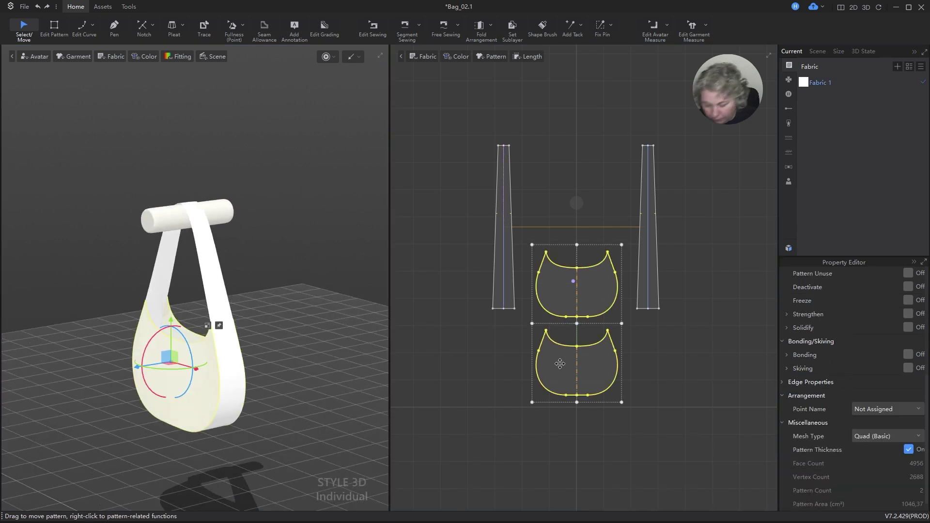
key("ctrl+k")
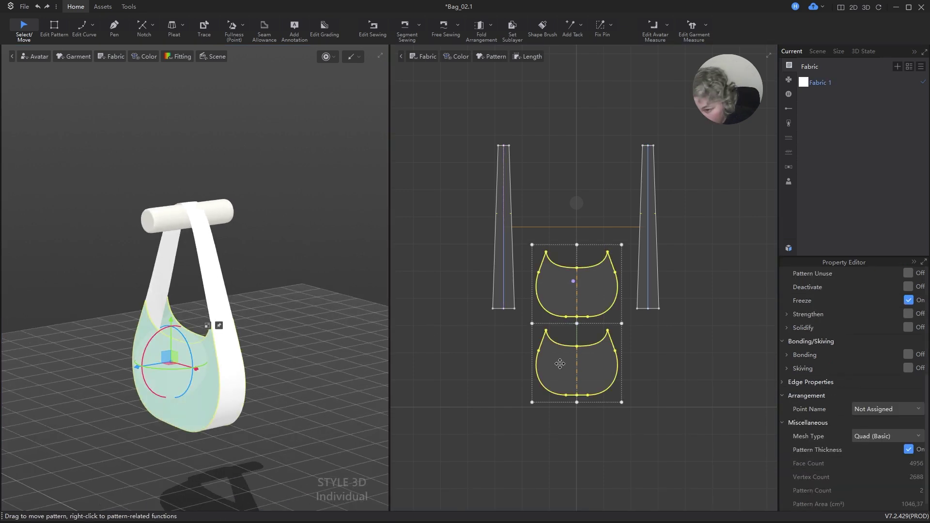
- Delete the right strap piece and convert the remaining strap's centre line to a symmetry axis
left_click(656, 239)
key("Delete")
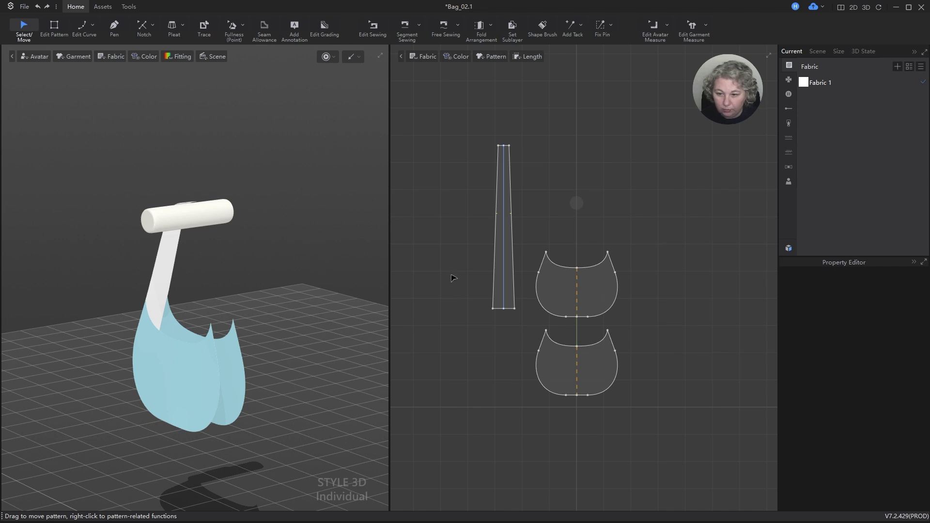
left_click(504, 208)
scroll(505, 227, "up", 4)
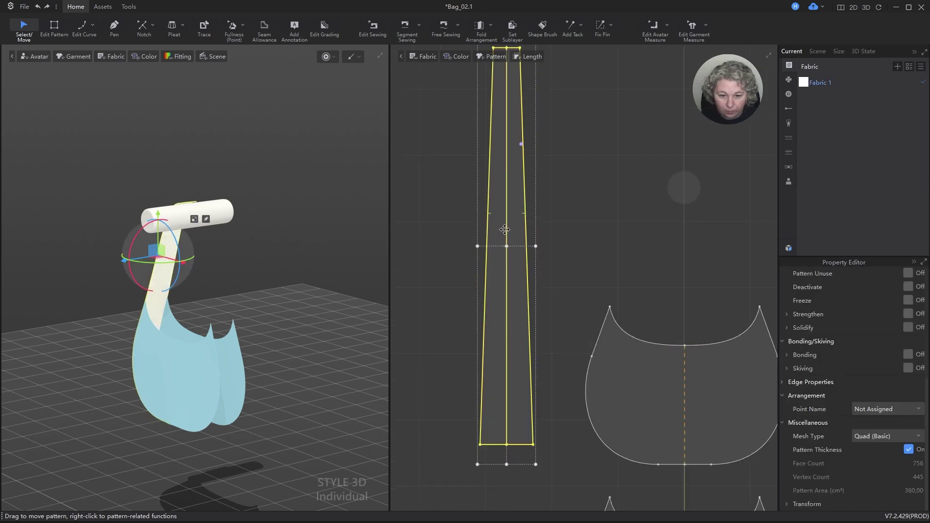
key("z")
left_click(548, 184)
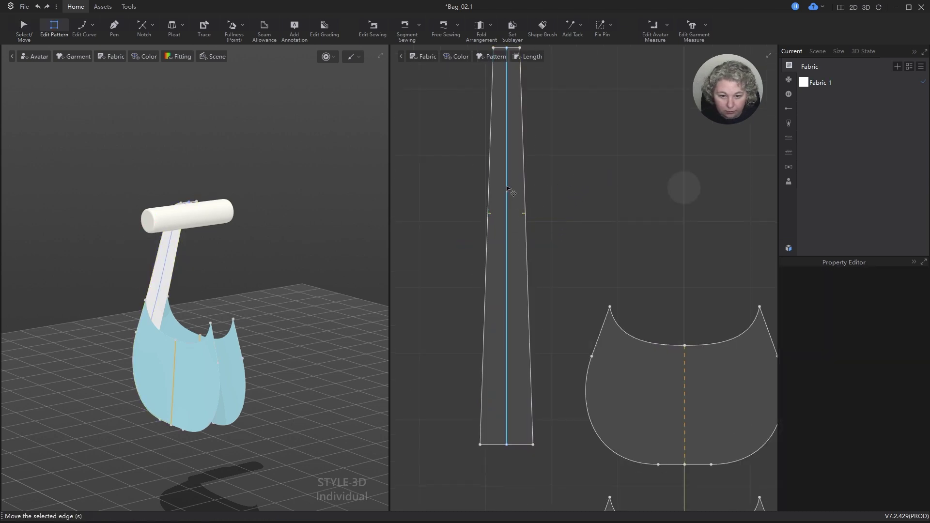
right_click(507, 189)
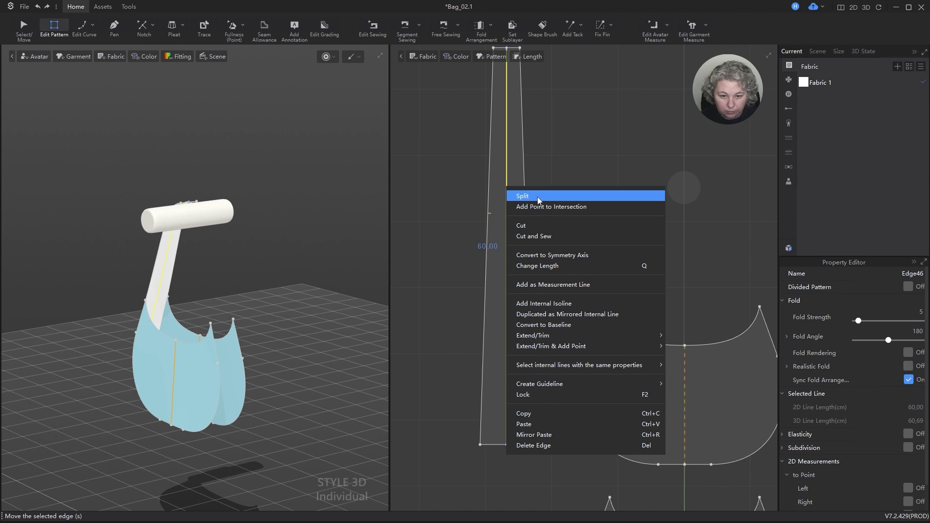
left_click(539, 255)
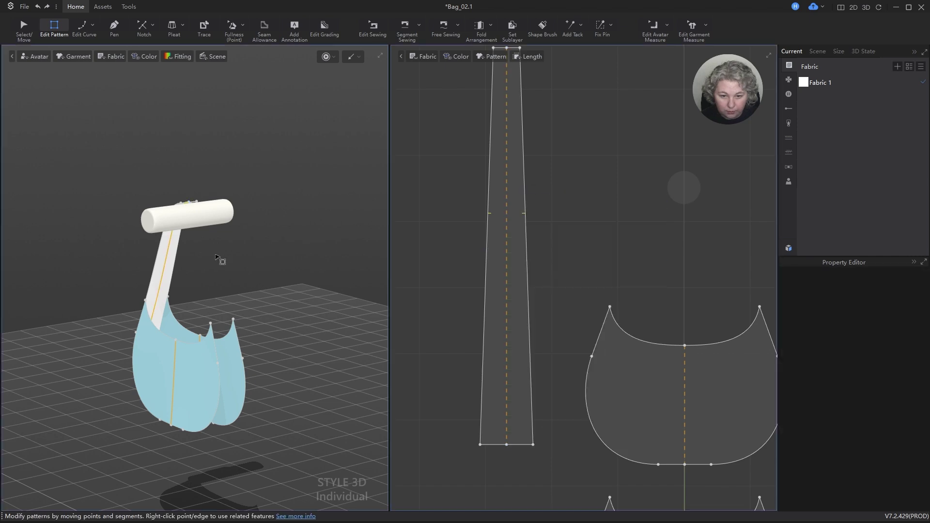
- Add a fixed pin at the middle of the strap's narrow upper end, on the symmetry axis
right_click_drag(216, 257, 382, 321)
scroll(539, 322, "down", 5)
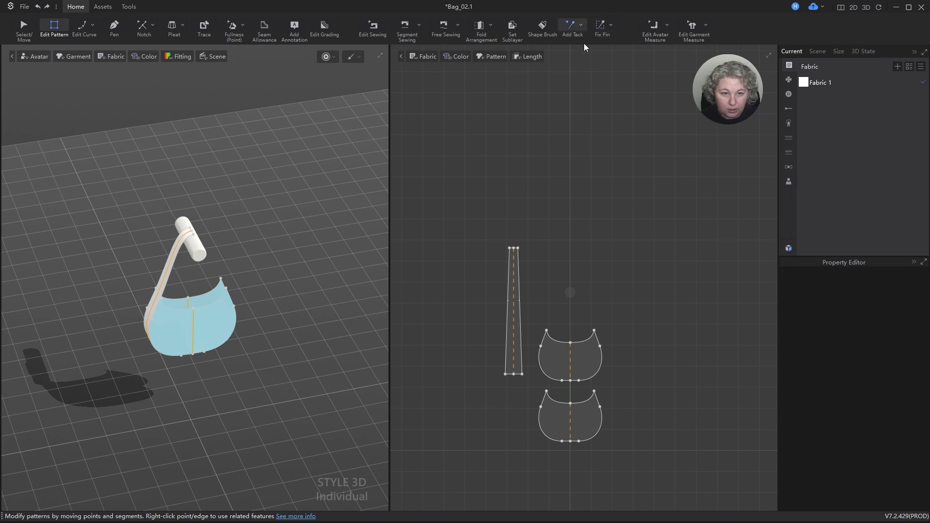
left_click(600, 27)
scroll(508, 245, "up", 5)
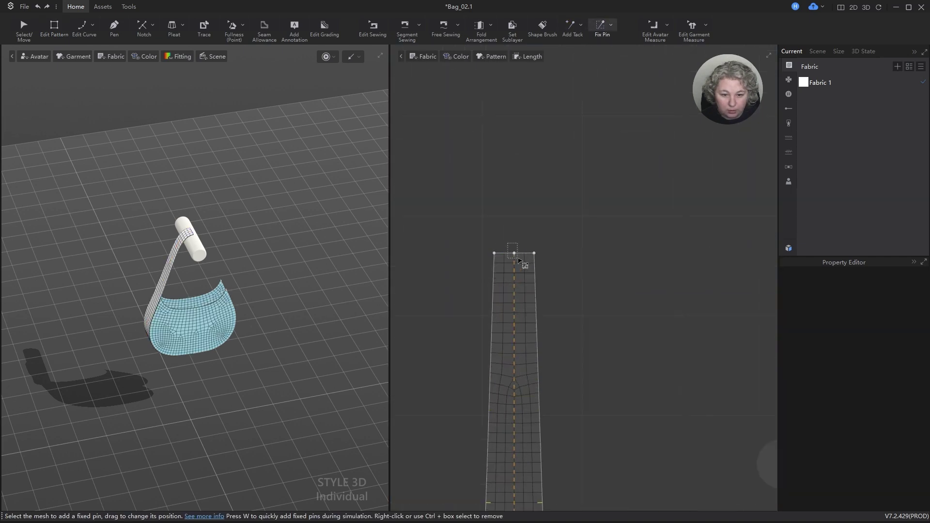
scroll(517, 223, "down", 2)
scroll(533, 206, "up", 6)
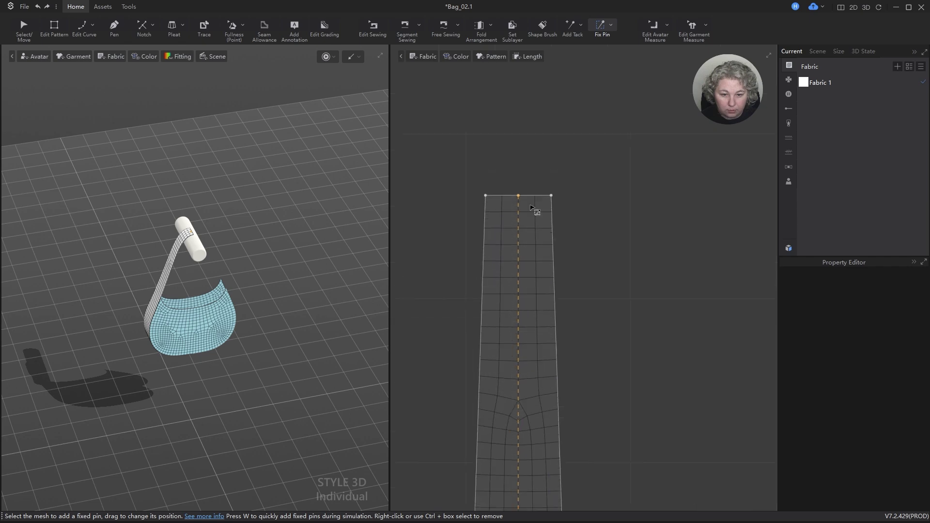
left_click_drag(452, 153, 529, 217)
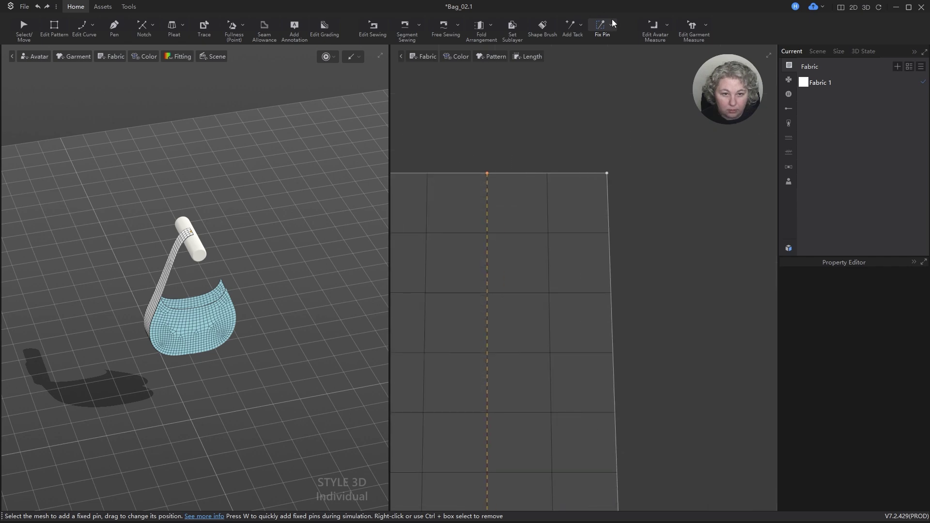
- Add a fixed pin at the middle of the strap's wide lower end, on the symmetry axis
scroll(196, 213, "up", 5)
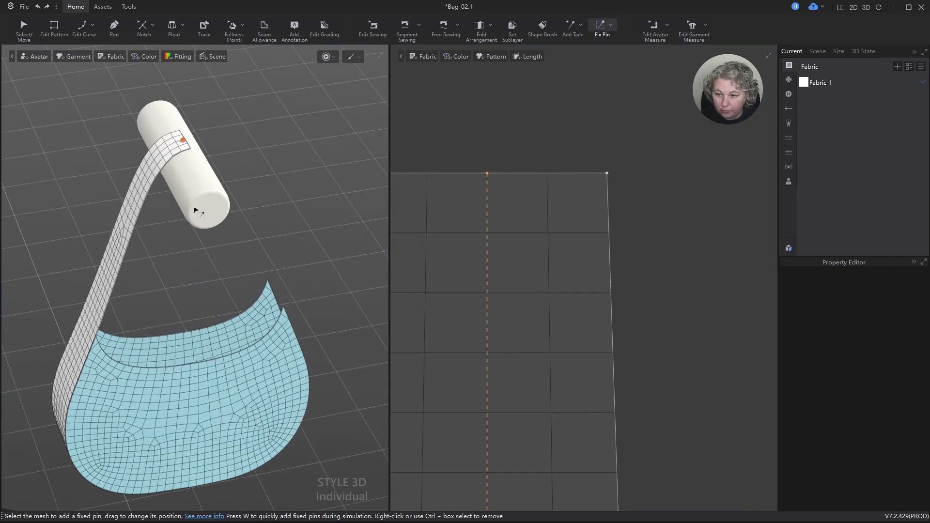
scroll(178, 132, "down", 3)
scroll(516, 166, "down", 5)
scroll(442, 299, "up", 6)
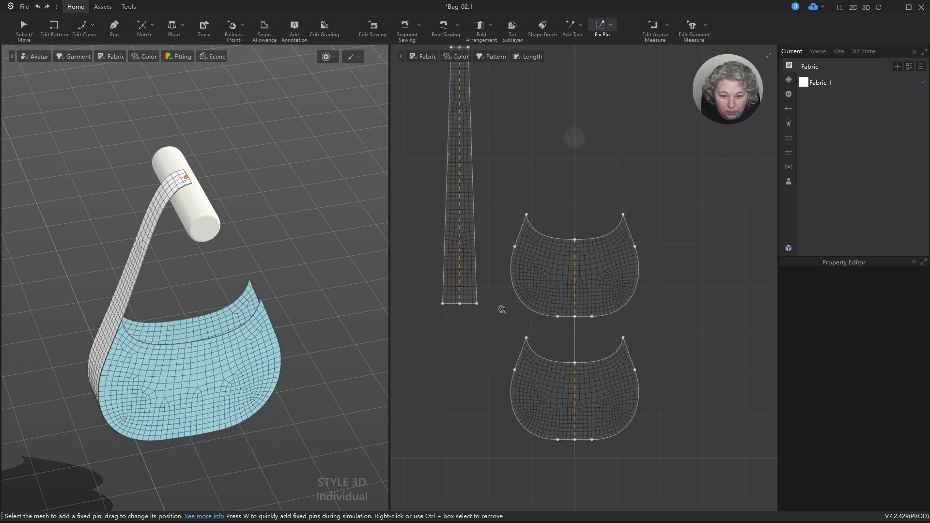
scroll(440, 299, "up", 3)
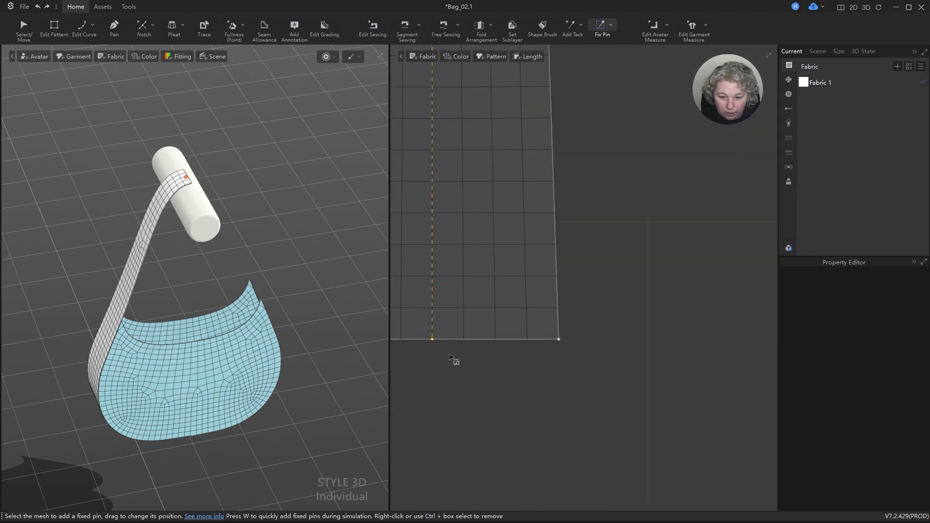
scroll(225, 218, "down", 3)
mouse_move(218, 384)
right_mouse_down()
mouse_move(242, 269)
mouse_move(301, 293)
mouse_move(261, 373)
mouse_move(204, 376)
right_mouse_up()
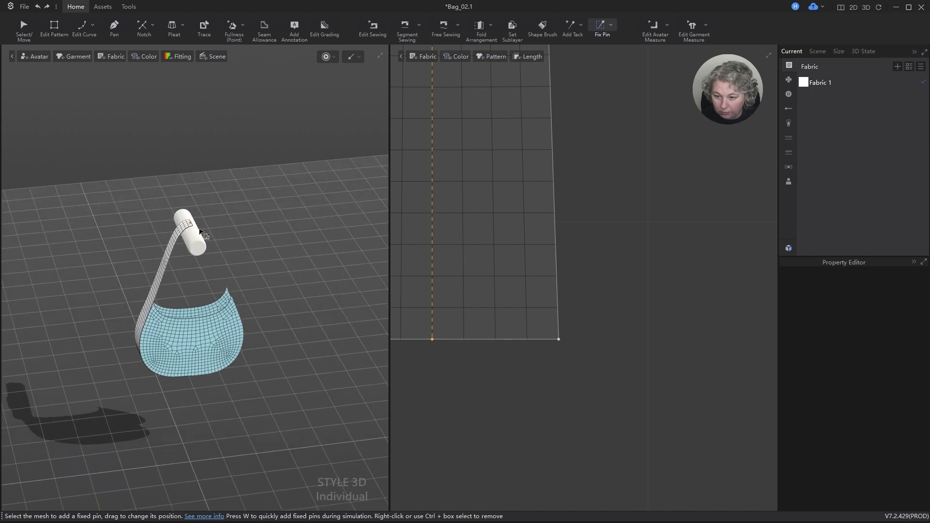
- Check the sewing lines that join the strap's two long edges to the bag body pieces
left_click(23, 29)
scroll(188, 284, "down", 3)
mouse_move(185, 307)
right_mouse_down()
mouse_move(255, 299)
mouse_move(201, 323)
mouse_move(179, 315)
right_mouse_up()
scroll(584, 309, "down", 6)
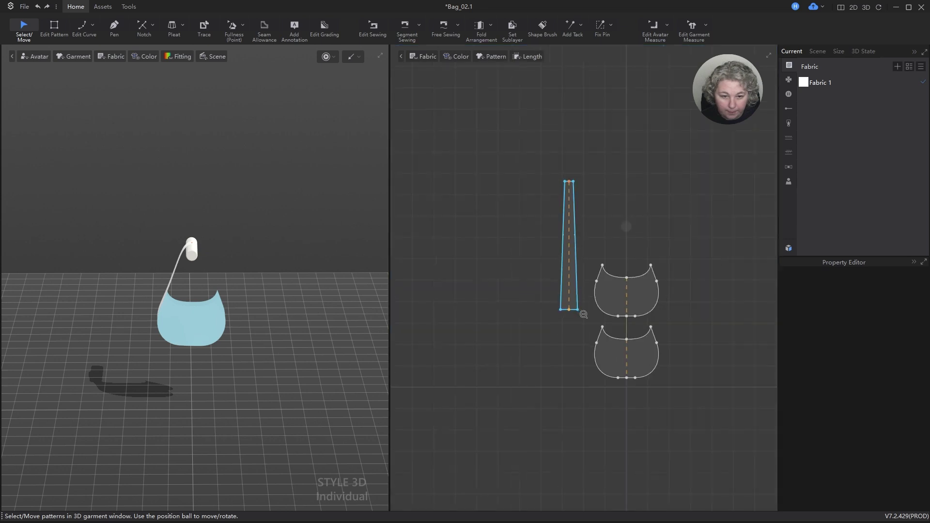
scroll(593, 281, "up", 1)
key("b")
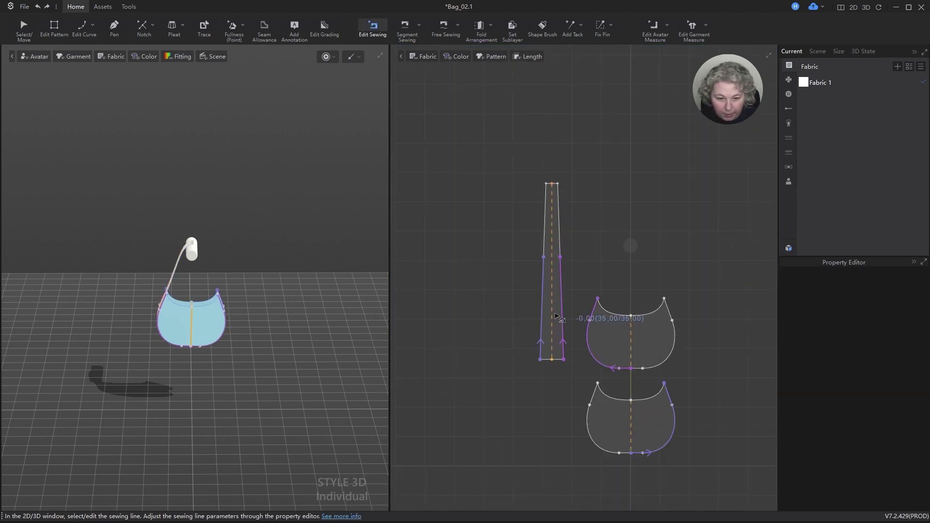
left_click(562, 310)
left_click(541, 307)
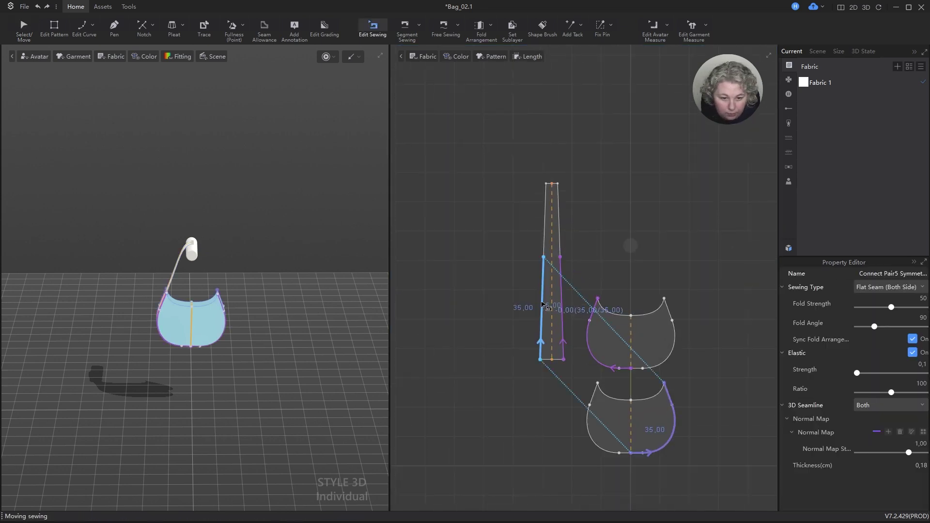
- Create a linked identical copy of the strap piece and place it level with the original, on the opposite side of the body pieces
key("a")
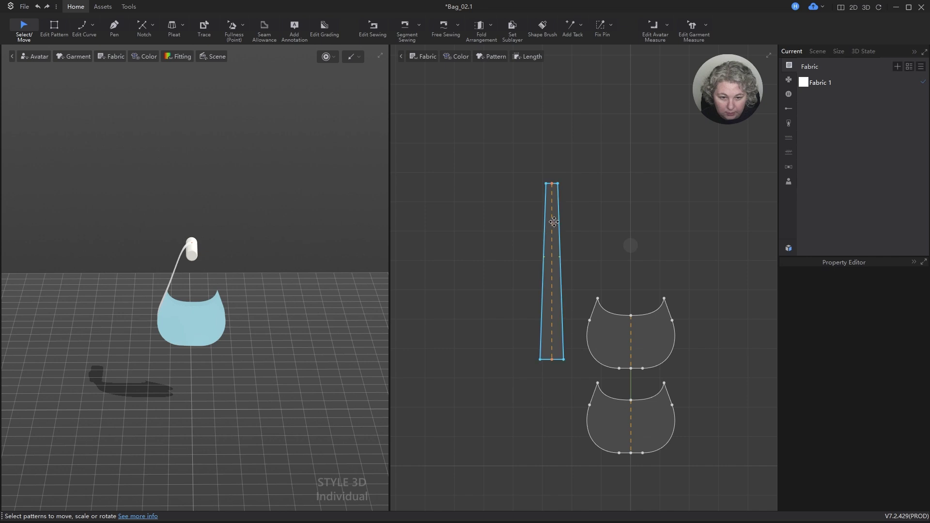
left_click(555, 220)
scroll(482, 223, "down", 1)
scroll(480, 221, "down", 2)
scroll(571, 264, "up", 3)
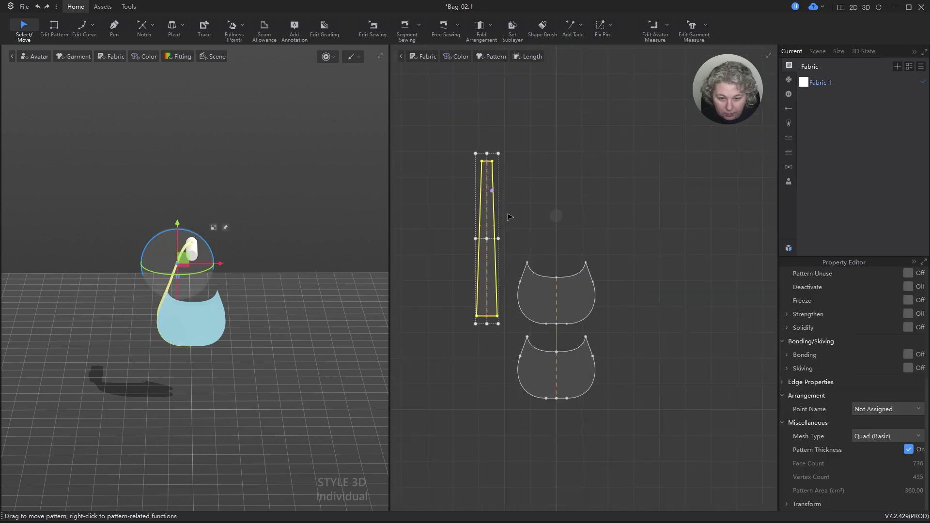
right_click(487, 199)
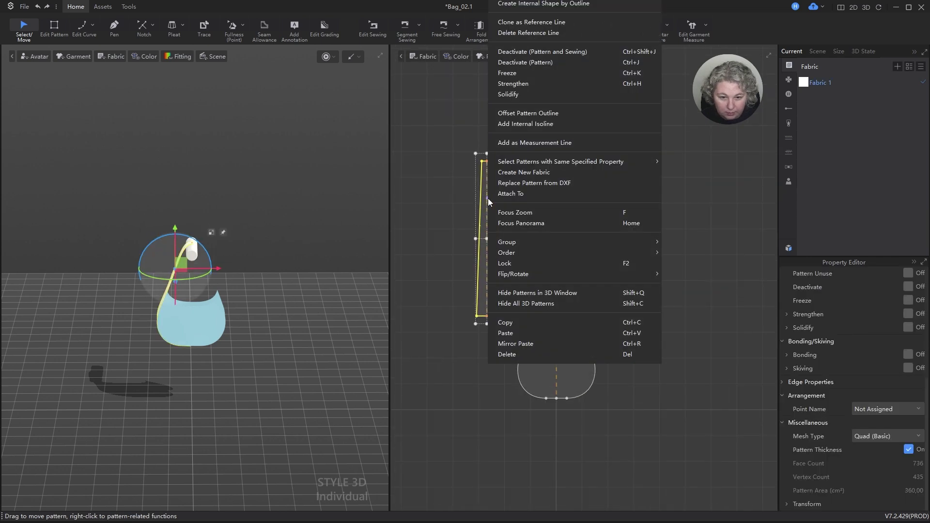
left_click(523, 1)
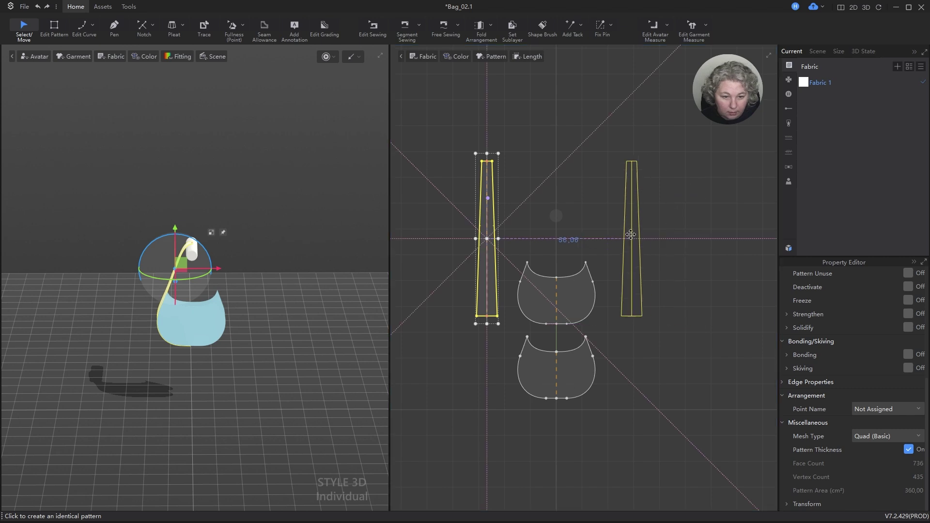
left_click(623, 238)
scroll(336, 306, "up", 3)
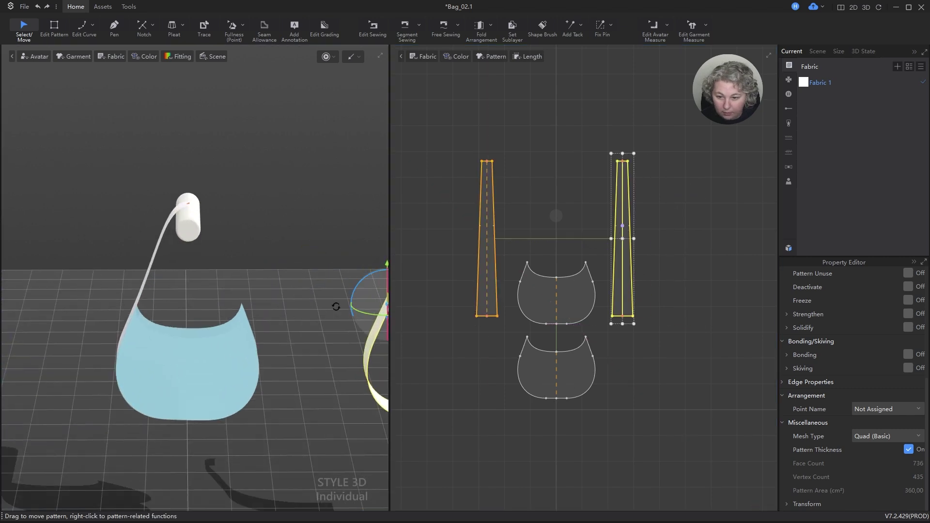
left_click_drag(355, 310, 465, 317)
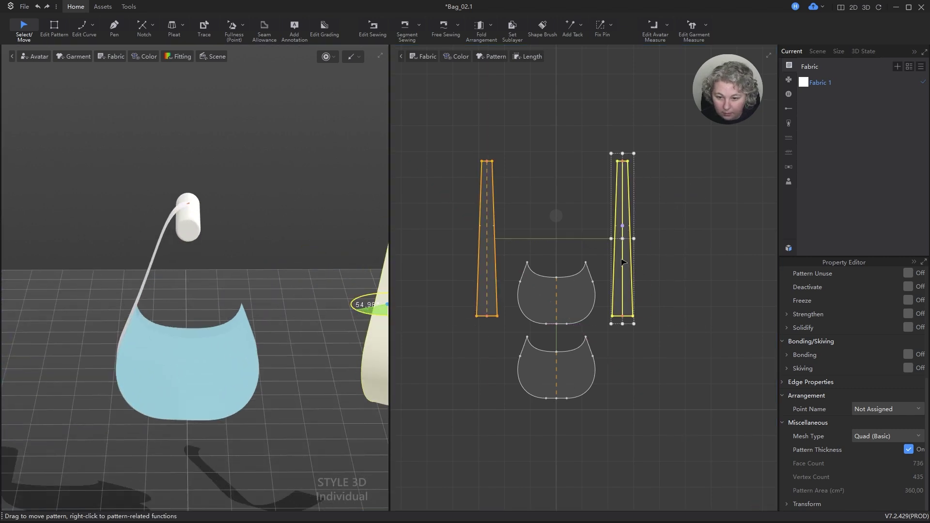
scroll(286, 327, "down", 4)
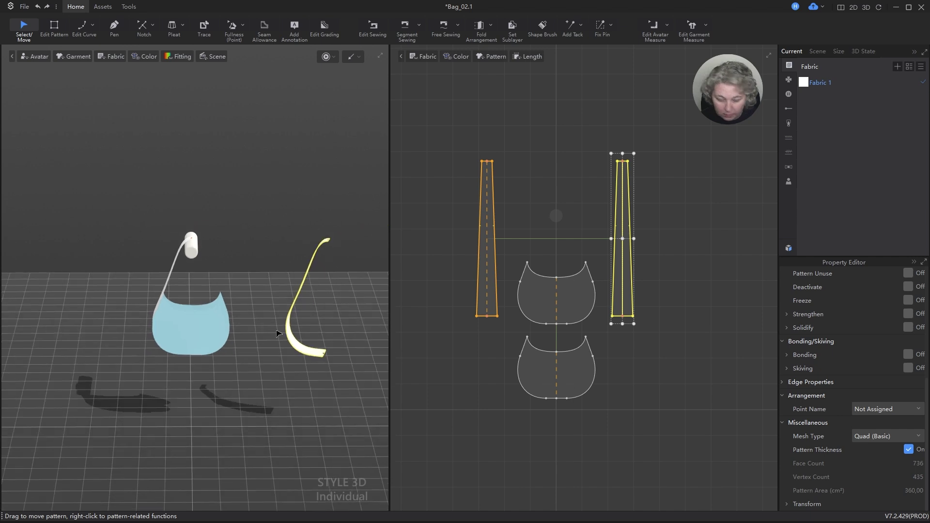
- Turn the copied strap half a turn in the 3D top view and move it opposite the original, its narrow end at the handle bar
key("5")
scroll(238, 304, "down", 6)
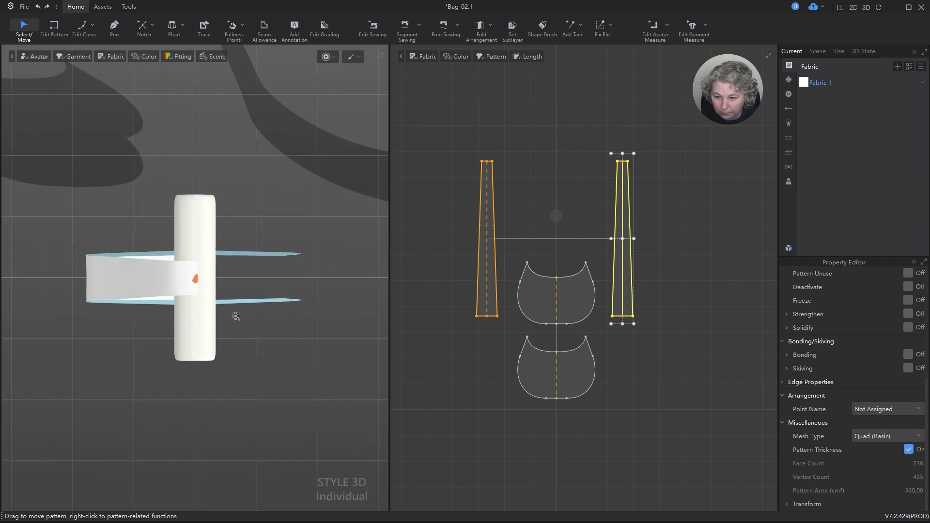
scroll(236, 316, "down", 5)
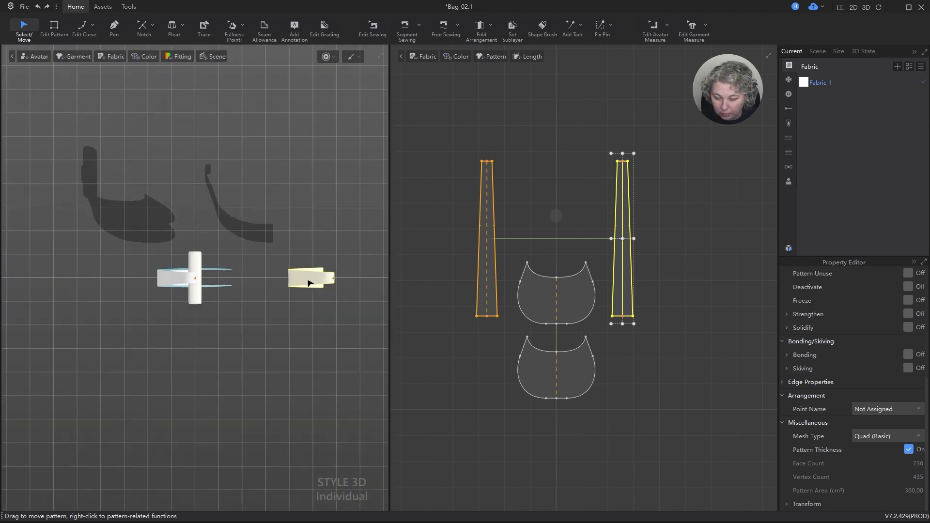
left_click(310, 284)
left_click_drag(321, 245, 301, 322)
left_click_drag(313, 283, 228, 279)
scroll(280, 386, "up", 8)
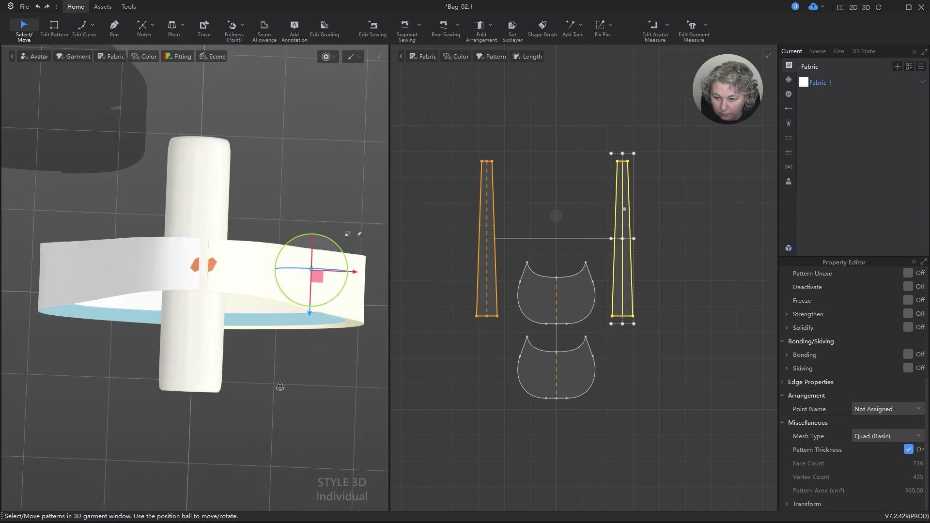
right_click_drag(280, 386, 260, 252)
scroll(260, 252, "up", 5)
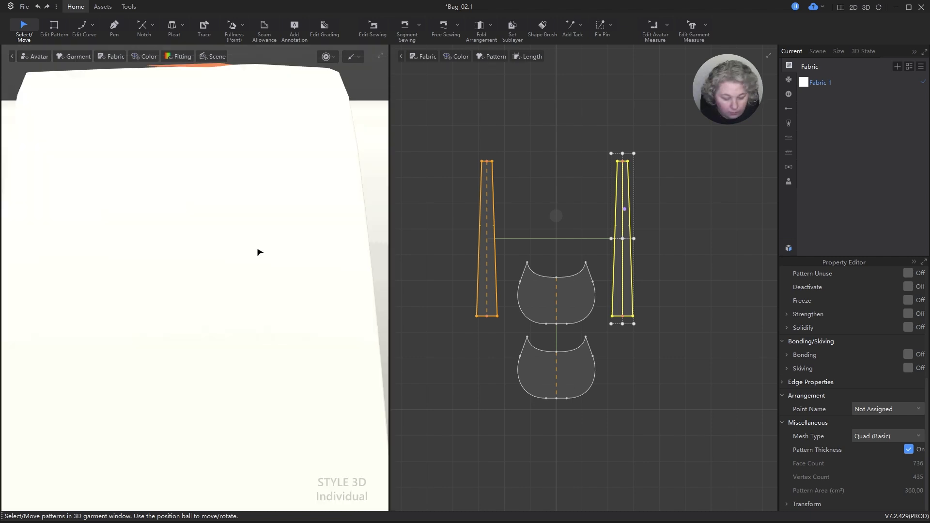
scroll(260, 252, "down", 10)
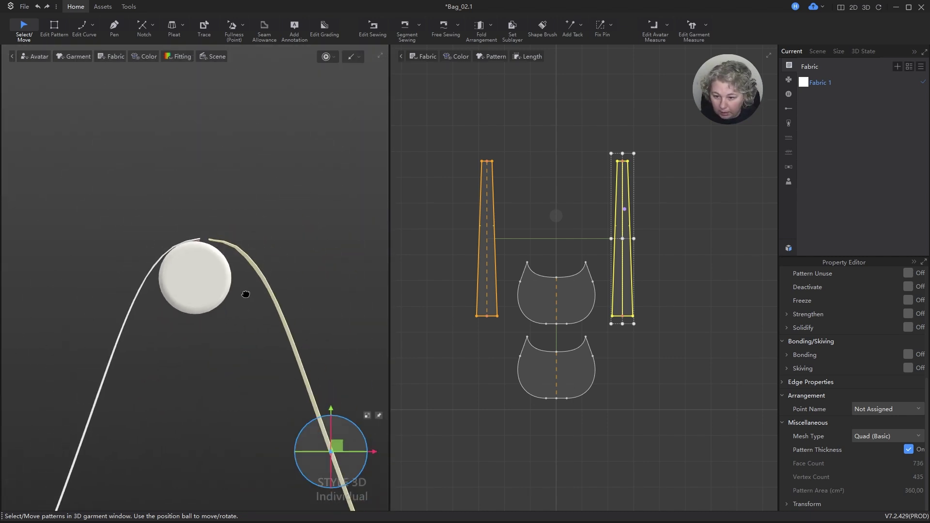
- Move the copied strap half inward in the 3D window so it meets the side of the bag body
middle_click_drag(245, 294, 221, 147)
scroll(287, 256, "down", 3)
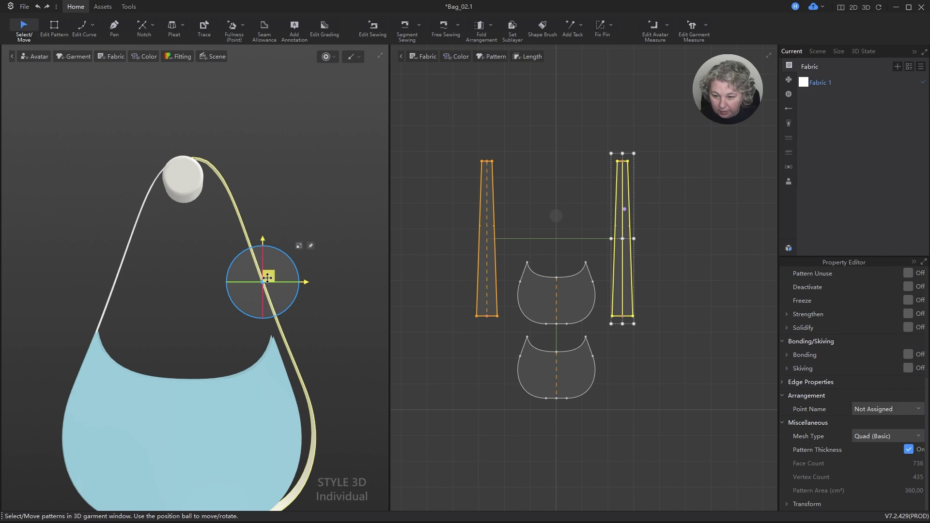
left_click_drag(268, 278, 259, 278)
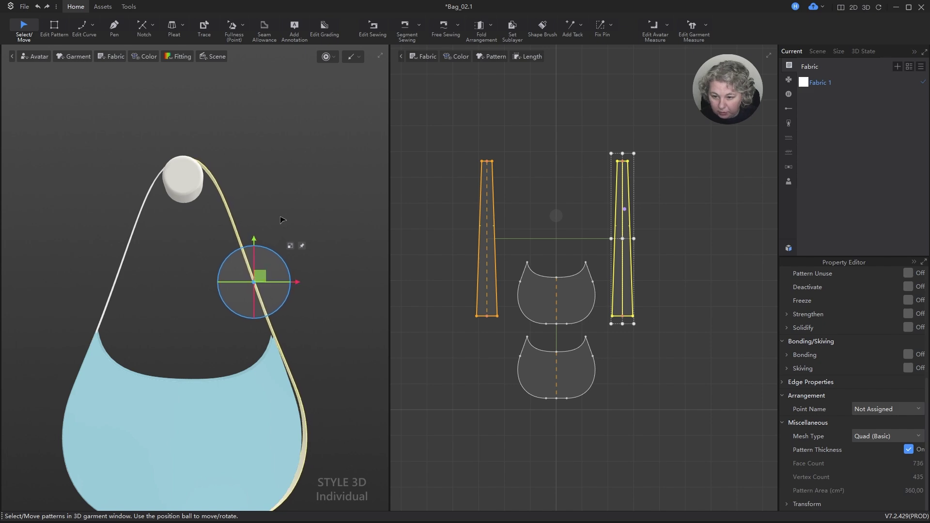
scroll(285, 218, "down", 3)
right_click_drag(311, 243, 290, 242)
scroll(545, 246, "up", 2)
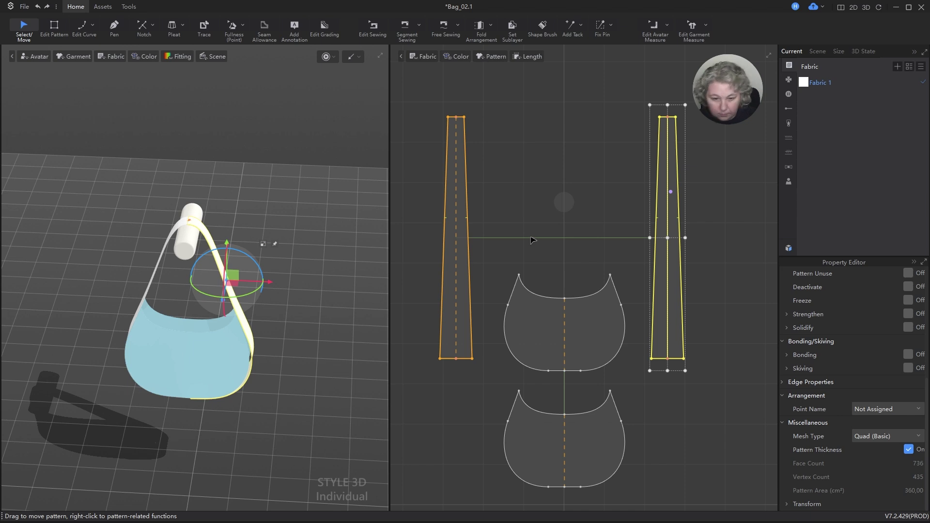
- Try to free-sew the upper body piece's outer edge, from bottom centre to tip, to the copied strap's long edge up to the notch
key("m")
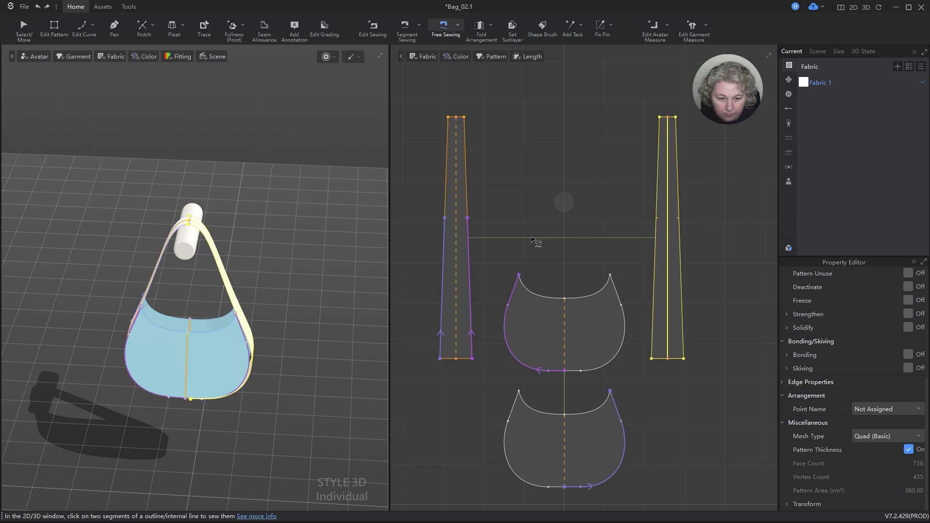
left_click(565, 371)
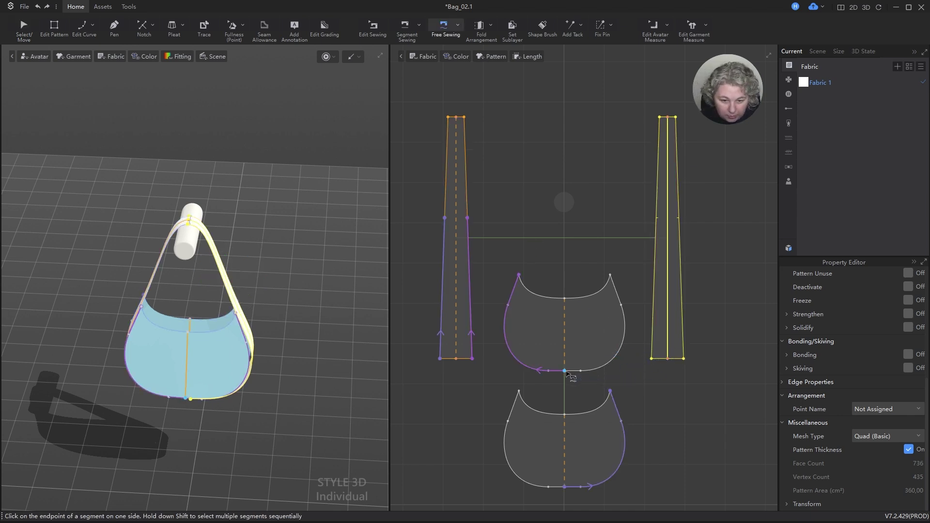
left_click(610, 275)
left_click(651, 358)
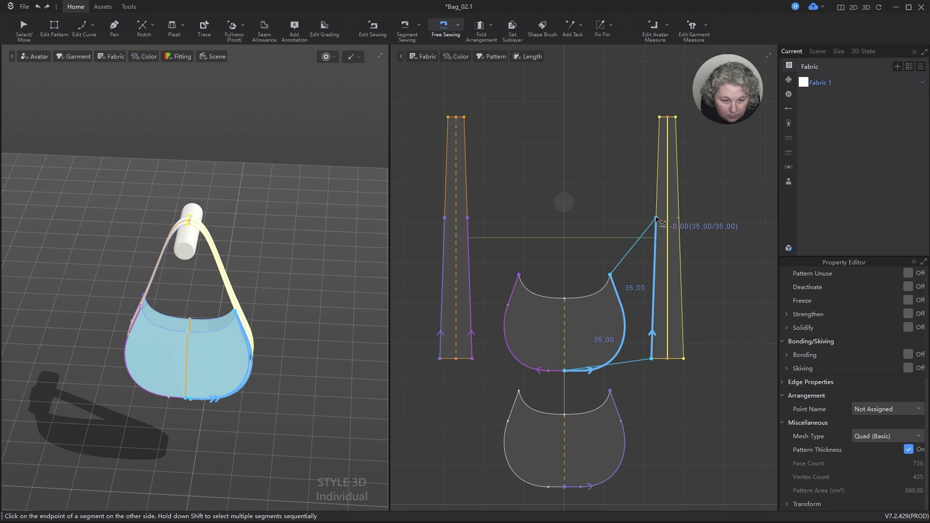
left_click(656, 218)
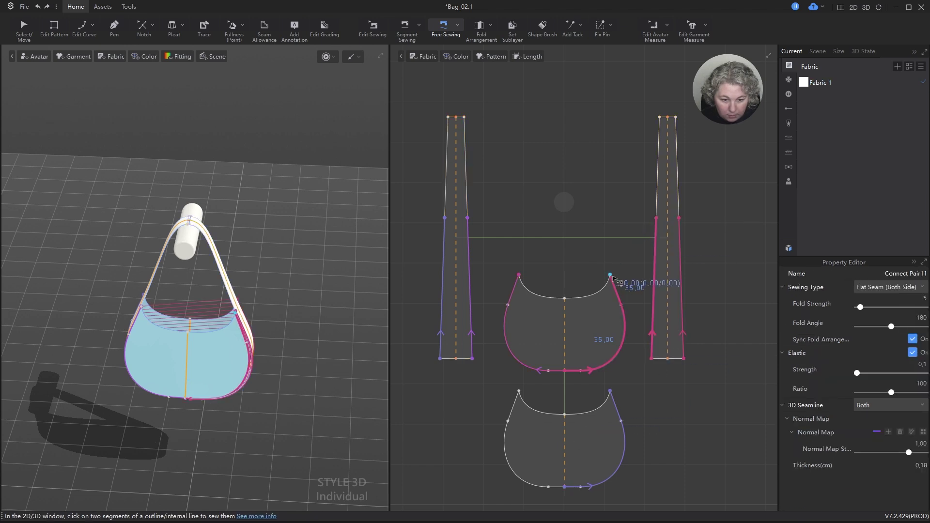
left_click(660, 332)
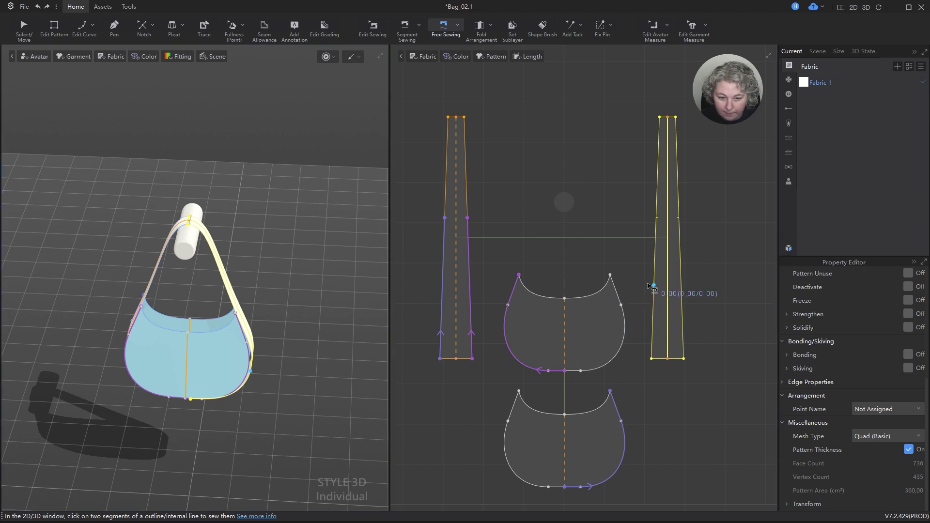
- Delete the copied strap piece from the pattern
key("a")
left_click(671, 201)
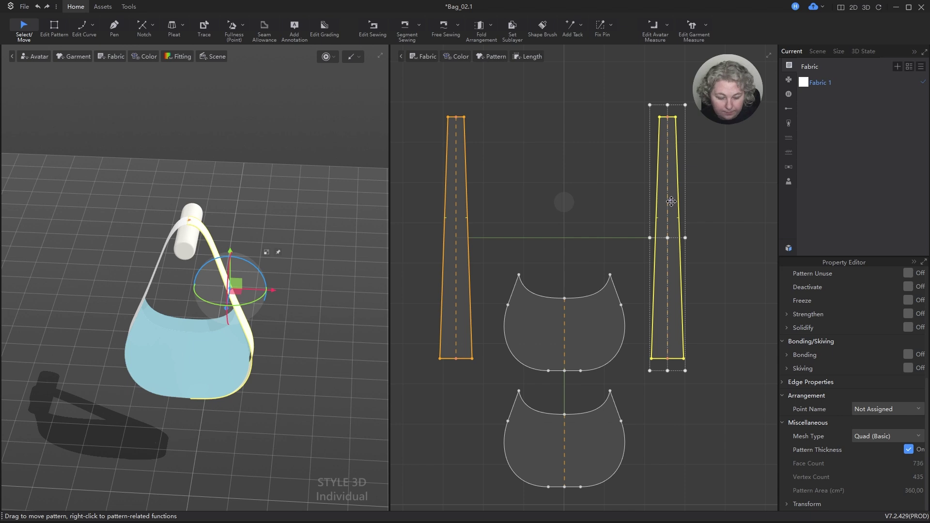
key("Delete")
left_click(464, 161)
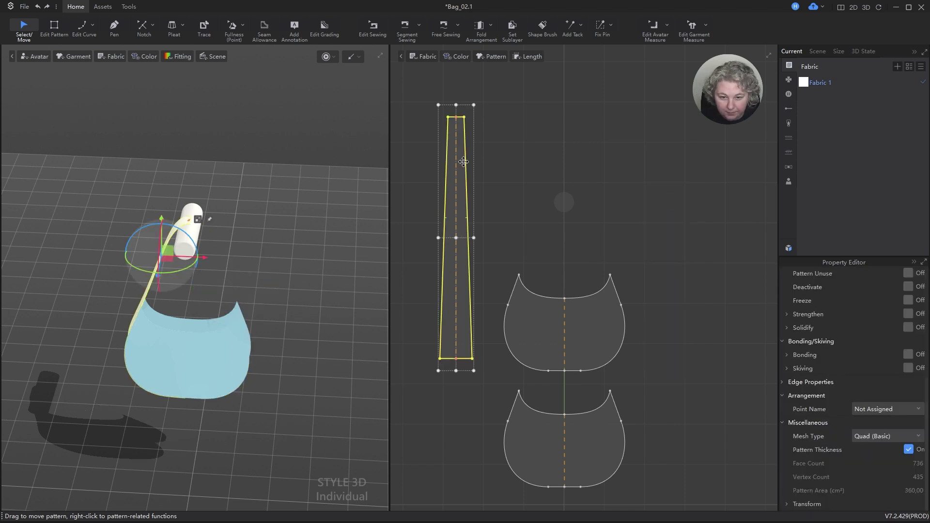
right_click(459, 163)
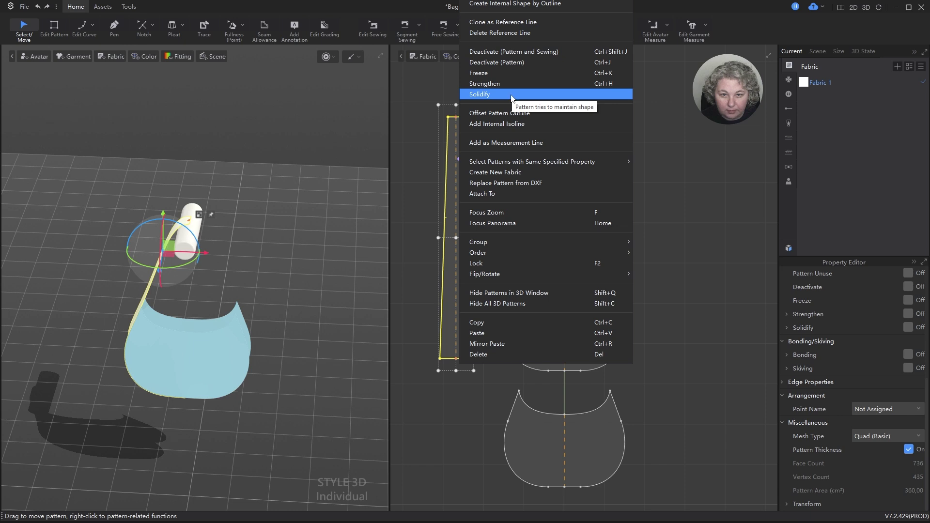
left_click(450, 89)
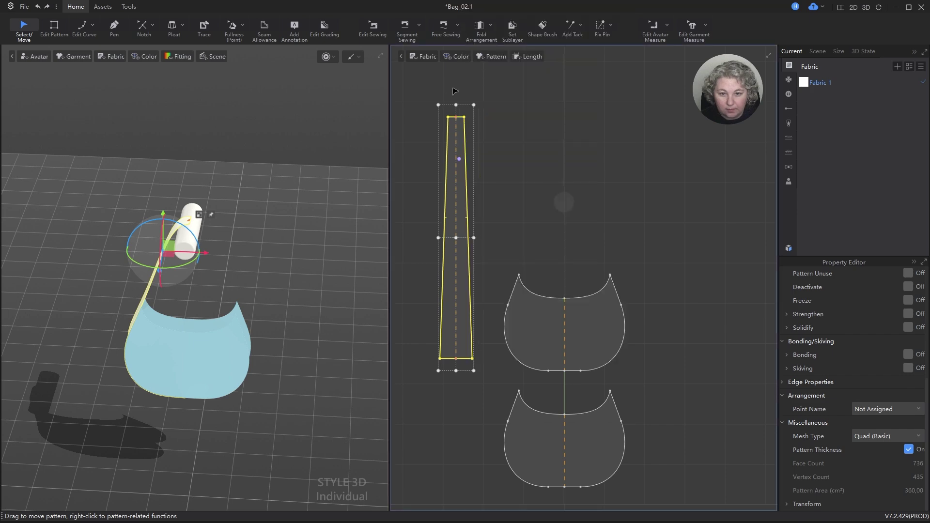
left_click(519, 124)
- Examine how the remaining strap half runs from the bag body to the handle bar, and its tapered outline in the 2D pattern
scroll(196, 276, "up", 3)
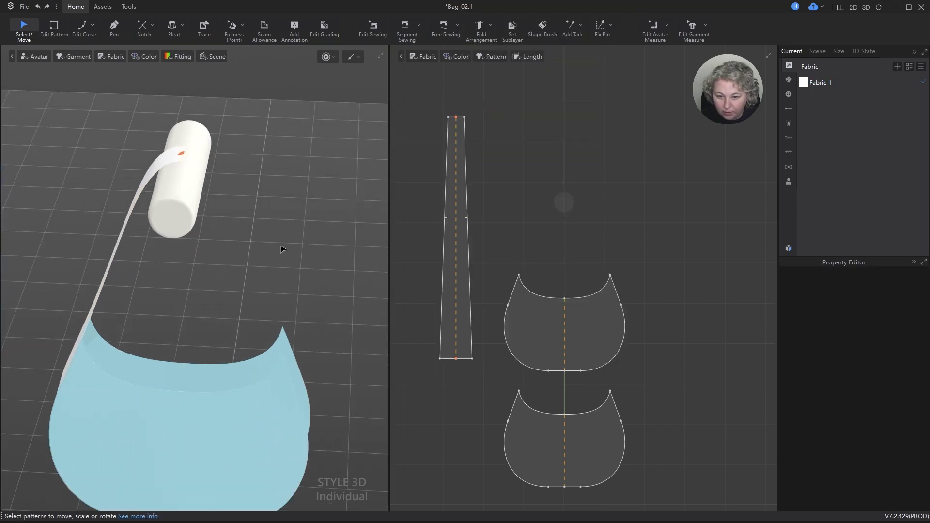
scroll(280, 251, "up", 6)
right_click_drag(321, 200, 271, 203)
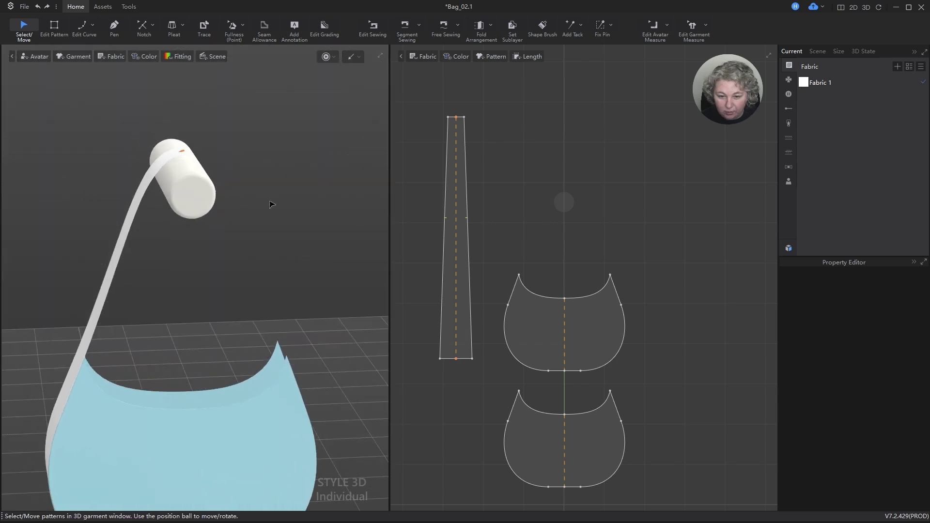
scroll(479, 218, "down", 6)
scroll(458, 211, "up", 3)
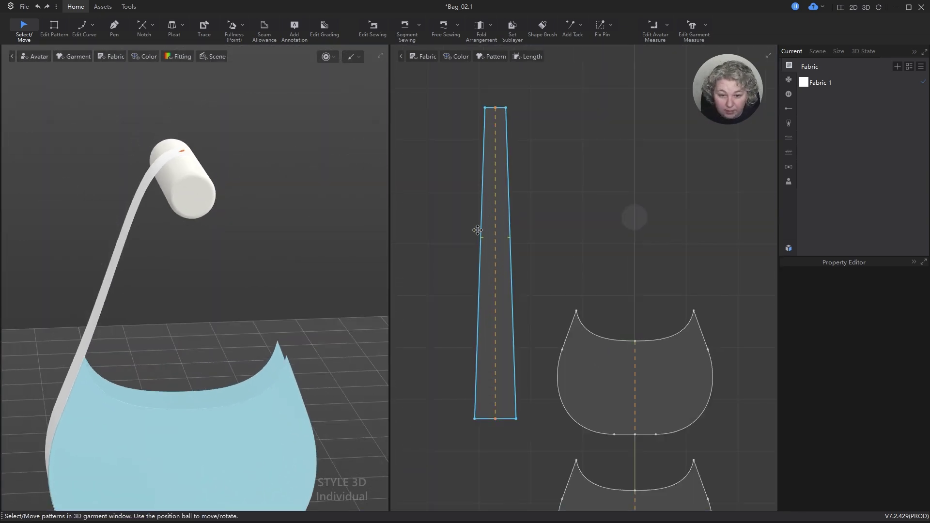
scroll(484, 257, "down", 4)
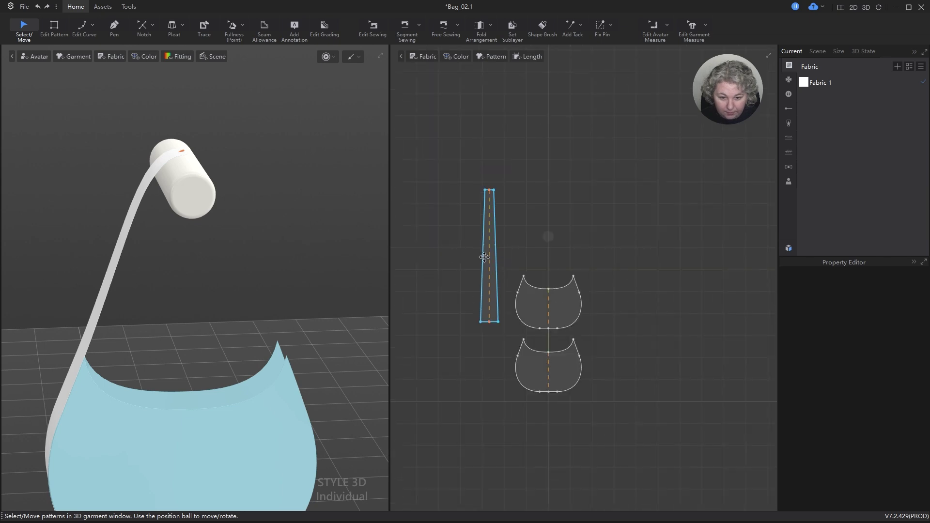
scroll(487, 271, "up", 4)
scroll(499, 270, "down", 3)
scroll(491, 199, "up", 5)
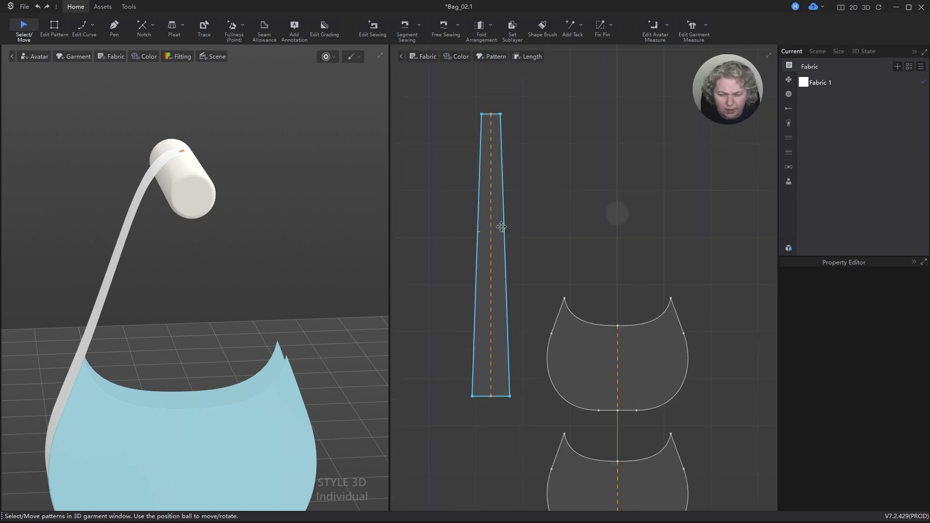
- Bend the strap's straight long edges slightly inward into symmetric arcs with Edit Arc
left_click(90, 27)
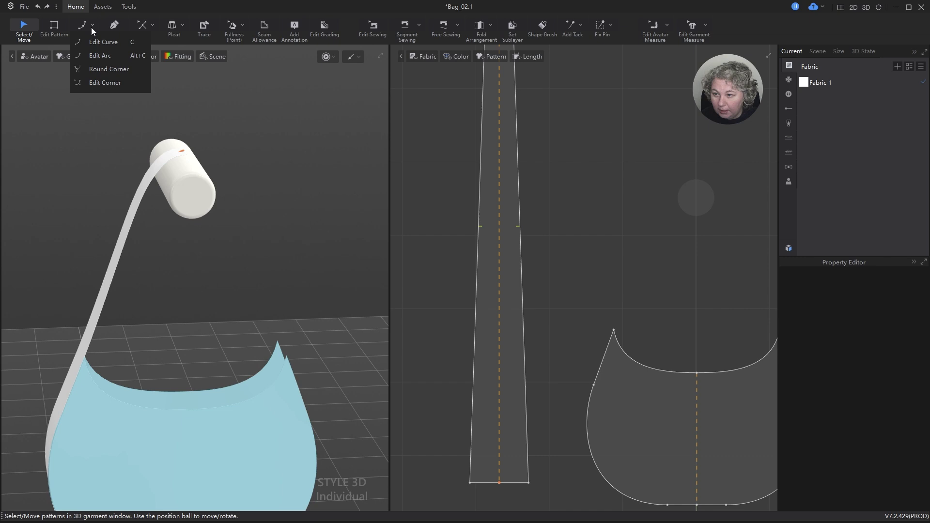
left_click(95, 55)
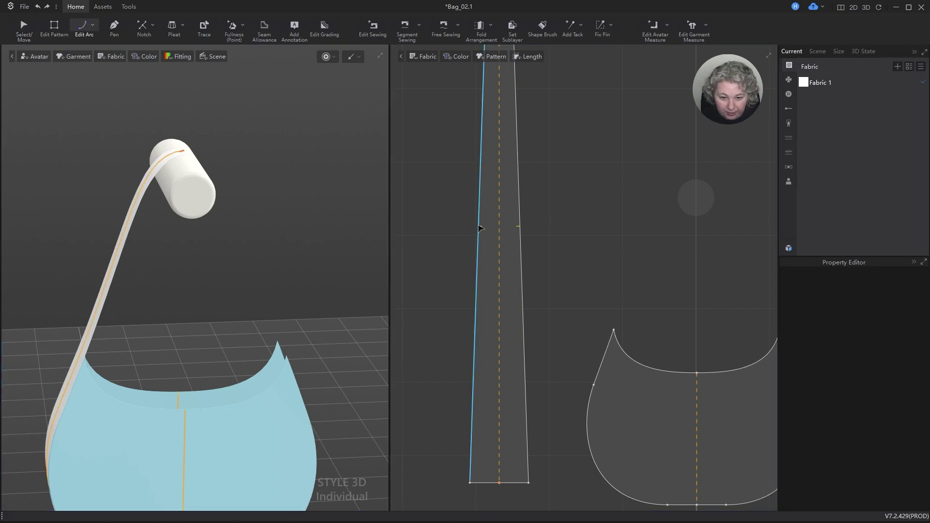
left_click_drag(479, 228, 485, 253)
scroll(499, 305, "down", 5)
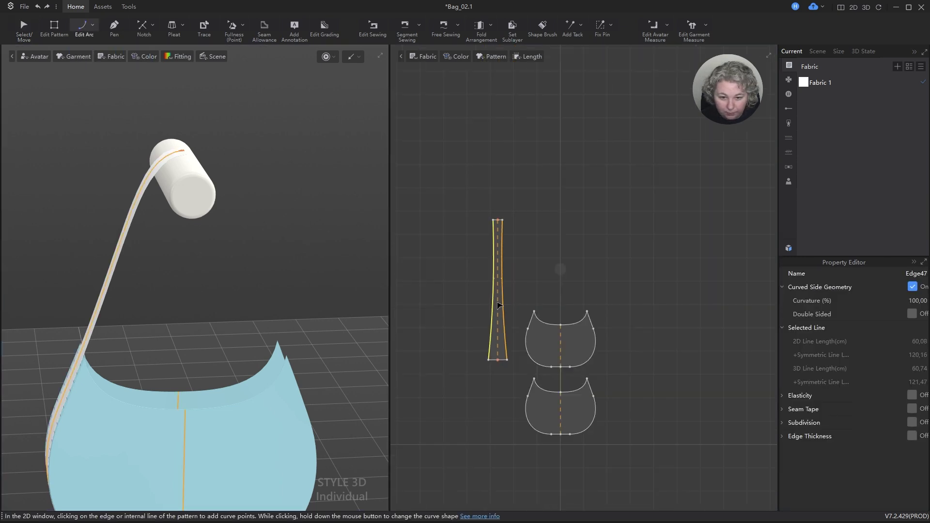
scroll(499, 305, "up", 5)
- Create a guideline parallel to the Y axis through the left corner of the strap's narrow upper end
key("z")
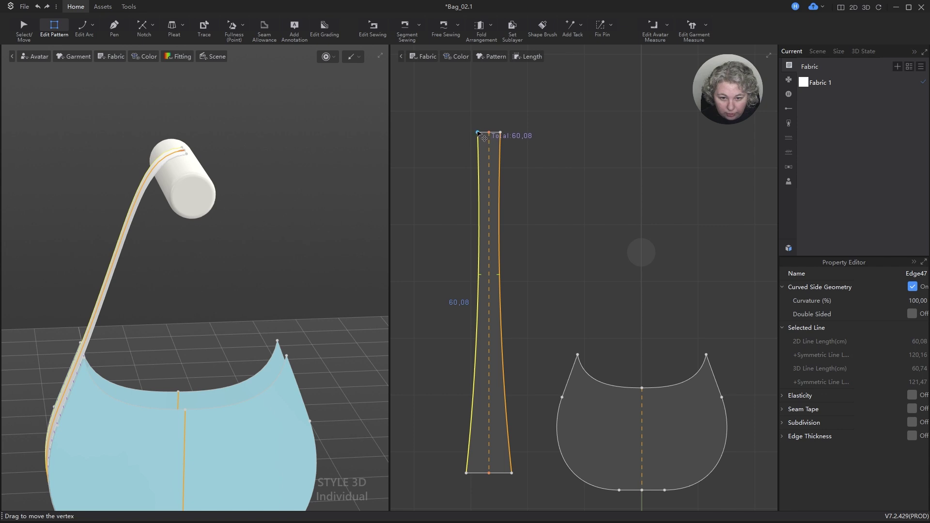
right_click(478, 133)
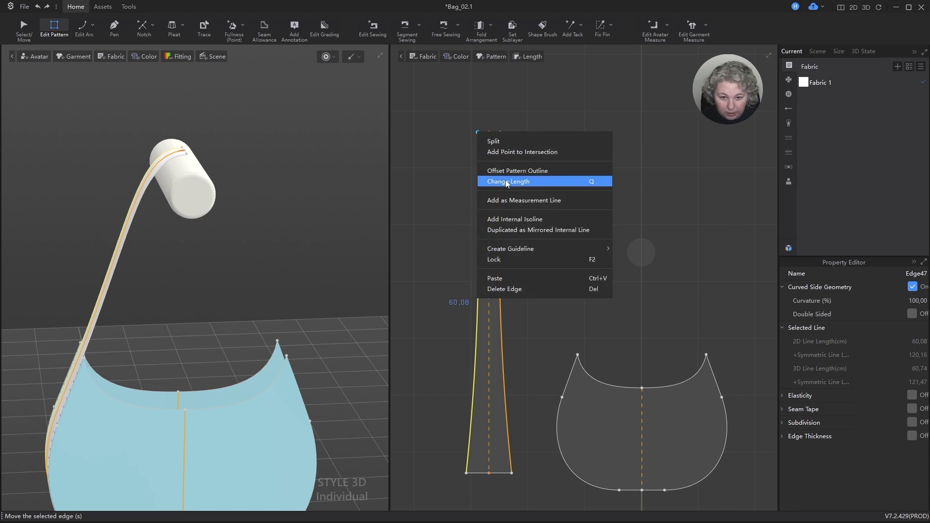
mouse_move(509, 248)
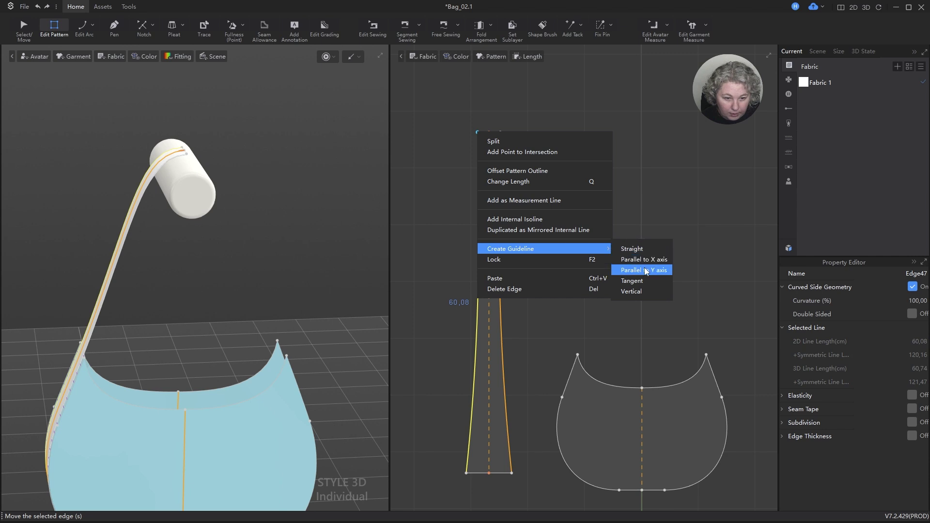
left_click(645, 270)
scroll(543, 290, "down", 2)
scroll(535, 356, "up", 5)
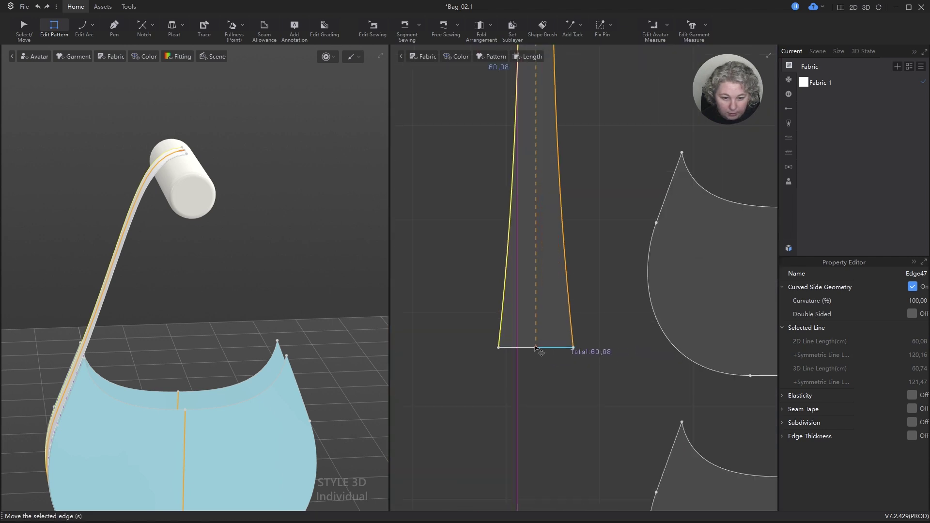
- Create a guideline parallel to the Y axis through the right corner of the strap's wide lower end
right_click(499, 347)
left_click(596, 285)
right_click(573, 347)
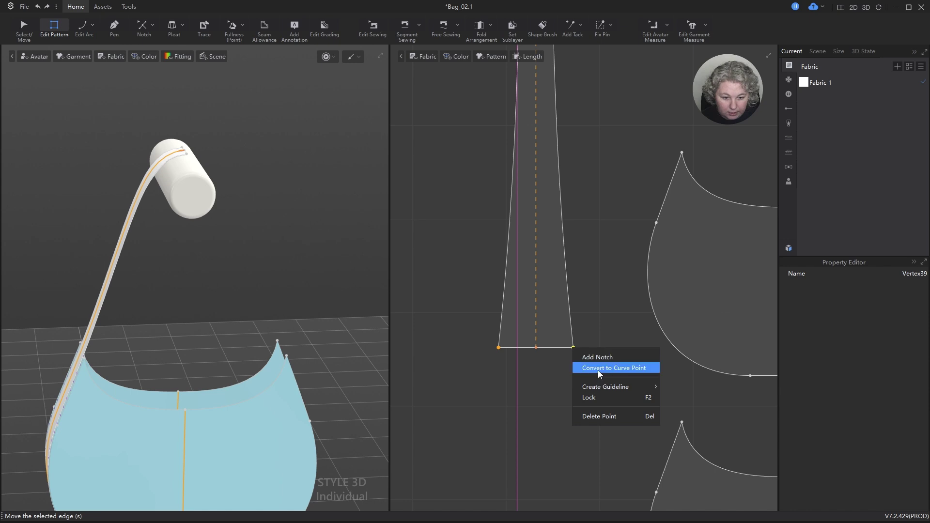
mouse_move(624, 387)
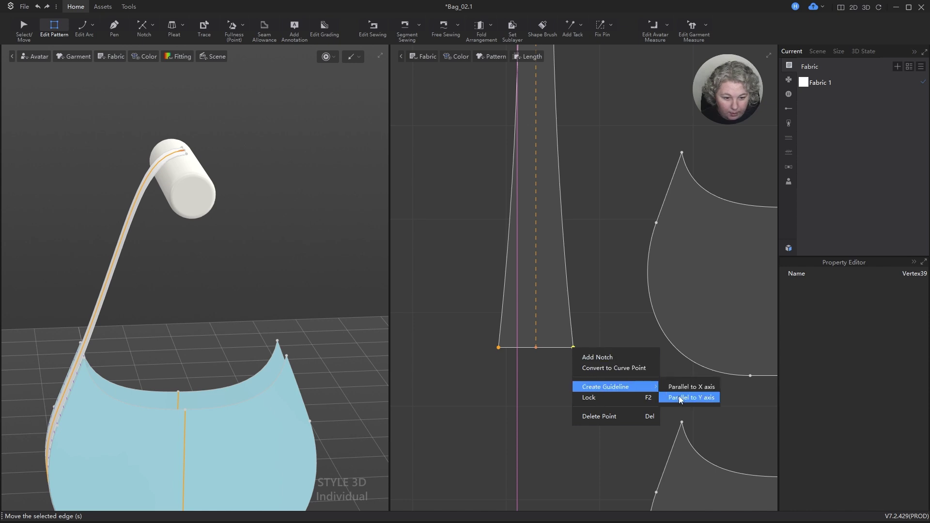
left_click(679, 397)
scroll(535, 348, "down", 3)
scroll(524, 119, "up", 5)
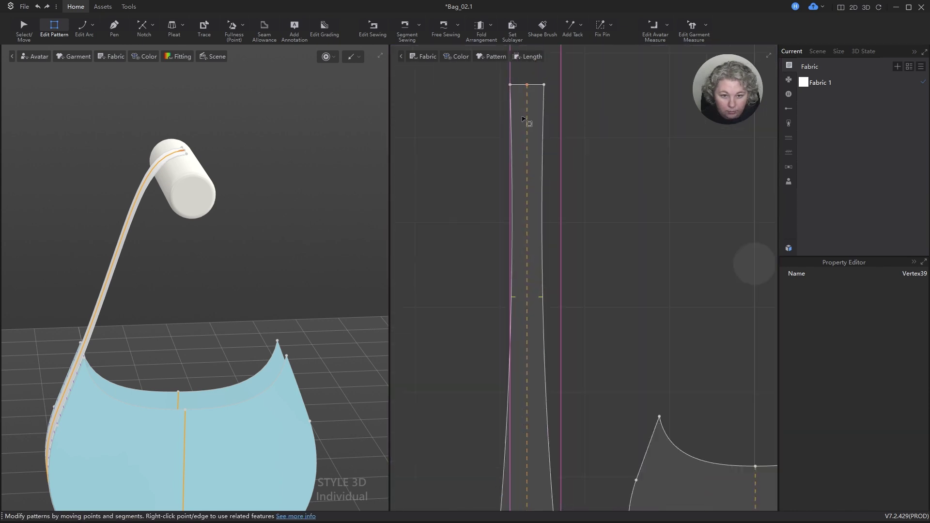
- Move the curve handle of the strap's upper left corner onto the guideline so the edge leaves the narrow end vertically
scroll(524, 119, "down", 5)
scroll(516, 101, "up", 4)
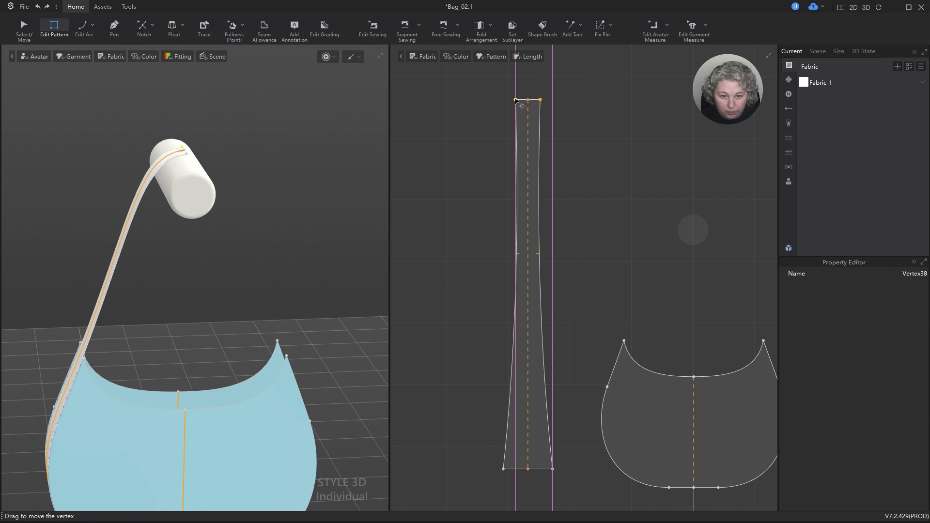
key("v")
scroll(518, 221, "up", 5)
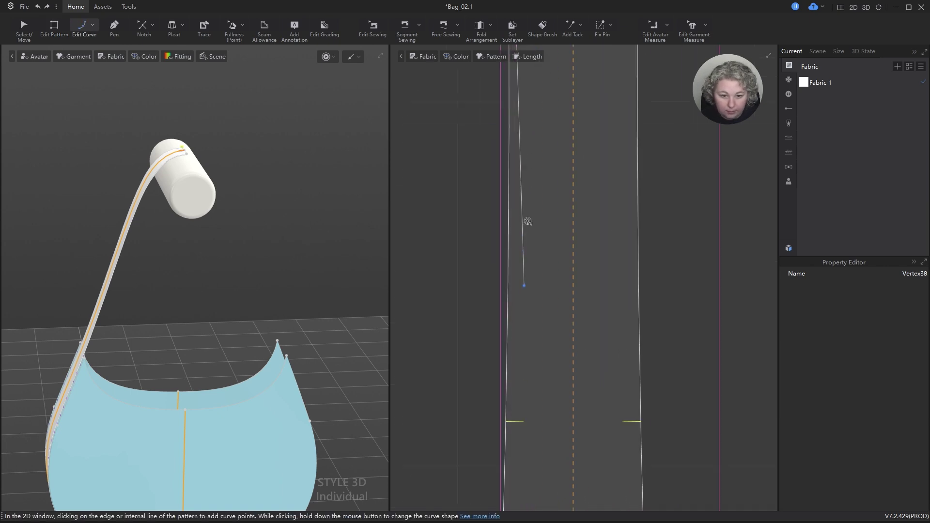
left_click_drag(524, 287, 500, 309)
scroll(492, 202, "down", 5)
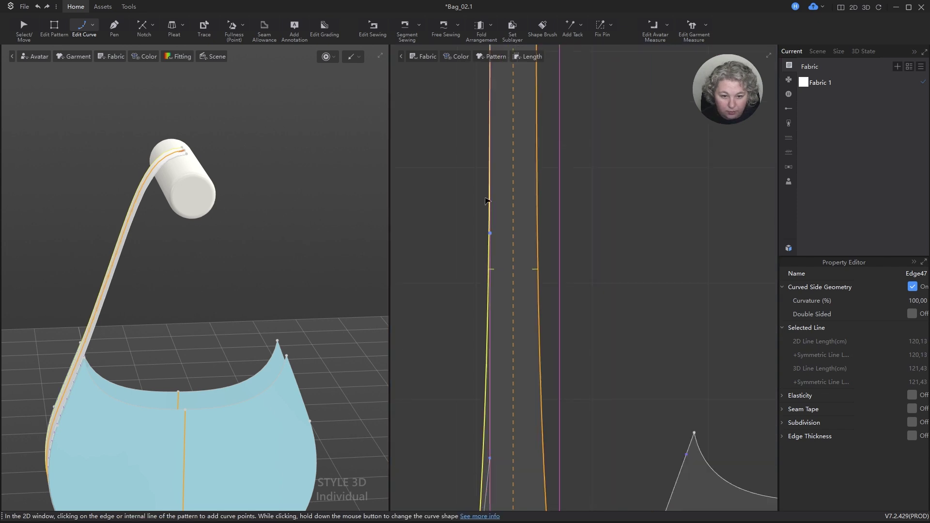
- Align the curve handle of the strap's lower right corner with its guideline and extend it up to the notch level
scroll(524, 382, "up", 5)
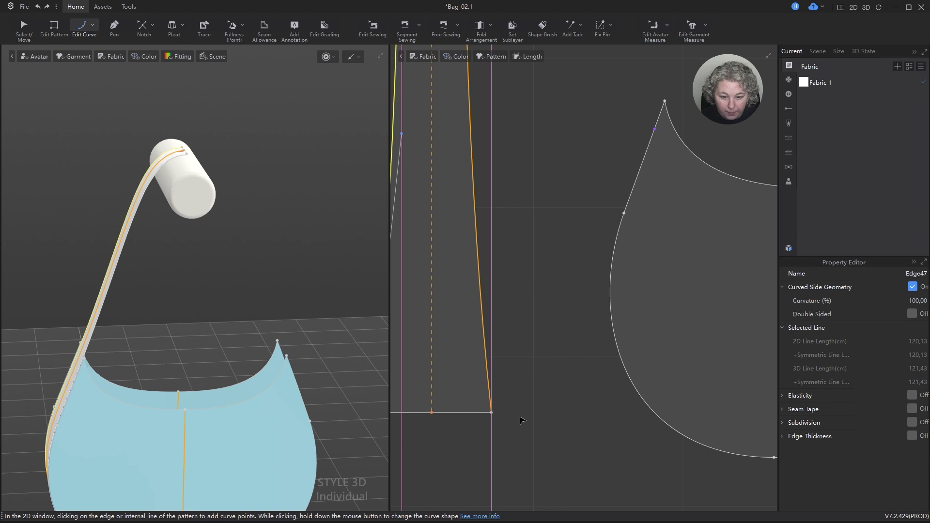
left_click(493, 411)
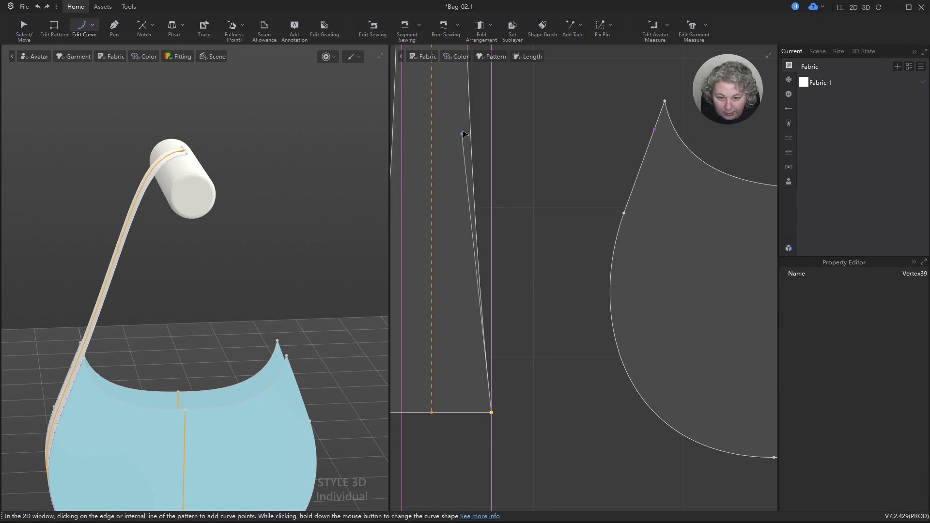
left_click_drag(462, 134, 493, 91)
scroll(518, 309, "down", 5)
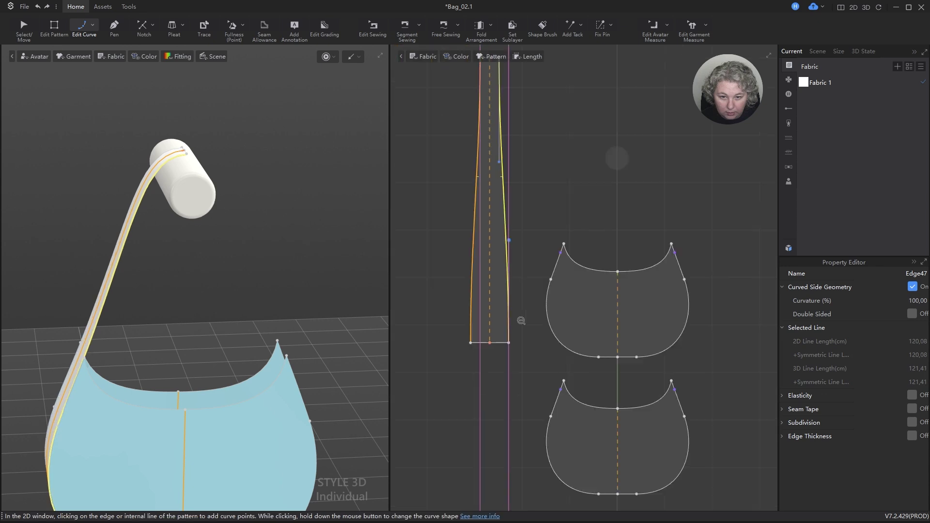
scroll(521, 239, "up", 6)
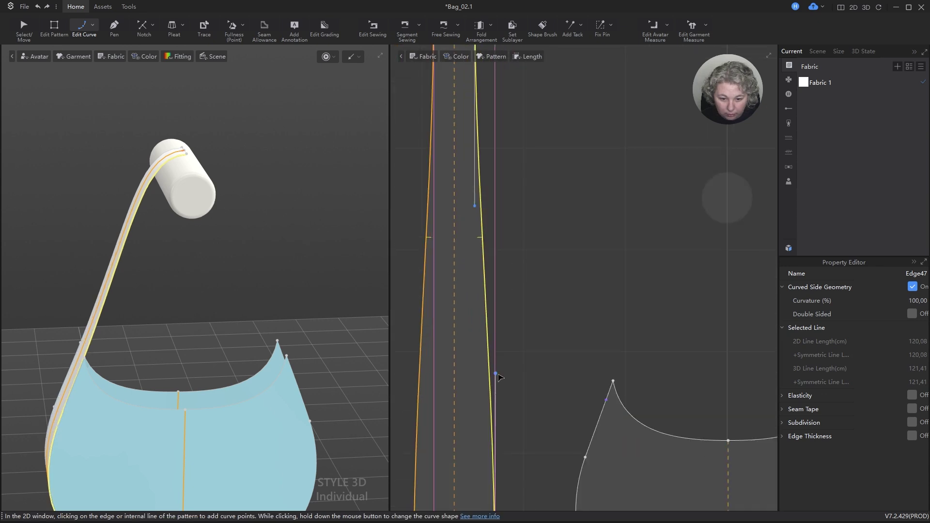
left_click_drag(497, 373, 496, 241)
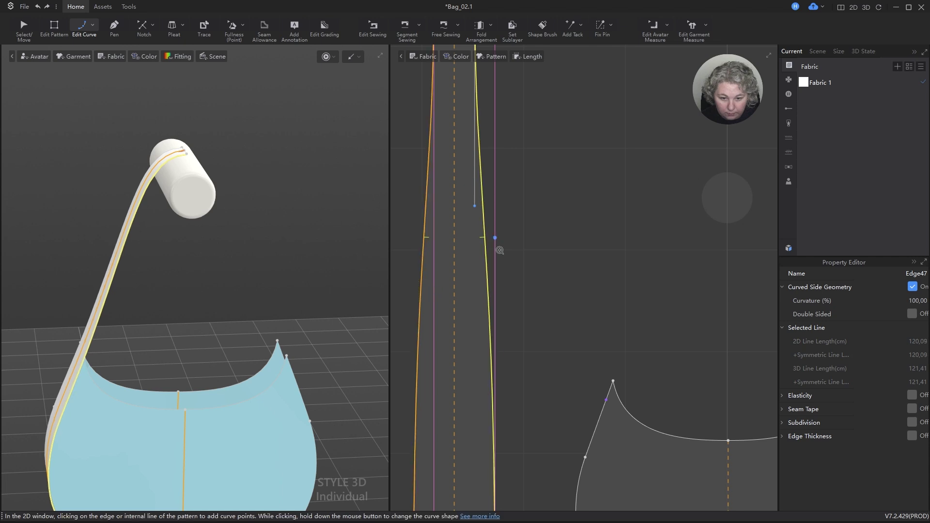
- Examine the strap's curved long edges against the two guidelines at the wide lower end and the narrow upper end
scroll(498, 218, "up", 5)
left_click_drag(511, 152, 511, 154)
scroll(512, 261, "down", 5)
key("a")
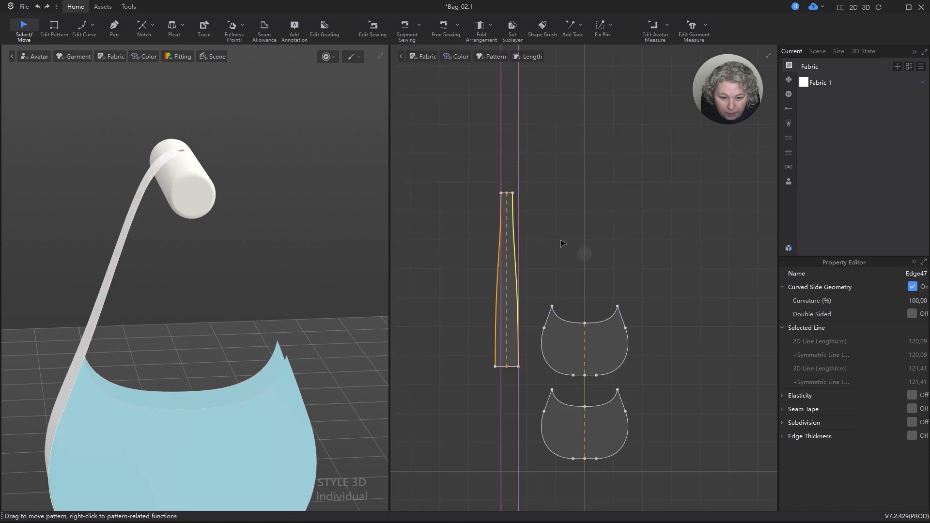
scroll(533, 349, "up", 6)
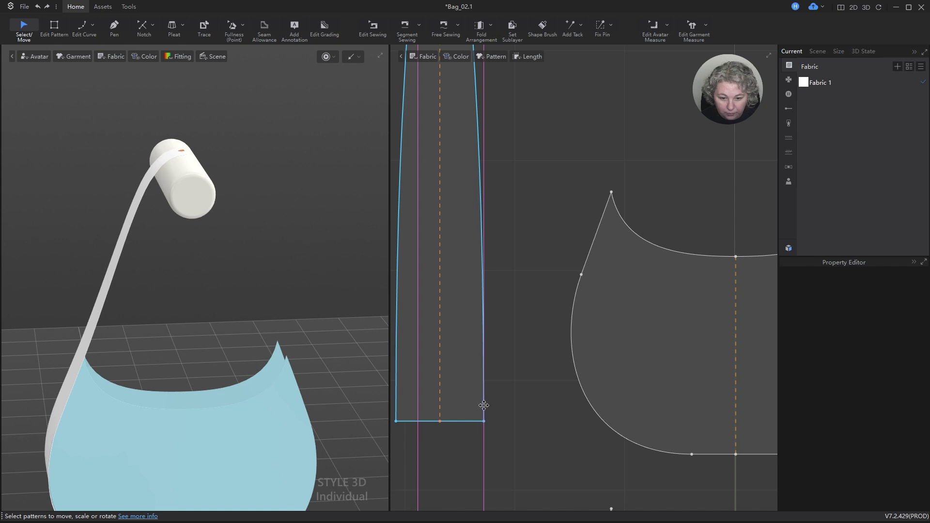
scroll(489, 414, "down", 5)
scroll(472, 155, "up", 4)
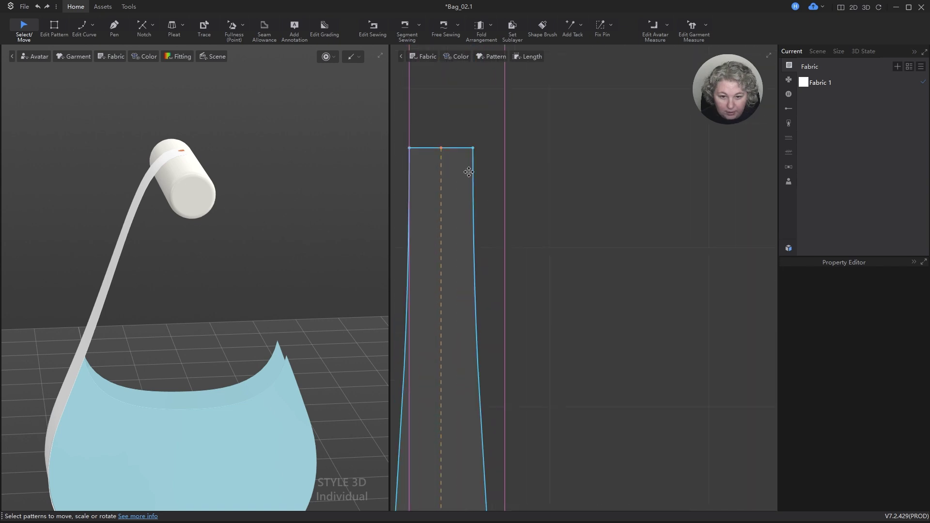
scroll(502, 172, "down", 2)
- Extend the curve handle of the strap's upper left corner down along its guideline to the notch level
key("z")
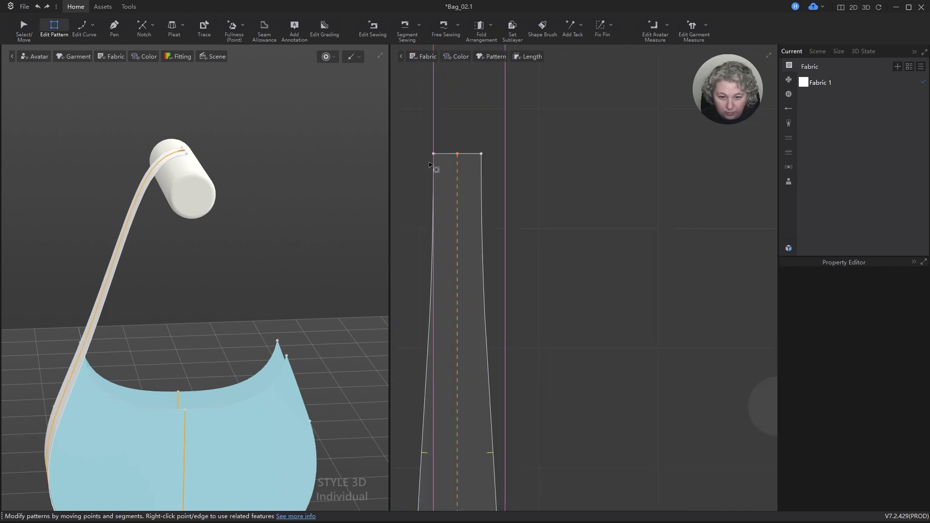
left_click(434, 154)
scroll(434, 155, "down", 3)
scroll(420, 316, "up", 5)
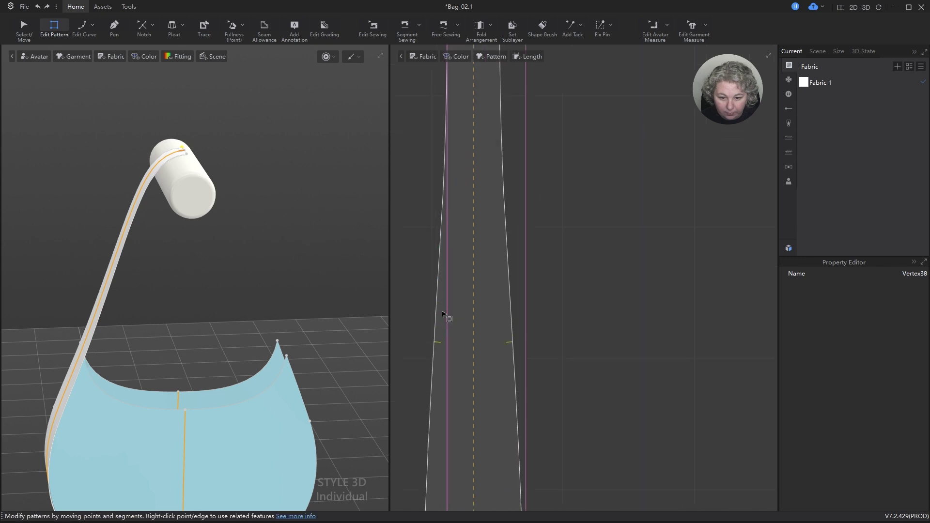
key("v")
scroll(451, 315, "up", 2)
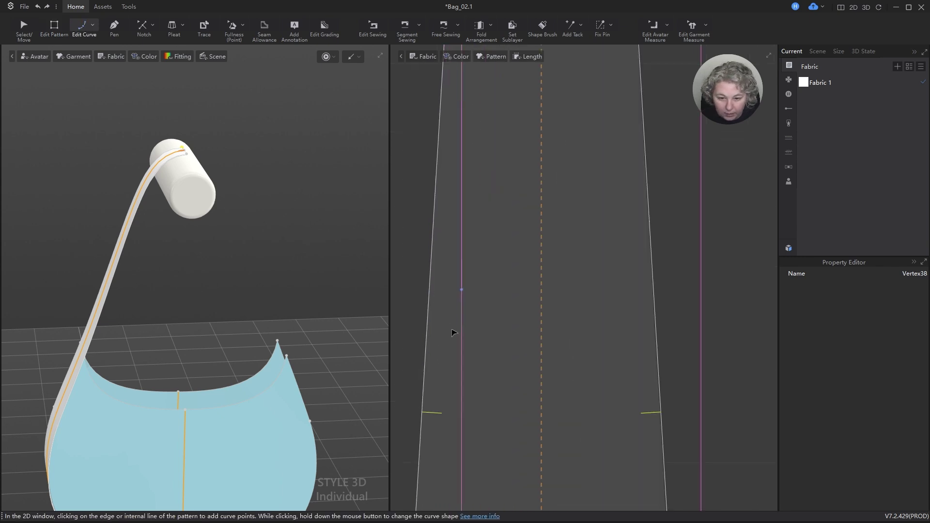
left_click_drag(462, 291, 463, 416)
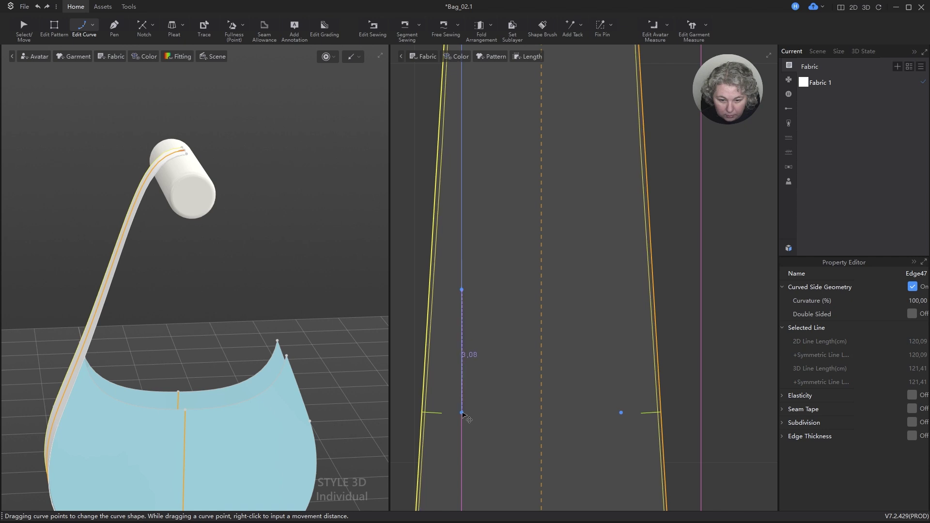
scroll(475, 291, "down", 5)
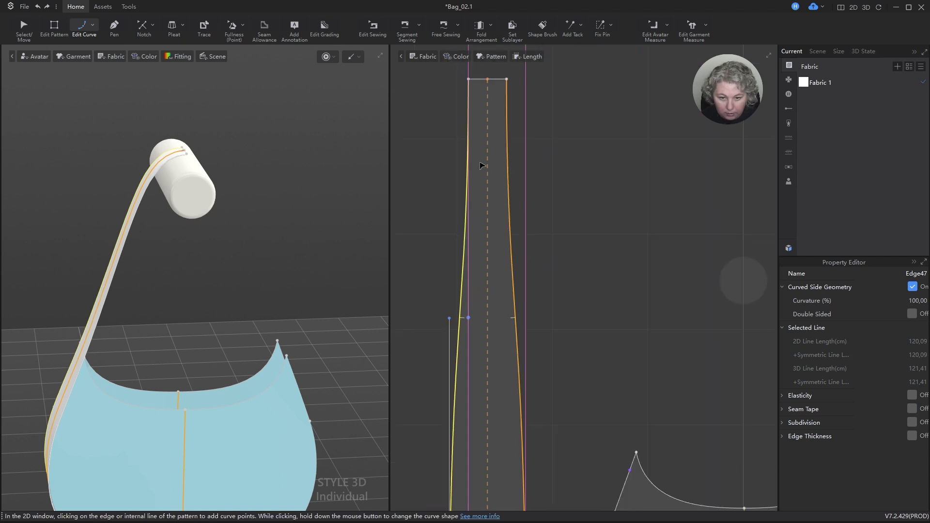
- Delete both guidelines and remove the symmetry axis along the strap's centre
scroll(482, 166, "down", 3)
key("q")
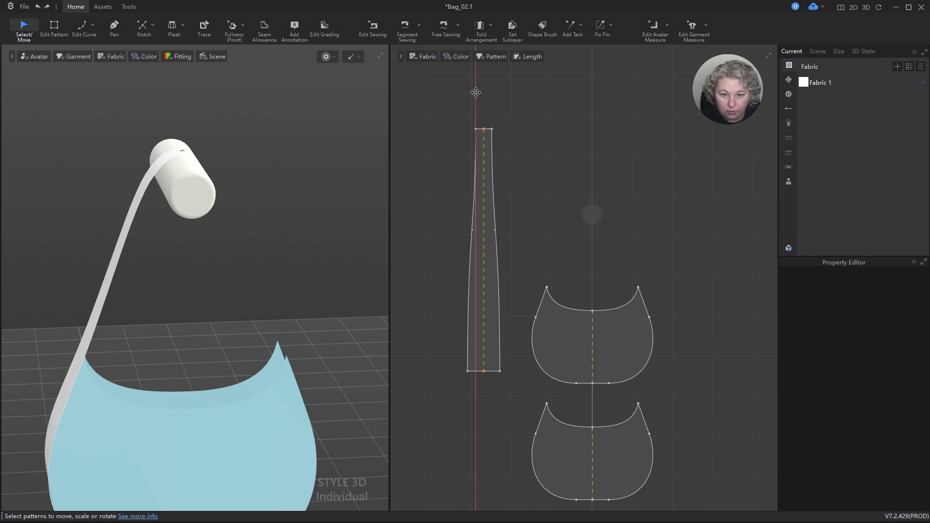
right_click(488, 145)
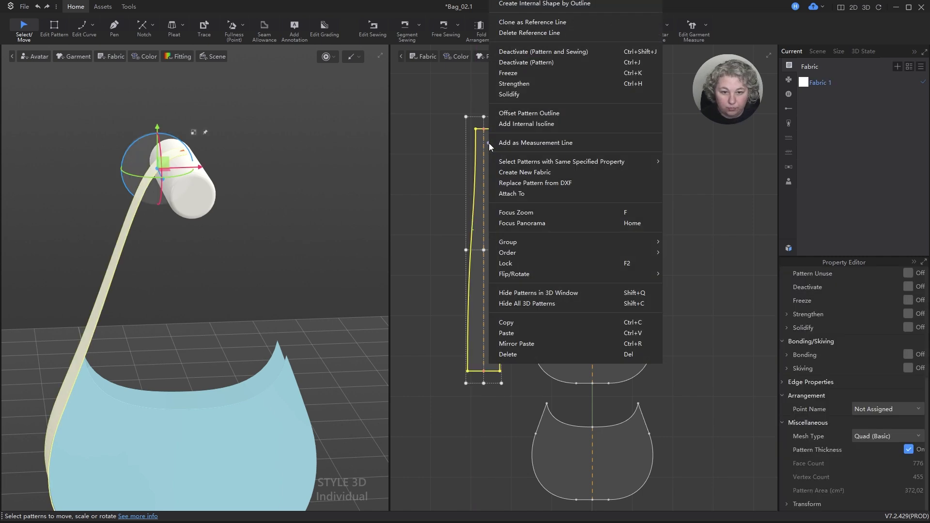
left_click(539, 33)
left_click(536, 183)
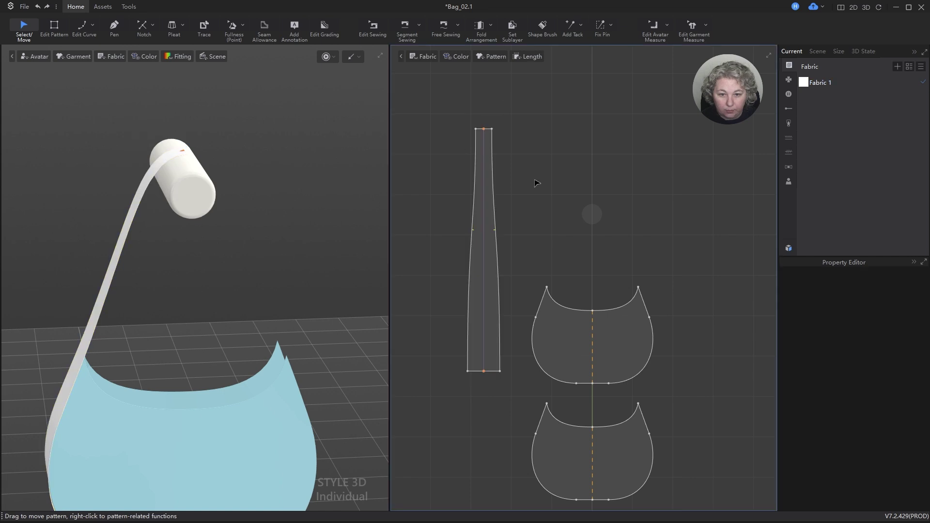
- Delete the centre points on the strap's narrow upper end and wide lower end
scroll(474, 154, "up", 3)
scroll(475, 154, "up", 2)
left_click(494, 126)
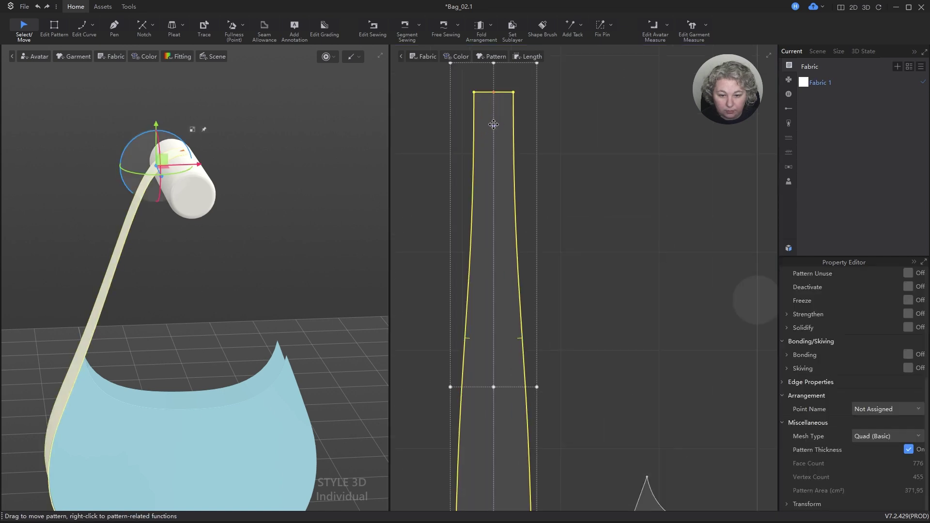
scroll(478, 118, "down", 3)
key("z")
left_click(481, 95)
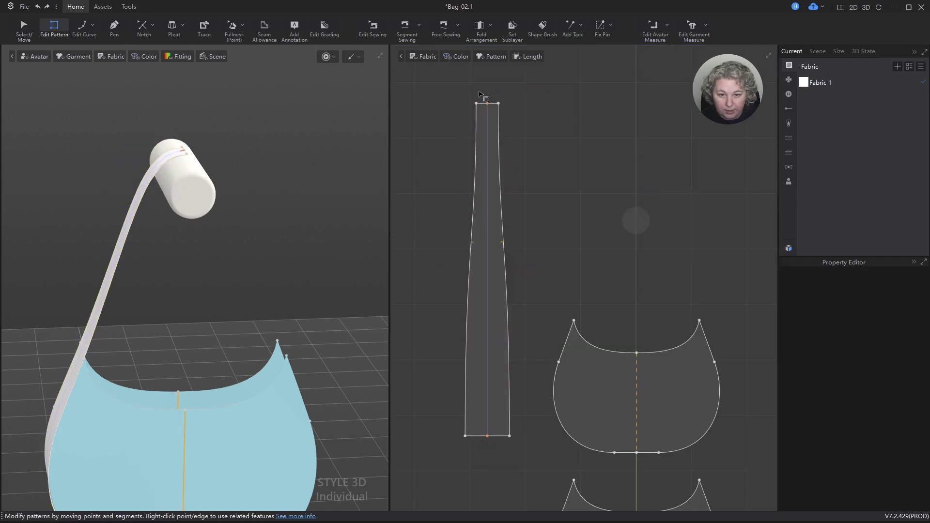
left_click_drag(502, 336, 500, 445)
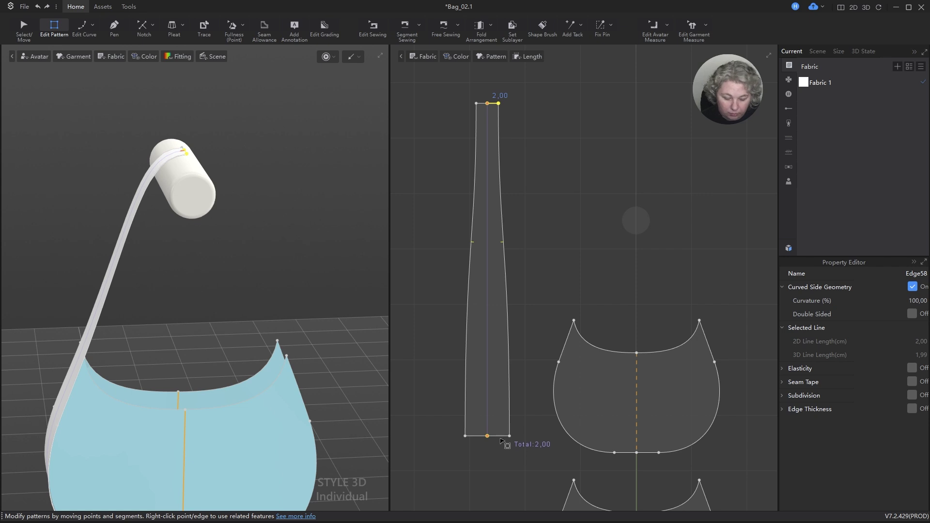
key("Delete")
key("ctrl+z")
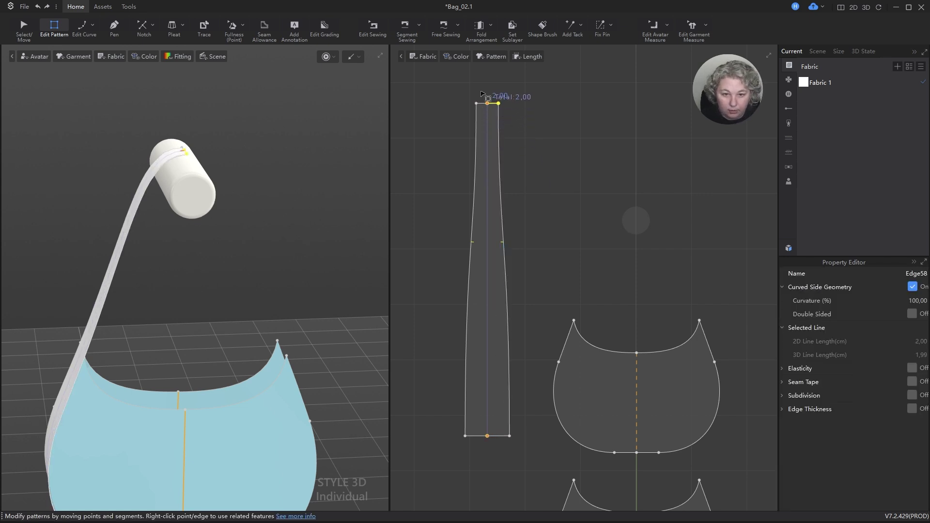
left_click_drag(481, 91, 488, 109)
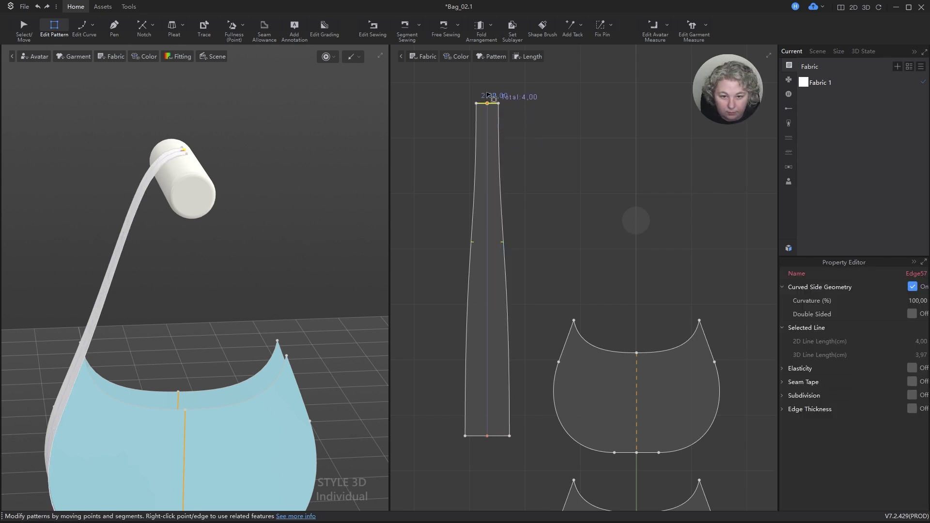
left_click(484, 92)
left_click_drag(489, 106, 489, 108)
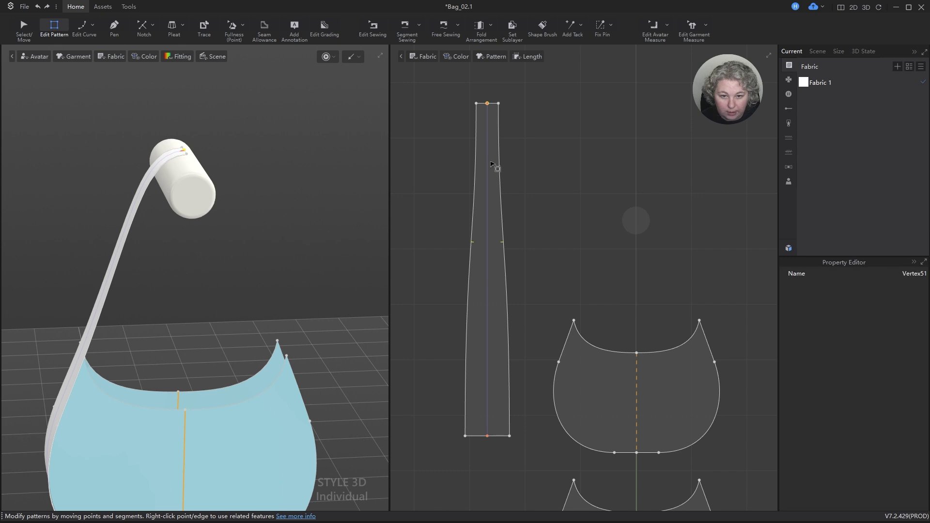
key("Delete")
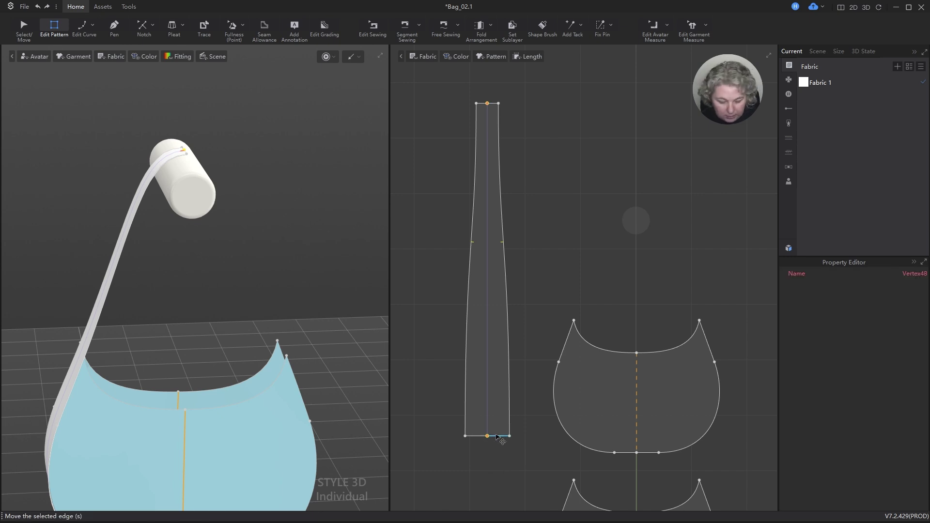
- Remove the fixed pins from both ends of the strap
left_click(596, 29)
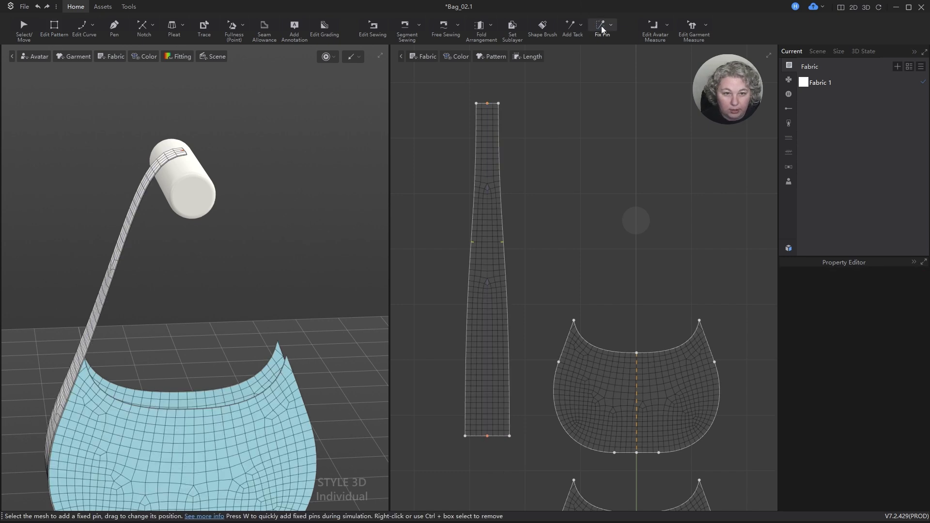
left_click_drag(481, 89, 490, 128)
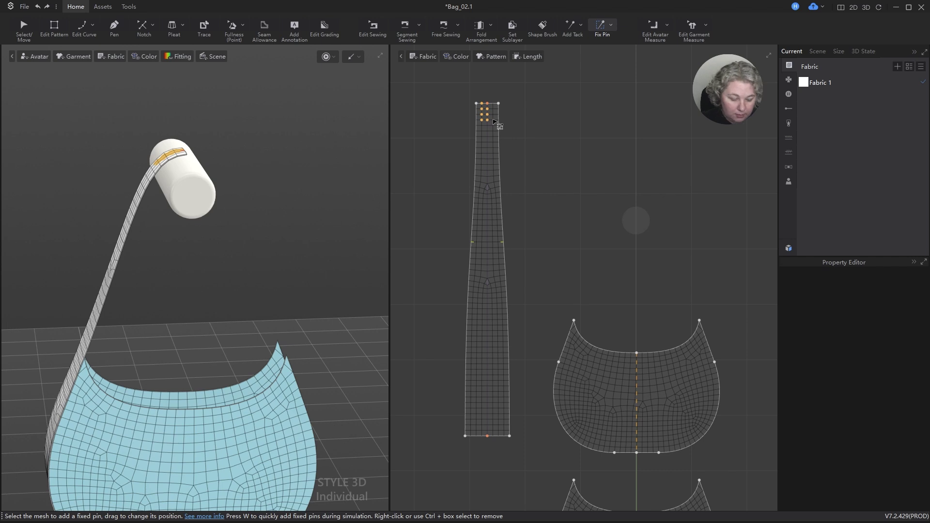
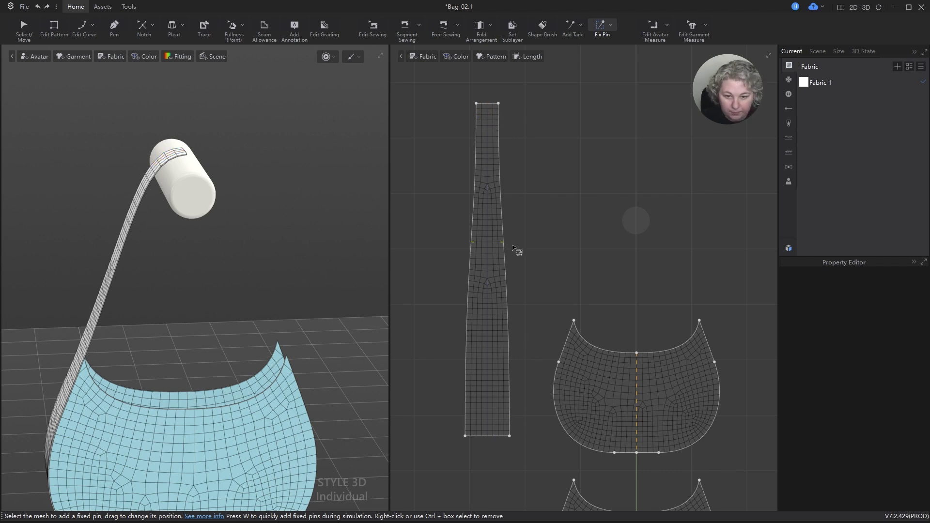
key("a")
left_click(495, 209)
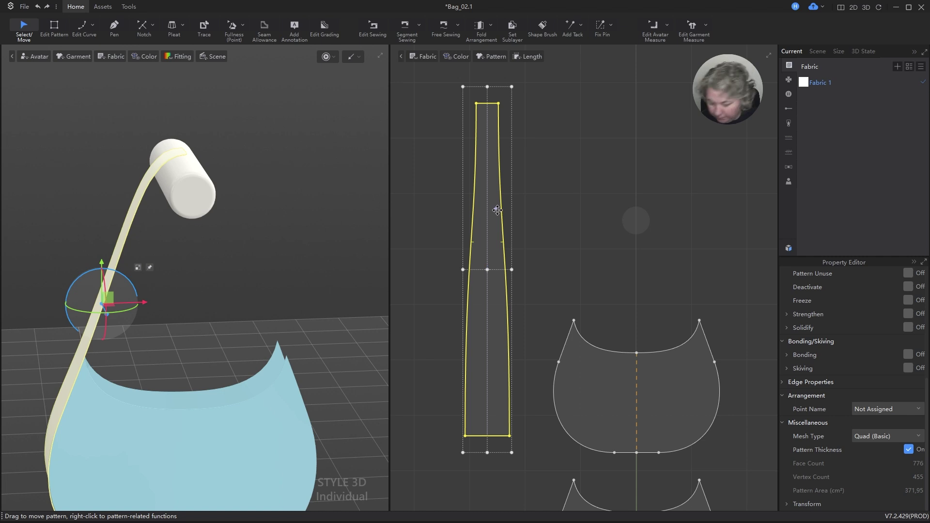
- Extend the sewing line on the strap's right long edge up to that edge's notch
key("b")
mouse_move(504, 243)
left_mouse_down()
mouse_move(505, 277)
mouse_move(506, 253)
left_mouse_up()
scroll(506, 254, "up", 6)
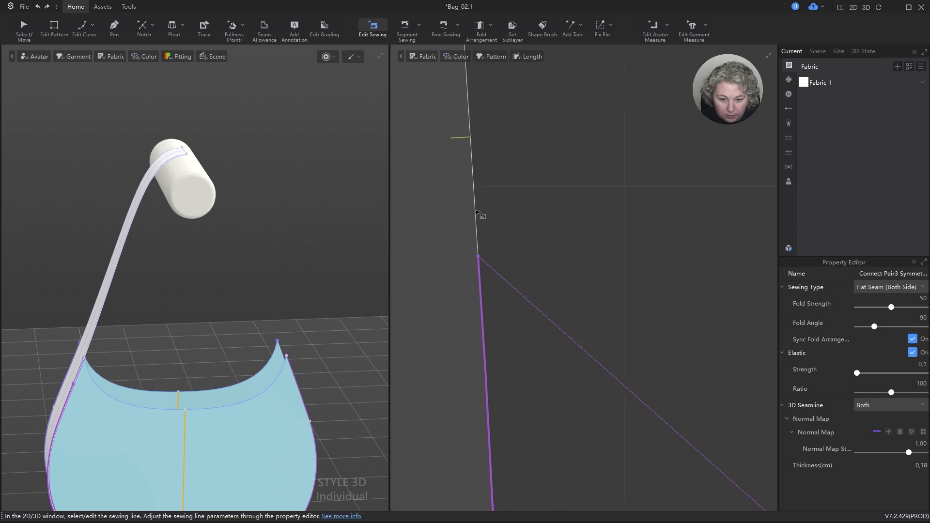
left_click_drag(473, 147, 470, 137)
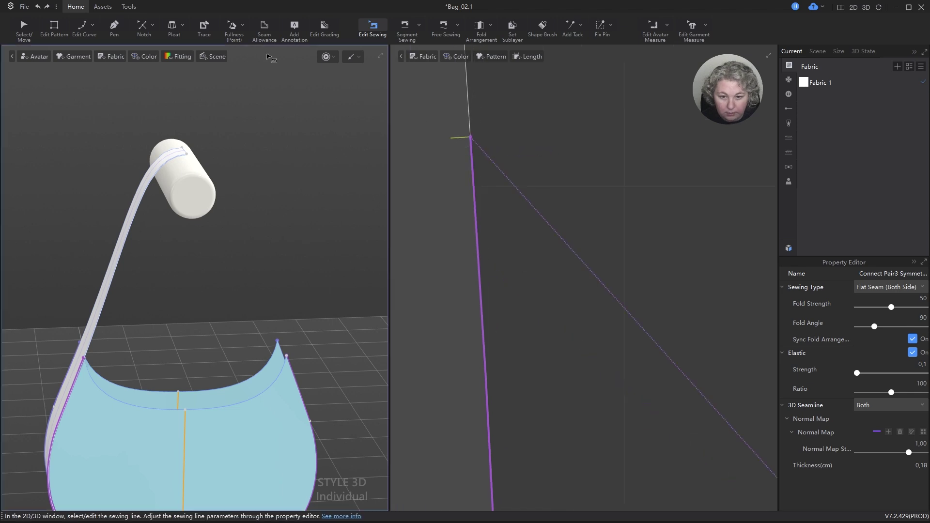
- Set the notches on both long edges of the strap to 35.00 cm from the wide lower end
left_click(141, 25)
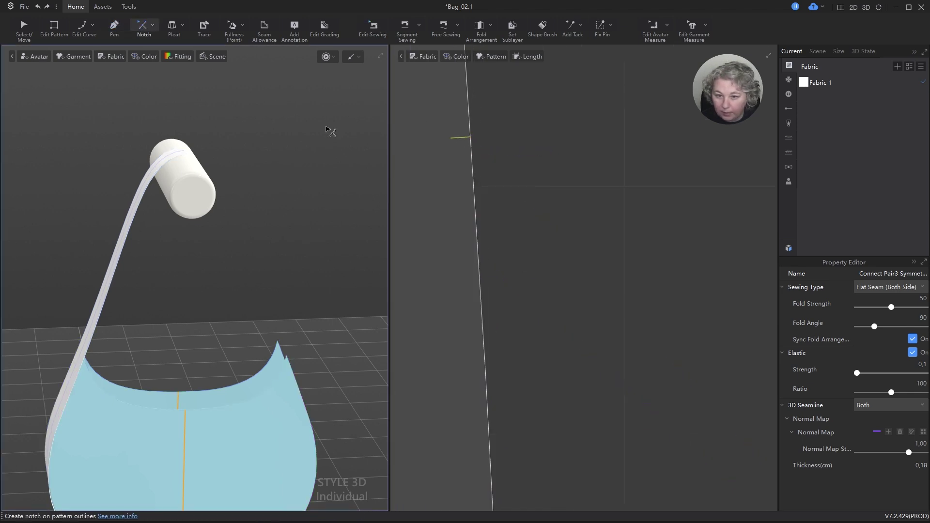
left_click(457, 138)
left_click_drag(456, 138, 457, 143)
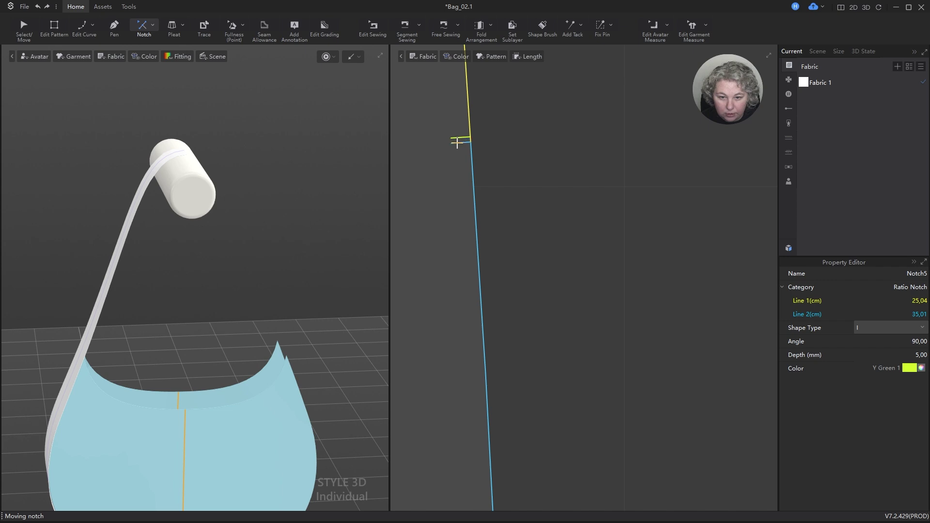
right_click(457, 143)
left_click(477, 136)
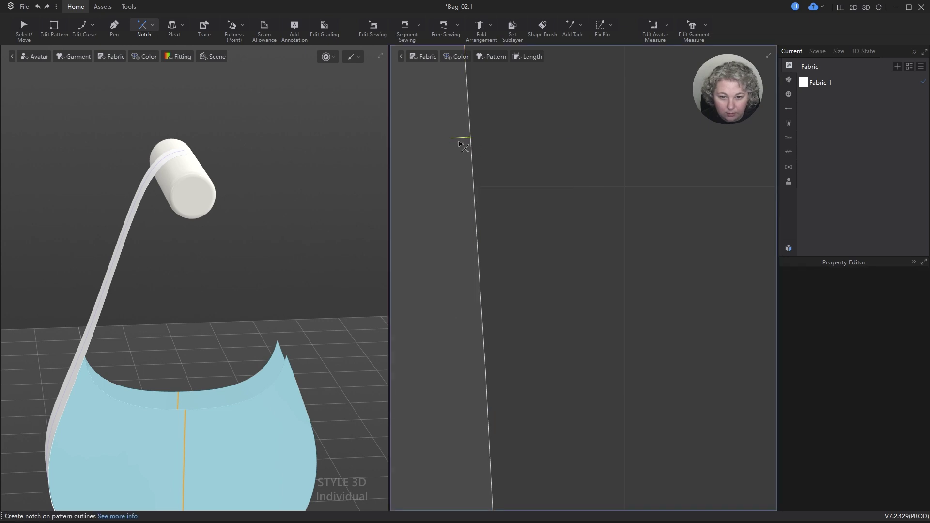
left_click(457, 138)
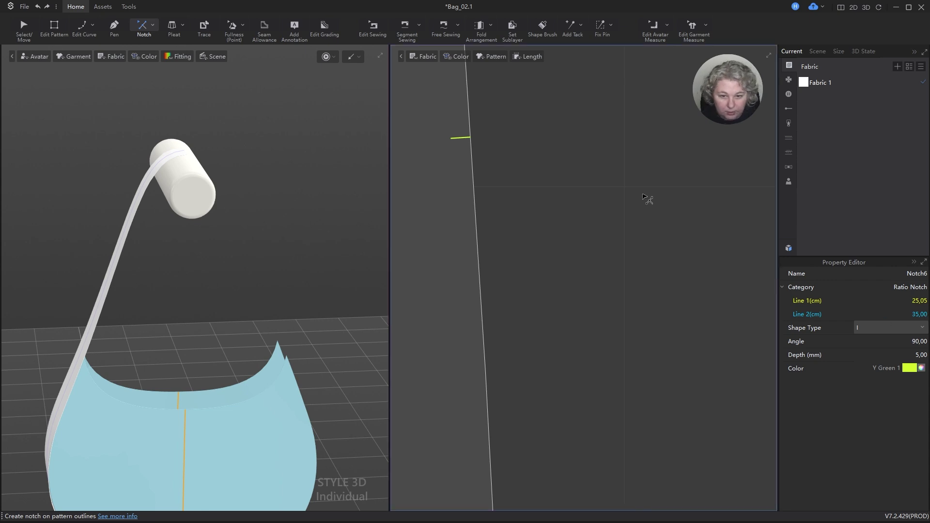
scroll(662, 259, "down", 2)
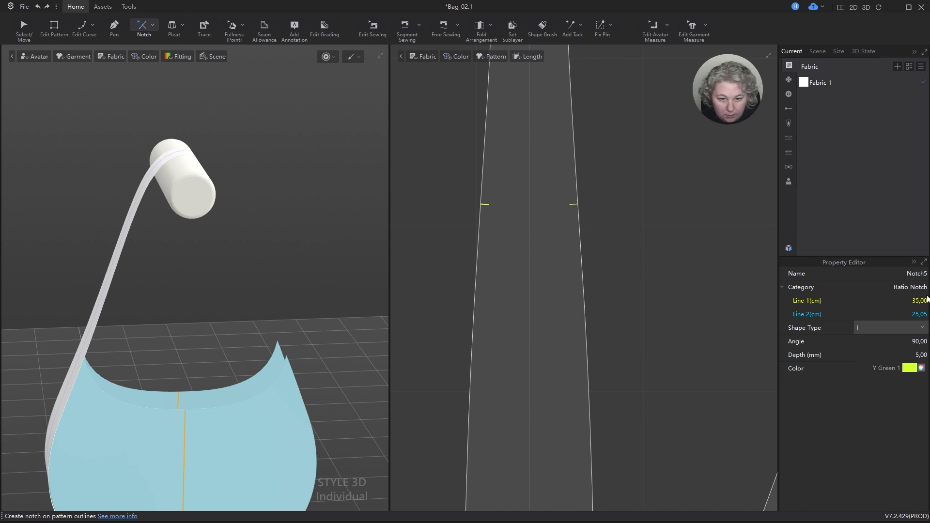
scroll(668, 263, "down", 2)
- Align the upper ends of the sewing lines on both long strap edges with the notches
key("b")
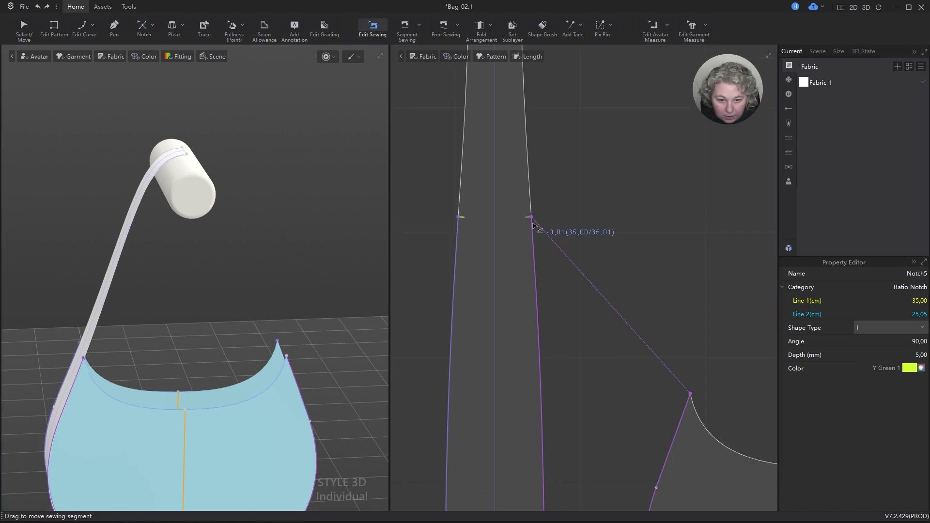
left_click(534, 227)
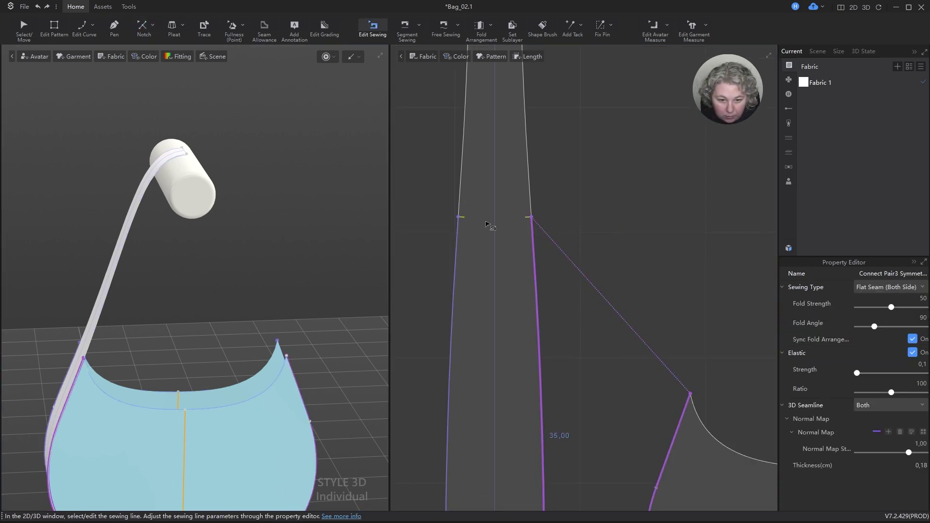
left_click(459, 219)
scroll(481, 220, "down", 3)
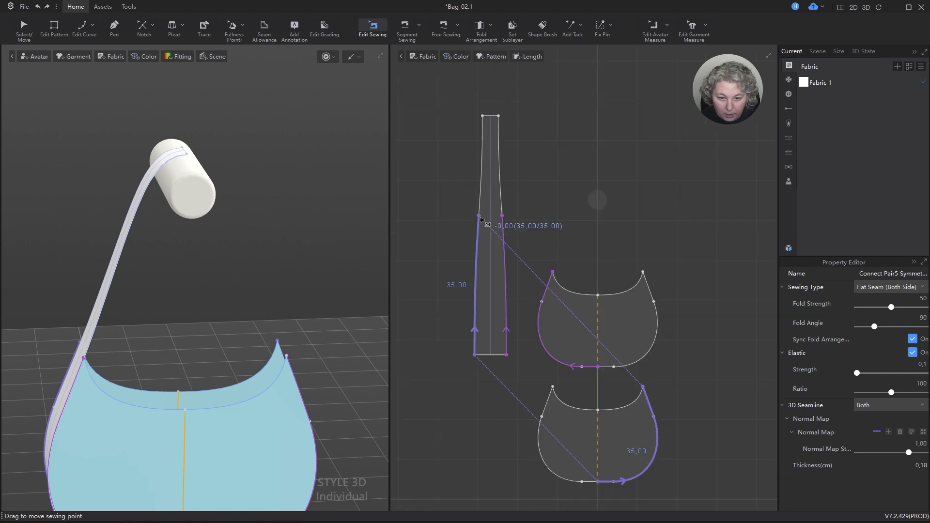
- Remove all baselines from the patterns
key("a")
scroll(486, 232, "up", 3)
left_click(487, 235)
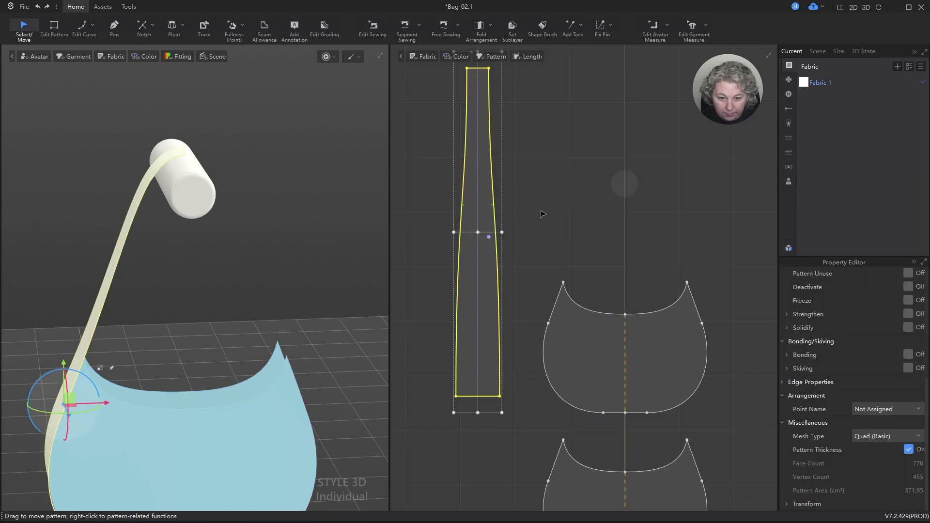
left_click(542, 214)
right_click(531, 194)
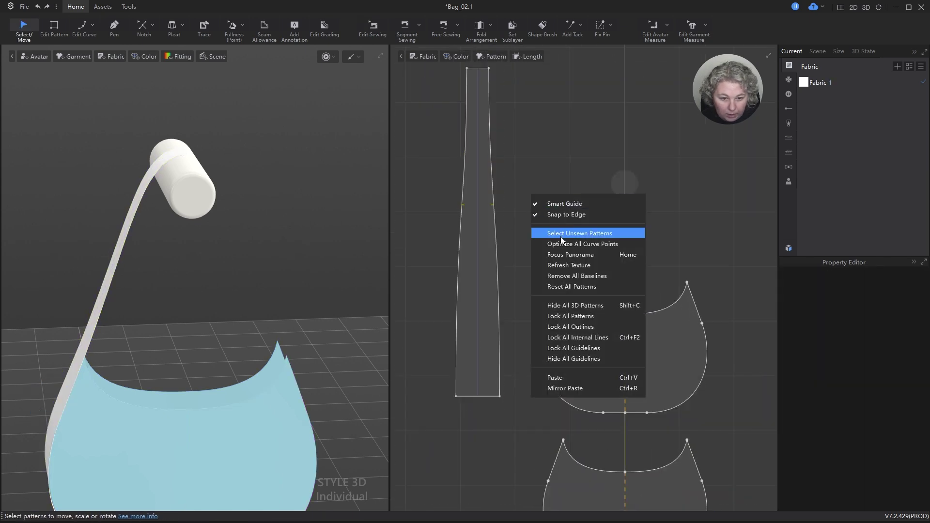
left_click(563, 275)
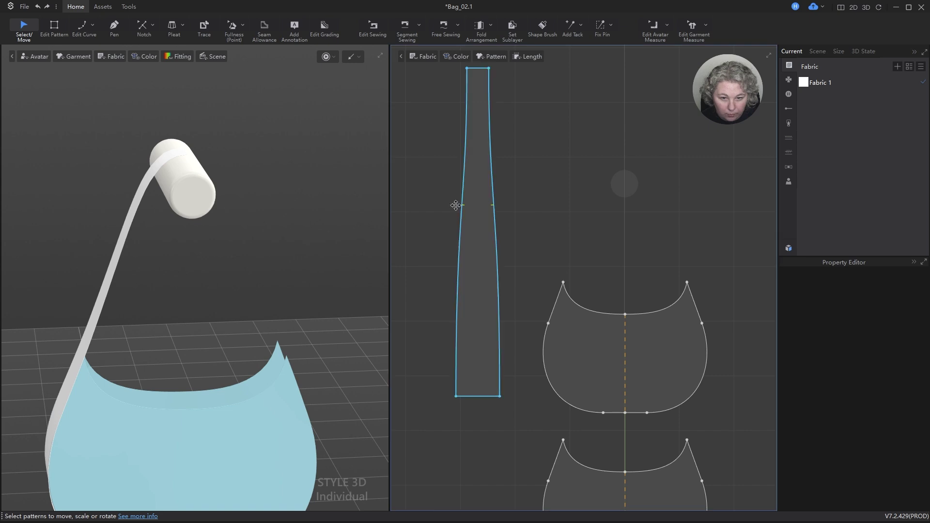
- Create a symmetric linked copy of the strap and place it on the opposite side of the bag body patterns
scroll(454, 203, "down", 3)
left_click(462, 225)
key("ctrl+r")
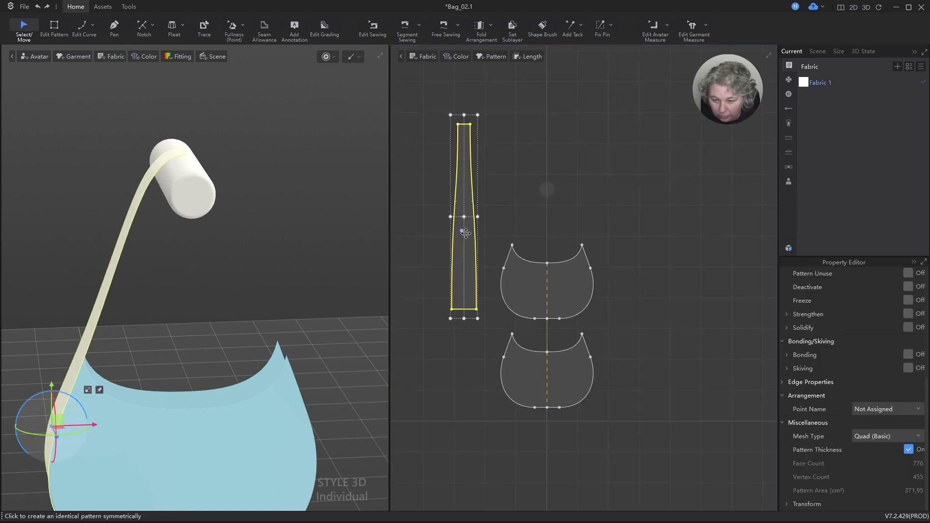
left_click(619, 251)
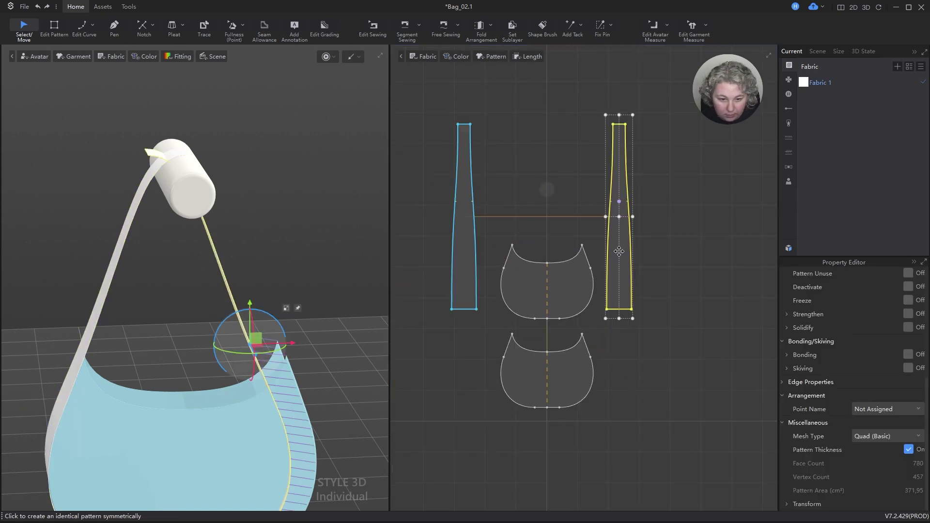
- Sew the two straps together at their narrow ends and at their wide ends with Segment Sewing
scroll(292, 276, "down", 4)
mouse_move(316, 338)
right_mouse_down()
mouse_move(311, 374)
mouse_move(309, 321)
right_mouse_up()
left_click_drag(230, 312, 247, 309)
scroll(619, 104, "up", 2)
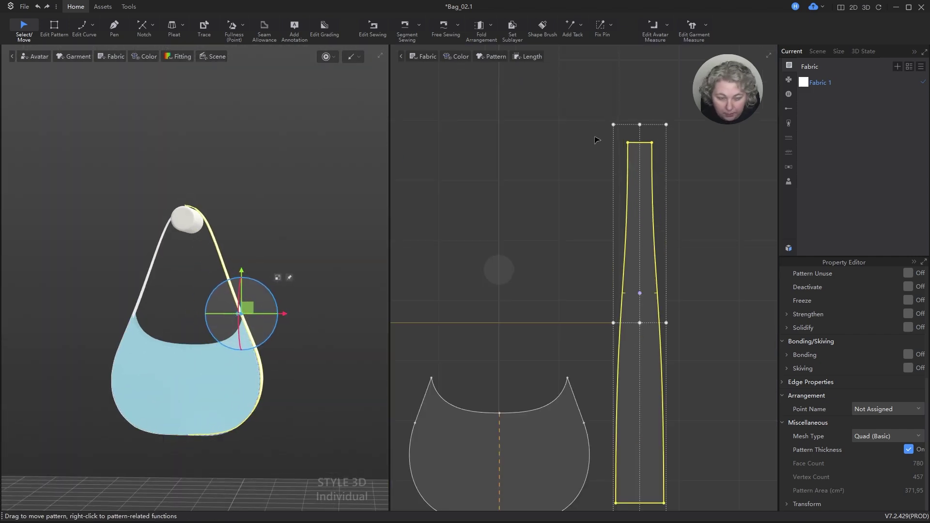
scroll(598, 141, "down", 3)
key("m")
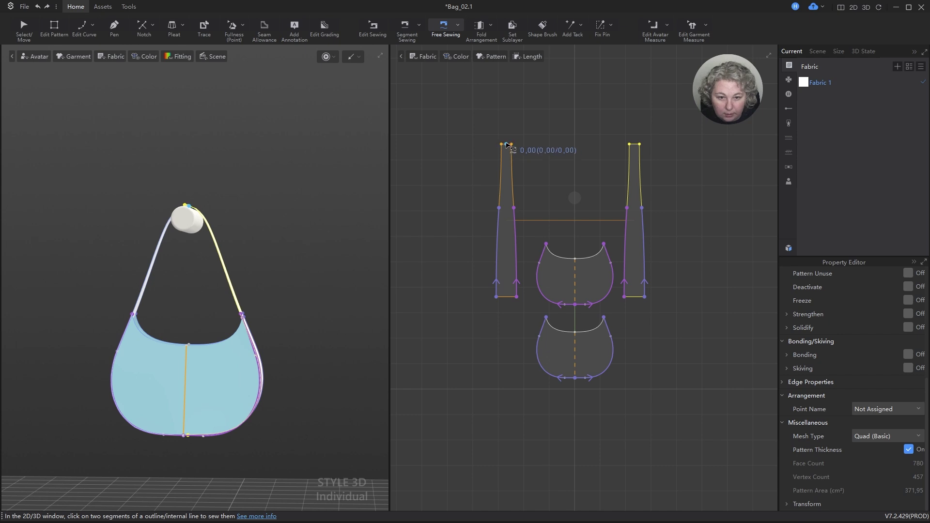
key("n")
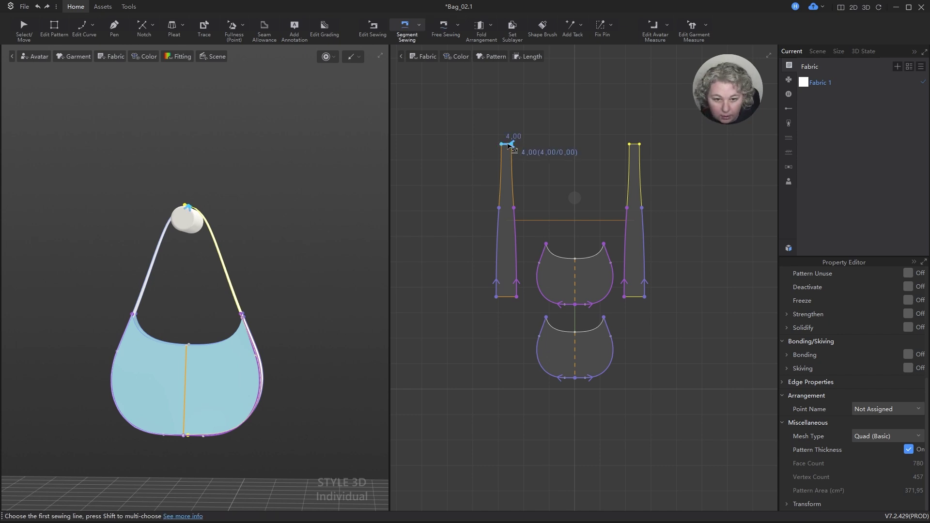
left_click(509, 145)
left_click(634, 145)
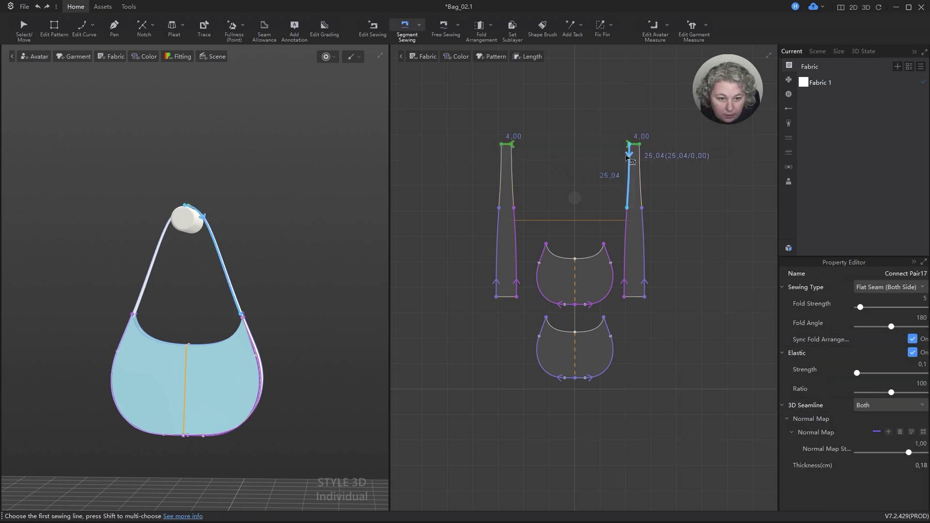
left_click(506, 296)
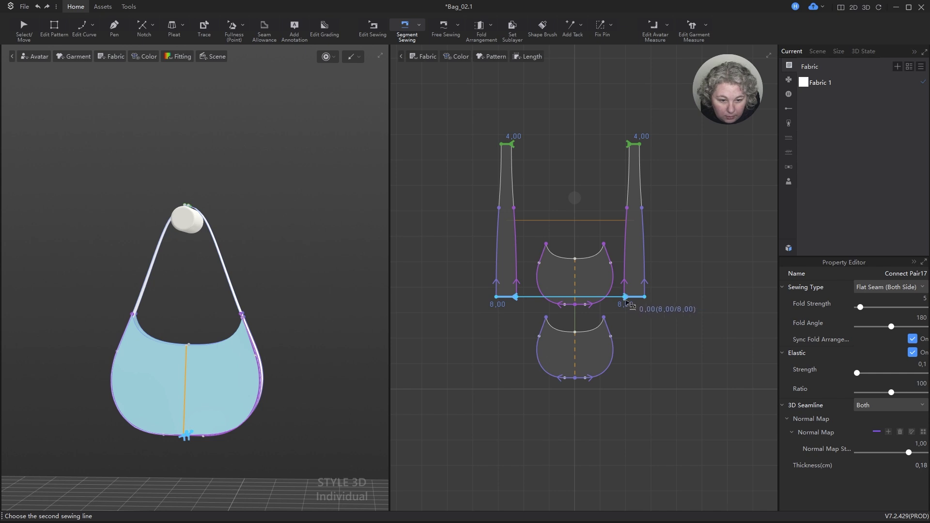
left_click(641, 308)
- Simulate the sewn straps in 3D and unfreeze both bag body patterns
scroll(222, 360, "up", 3)
key("space")
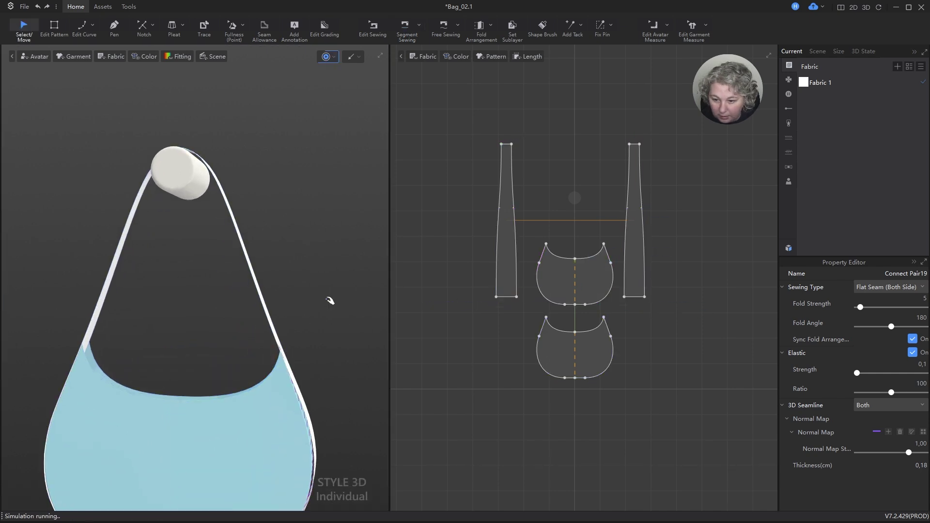
scroll(286, 218, "down", 4)
right_click_drag(313, 270, 209, 373)
left_click(206, 368)
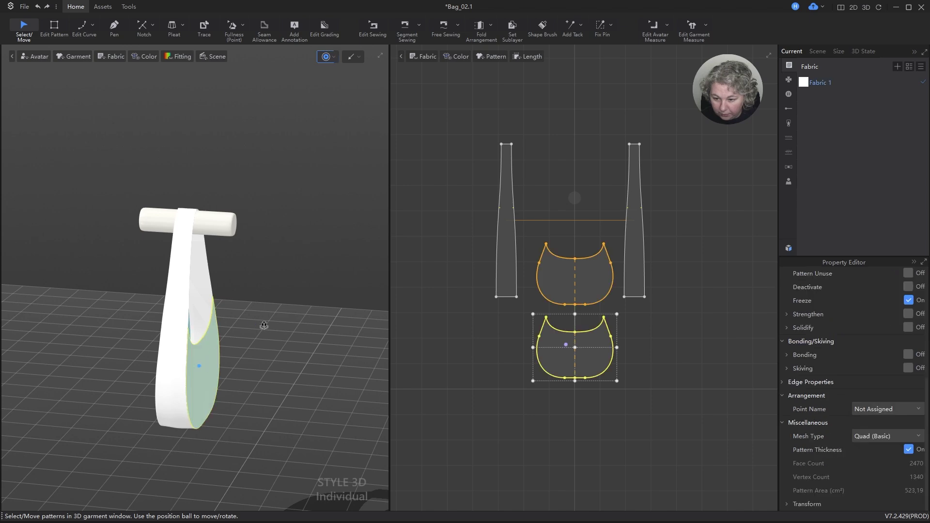
key("2")
key("ctrl+k")
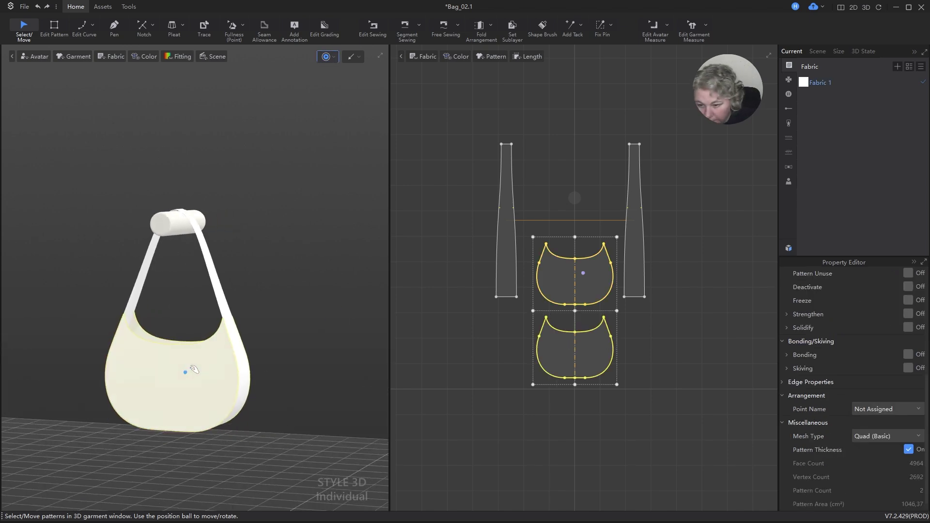
- Run the simulation on the whole unfrozen bag and stop it to inspect the strap from the side
key("n")
key("space")
scroll(283, 296, "down", 3)
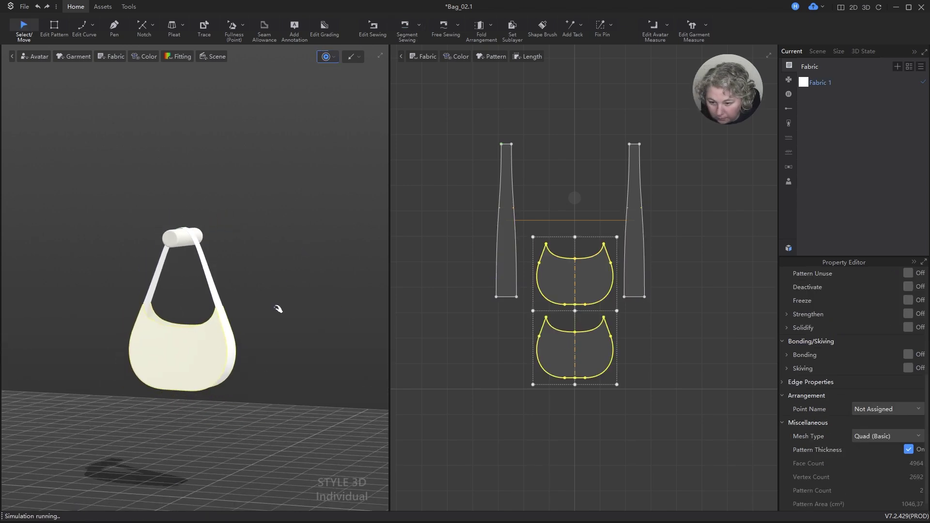
right_click_drag(301, 301, 251, 304)
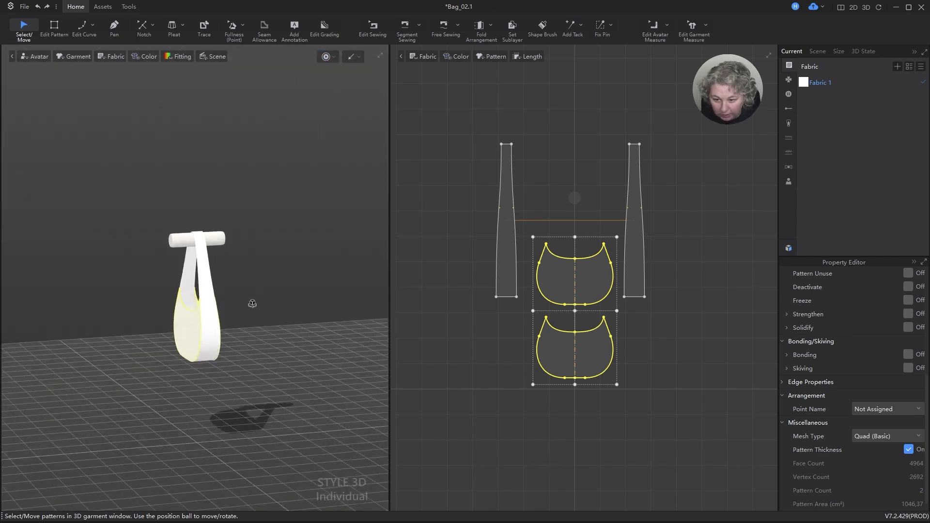
scroll(234, 237, "up", 6)
right_click_drag(234, 237, 214, 246)
- Check the strap shape in the patchwork bag photo on Pinterest, and resume the simulation in Style3D
key("alt+Tab")
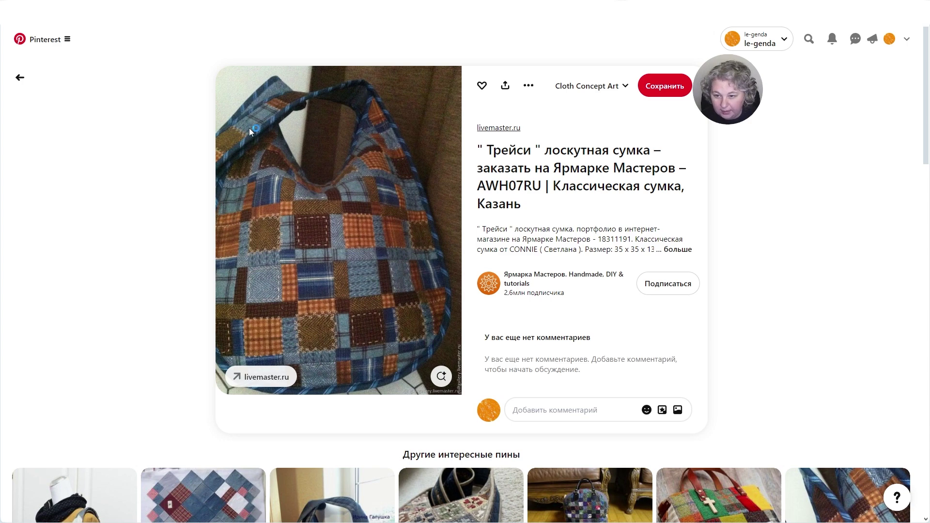
key("space")
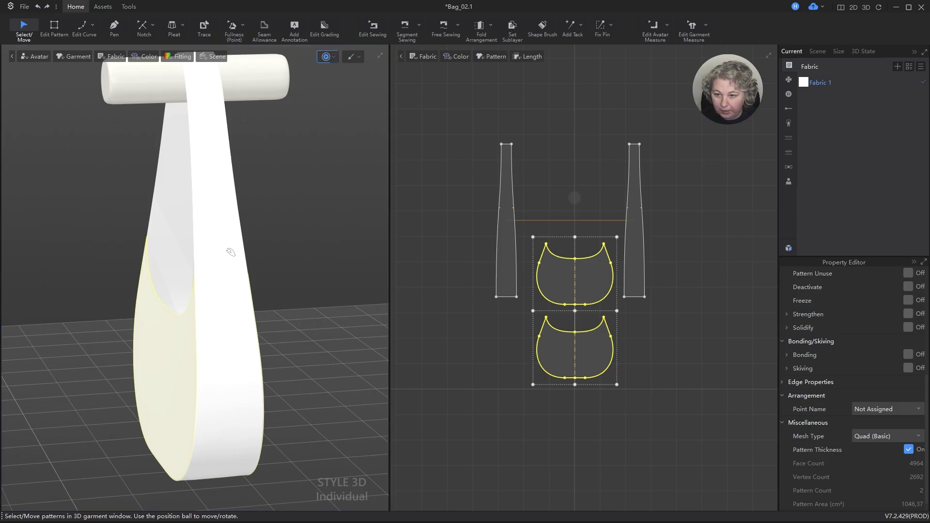
scroll(242, 257, "down", 4)
right_click_drag(263, 263, 239, 252)
- Set the length of the strap's narrow end edge to 3 cm, changing it in both directions
scroll(506, 139, "up", 5)
scroll(506, 138, "up", 1)
key("z")
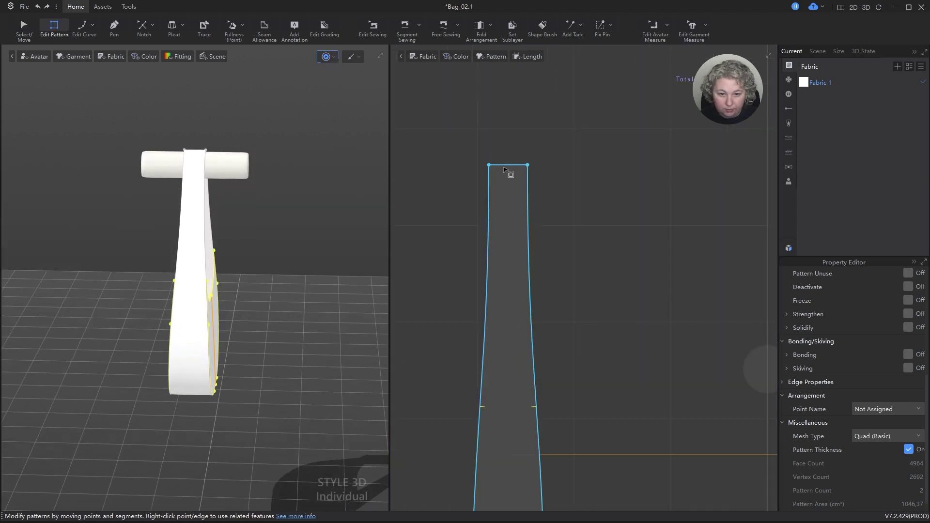
left_click(509, 165)
key("ctrl+l")
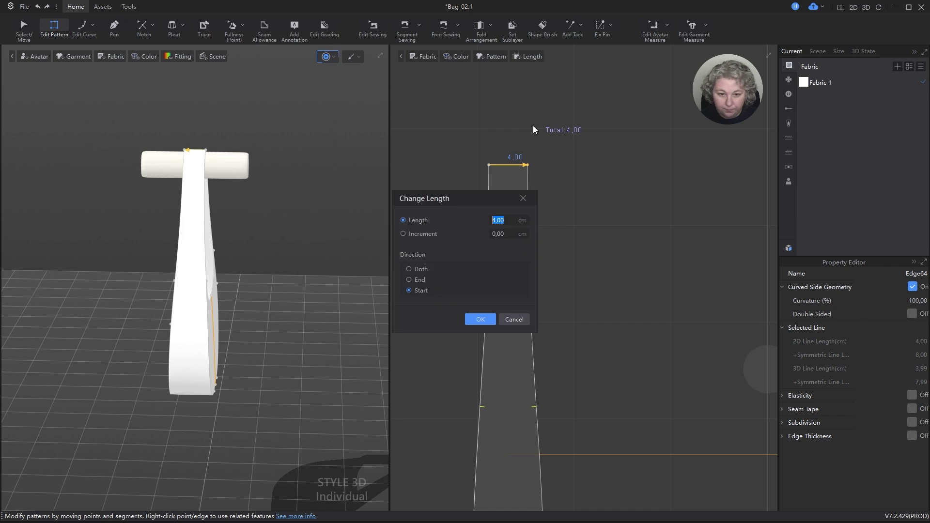
left_click(417, 269)
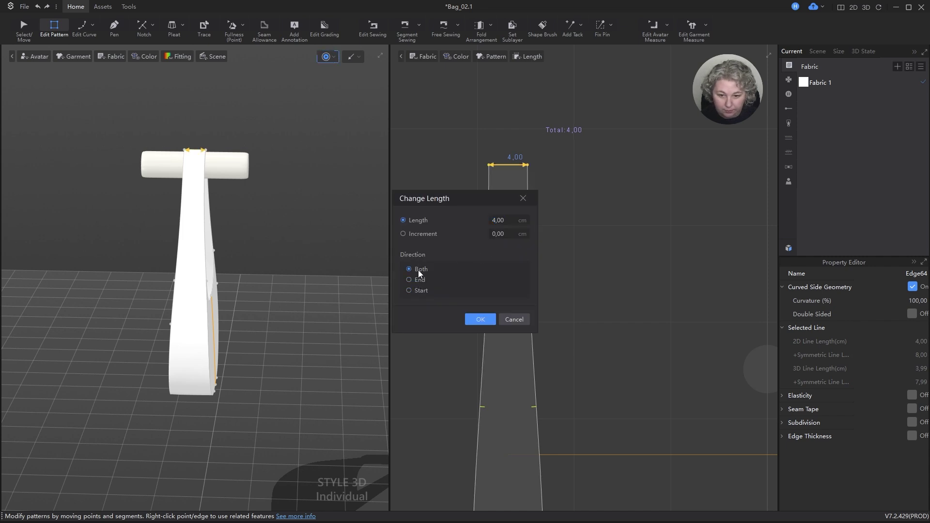
left_click(512, 219)
type("3")
key("Return")
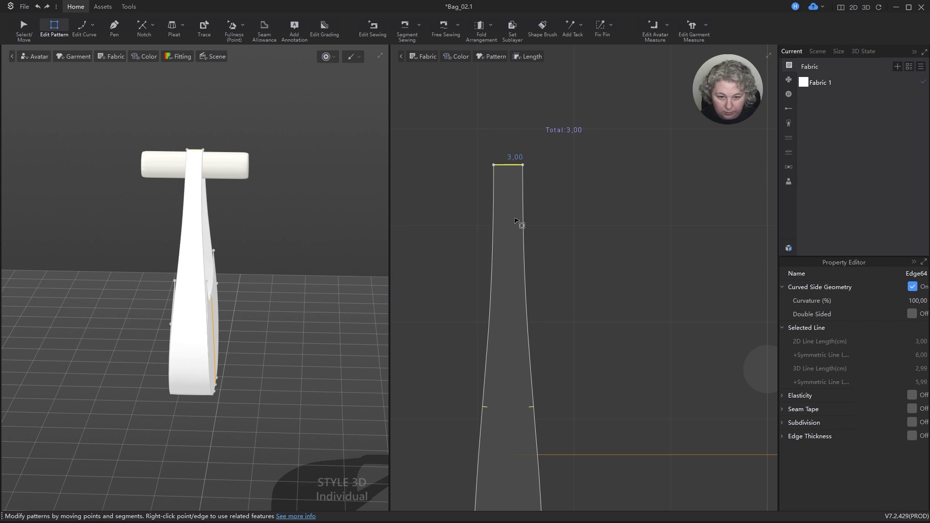
- Simulate the bag with the narrowed strap end, viewing the seam over the cylinder from above
scroll(513, 167, "up", 5)
scroll(230, 179, "up", 3)
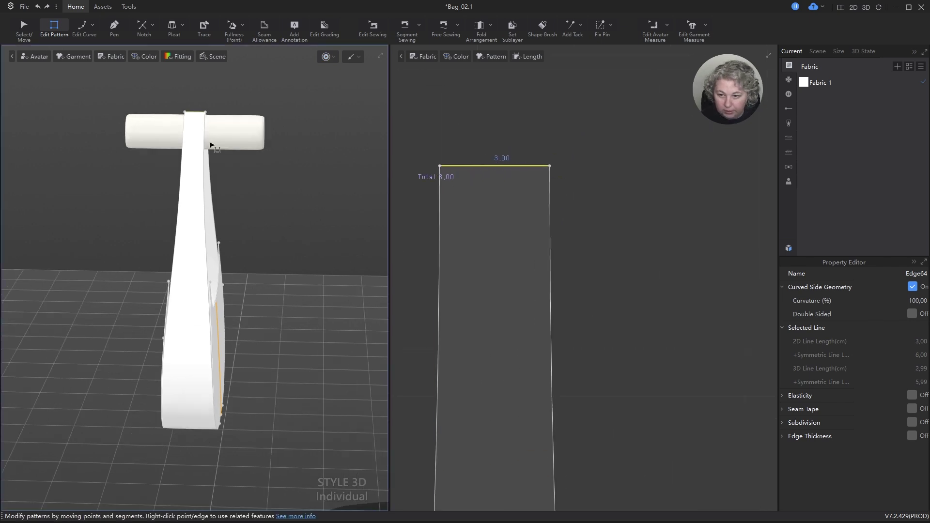
right_click_drag(230, 179, 281, 281)
scroll(243, 237, "up", 3)
key("space")
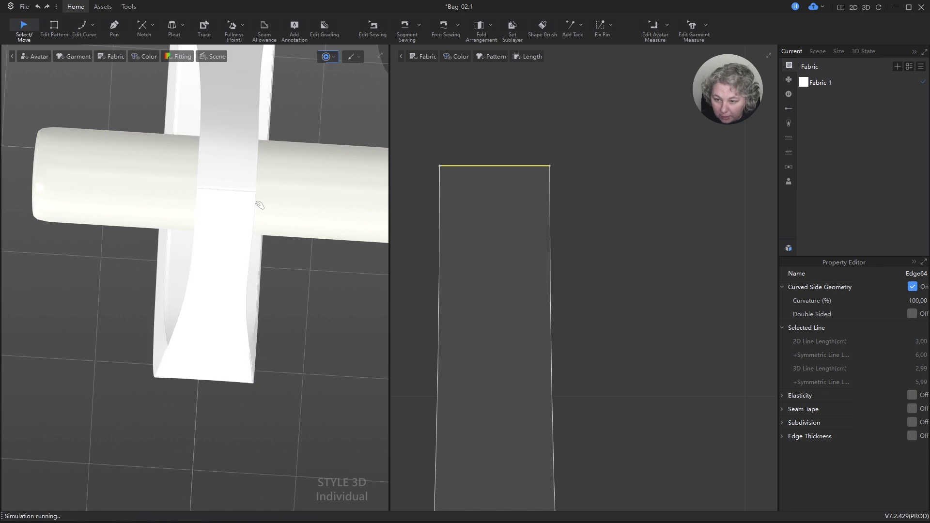
- Examine the sewing at the strap's narrow end, the curve handle at its corner, and the bag's 3D shape from several sides
key("n")
scroll(600, 157, "down", 9)
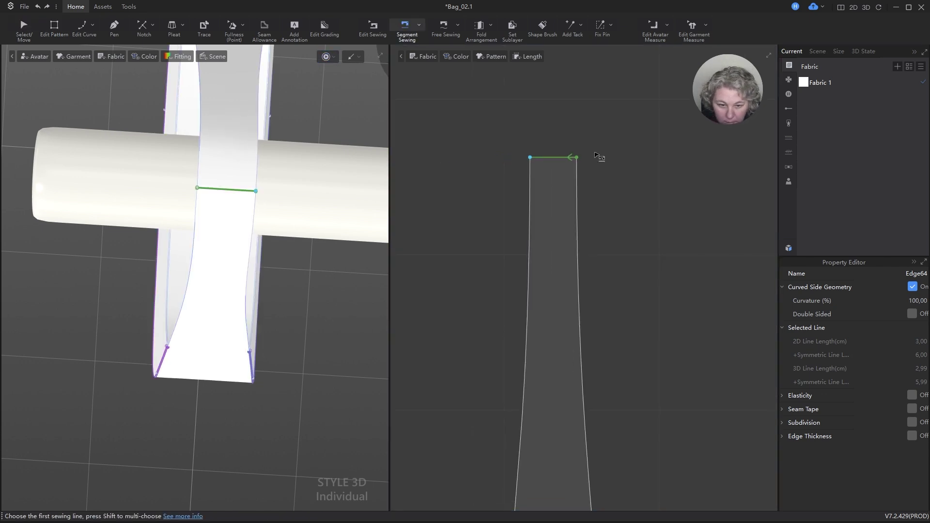
scroll(589, 202, "up", 4)
key("v")
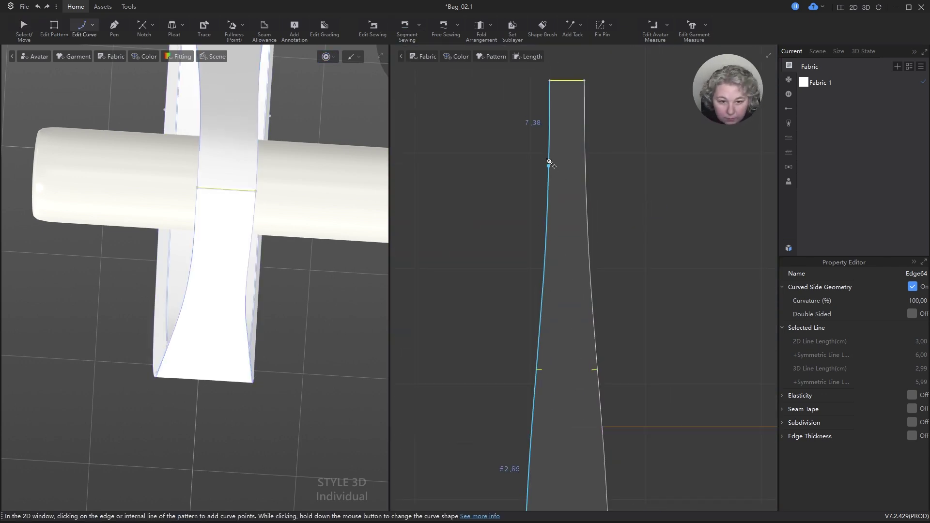
left_click(550, 82)
scroll(558, 343, "up", 6)
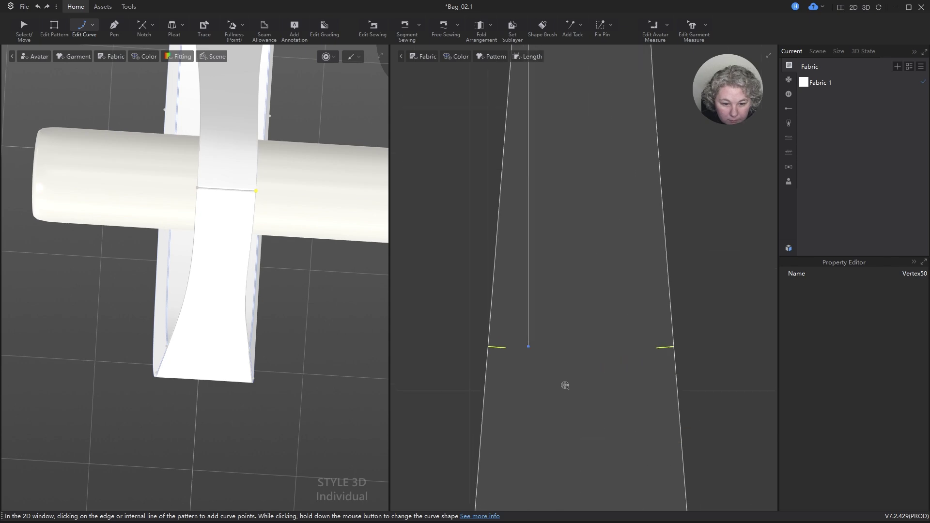
scroll(513, 329, "down", 6)
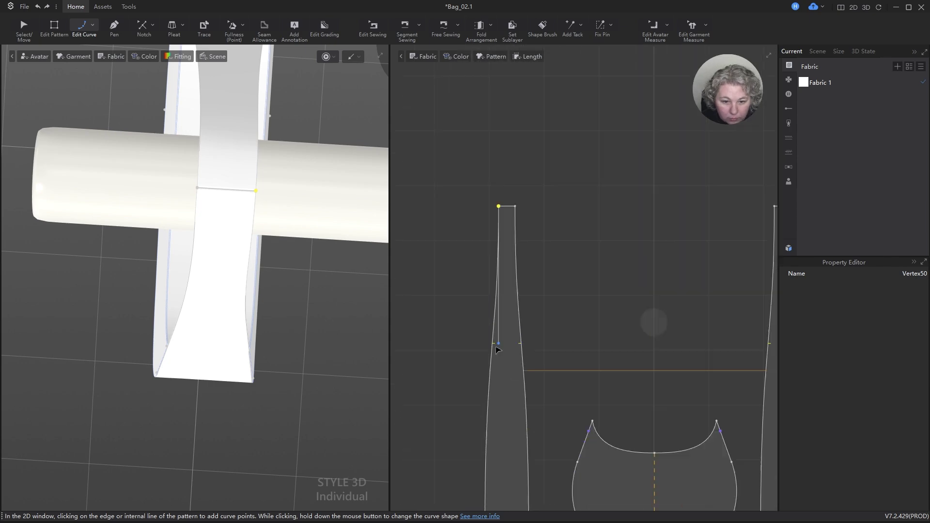
scroll(499, 349, "up", 3)
key("q")
scroll(285, 237, "down", 4)
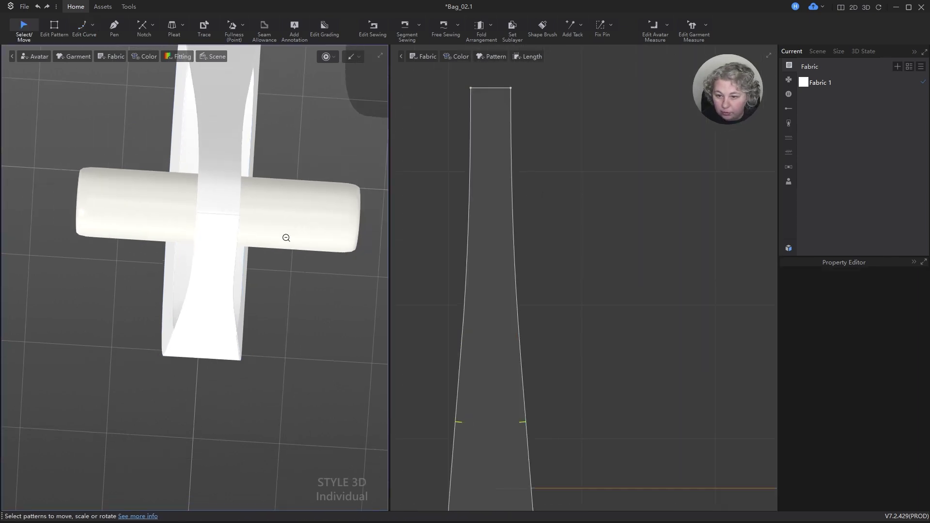
right_click_drag(271, 249, 498, 118)
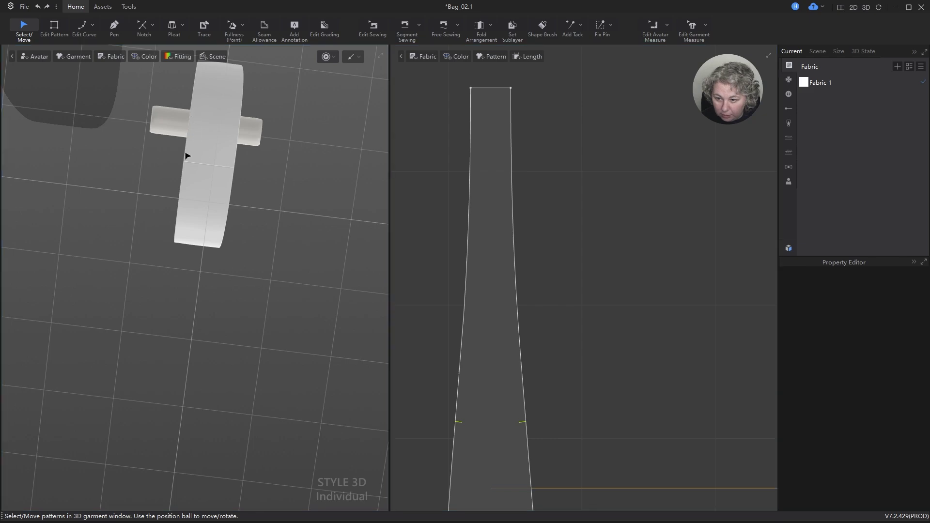
right_click_drag(269, 200, 155, 367)
scroll(208, 335, "down", 5)
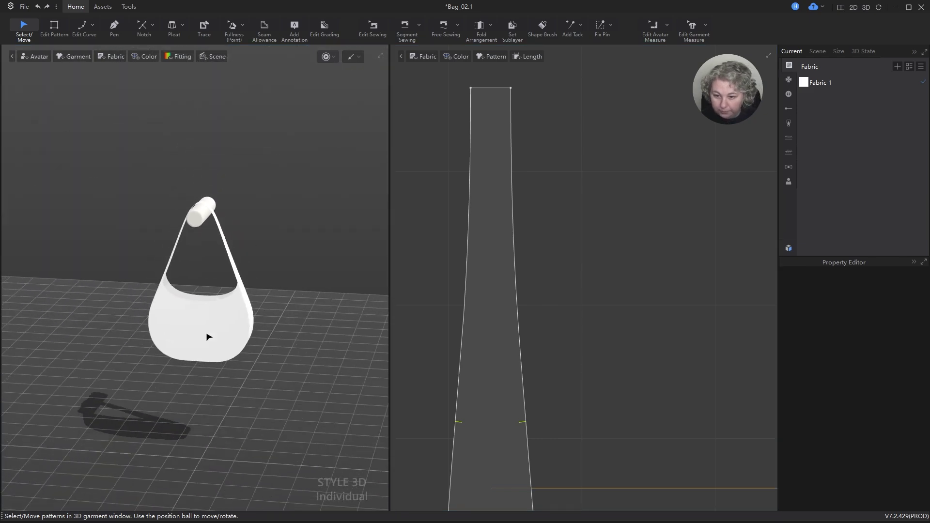
- Add piping along the full length of both long edges of the original strap
scroll(545, 237, "down", 10)
scroll(561, 260, "up", 8)
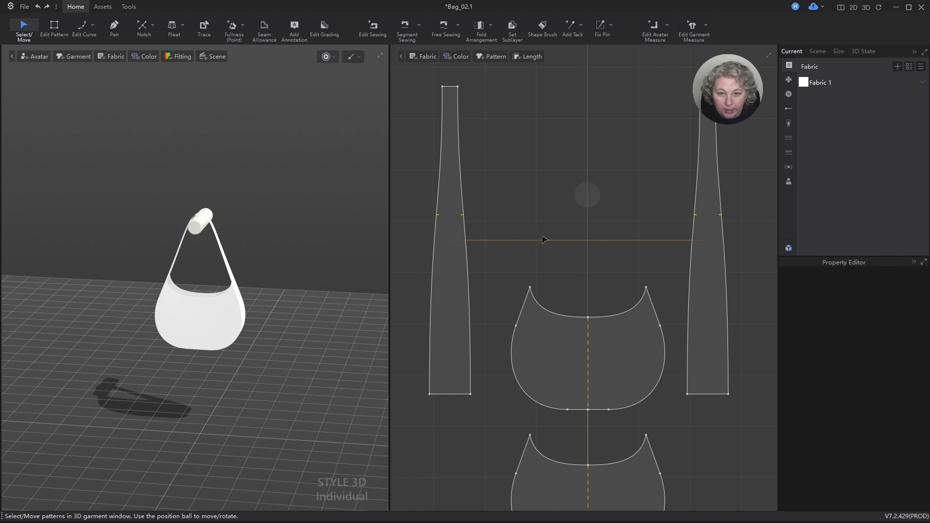
left_click(103, 6)
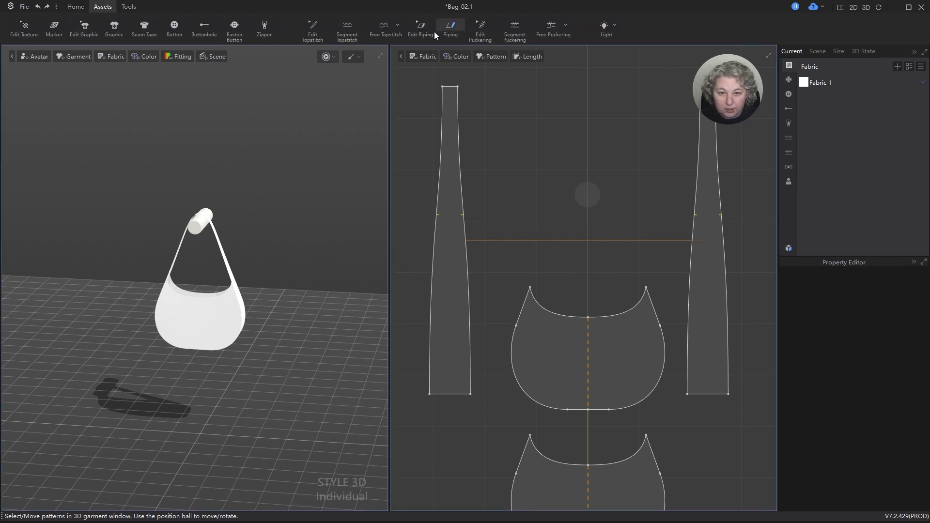
left_click(450, 29)
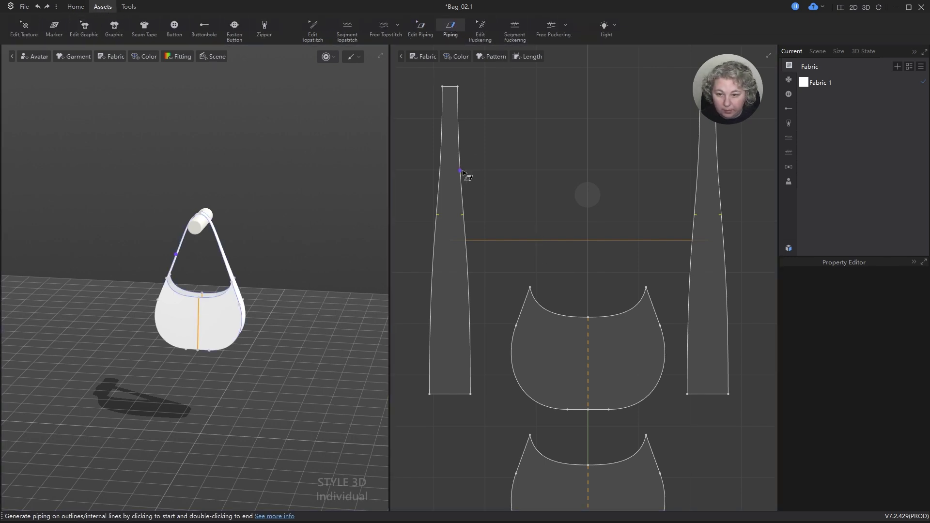
left_click(457, 86)
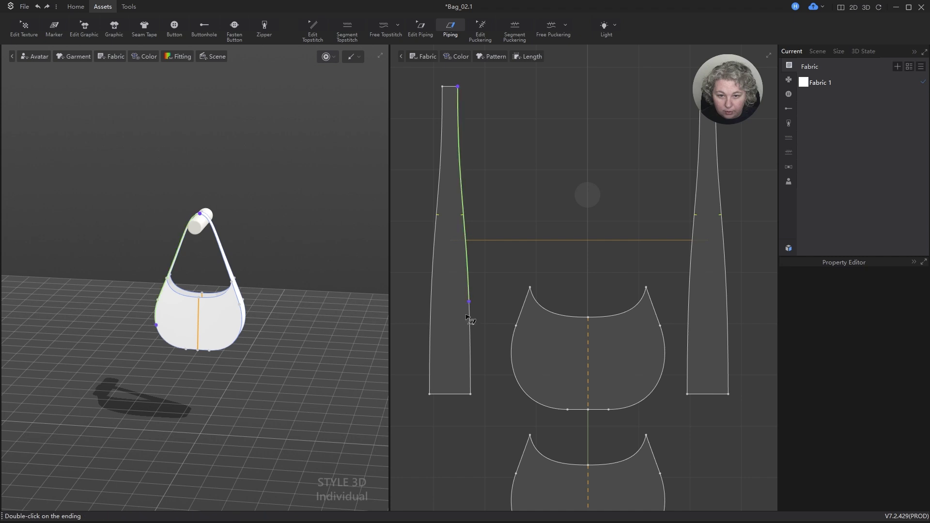
double_click(470, 393)
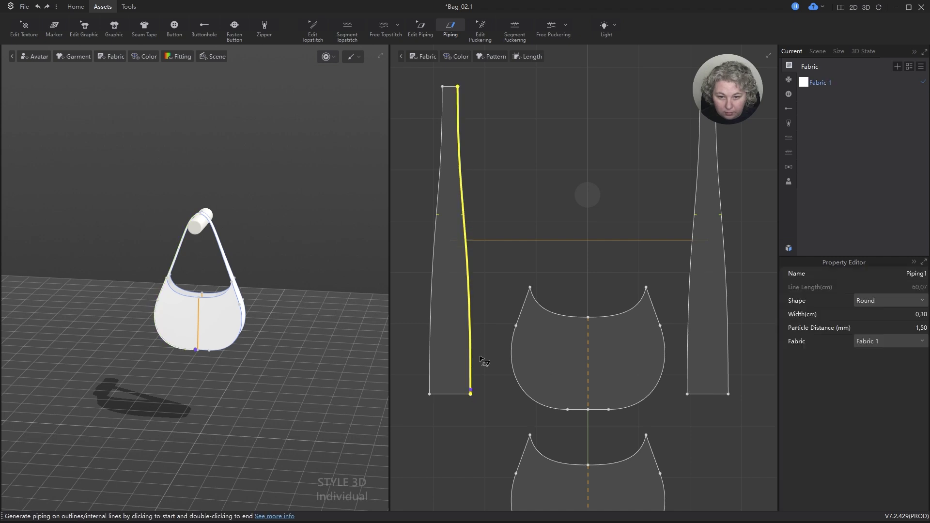
left_click(443, 87)
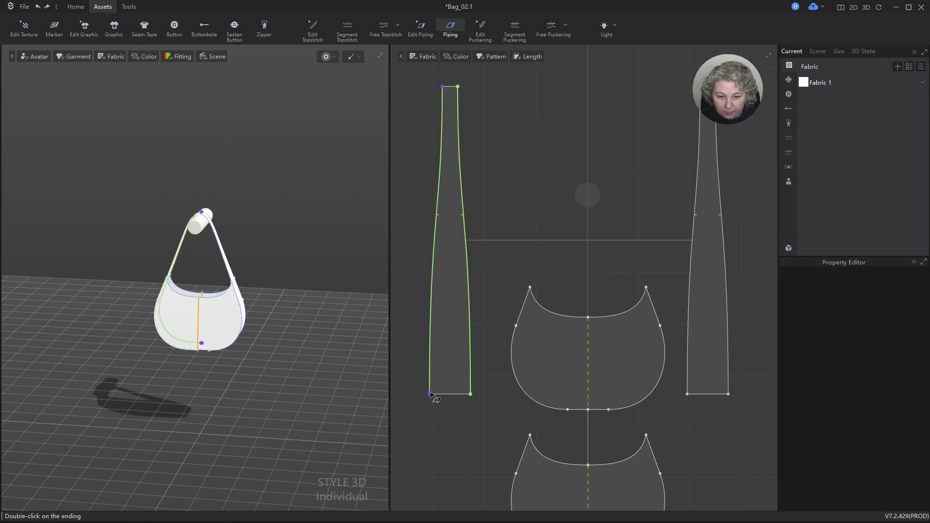
double_click(430, 394)
- Add piping along the full length of both long edges of the mirrored strap
left_click(700, 87)
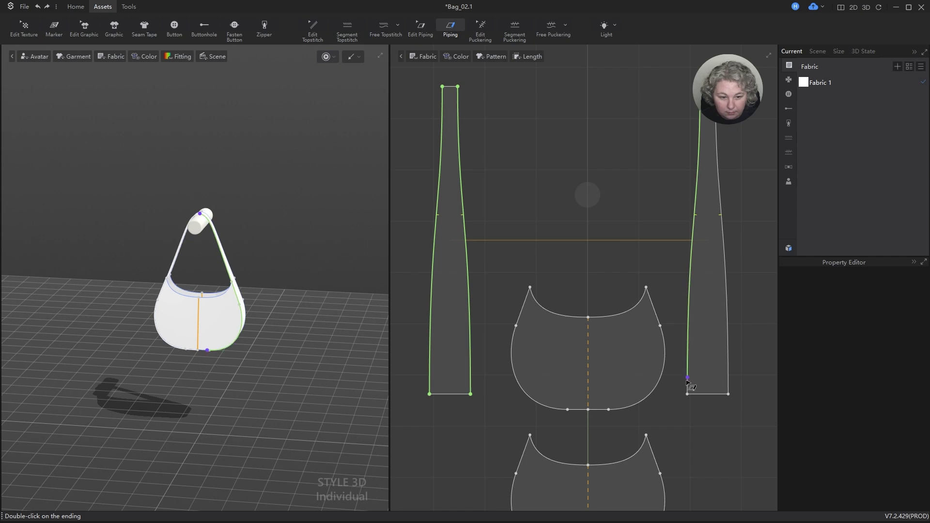
double_click(687, 394)
left_click(715, 87)
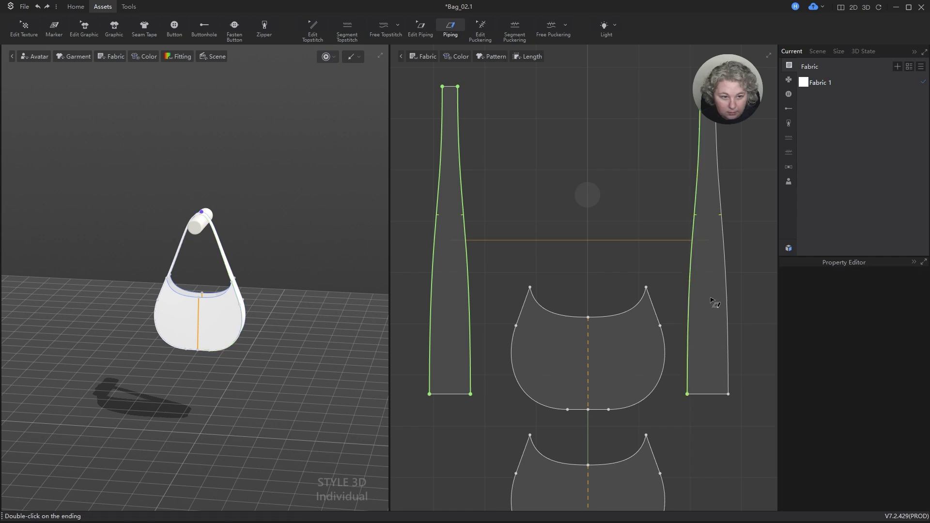
double_click(728, 394)
- Select all four pipings on the two straps and set their width to 0.70 cm
scroll(251, 168, "up", 6)
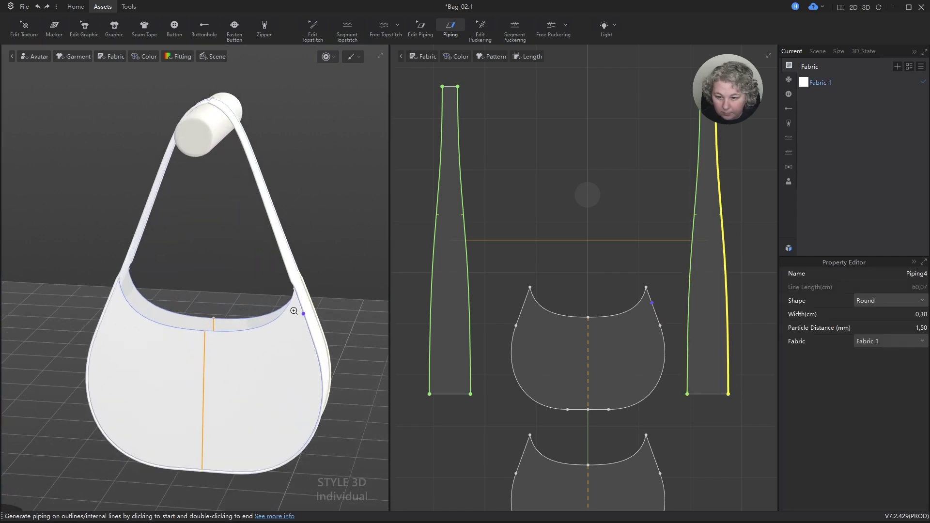
right_click_drag(251, 169, 218, 167)
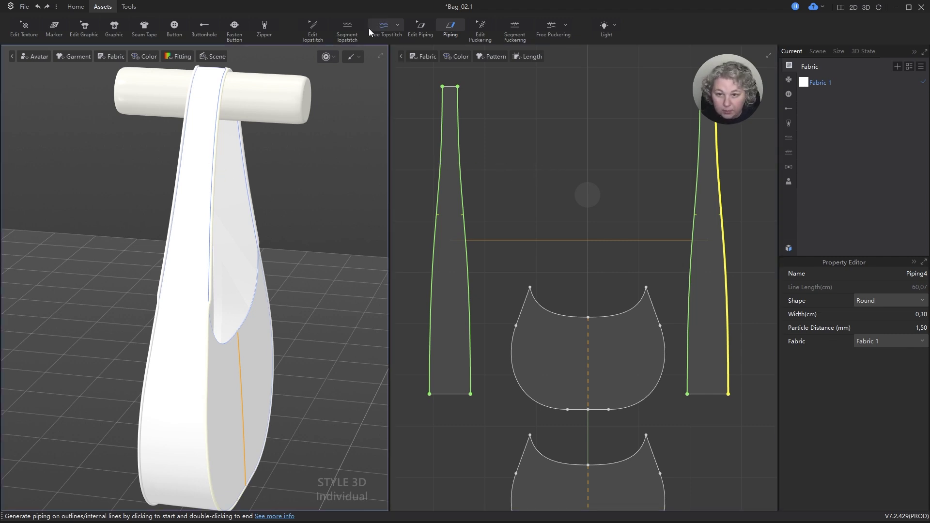
left_click(421, 29)
left_click(445, 117)
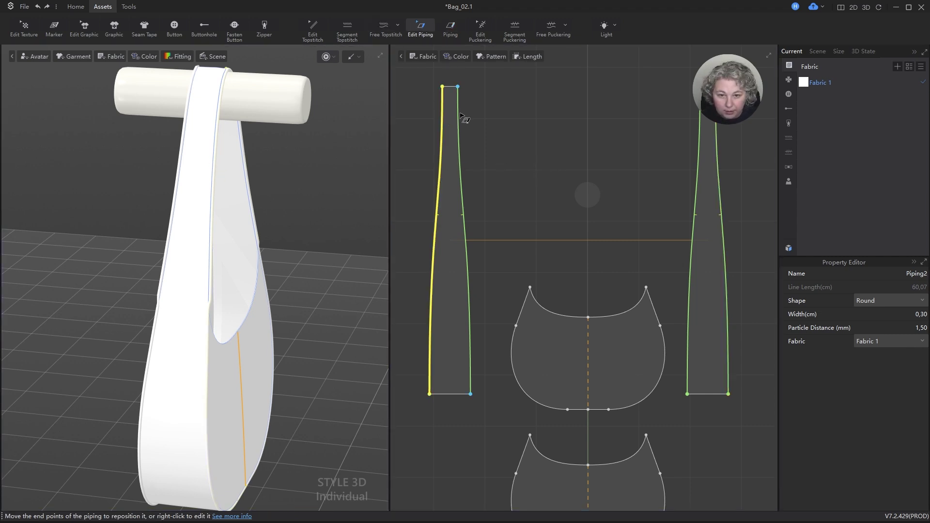
left_click(459, 116, "shift")
left_click(699, 136, "shift")
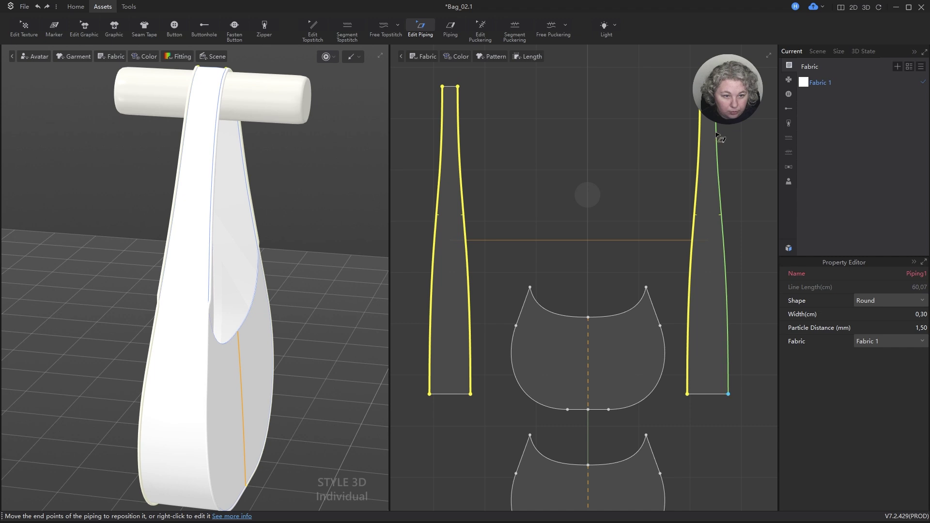
left_click(717, 135, "shift")
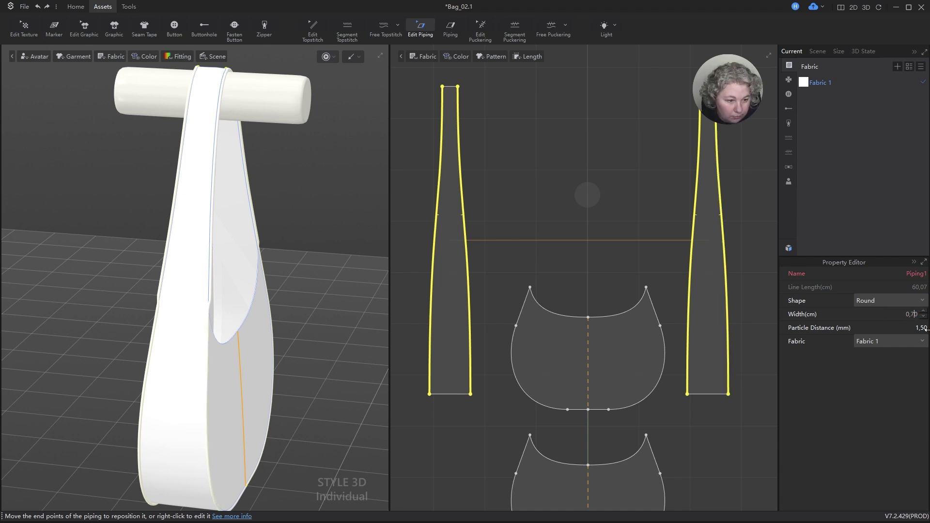
key("Return")
- Simulate the bag briefly with the widened piping and inspect the piping from the front and side
scroll(286, 242, "down", 3)
right_click_drag(286, 243, 298, 263)
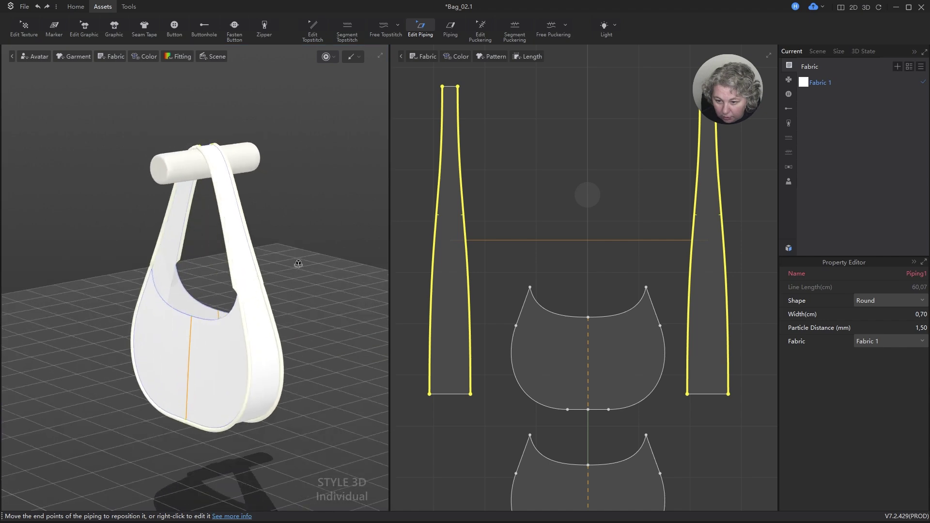
scroll(298, 263, "up", 5)
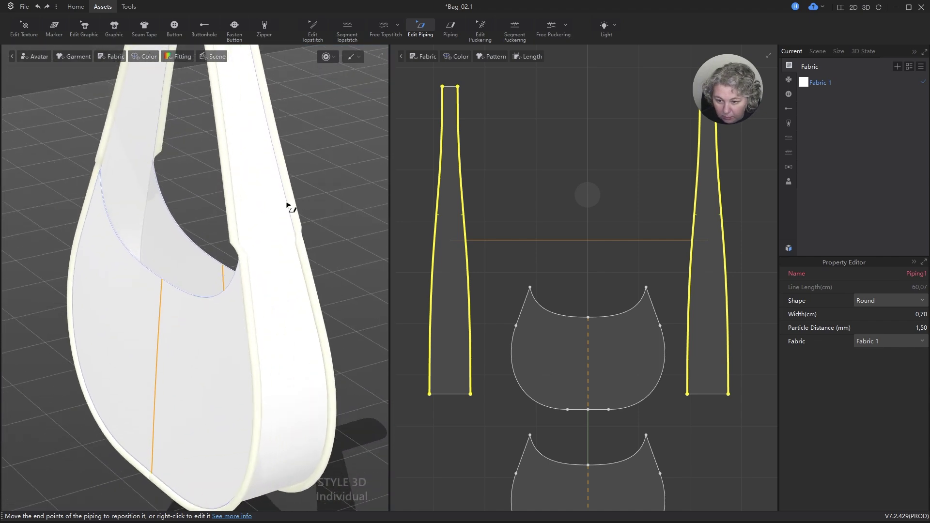
key("space")
key("space")
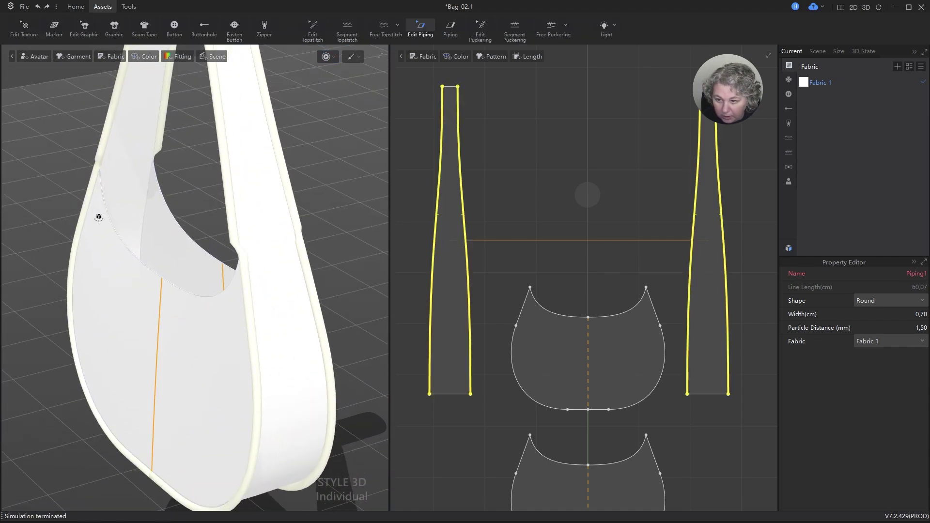
right_click_drag(98, 218, 209, 254)
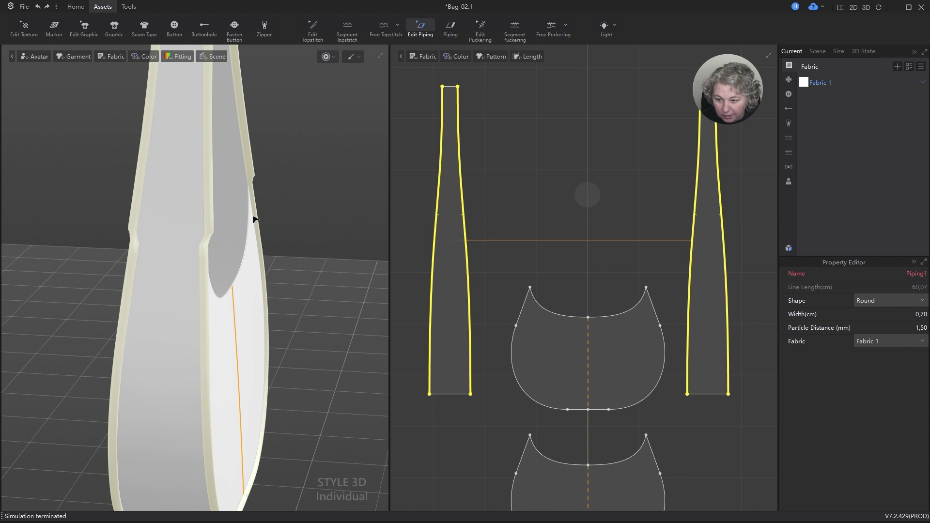
right_click_drag(253, 220, 114, 247)
- Add one internal isoline inside each long edge of the original strap, with 0.10 cm spacing in the default direction
key("z")
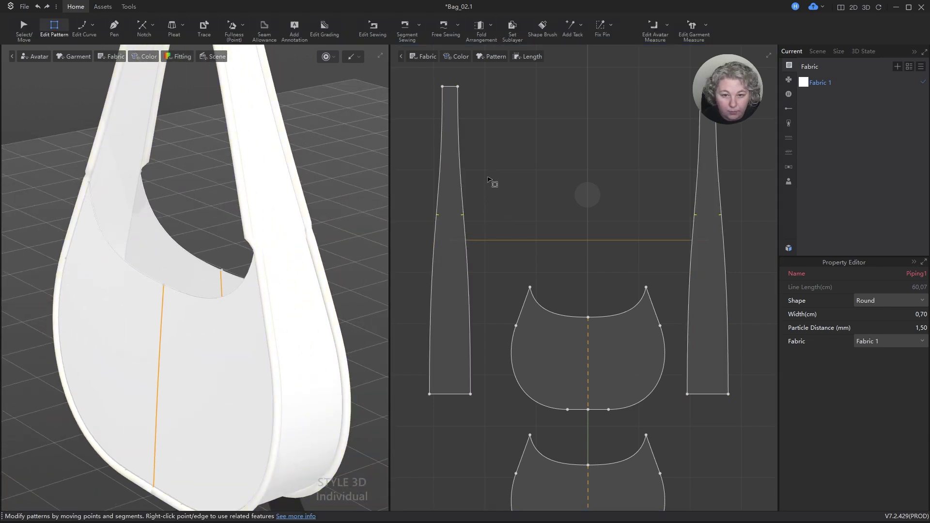
scroll(491, 164, "down", 1)
scroll(488, 190, "up", 4)
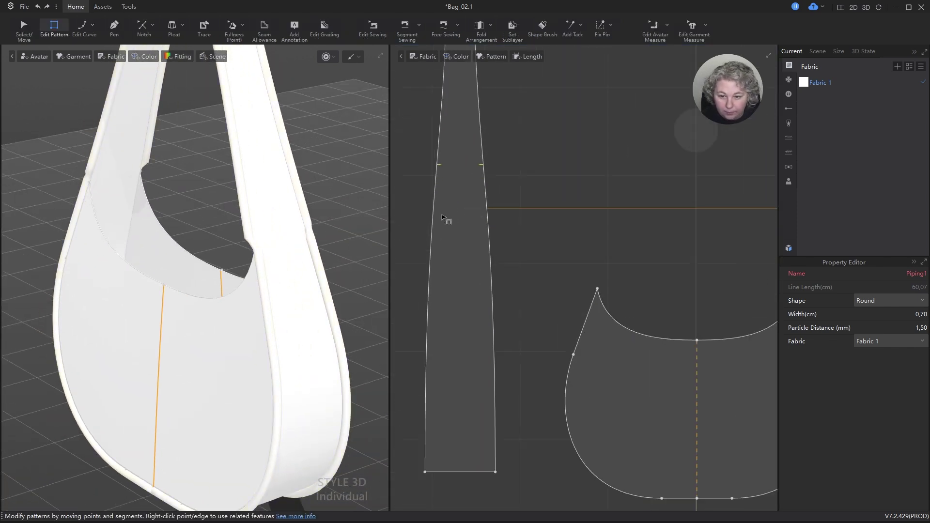
scroll(451, 223, "down", 3)
scroll(472, 256, "up", 2)
left_click(459, 252)
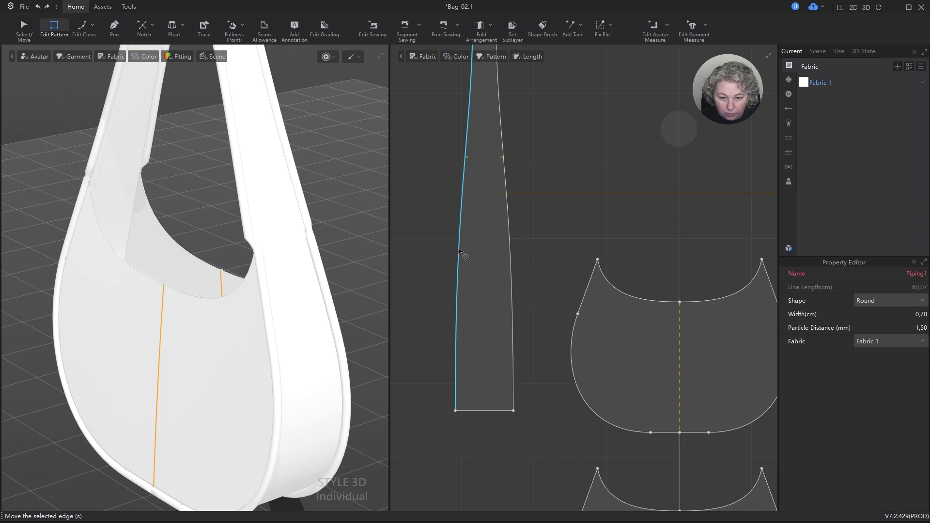
left_click(461, 252)
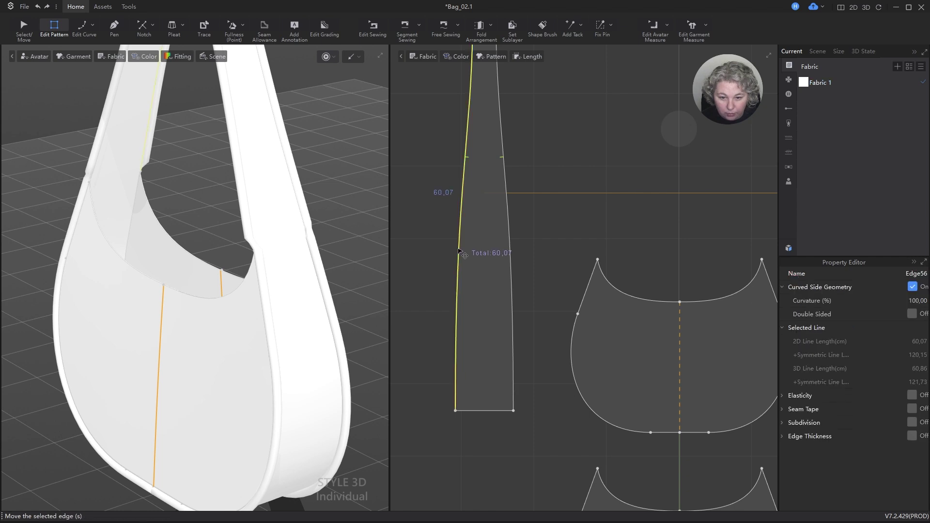
left_click(508, 228, "shift")
right_click(510, 228)
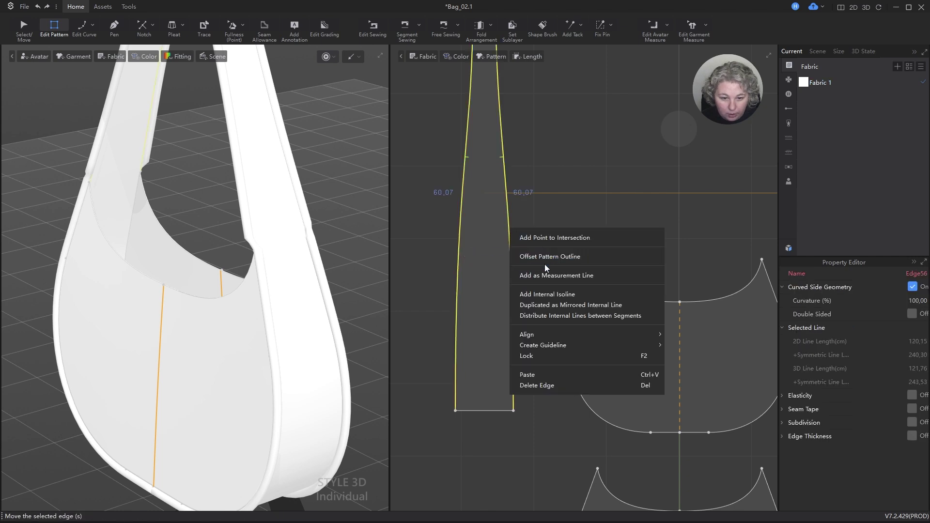
left_click(546, 295)
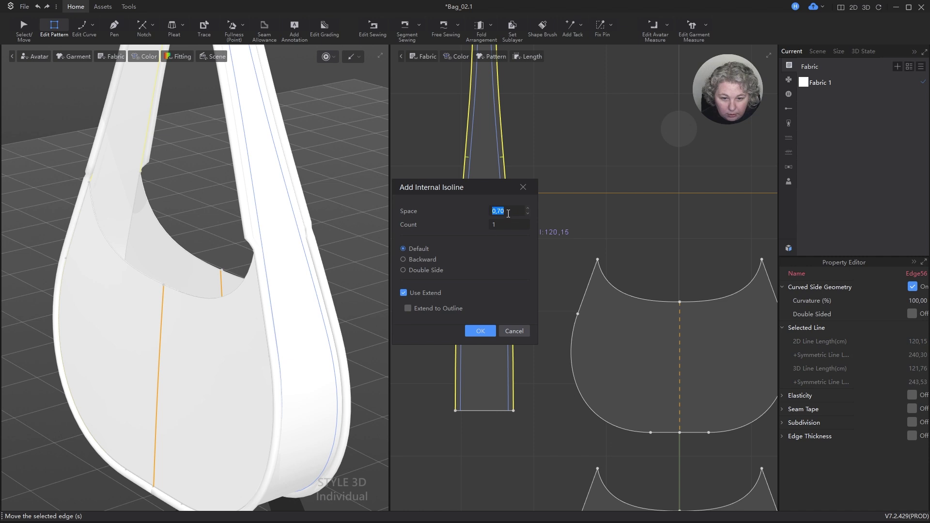
type("0,")
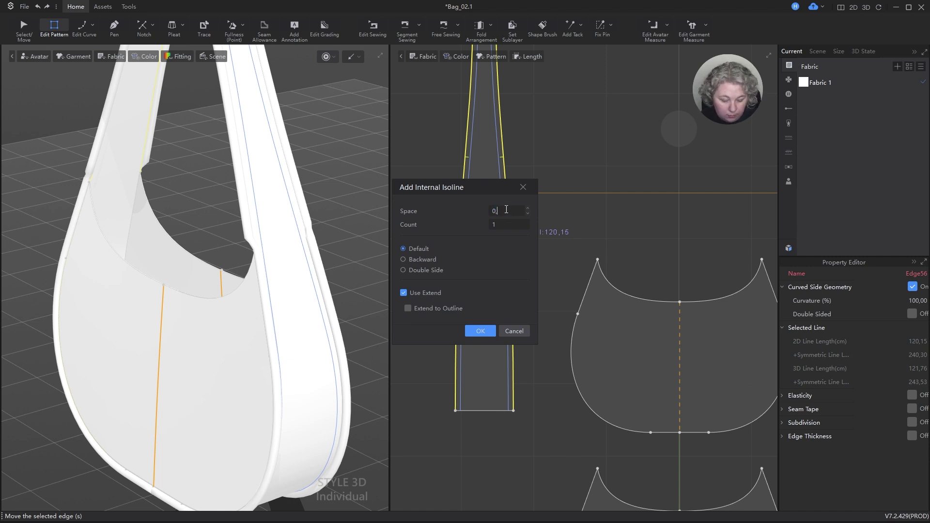
type("10")
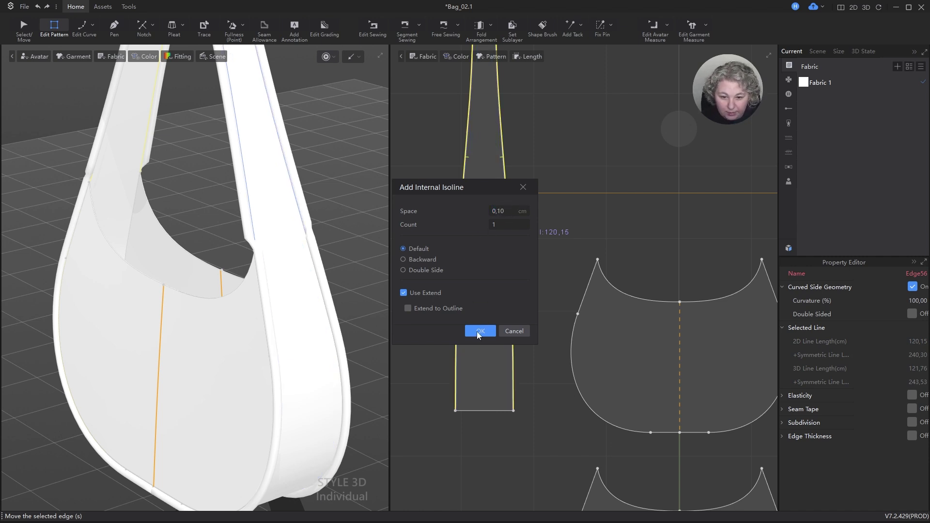
left_click(479, 331)
- Delete the sewing between the side curve of the upper bag panel in the 2D layout and the adjacent strap's long outer edge
scroll(504, 146, "up", 5)
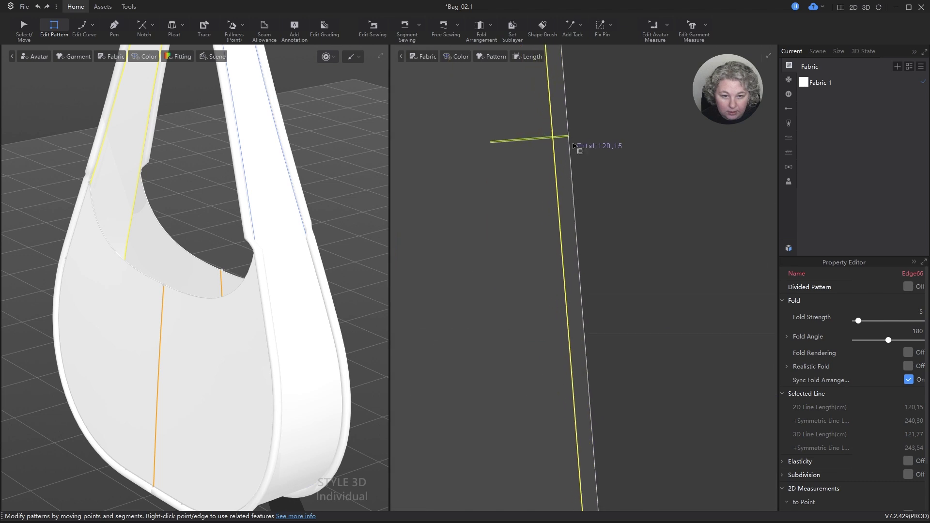
scroll(603, 172, "down", 9)
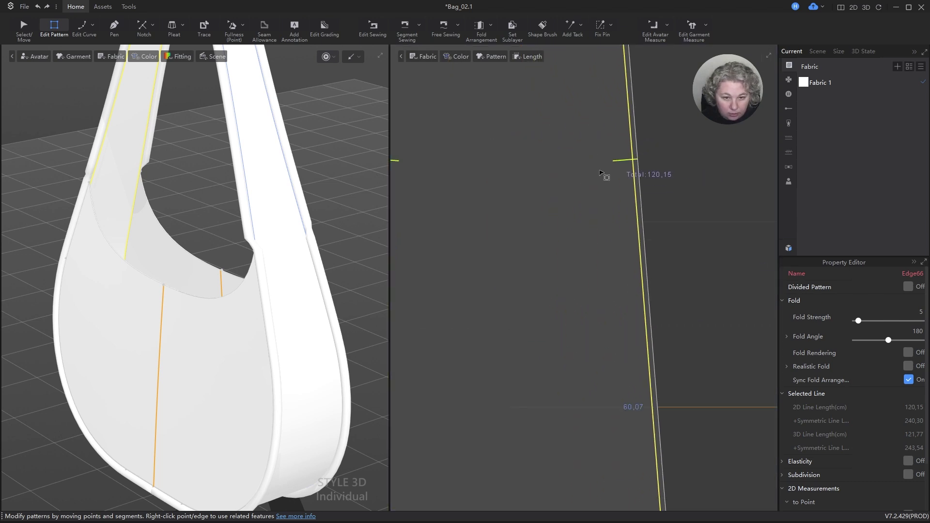
scroll(525, 162, "up", 10)
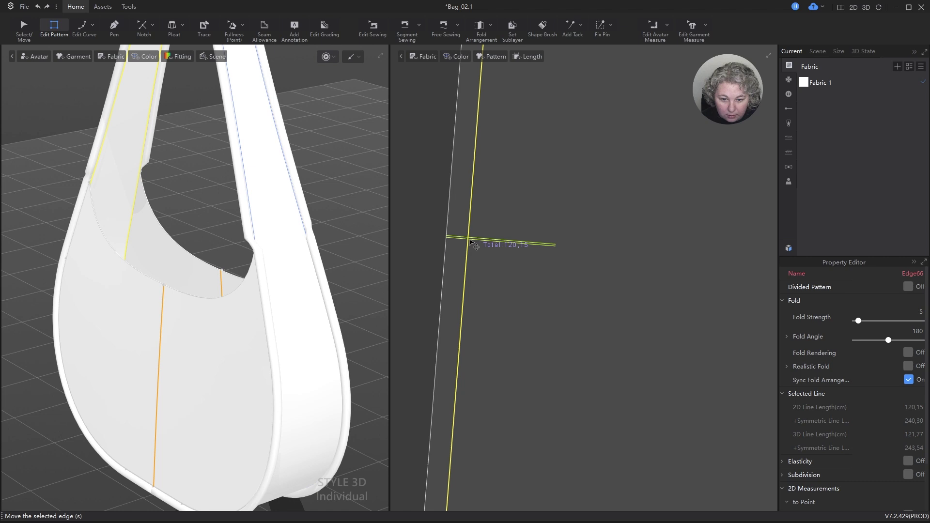
scroll(474, 228, "down", 5)
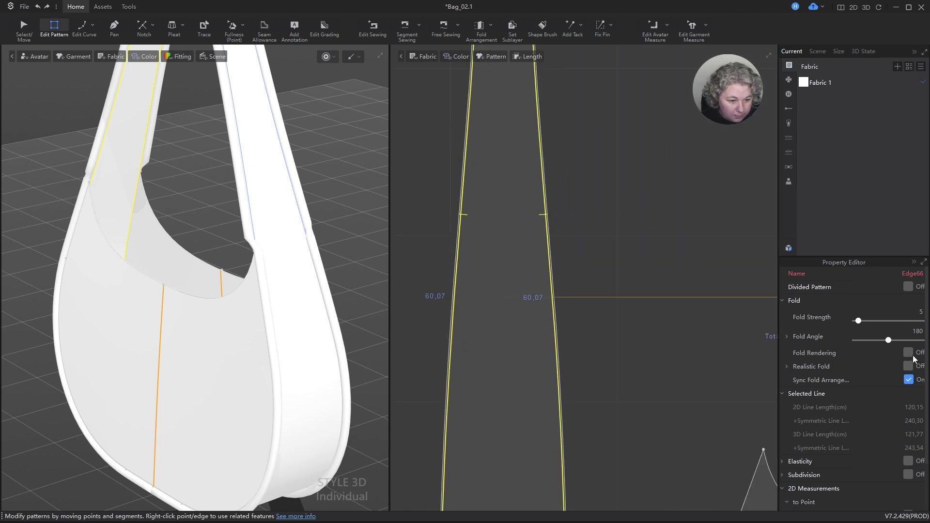
scroll(581, 172, "down", 9)
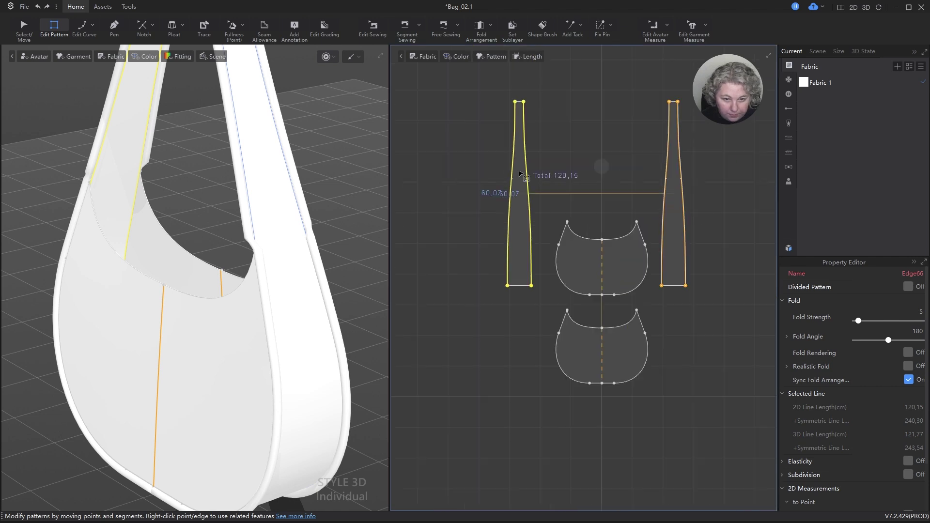
scroll(554, 234, "up", 4)
key("b")
scroll(529, 224, "up", 3)
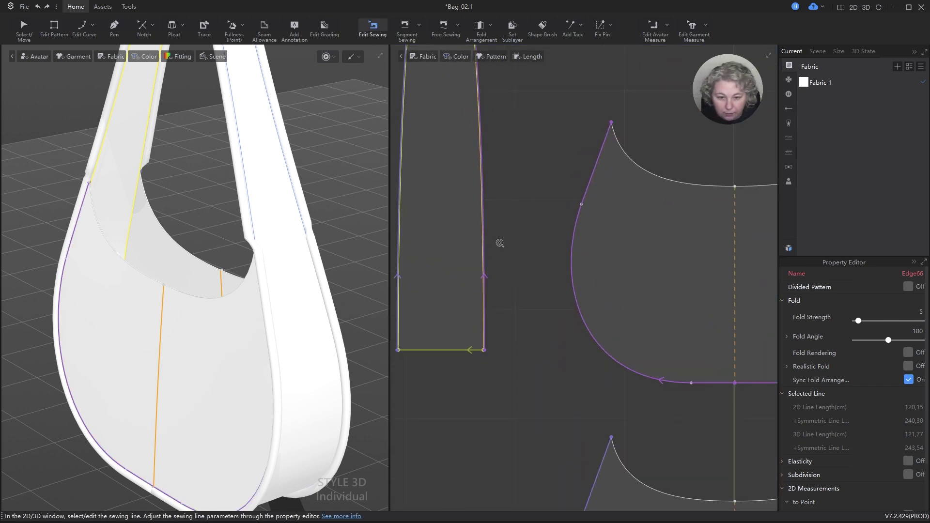
left_click(576, 230)
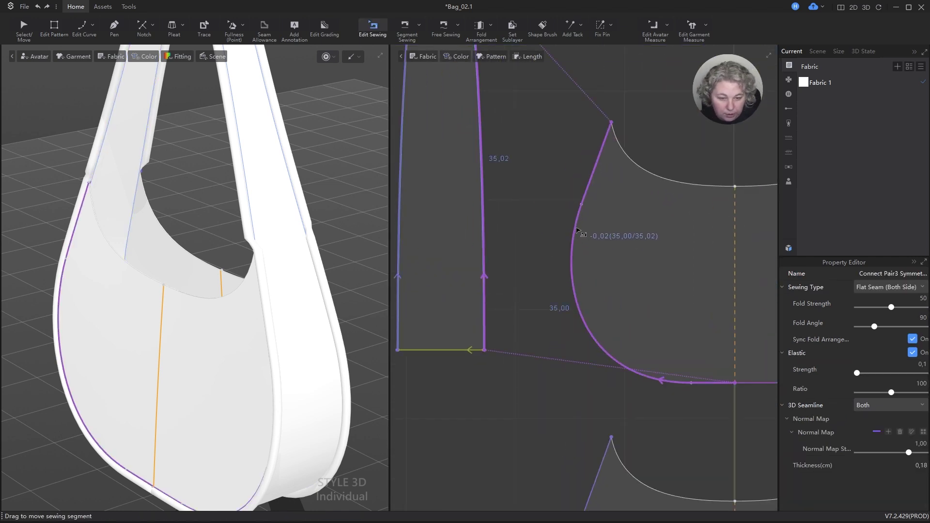
key("Escape")
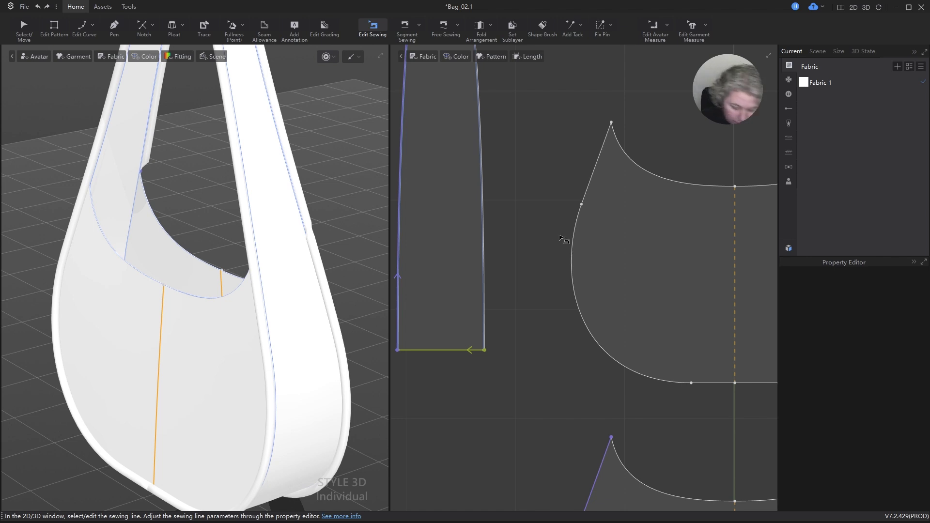
- Free-sew the upper bag panel's outline from bottom centre to its side tip onto the strap's internal isoline, 35 cm up from the wide end
key("n")
left_click(734, 383)
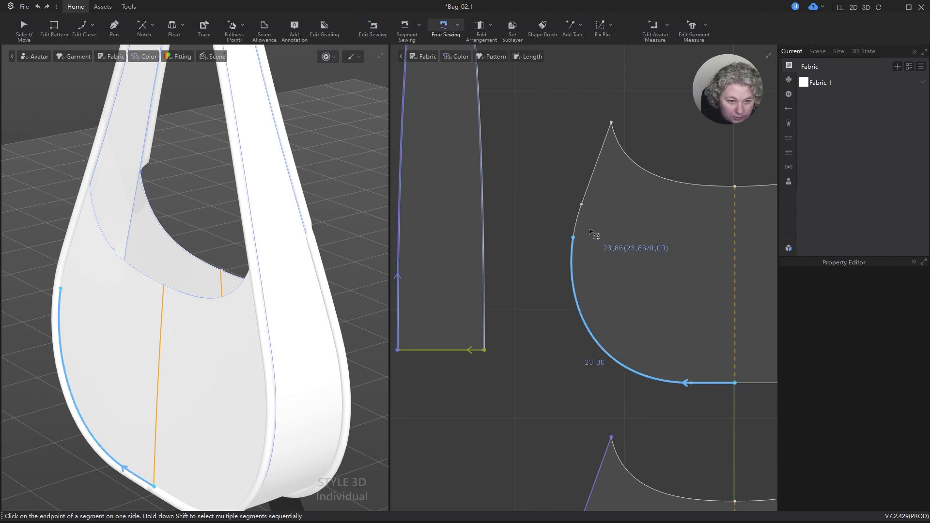
left_click(612, 123)
scroll(441, 371, "down", 3)
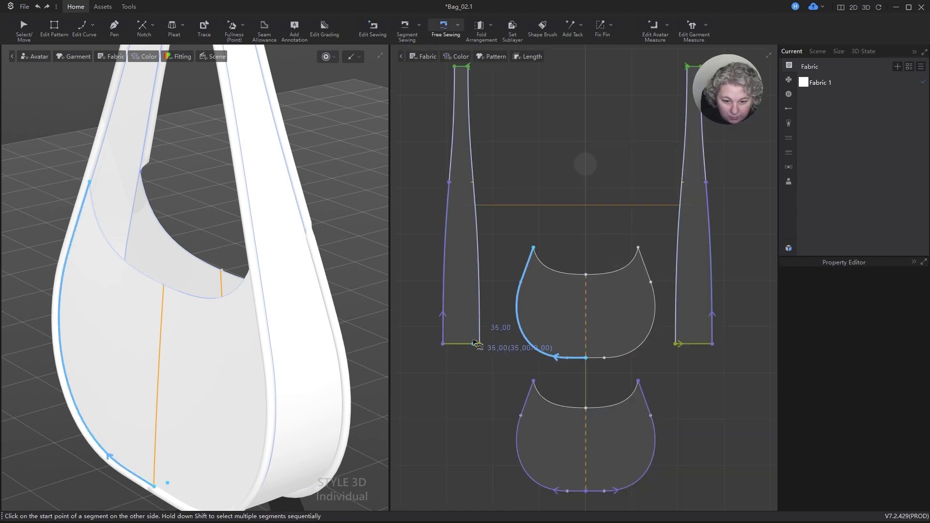
scroll(484, 349, "up", 8)
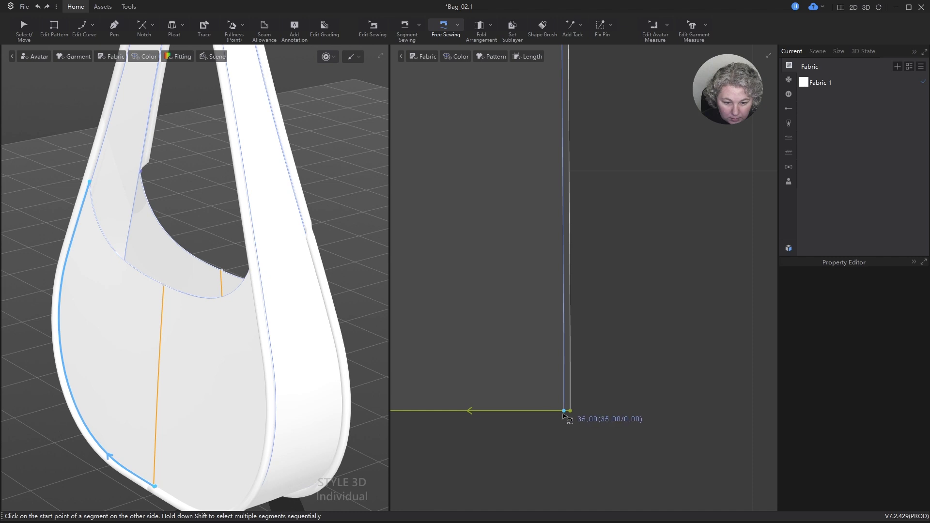
left_click(564, 411)
scroll(566, 295, "down", 4)
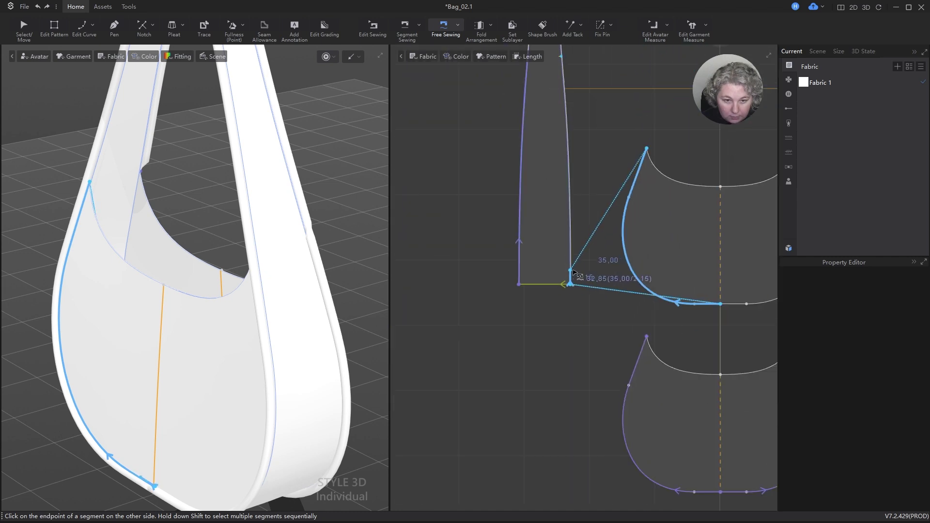
scroll(573, 273, "down", 4)
left_click(566, 180)
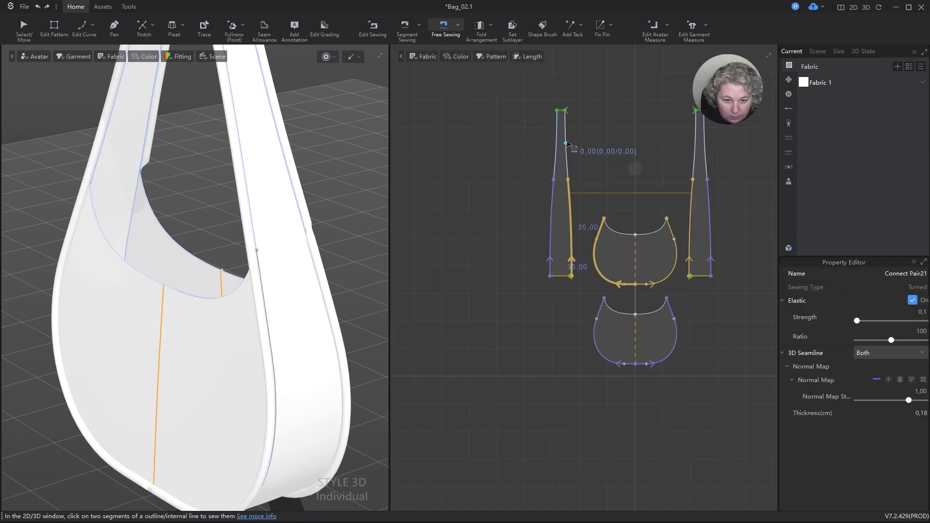
- Delete the two old notches on the original strap's long edge facing the bag panels
scroll(565, 182, "up", 6)
scroll(564, 183, "up", 4)
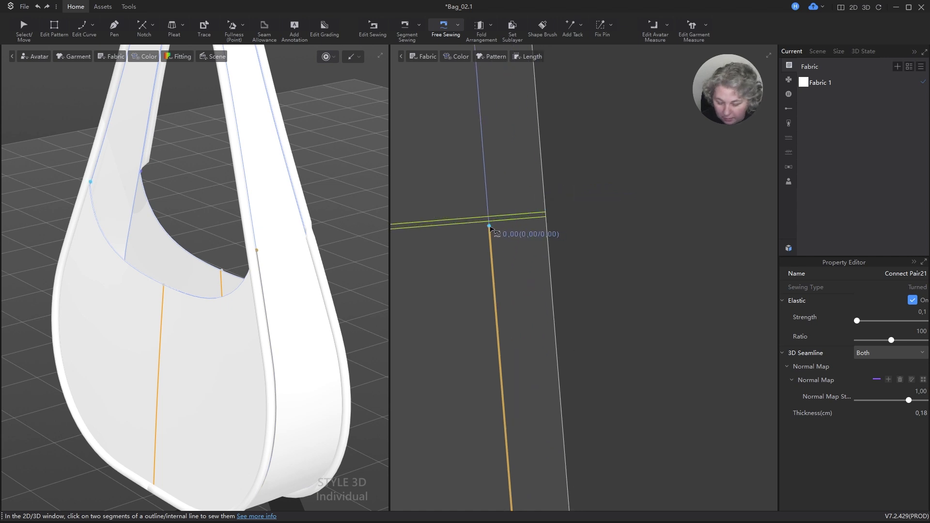
key("b")
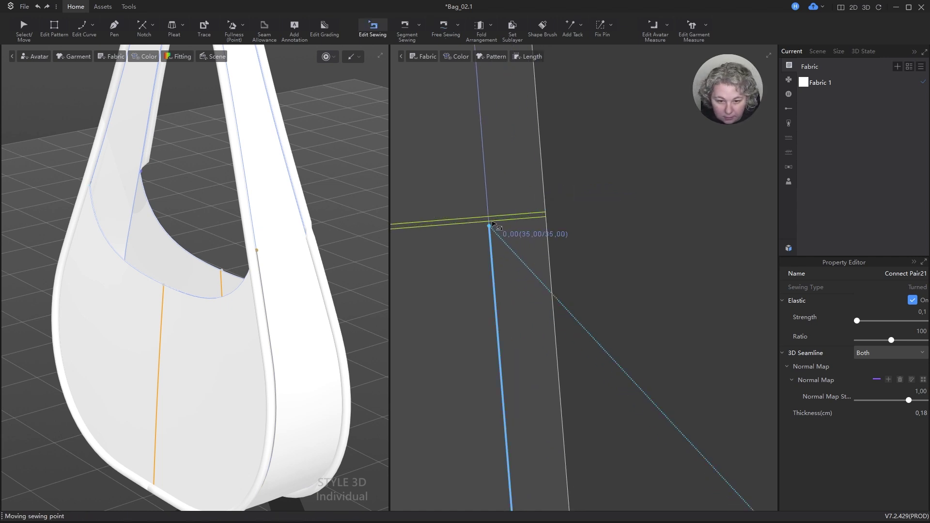
left_click(142, 26)
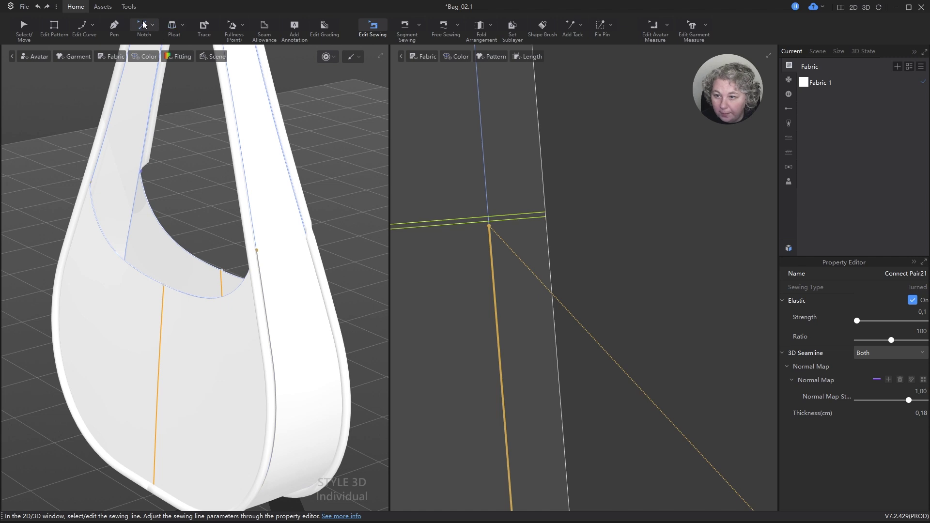
left_click(531, 213)
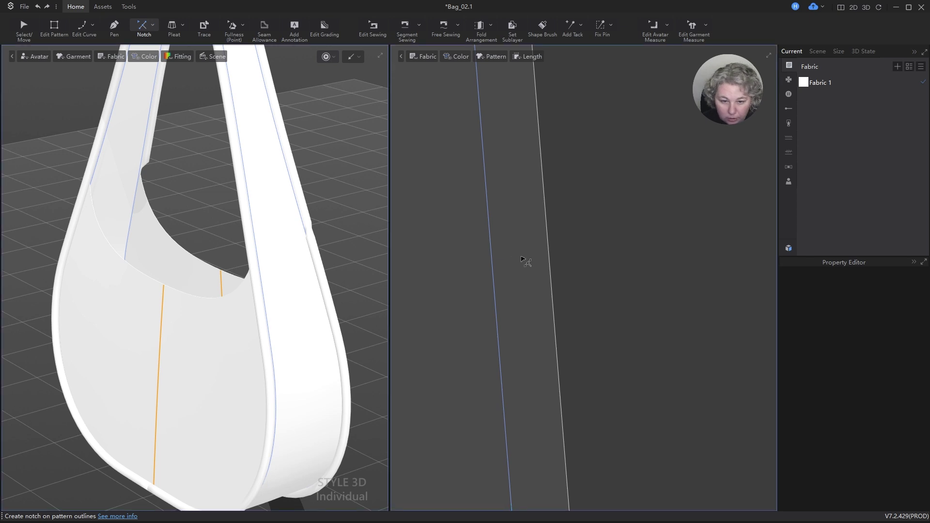
- Add a ratio notch on the strap's panel-side internal isoline, 35 cm from the wide end, and colour it Y Green 1 (D1FF2B)
right_click(490, 234)
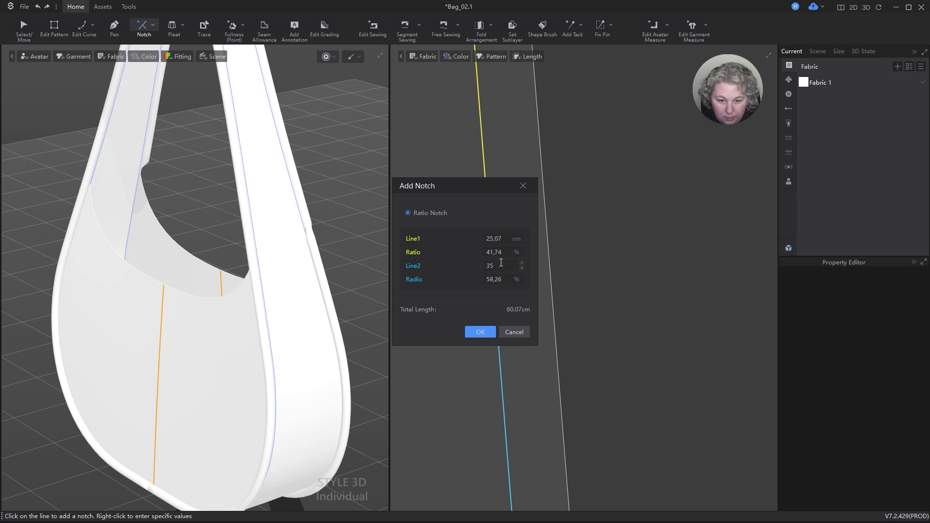
left_click(500, 262)
type("35")
key("Return")
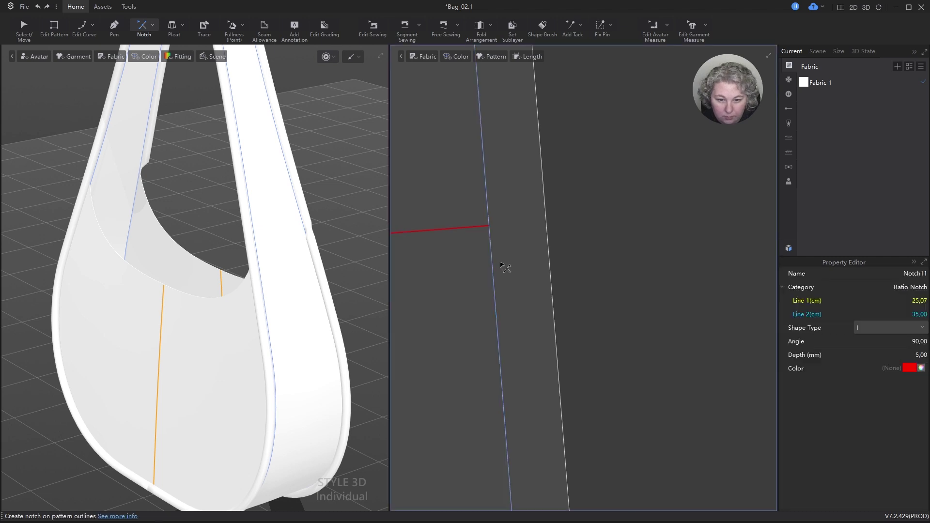
left_click(908, 369)
left_click(469, 332)
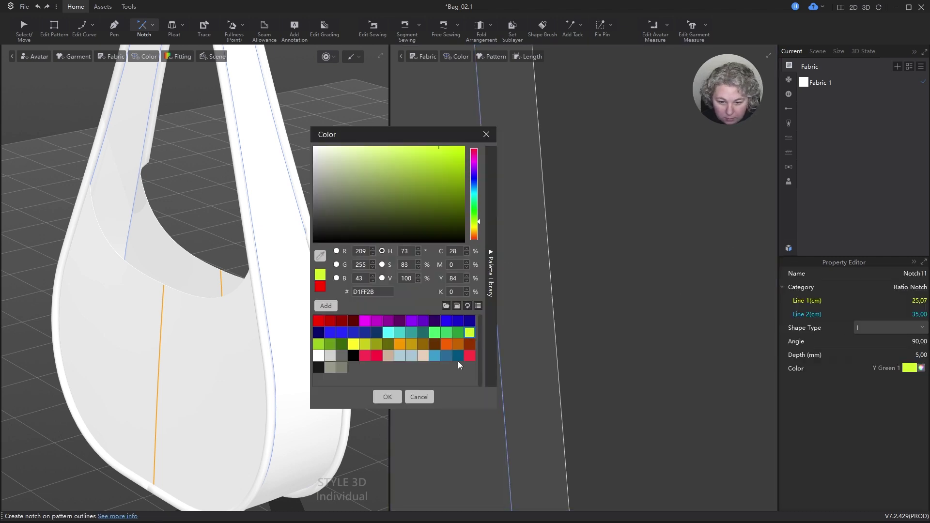
left_click(386, 397)
- Delete the two overlapping old notches on the strap's opposite long edge, away from the bag panels
scroll(627, 204, "down", 4)
scroll(521, 199, "up", 4)
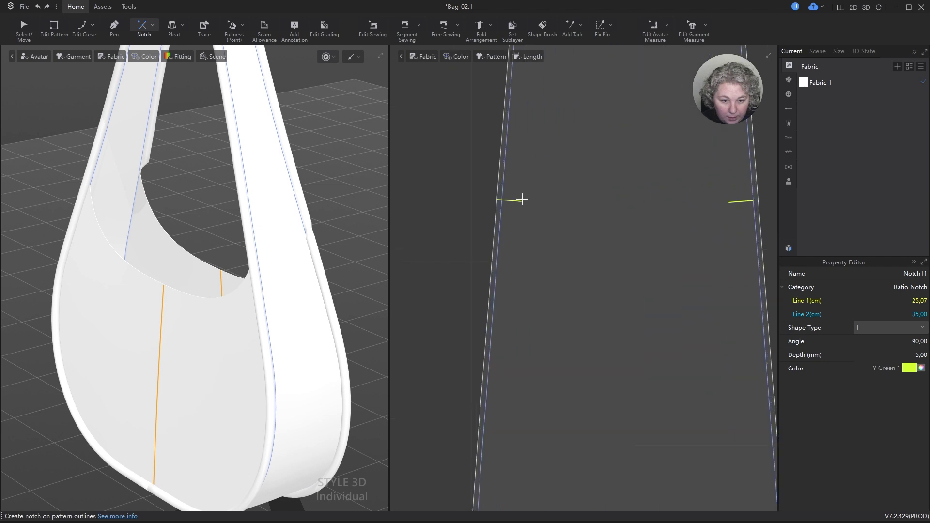
scroll(522, 198, "up", 5)
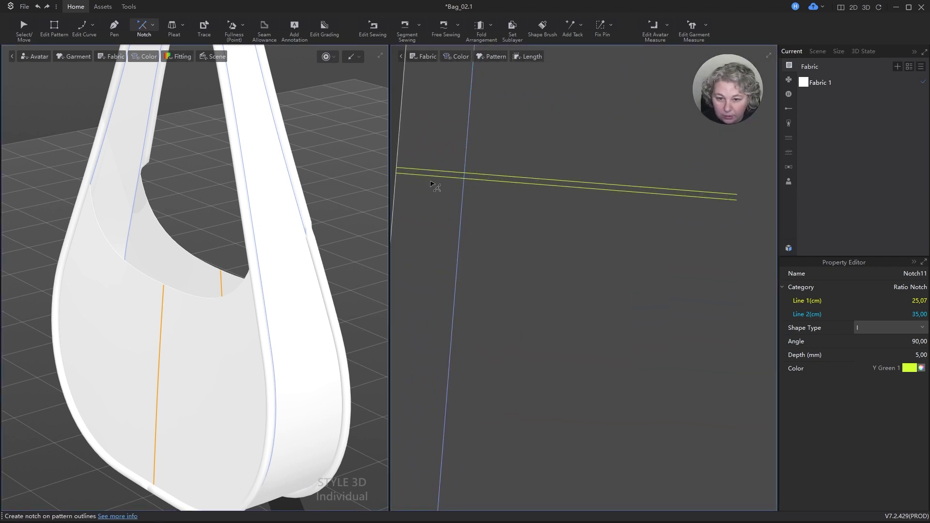
left_click(431, 170)
key("Delete")
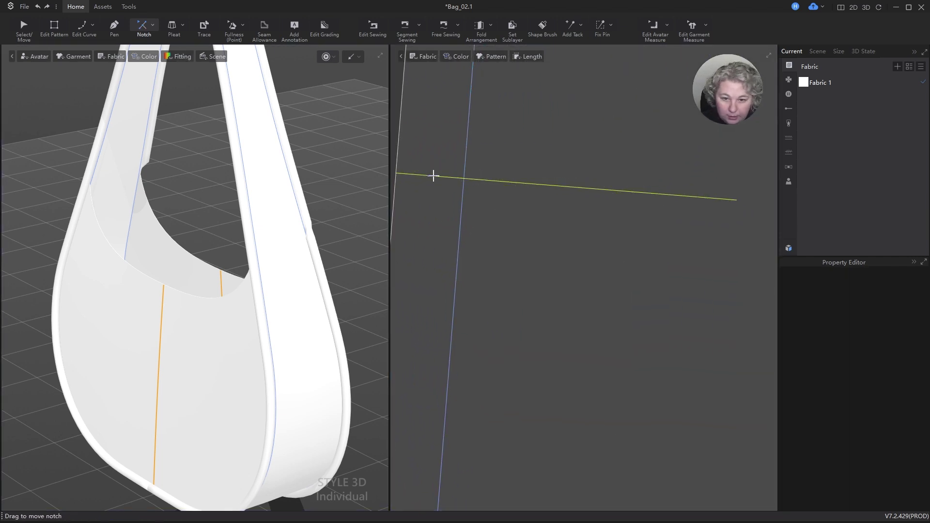
left_click(433, 176)
key("Delete")
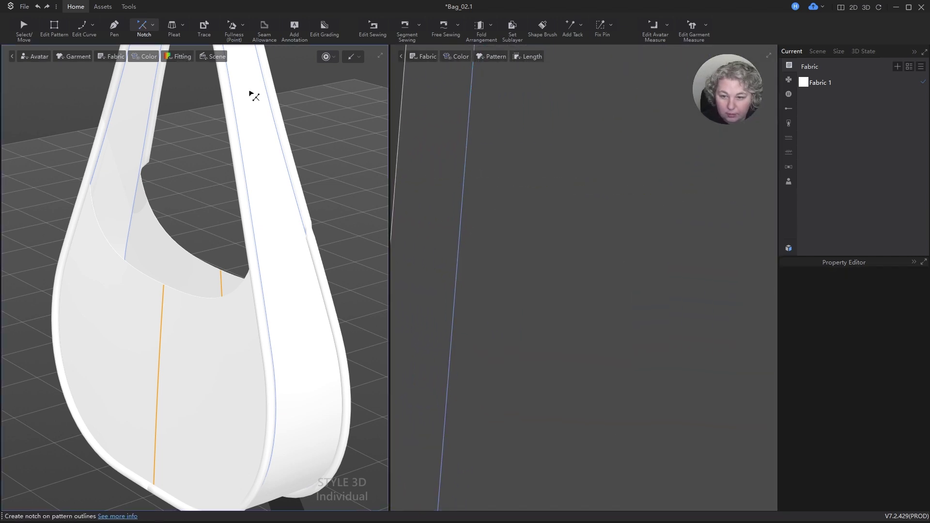
- Add a ratio notch 35 cm from the wide end on the strap's other internal isoline, coloured Y Green 1 (D1FF2B)
left_click(142, 28)
right_click(469, 201)
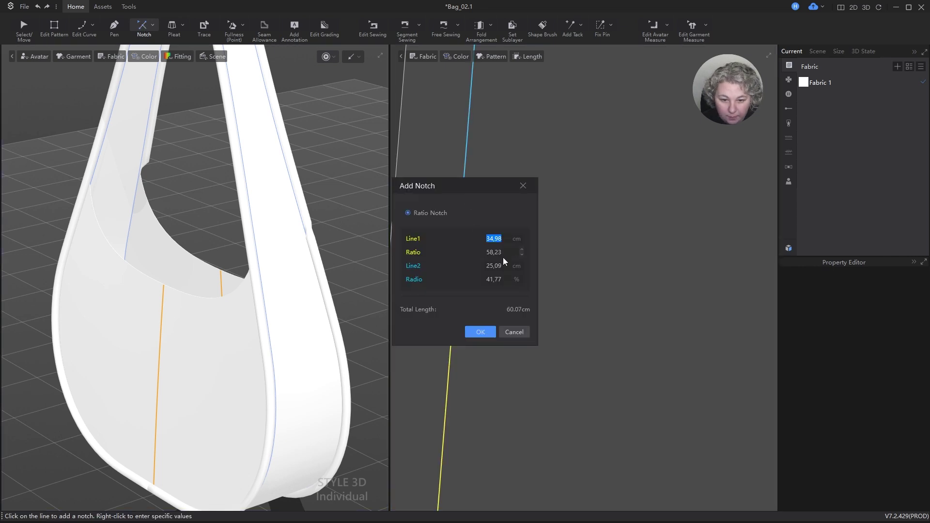
type("35")
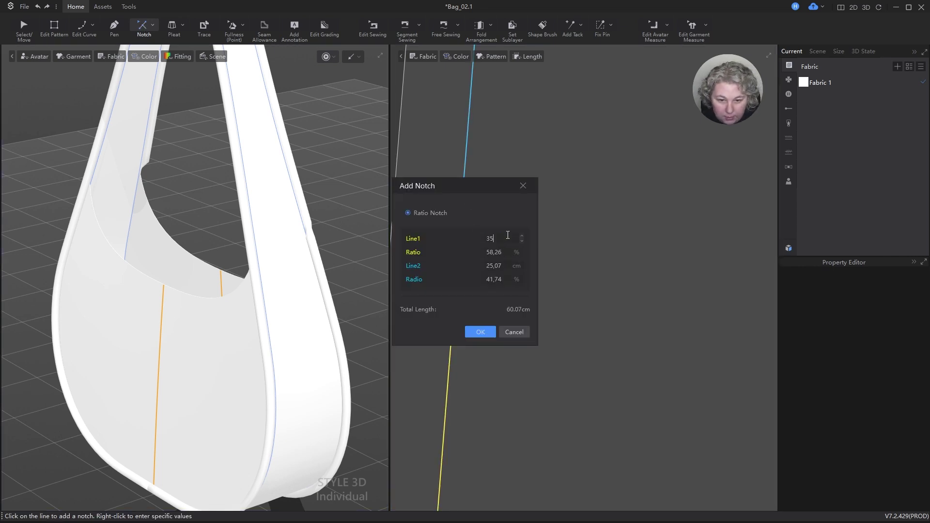
key("Return")
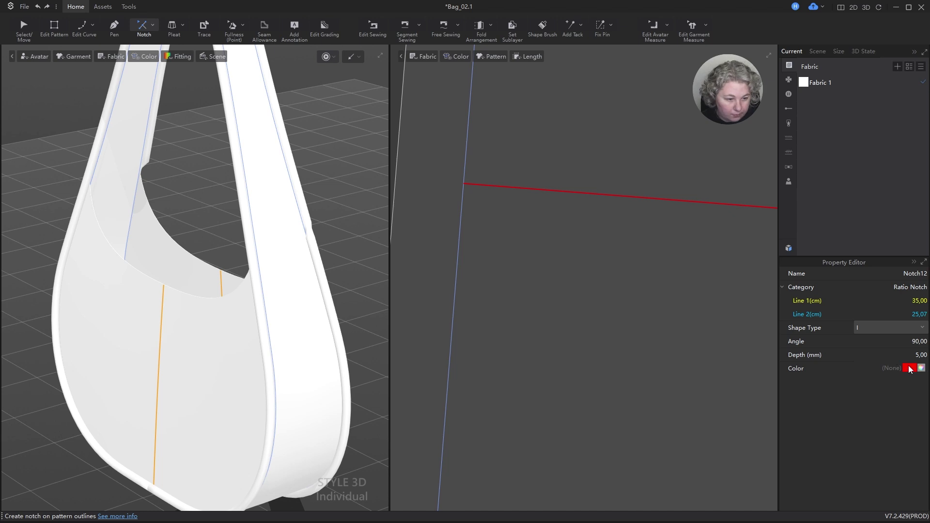
left_click(909, 368)
left_click(469, 333)
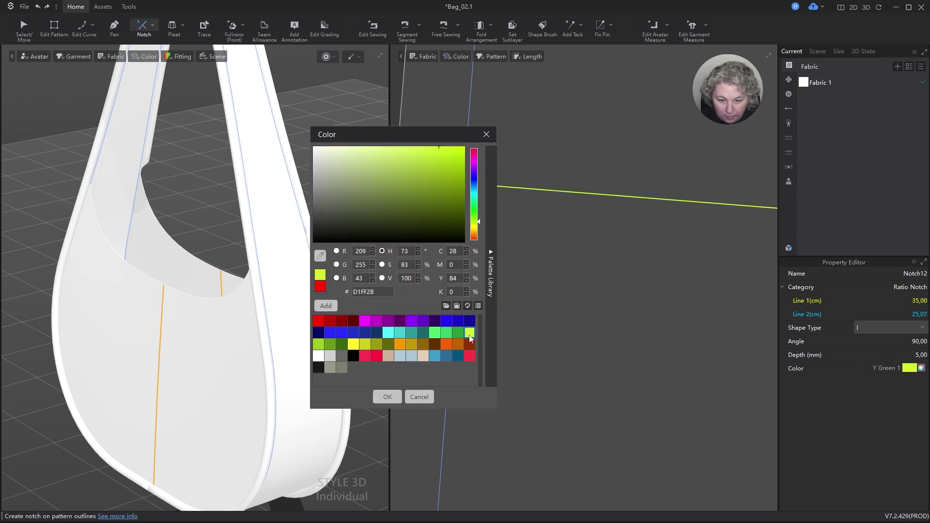
left_click(388, 397)
scroll(472, 213, "down", 5)
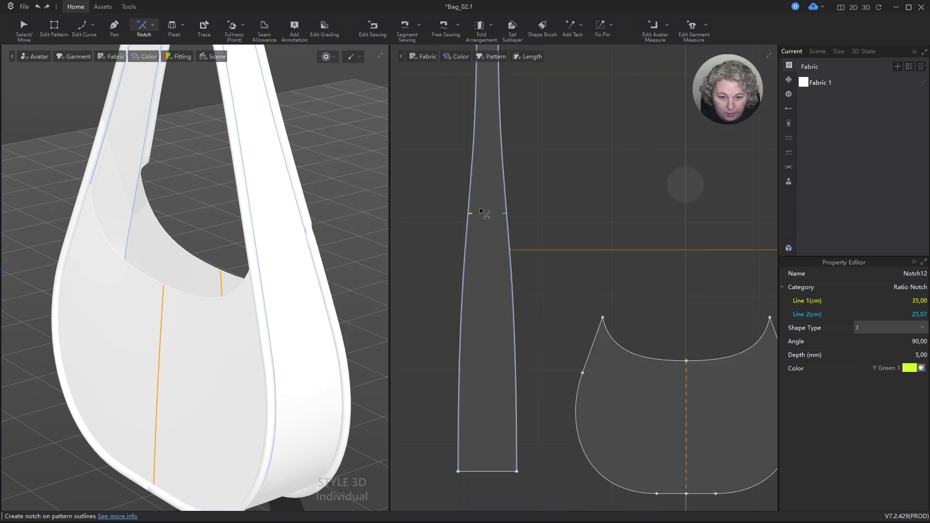
- Delete the symmetric sewing between the lower bag panel's side outline and the straps' outer long edges
key("m")
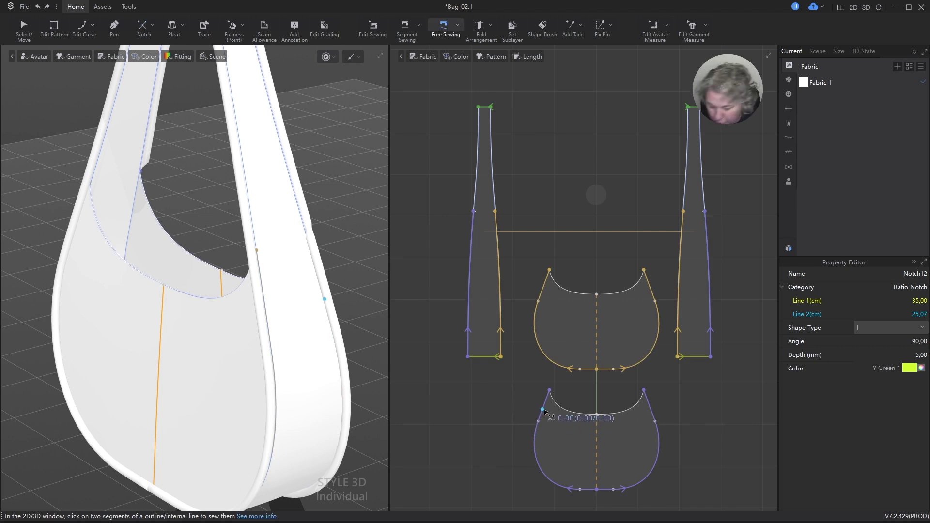
key("b")
left_click(542, 415)
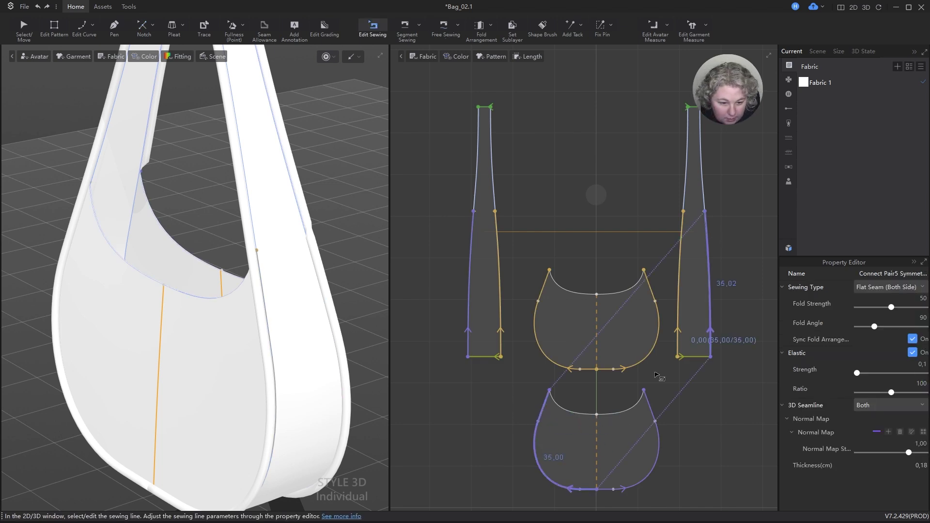
key("Delete")
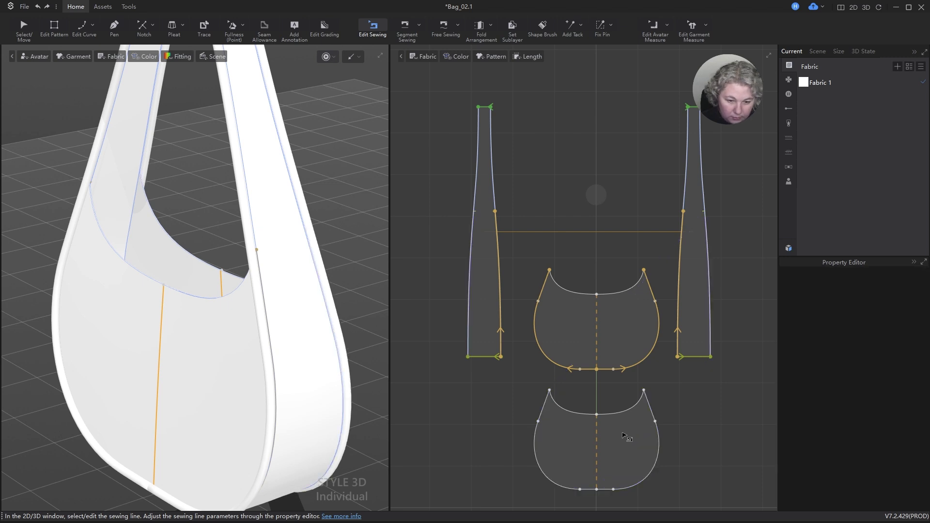
- Free-sew the lower bag panel's outline from bottom centre to its side tip onto the strap's outer isoline, from the wide end to the 35 cm notch
key("m")
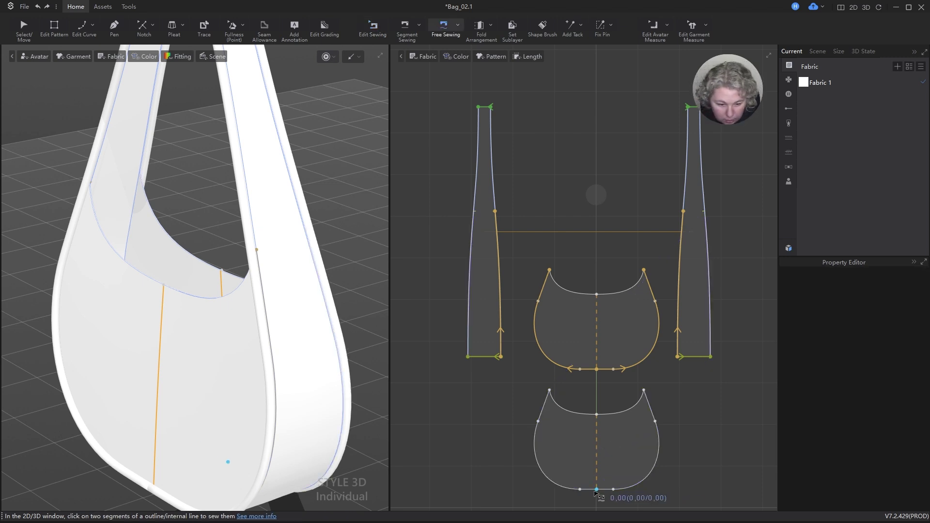
left_click(596, 489)
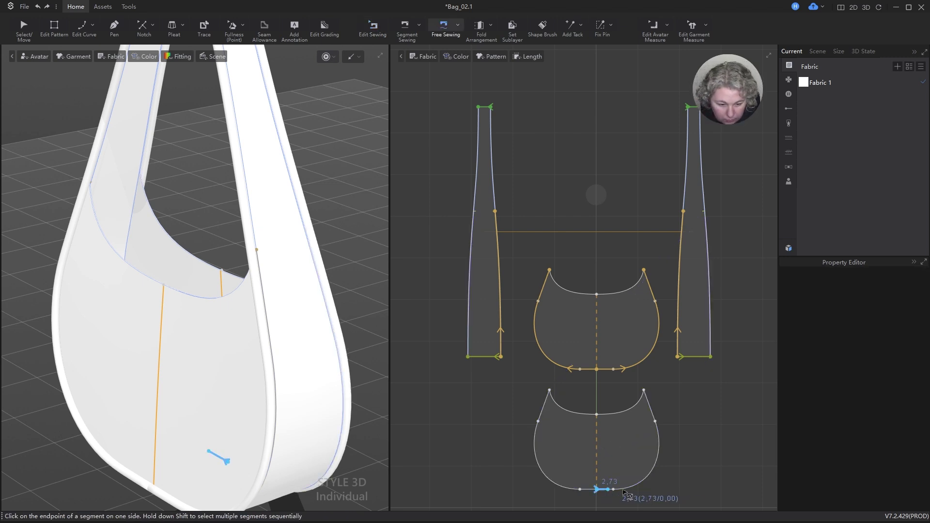
left_click(643, 390)
scroll(441, 264, "up", 3)
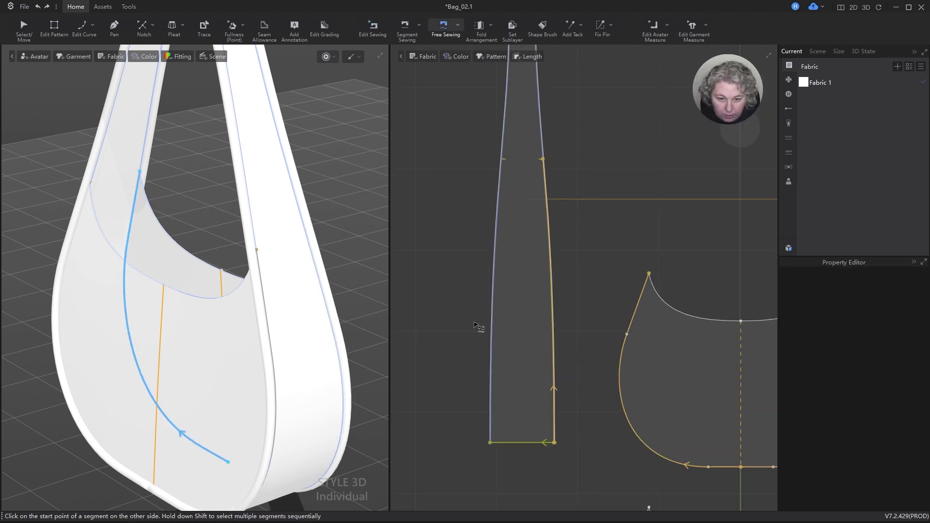
left_click(490, 443)
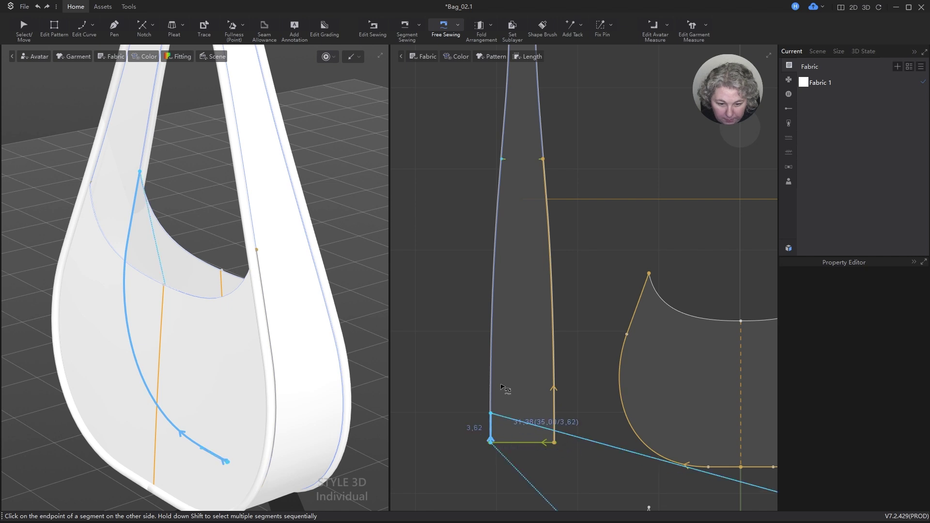
left_click(502, 159)
scroll(508, 160, "up", 3)
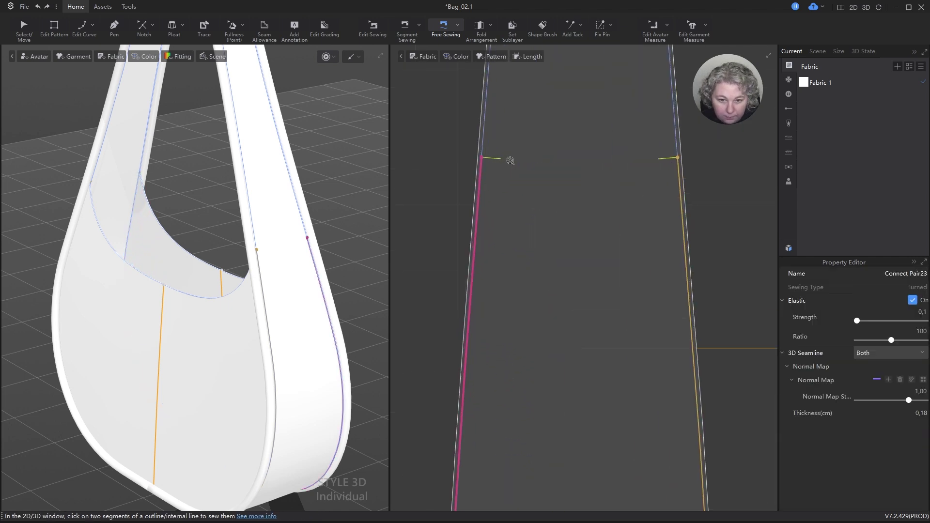
scroll(491, 194, "down", 5)
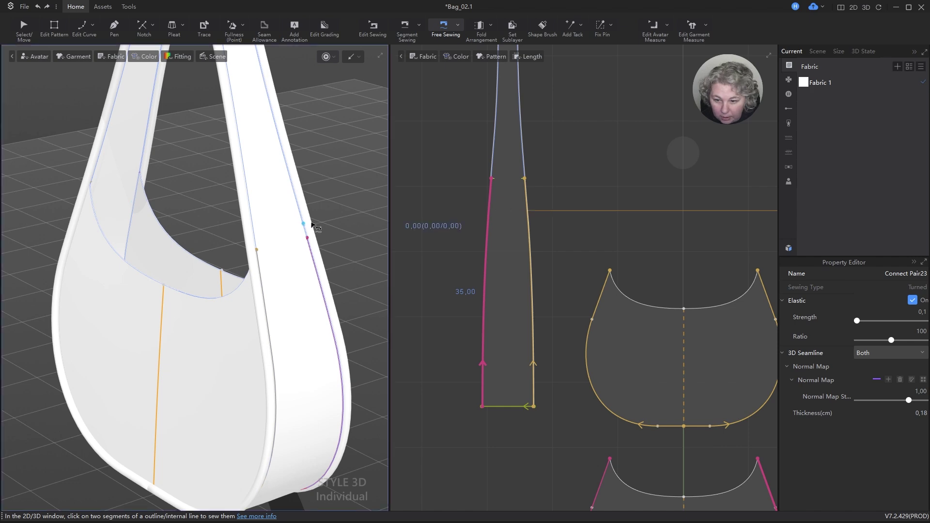
- Simulate the bag with the new isoline seams and inspect the strap edges from the side and front
left_click(325, 56)
key("space")
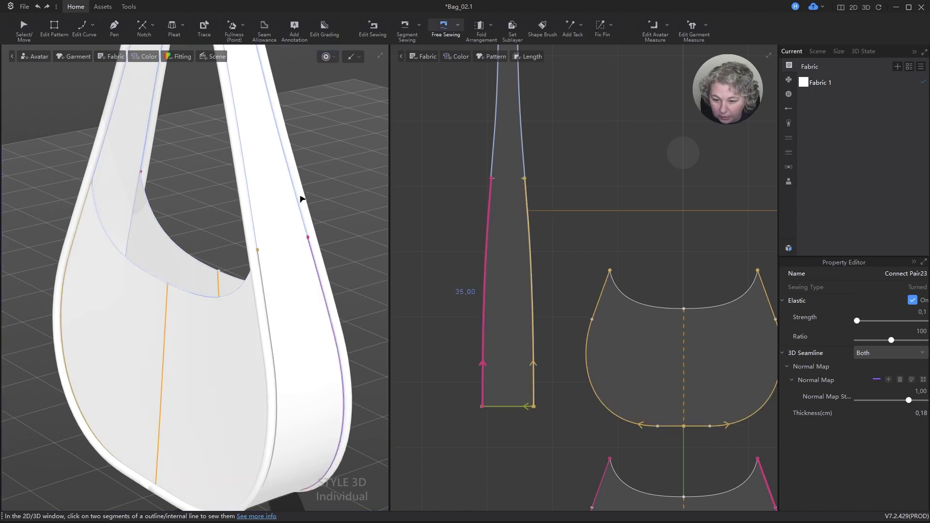
scroll(300, 198, "down", 5)
right_click_drag(247, 189, 237, 218)
right_click_drag(158, 242, 297, 235)
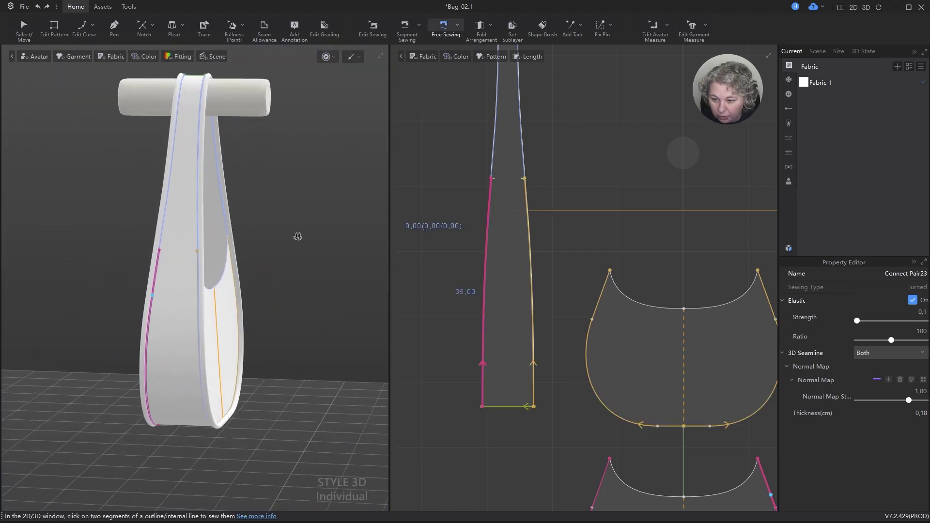
scroll(220, 252, "up", 5)
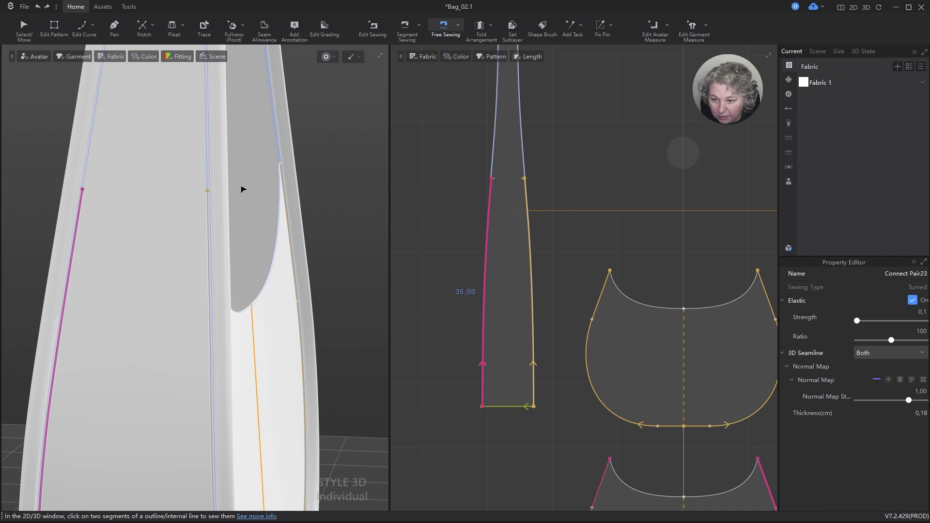
scroll(290, 192, "up", 3)
right_click_drag(177, 201, 264, 206)
scroll(250, 221, "down", 4)
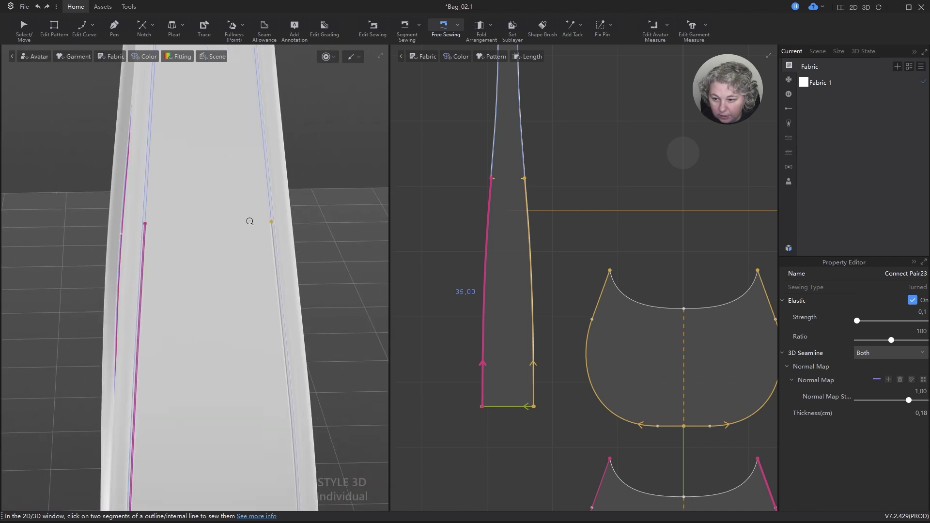
scroll(249, 221, "down", 2)
right_click_drag(292, 247, 121, 240)
scroll(225, 232, "down", 1)
key("q")
right_click_drag(270, 215, 282, 242)
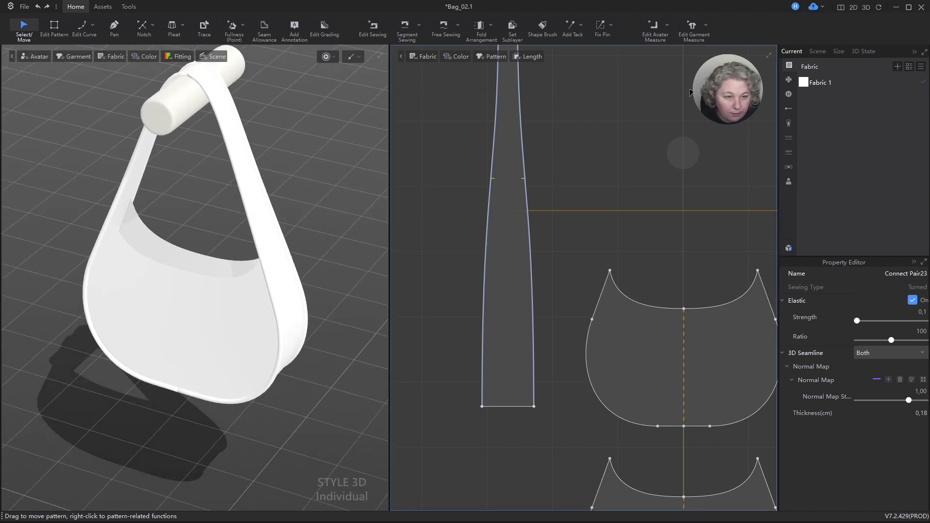
- Duplicate Fabric 1 with its Cow Leather physical properties as a second fabric
left_click(855, 79)
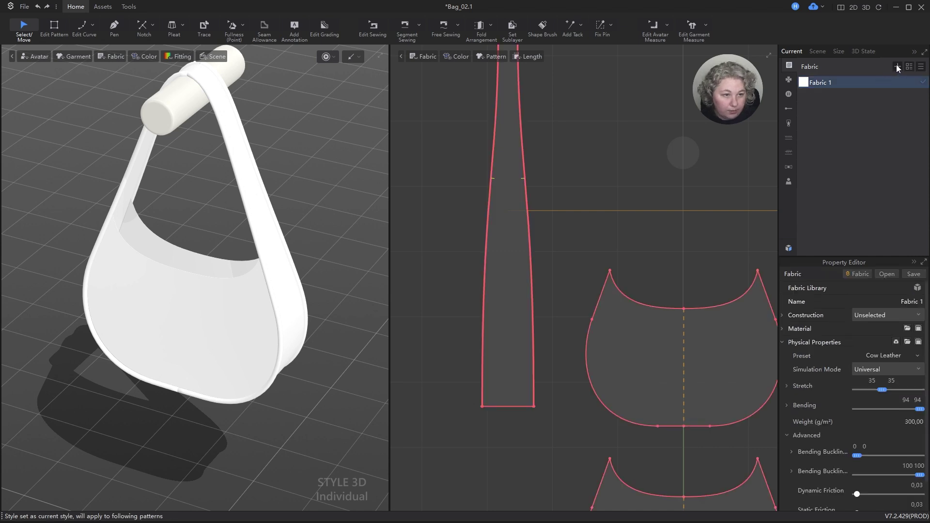
left_click(897, 66)
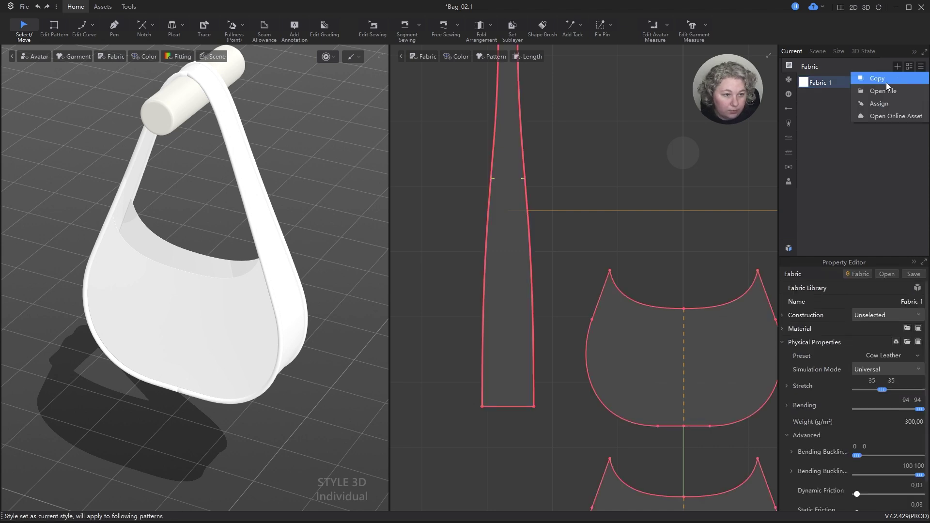
left_click(886, 81)
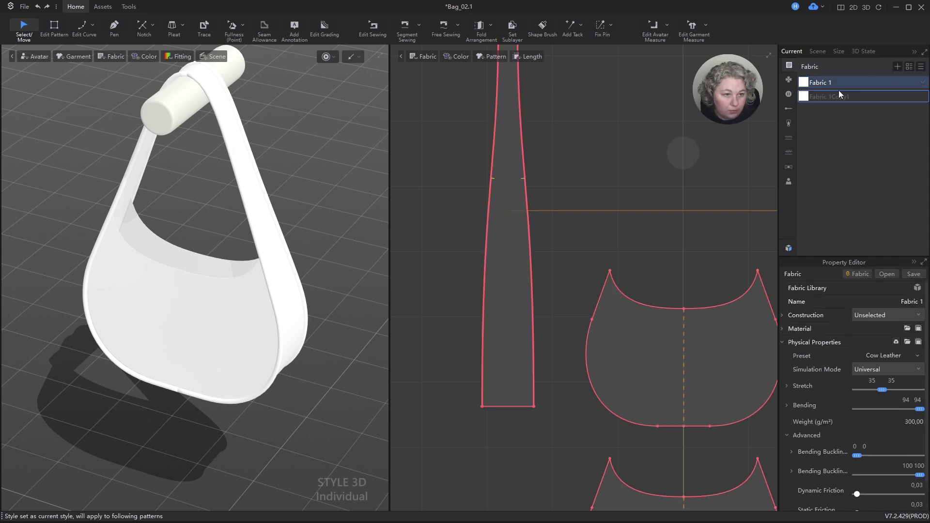
- Browse the fabric library and replace the duplicated second fabric with Drawstring_ twenty-three, leaving the library closed
left_click(789, 249)
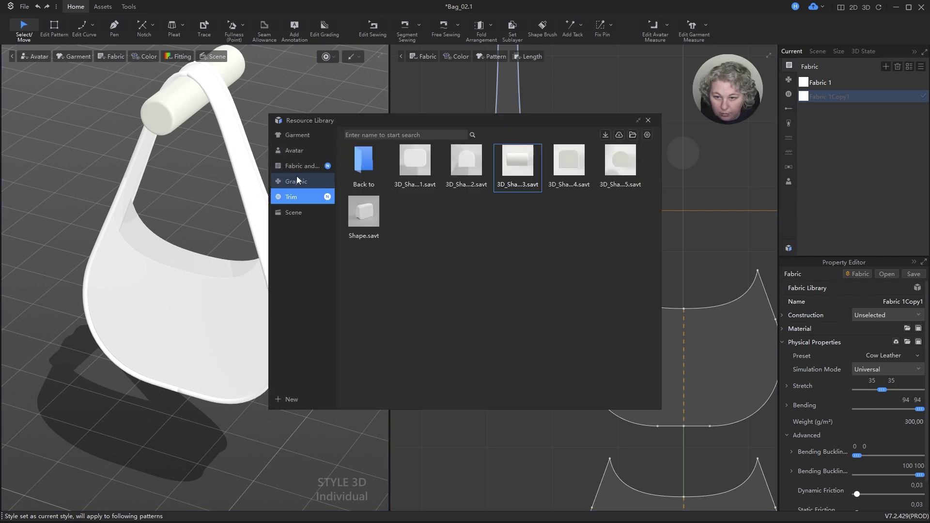
left_click(295, 168)
mouse_move(568, 237)
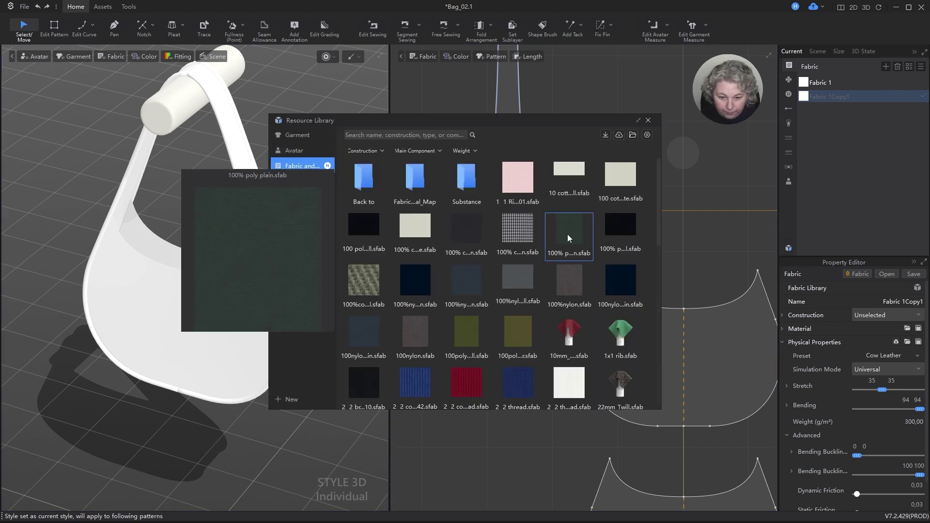
scroll(569, 234, "down", 5)
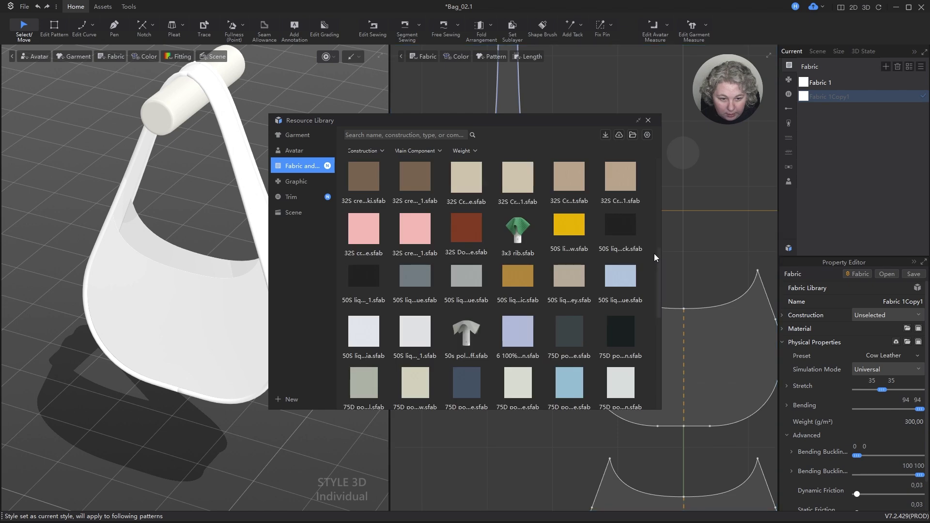
scroll(583, 243, "down", 5)
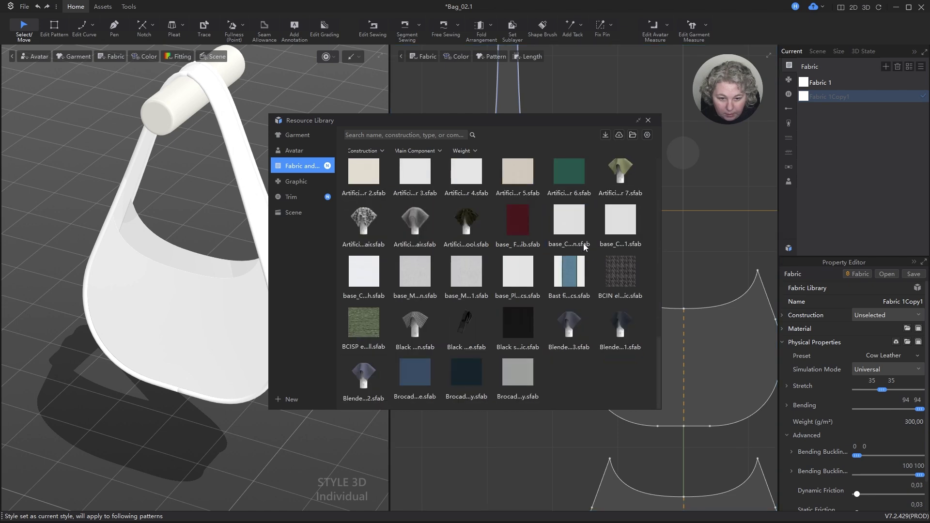
scroll(583, 243, "up", 10)
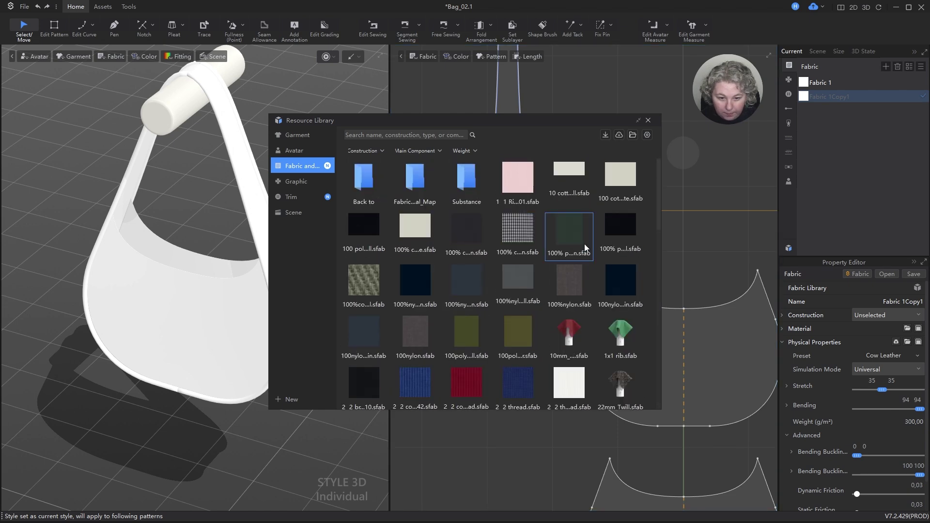
scroll(583, 249, "down", 10)
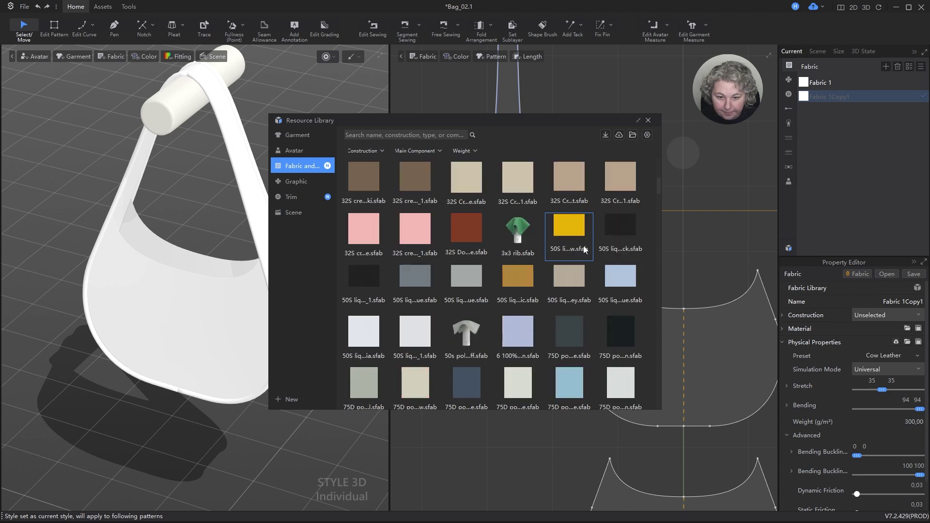
scroll(584, 249, "up", 4)
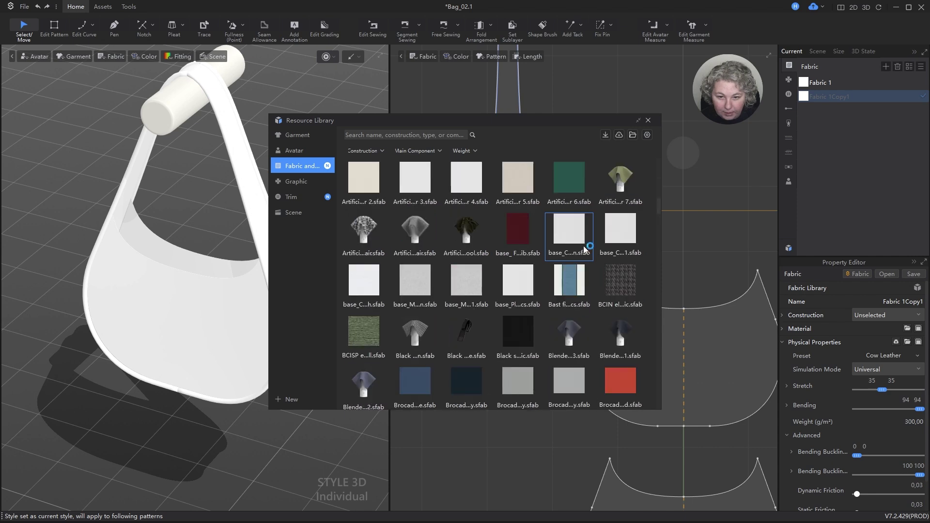
scroll(644, 245, "down", 8)
mouse_move(644, 248)
scroll(643, 244, "down", 10)
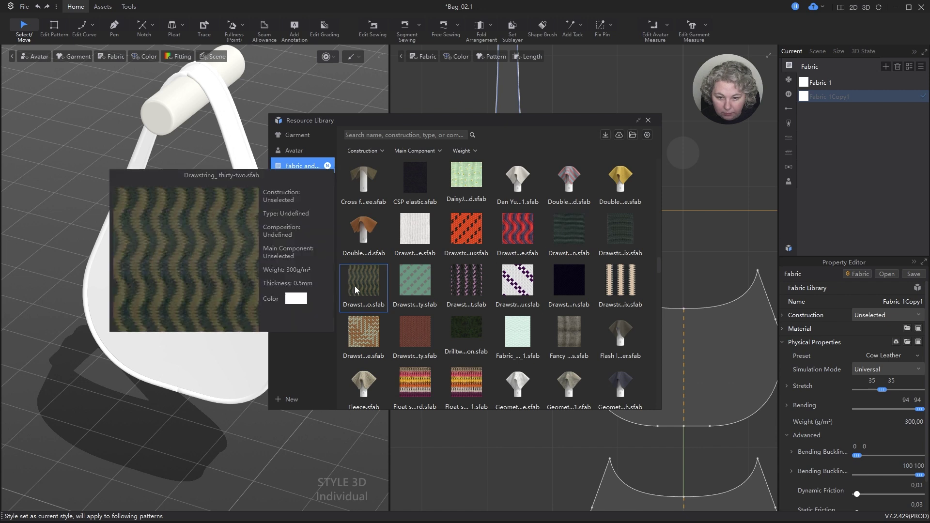
mouse_move(360, 332)
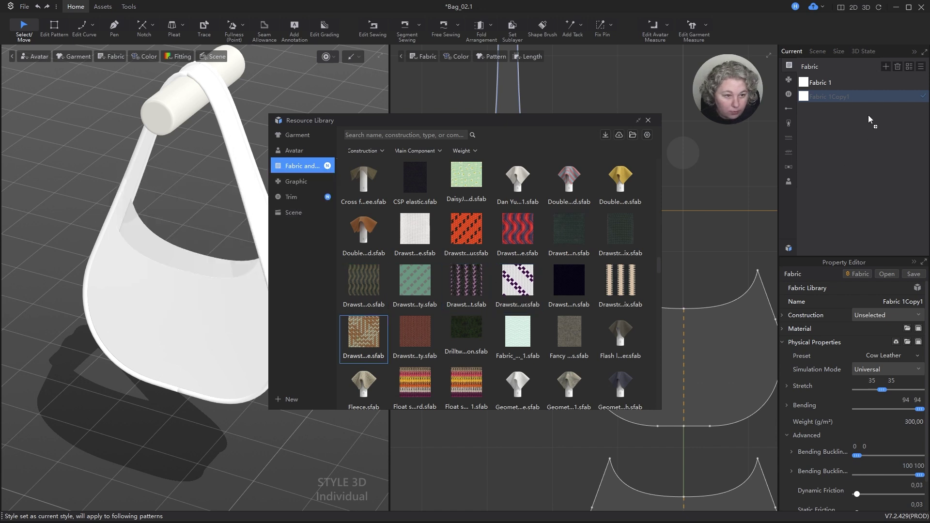
left_click_drag(854, 99, 854, 99)
double_click(808, 94)
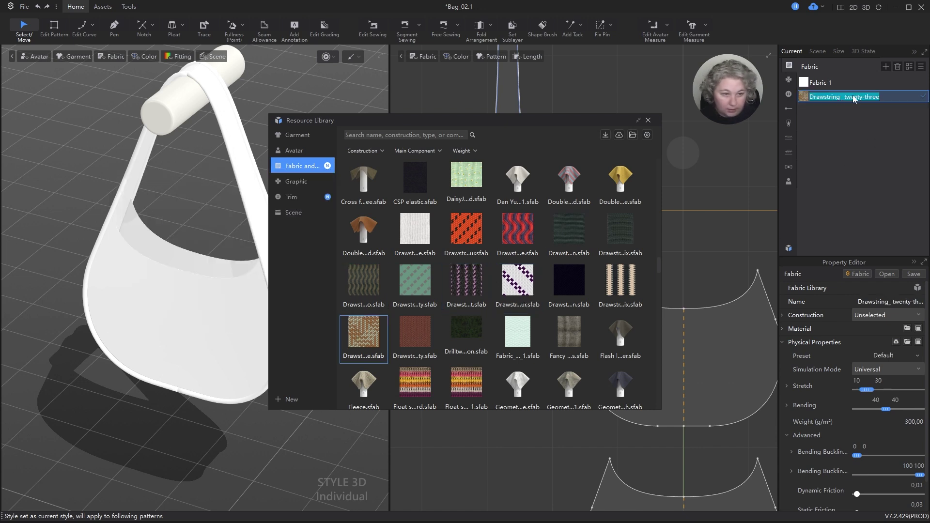
left_click(825, 104)
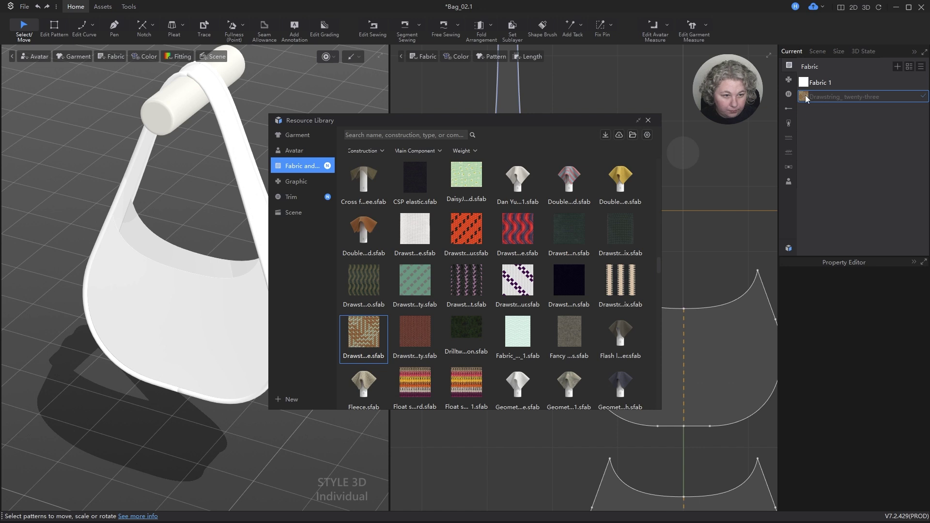
left_click(806, 100)
left_click(811, 186)
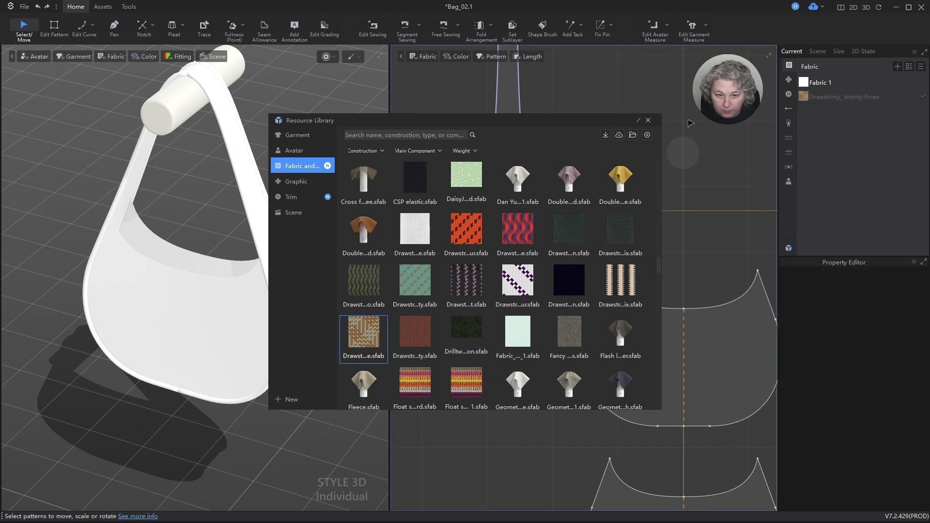
left_click(648, 120)
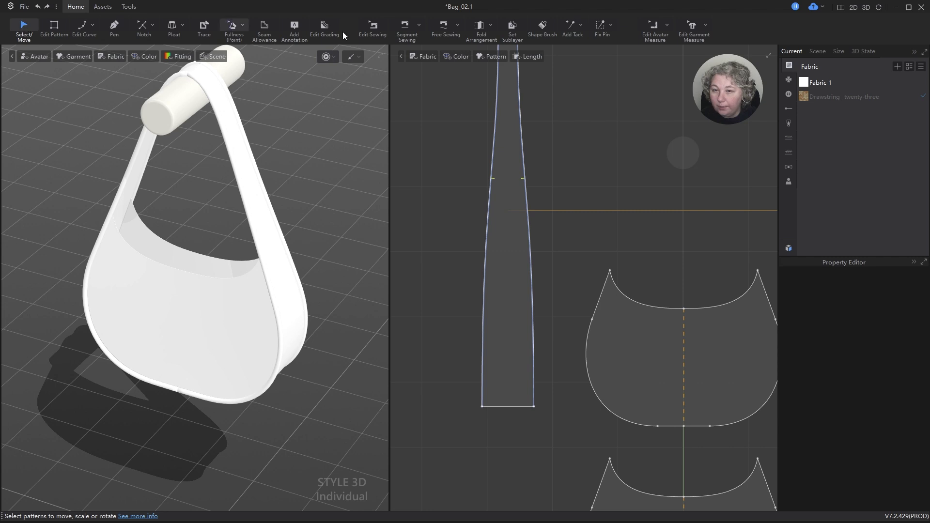
- Assign the Drawstring_ twenty-three fabric to the pipings on the long edges of both straps
left_click(108, 5)
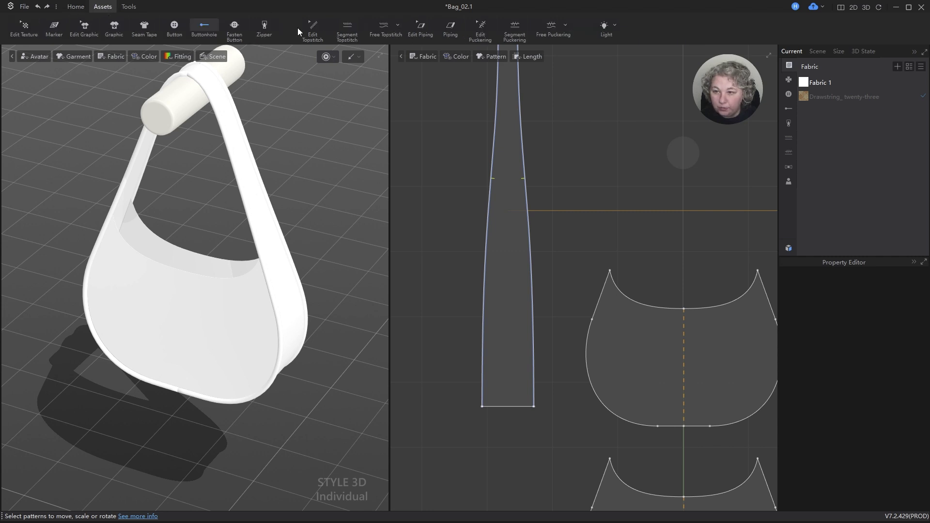
left_click(421, 28)
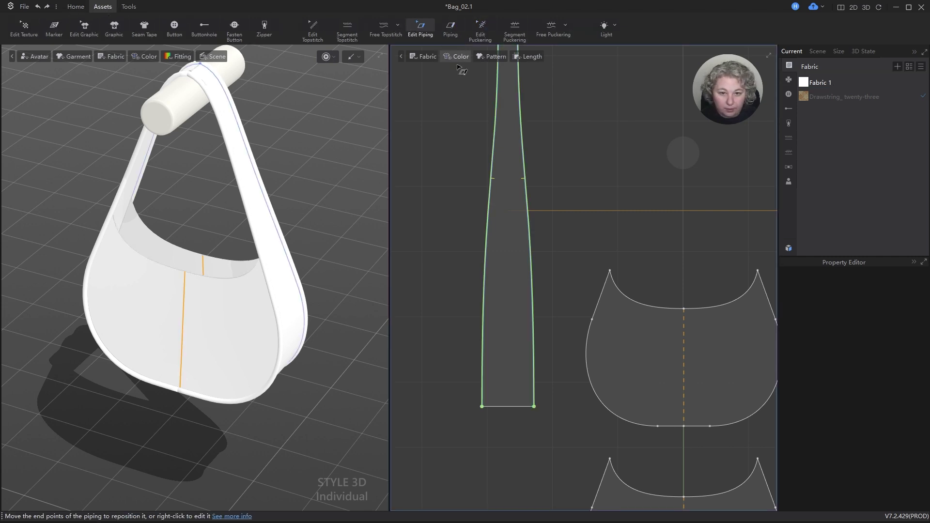
left_click(523, 131)
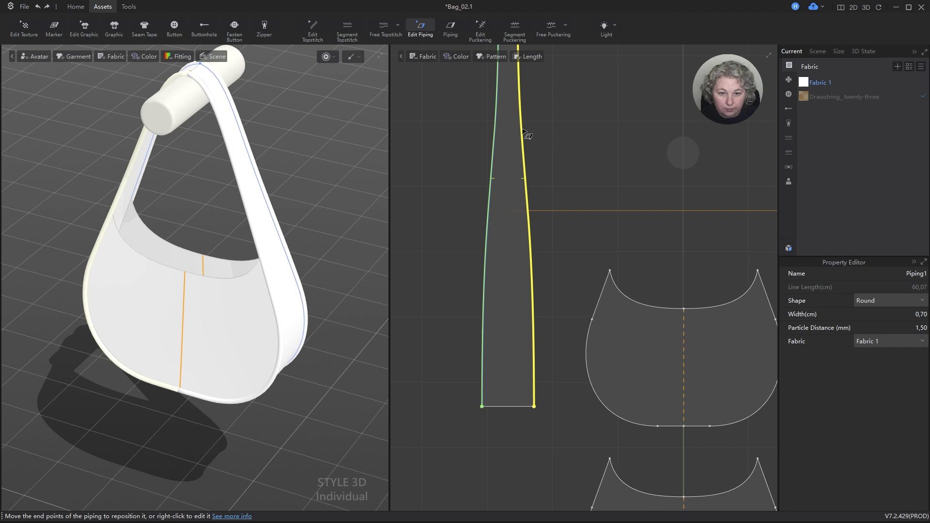
left_click(495, 130, "shift")
scroll(445, 141, "down", 6)
scroll(547, 148, "up", 8)
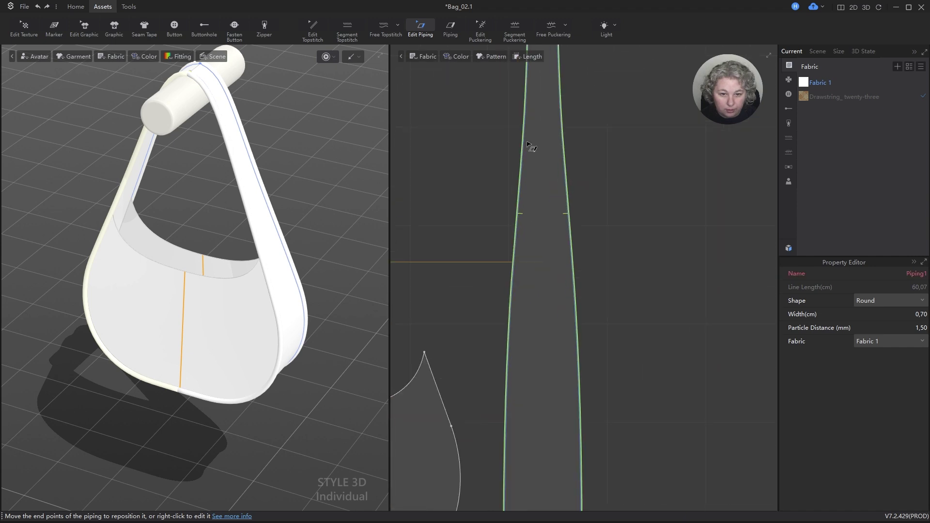
left_click(523, 144)
left_click(563, 141, "shift")
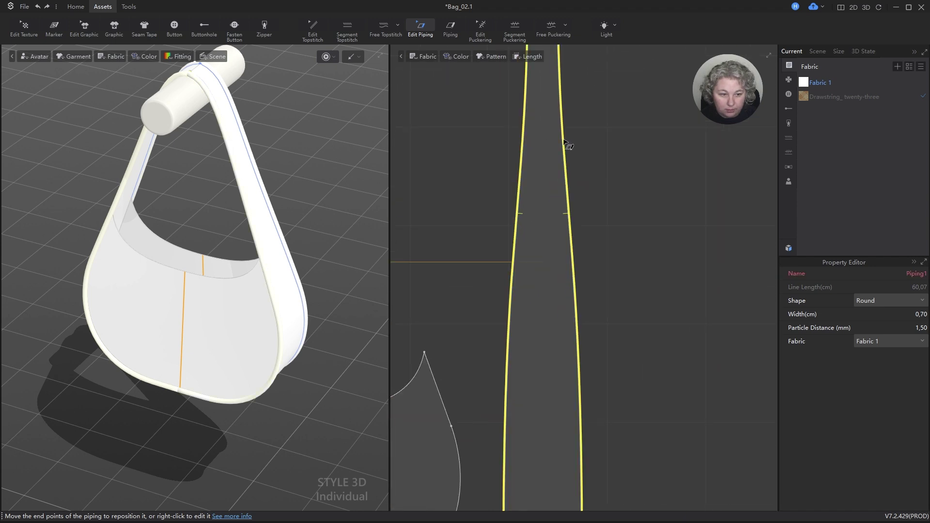
left_click(871, 340)
left_click(866, 356)
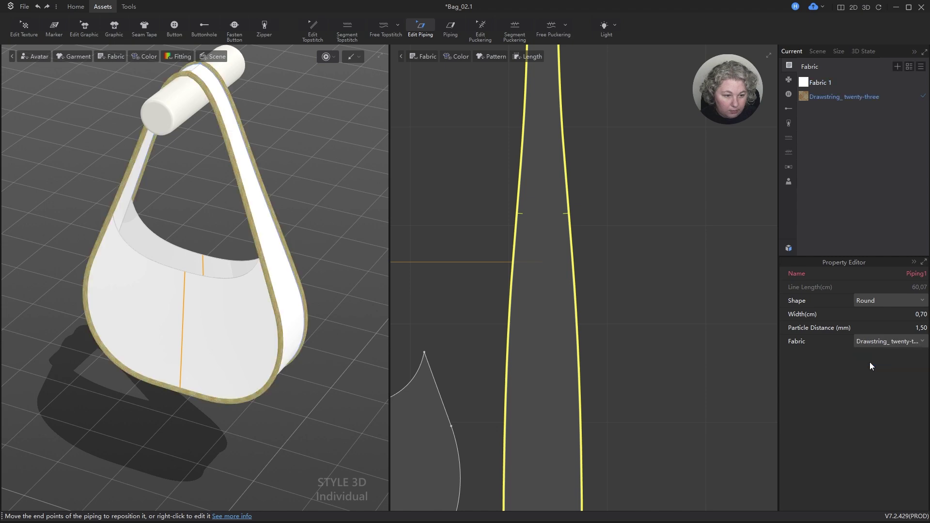
- Examine the textured piping around the bag from the front, the side and close up at the panel opening
scroll(285, 119, "up", 5)
right_click_drag(285, 119, 272, 183)
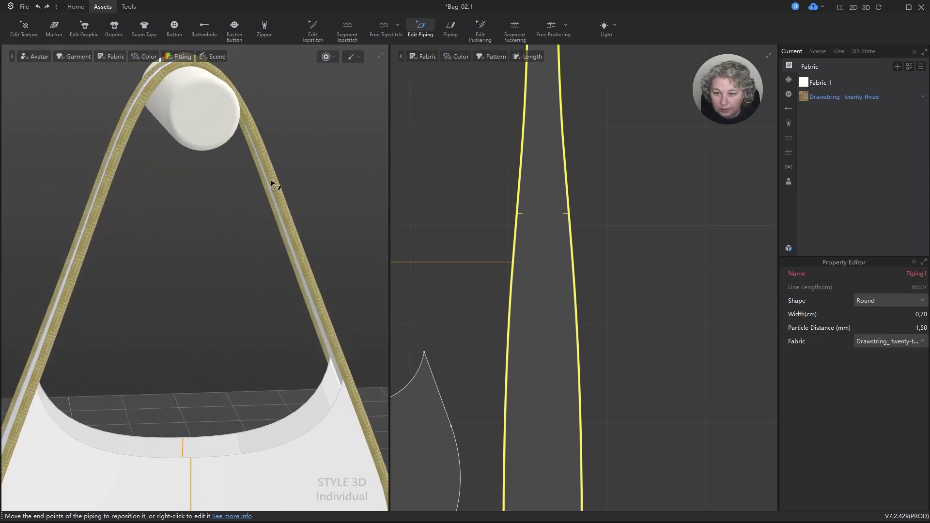
scroll(243, 173, "down", 6)
middle_click_drag(268, 218, 268, 199)
right_click_drag(268, 199, 178, 165)
scroll(187, 184, "up", 10)
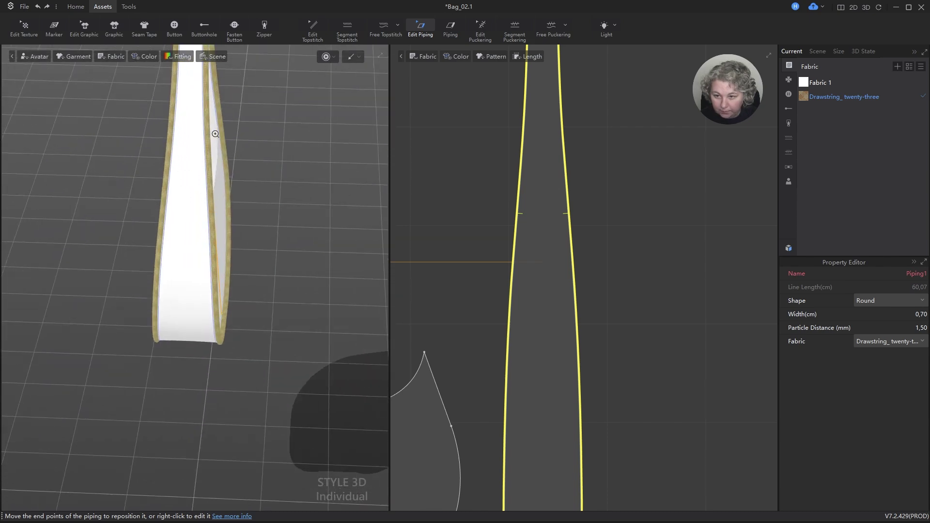
middle_click_drag(308, 144, 292, 334)
right_click_drag(292, 334, 55, 277)
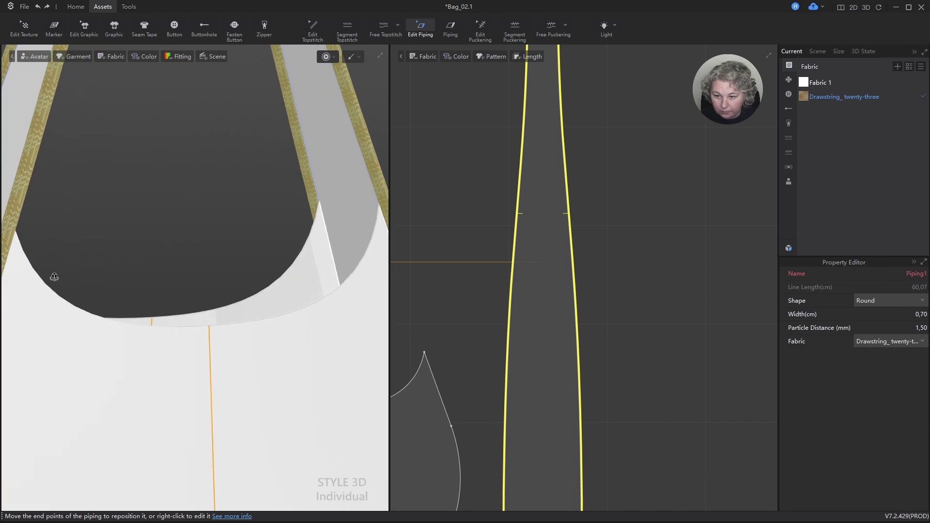
scroll(45, 276, "down", 10)
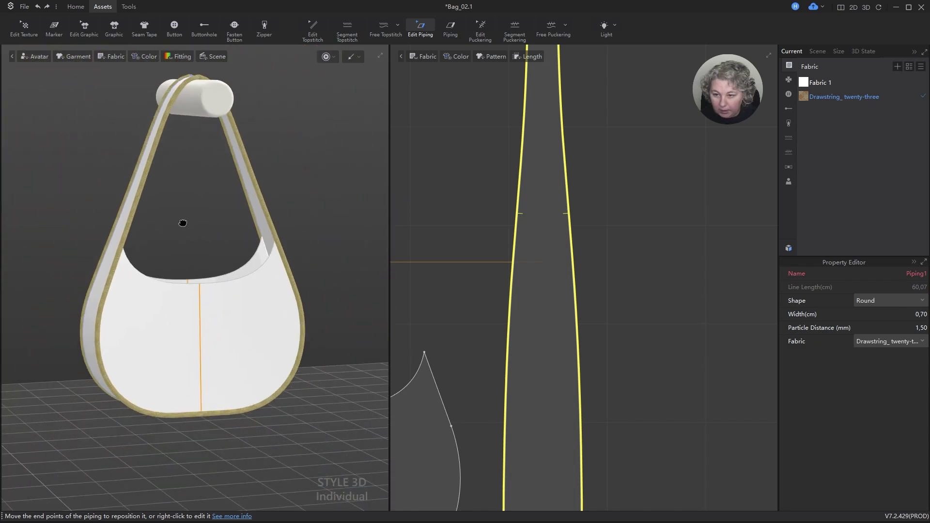
- Switch to the Pinterest reference page, examine the patchwork bag photos for edge trim ideas, and return to Style3D
key("alt+Tab")
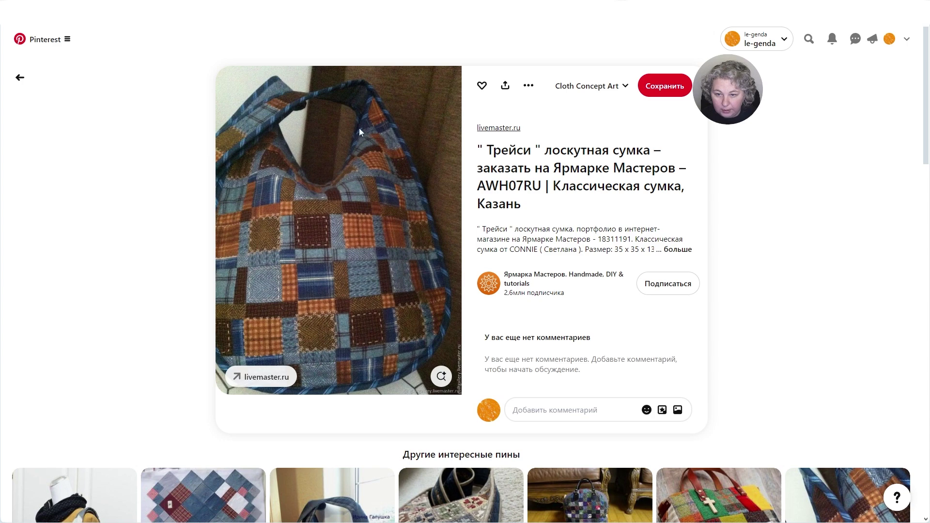
scroll(359, 186, "down", 5)
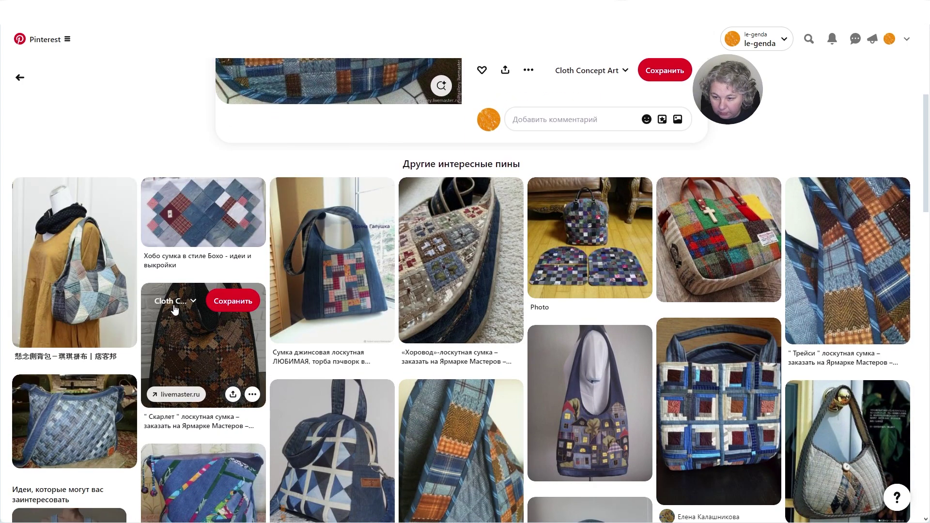
key("alt+Tab")
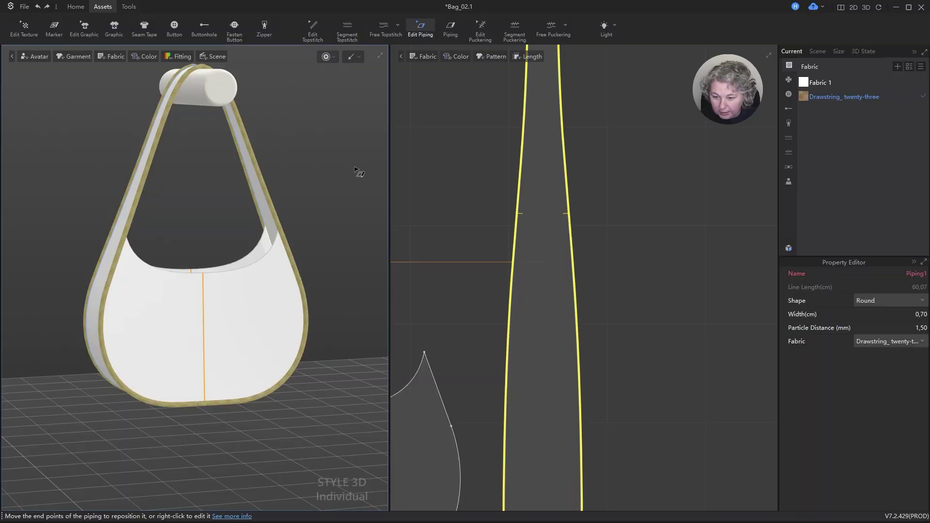
- Add piping along the concave top edge of the upper bag panel, from its left tip to its right tip
scroll(262, 268, "up", 5)
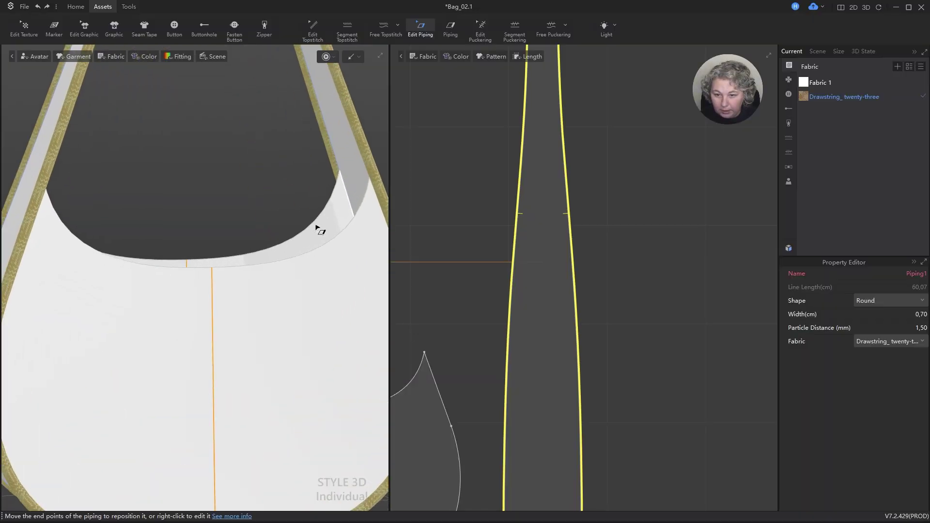
scroll(185, 173, "down", 5)
scroll(639, 231, "down", 6)
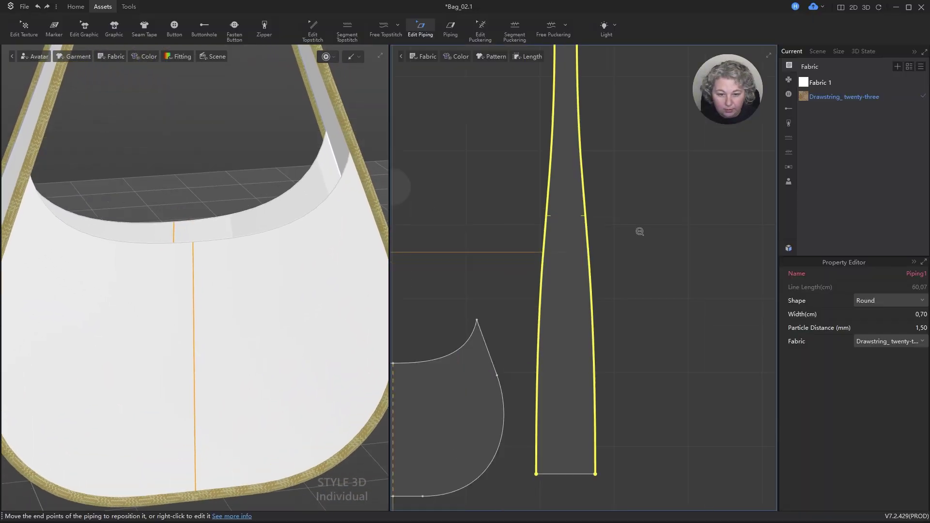
left_click(450, 28)
scroll(529, 285, "up", 5)
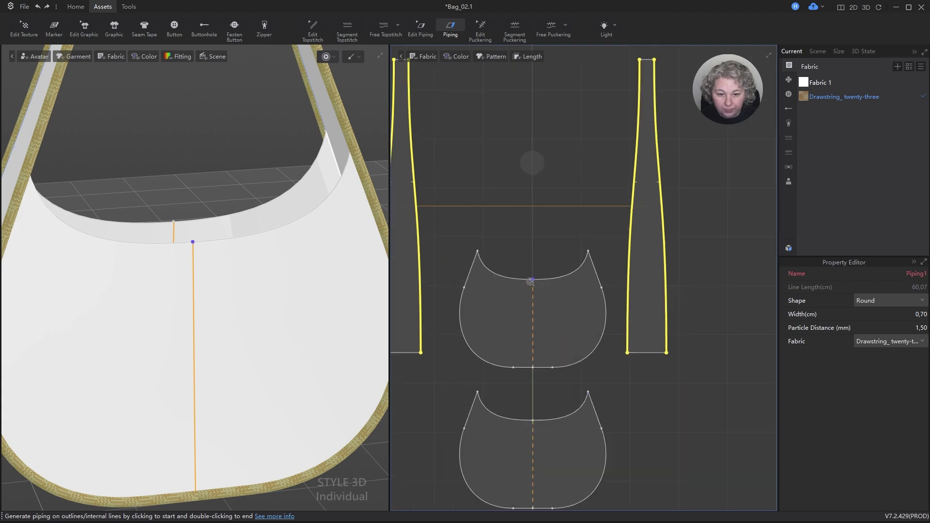
left_click(451, 241)
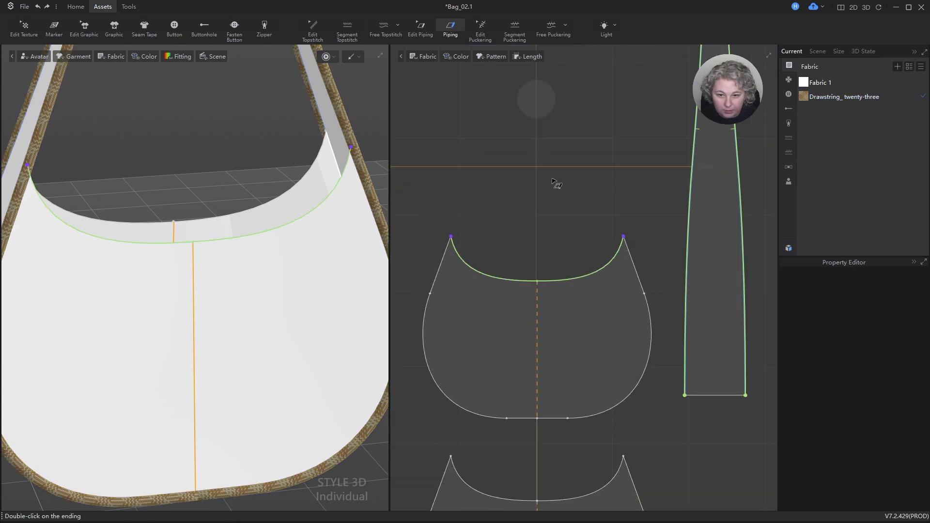
scroll(556, 183, "down", 5)
scroll(552, 298, "up", 5)
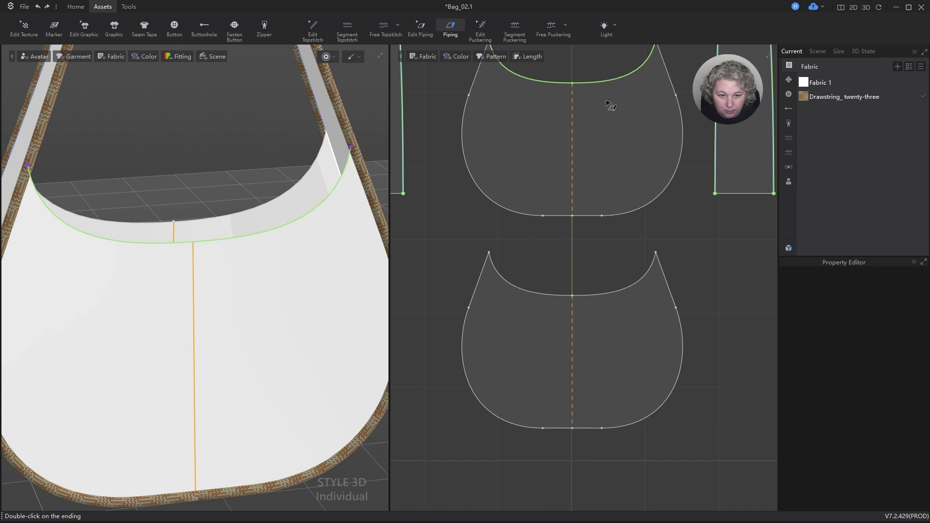
scroll(611, 105, "down", 5)
scroll(610, 143, "up", 5)
double_click(633, 89)
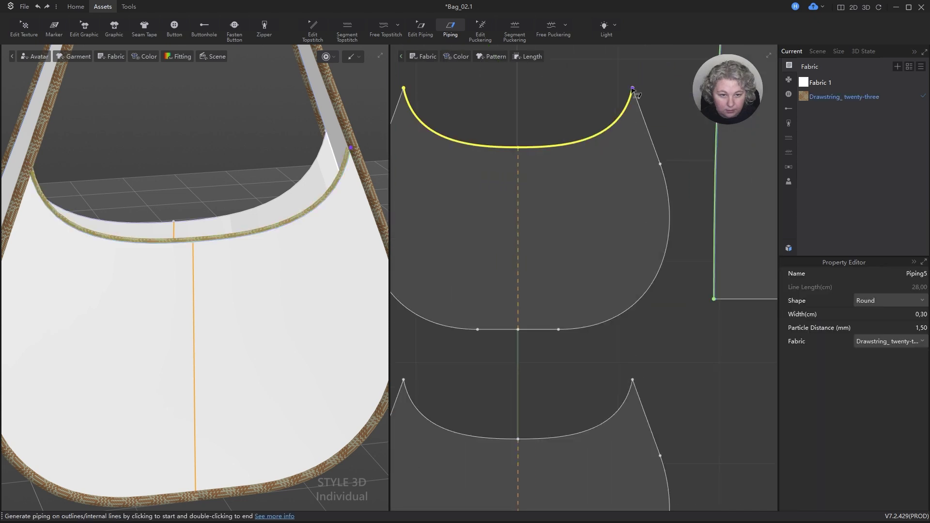
- Add matching piping along the concave top edge of the lower bag panel, from its left tip to its right tip
scroll(629, 235, "down", 5)
scroll(523, 353, "up", 3)
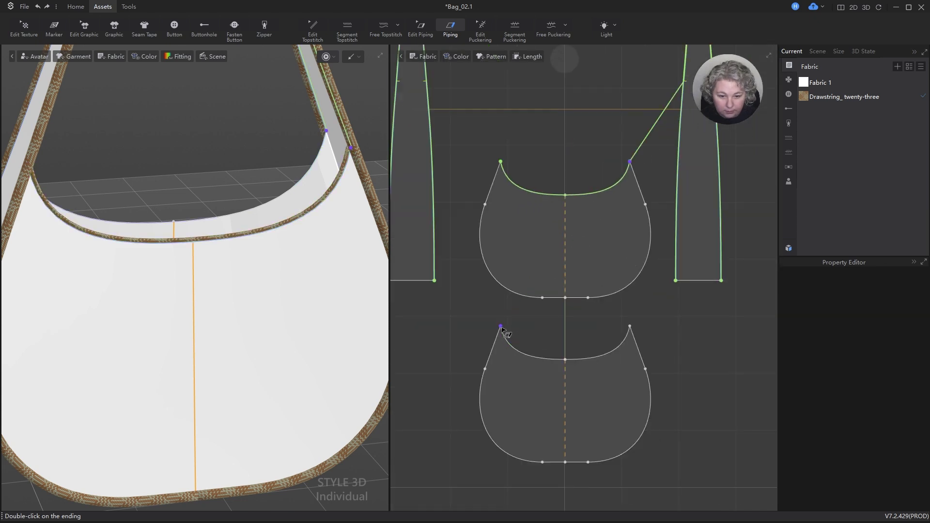
left_click(501, 327)
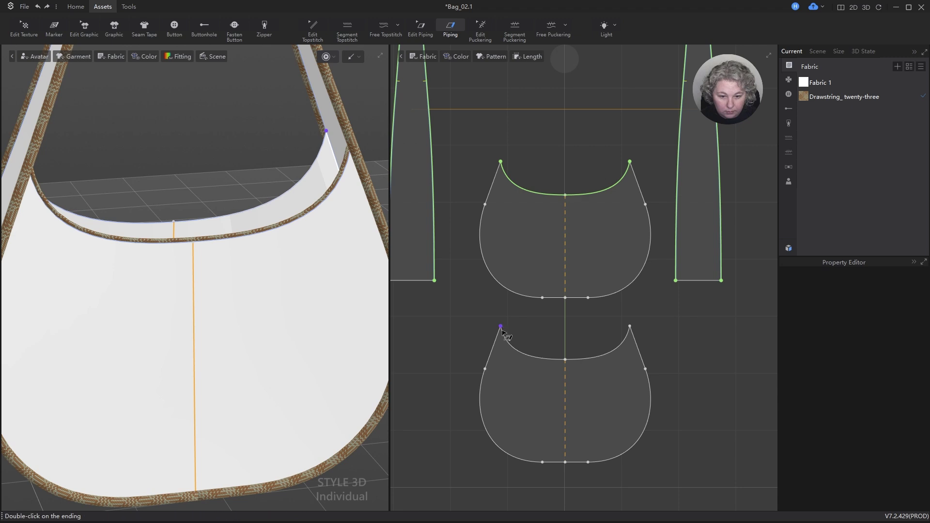
double_click(630, 326)
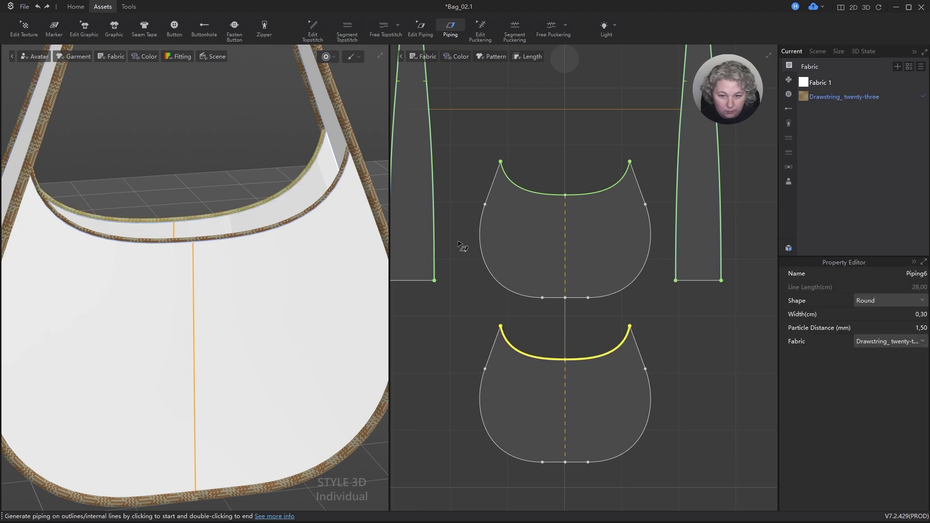
- Set the width of the pipings on both bag panels' concave top edges to 0.70 cm
scroll(358, 155, "up", 2)
scroll(394, 87, "up", 2)
right_click_drag(321, 147, 267, 216)
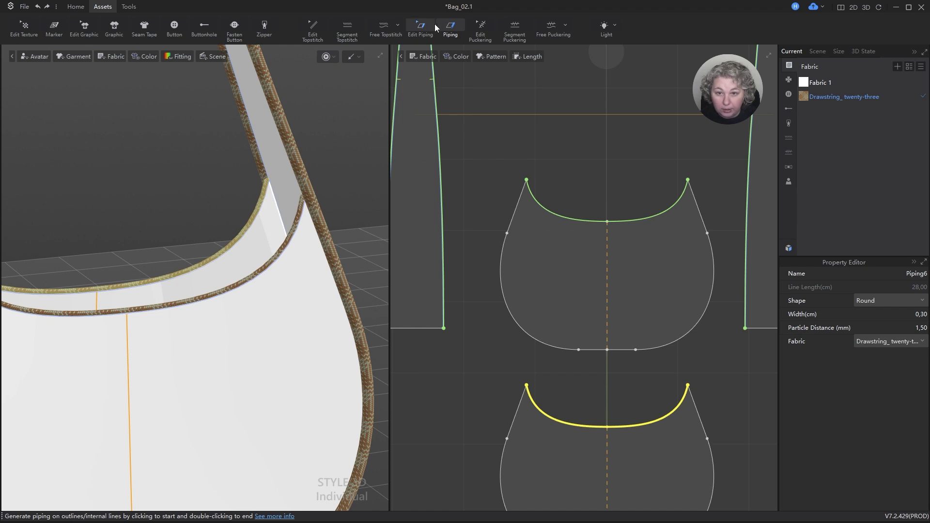
left_click(421, 28)
left_click(638, 222)
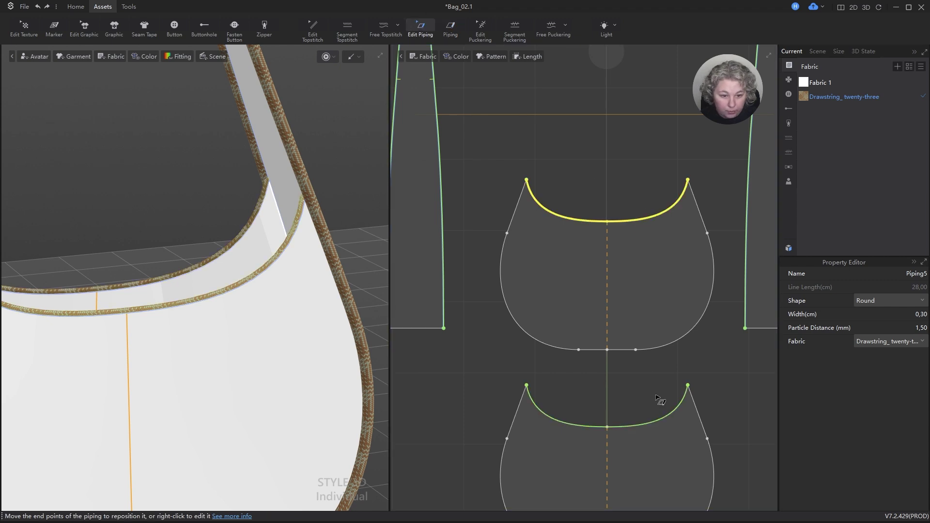
left_click(671, 417, "shift")
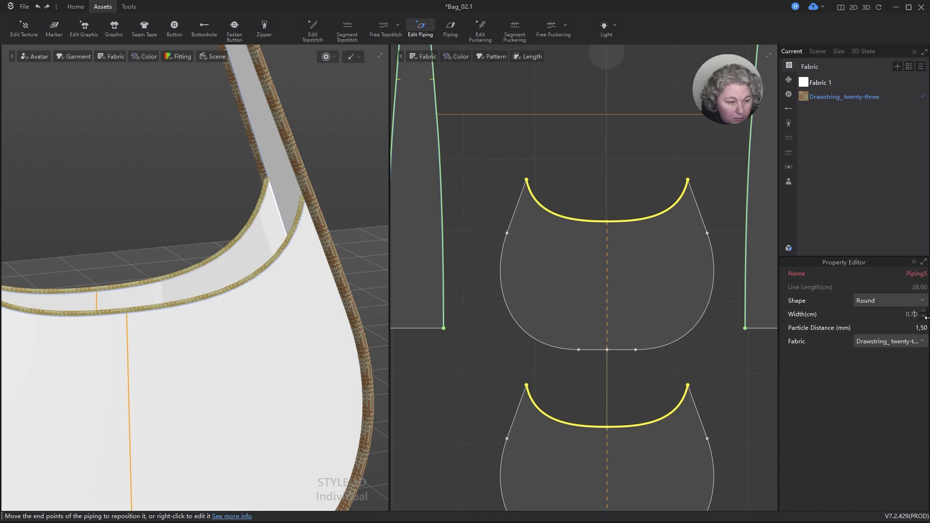
key("Return")
- Examine the top-edge pipings close up in 3D where their ends meet the straps on both sides
scroll(284, 140, "up", 4)
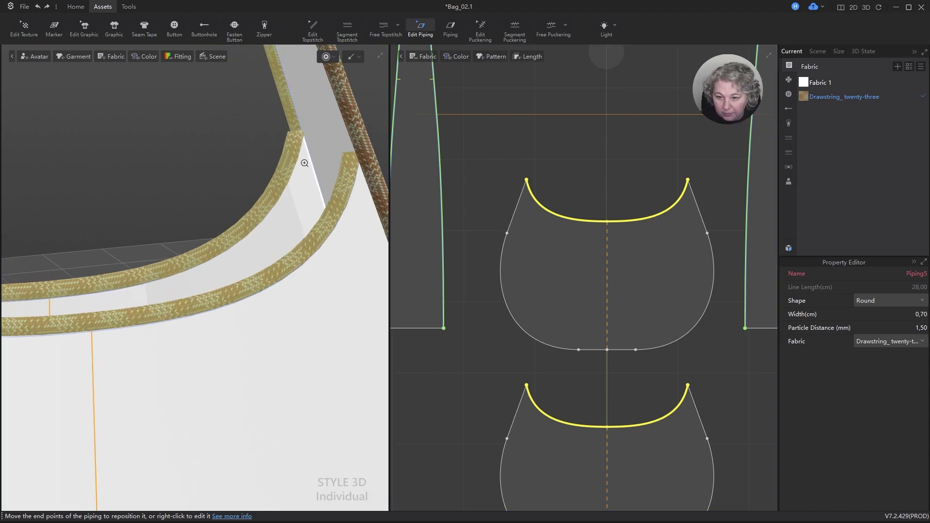
middle_click_drag(275, 145, 224, 181)
right_click_drag(225, 180, 238, 202)
middle_click_drag(308, 70, 299, 218)
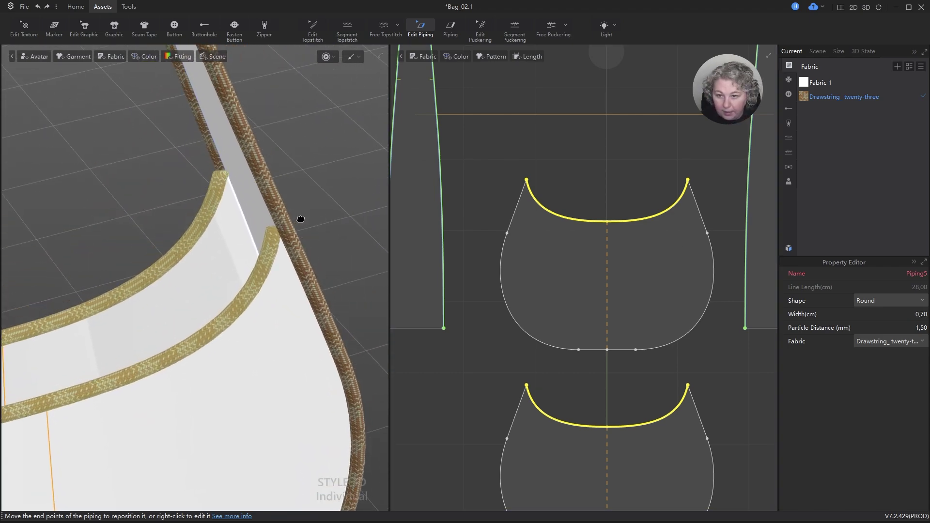
scroll(297, 217, "up", 3)
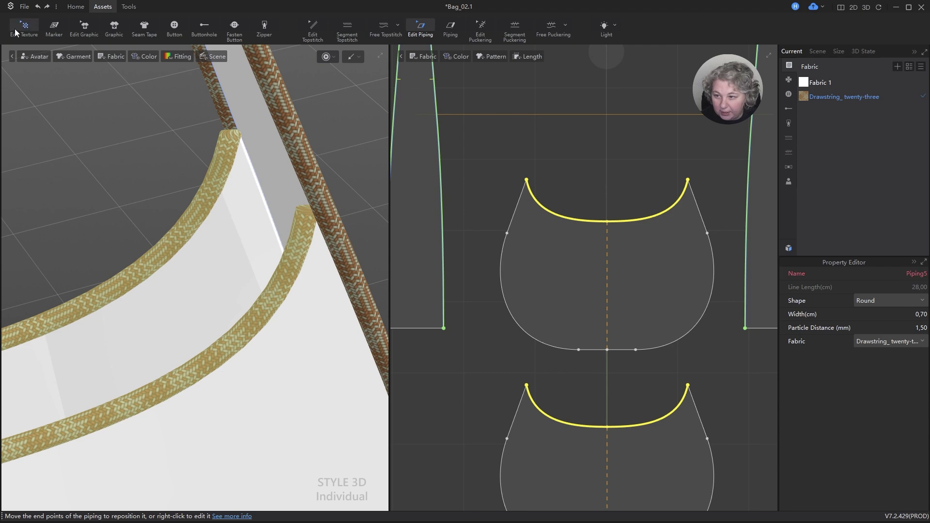
key("q")
left_click(129, 115)
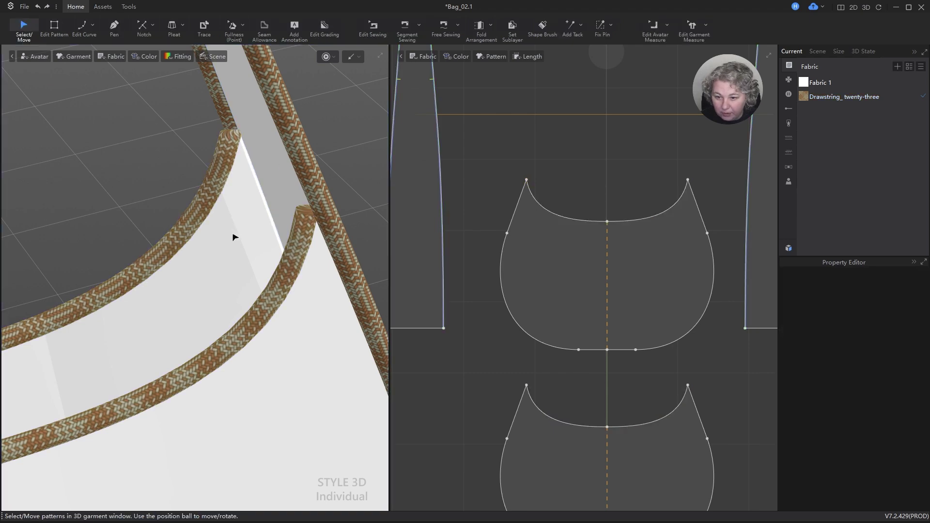
right_click_drag(234, 237, 213, 238)
scroll(193, 261, "down", 5)
scroll(177, 241, "up", 5)
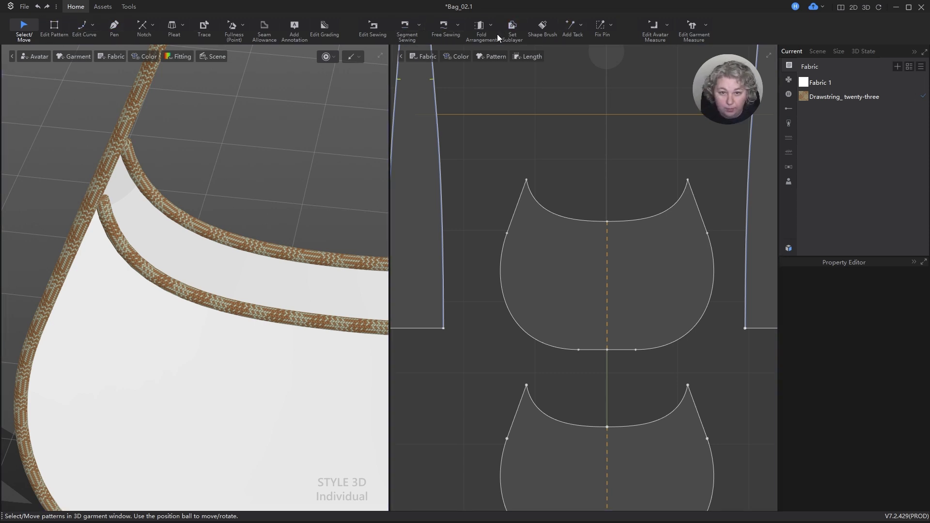
- Delete the pipings from the concave top edges of both bag panels
left_click(103, 6)
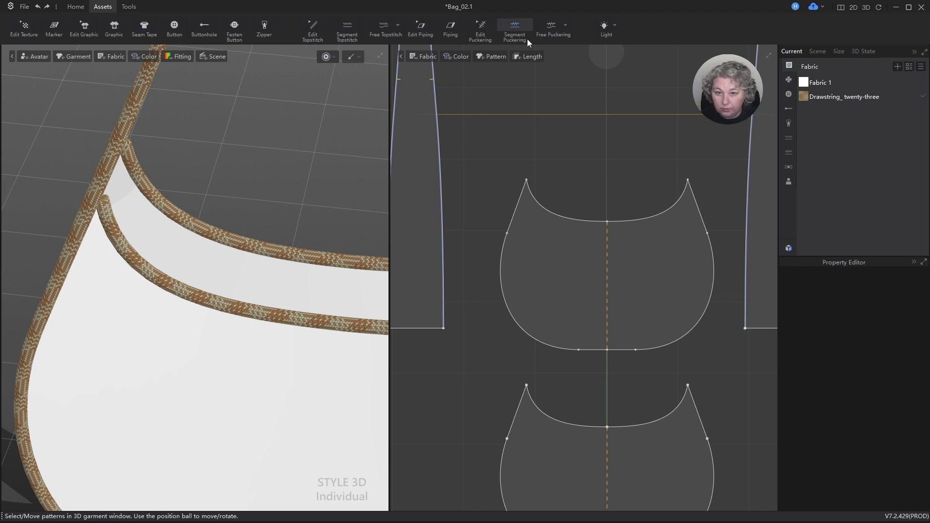
left_click(420, 28)
left_click(563, 216)
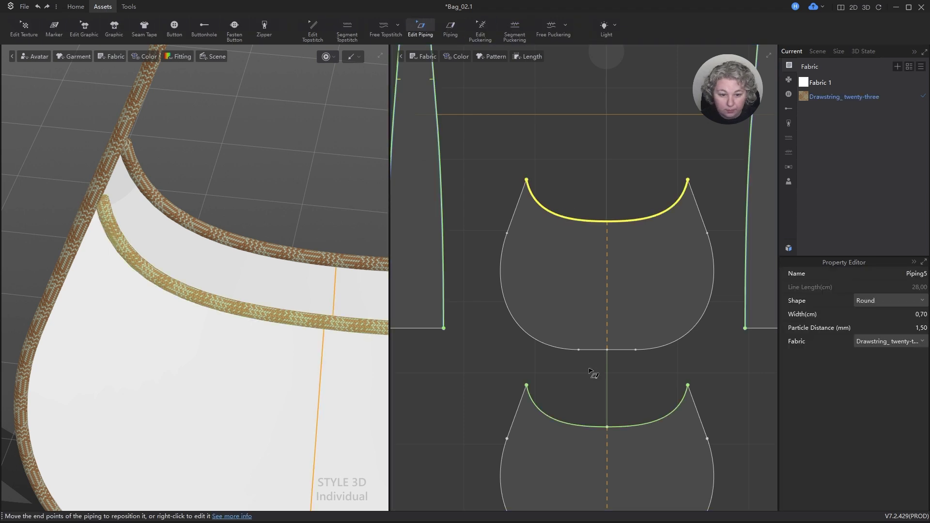
left_click(587, 429, "shift")
key("Delete")
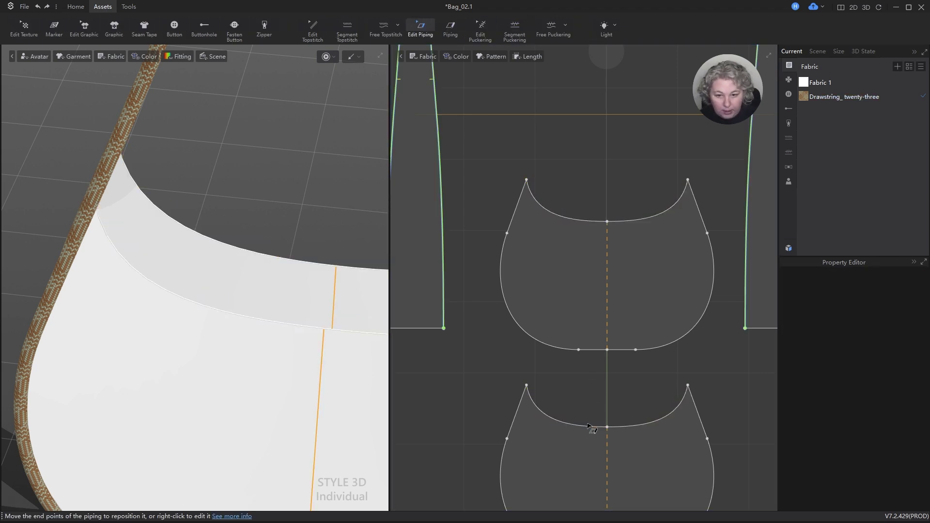
- Turn on Edge Thickness for the concave top edge of the upper bag panel
key("v")
left_click(663, 217)
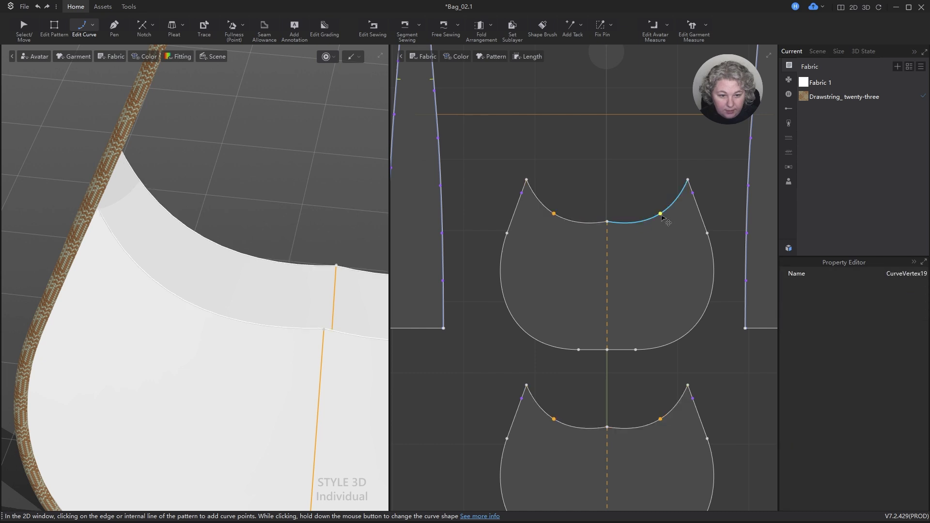
key("z")
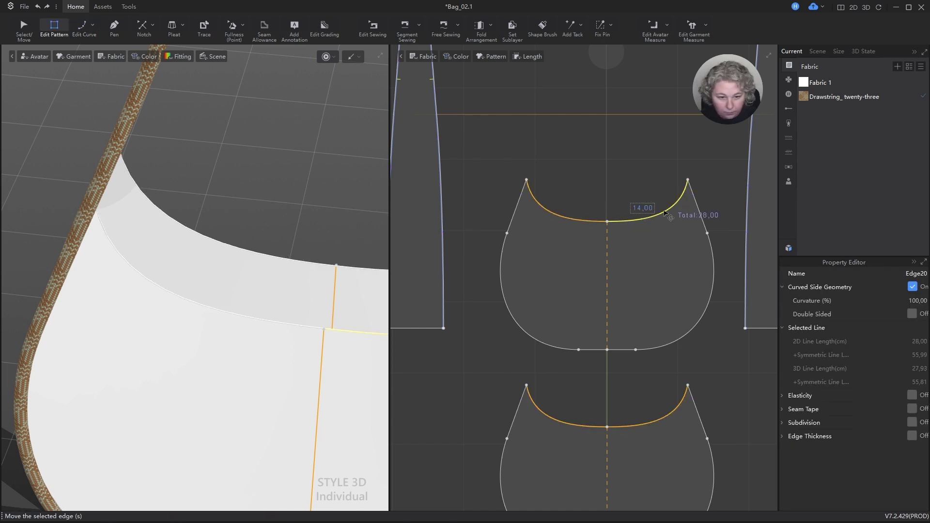
scroll(515, 139, "down", 3)
scroll(582, 211, "up", 5)
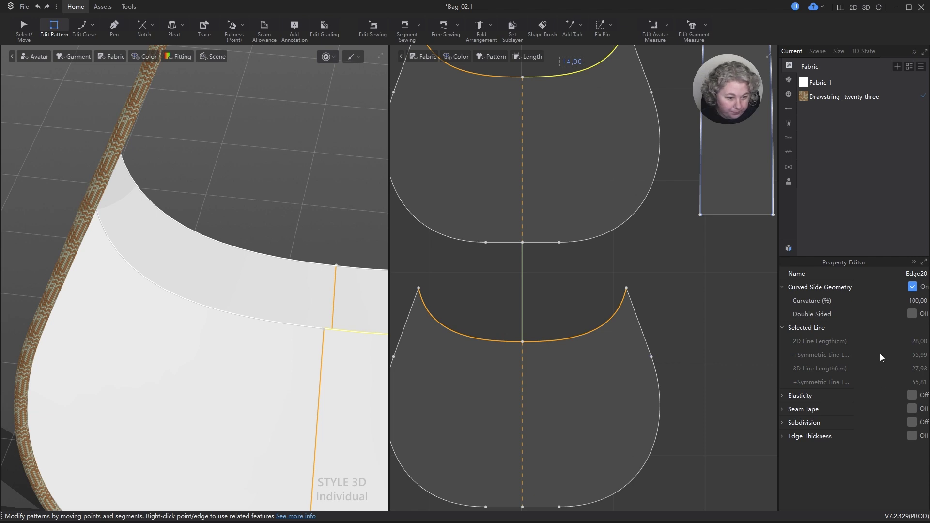
scroll(625, 254, "down", 3)
scroll(645, 253, "up", 5)
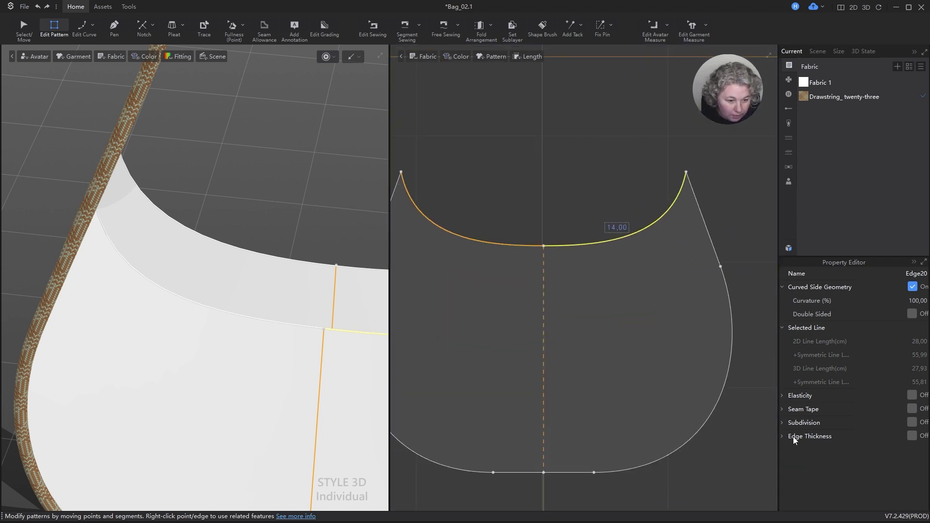
left_click(912, 436)
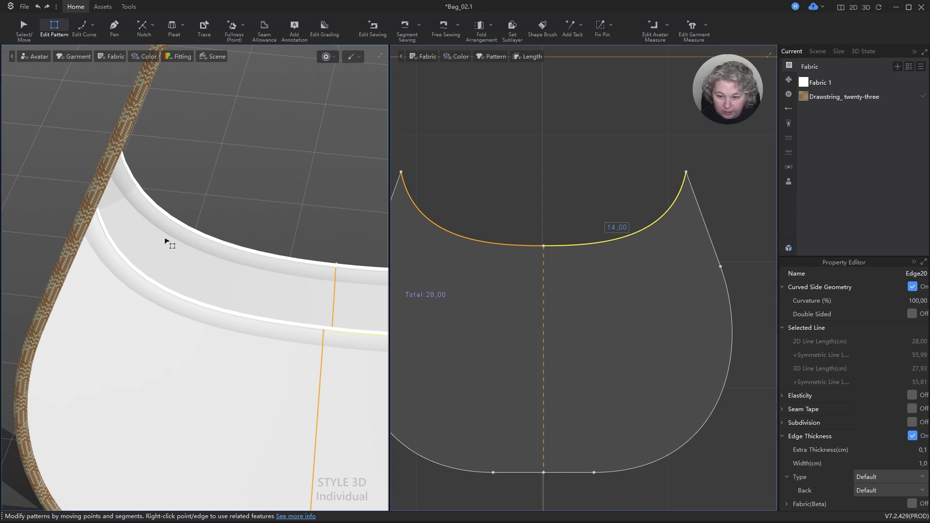
- Run the simulation briefly, and undo it together with the accidental shift of the panels' top edge
right_click_drag(166, 239, 217, 222)
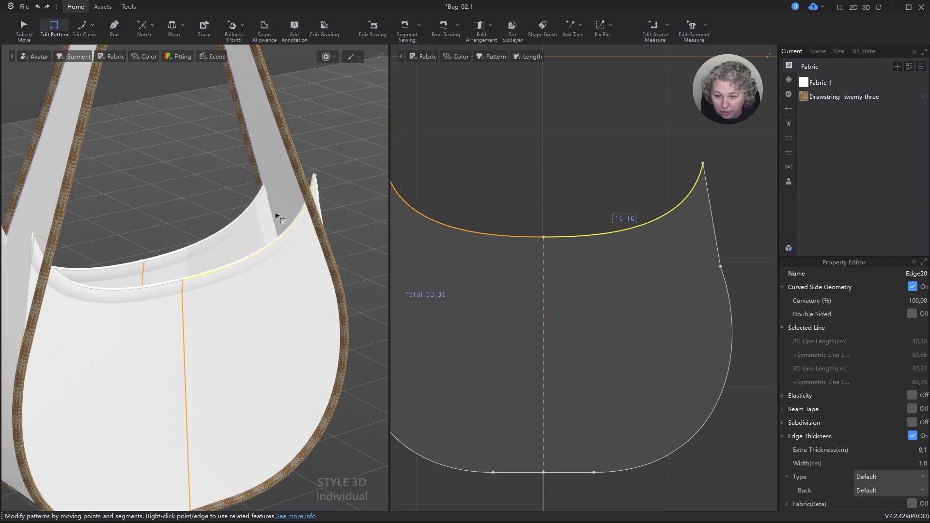
scroll(277, 216, "down", 5)
right_click_drag(278, 248, 289, 228)
key("space")
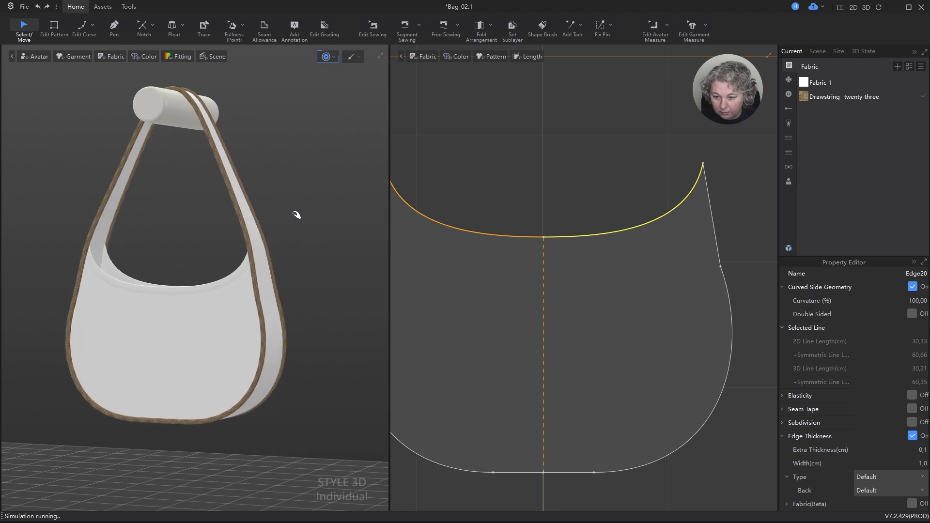
key("space")
key("ctrl+z")
key("ctrl+z")
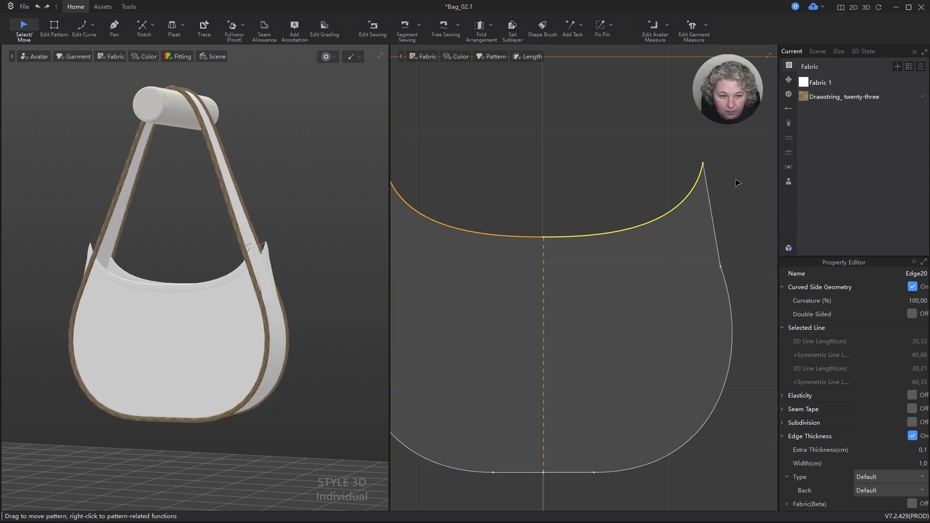
- Toggle Edge Thickness off and back on for the upper panel's top edge to compare, and examine the rim close up
left_click(634, 164)
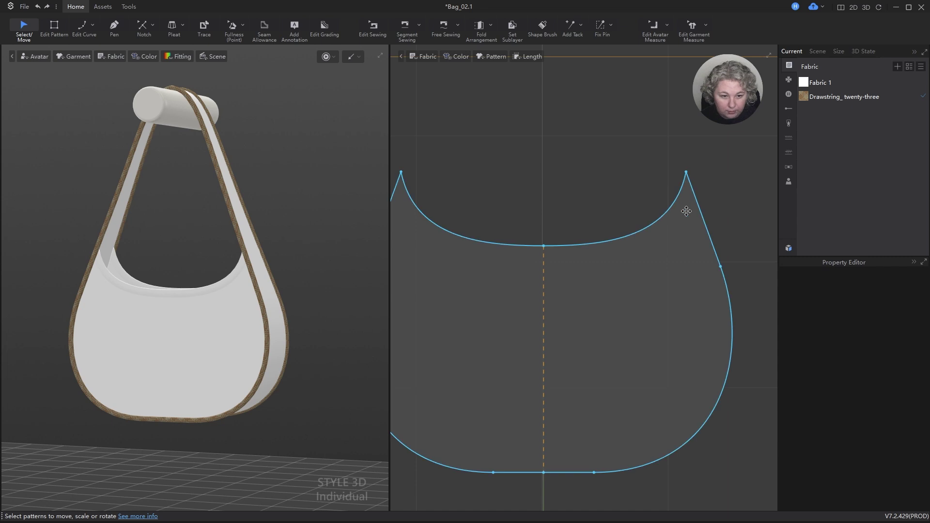
key("z")
left_click(671, 213)
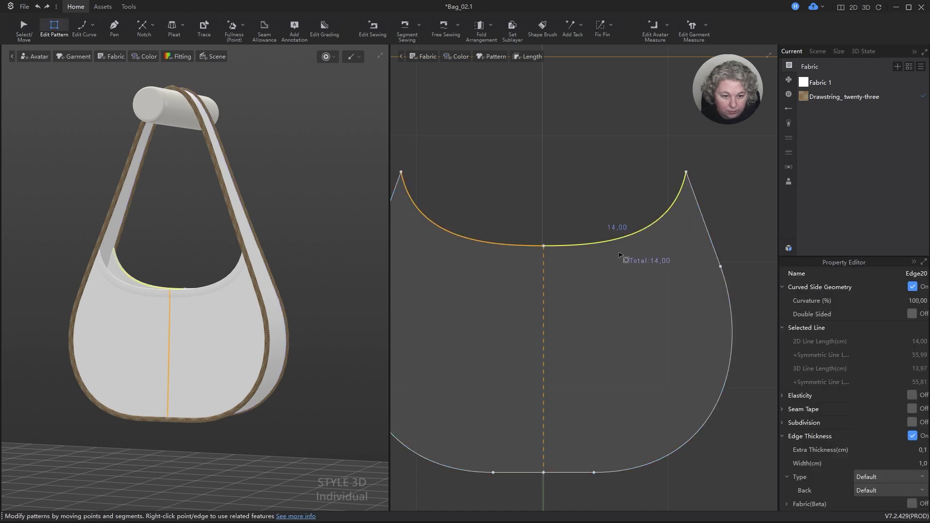
scroll(621, 256, "down", 4)
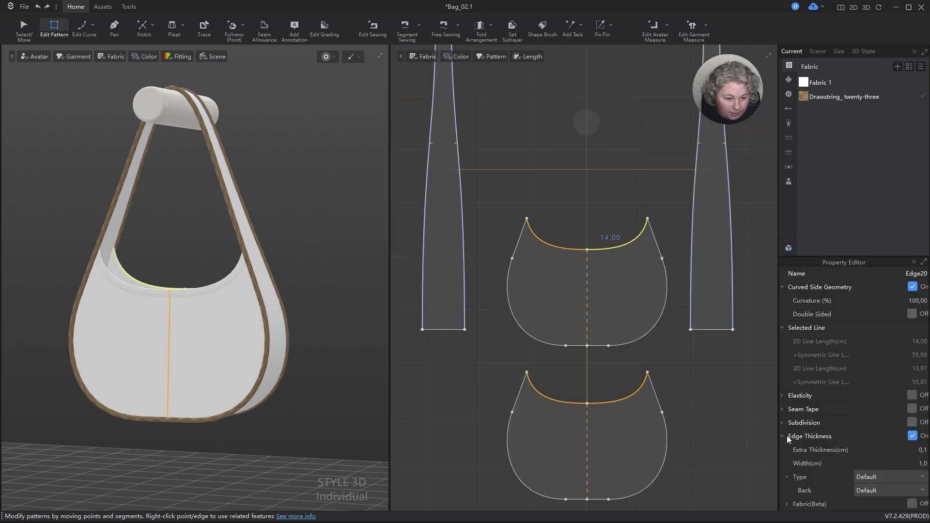
left_click(912, 436)
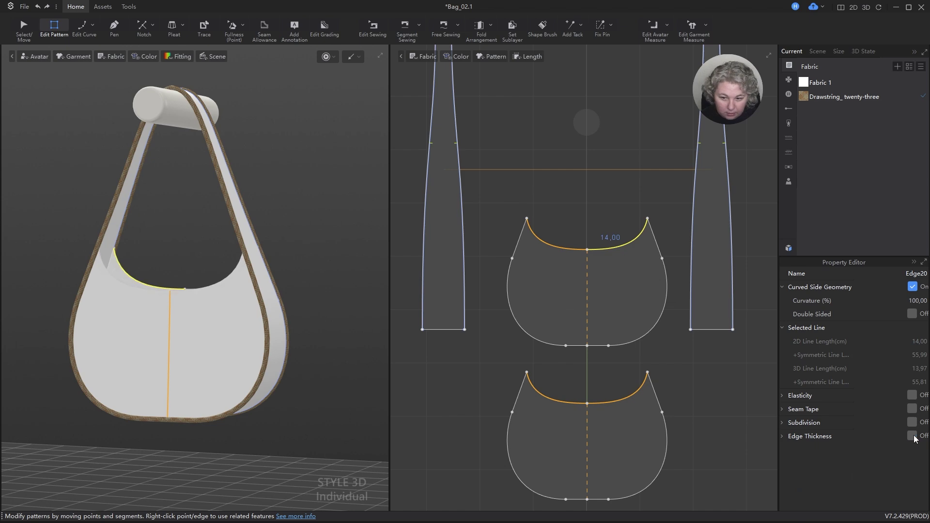
left_click(912, 436)
scroll(241, 292, "up", 5)
right_click_drag(214, 286, 260, 281)
scroll(288, 297, "up", 2)
scroll(288, 296, "up", 3)
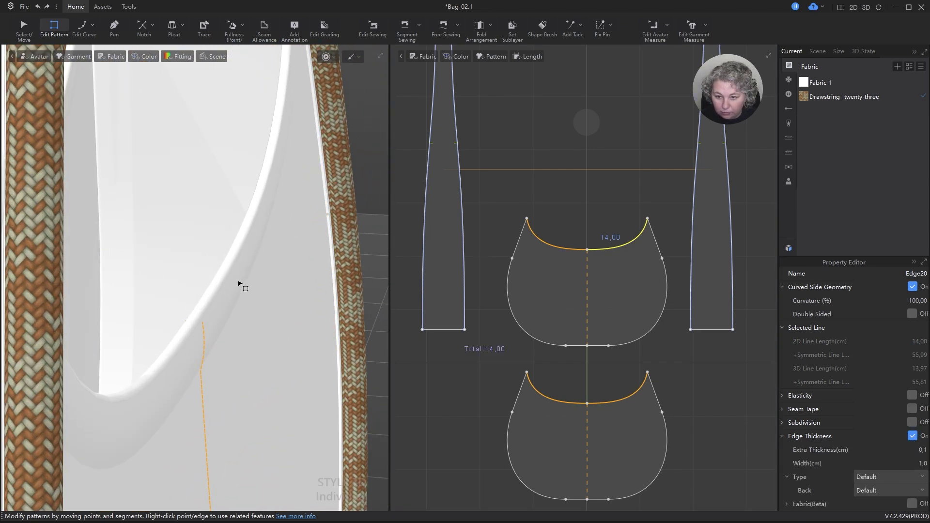
- Set the top edge's Edge Thickness type to Binding Tape with an extra thickness of 0.2 cm
left_click(890, 480)
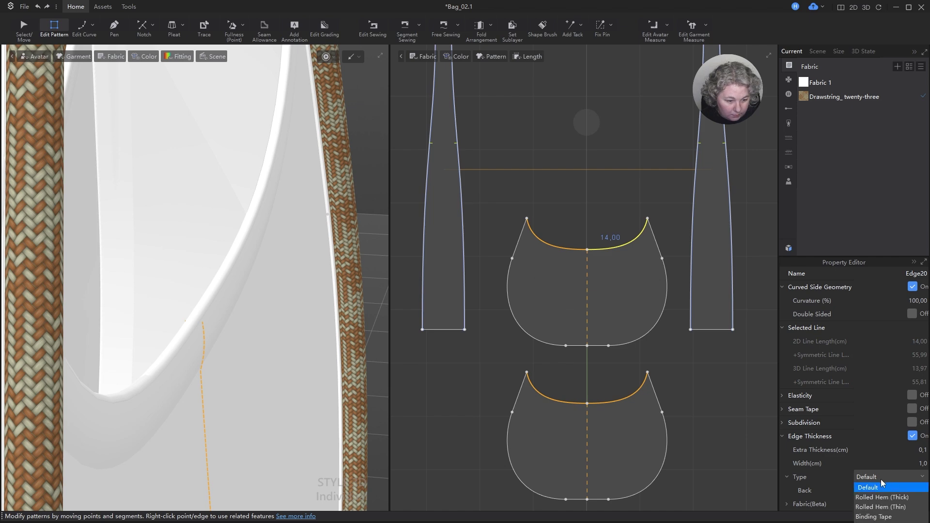
left_click(885, 517)
right_click_drag(135, 295, 234, 310)
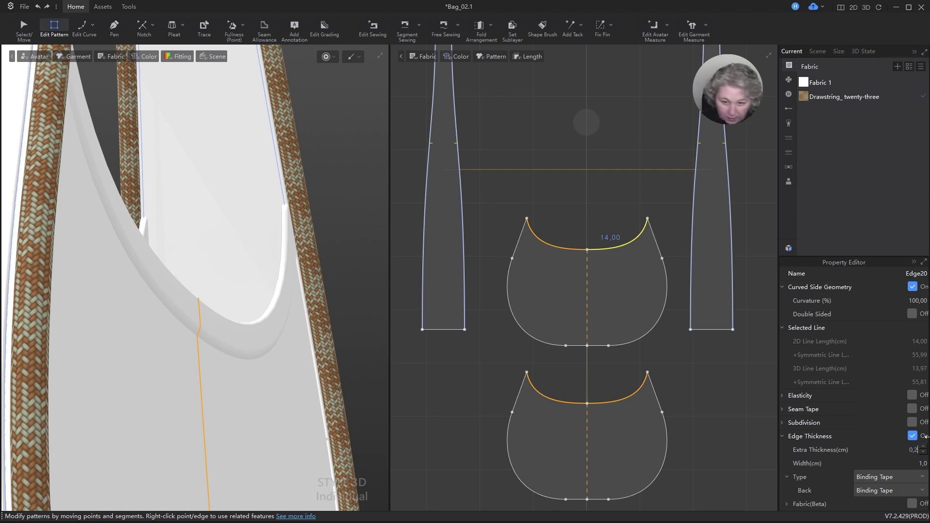
key("Return")
scroll(306, 262, "down", 4)
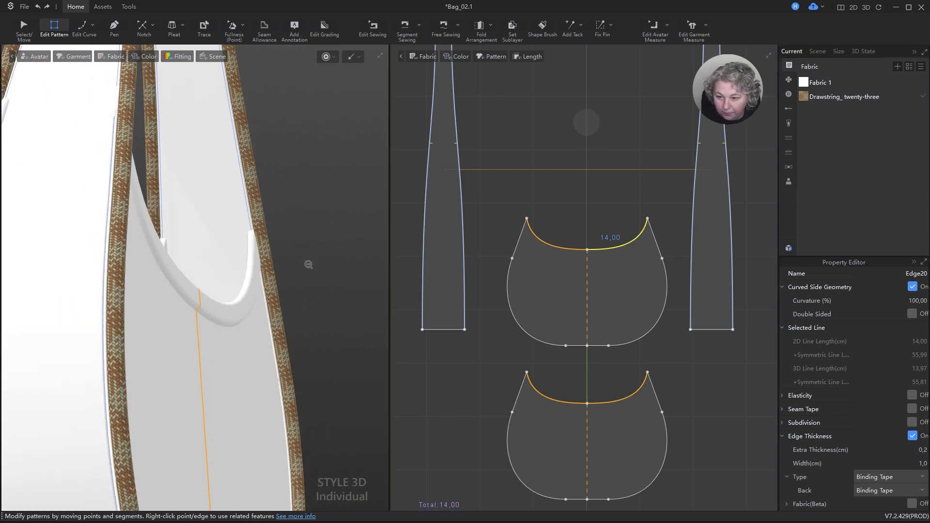
right_click_drag(308, 265, 269, 282)
scroll(291, 266, "up", 6)
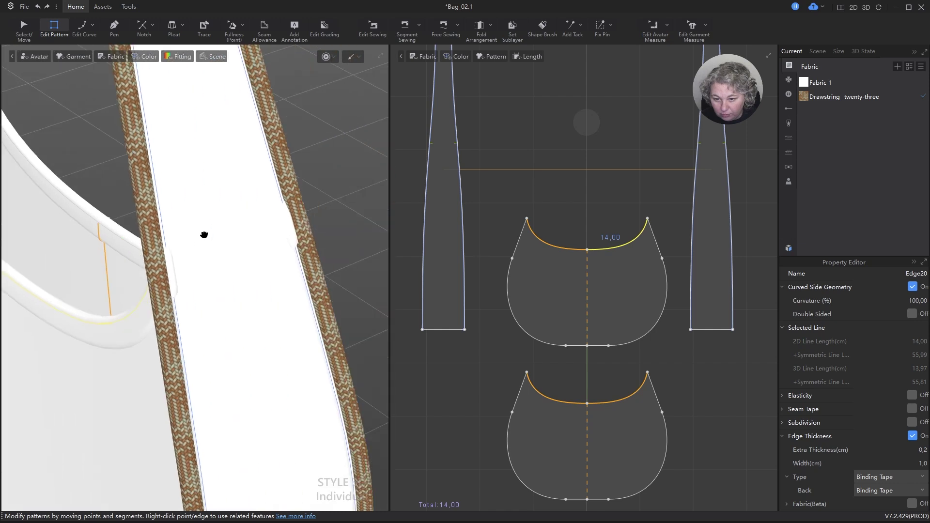
- Recolour the front material of Fabric 1 with a light blue palette swatch, and clear the selection
left_click(915, 82)
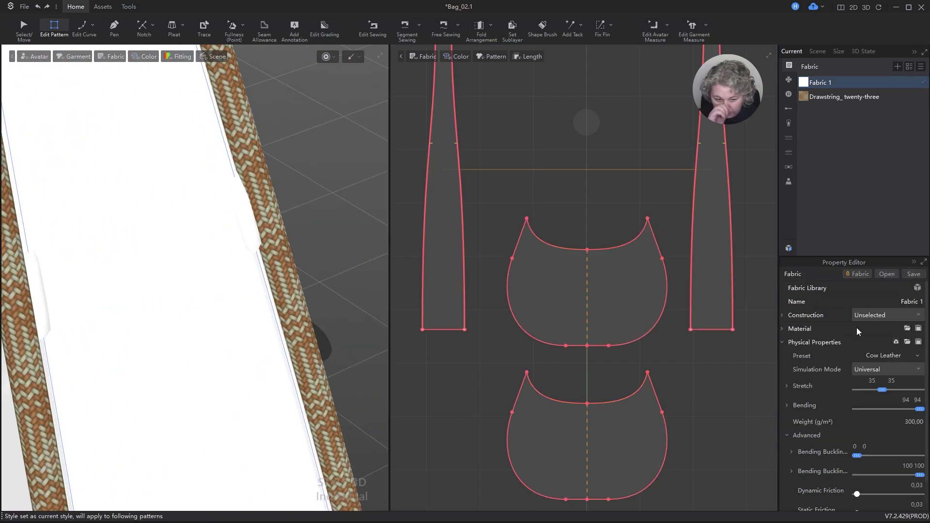
left_click(782, 328)
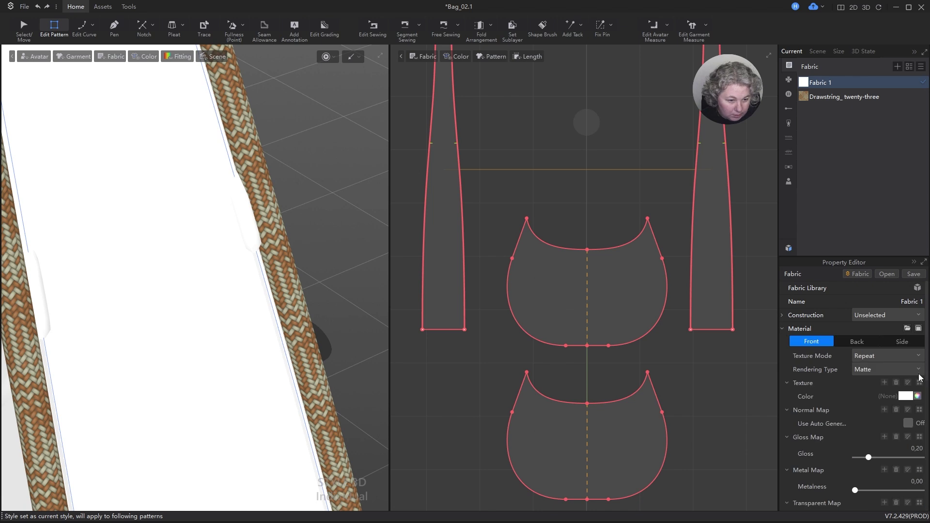
left_click(904, 397)
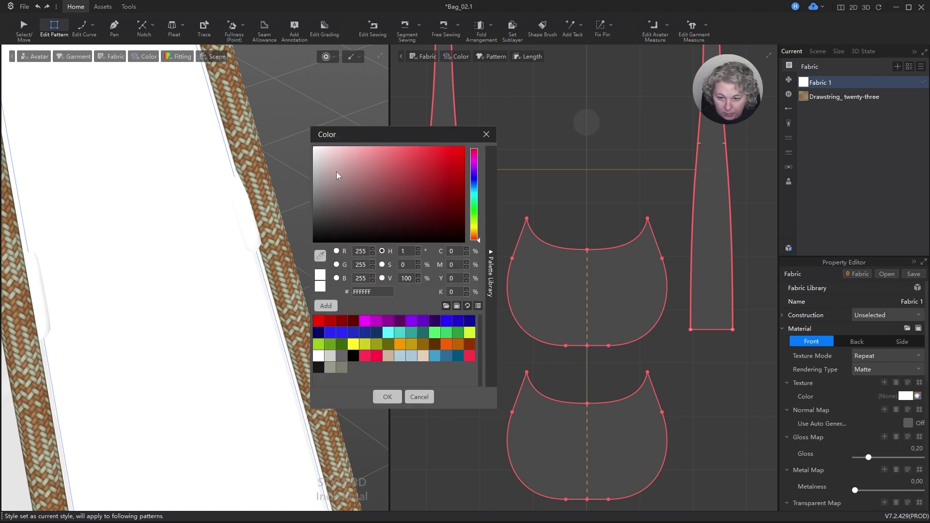
left_click_drag(338, 176, 323, 174)
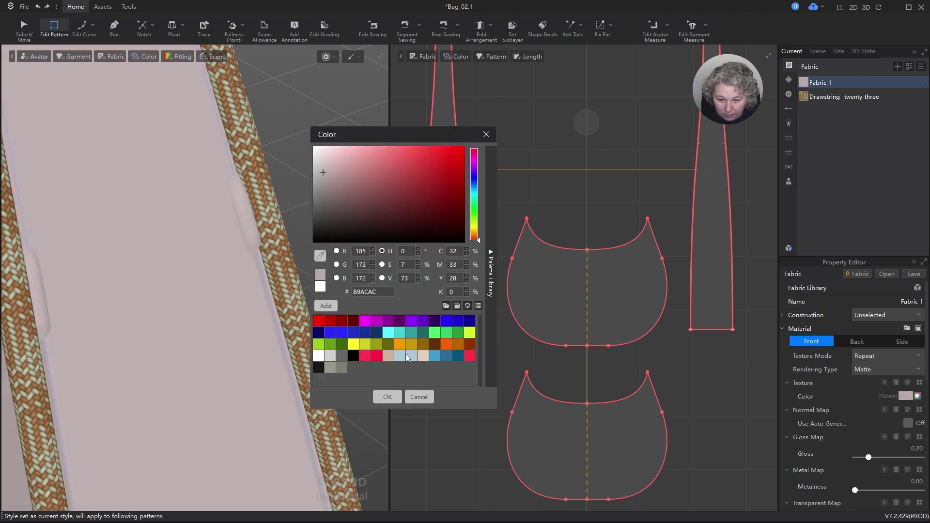
left_click(407, 357)
left_click(387, 397)
right_click_drag(235, 173, 321, 250)
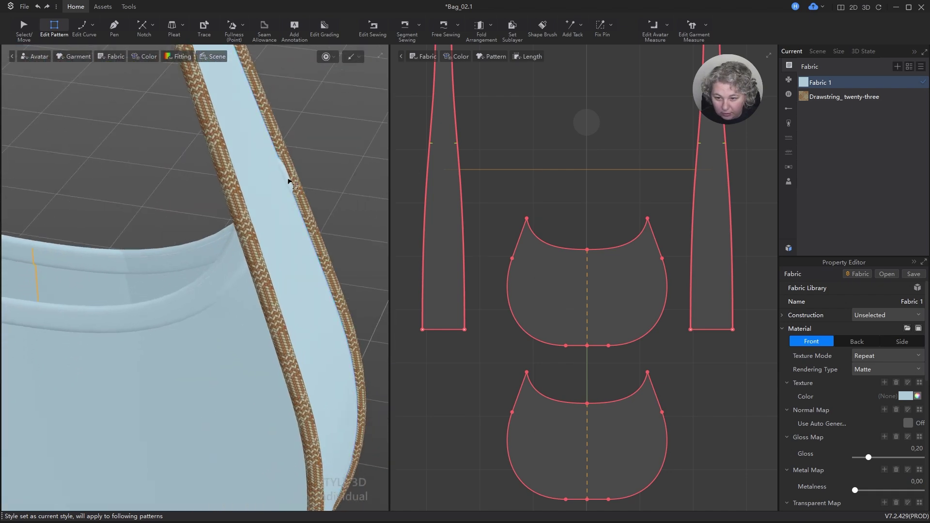
scroll(291, 181, "down", 4)
right_click_drag(226, 216, 257, 214)
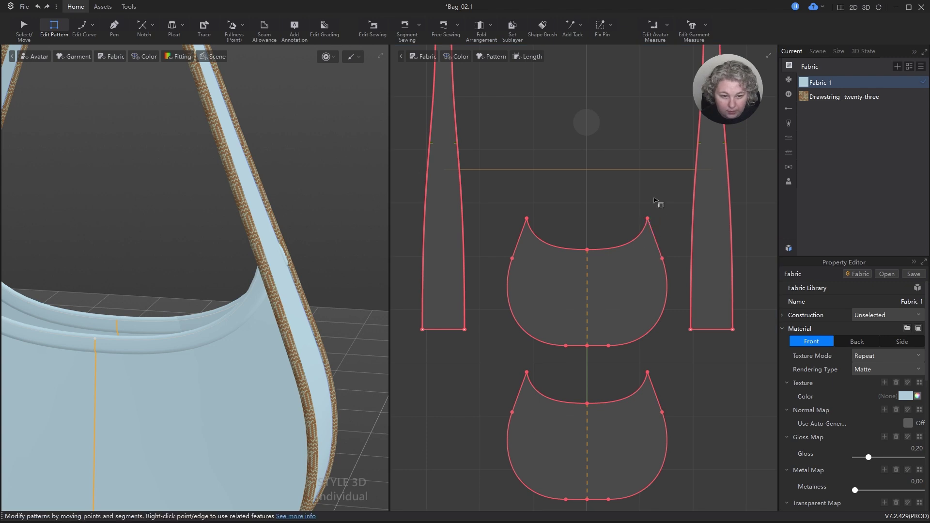
left_click(657, 208)
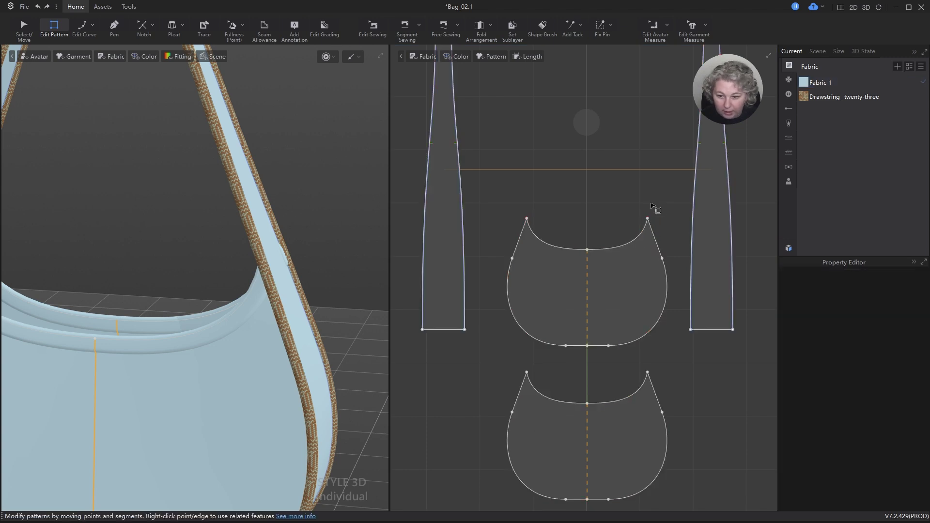
- Turn off Curved Side Geometry for the upper panel's straight side edge, curved side edge and half of its bottom edge
left_click(656, 235)
left_click(616, 341, "shift")
left_click(599, 345, "shift")
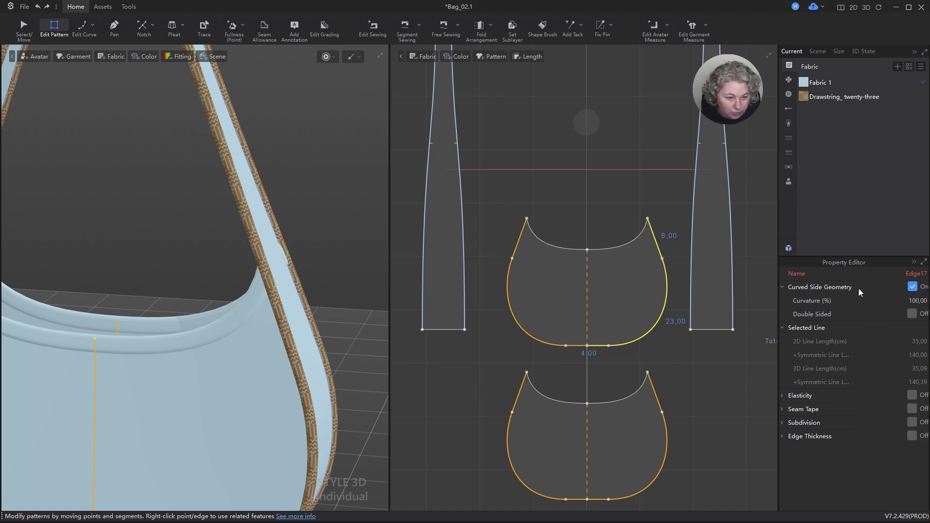
left_click(912, 288)
- Hide the right strap in the 3D view, examine the panel's exposed side edge close up, and look through the strap's properties
scroll(239, 239, "up", 5)
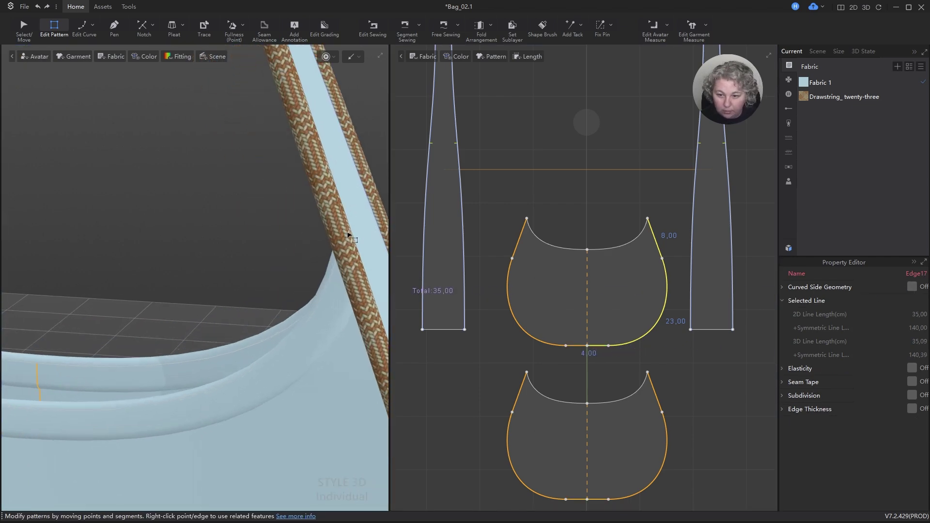
scroll(240, 239, "up", 5)
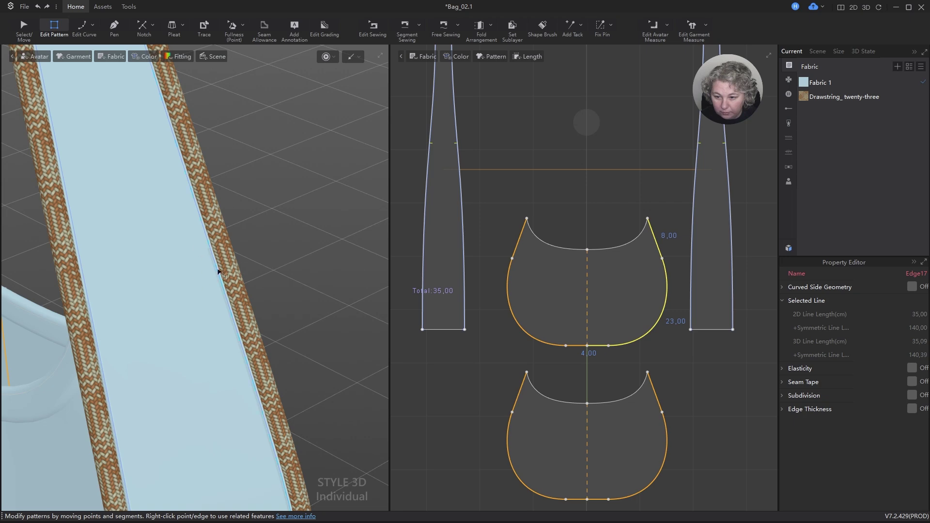
right_click_drag(187, 226, 222, 213)
key("q")
left_click(234, 214)
scroll(222, 210, "up", 6)
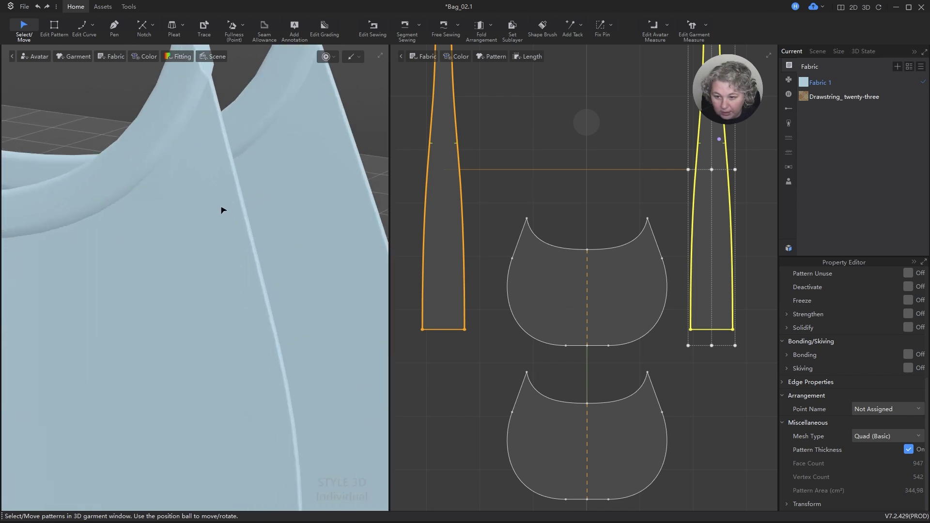
middle_click_drag(272, 210, 101, 340)
scroll(277, 239, "up", 3)
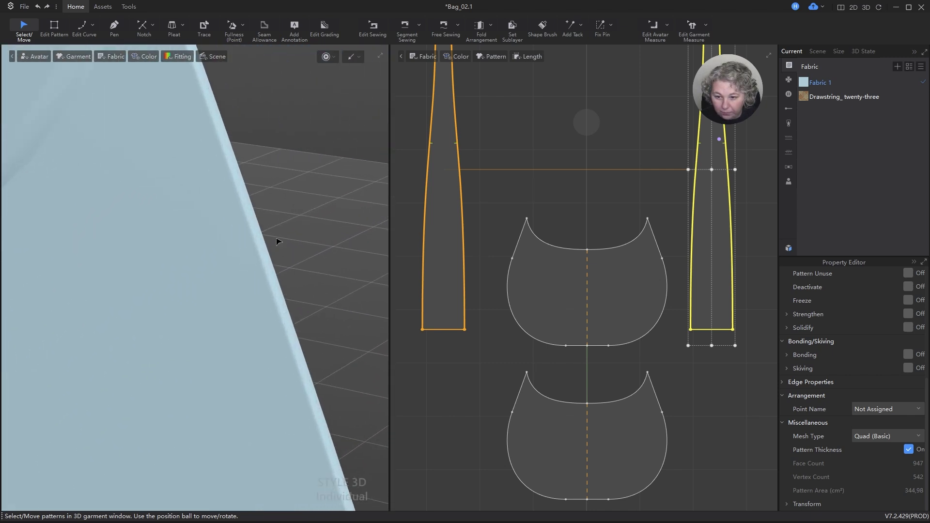
right_click_drag(298, 242, 215, 241)
right_click_drag(133, 177, 220, 166)
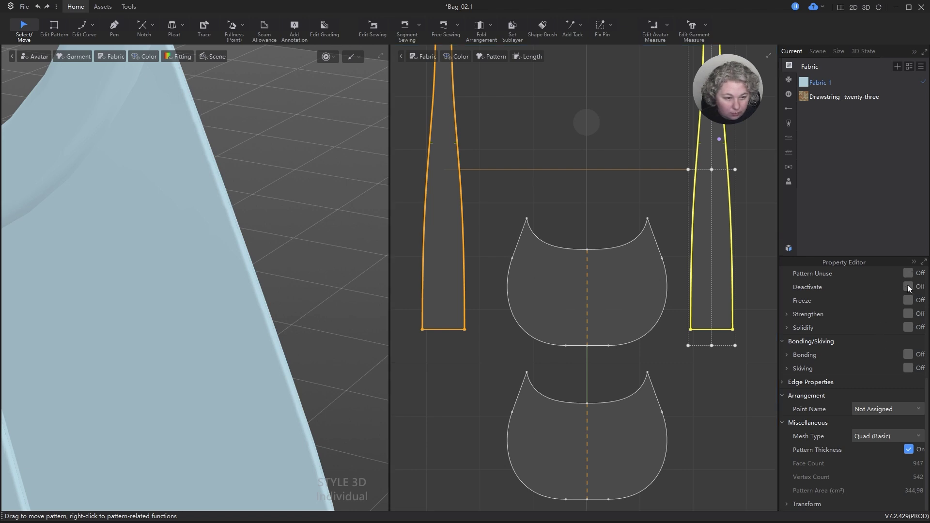
scroll(921, 310, "up", 5)
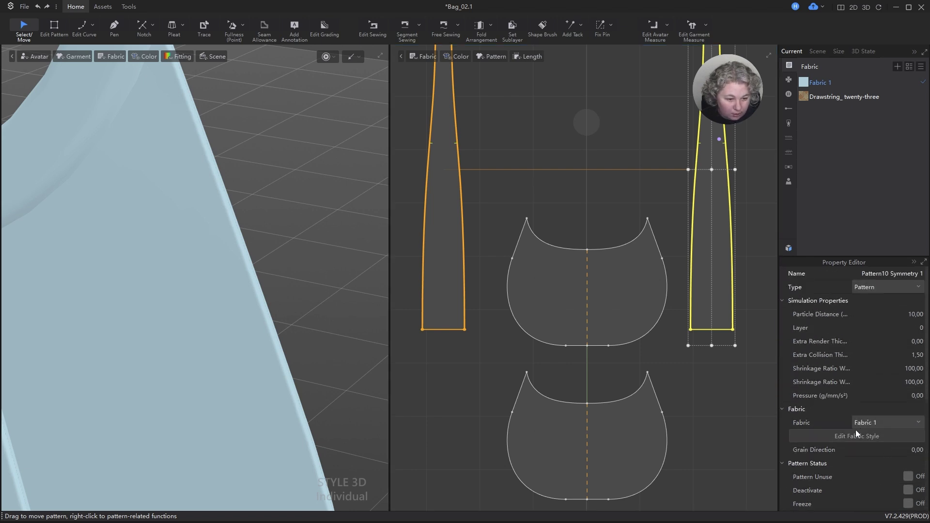
scroll(855, 339, "down", 4)
- Select the upper panel's side and bottom edges again and turn Curved Side Geometry back on for them
key("z")
left_click(656, 240)
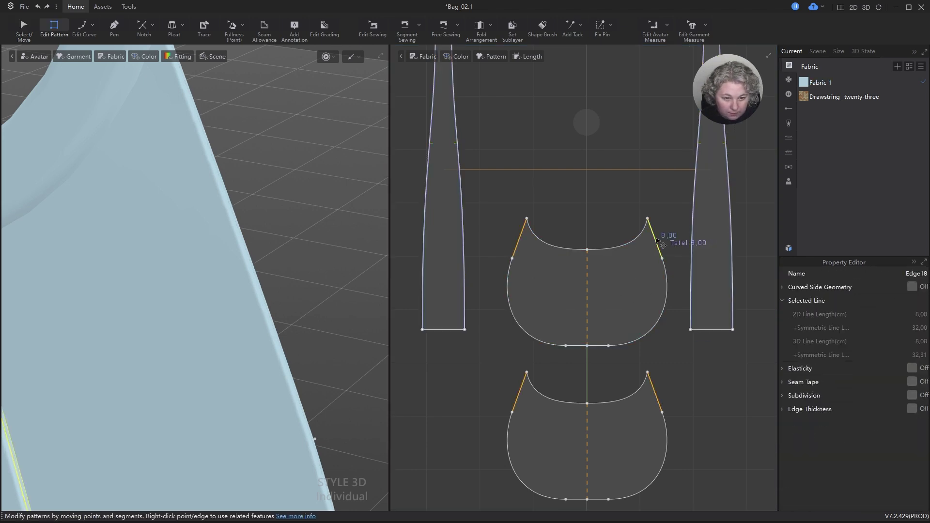
left_click(668, 290, "shift")
left_click(599, 346, "shift")
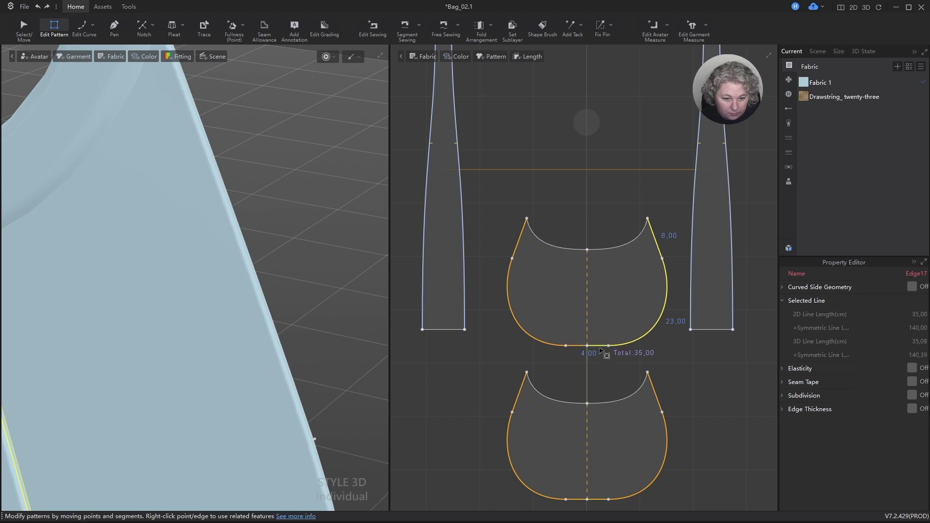
left_click(911, 287)
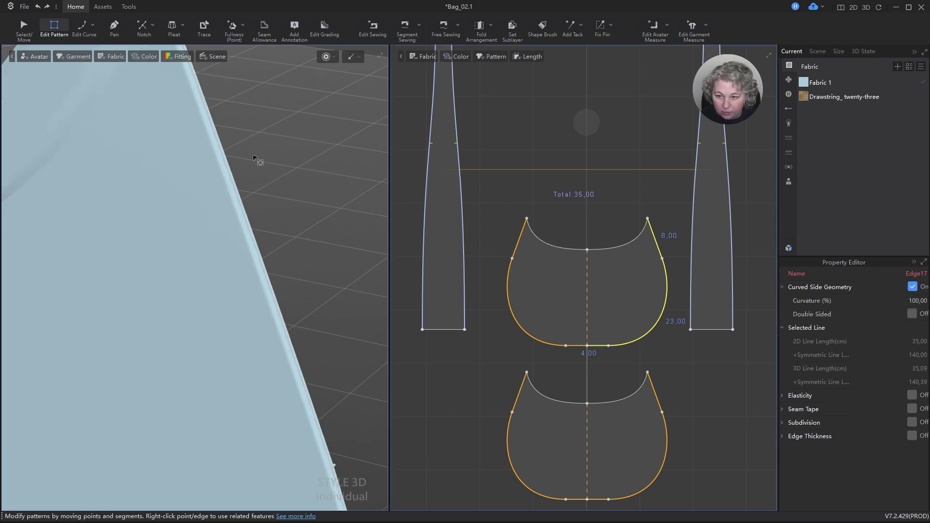
- Examine the rounded side edges of the panels from several angles, including the upper tips where the strap is hidden
right_click_drag(332, 196, 322, 195)
scroll(218, 217, "down", 5)
right_click_drag(216, 234, 231, 160)
right_click_drag(71, 214, 359, 117)
right_click_drag(290, 196, 284, 195)
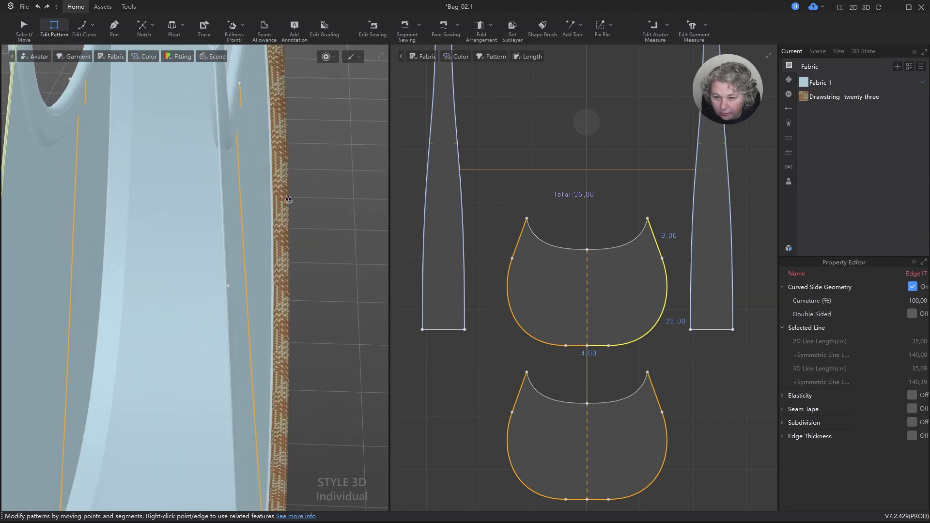
scroll(255, 230, "up", 4)
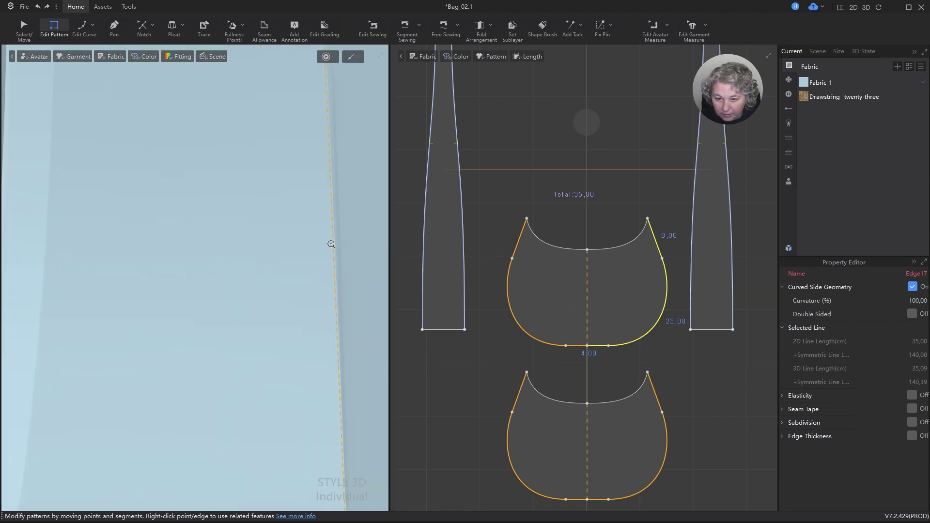
scroll(321, 242, "down", 3)
right_click_drag(321, 243, 256, 246)
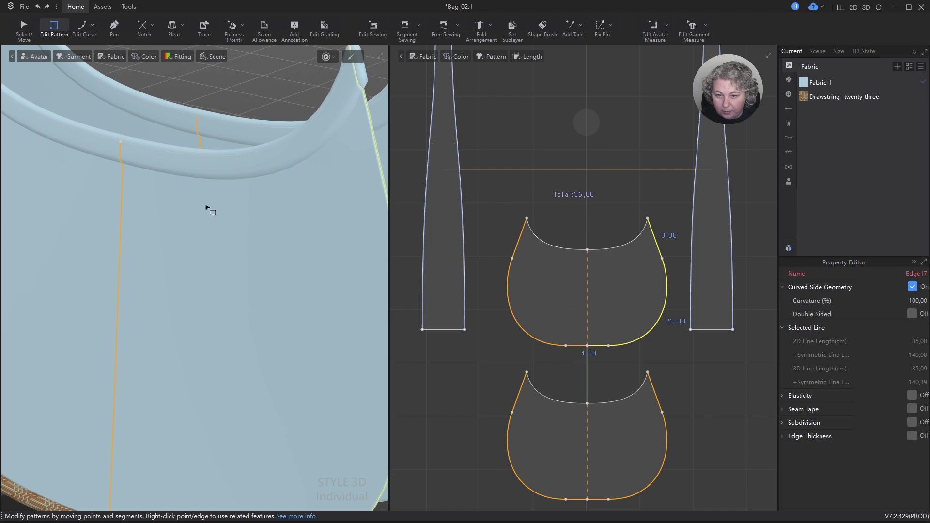
scroll(207, 208, "down", 4)
middle_click_drag(322, 194, 265, 192)
mouse_move(269, 200)
right_mouse_down()
mouse_move(283, 200)
mouse_move(280, 191)
right_mouse_up()
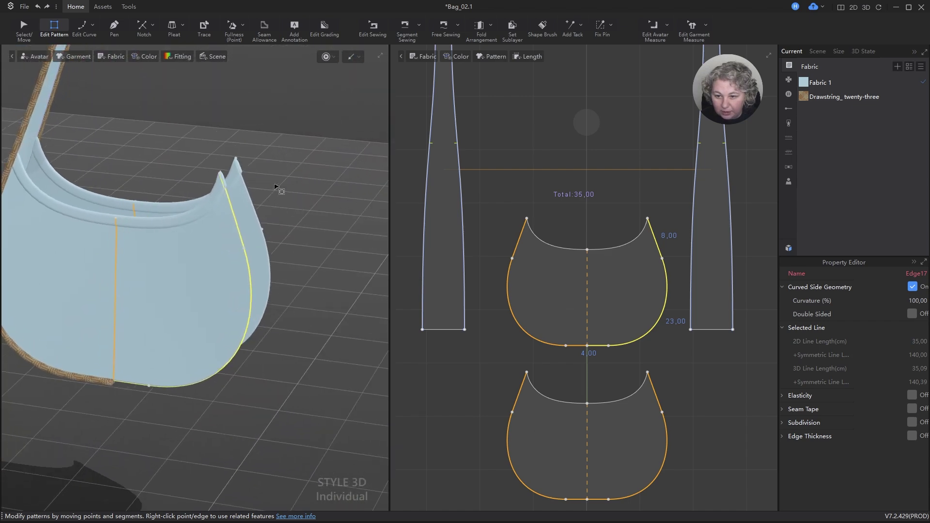
scroll(300, 165, "up", 4)
middle_click_drag(319, 95, 269, 326)
right_click_drag(270, 325, 289, 335)
scroll(274, 340, "up", 3)
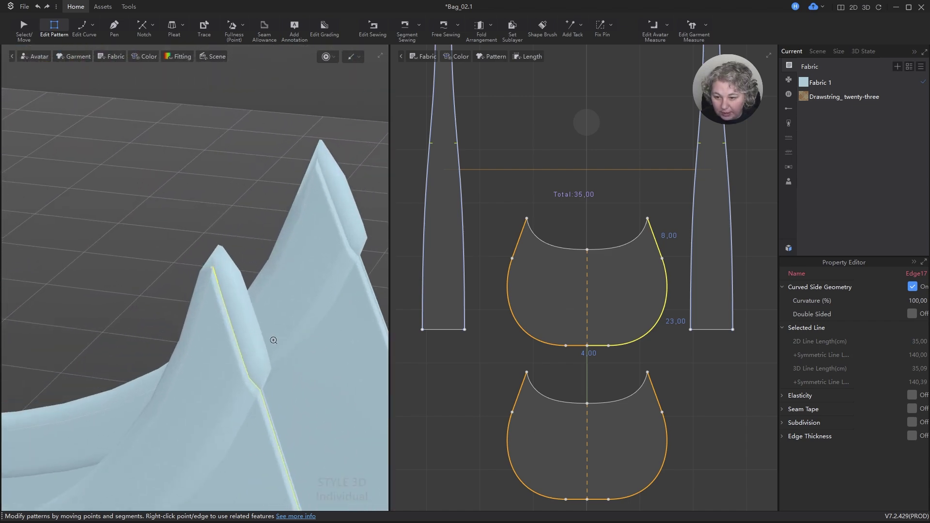
- Disable Curved Side Geometry on the selected side and bottom panel edges, and check the flat edge profile
left_click(912, 286)
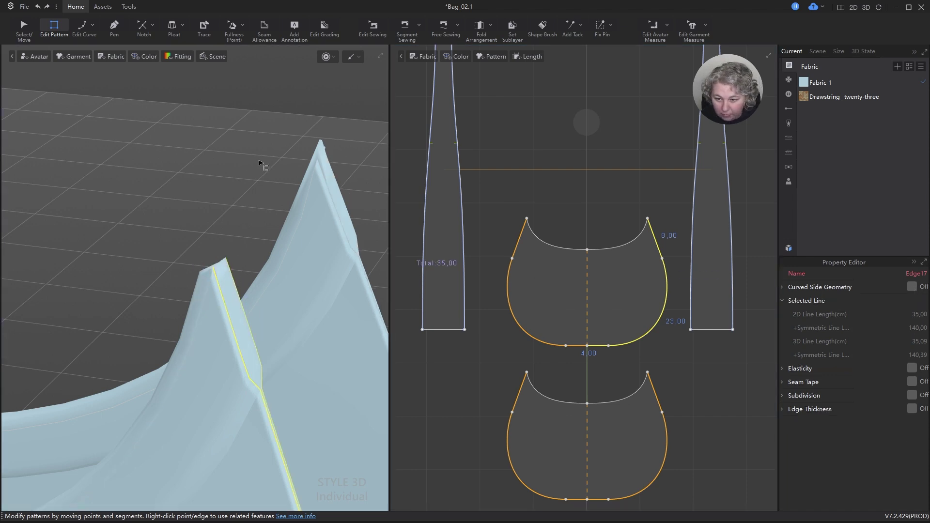
right_click_drag(260, 164, 234, 145)
scroll(320, 175, "down", 5)
right_click_drag(319, 175, 277, 214)
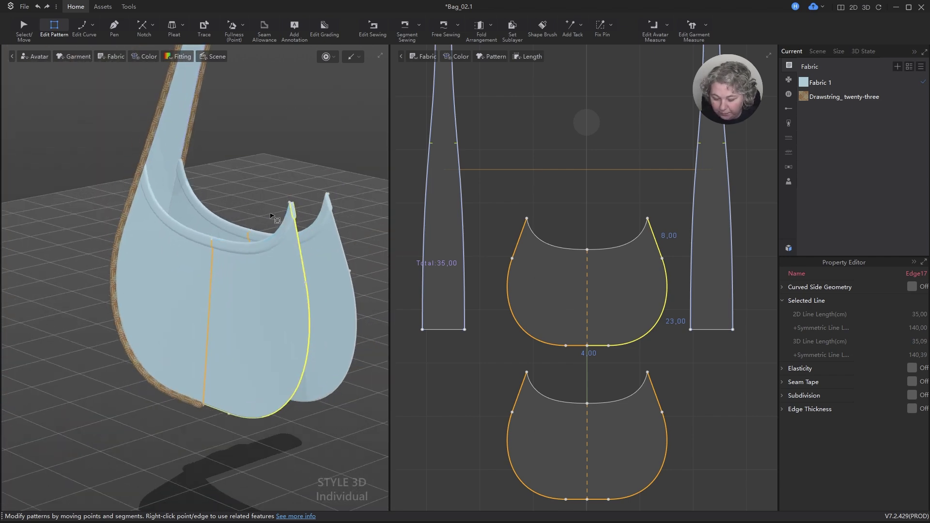
- Bring the hidden strap back into the 3D view and inspect the complete bag and its rim
key("ctrl+z")
key("q")
scroll(252, 213, "down", 10)
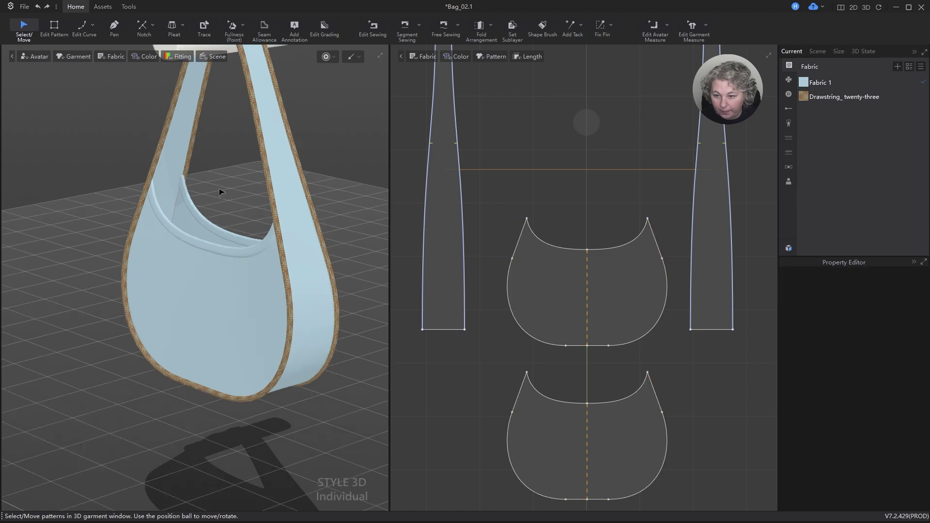
scroll(290, 242, "up", 5)
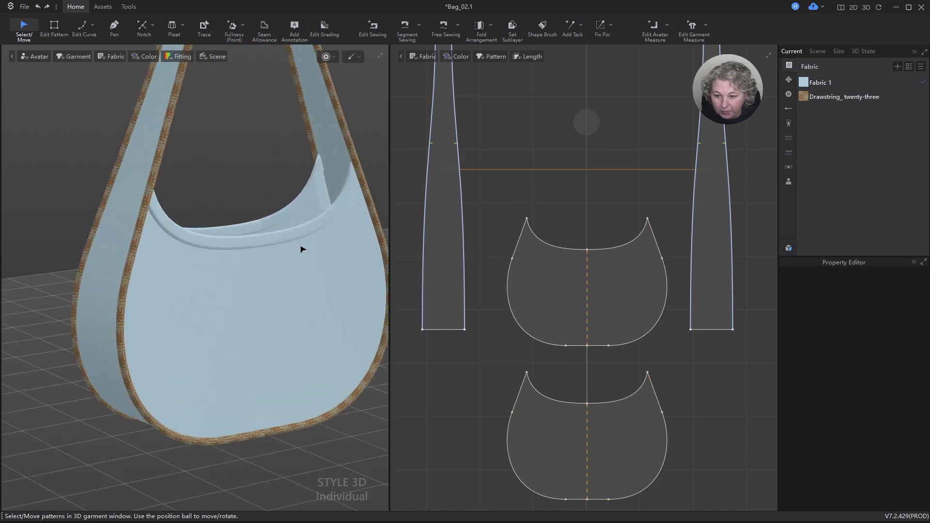
right_click_drag(302, 249, 249, 252)
middle_click_drag(249, 251, 149, 260)
scroll(256, 244, "up", 5)
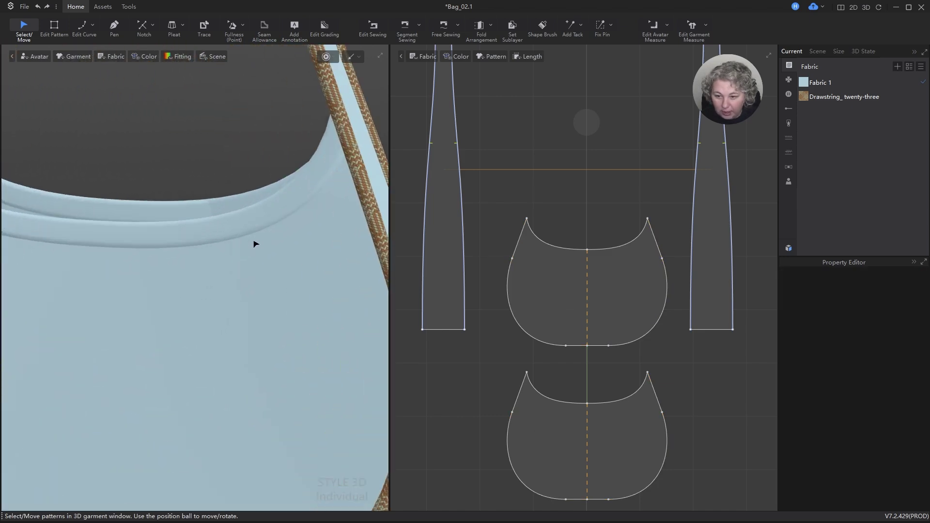
scroll(304, 188, "down", 5)
right_click_drag(284, 243, 297, 221)
- Set the Edge Thickness width of the upper panel's top edge to 0.7 cm and examine the rim
left_click(639, 251)
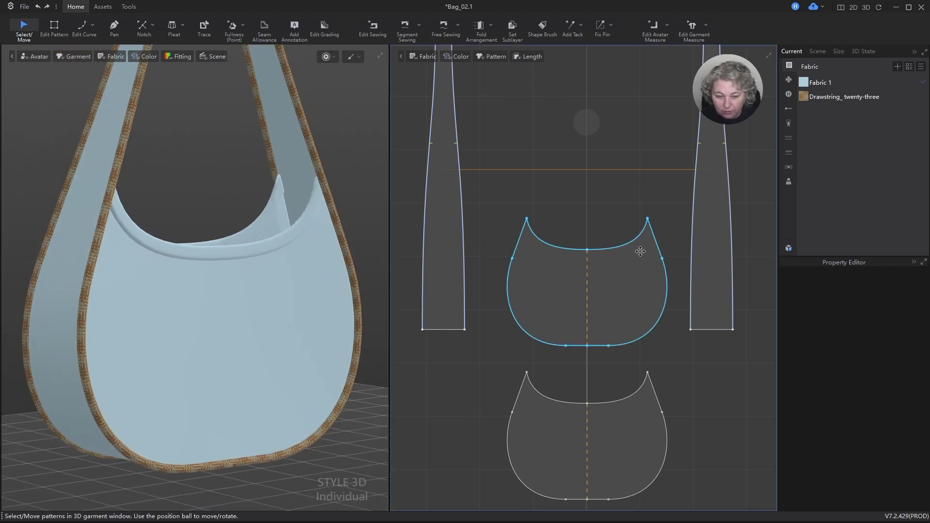
key("z")
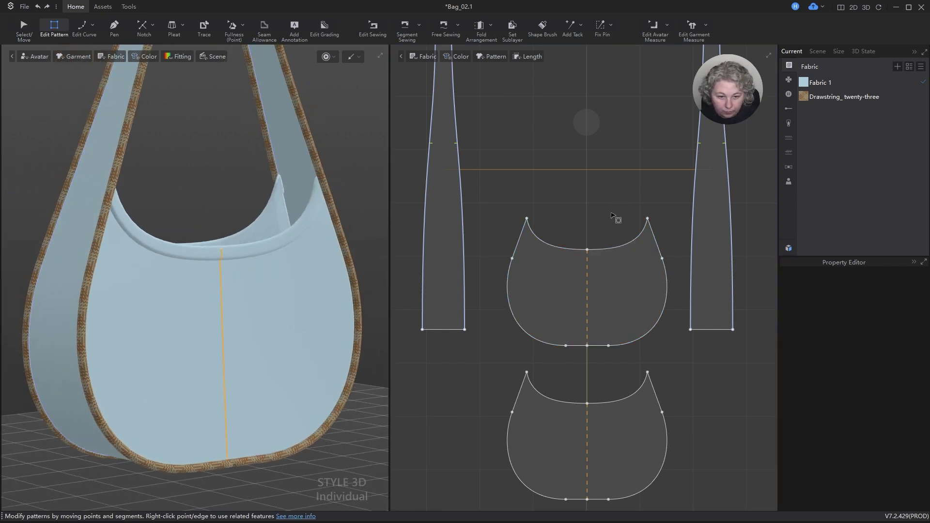
scroll(292, 222, "up", 5)
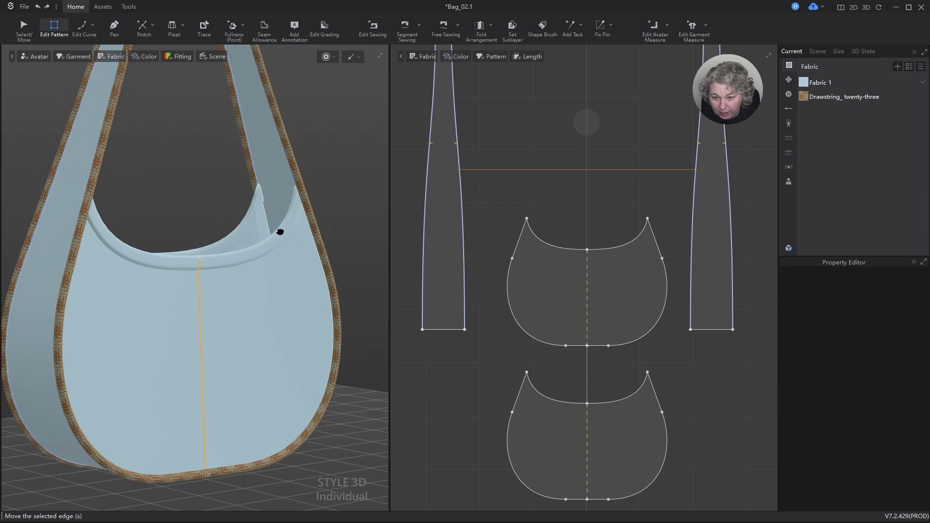
right_click_drag(335, 225, 276, 174)
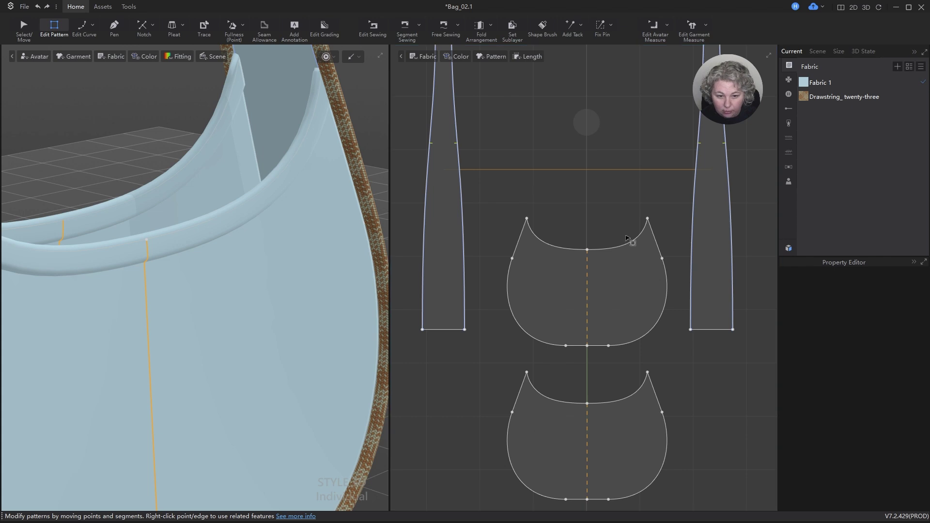
scroll(629, 244, "up", 2)
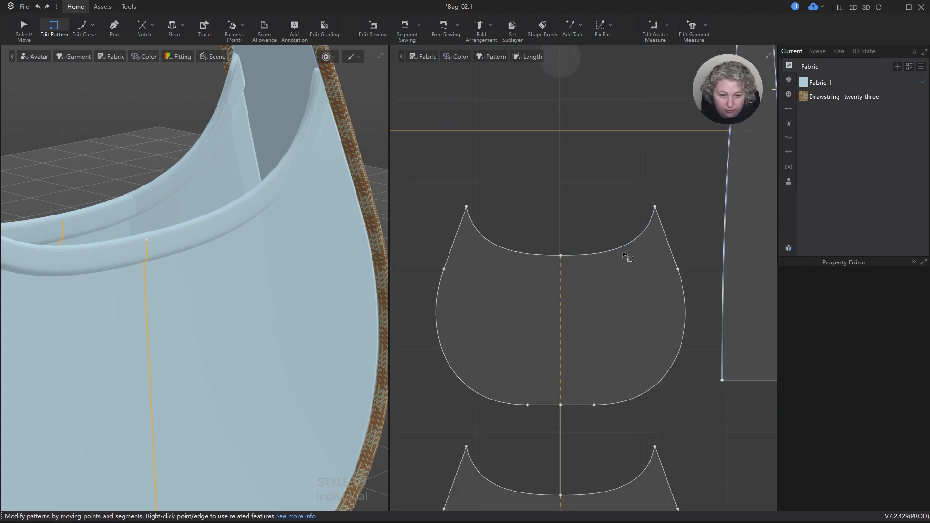
scroll(201, 195, "down", 1)
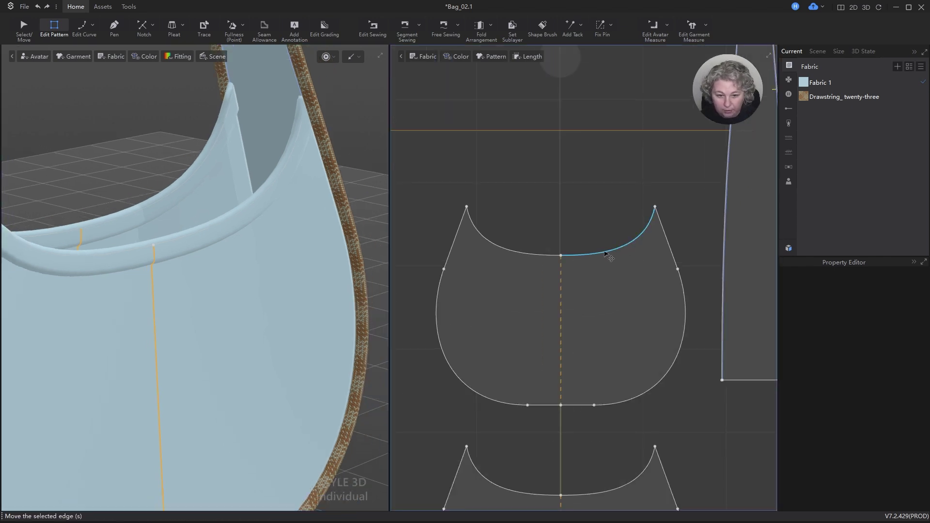
left_click(608, 252)
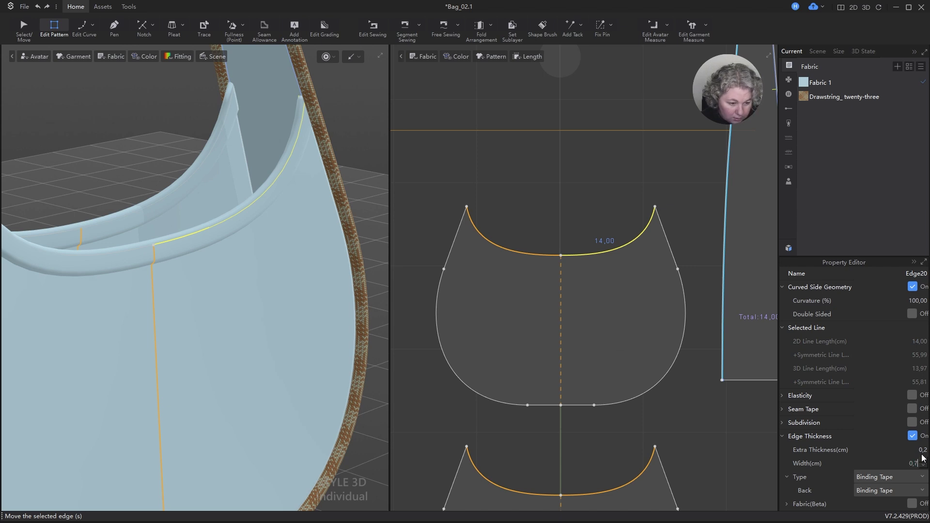
scroll(191, 210, "down", 5)
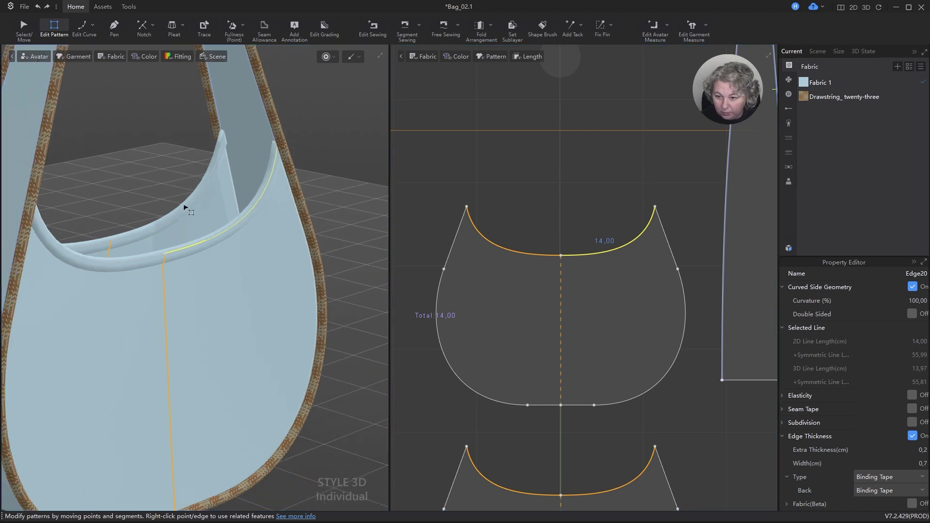
right_click_drag(198, 219, 110, 249)
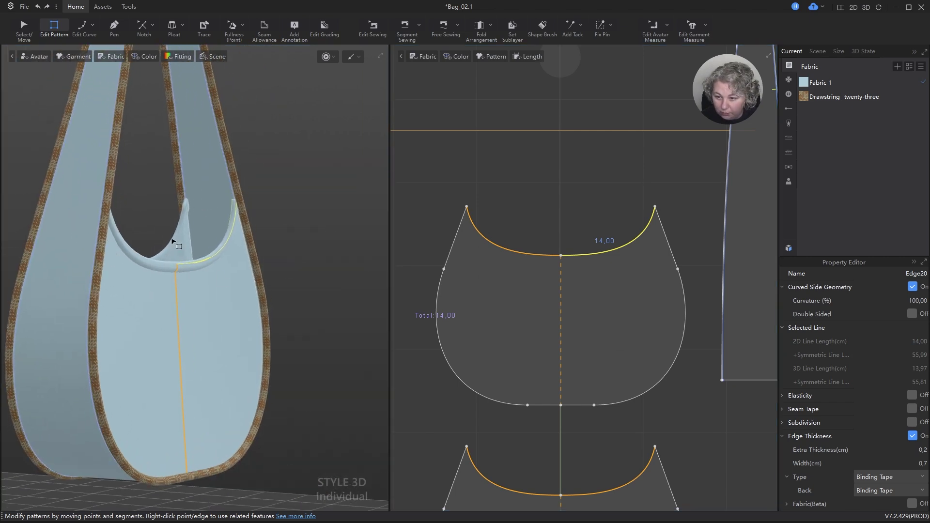
scroll(173, 241, "up", 6)
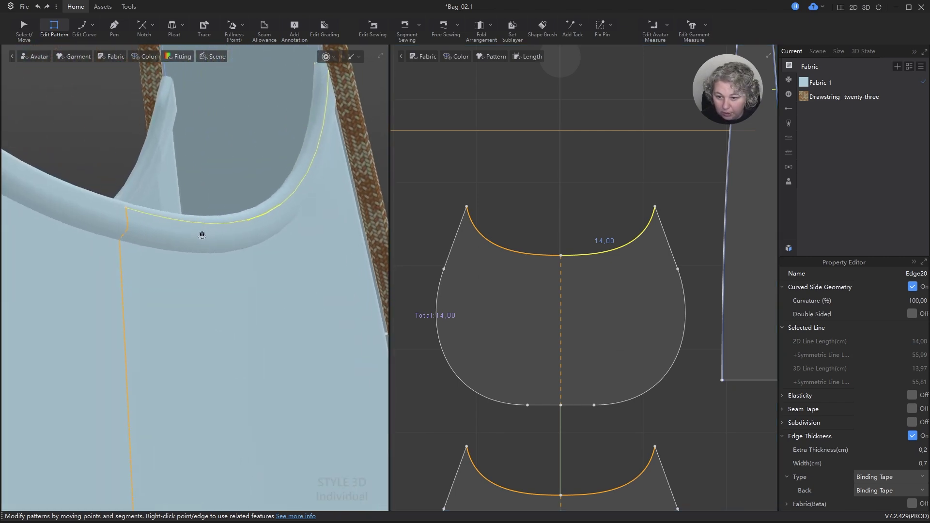
right_click_drag(202, 235, 180, 256)
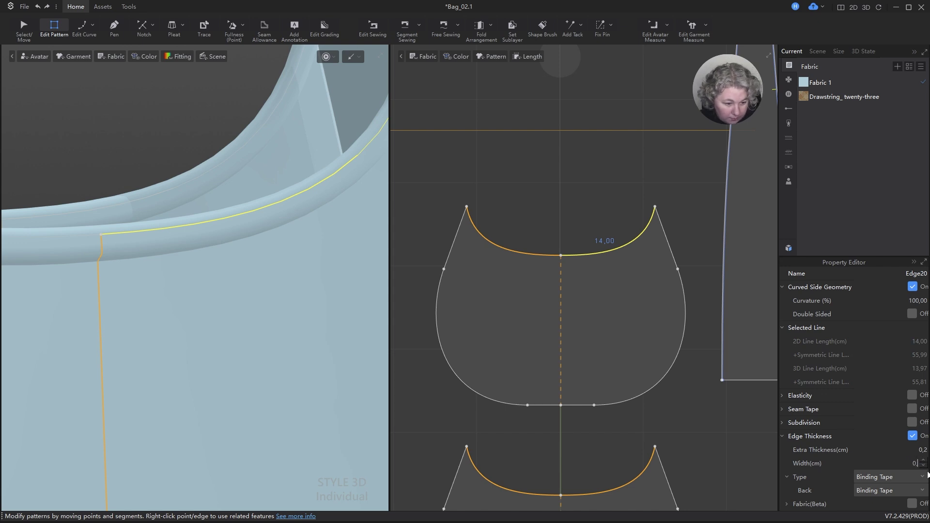
- Try an Edge Thickness width of 0.5 cm on the top edge, and settle on 0.6 cm
key("Return")
scroll(197, 97, "down", 5)
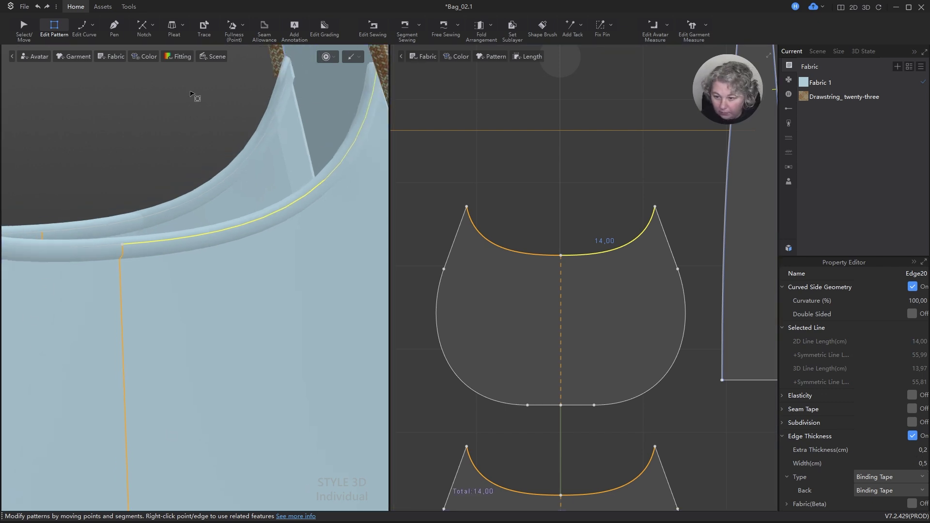
right_click_drag(199, 112, 231, 184)
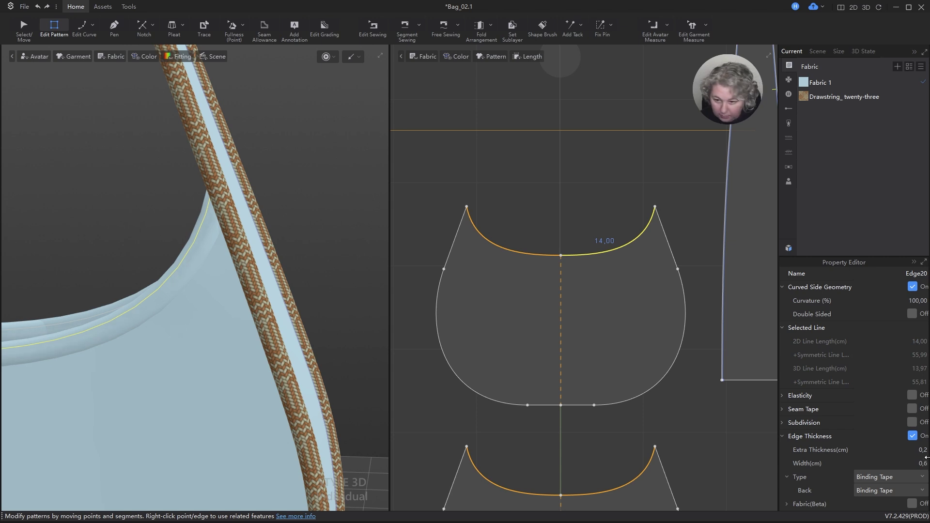
right_click_drag(252, 252, 305, 273)
- Add one internal isoline at 0.6 cm spacing inside the upper bag panel's curved top edge
scroll(697, 244, "up", 3)
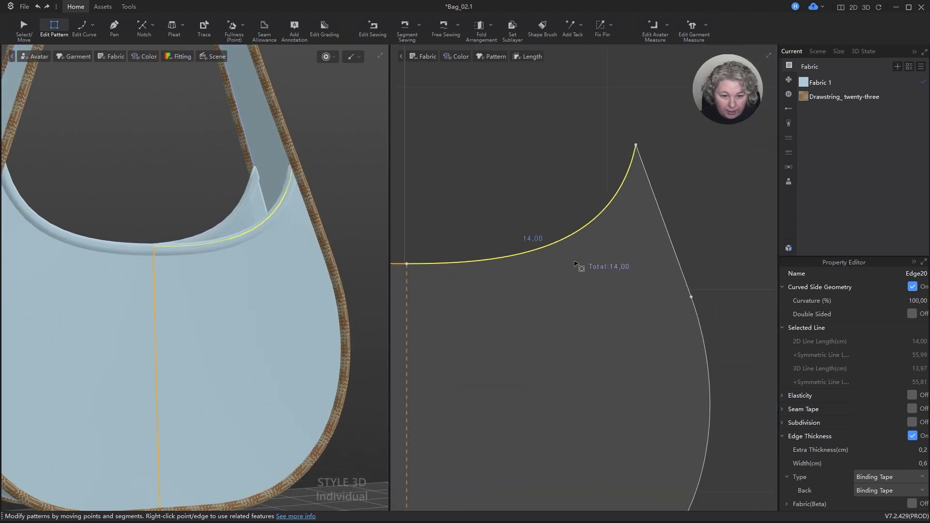
right_click(555, 247)
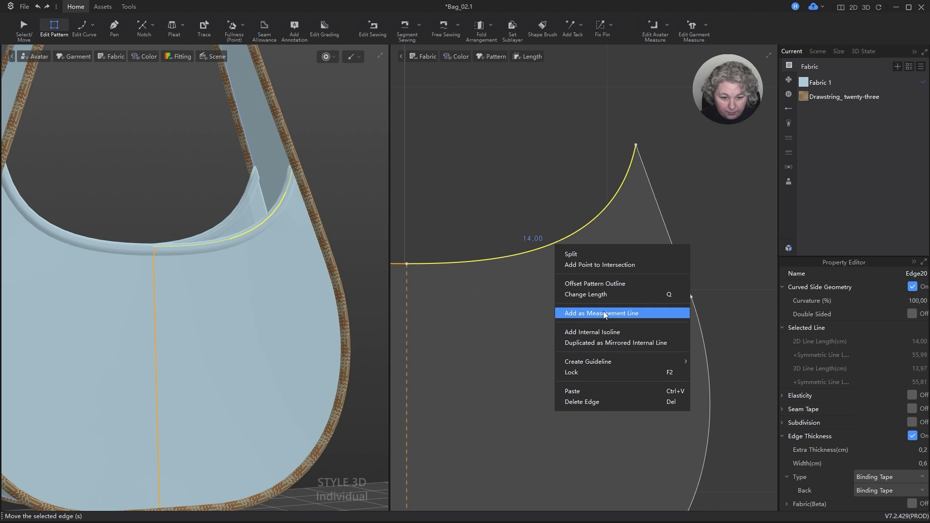
left_click(611, 331)
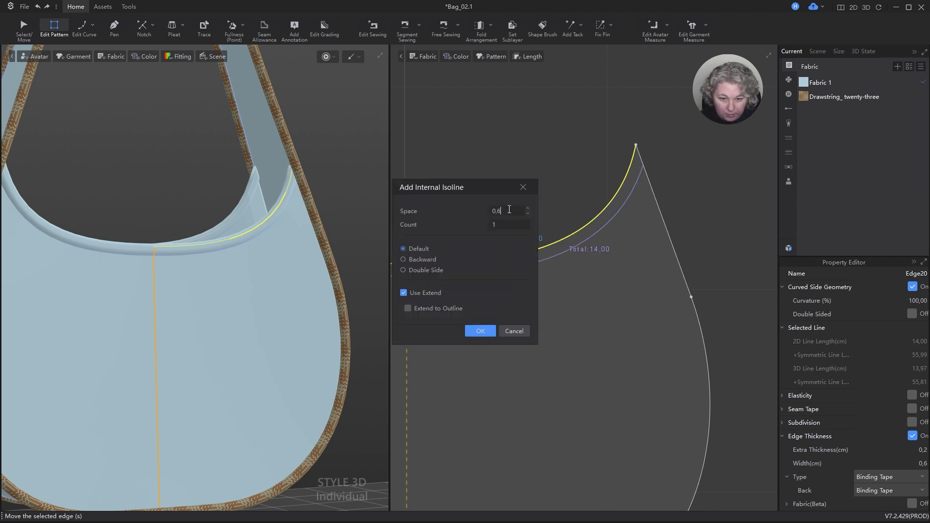
key("Return")
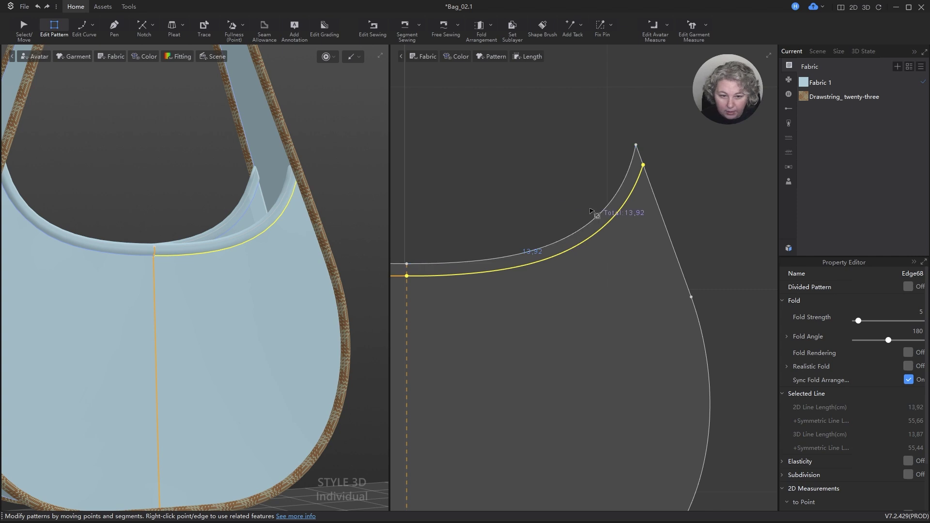
scroll(619, 209, "down", 1)
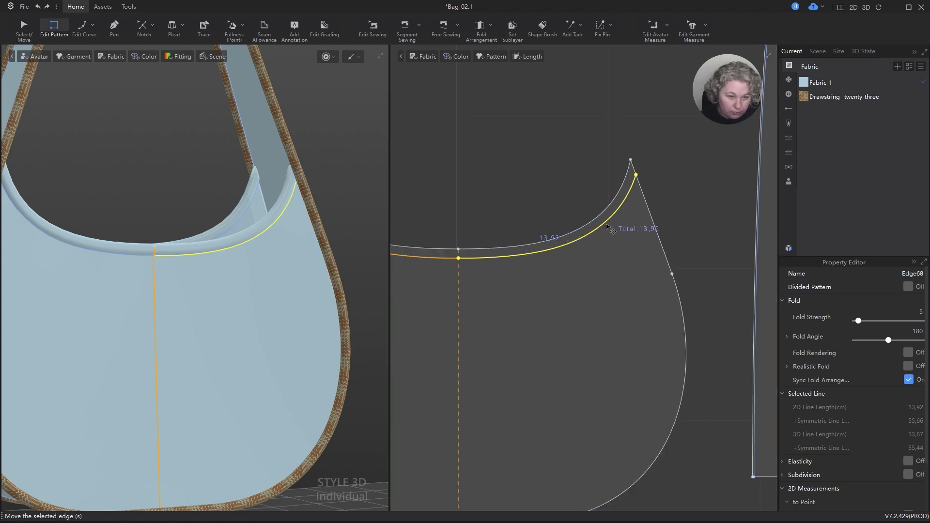
- Enable Divided Pattern on the new internal line and examine the rim in 3D
left_click(908, 287)
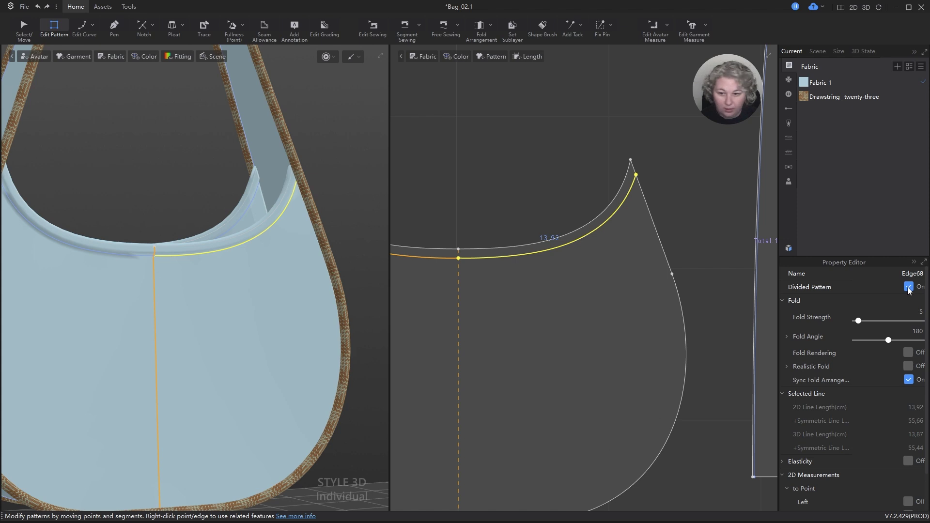
scroll(237, 223, "up", 5)
right_click_drag(303, 228, 240, 251)
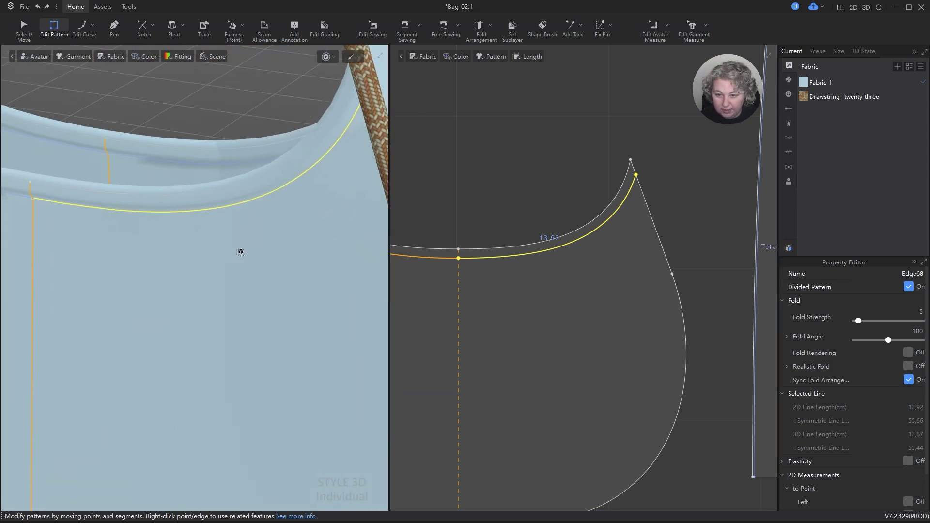
scroll(339, 230, "down", 3)
scroll(338, 230, "down", 4)
middle_click_drag(292, 243, 340, 232)
scroll(623, 161, "down", 3)
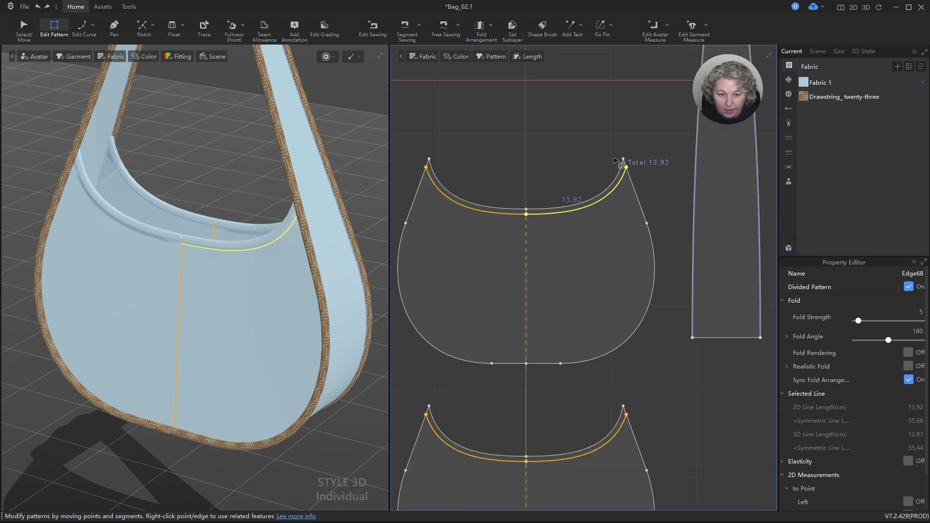
- Select the upper bag panel and apply the Drawstring_ twenty-three fabric to it
scroll(523, 183, "up", 1)
scroll(533, 188, "up", 2)
key("a")
left_click(577, 235)
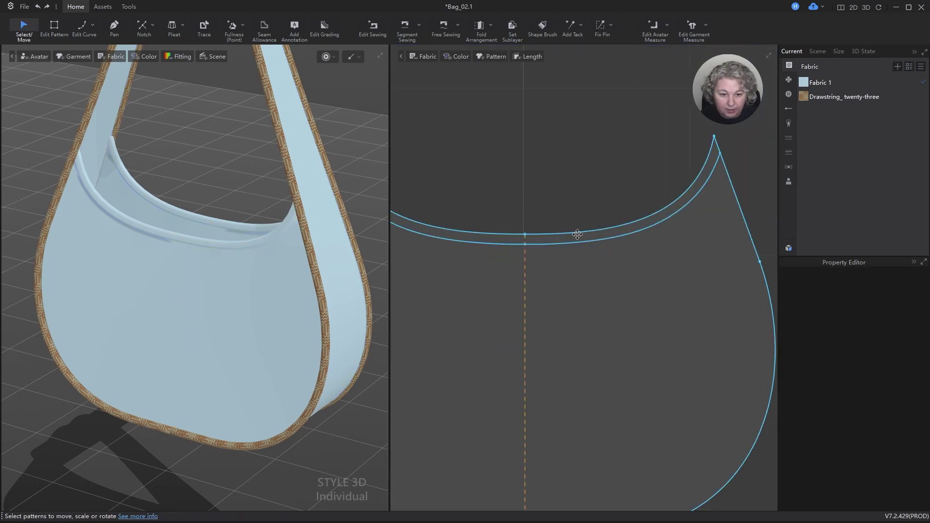
left_click(710, 158)
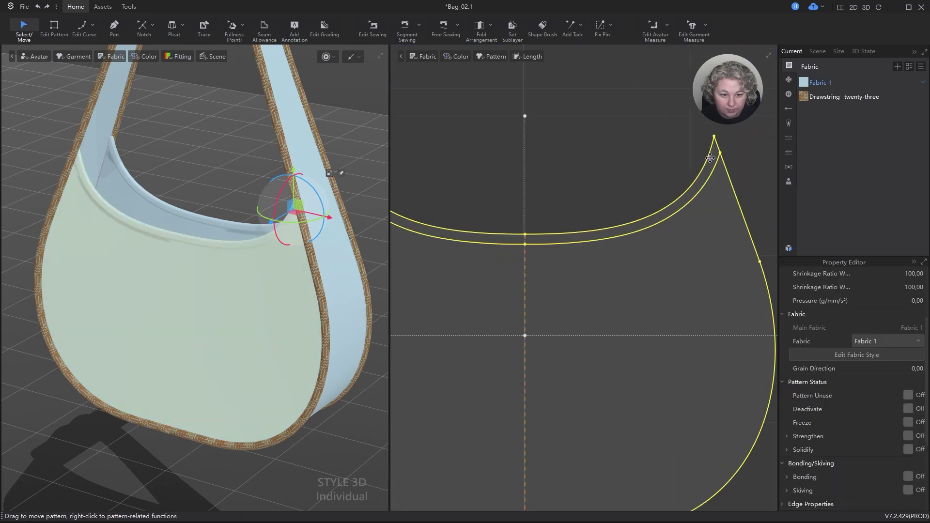
scroll(622, 172, "down", 3)
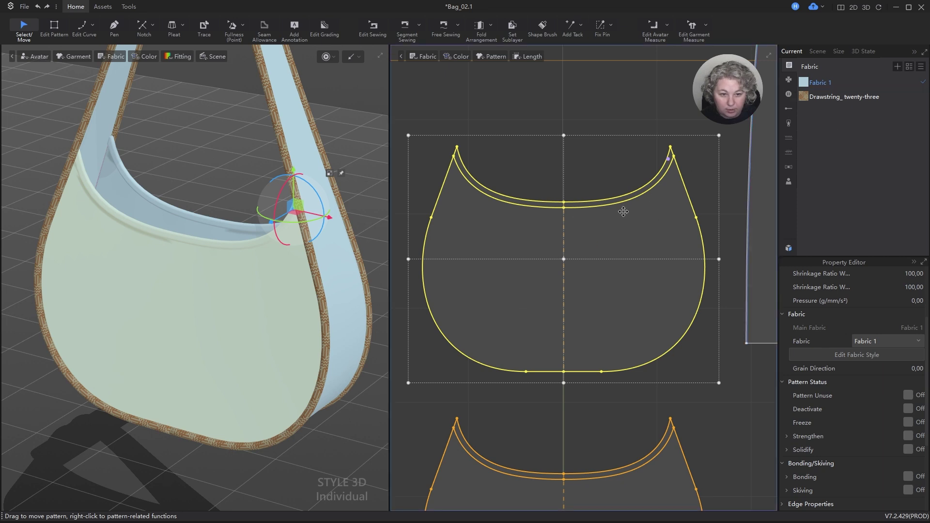
left_click(586, 124)
left_click(630, 214)
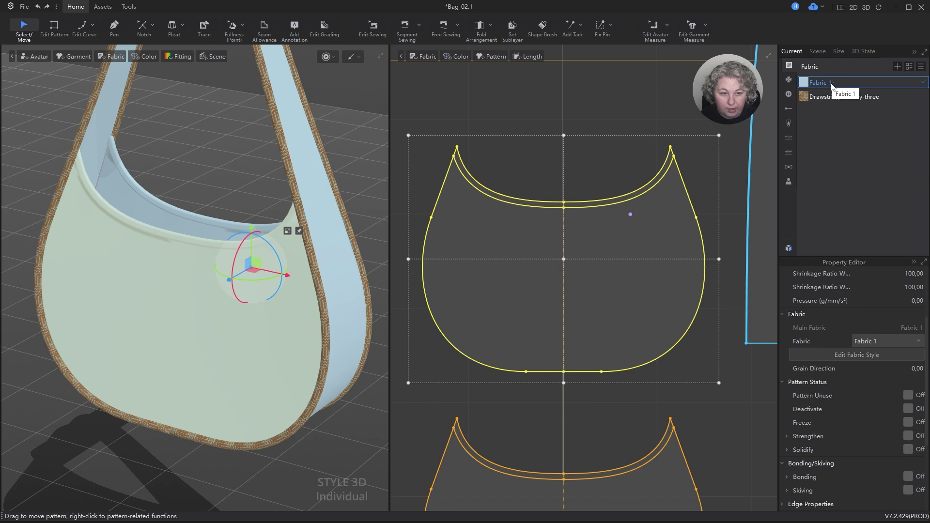
scroll(676, 155, "up", 3)
scroll(622, 156, "up", 3)
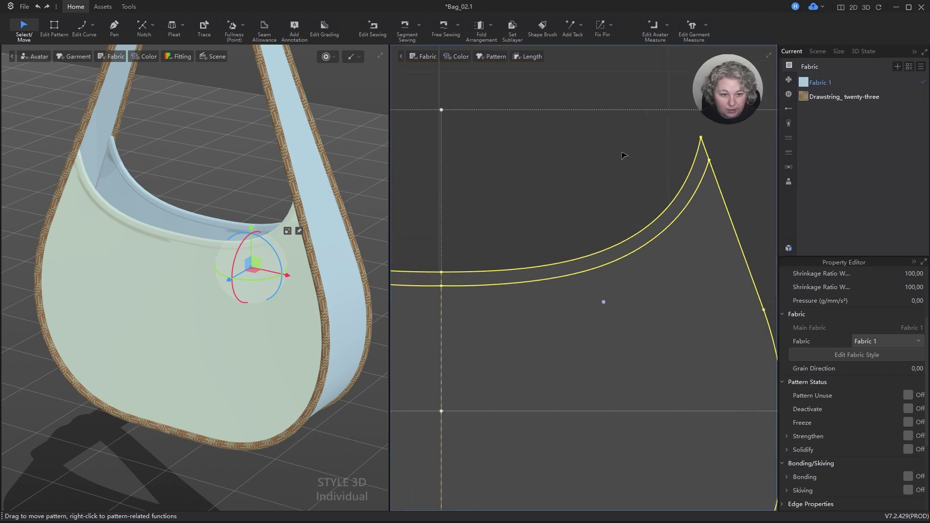
left_click_drag(823, 97, 713, 171)
left_click(712, 172)
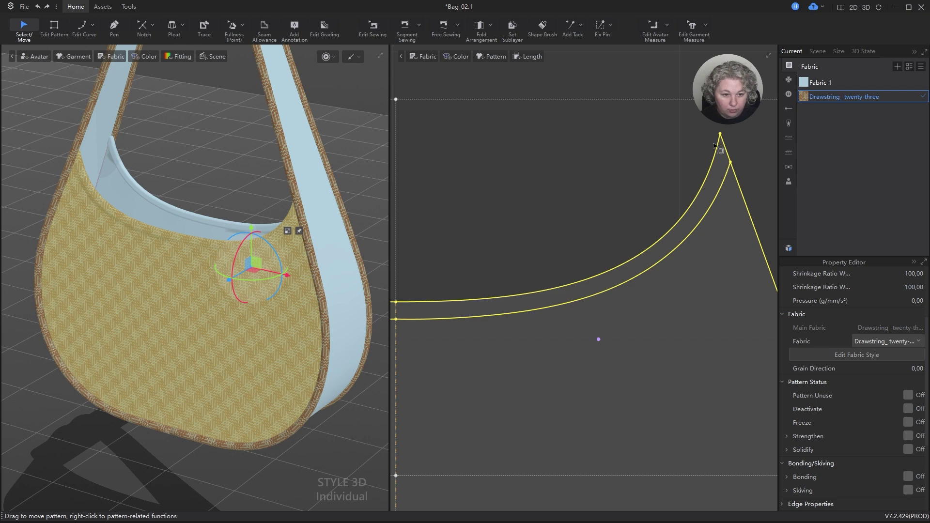
- Check the Divided Pattern setting on both halves of the upper panel's internal line
key("z")
left_click(708, 196)
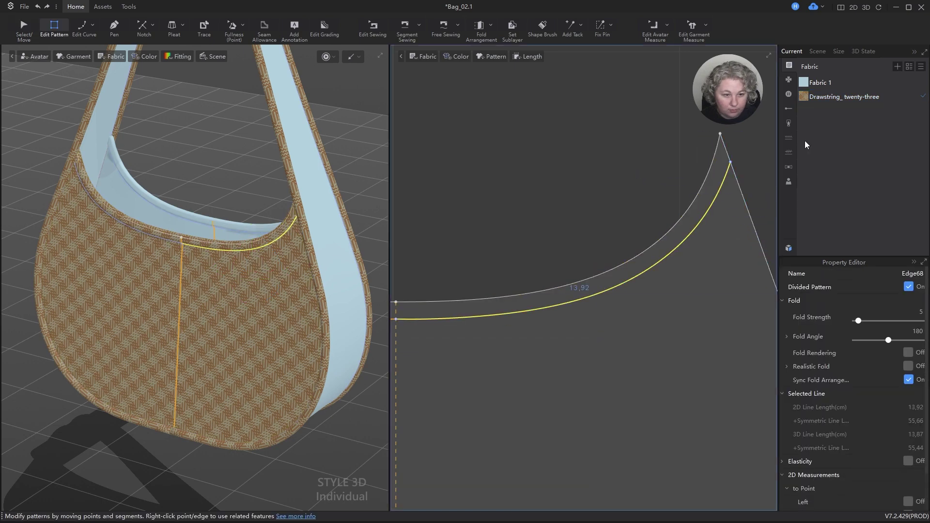
scroll(766, 148, "down", 2)
scroll(697, 176, "down", 4)
scroll(586, 190, "up", 2)
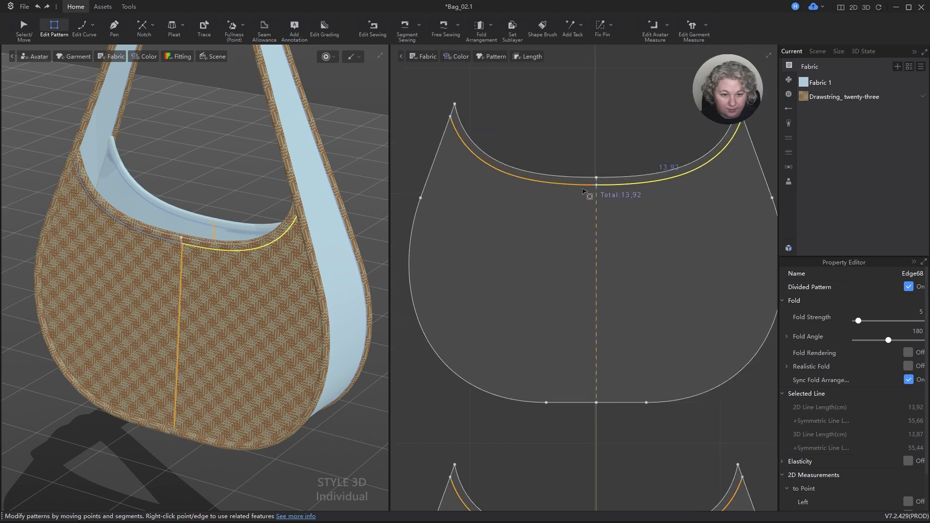
left_click(581, 188)
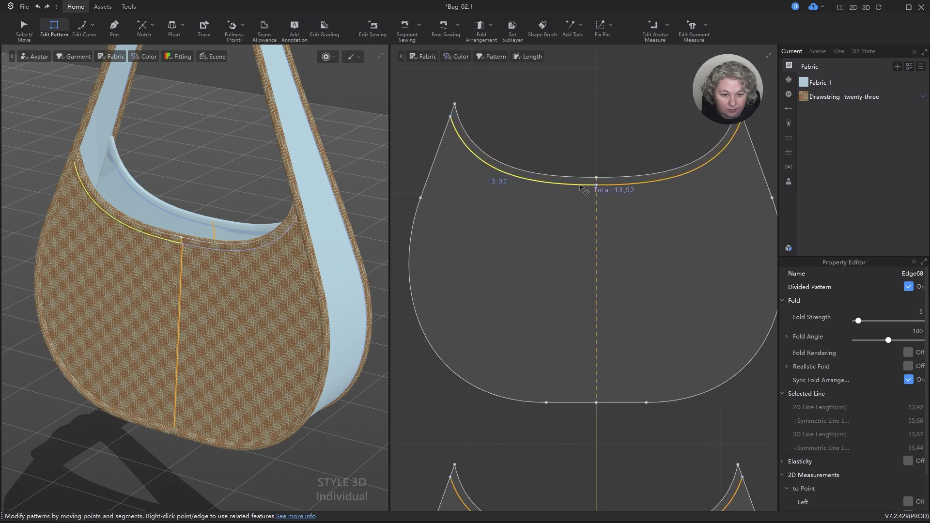
- Apply Drawstring_ twenty-three to the upper panel's rim strip and Fabric 1 to the panel body below it
left_click(803, 98)
left_click(745, 127)
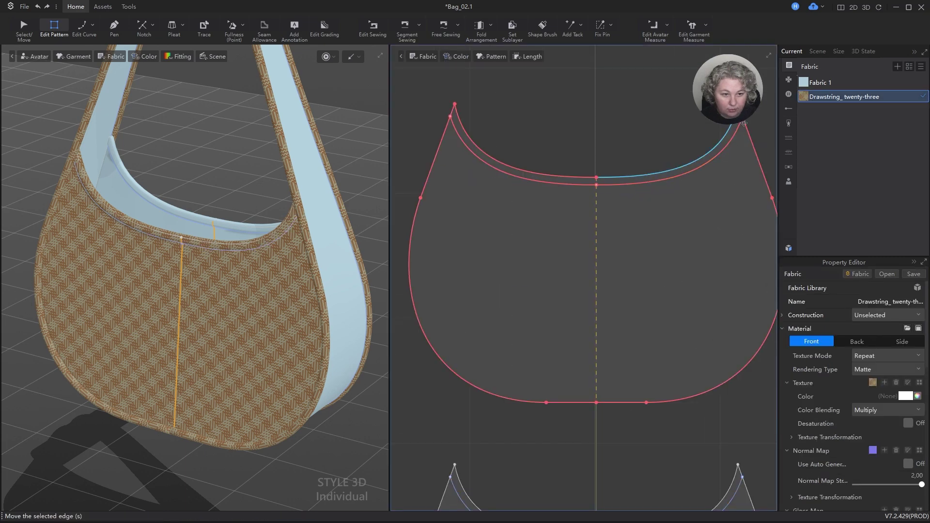
left_click(726, 107)
left_click_drag(819, 83, 719, 192)
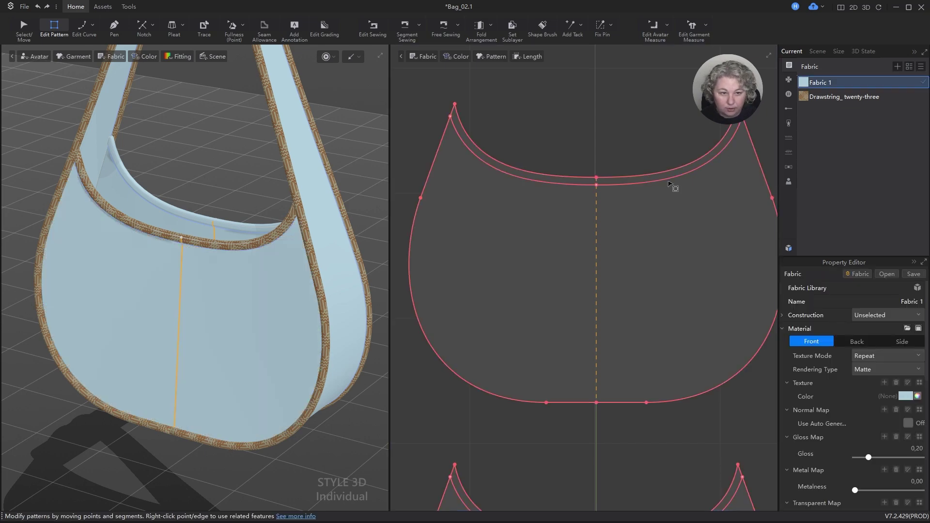
- Inspect the patterned rim up close and the bag from its side and opposite face
scroll(237, 231, "down", 5)
right_click_drag(226, 260, 257, 245)
scroll(256, 247, "up", 5)
scroll(257, 247, "up", 4)
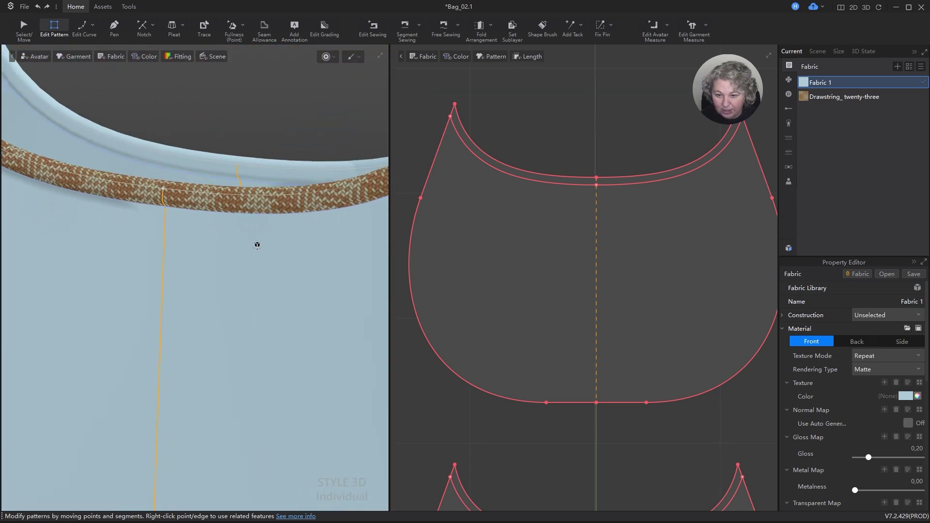
scroll(248, 234, "down", 8)
right_click_drag(291, 280, 250, 263)
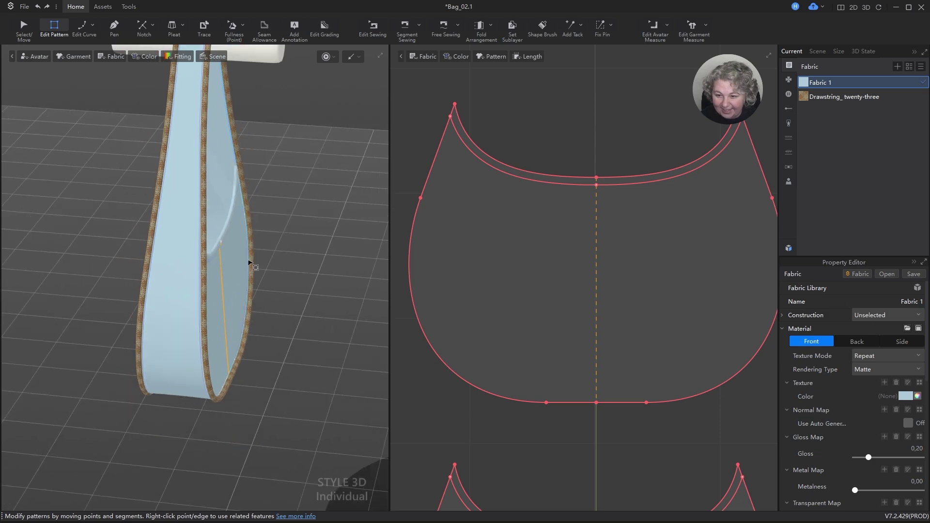
scroll(250, 263, "down", 3)
right_click_drag(285, 293, 218, 285)
- Apply the Drawstring_ twenty-three fabric to the rim strip of the lower bag panel
scroll(598, 250, "down", 5)
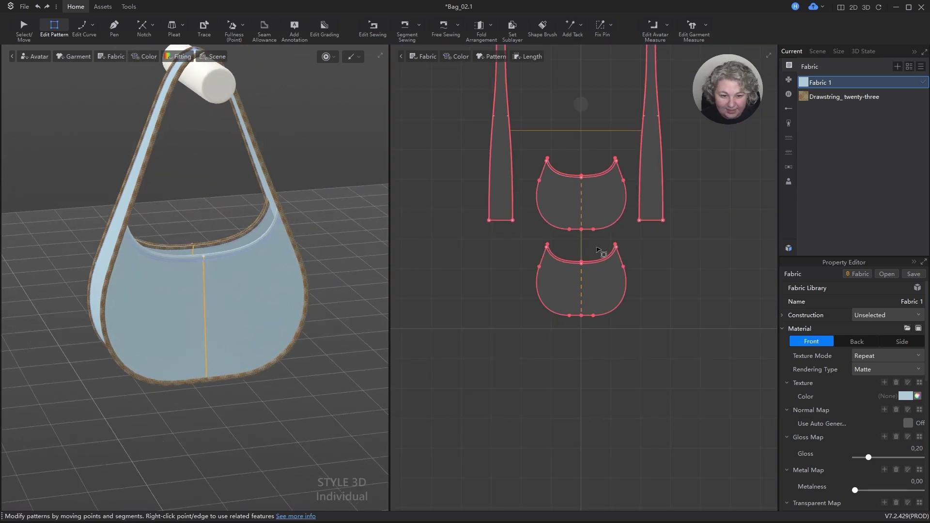
scroll(598, 250, "up", 6)
left_click(803, 95)
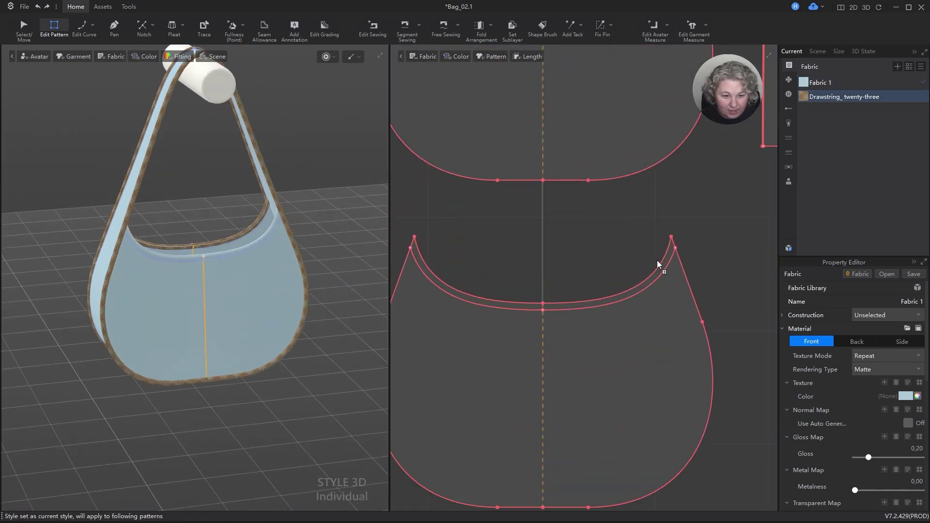
left_click(664, 262)
- Inspect both patterned rims and the complete bag in 3D, with all edges deselected
scroll(284, 249, "up", 5)
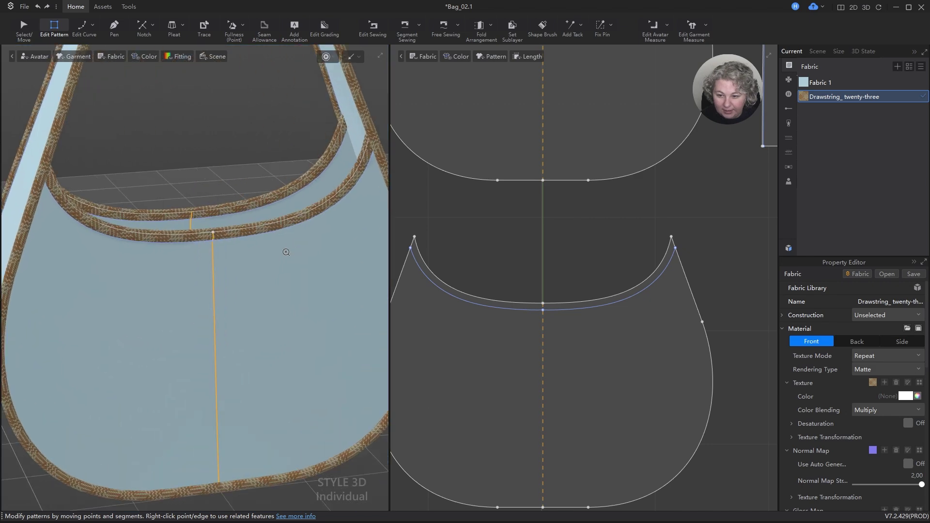
right_click_drag(284, 253, 428, 255)
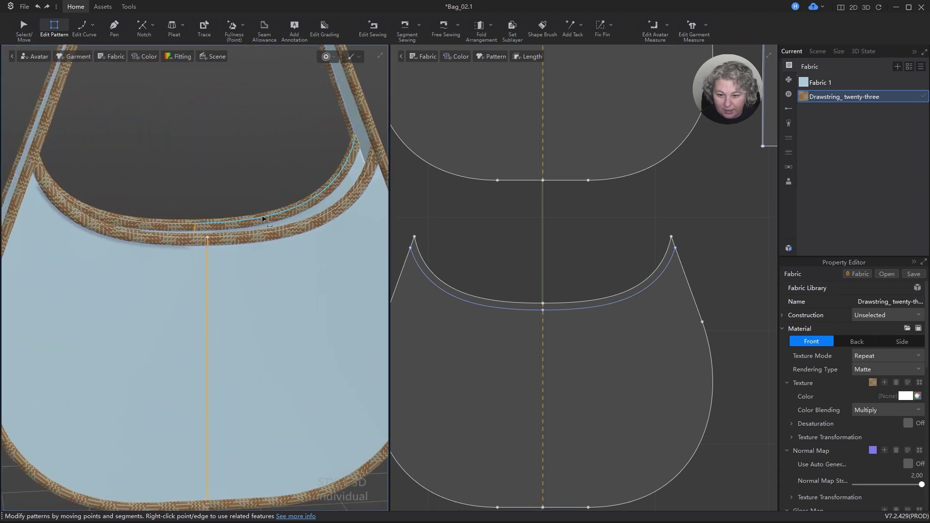
scroll(262, 218, "down", 4)
mouse_move(262, 220)
right_mouse_down()
mouse_move(311, 203)
mouse_move(427, 208)
mouse_move(246, 232)
mouse_move(266, 224)
right_mouse_up()
scroll(194, 220, "down", 4)
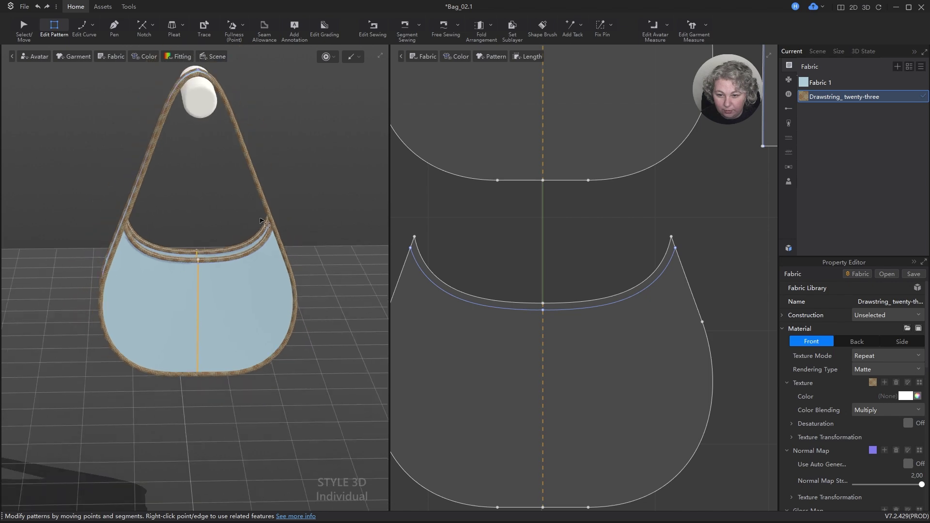
right_click_drag(187, 220, 297, 234)
key("q")
left_click(300, 206)
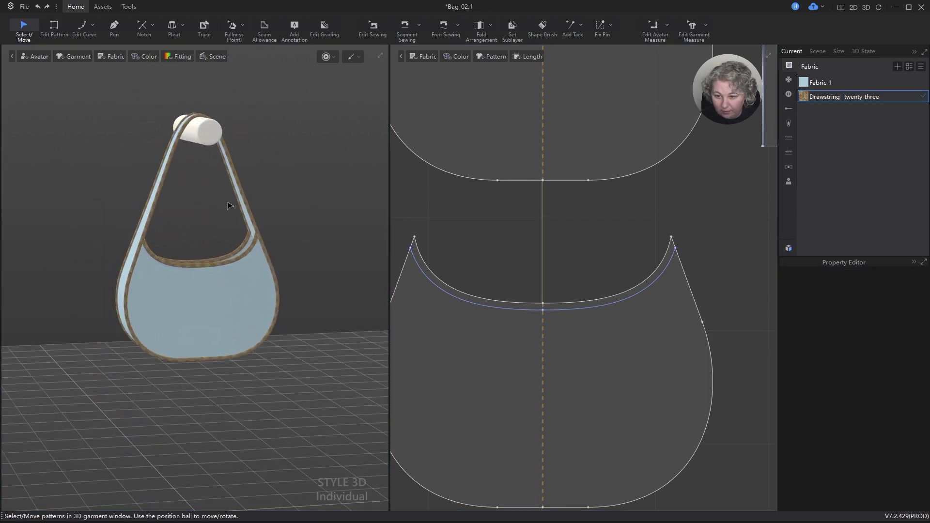
- Examine the braided trim and seams along the edges of the bag's side panel
scroll(199, 220, "up", 4)
right_click_drag(196, 220, 274, 227)
key("ctrl+a")
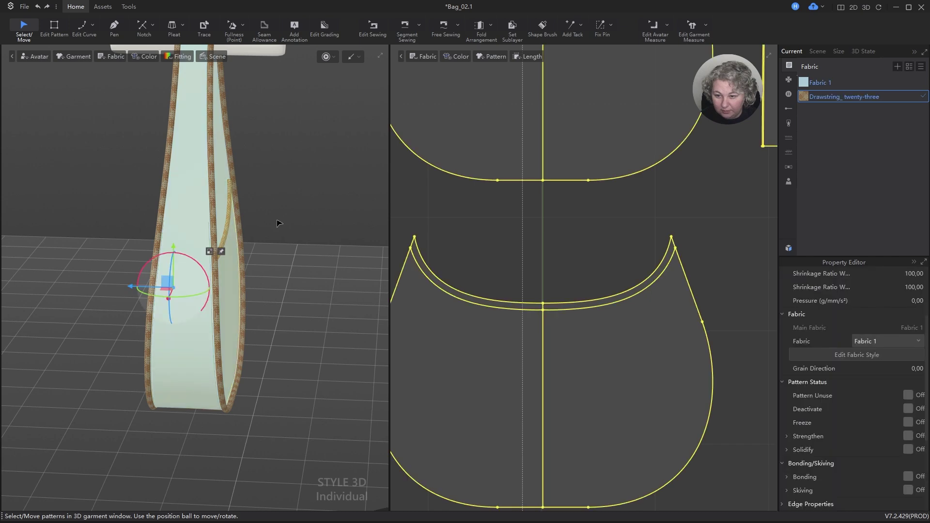
left_click(278, 217)
scroll(226, 247, "up", 4)
right_click_drag(182, 252, 204, 255)
scroll(494, 269, "down", 5)
left_click(517, 238)
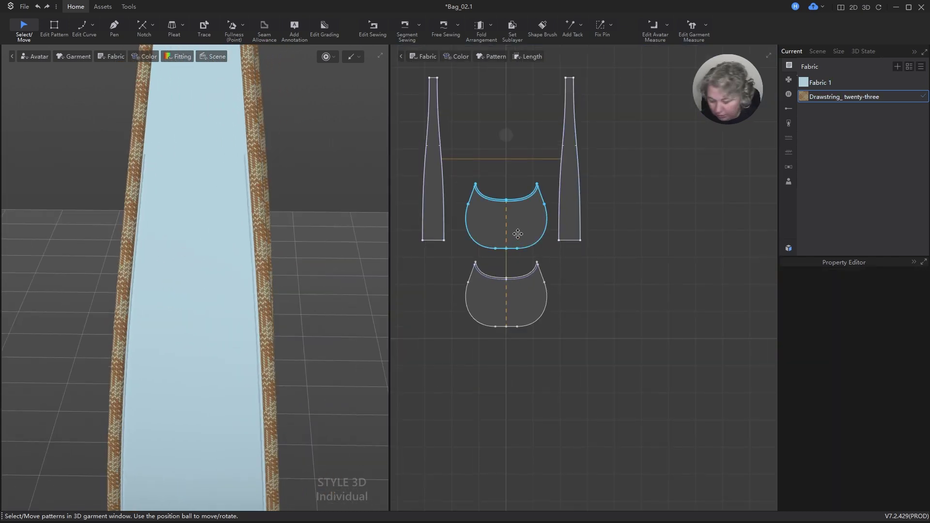
- Select all sewing lines of the bag and remove the normal map from their 3D seamlines
key("b")
left_click(546, 212)
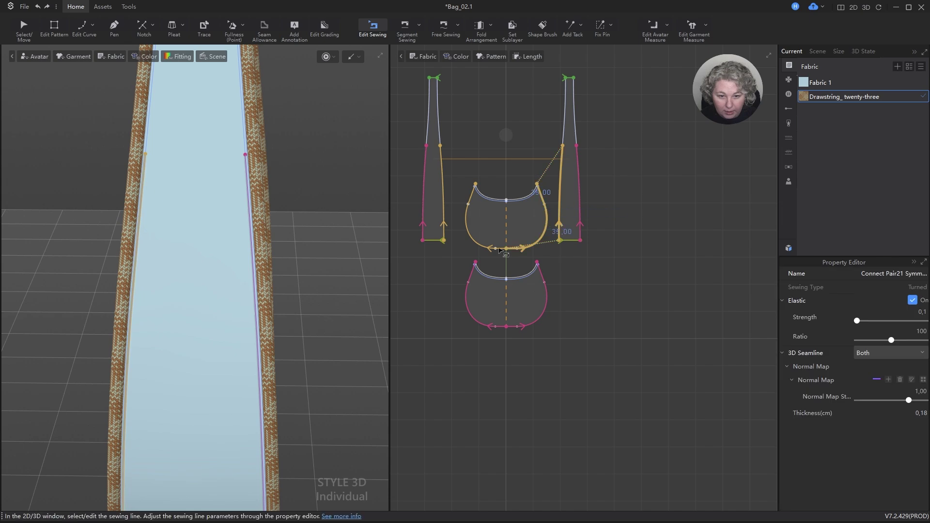
scroll(187, 213, "down", 5)
right_click_drag(280, 190, 178, 193)
key("ctrl+a")
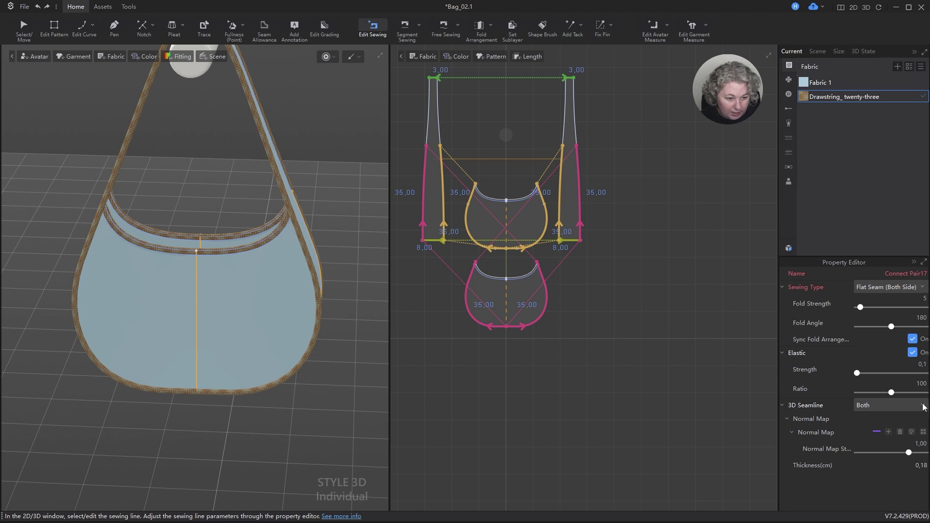
left_click(899, 431)
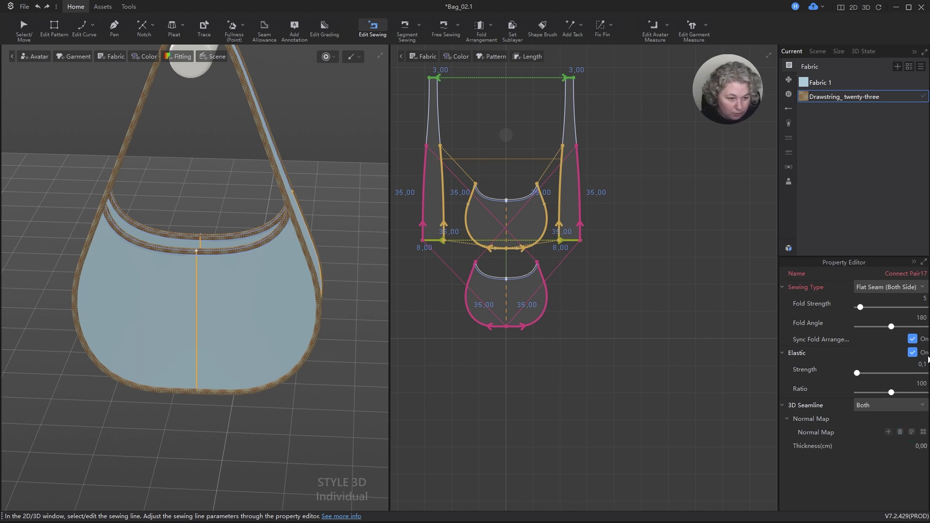
- Turn off Elastic and Sync Fold Arrangement for all seams and set their Fold Strength to 20
left_click(912, 353)
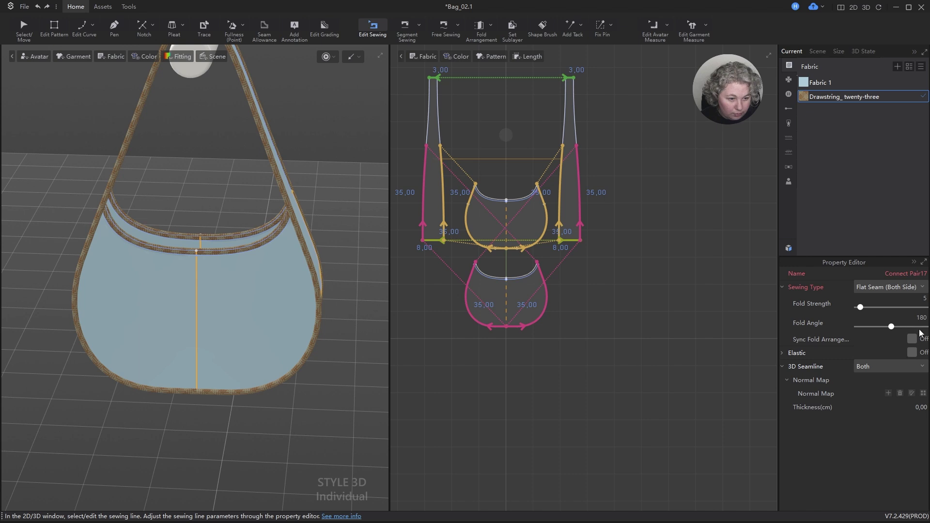
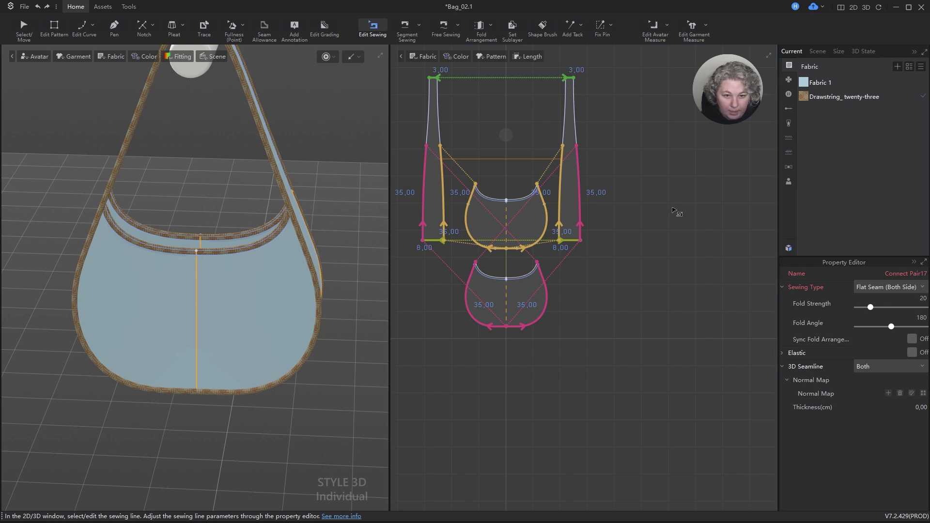
left_click(647, 188)
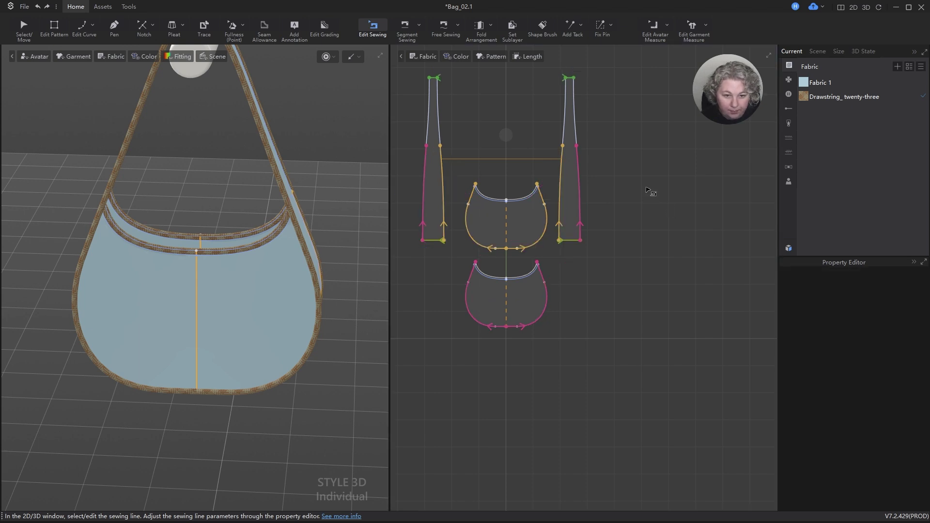
left_click(546, 204)
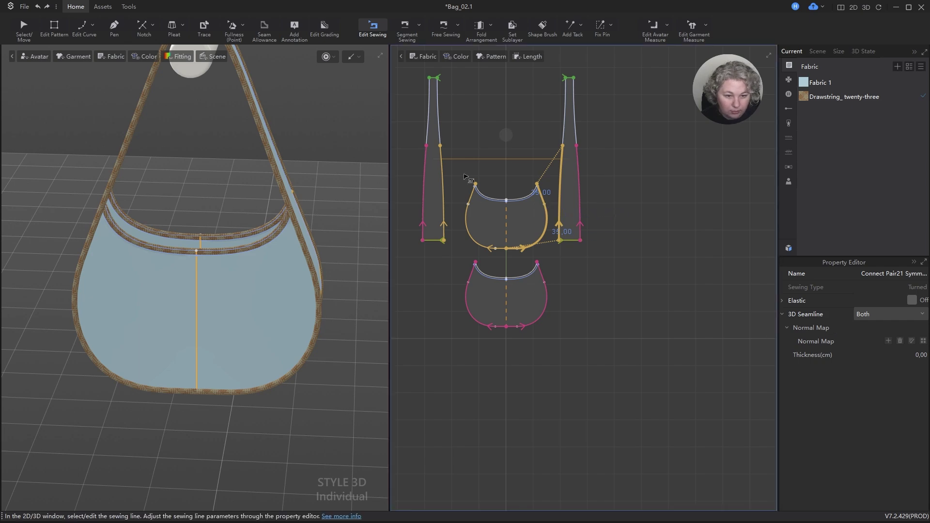
- Simulate the bag and nudge the strap slightly where its two panels join over the bar
scroll(599, 242, "down", 3)
key("space")
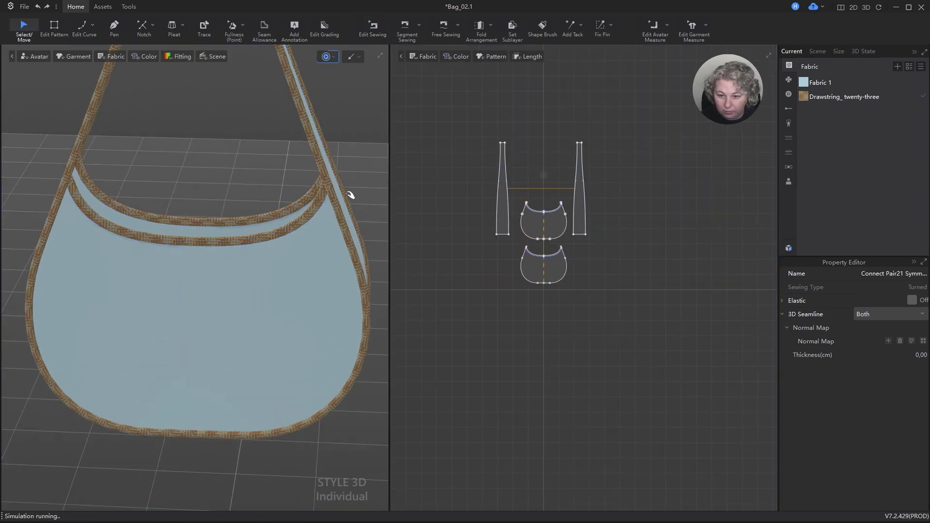
right_click_drag(150, 244, 264, 147)
right_click_drag(308, 304, 237, 281)
scroll(238, 286, "down", 5)
middle_click_drag(229, 193, 260, 301)
right_click_drag(323, 203, 293, 228)
scroll(297, 228, "up", 6)
middle_click_drag(283, 204, 216, 285)
scroll(258, 296, "up", 5)
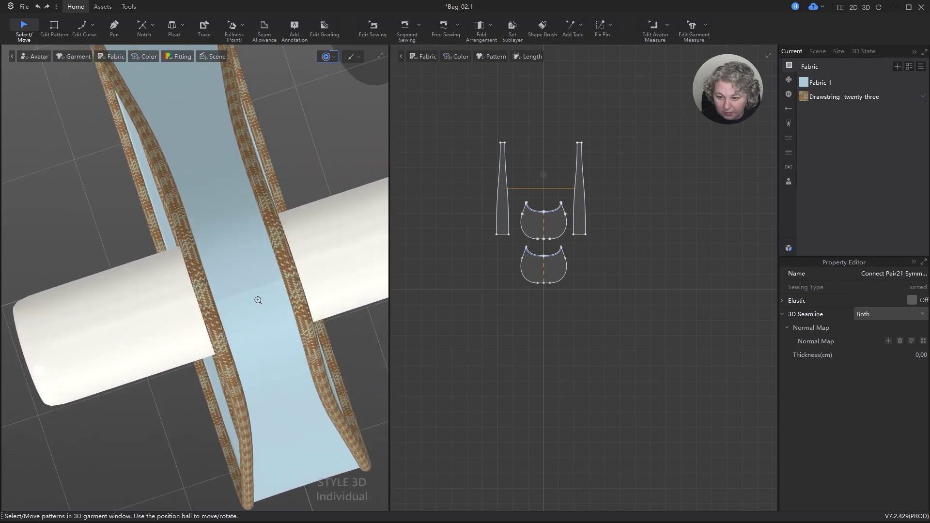
left_click(285, 292)
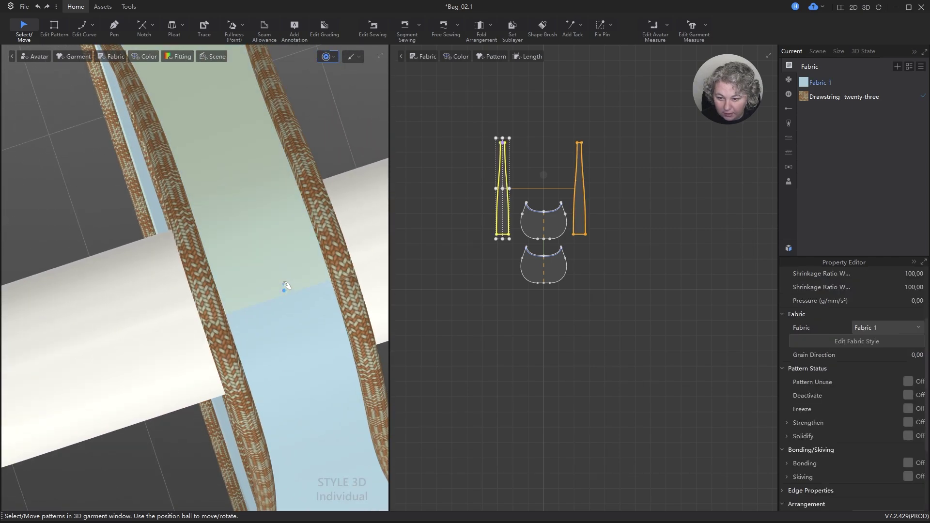
mouse_move(284, 284)
left_mouse_down()
mouse_move(282, 276)
mouse_move(290, 288)
left_mouse_up()
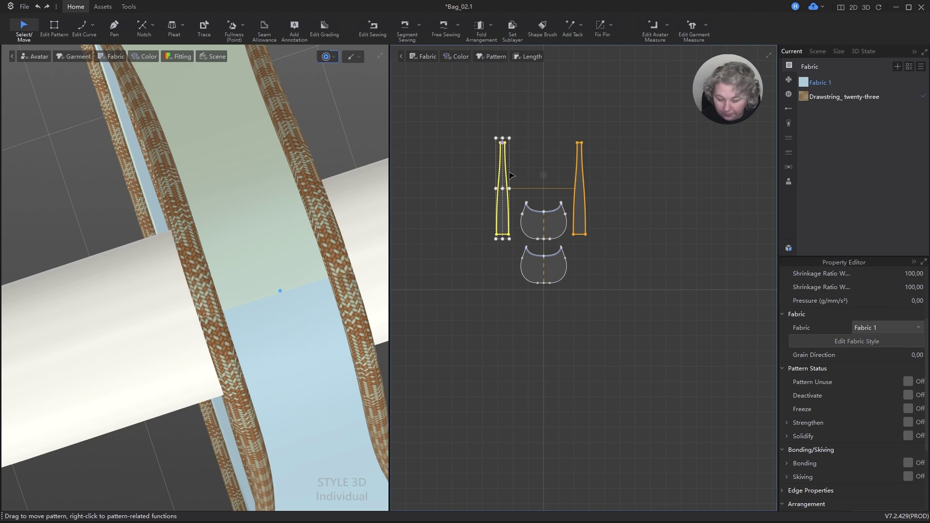
- Set the Fold Strength of the seam joining the two strap ends to 50 and stop the simulation
key("b")
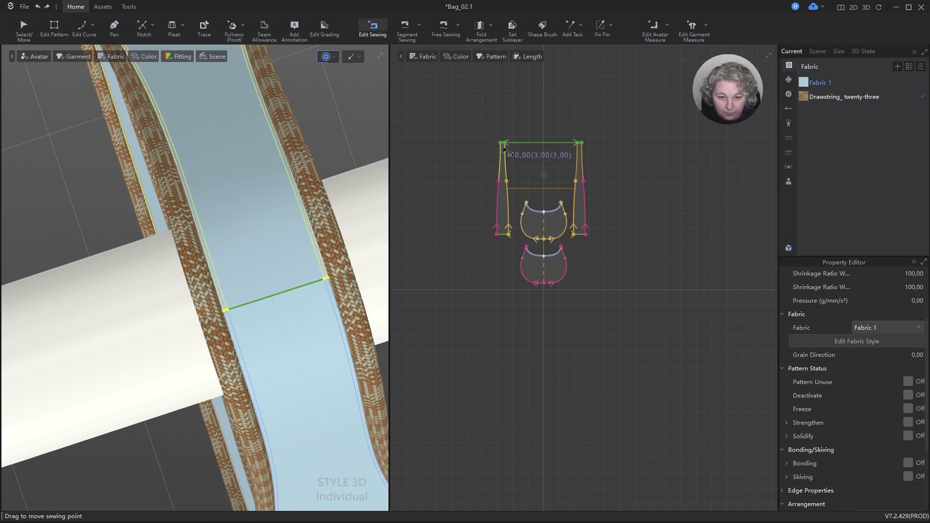
left_click(580, 145)
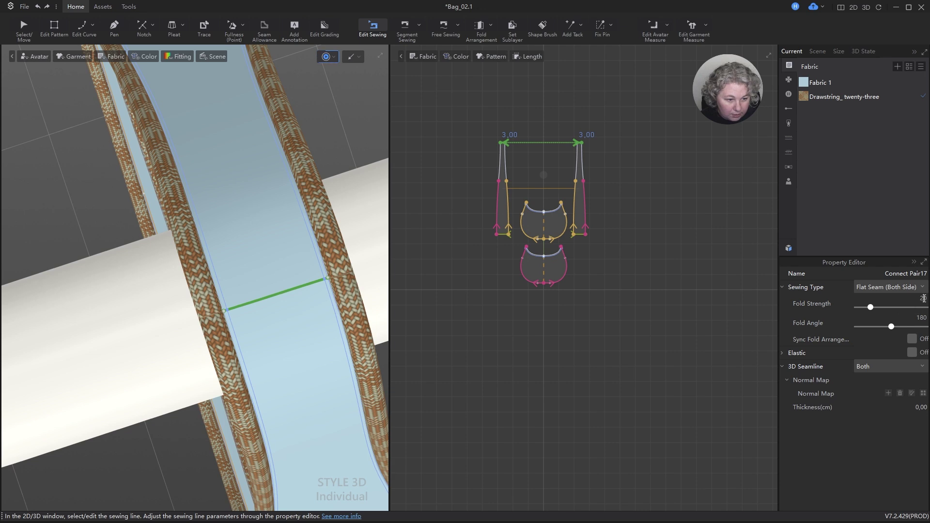
key("Return")
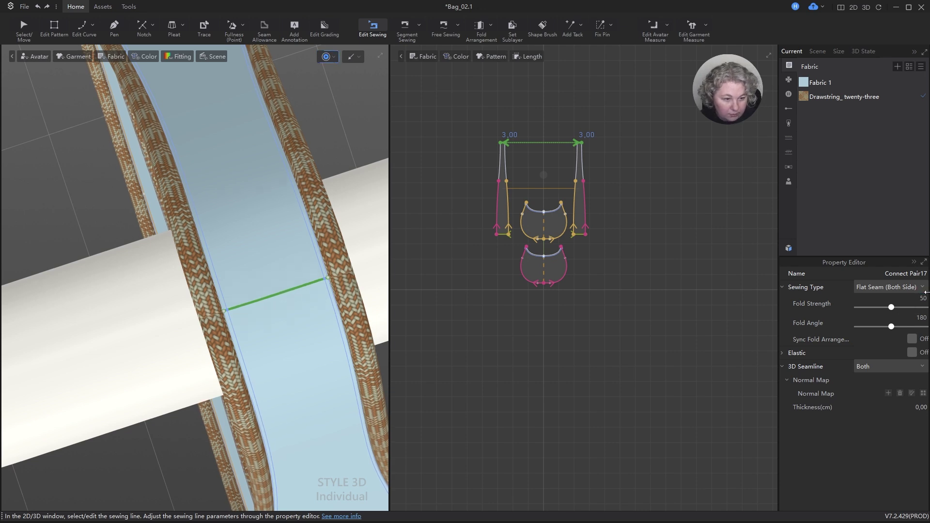
key("space")
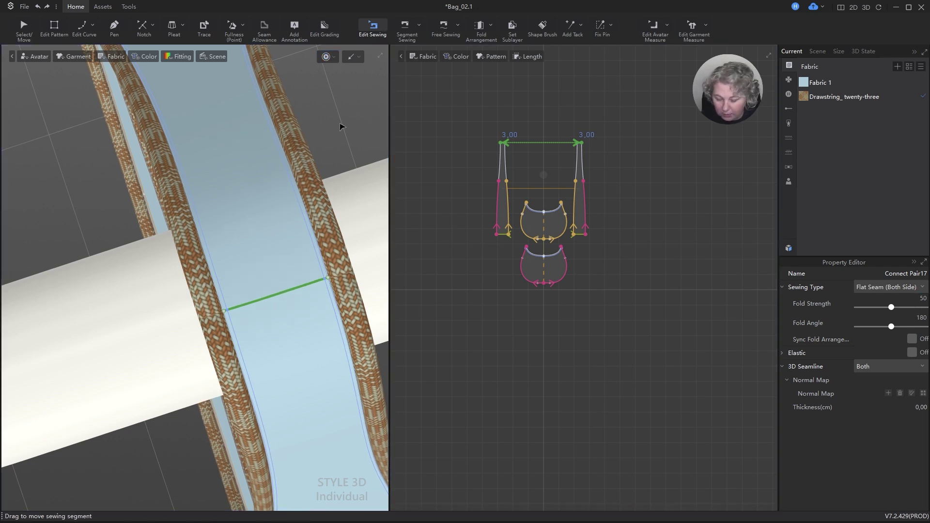
left_click(343, 126)
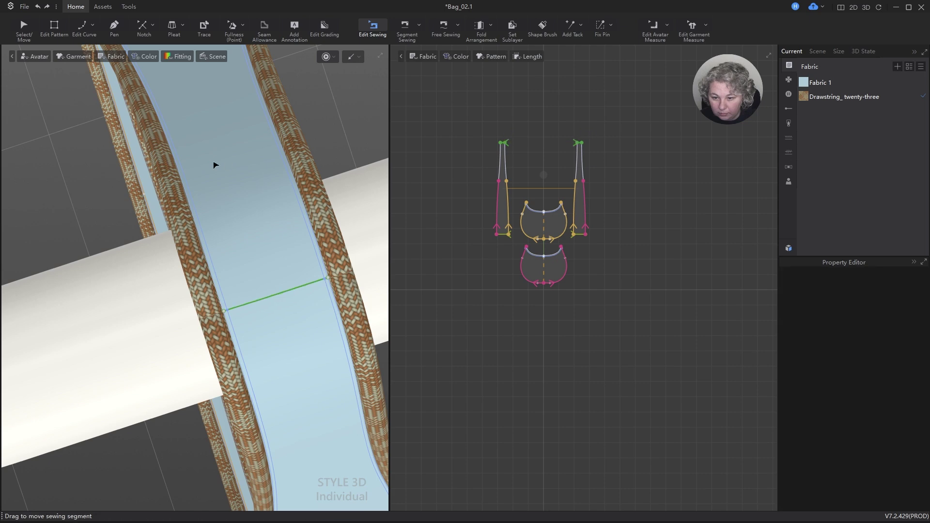
- Run the simulation again and adjust both strap panels where they lie over the bar
scroll(215, 167, "down", 4)
right_click_drag(246, 253, 318, 238)
key("q")
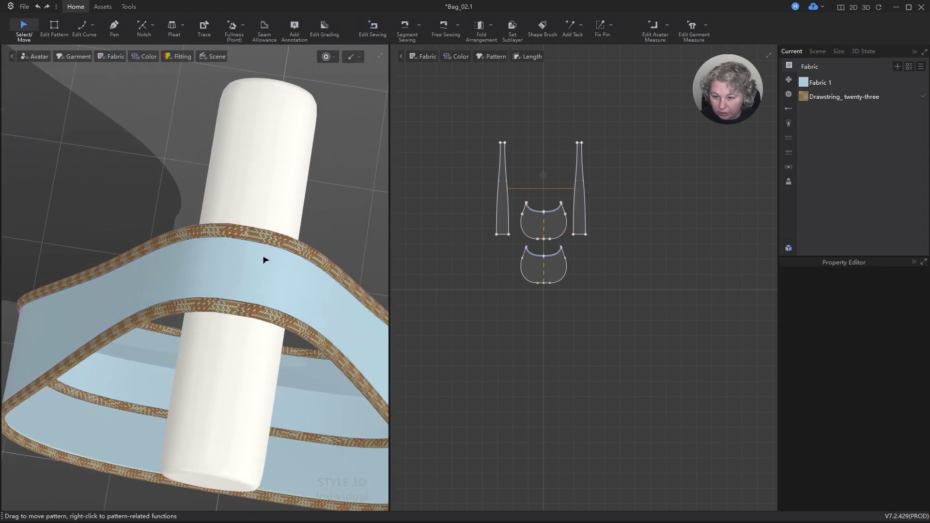
scroll(267, 264, "up", 3)
key("space")
left_click(279, 260)
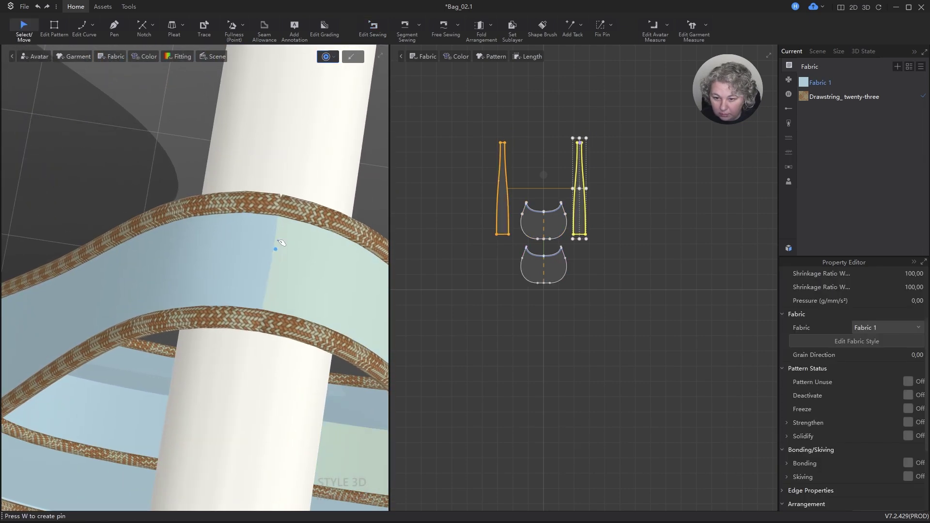
left_click(246, 247, "shift")
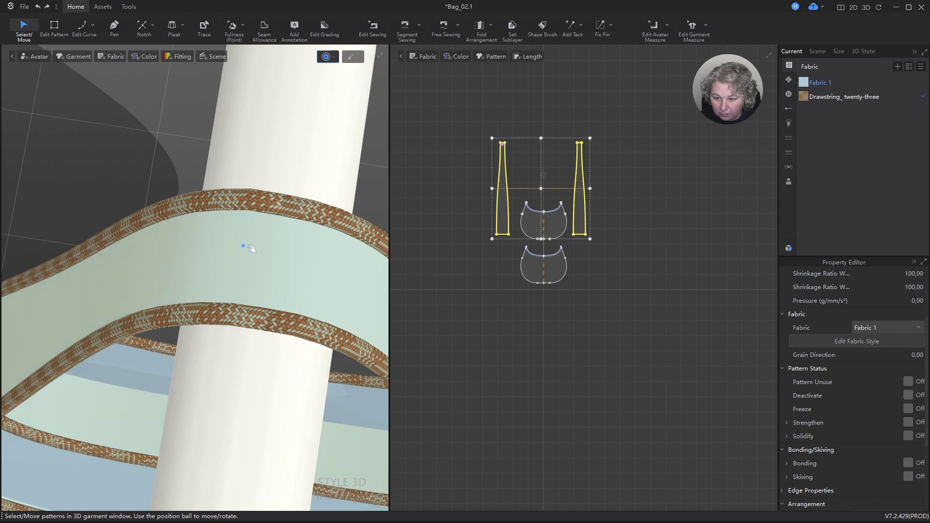
right_click_drag(278, 272, 184, 218)
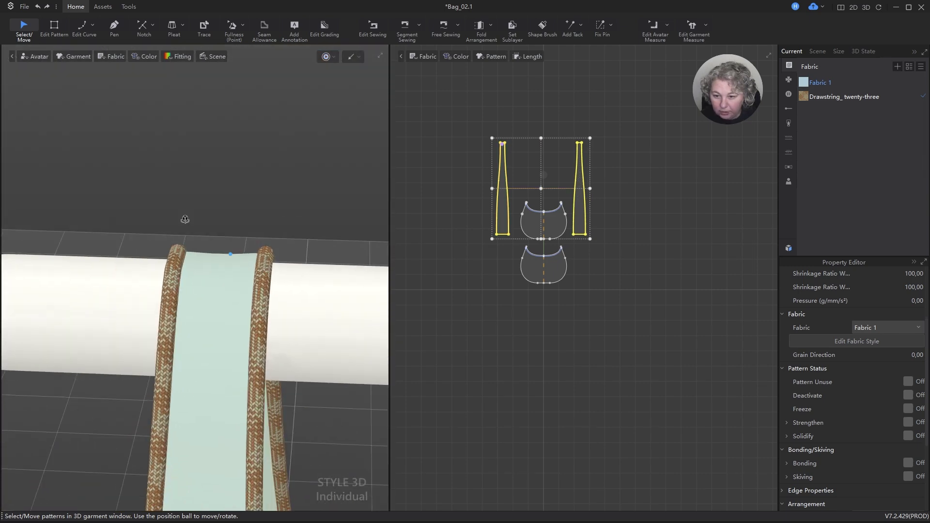
left_click(227, 211)
- Inspect how the strap, opening and front of the simulated bag hang from the bar
scroll(239, 202, "down", 5)
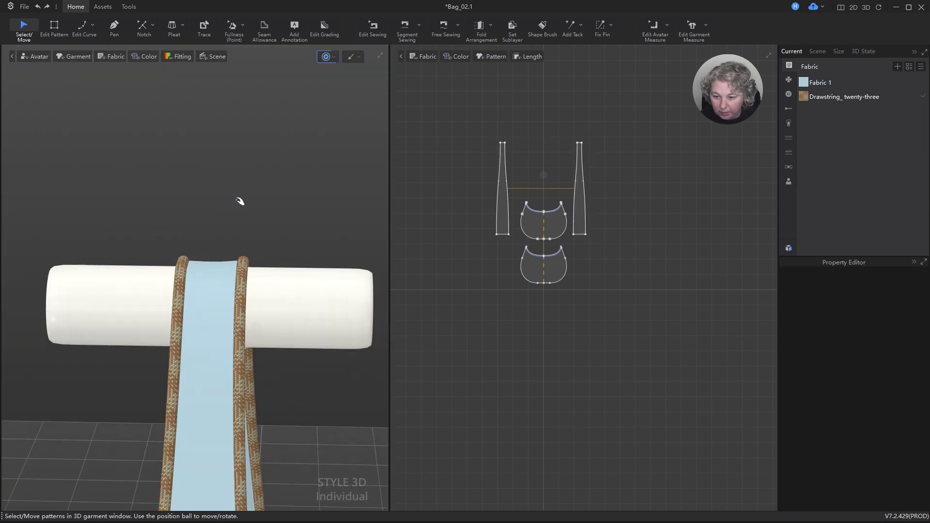
middle_click_drag(280, 230, 242, 116)
right_click_drag(233, 197, 316, 187)
scroll(531, 190, "up", 3)
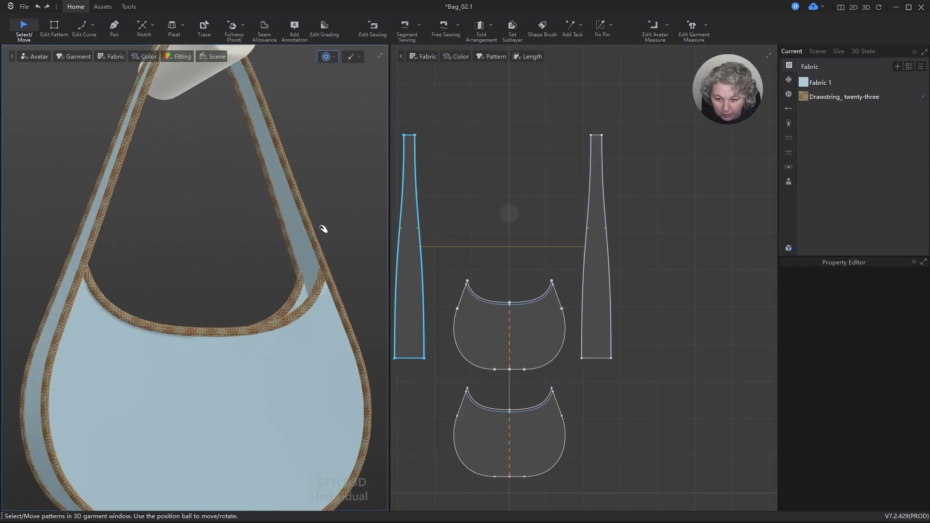
scroll(618, 196, "down", 2)
right_click_drag(297, 275, 342, 301)
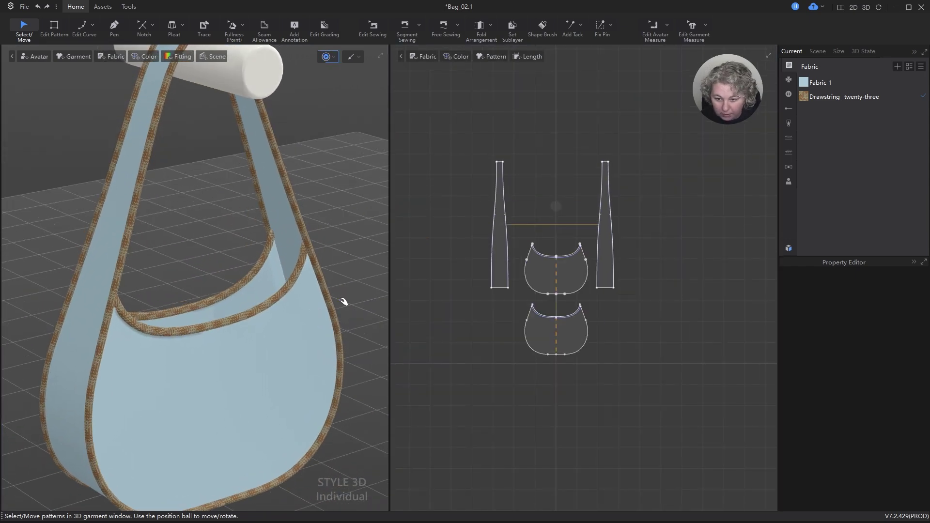
- Review the simulation, fabric and mesh properties of all pattern pieces together
left_click_drag(465, 127, 725, 333)
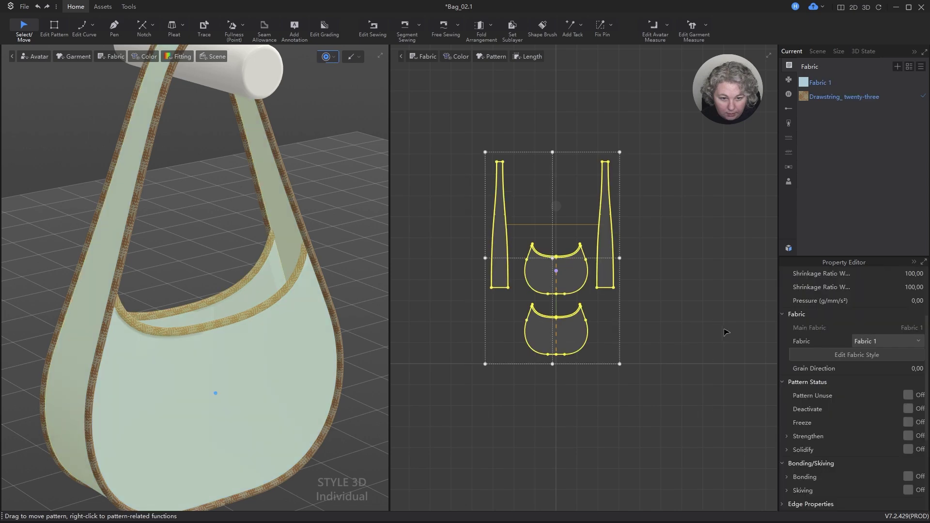
key("z")
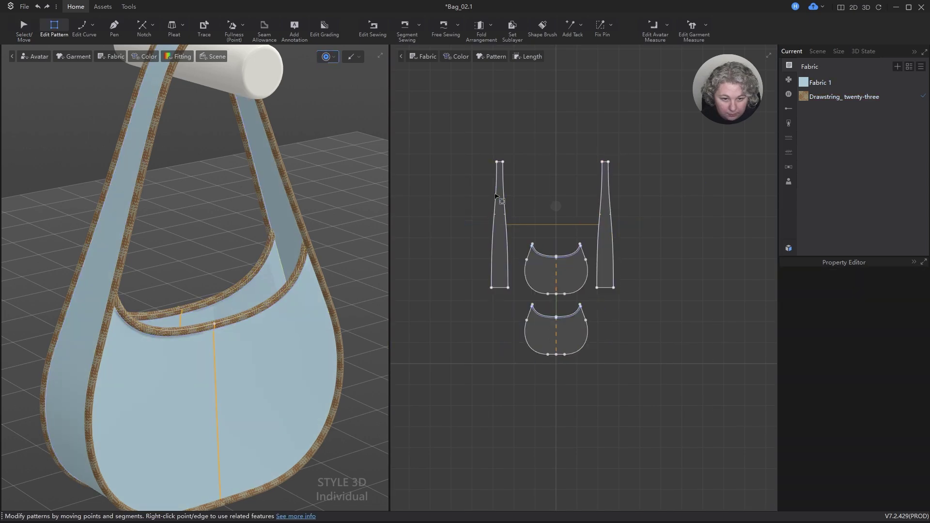
key("ctrl+a")
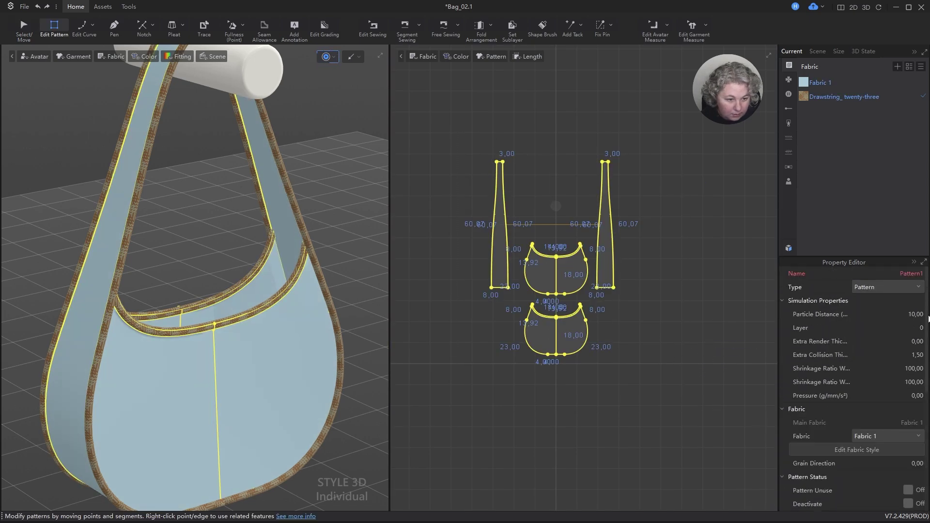
scroll(854, 298, "down", 2)
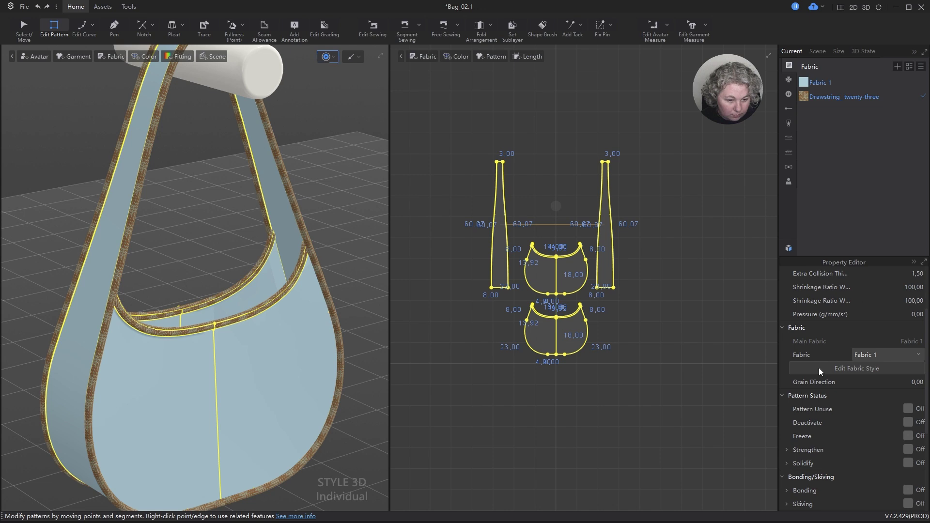
scroll(800, 408, "down", 4)
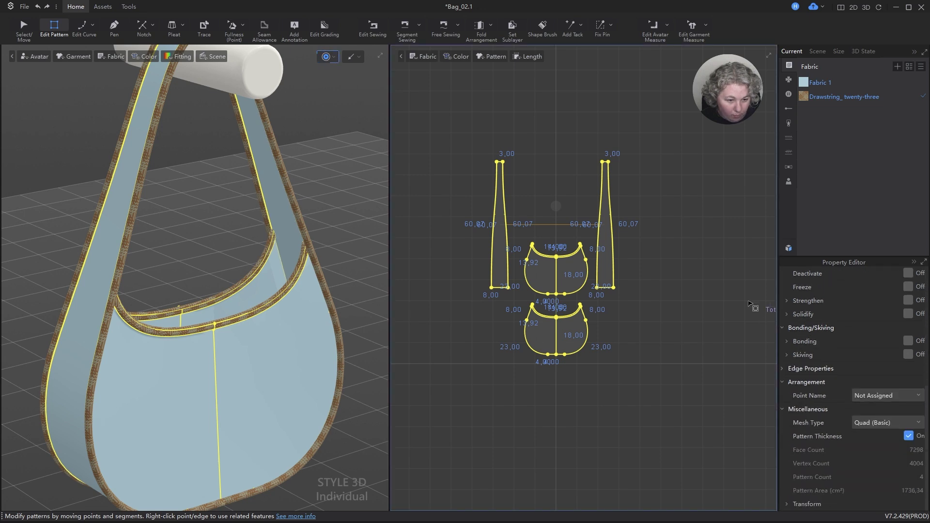
left_click(654, 121)
- Check the line lengths of the strap panel's short end edge and long side edge, and look through the end edge's editing options
scroll(644, 169, "up", 5)
scroll(644, 169, "up", 3)
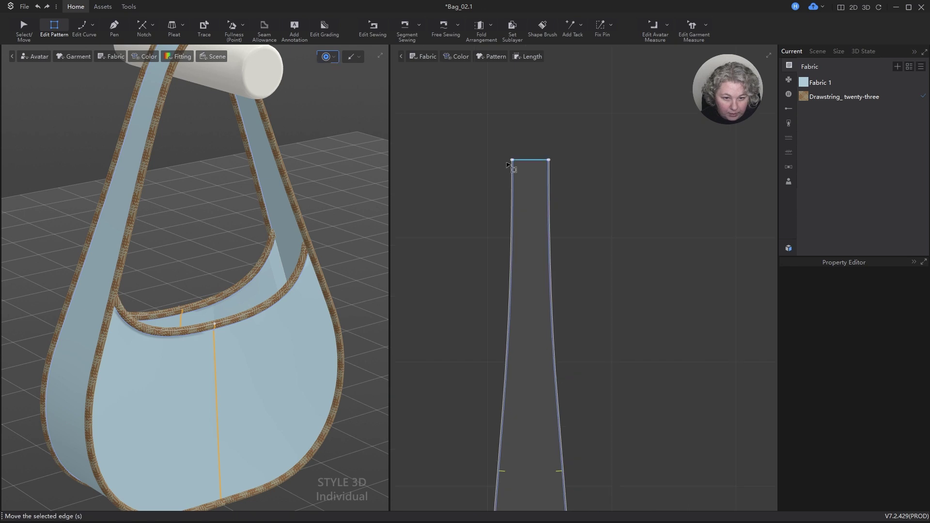
left_click(529, 159)
scroll(515, 170, "up", 5)
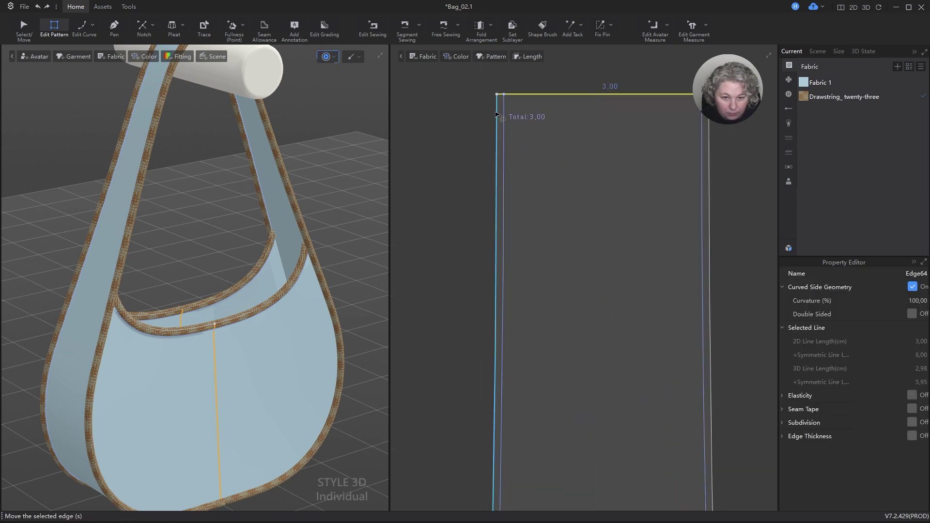
left_click(496, 114)
left_click(544, 58)
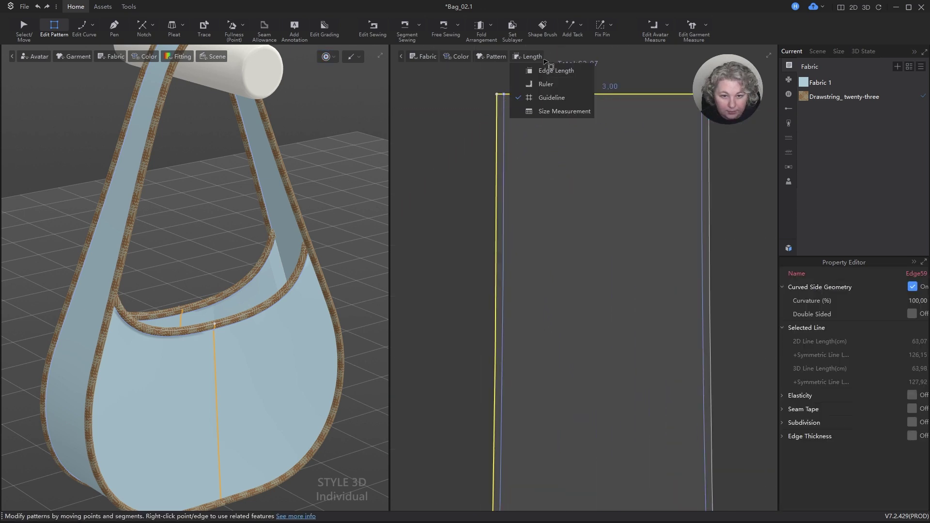
left_click(609, 61)
right_click(594, 94)
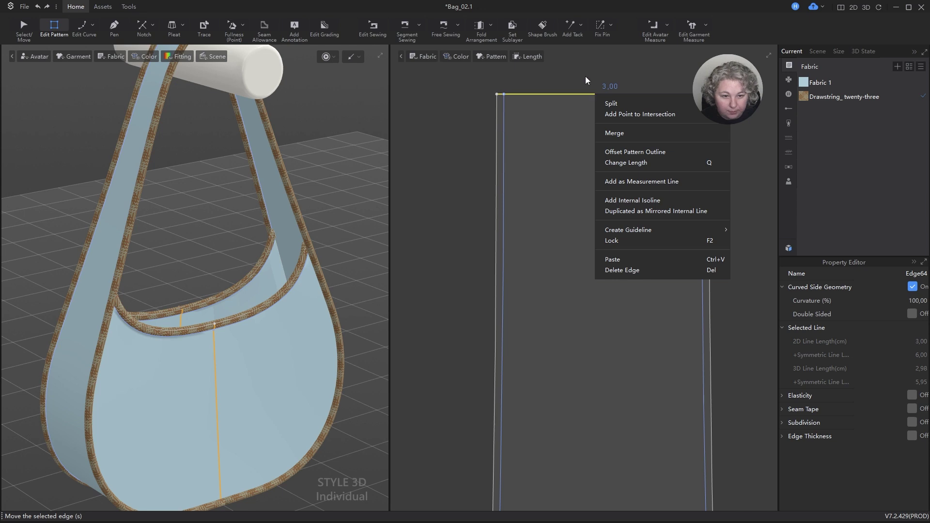
left_click(585, 76)
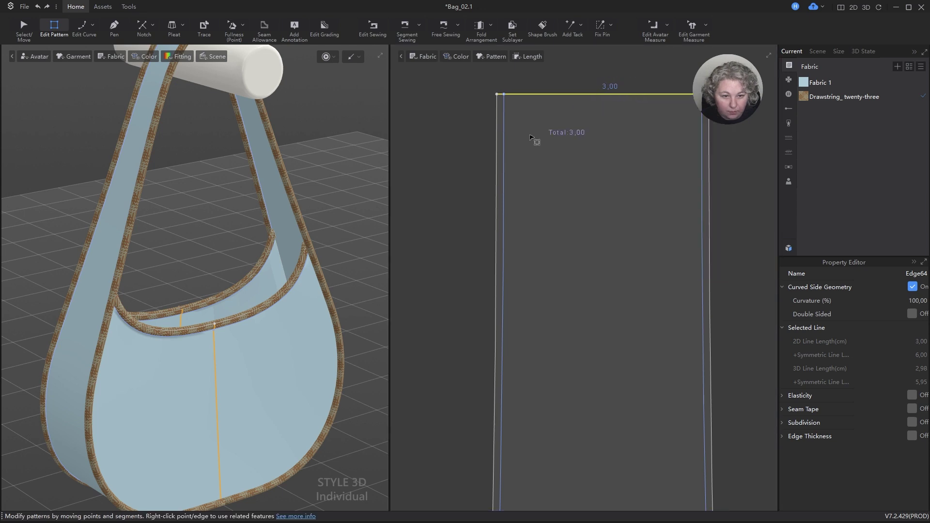
- Look through the editing options of the pattern workspace and of the strap panel's short end edge
left_click(457, 164)
right_click(458, 163)
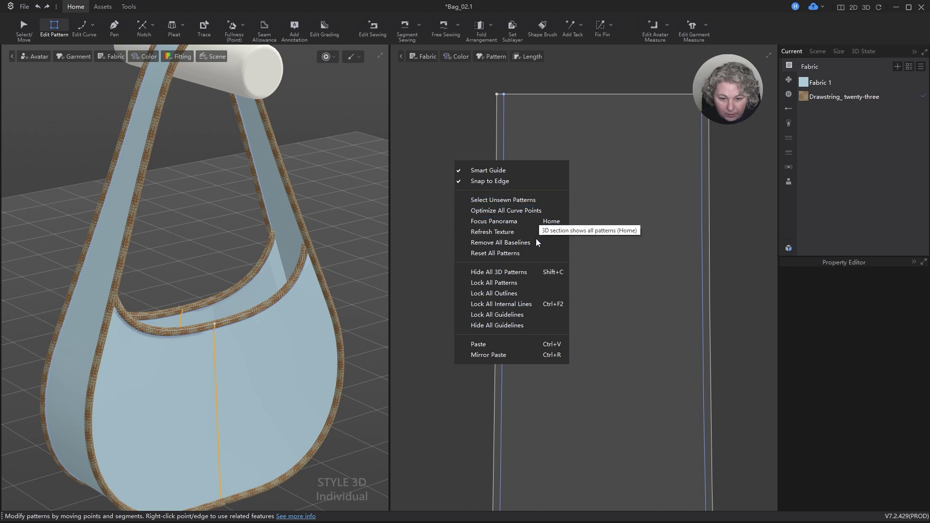
left_click(465, 141)
right_click(527, 96)
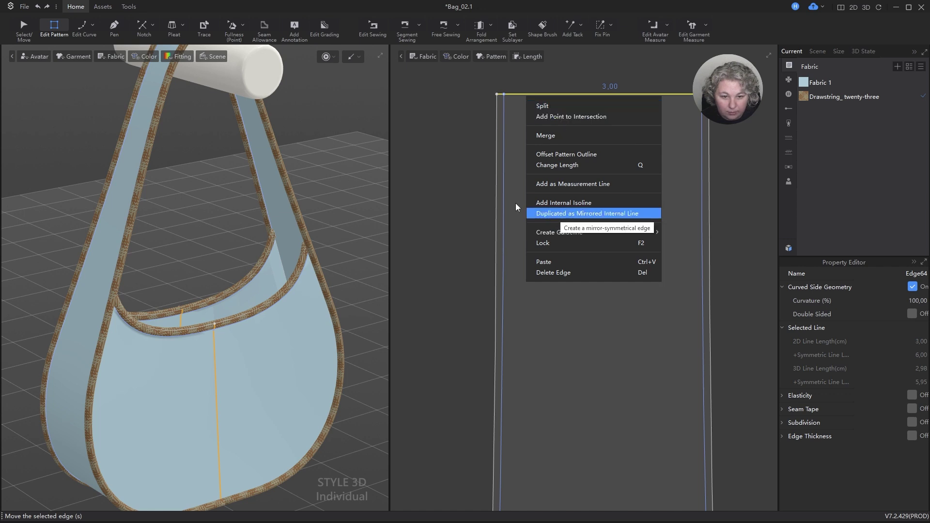
left_click(473, 169)
left_click(458, 155)
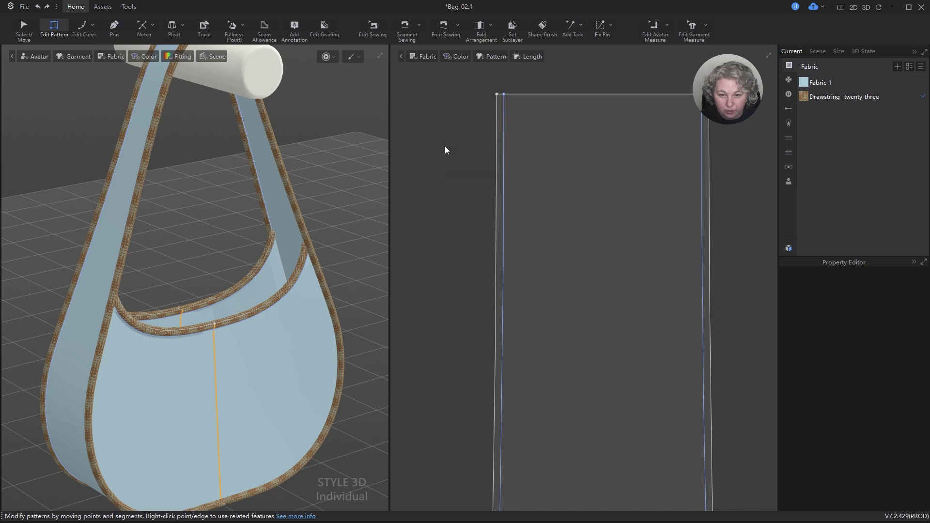
right_click(446, 149)
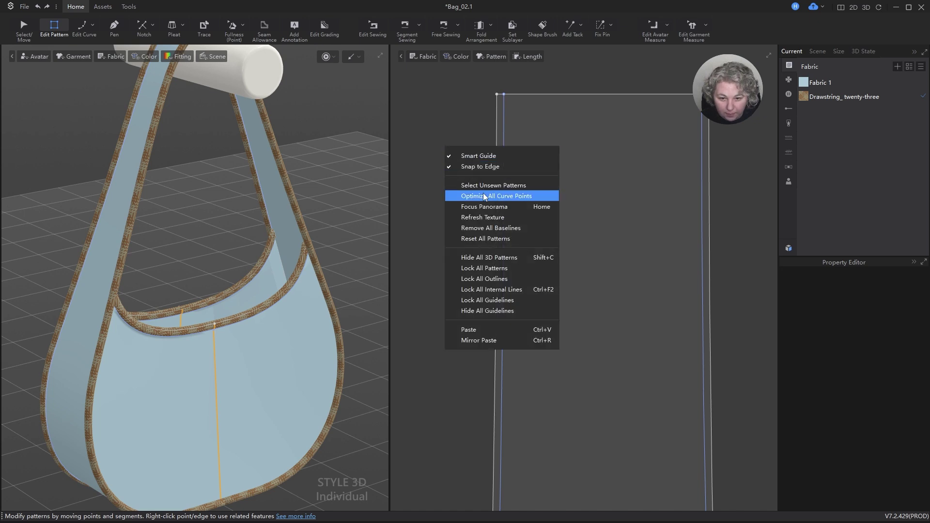
left_click(512, 290)
- Select all four pattern pieces together and examine their simulation, fabric and pattern status properties
scroll(571, 172, "down", 15)
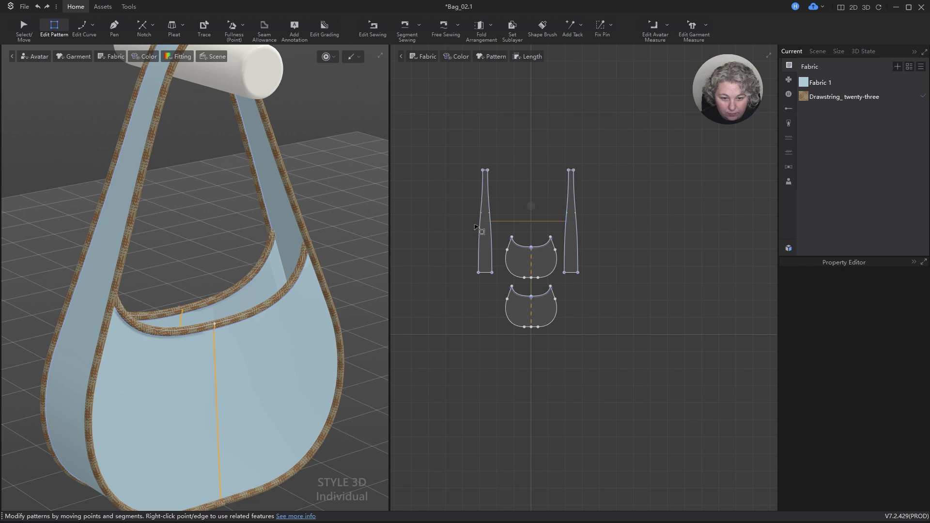
scroll(475, 227, "up", 5)
left_click_drag(450, 101, 707, 443)
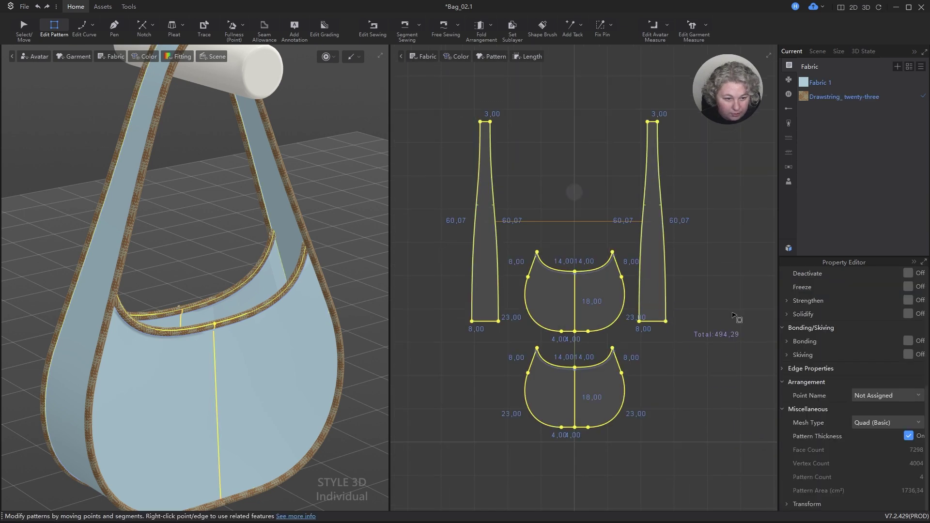
scroll(829, 334, "up", 4)
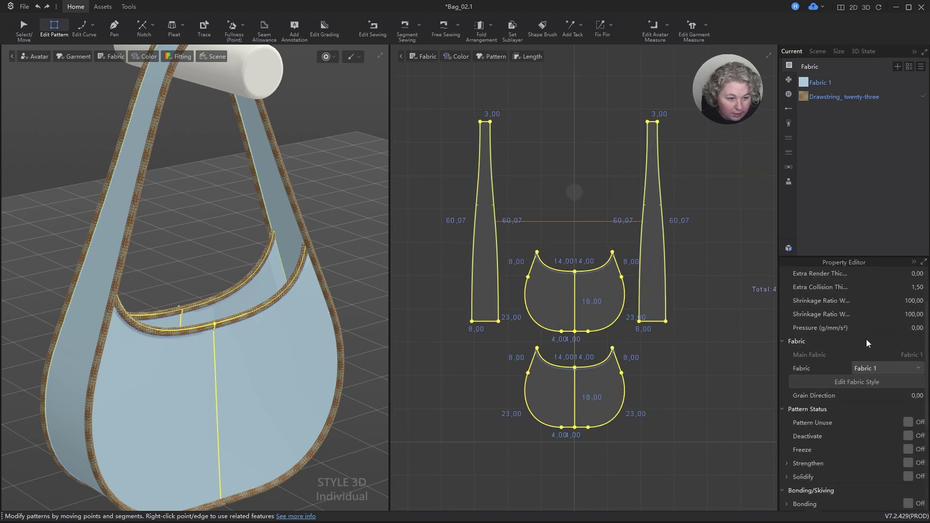
scroll(866, 343, "up", 3)
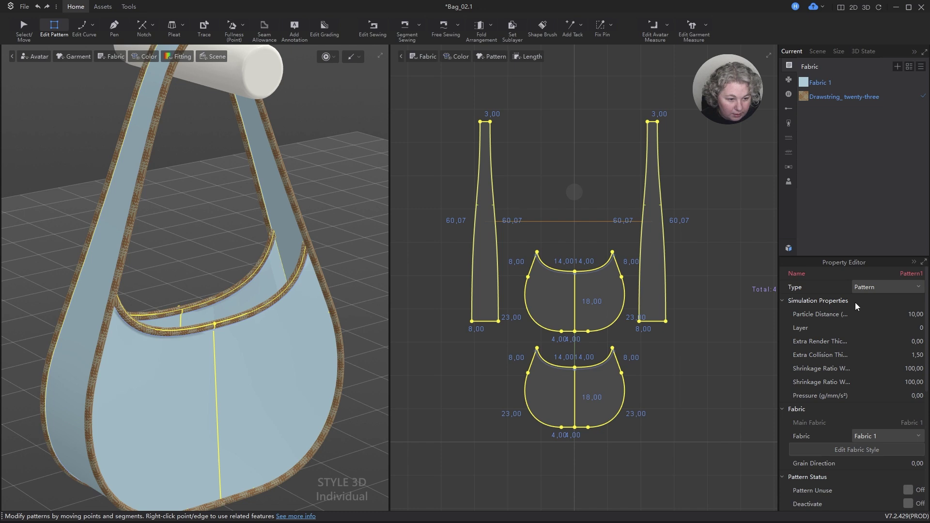
scroll(856, 310, "down", 4)
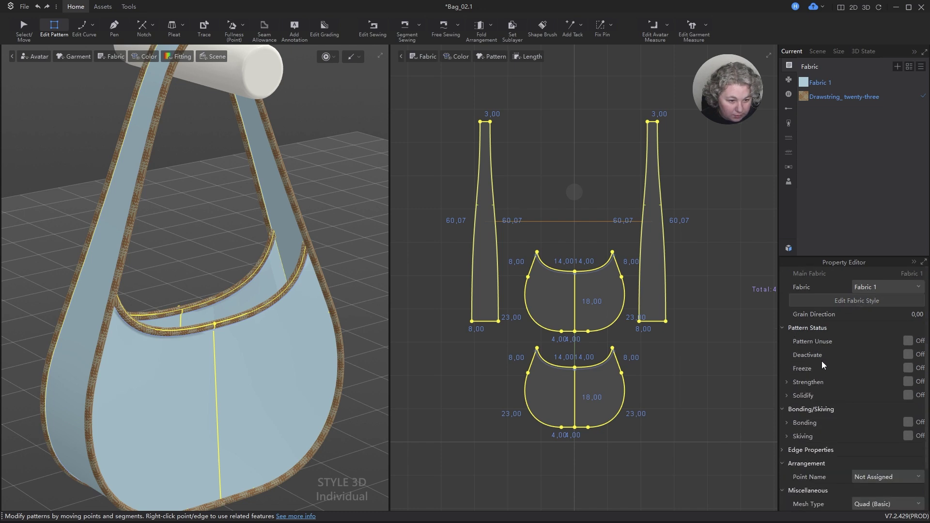
scroll(825, 361, "up", 4)
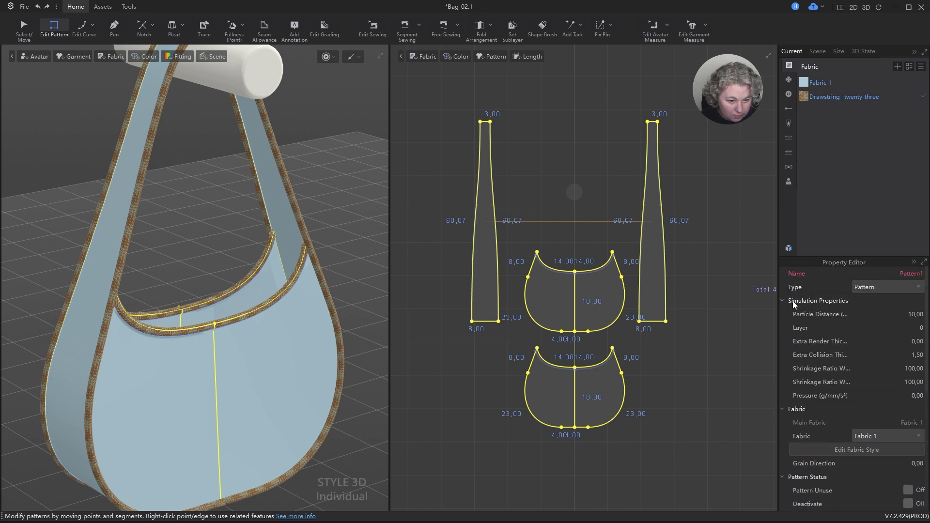
- Exclude the body panel's vertical centre line from the selection and recheck the remaining pattern properties for an edge setting
scroll(614, 270, "up", 5)
scroll(543, 253, "down", 2)
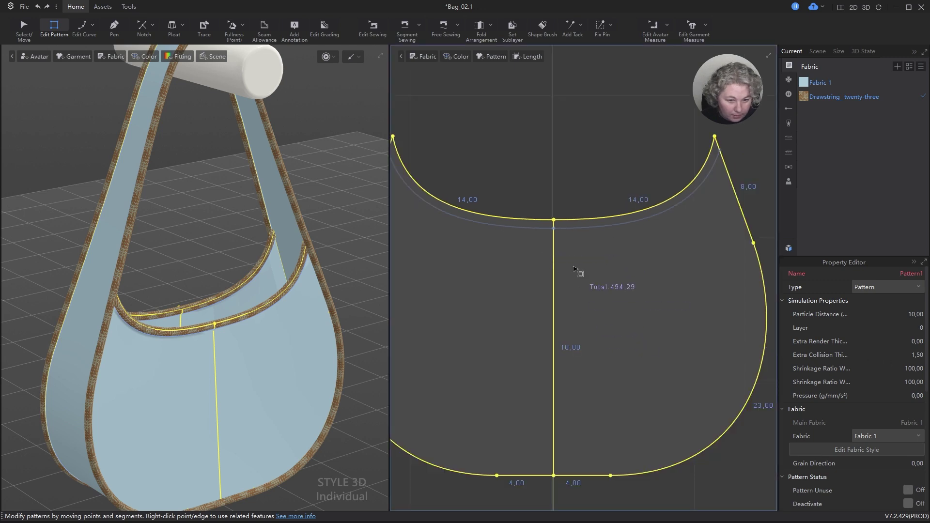
left_click(554, 253)
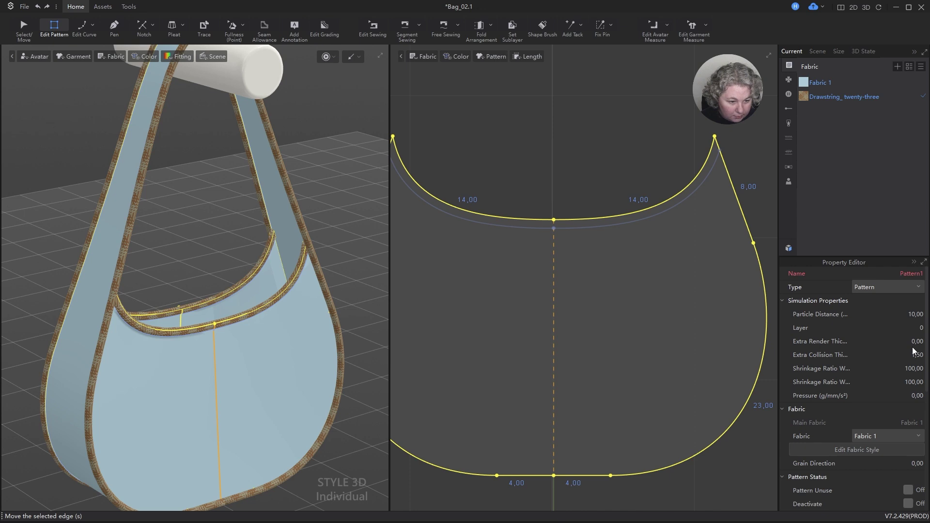
scroll(913, 351, "down", 4)
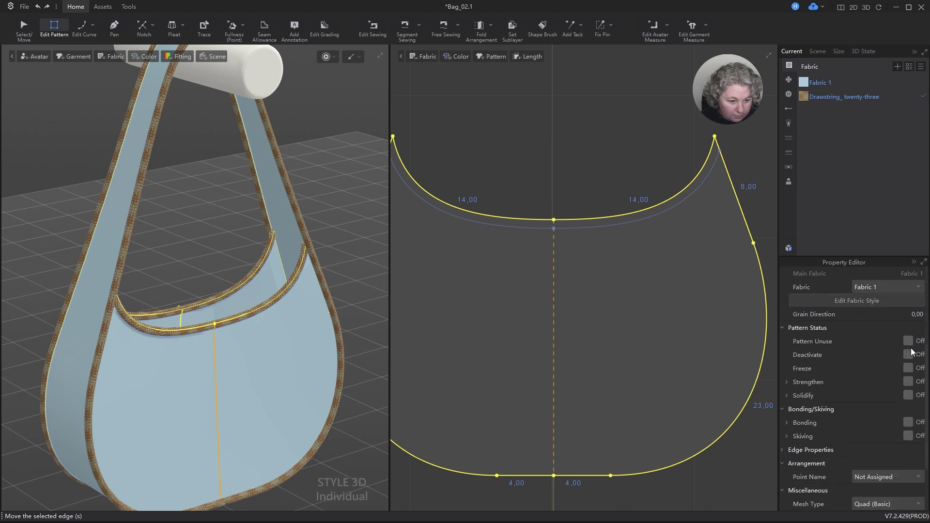
scroll(551, 309, "down", 6)
scroll(551, 308, "up", 4)
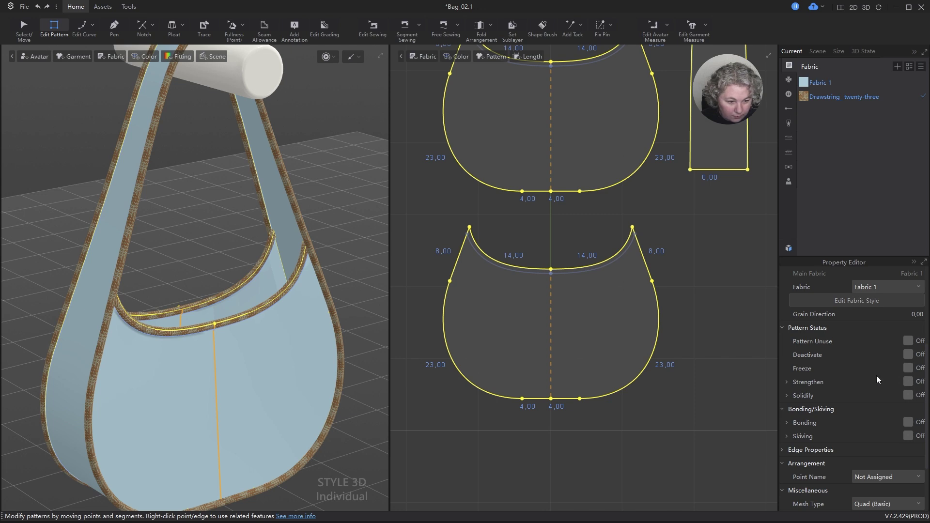
scroll(875, 376, "down", 2)
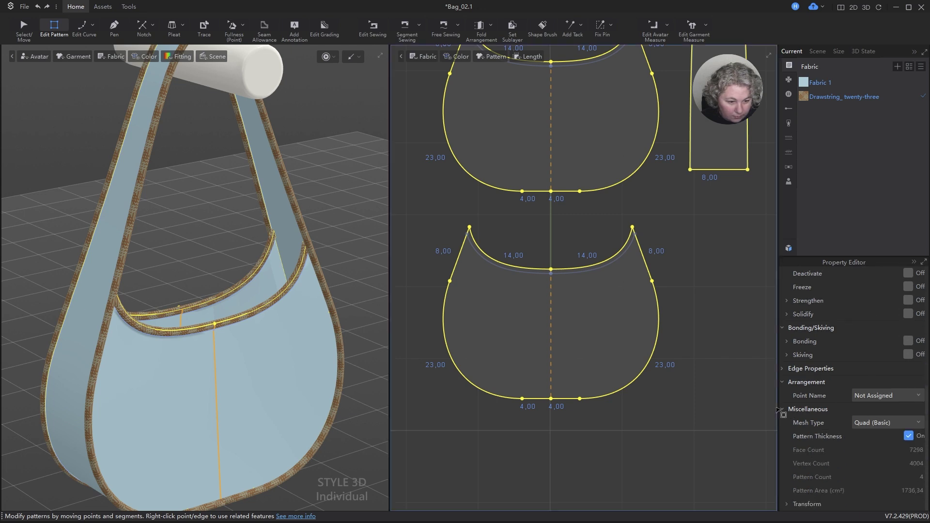
scroll(785, 410, "up", 3)
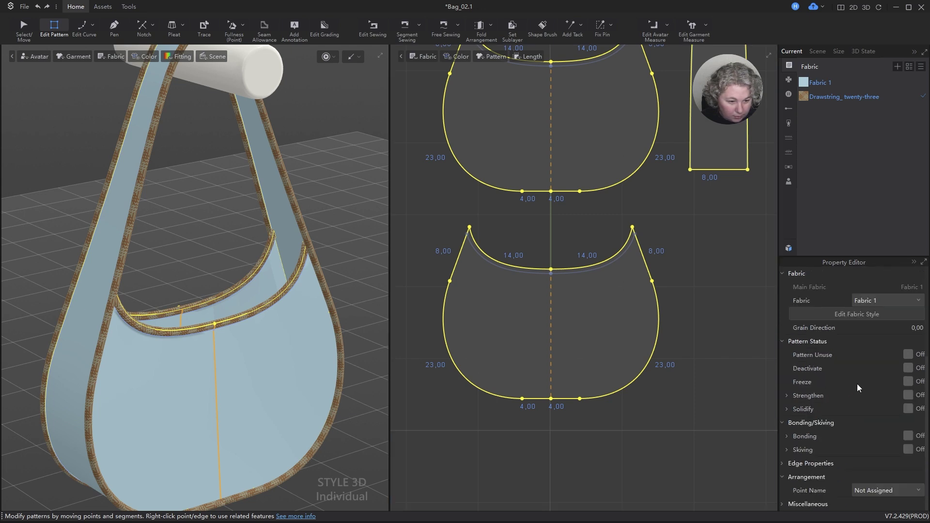
scroll(855, 382, "up", 3)
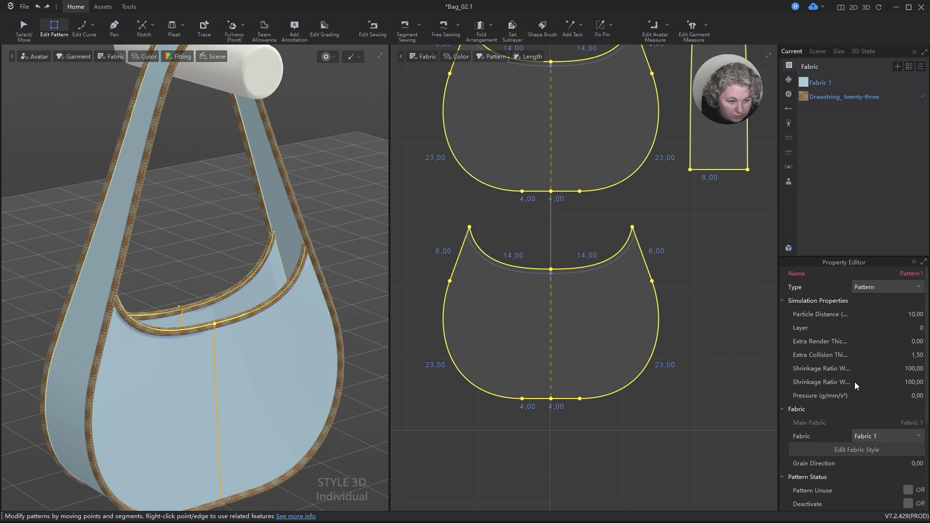
- Turn off Curved Side Geometry for the body panel's opening, upper side, side curve and bottom edges, including the symmetric ones
left_click(703, 353)
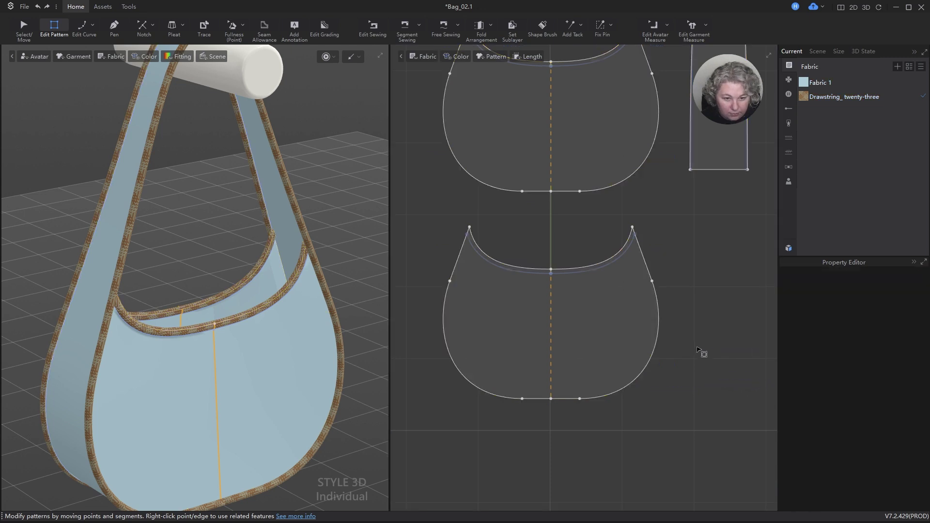
left_click(638, 246)
left_click(630, 245, "shift")
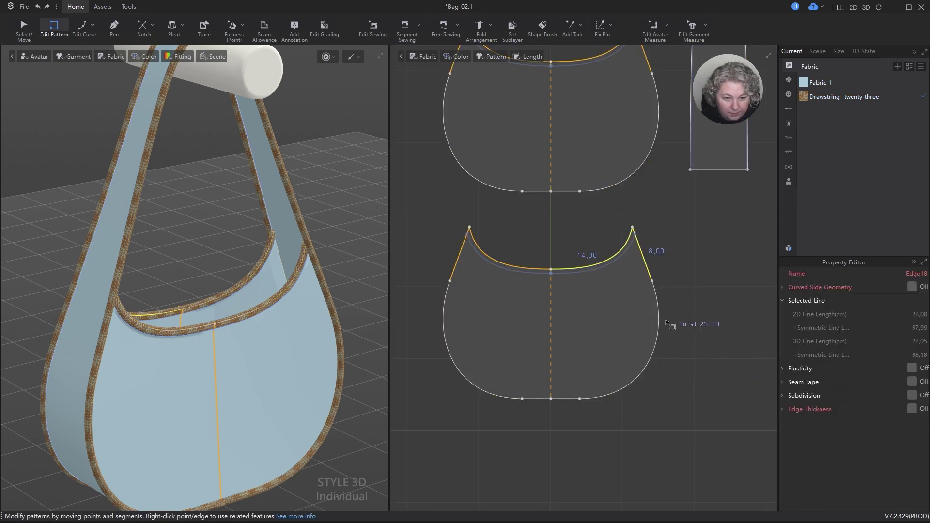
left_click(659, 320, "shift")
left_click(568, 399, "shift")
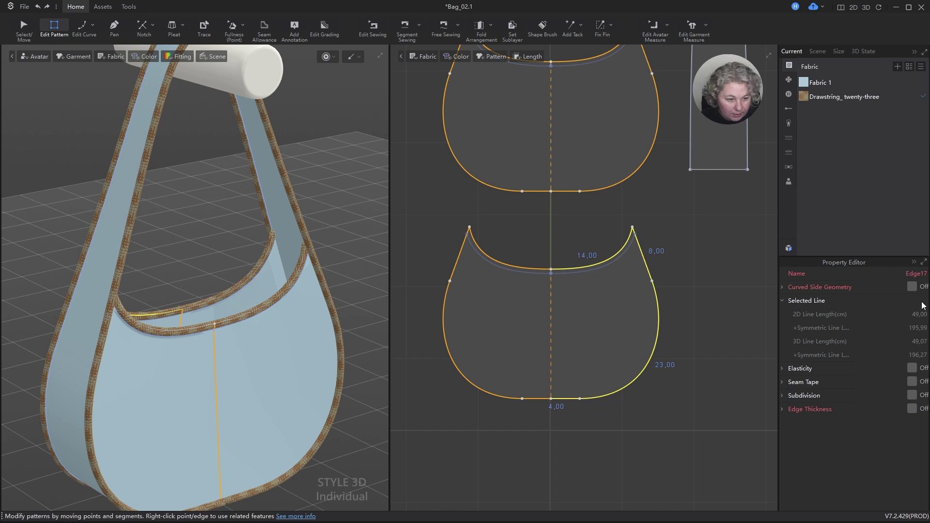
scroll(591, 372, "down", 5)
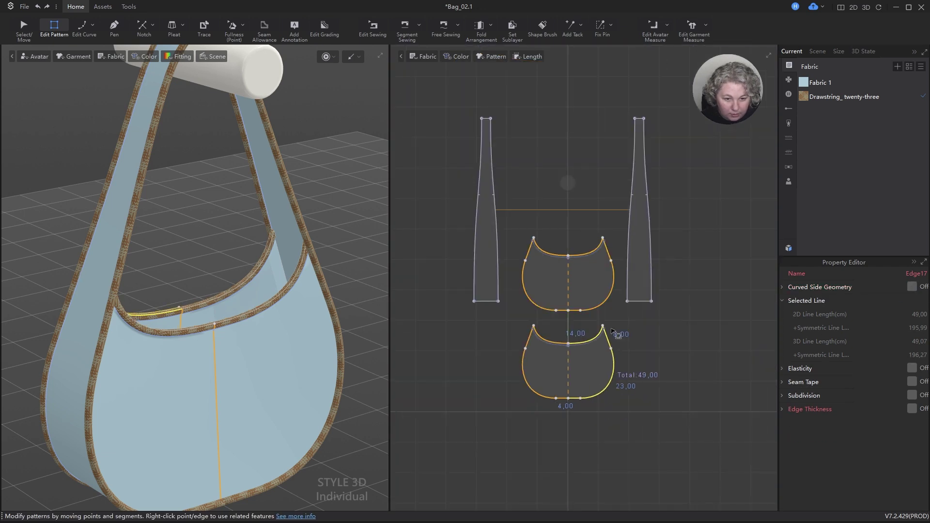
- Turn off Curved Side Geometry for all four edges of the strap panel and its symmetric counterpart
scroll(629, 339, "up", 3)
scroll(655, 291, "up", 4)
left_click(659, 333)
left_click(634, 305, "shift")
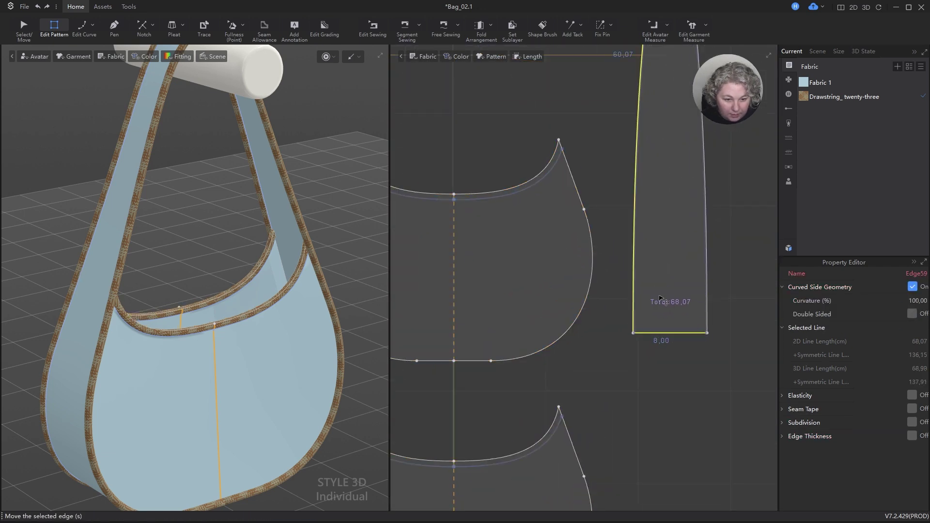
left_click(706, 291, "shift")
scroll(707, 291, "down", 4)
scroll(668, 227, "up", 5)
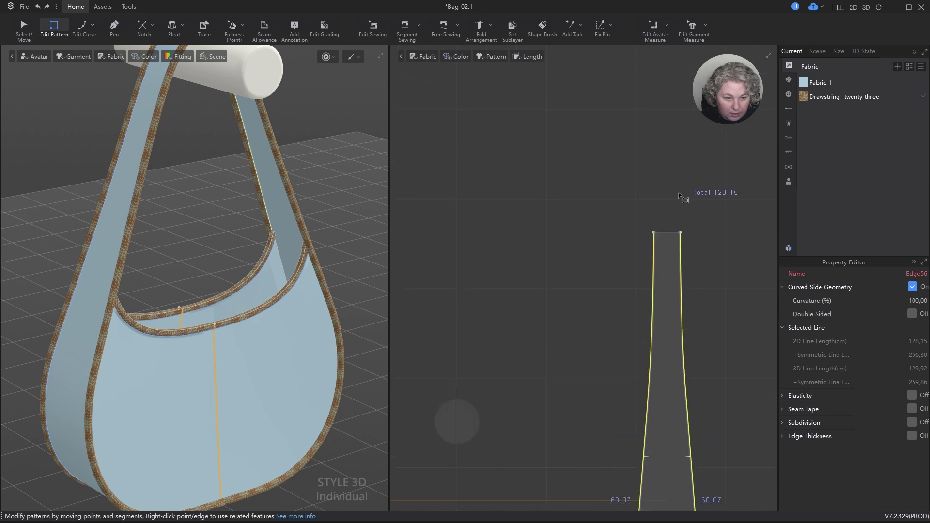
left_click(656, 247, "shift")
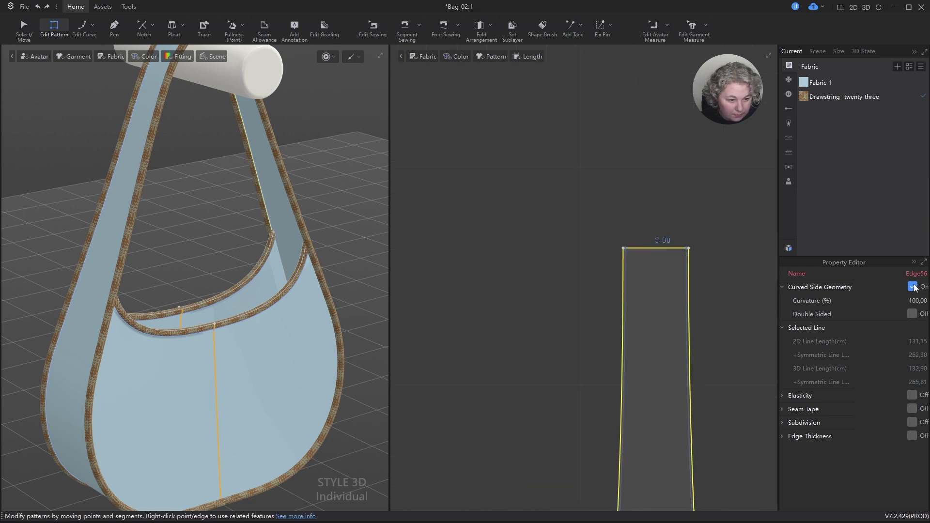
left_click(912, 287)
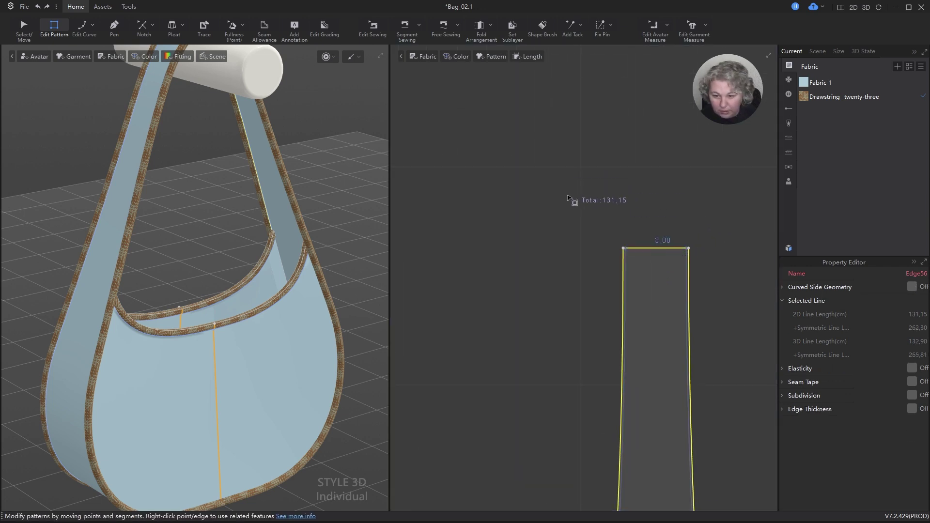
- Set the particle distance of all pattern pieces to 5 and simulate the bag on the bar
scroll(581, 196, "down", 8)
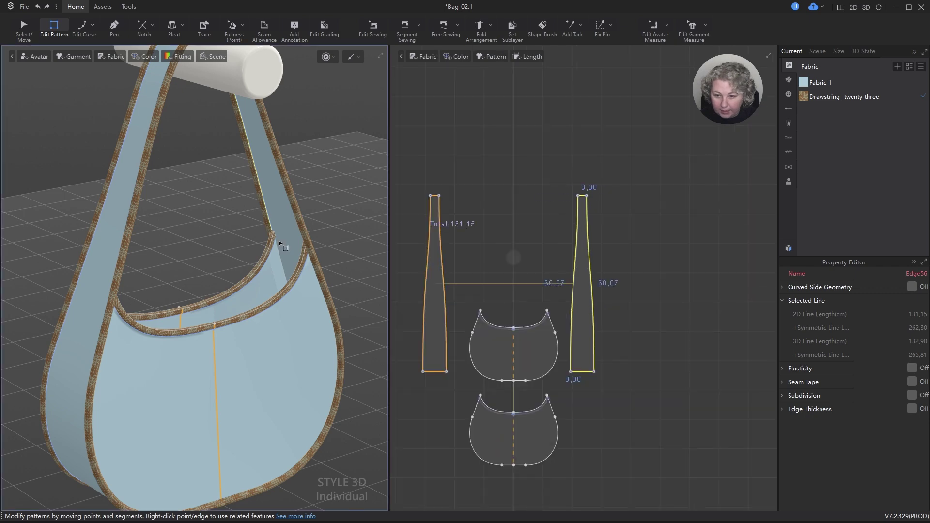
scroll(309, 203, "down", 2)
left_click(308, 203)
right_click_drag(171, 194, 166, 245)
key("ctrl+a")
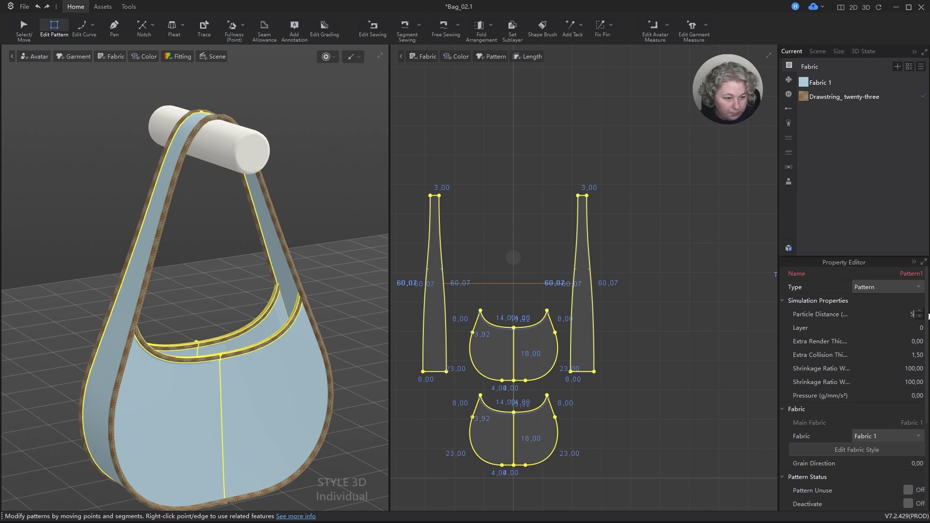
key("space")
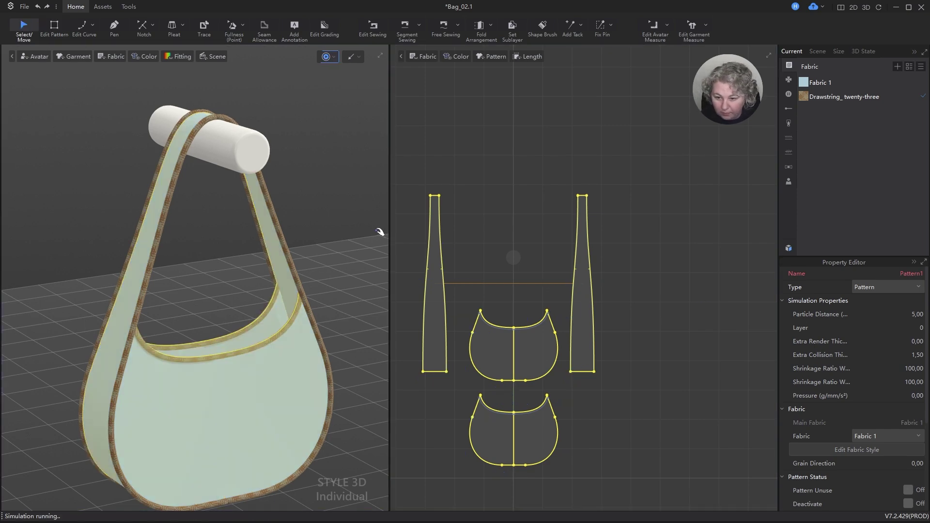
left_click(331, 213)
scroll(279, 209, "down", 4)
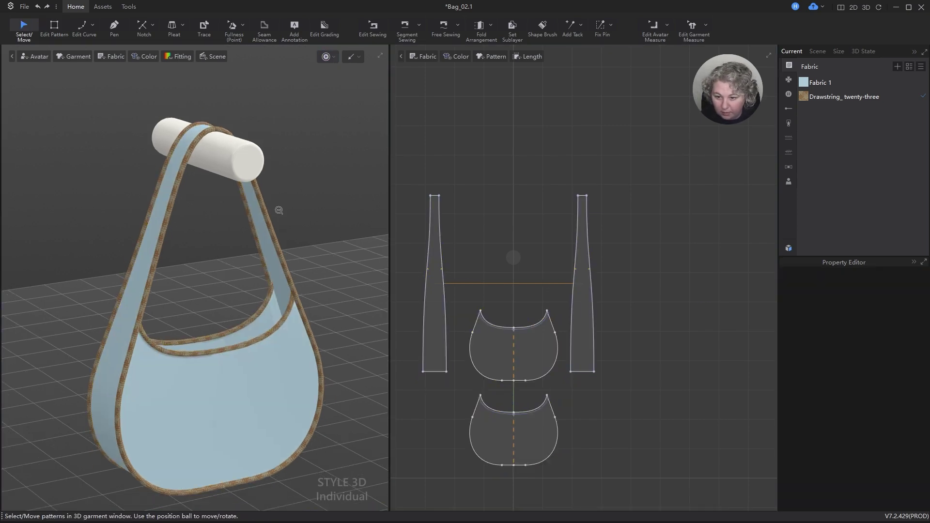
- Switch to Pinterest and examine the patchwork bag reference and the related bag pins
right_click_drag(301, 238, 321, 208)
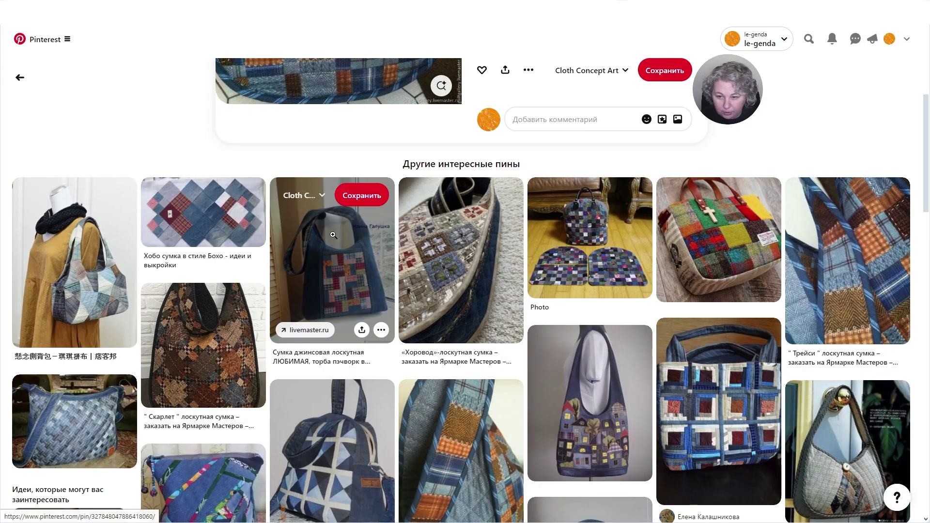
scroll(426, 286, "up", 3)
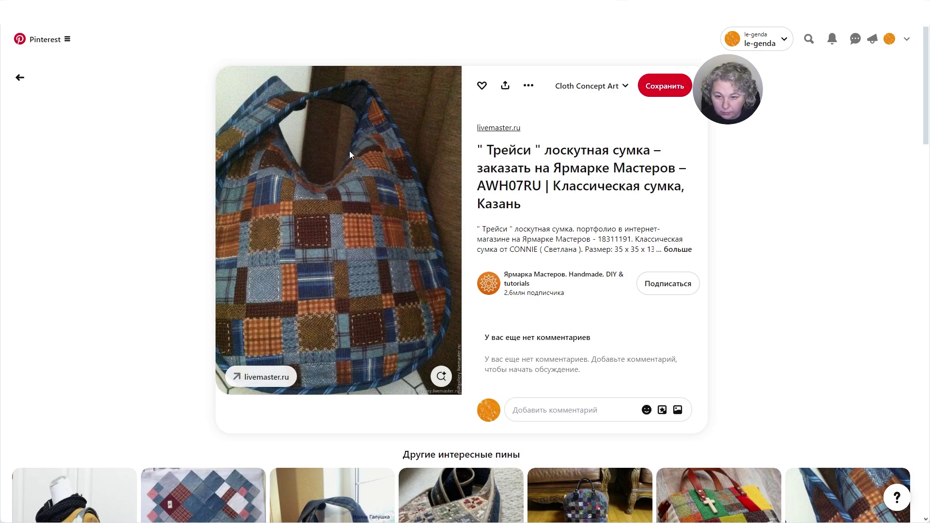
scroll(379, 125, "down", 5)
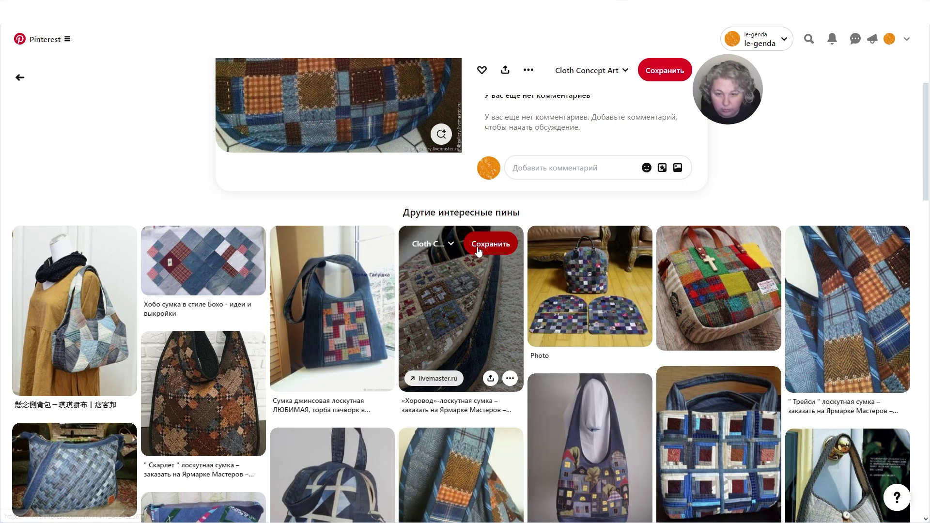
- Switch back to Style3D and inspect the braided trim around the bag's opening, strap joint and side panel
key("alt+Tab")
scroll(251, 206, "up", 8)
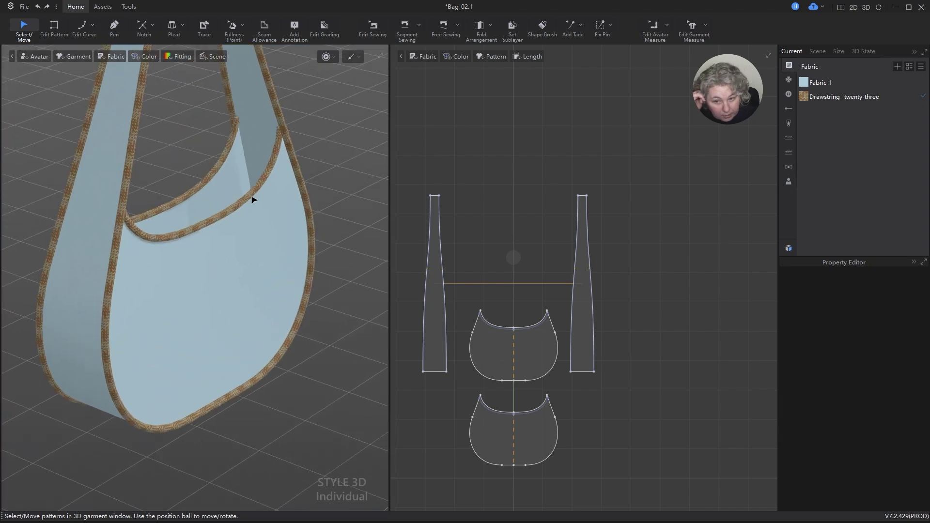
right_click_drag(314, 204, 293, 124)
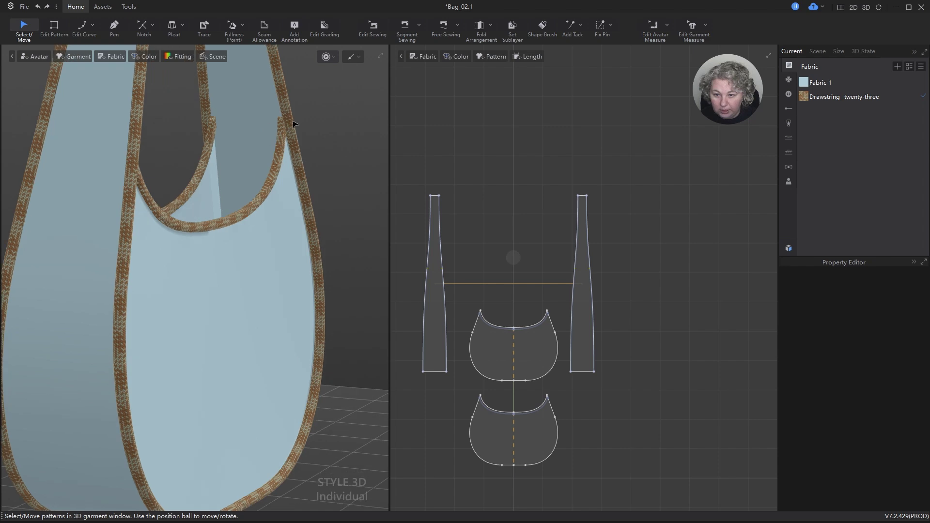
right_click_drag(284, 158, 254, 131)
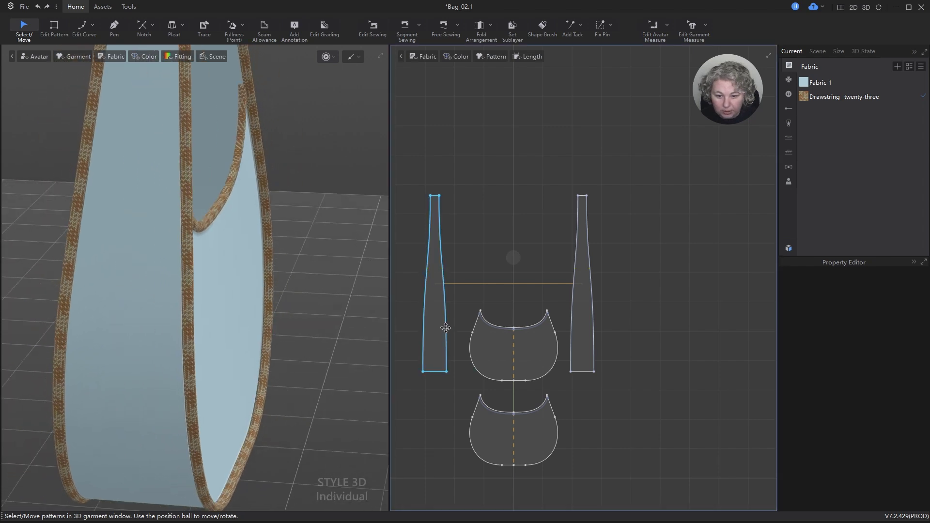
- Examine the braided trim where the bag opening meets the strap, viewing the joint from the side and front
right_click_drag(240, 166, 270, 276)
scroll(270, 277, "up", 5)
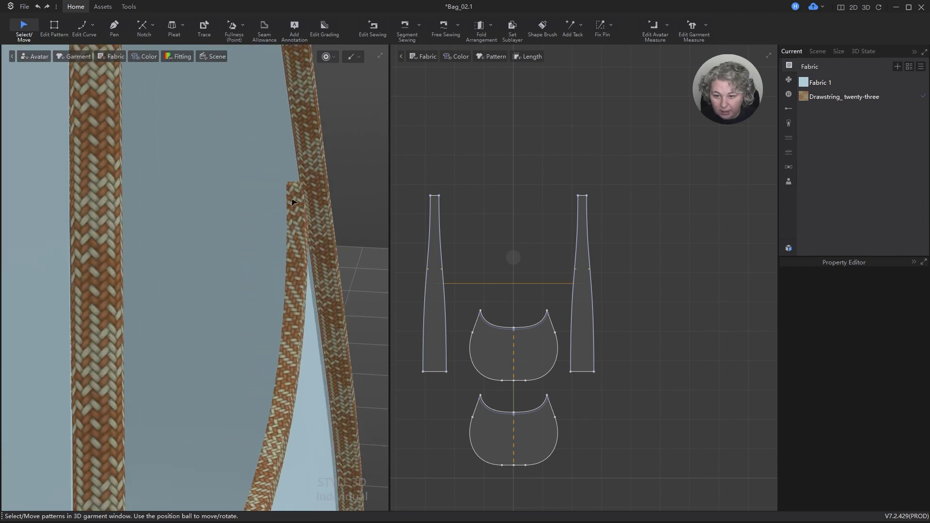
right_click_drag(317, 248, 246, 140)
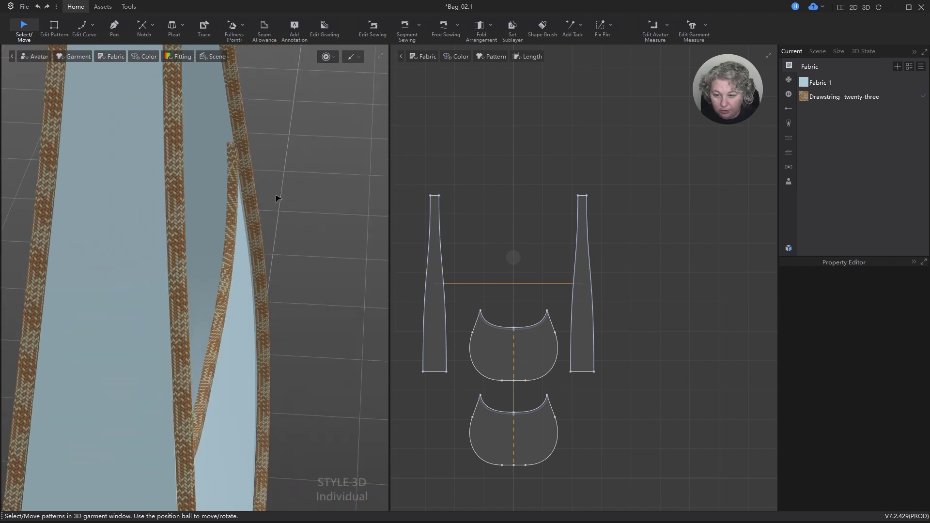
mouse_move(278, 199)
right_mouse_down()
mouse_move(270, 251)
mouse_move(199, 257)
mouse_move(258, 242)
mouse_move(249, 251)
mouse_move(364, 181)
mouse_move(353, 160)
mouse_move(315, 195)
mouse_move(367, 208)
mouse_move(263, 218)
mouse_move(205, 181)
mouse_move(125, 183)
mouse_move(127, 202)
mouse_move(267, 209)
right_mouse_up()
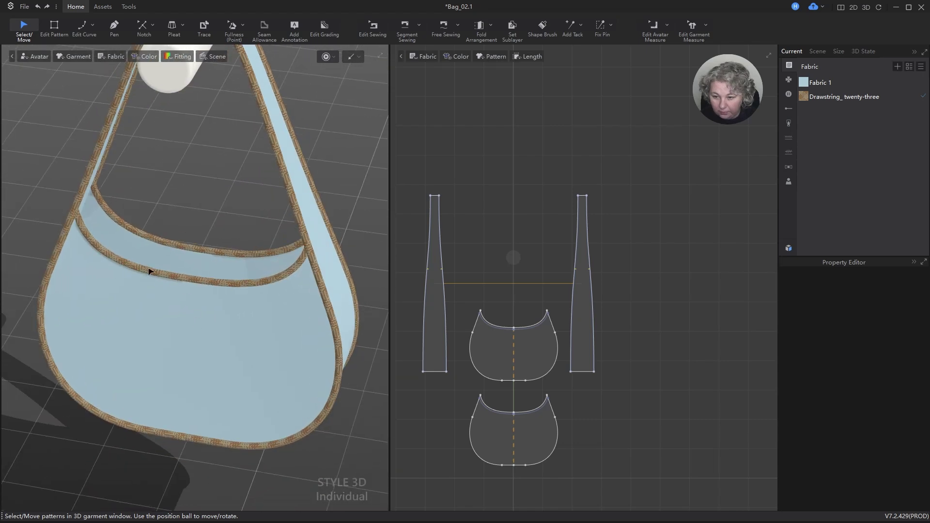
right_click_drag(113, 306, 249, 184)
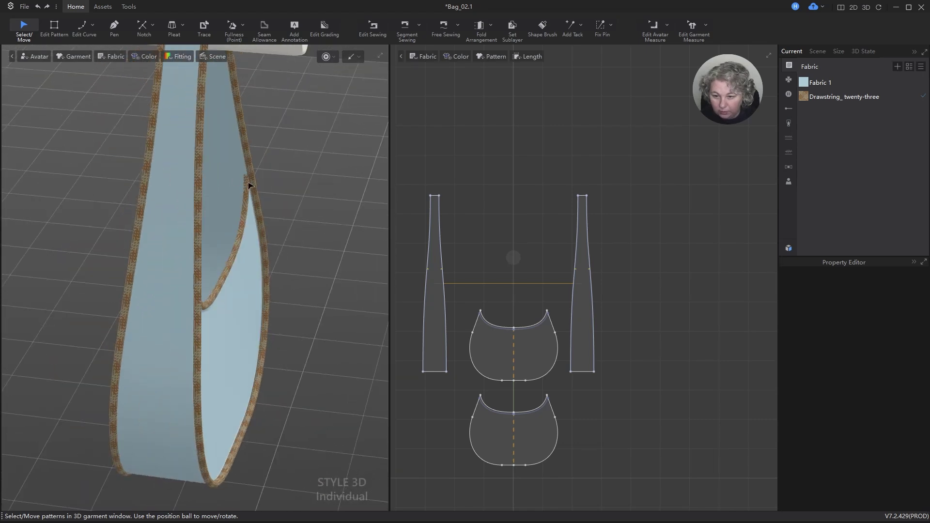
- Check the opening edge of the patchwork reference bag on Pinterest, and return to Style3D to inspect the trim along the bag opening
key("alt+Tab")
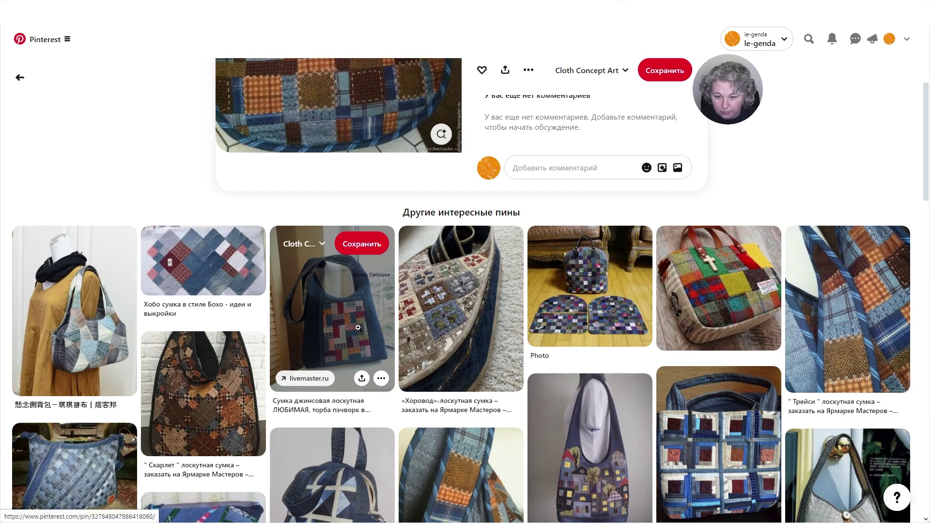
scroll(387, 145, "up", 5)
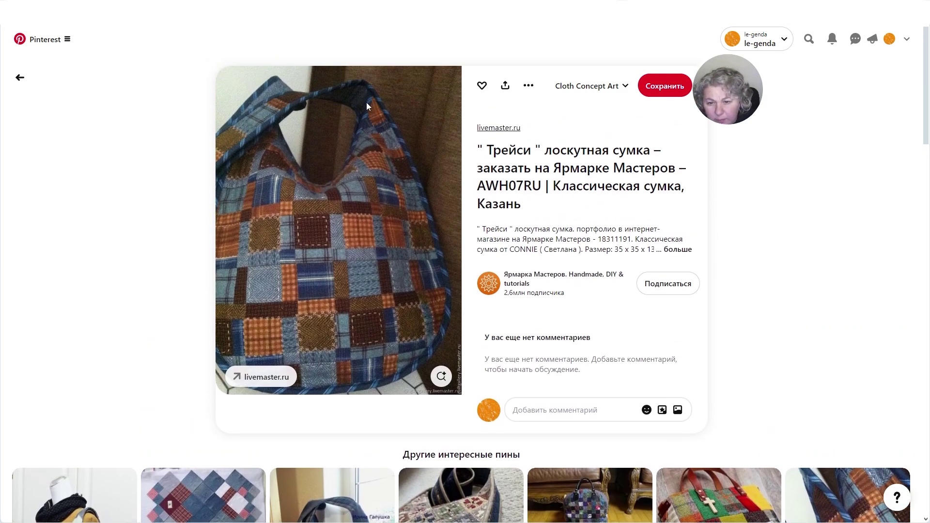
key("alt+Tab")
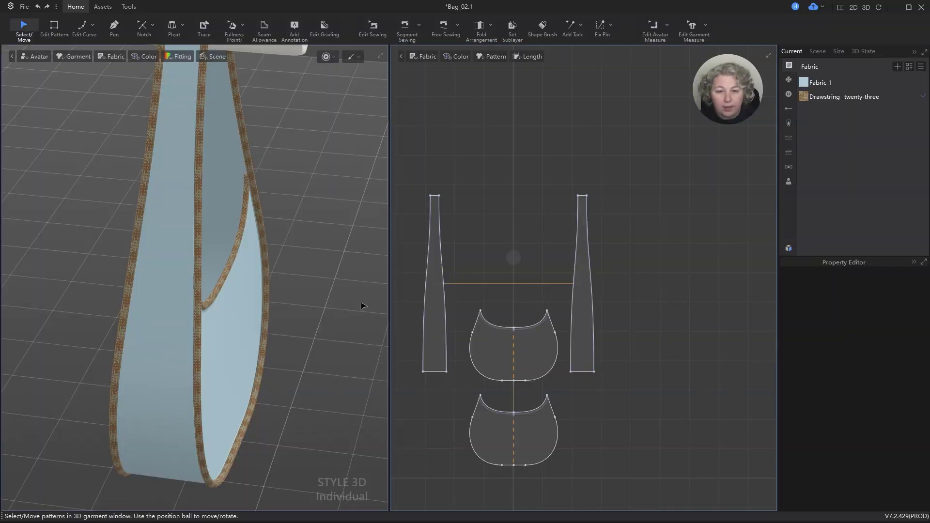
scroll(320, 220, "up", 5)
right_click_drag(320, 217, 297, 154)
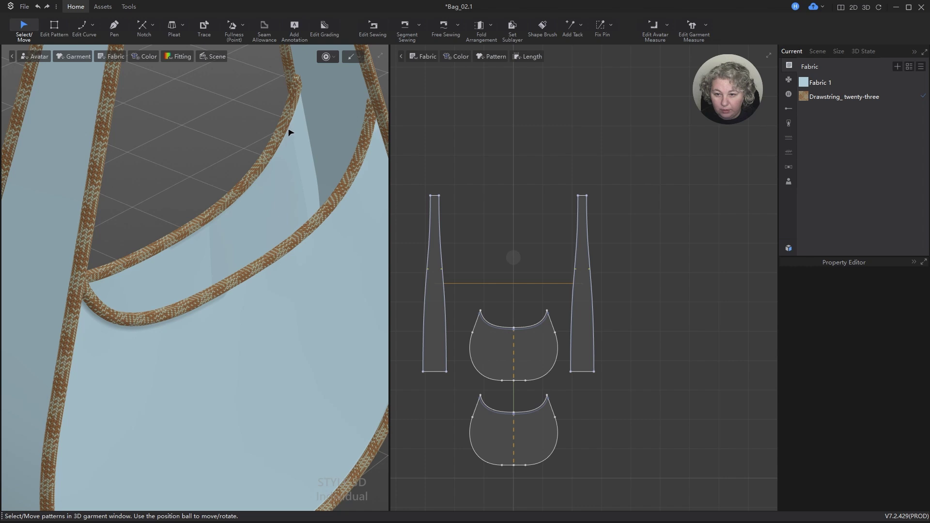
right_click_drag(289, 132, 385, 190)
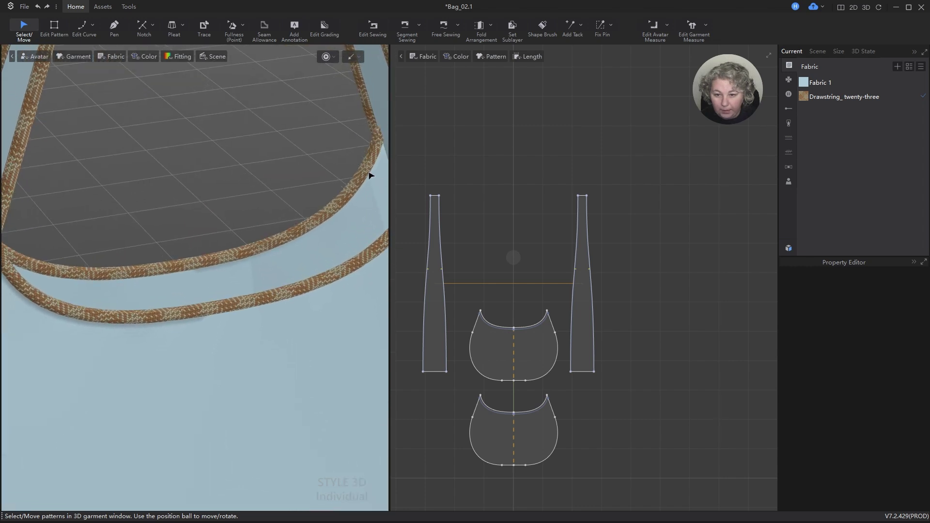
- Measure the half length of the curved opening edge on the upper of the two bag body panels
scroll(547, 319, "up", 8)
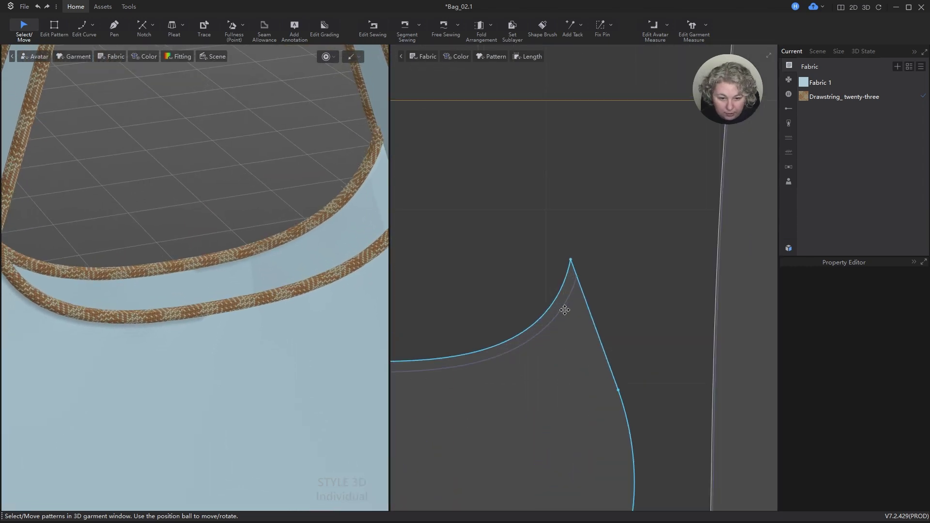
key("z")
left_click(564, 284)
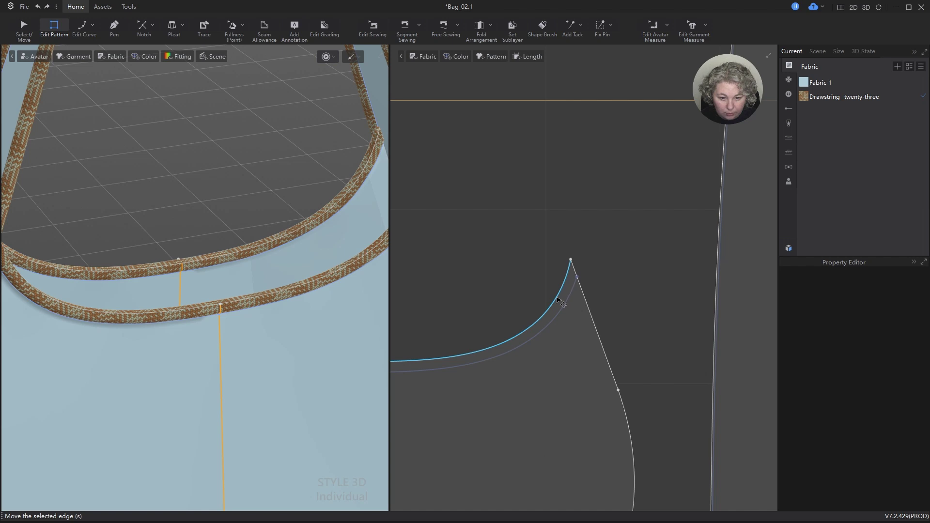
scroll(614, 229, "down", 5)
scroll(589, 283, "up", 4)
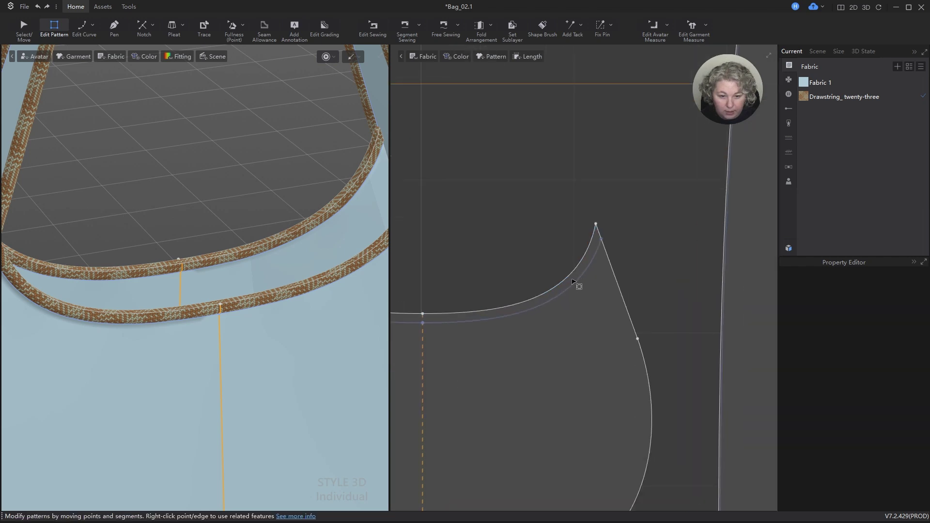
left_click(572, 277)
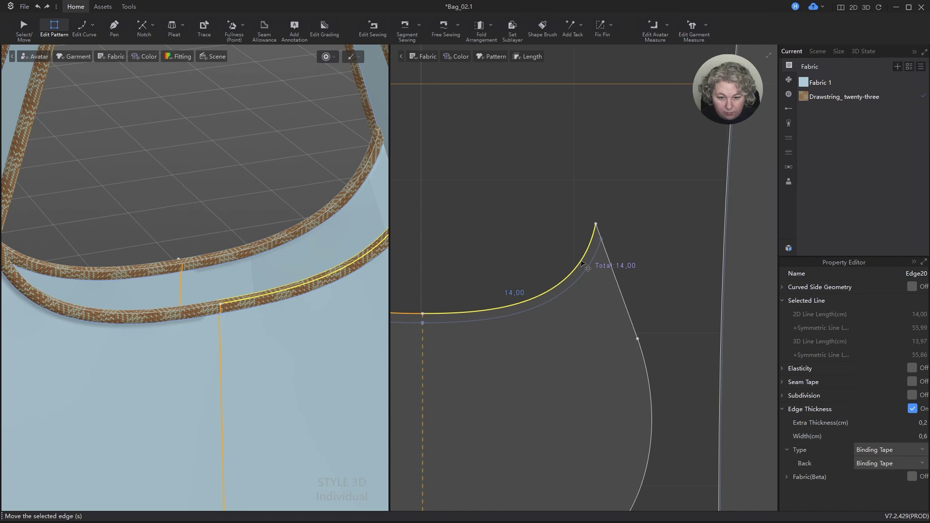
scroll(643, 245, "down", 4)
scroll(571, 193, "up", 1)
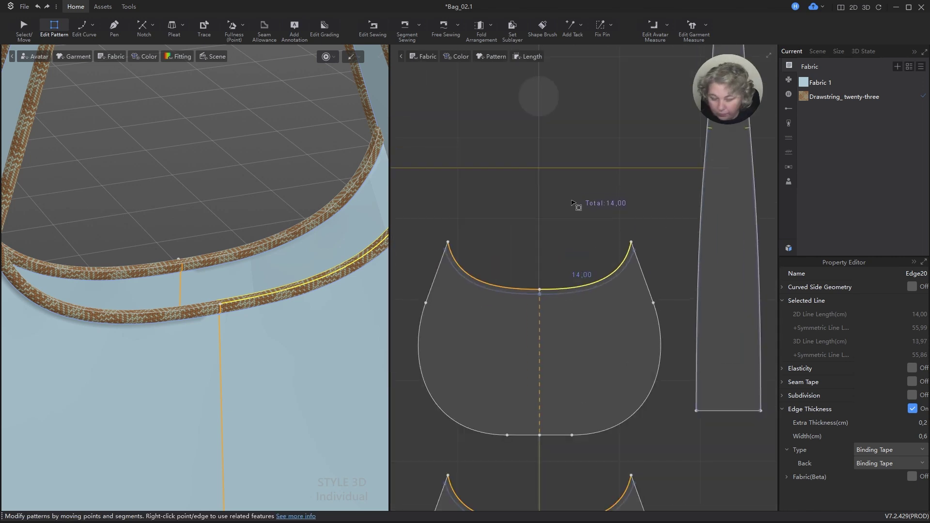
- Create a 12 cm wide, 1.5 cm high rectangular pattern above the bag body panel, starting at the centre line
key("s")
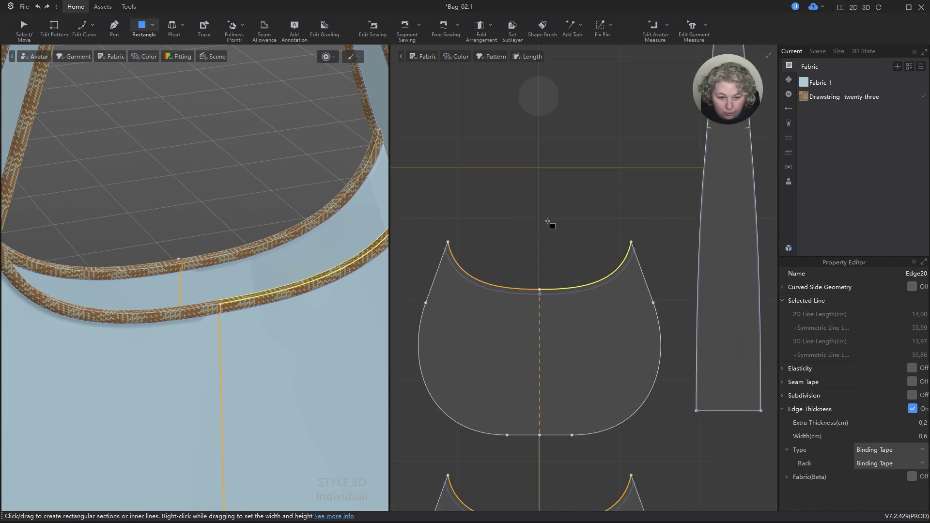
left_click_drag(539, 205, 629, 217)
right_click(629, 217)
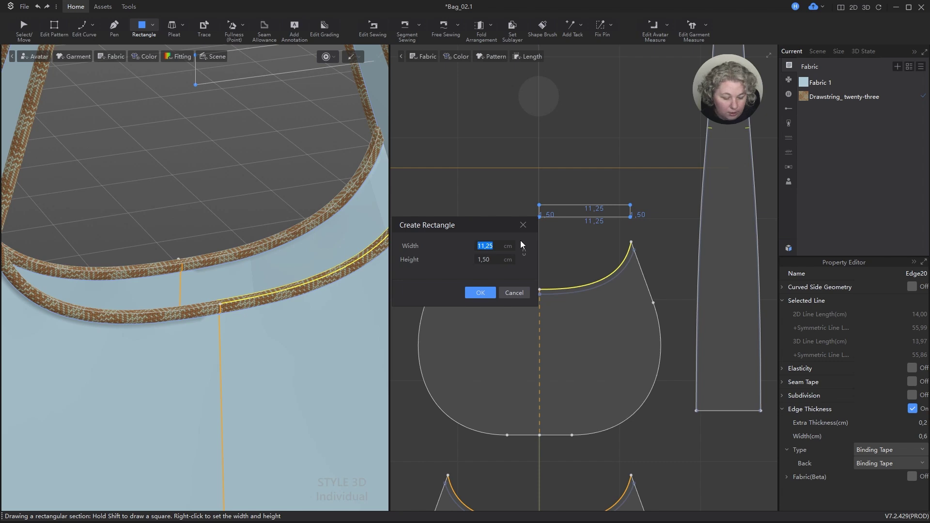
type("12")
key("Return")
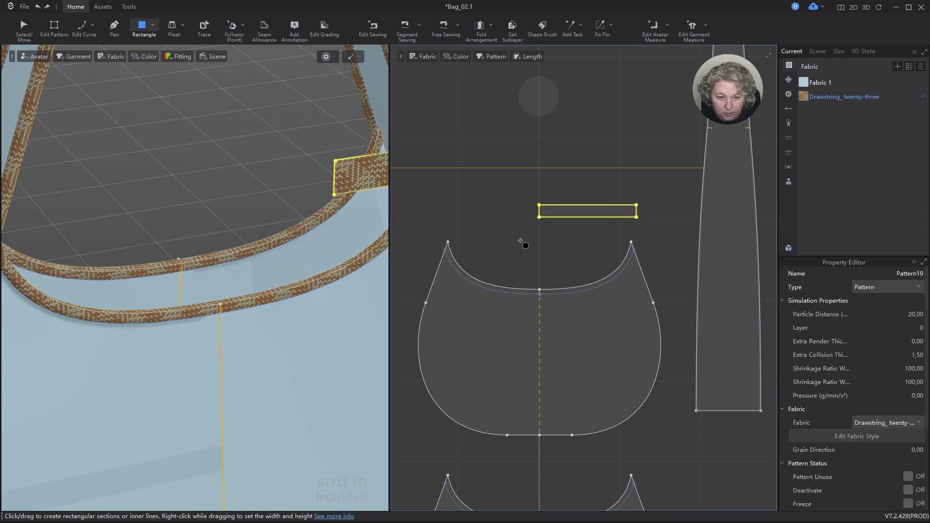
- Assign Fabric 1 to the new rectangular strip pattern
key("q")
scroll(293, 212, "down", 6)
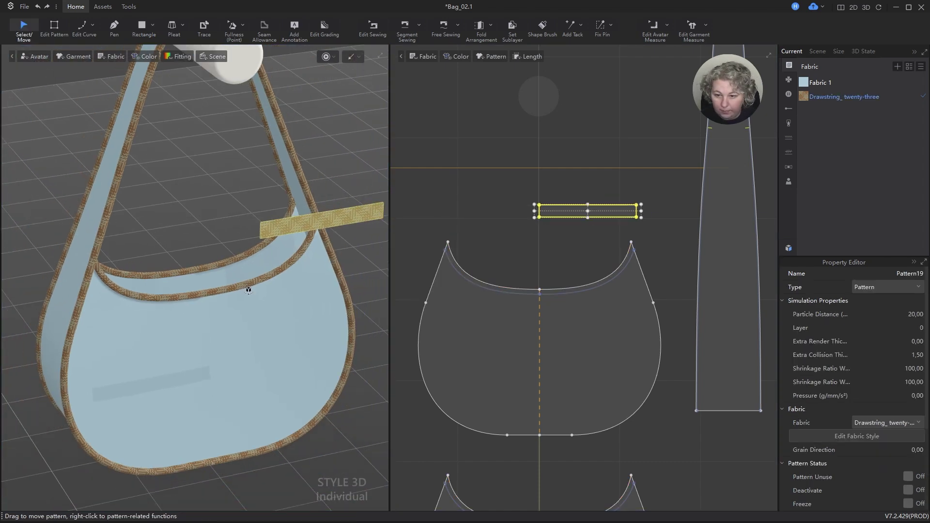
right_click_drag(249, 286, 297, 303)
left_click_drag(820, 82, 671, 116)
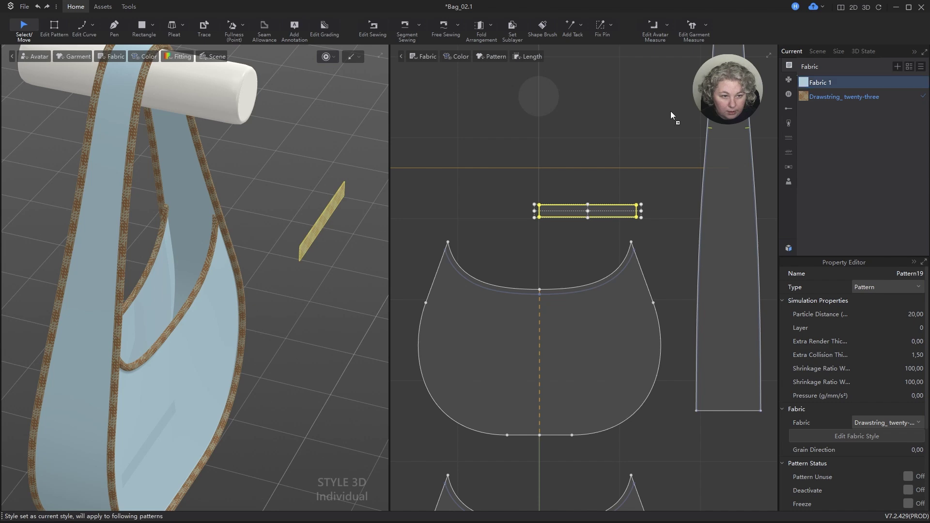
left_click_drag(583, 204, 583, 205)
scroll(339, 218, "up", 5)
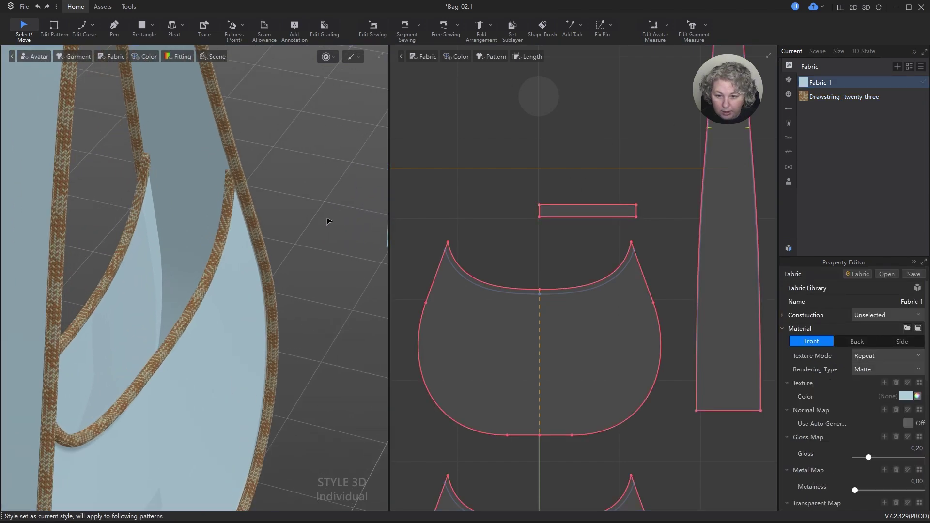
left_click(321, 197)
- Set the rectangle's short edge on the centre line as the symmetry axis, turning the half piece into a full-width strip
key("z")
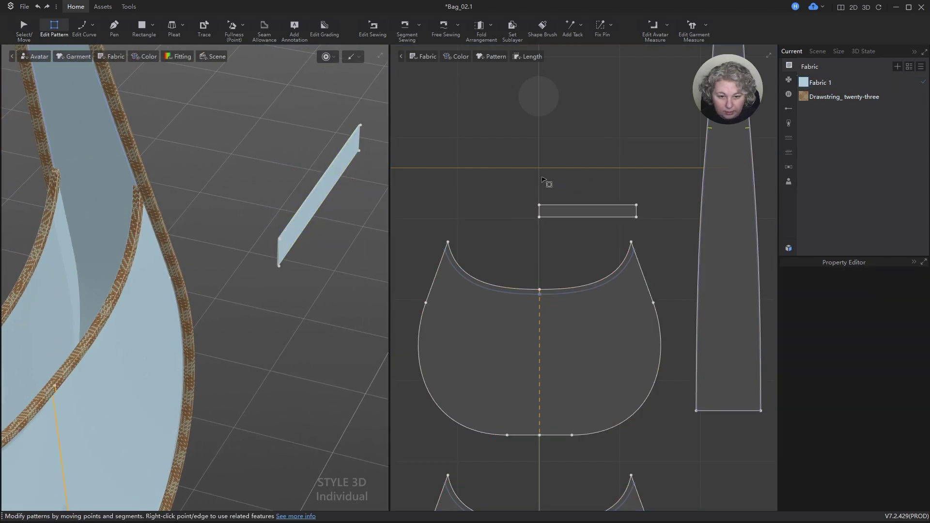
scroll(538, 212, "up", 5)
left_click(549, 213)
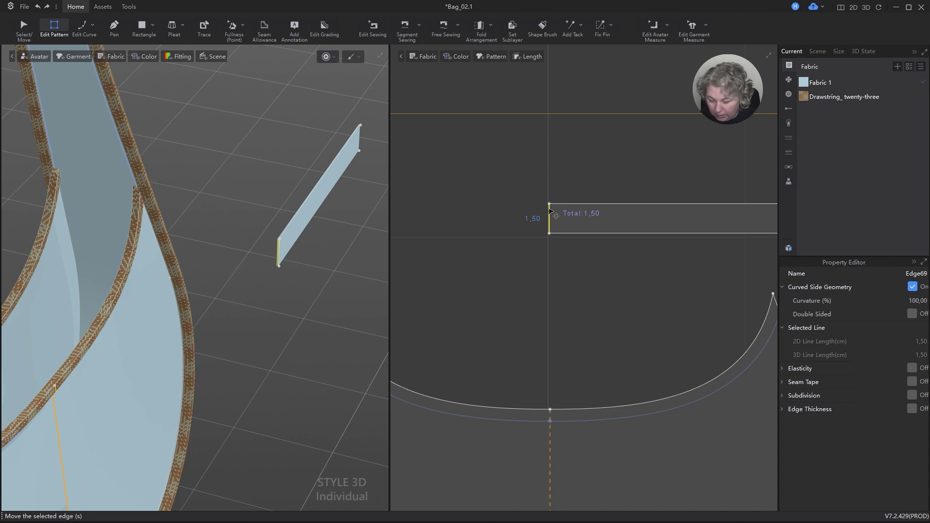
scroll(550, 213, "down", 3)
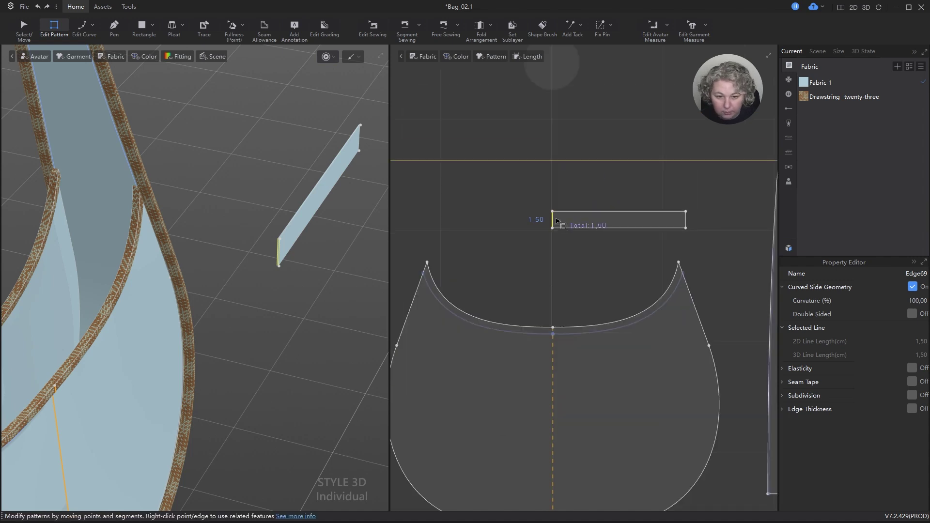
key("Escape")
left_click(553, 219)
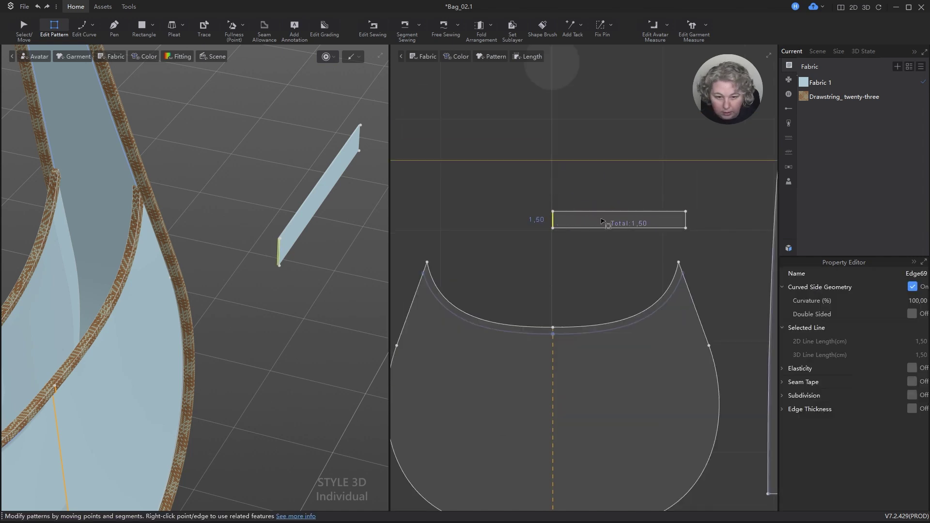
key("shift+x")
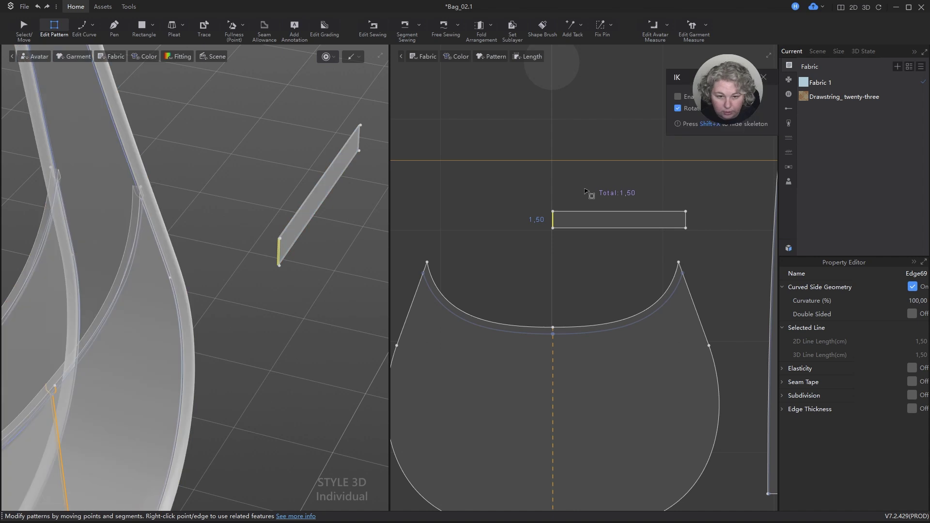
key("shift+x")
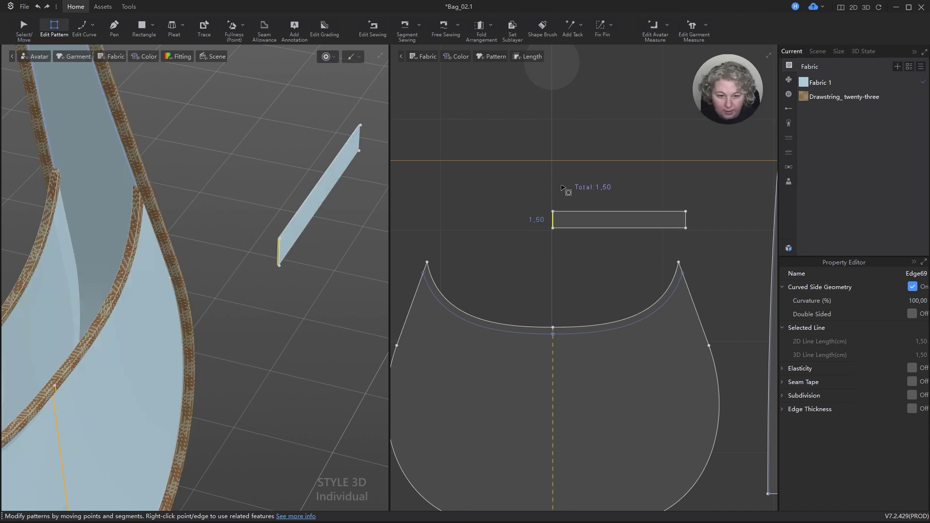
left_click(562, 187)
left_click(559, 218)
right_click(559, 219)
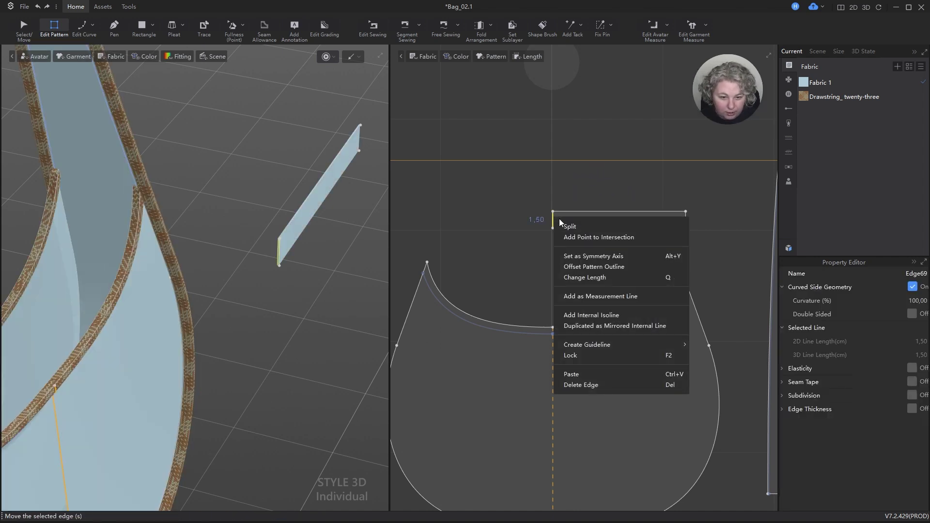
left_click(589, 256)
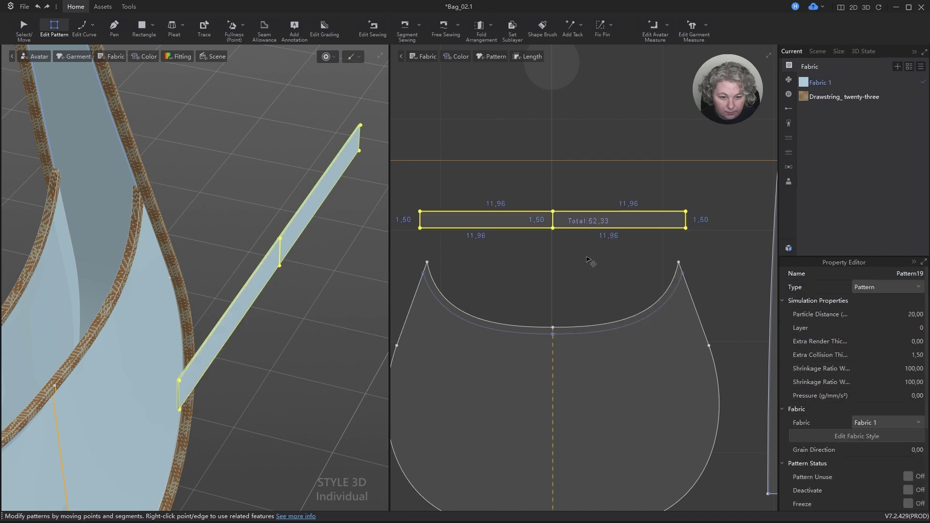
- Free-sew the strip's lower edge from its centre to its end onto the body panel's curved opening edge, starting at the panel's centre
scroll(552, 141, "down", 3)
key("a")
scroll(319, 188, "down", 3)
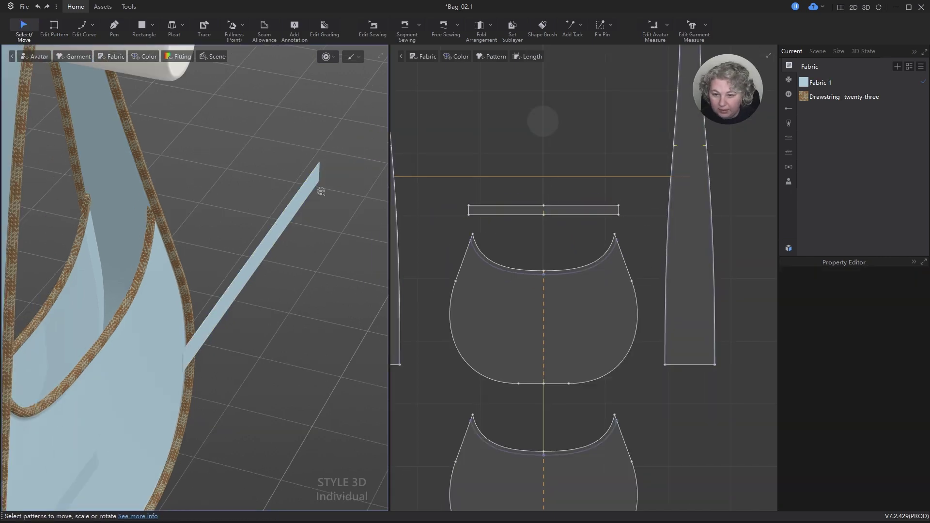
right_click_drag(320, 191, 310, 272)
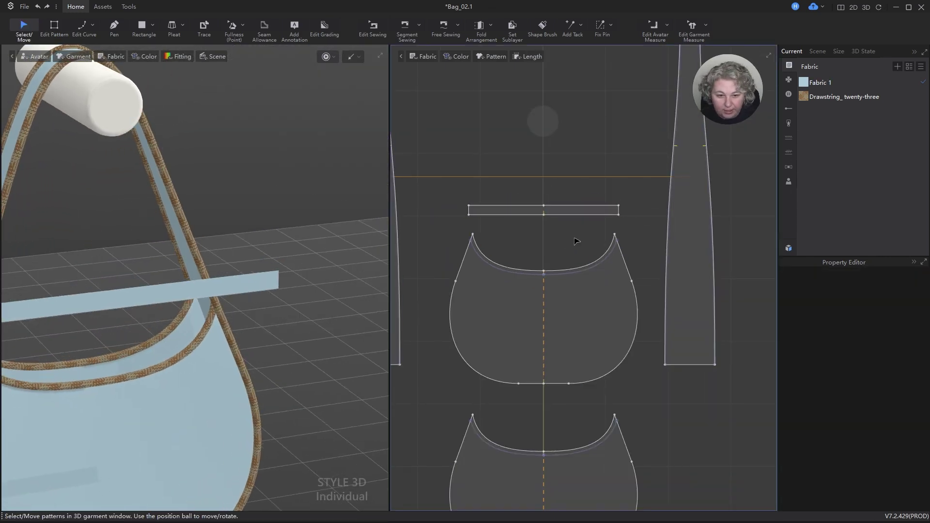
scroll(574, 227, "up", 3)
key("m")
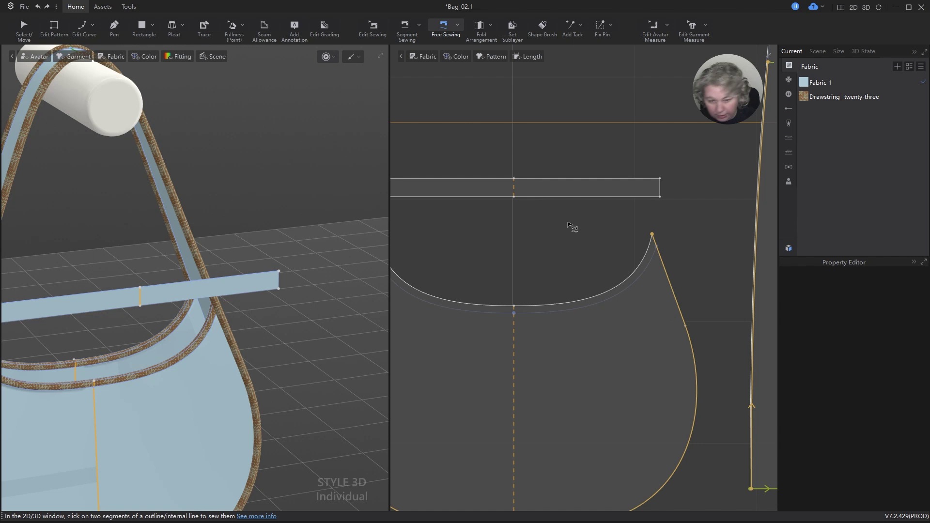
left_click(513, 196)
left_click(660, 196)
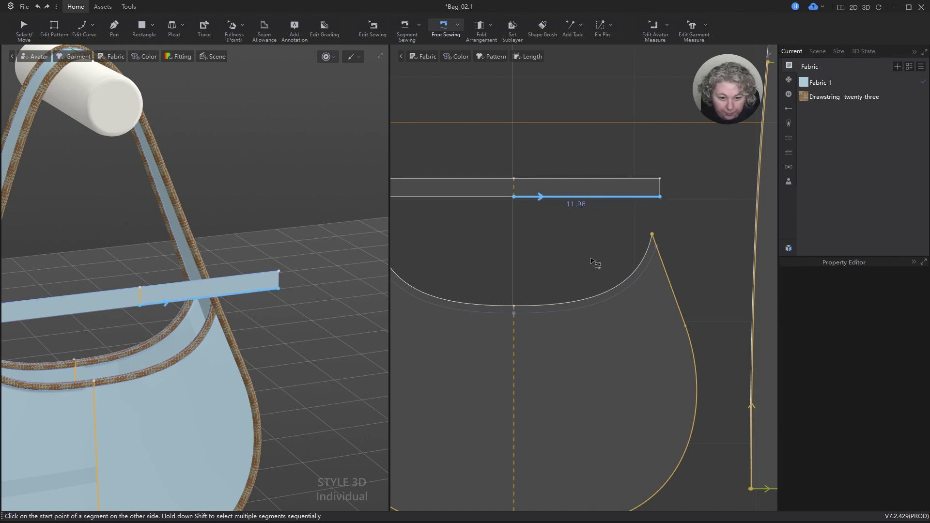
left_click(514, 305)
left_click(644, 258)
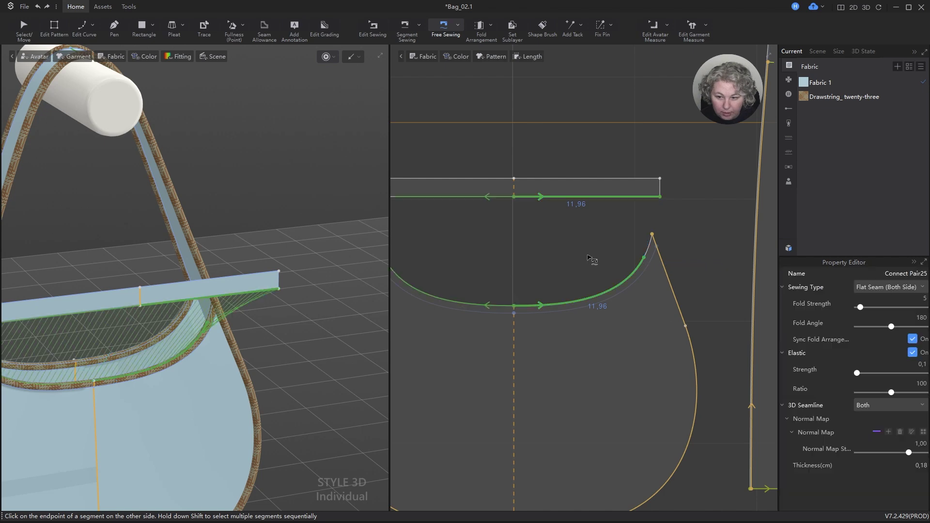
scroll(299, 239, "down", 5)
right_click_drag(237, 310, 271, 310)
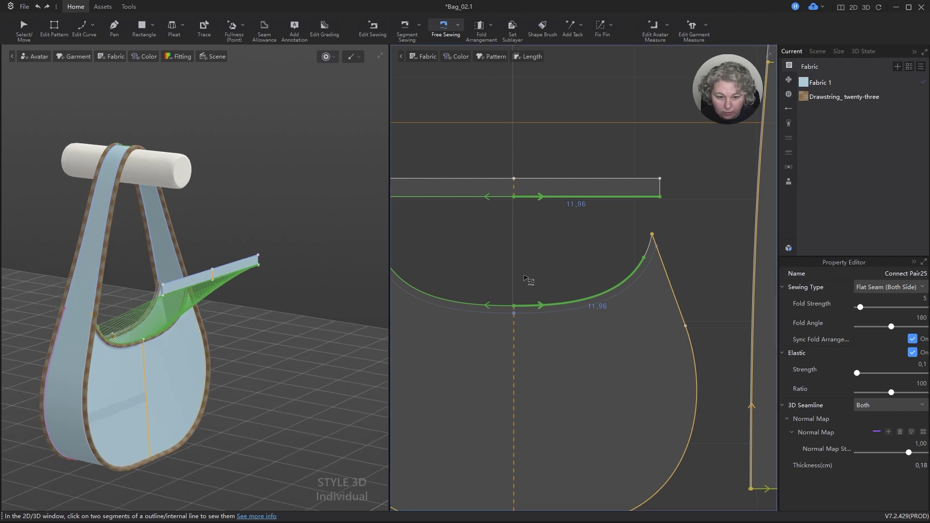
key("b")
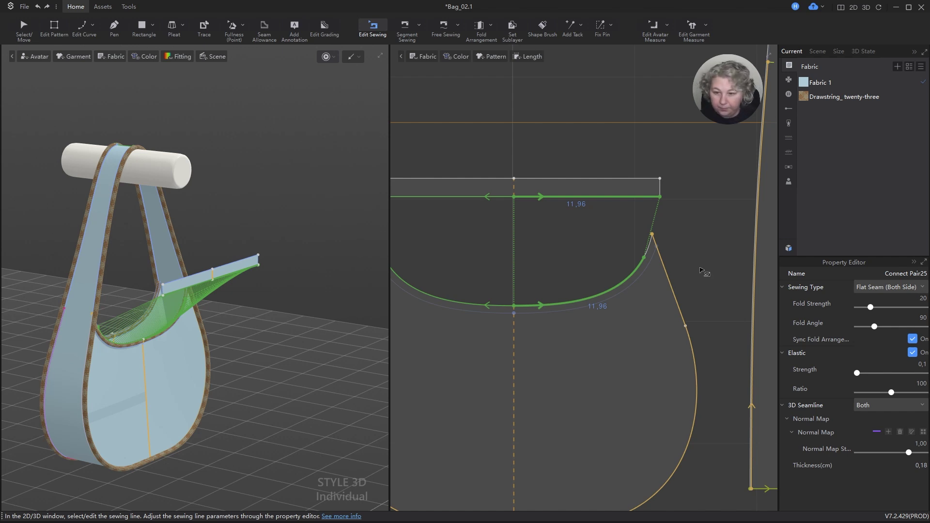
- Mirror-paste the strip above the upper body panel and place the copy between the two body panels
key("a")
left_click(598, 190)
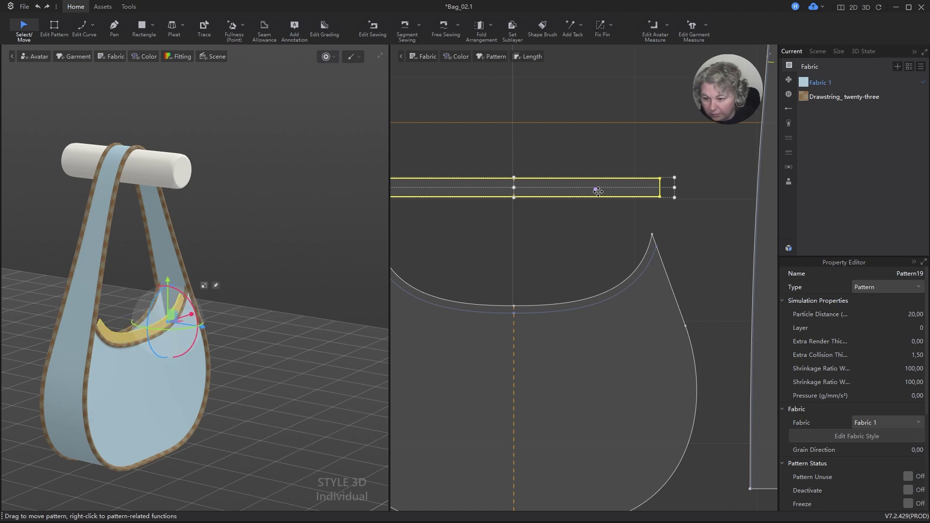
scroll(210, 383, "up", 5)
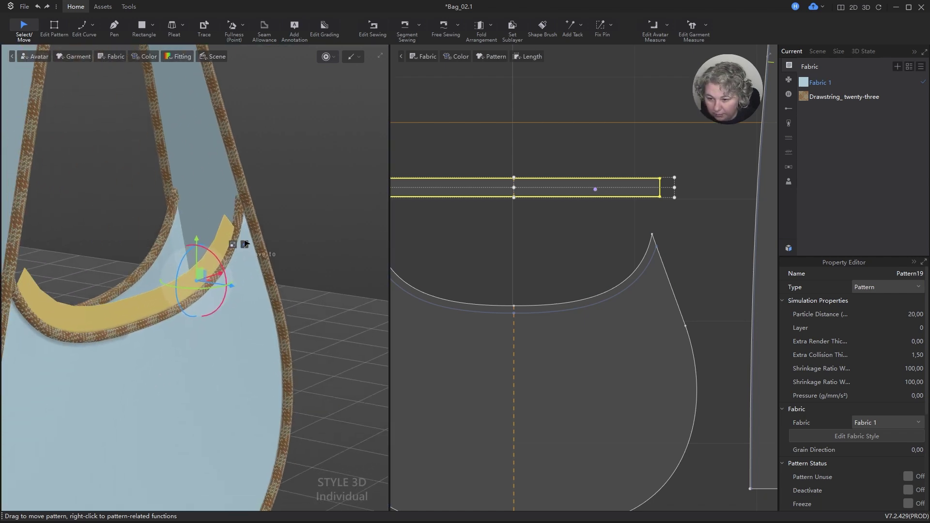
right_click_drag(246, 244, 125, 271)
scroll(592, 159, "down", 4)
scroll(590, 175, "up", 2)
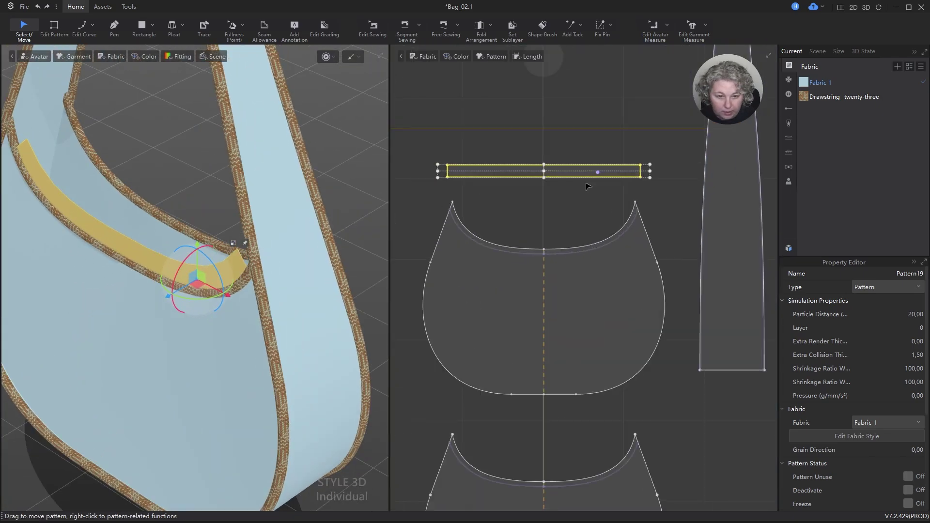
left_click(575, 169)
right_click(576, 171)
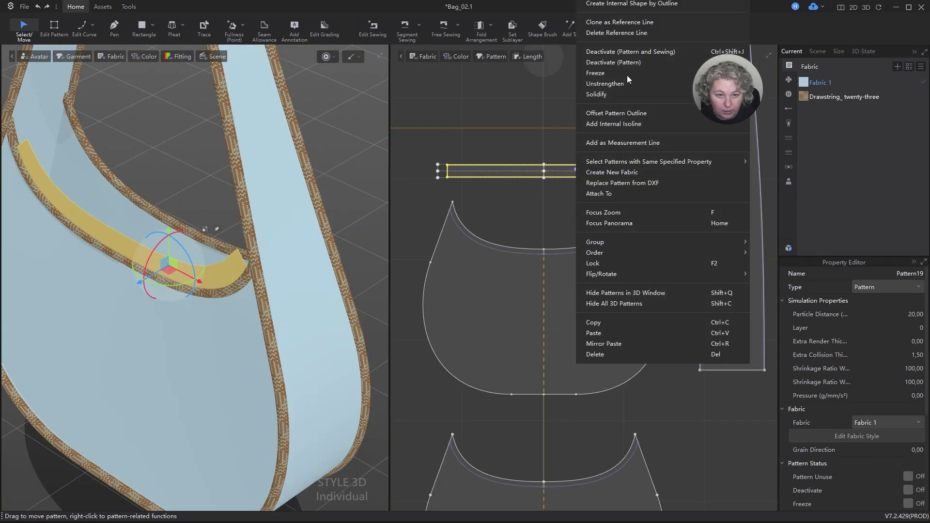
left_click(603, 343)
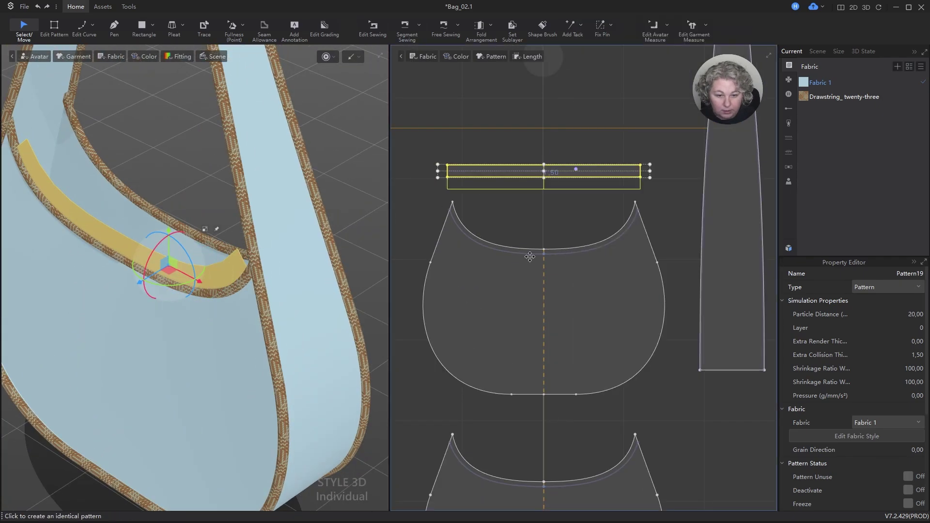
left_click(546, 413)
- Raise the strip copy in 3D to the height of the bag's opening and undo the extra downward shift
scroll(233, 276, "down", 6)
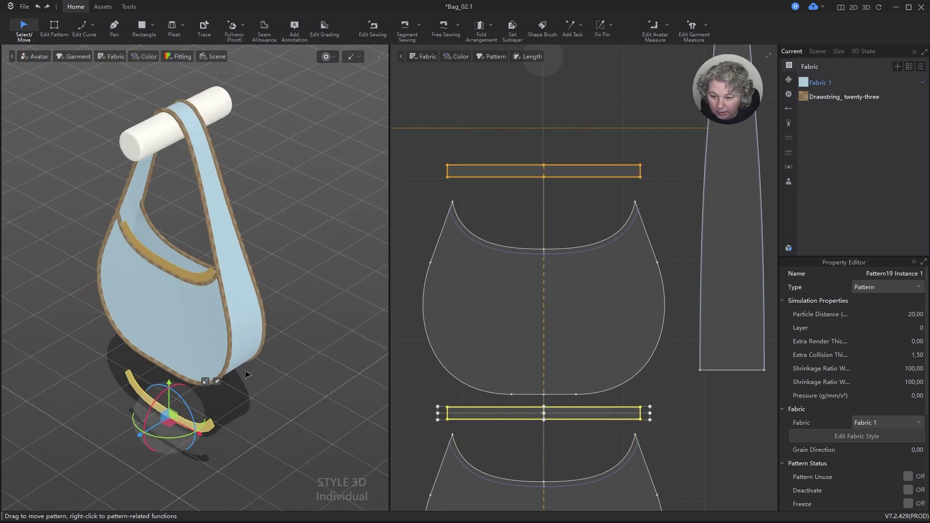
right_click_drag(245, 372, 305, 399)
left_click_drag(153, 437, 200, 319)
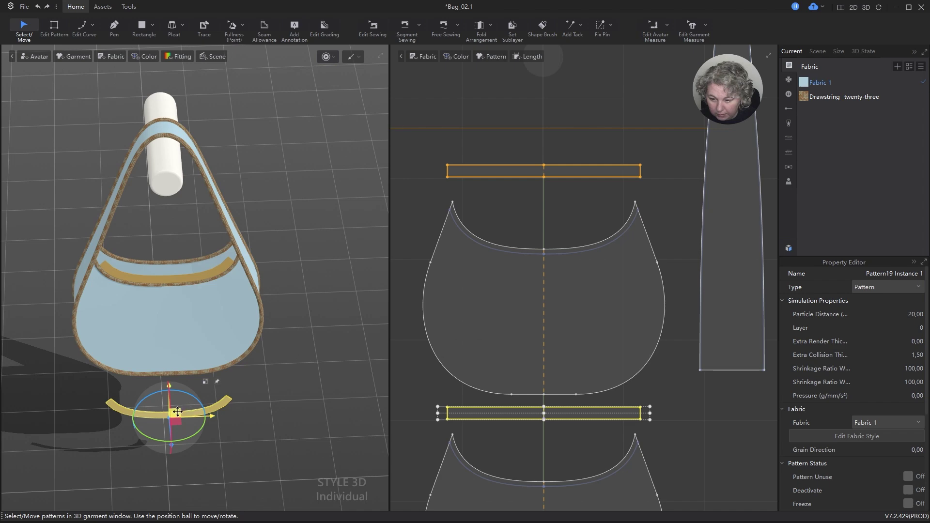
left_click_drag(177, 411, 172, 259)
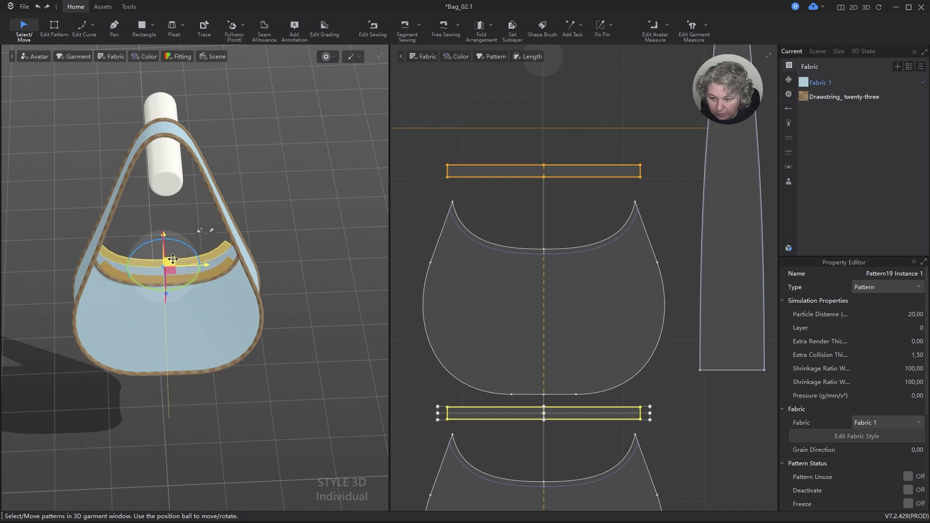
right_click_drag(173, 259, 435, 234)
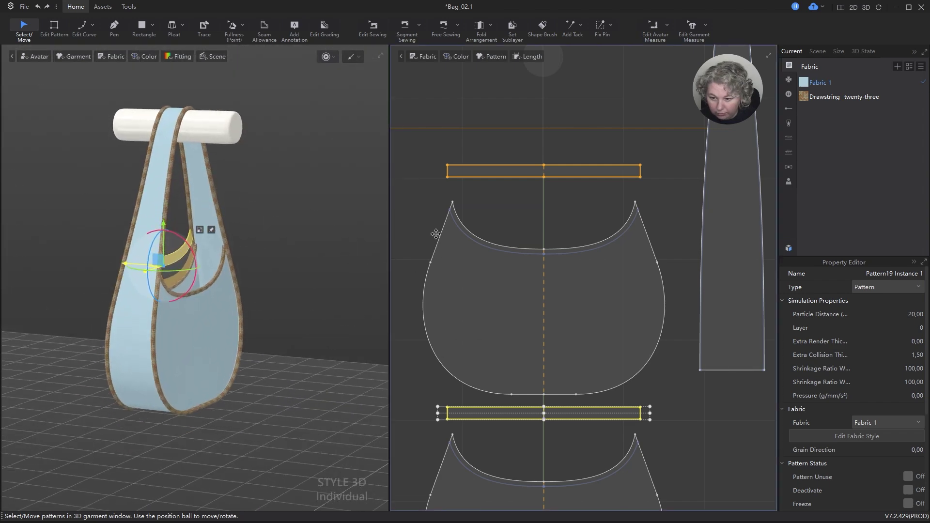
left_click_drag(158, 260, 165, 277)
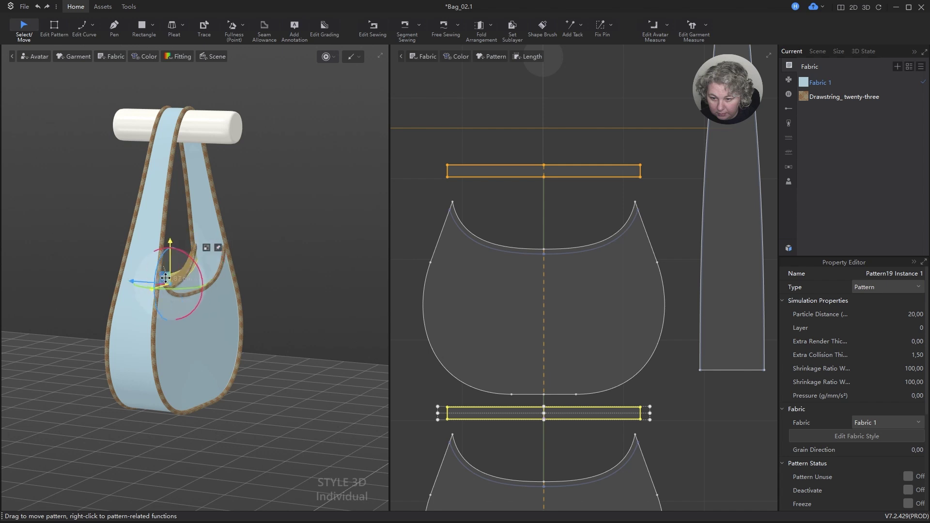
key("ctrl+z")
- Move the strip copy across the bag in 3D to the opening edge of the opposite body panel
key("5")
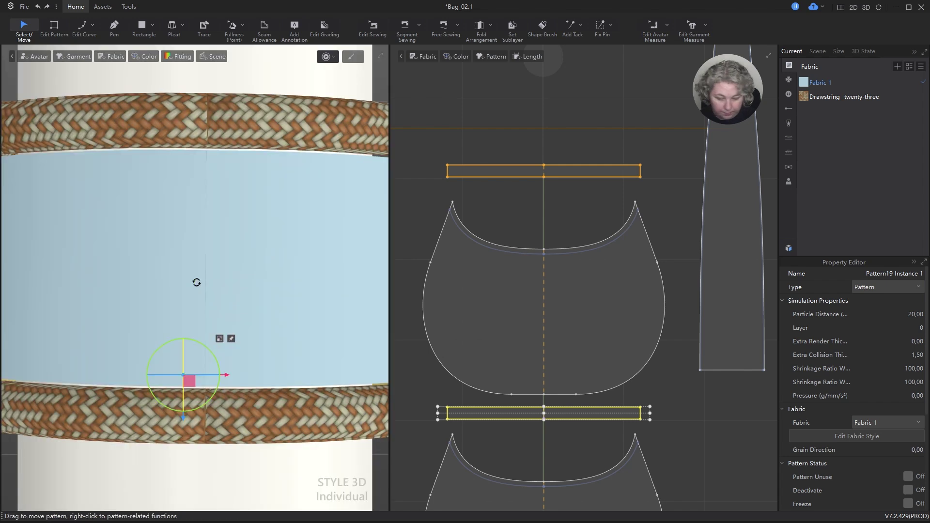
left_click_drag(186, 380, 191, 155)
scroll(218, 208, "down", 2)
scroll(311, 286, "down", 3)
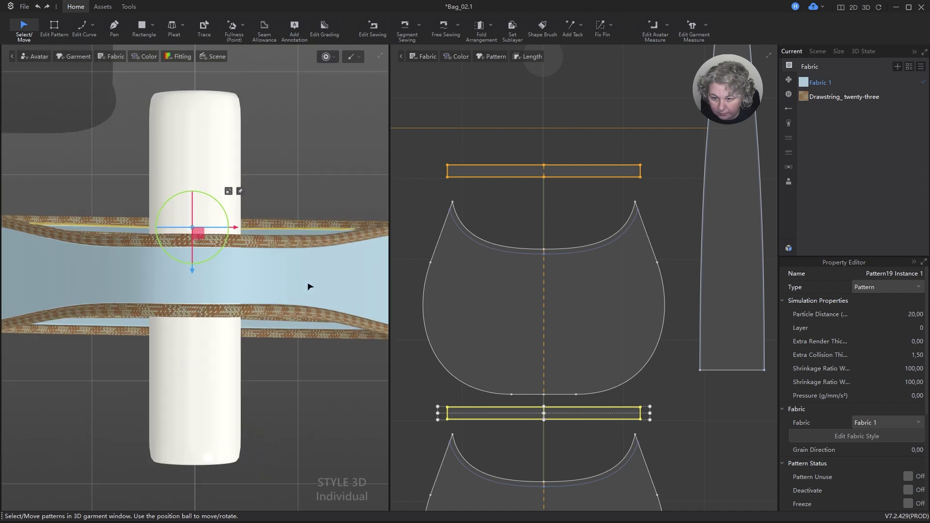
right_click_drag(311, 286, 97, 219)
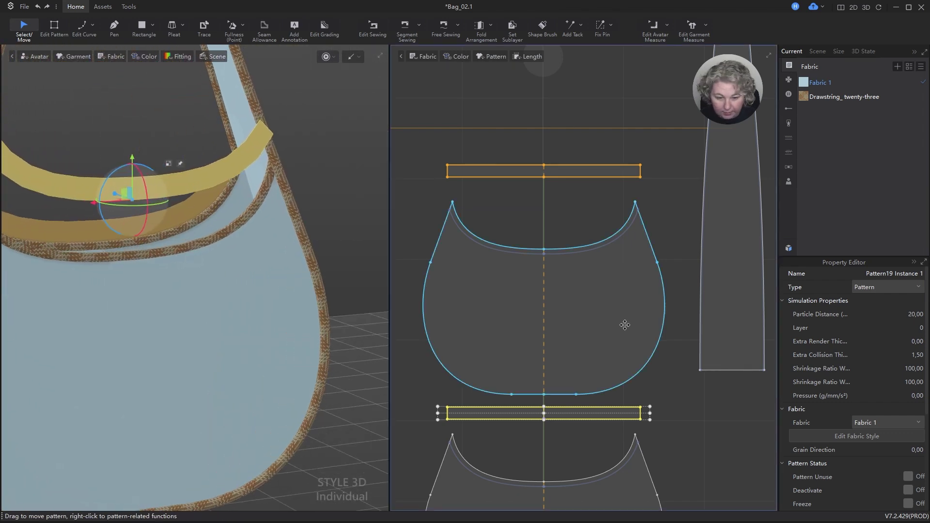
- Free-sew the strip copy's lower edge onto the lower body panel's curved opening edge, from the centre outward for 11.96 cm
scroll(621, 326, "down", 4)
scroll(602, 408, "up", 4)
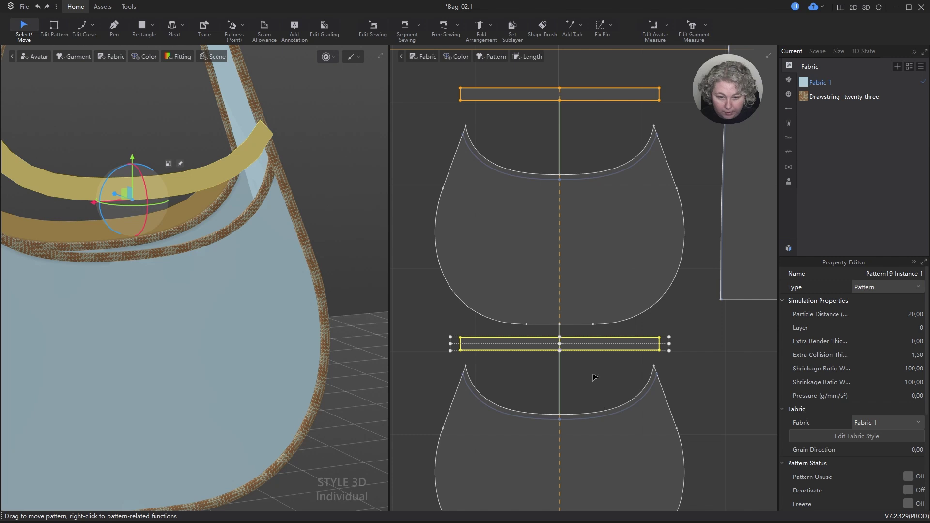
key("m")
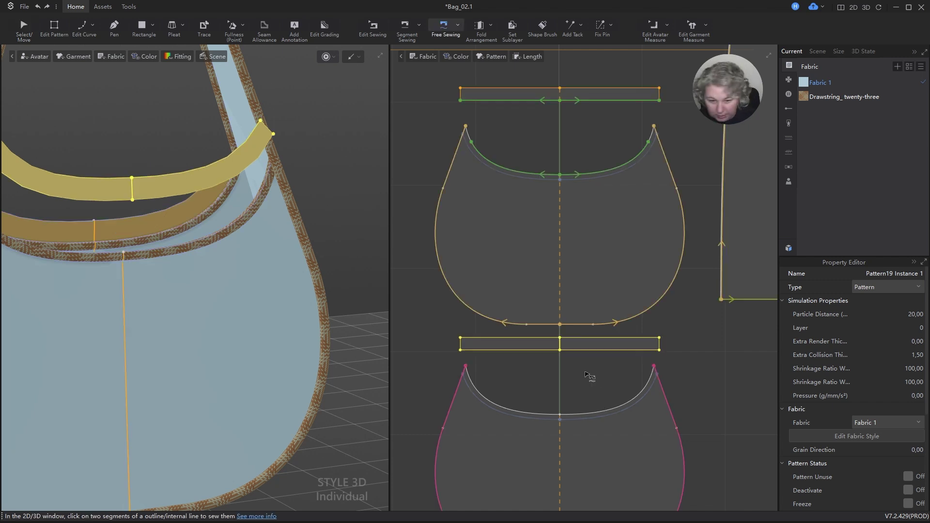
left_click(560, 350)
left_click(659, 350)
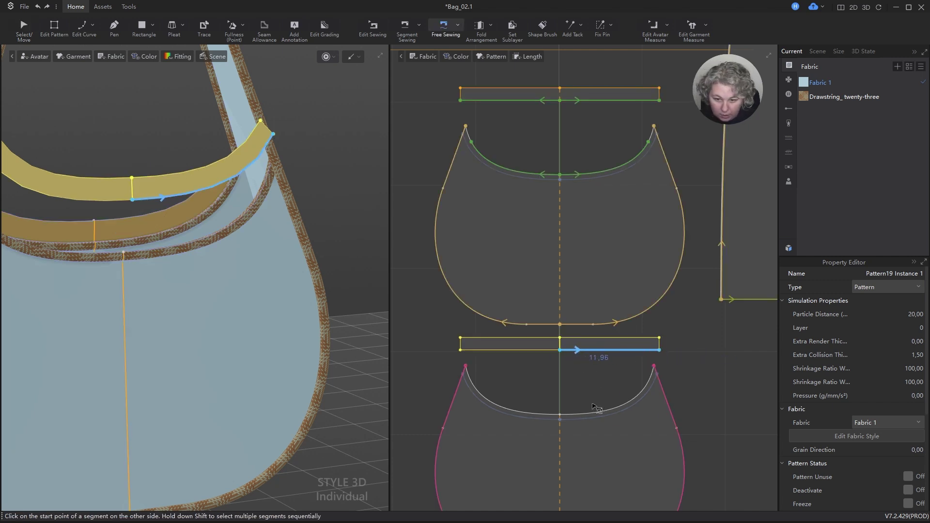
left_click(560, 415)
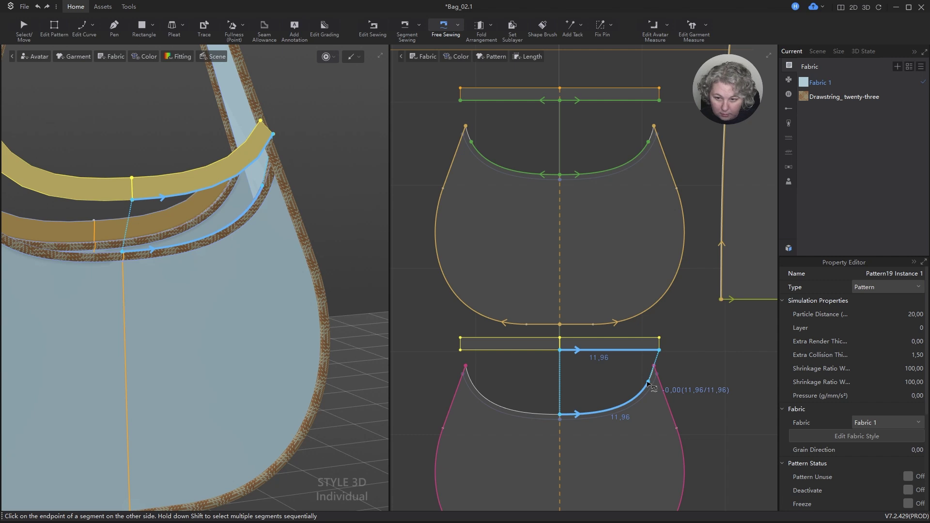
left_click(648, 382)
- Select the strip copy and simulate the garment to pull it onto the bag's opening edge
scroll(228, 211, "down", 4)
key("q")
left_click(222, 206)
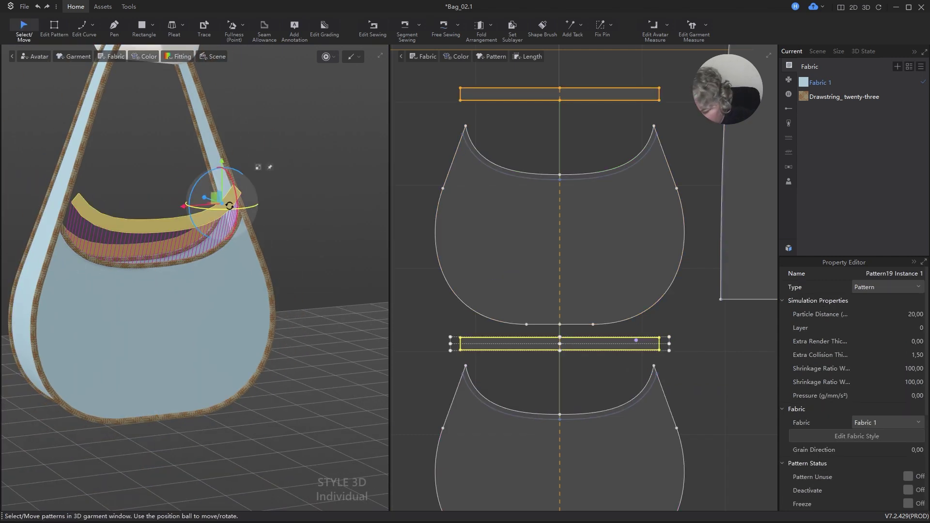
key("space")
scroll(151, 235, "down", 3)
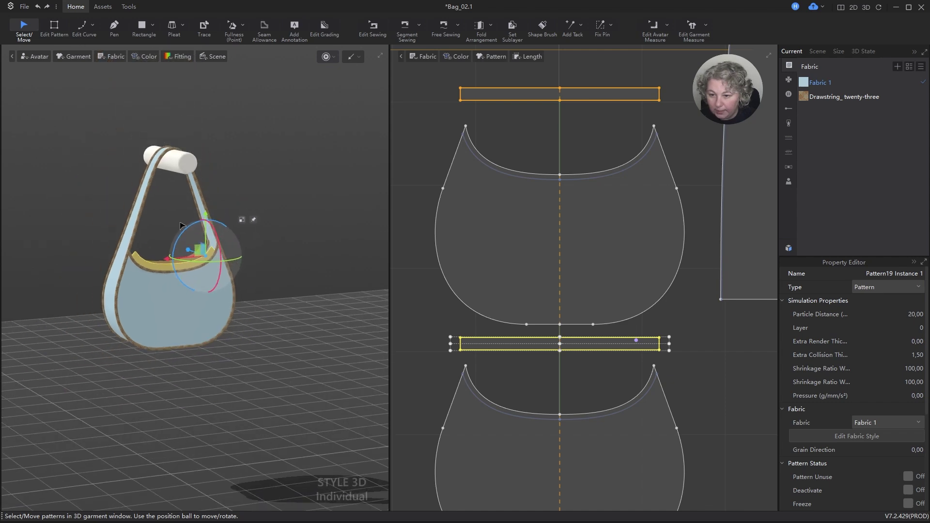
- Set the fold strength of the seam between the strip copy and the lower body panel to 20
scroll(239, 272, "up", 8)
right_click_drag(239, 272, 299, 277)
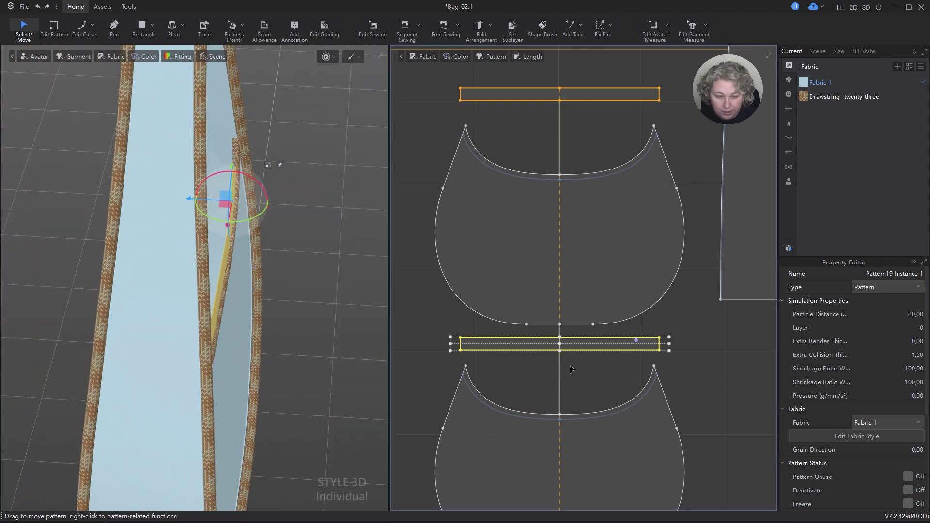
key("b")
left_click(600, 350)
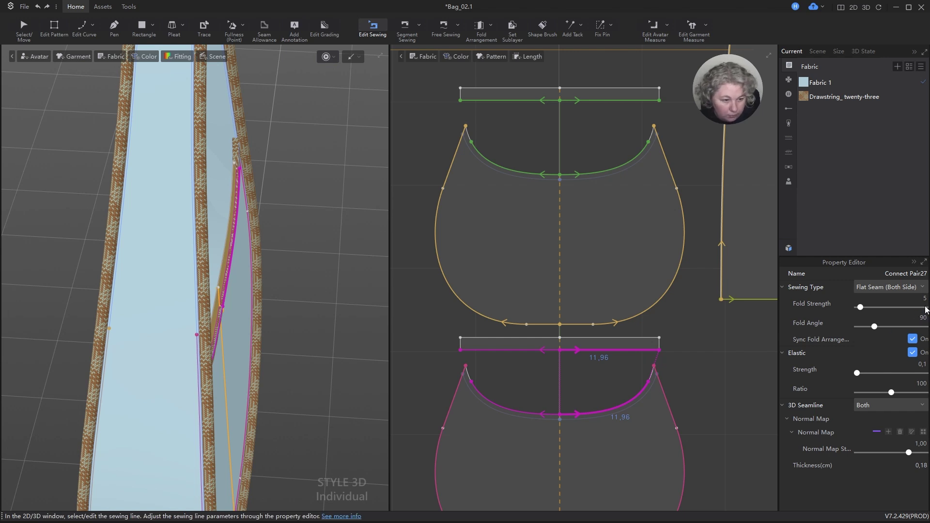
type("20")
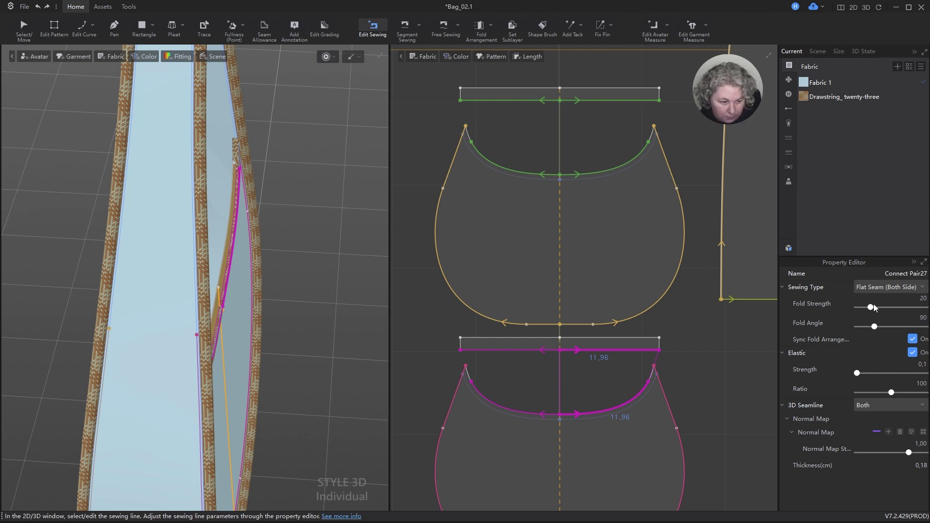
- Simulate the garment again and examine how both strips fold inside the bag's opening
key("space")
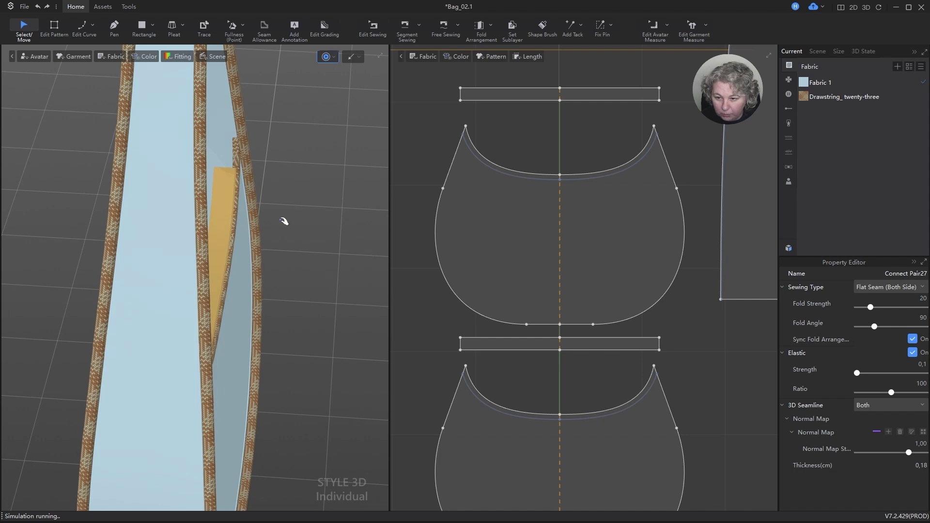
right_click_drag(283, 221, 250, 257)
right_click_drag(240, 263, 455, 259)
scroll(343, 216, "up", 4)
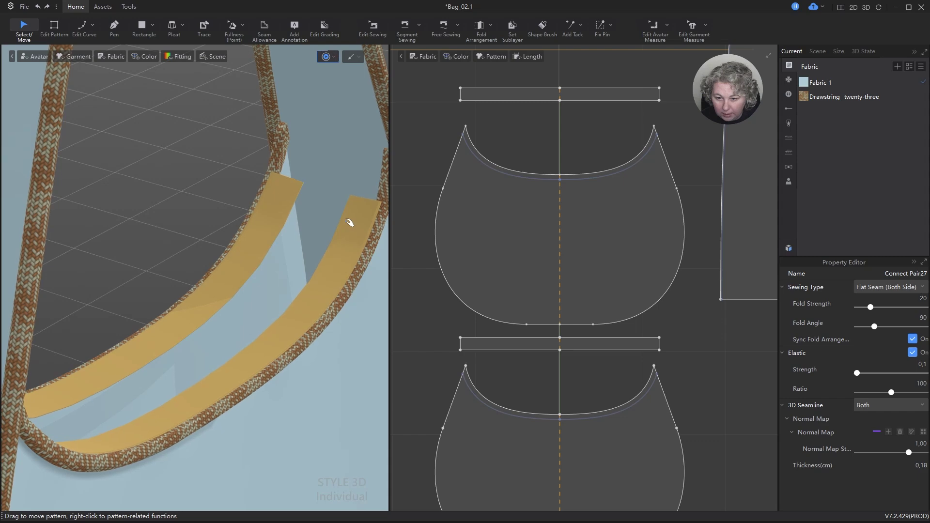
mouse_move(343, 250)
right_mouse_down()
mouse_move(307, 255)
mouse_move(376, 261)
mouse_move(334, 256)
right_mouse_up()
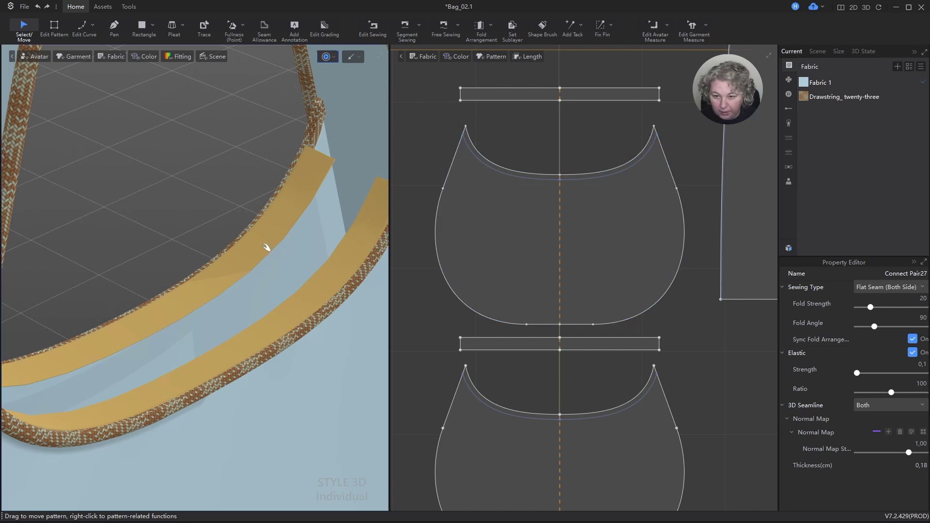
- Delete the seams joining the two strips to the body panels' opening edges
key("b")
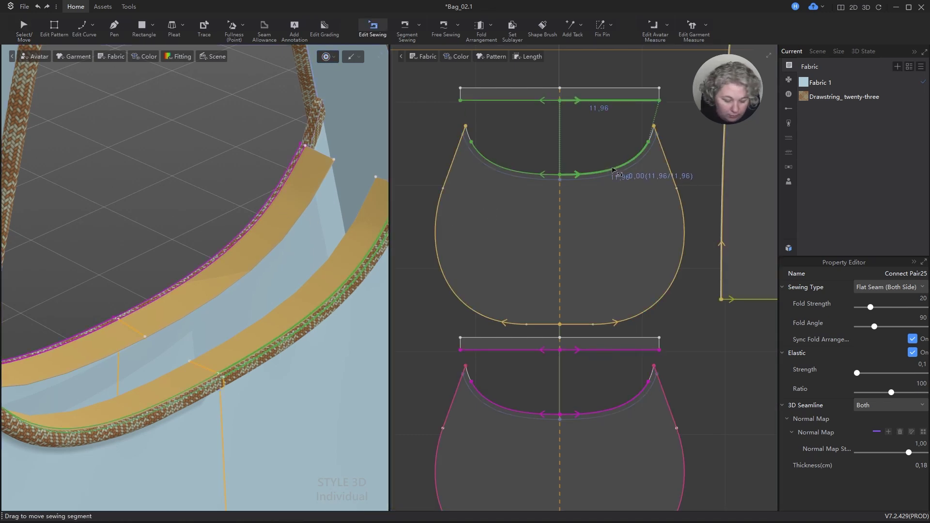
key("Delete")
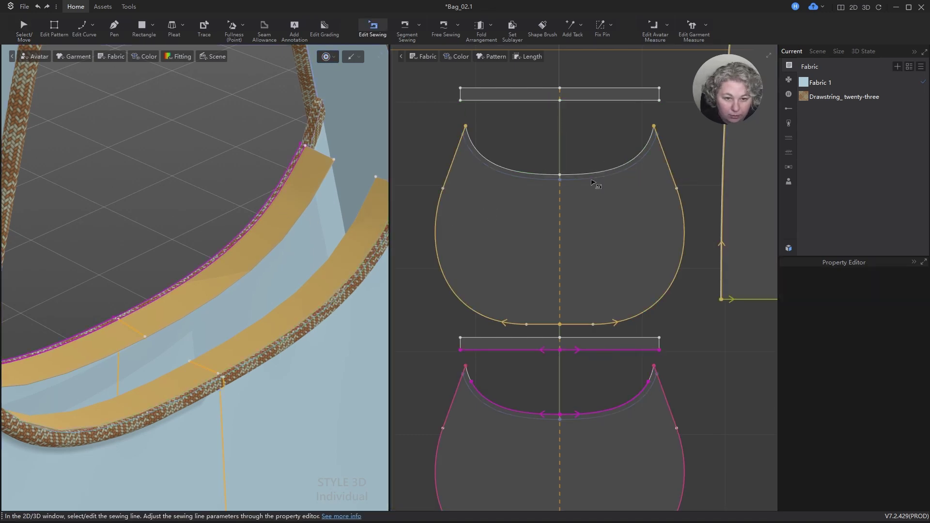
left_click(601, 350)
key("Delete")
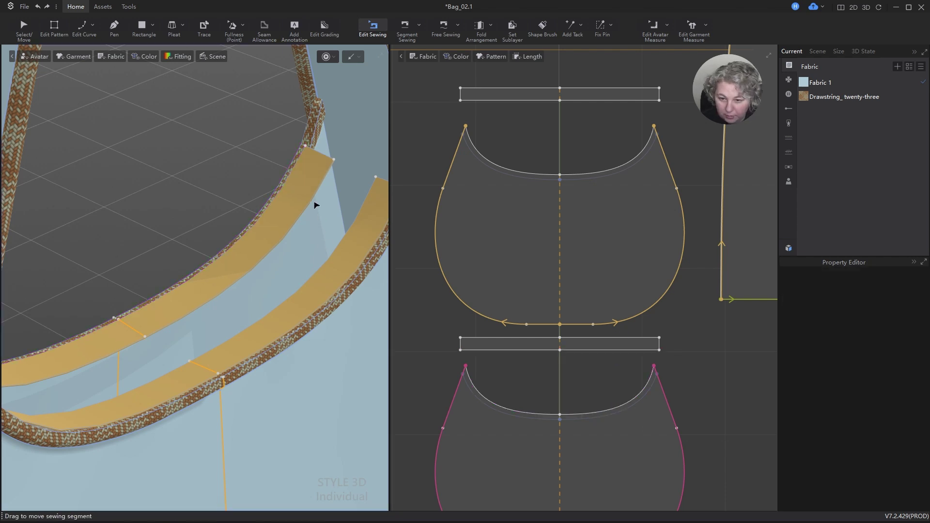
- Set the mesh type of both strip patterns to Quad (Basic)
key("q")
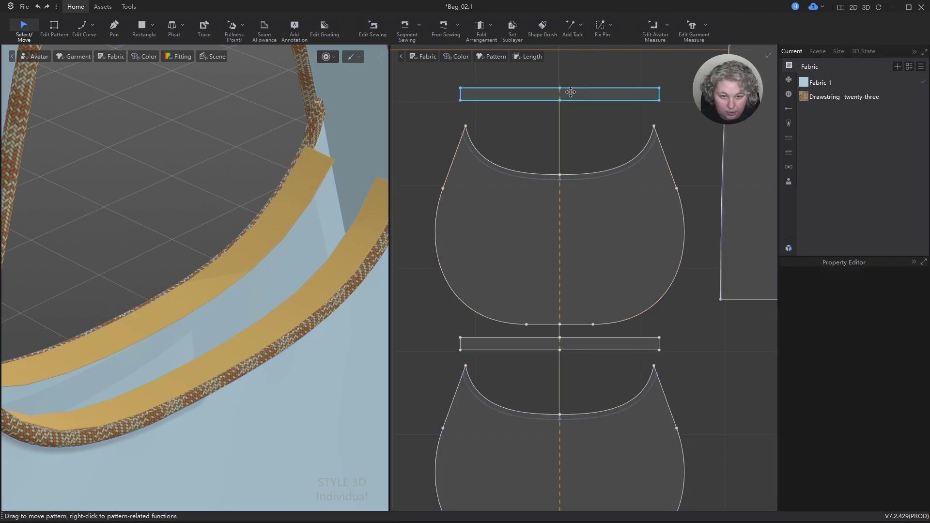
left_click(570, 92)
left_click(582, 342, "shift")
left_click(916, 315)
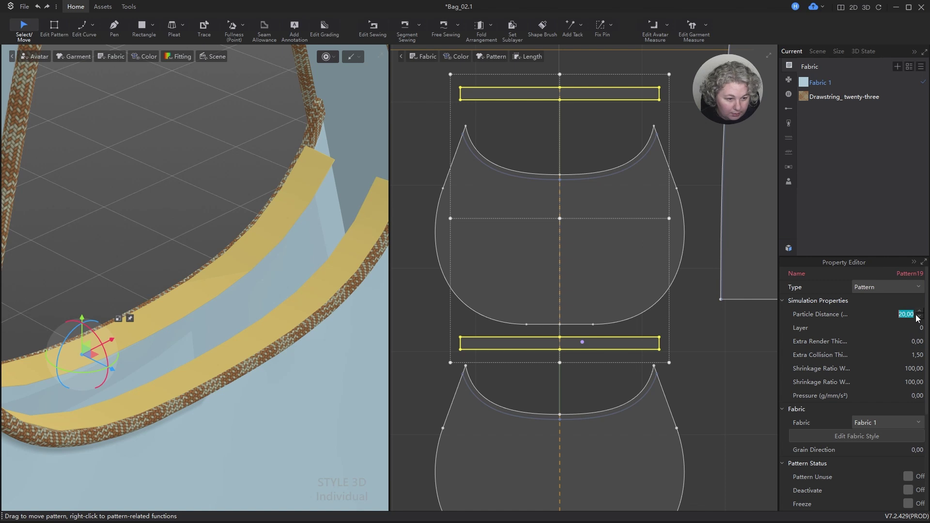
scroll(863, 378, "down", 3)
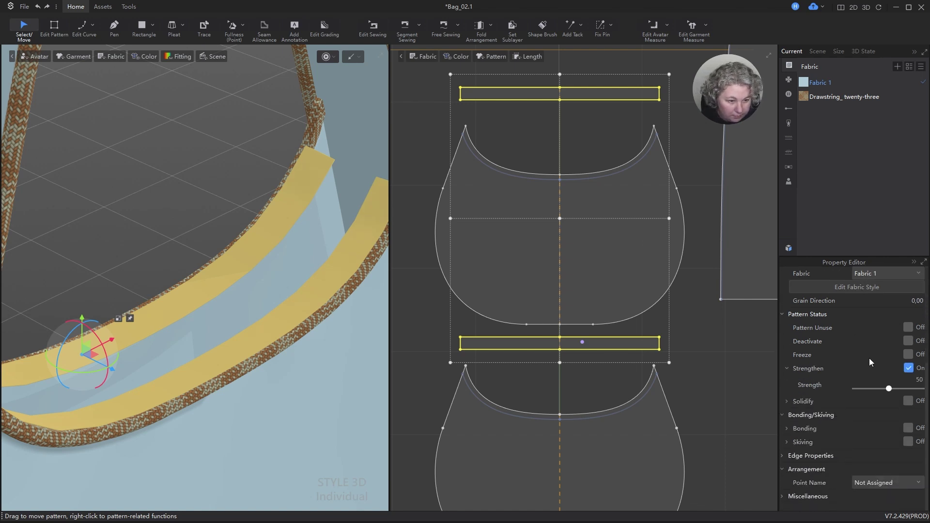
scroll(759, 342, "up", 5)
scroll(671, 346, "down", 8)
scroll(673, 346, "down", 2)
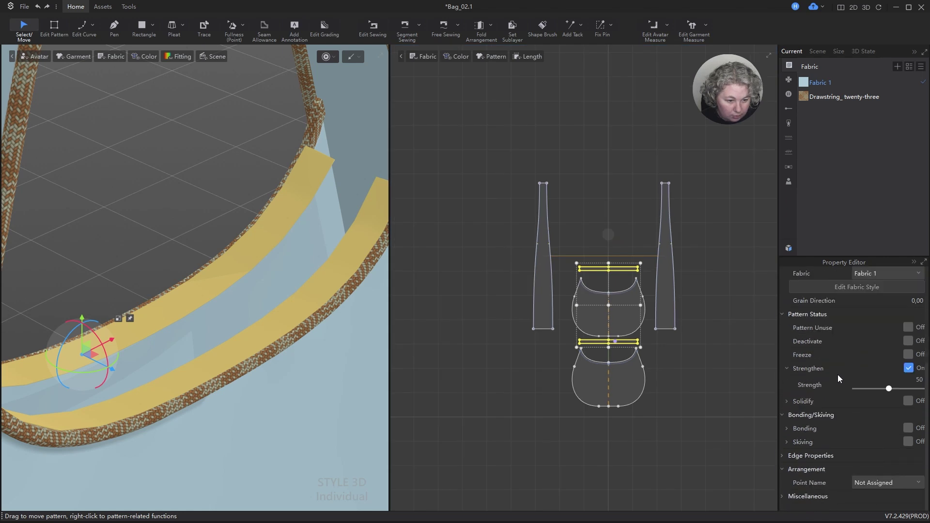
left_click(782, 495)
scroll(852, 445, "down", 2)
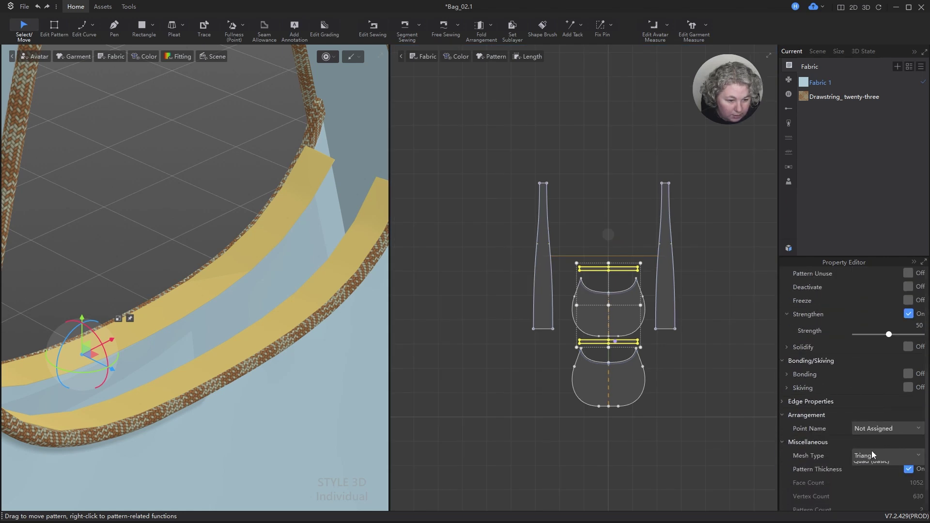
left_click(872, 455)
left_click(873, 475)
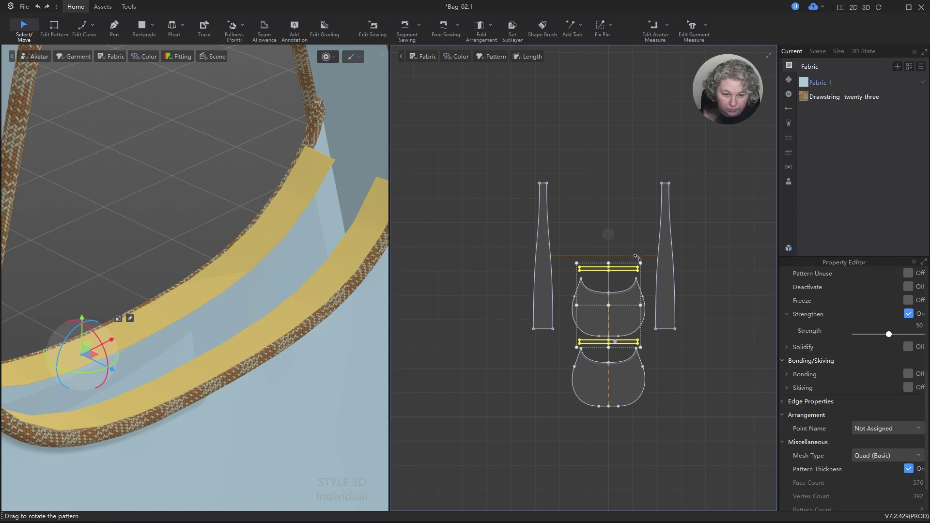
scroll(646, 305, "up", 4)
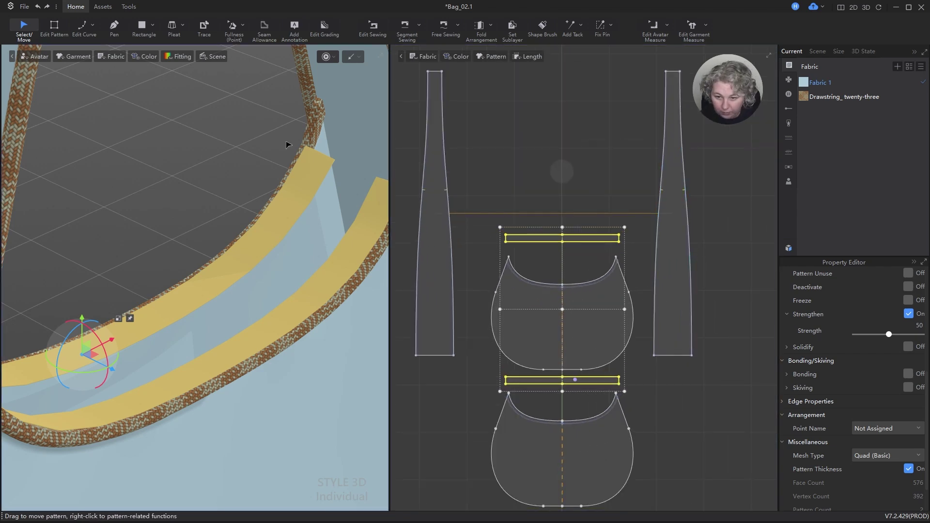
- Unlock all internal lines in the pattern layout
scroll(241, 169, "down", 4)
right_click_drag(242, 178, 302, 191)
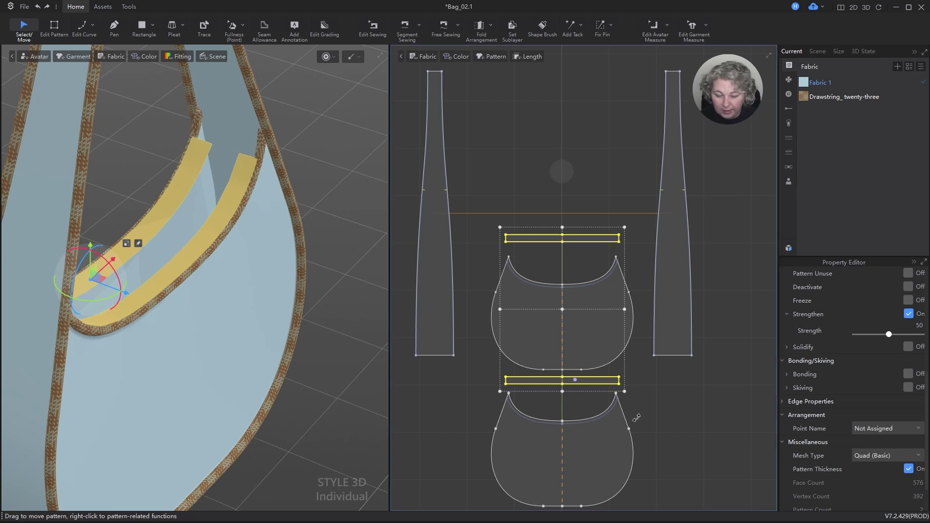
scroll(635, 417, "up", 5)
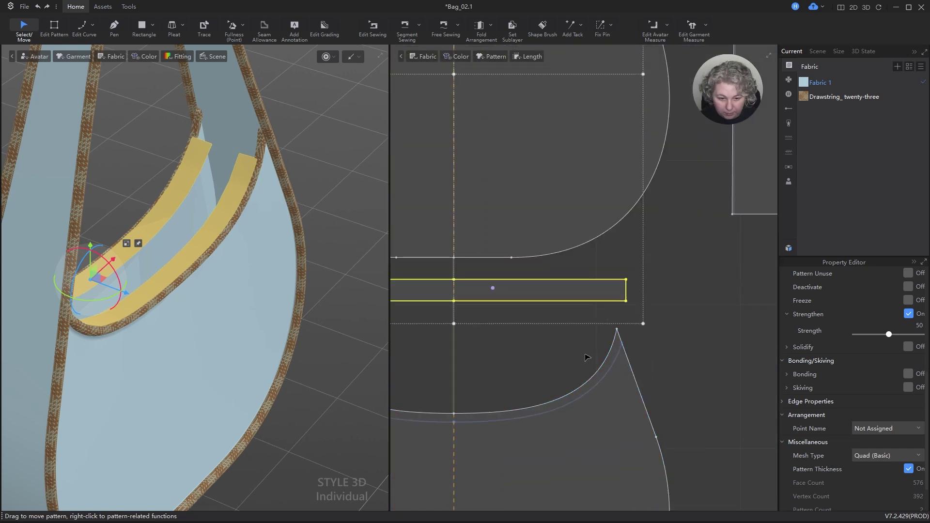
left_click(683, 336)
right_click(701, 264)
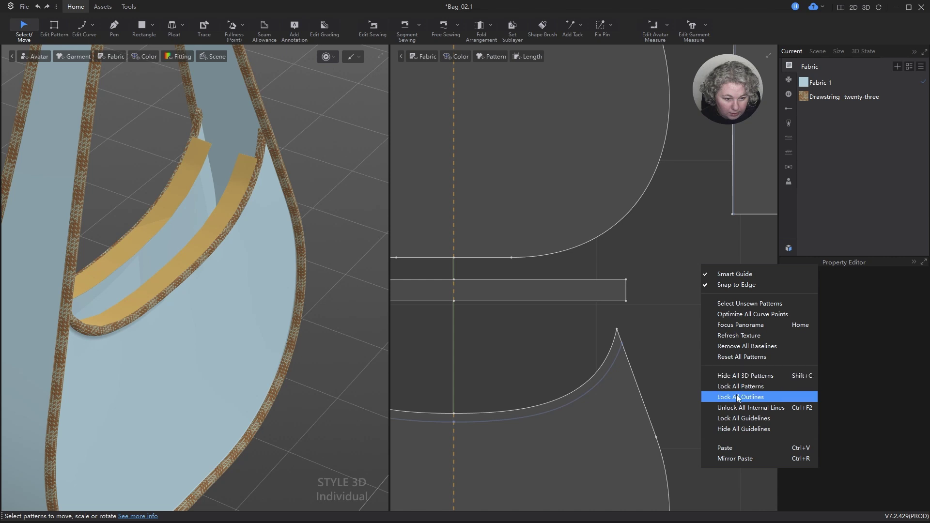
left_click(734, 411)
scroll(655, 309, "down", 4)
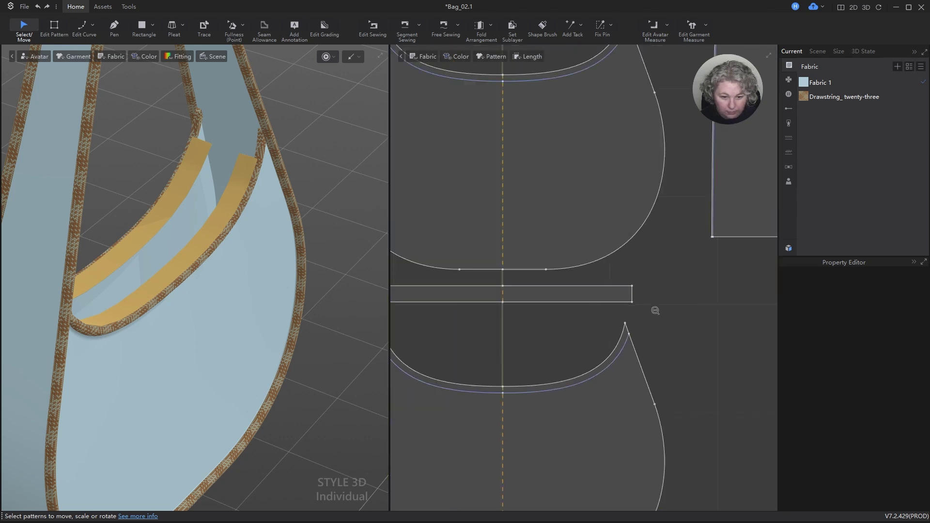
- Free-sew the lower strip's bottom edge, from its midpoint to its end, to the internal line below the lower body panel's opening
scroll(542, 306, "up", 2)
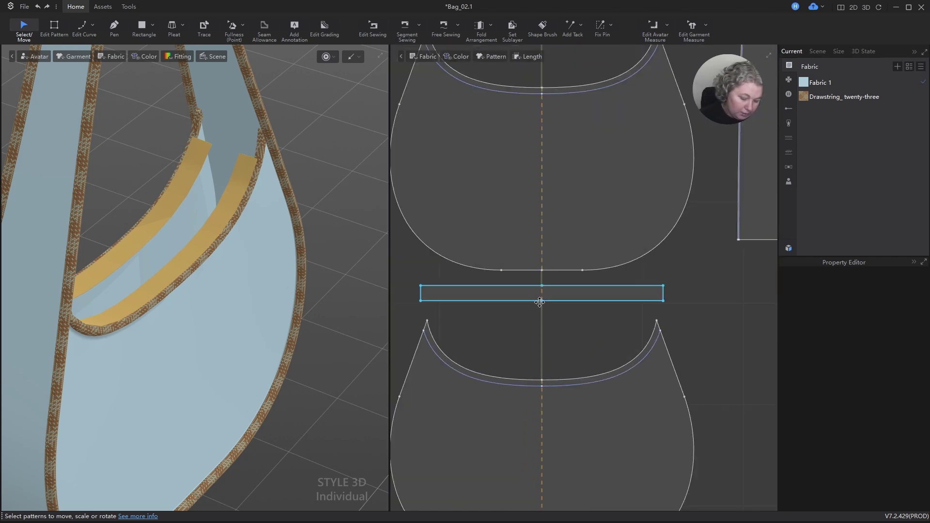
key("m")
left_click(542, 301)
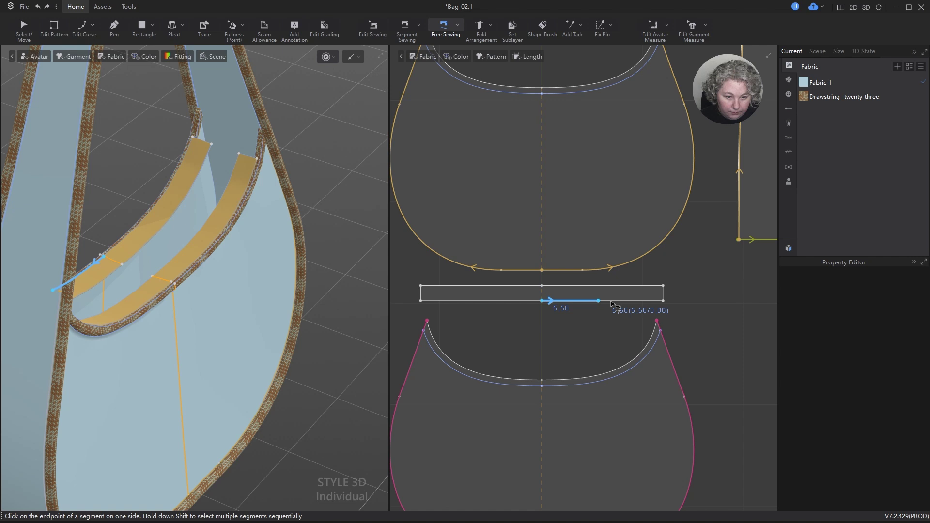
left_click(663, 301)
left_click(541, 386)
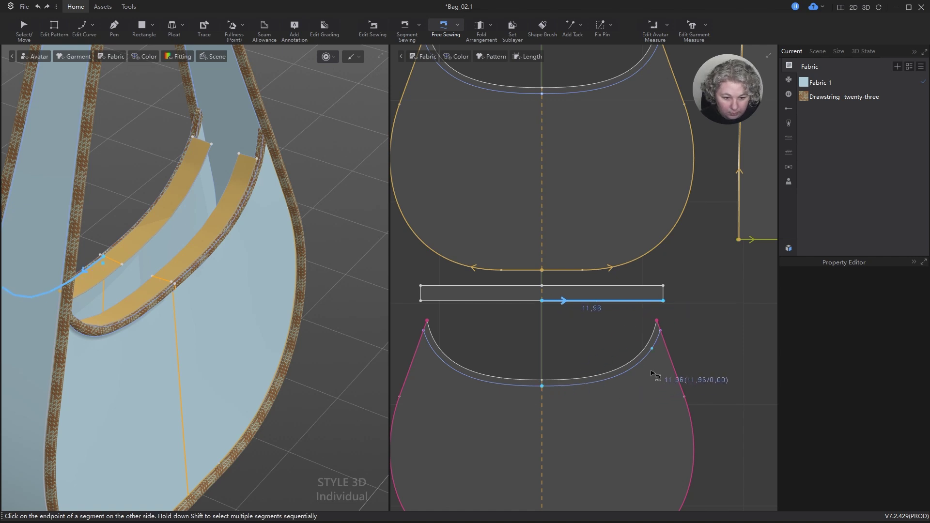
scroll(571, 223, "down", 4)
- Free-sew the upper strip's bottom edge, from its midpoint to its end, to the internal line below the upper body panel's opening
scroll(580, 136, "up", 3)
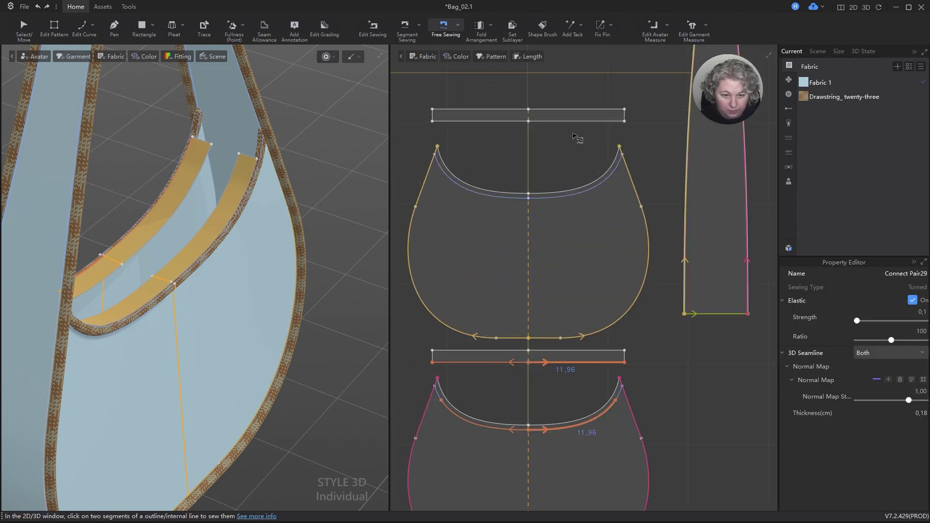
left_click(529, 123)
left_click(624, 121)
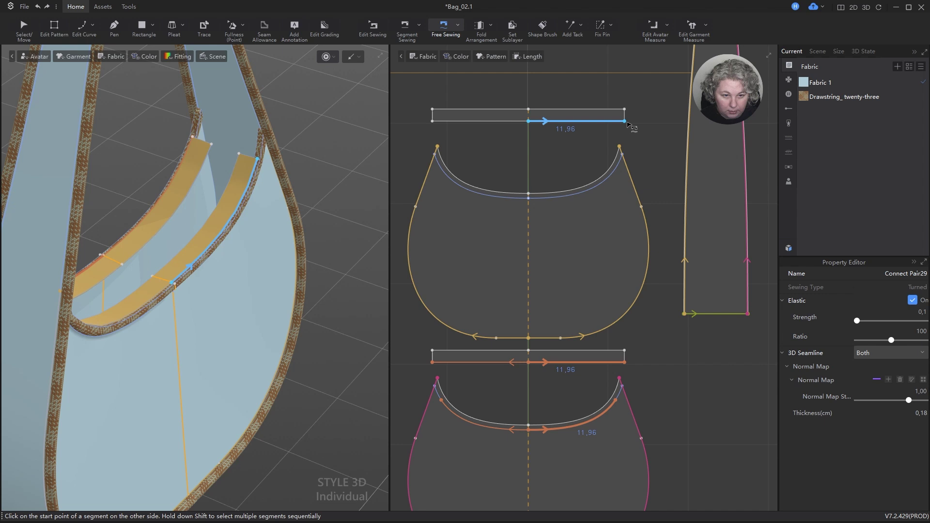
left_click(528, 196)
left_click(619, 180)
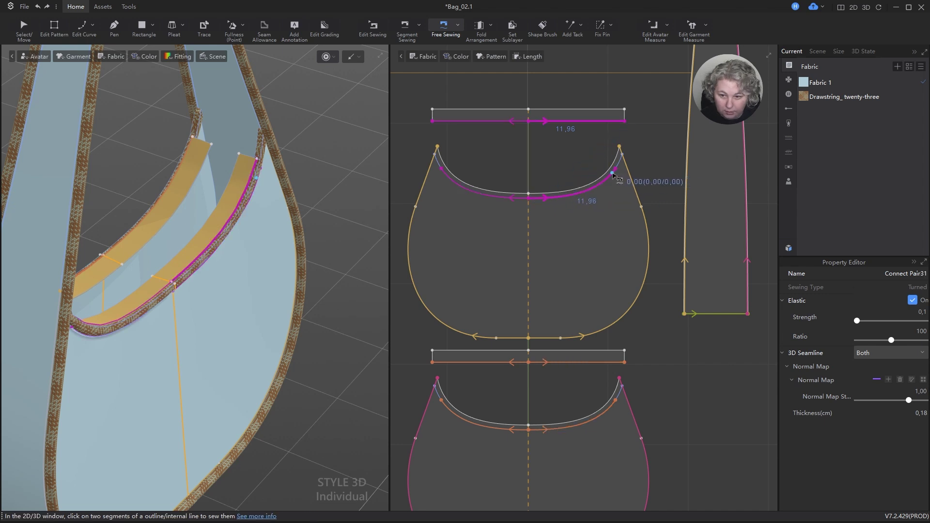
left_click(21, 37)
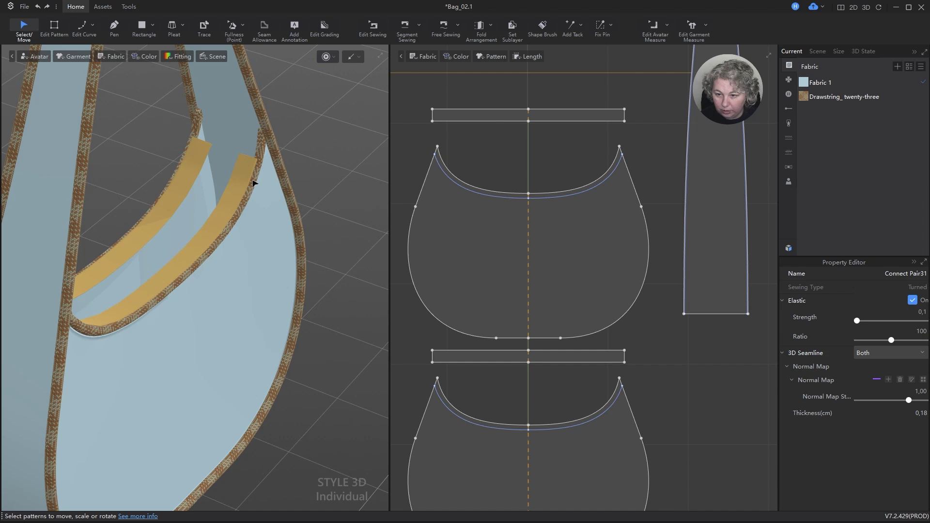
- Viewing the 3D bag from above, shift both strips inward, away from the braided trim
right_click_drag(230, 241, 176, 272)
left_click(69, 188)
key("5")
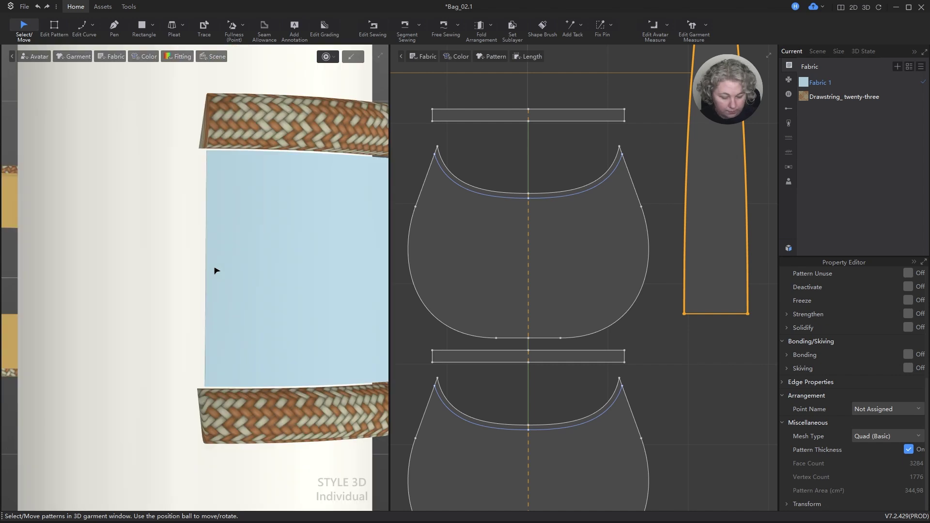
scroll(48, 243, "down", 5)
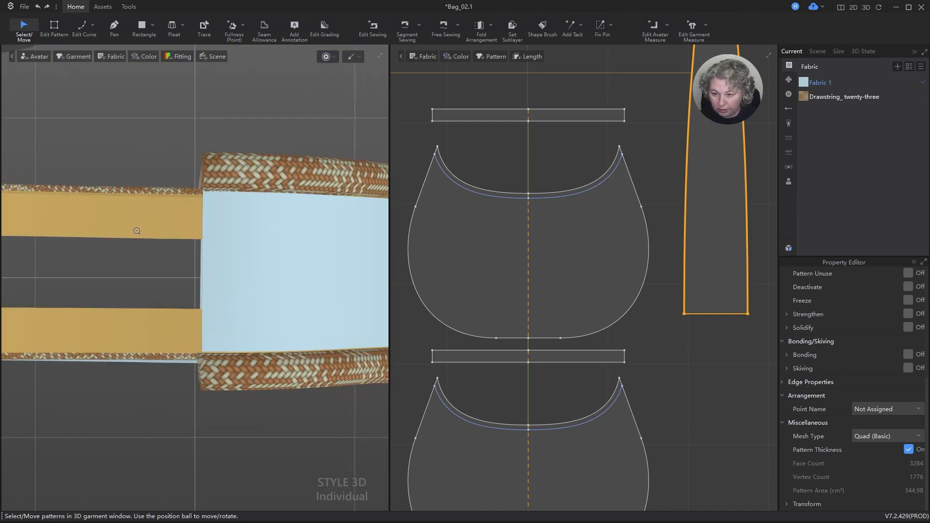
left_click(147, 252)
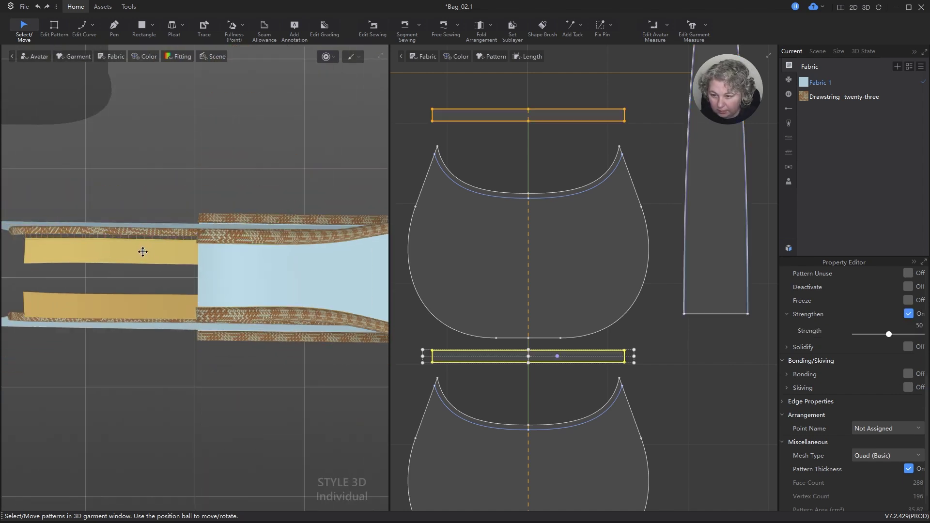
left_click_drag(121, 313, 120, 299)
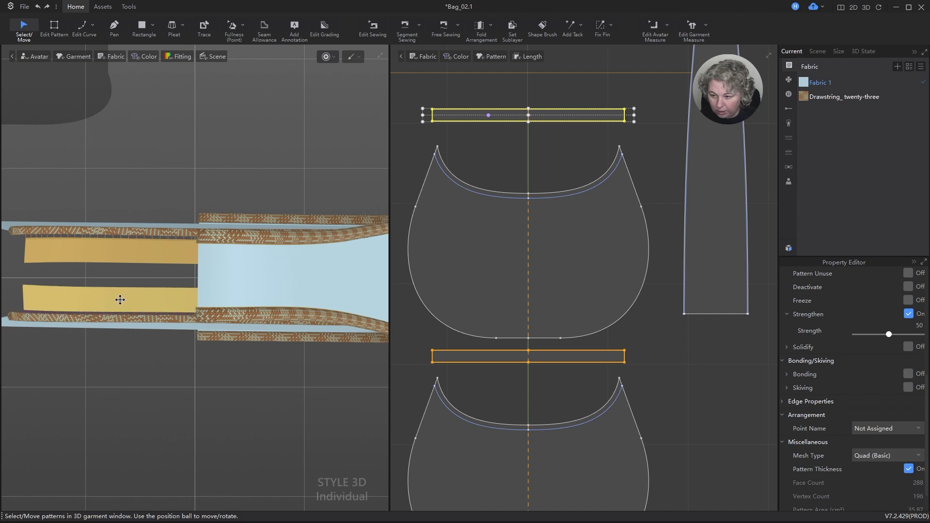
- Viewing the 3D bag from the side, lower both strips inside the opening to the level of their new seams
key("6")
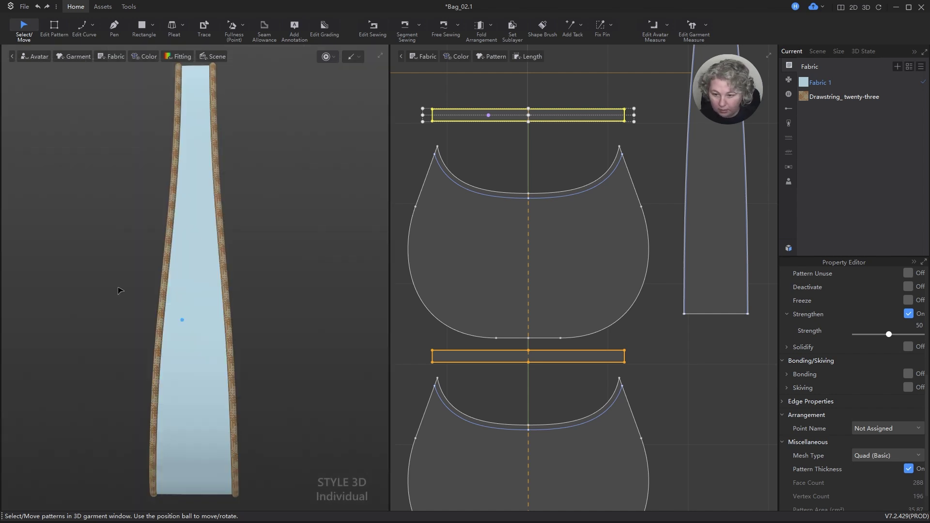
key("4")
scroll(230, 339, "up", 5)
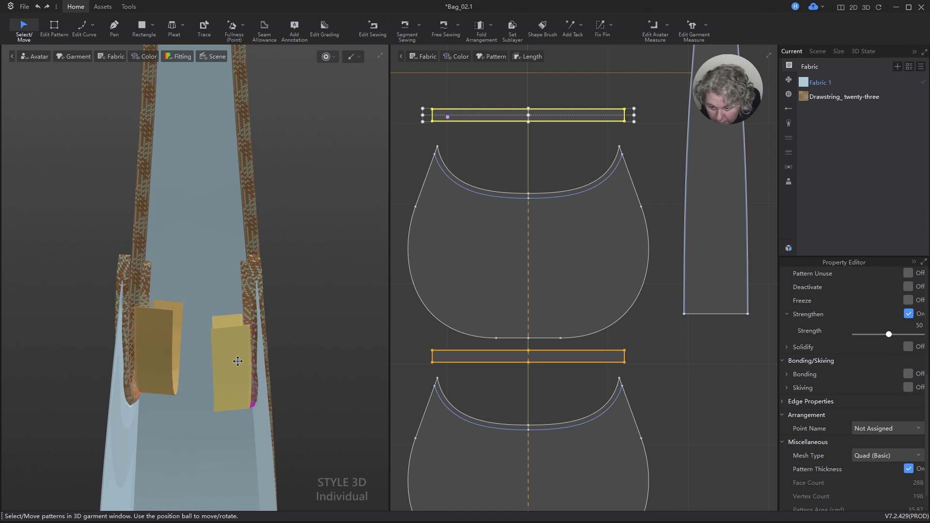
left_click(155, 366)
left_click_drag(154, 366, 151, 372)
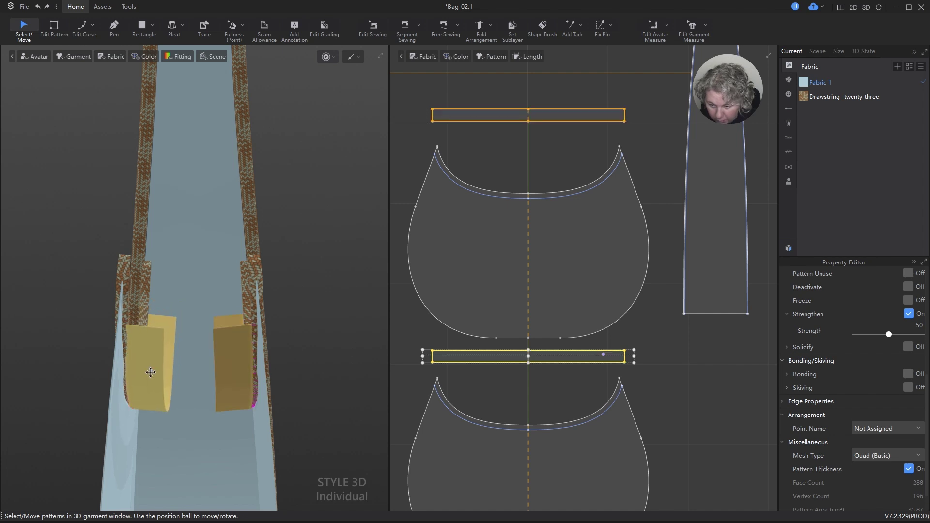
- Simulate the garment and inspect how both strips sit inside the bag's opening
key("space")
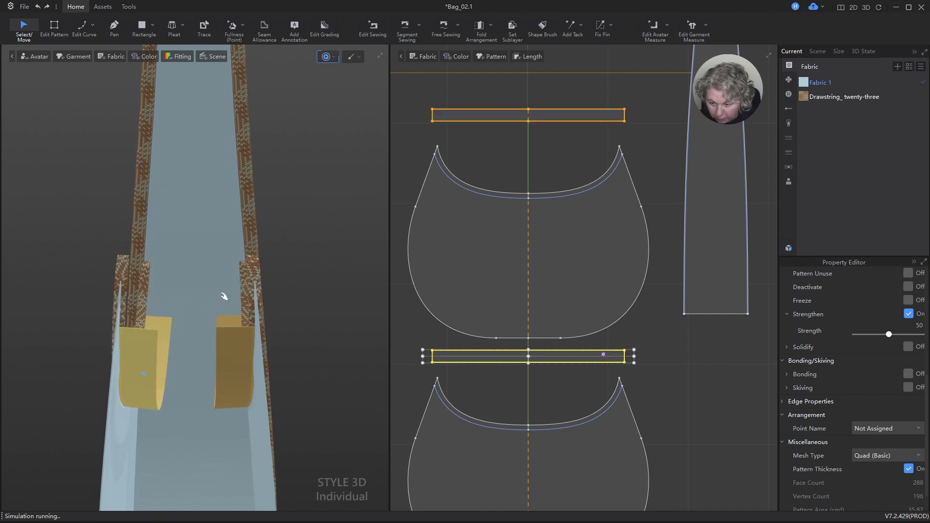
right_click_drag(278, 313, 170, 311)
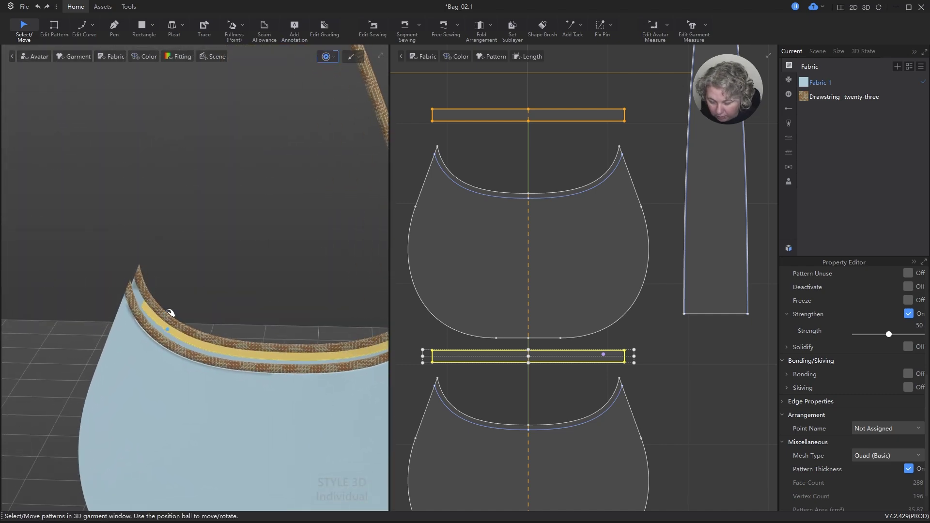
scroll(176, 232, "down", 6)
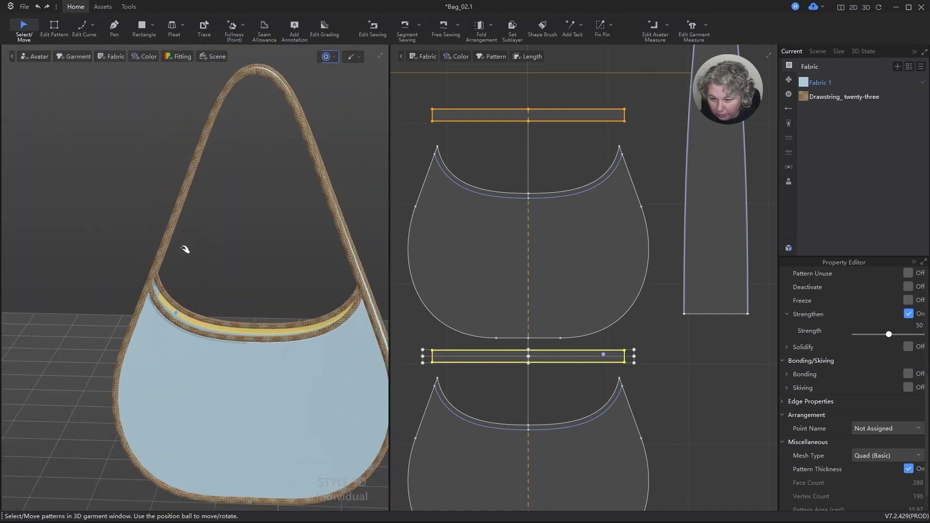
right_click_drag(231, 269, 174, 264)
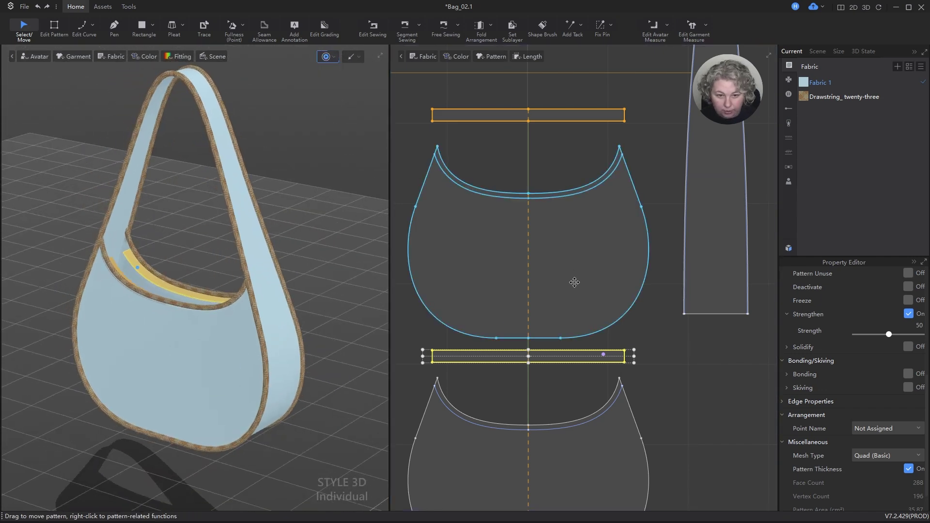
- Rotate both strip patterns 90 degrees in the 2D layout
scroll(544, 325, "down", 2)
left_click(629, 368)
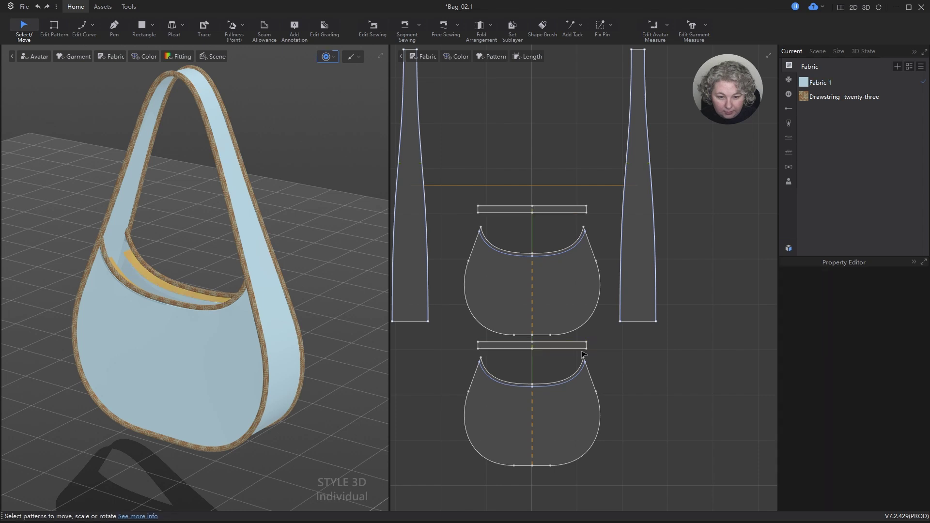
left_click(540, 344)
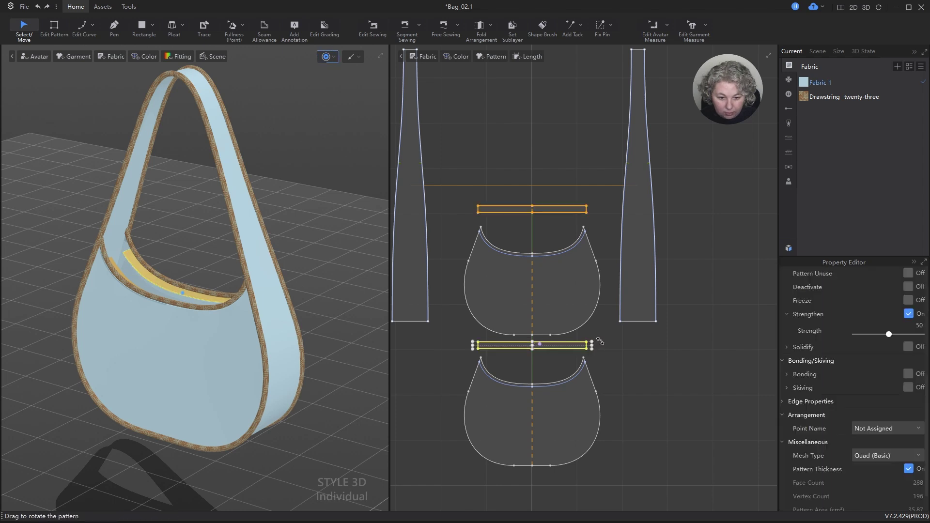
left_click_drag(600, 341, 446, 255)
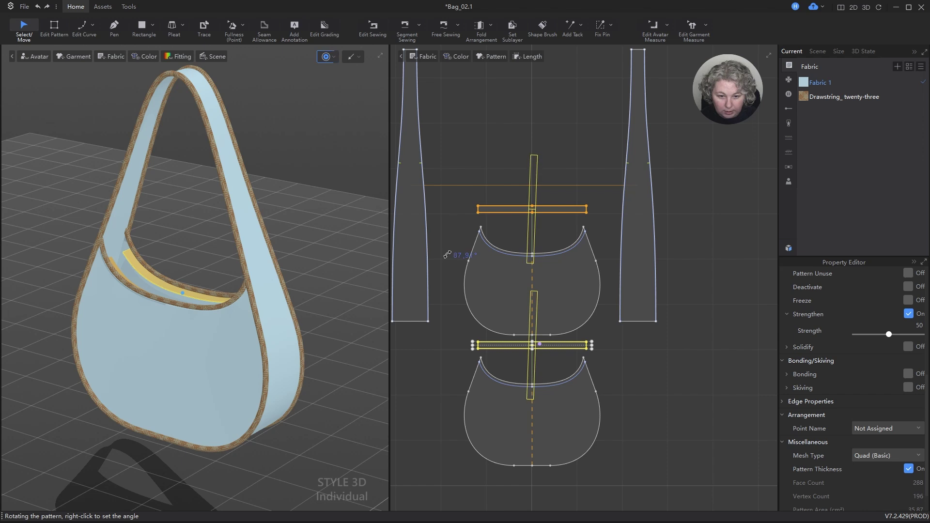
right_click(447, 255)
type("90")
key("Return")
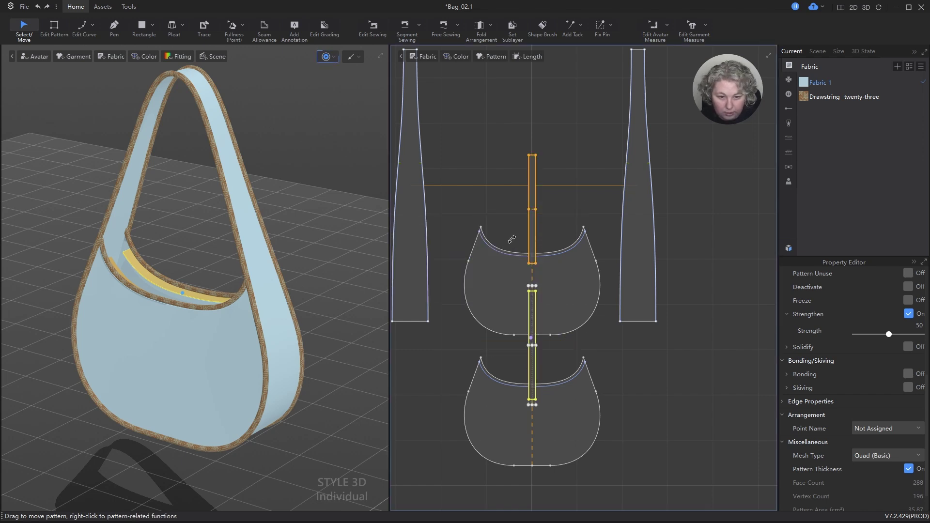
- Place the two rotated strip patterns side by side above the upper body panel, on either side of the centre line
left_click_drag(532, 171, 482, 98)
left_click_drag(534, 304, 553, 97)
left_click_drag(486, 106, 514, 106)
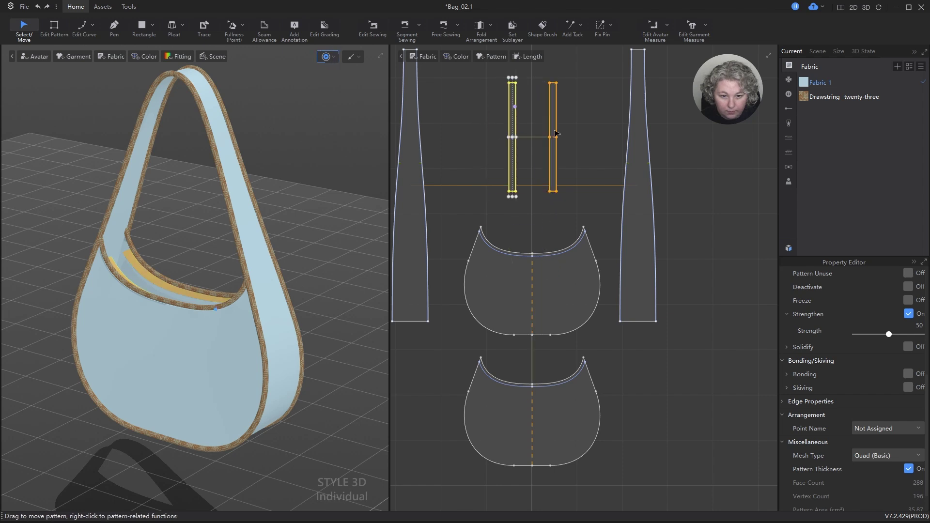
scroll(521, 140, "up", 4)
middle_click_drag(521, 141, 521, 283)
scroll(496, 165, "up", 3)
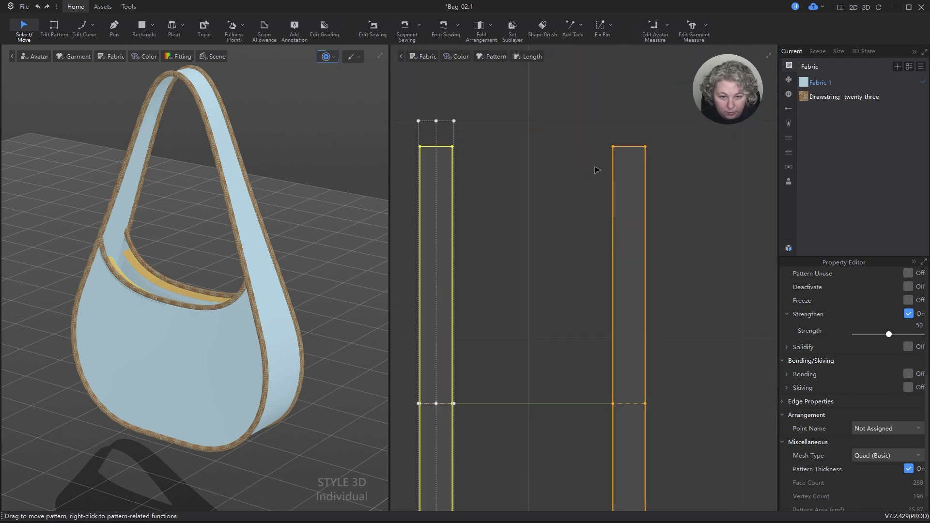
left_click_drag(622, 160, 583, 160)
left_click_drag(435, 154, 480, 155)
- Examine the strip ends inside the 3D bag's opening and match each strip to its 2D pattern
left_click(282, 220)
right_click_drag(282, 220, 295, 307)
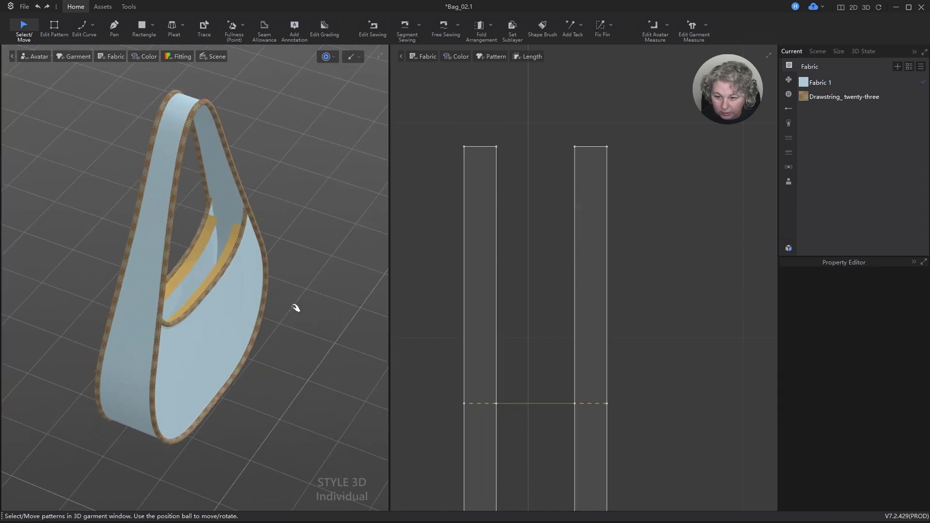
scroll(245, 223, "up", 6)
left_click(242, 144)
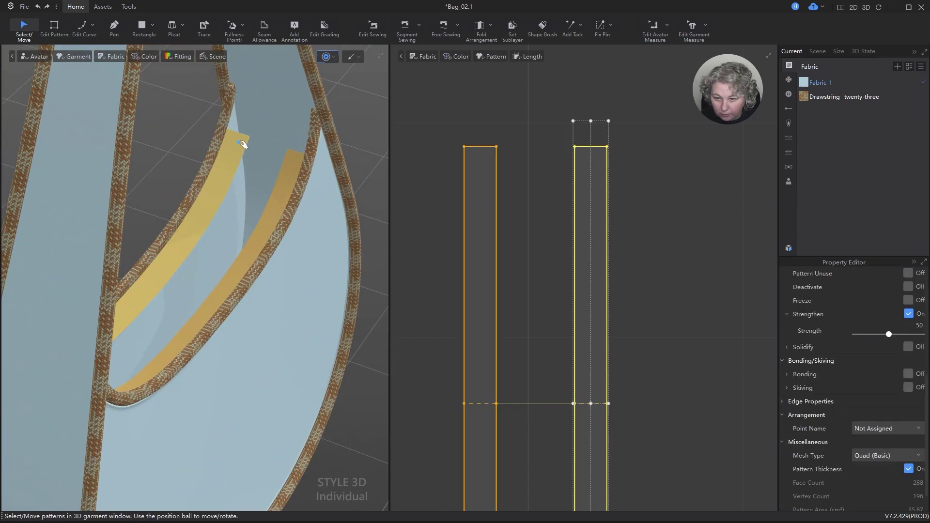
scroll(593, 230, "down", 3)
scroll(593, 229, "up", 6)
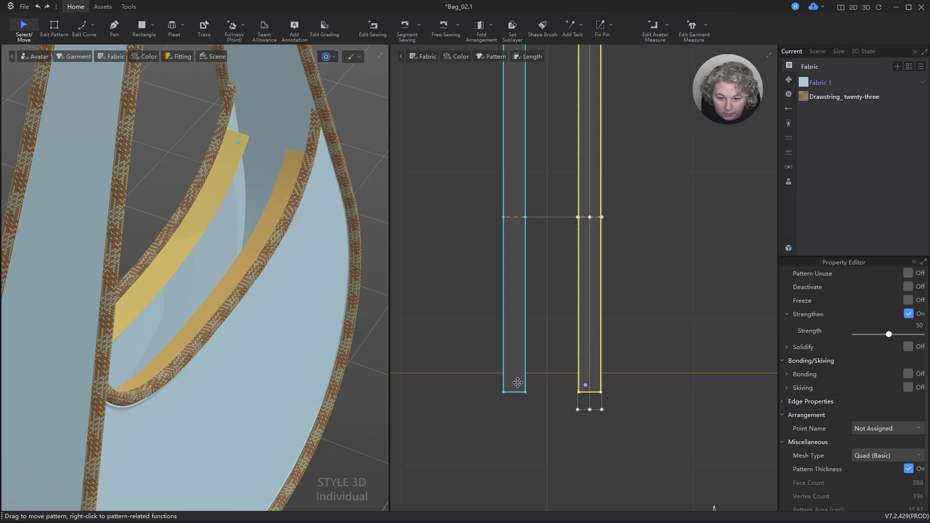
left_click(296, 157)
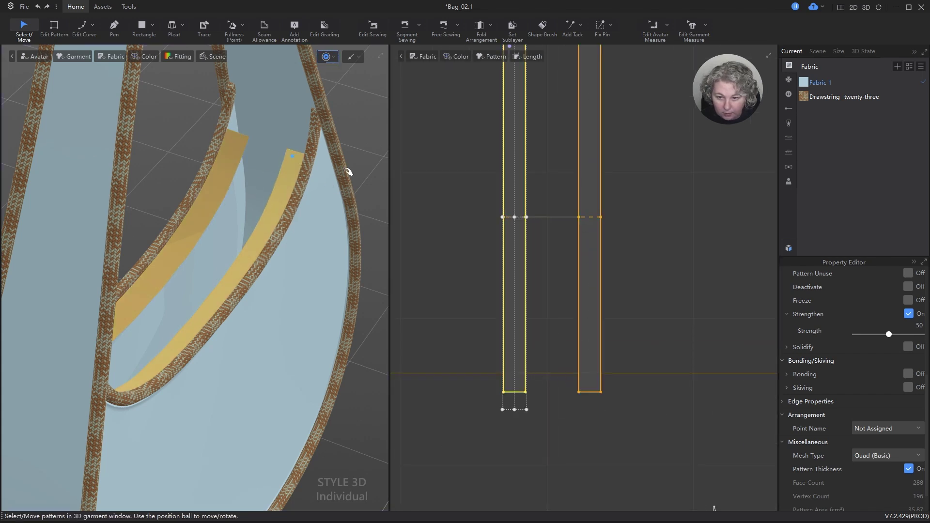
scroll(523, 252, "down", 5)
scroll(526, 227, "up", 5)
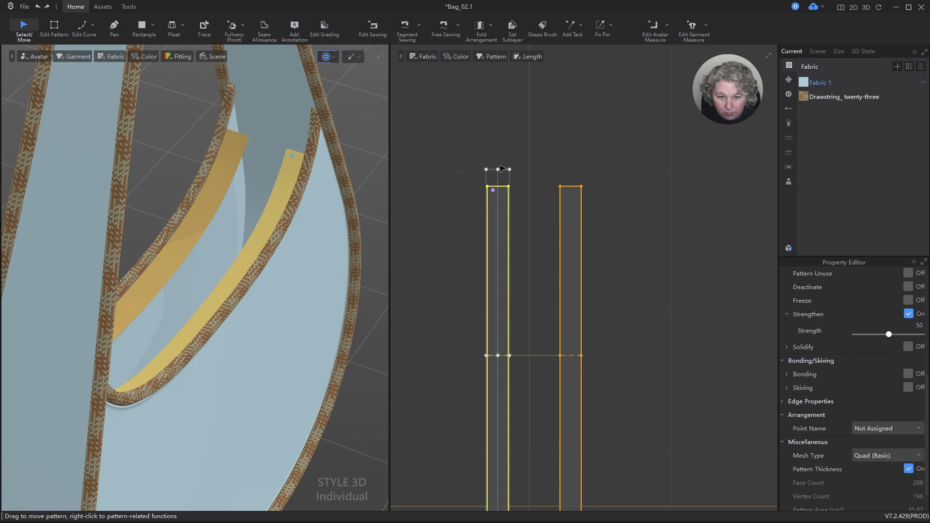
scroll(523, 169, "down", 2)
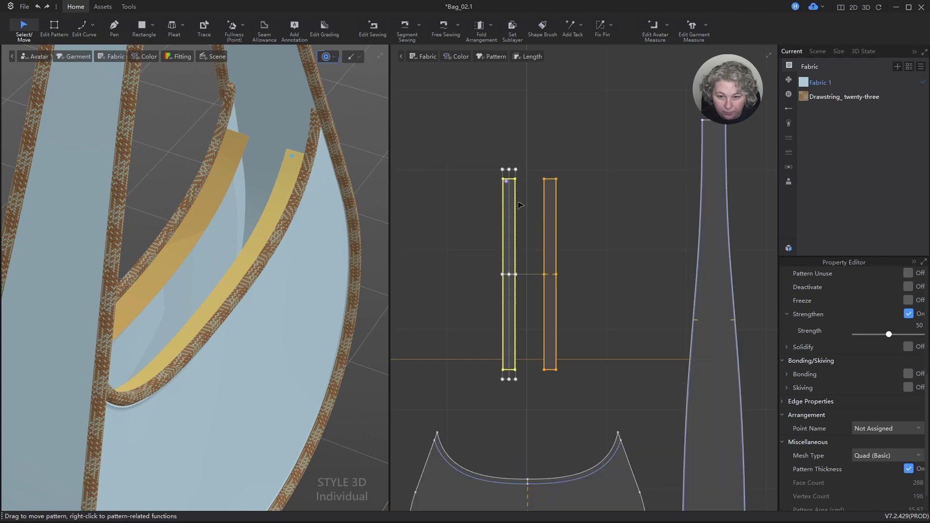
scroll(520, 206, "up", 2)
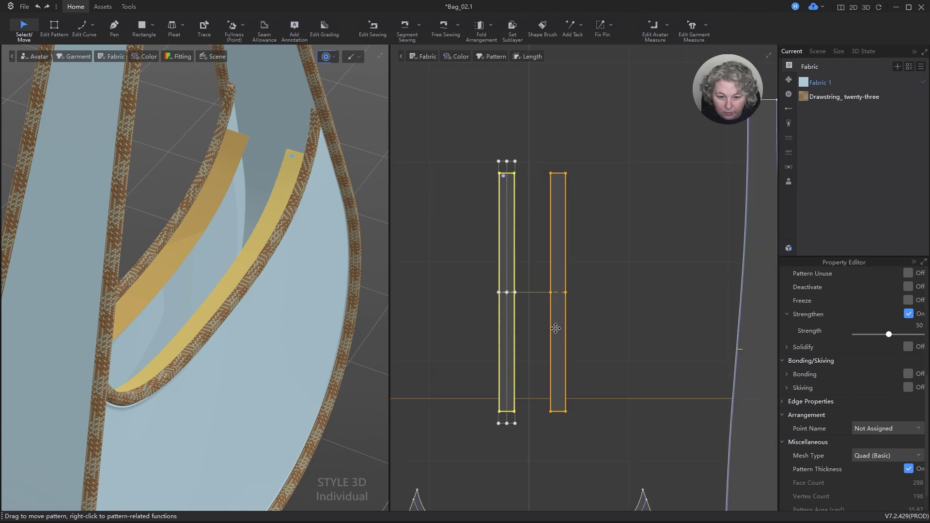
- Match the two strips in the bag's opening to their 2D patterns, stop the simulation and activate the Zipper tool
left_click(235, 141)
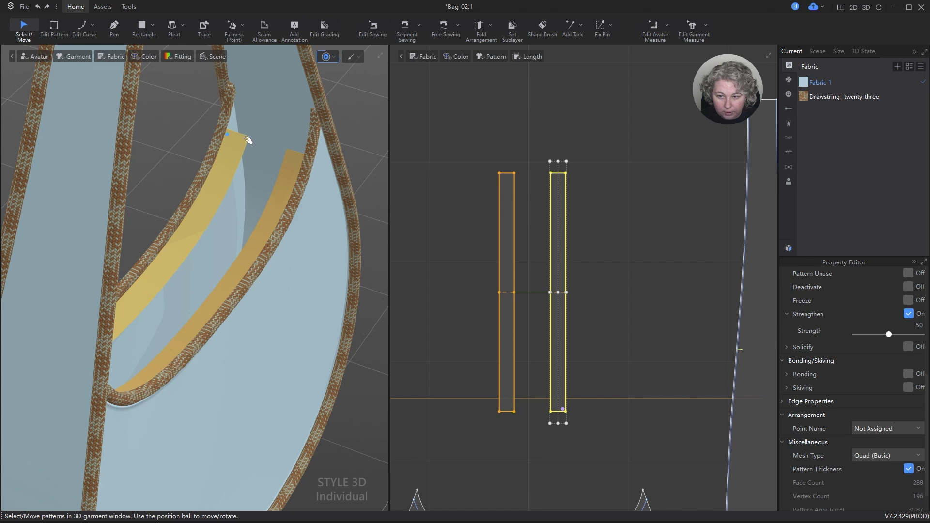
left_click(291, 154)
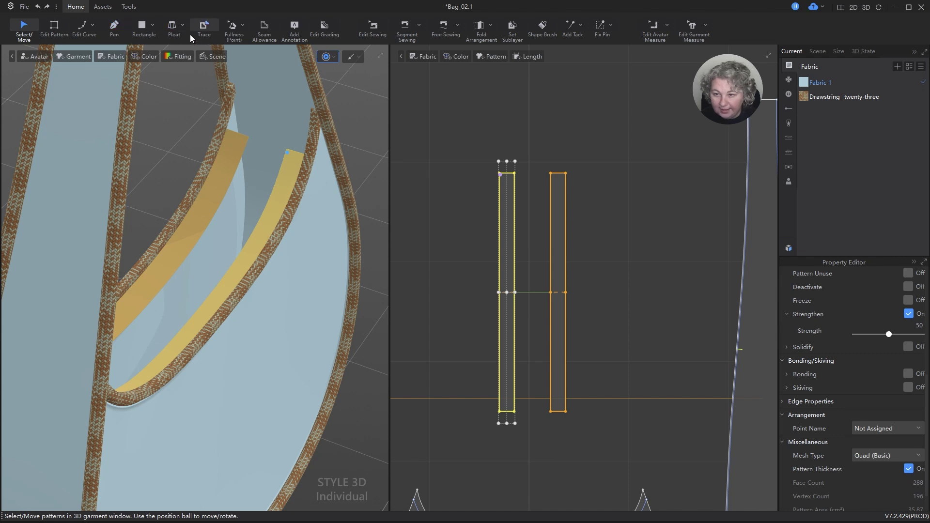
key("space")
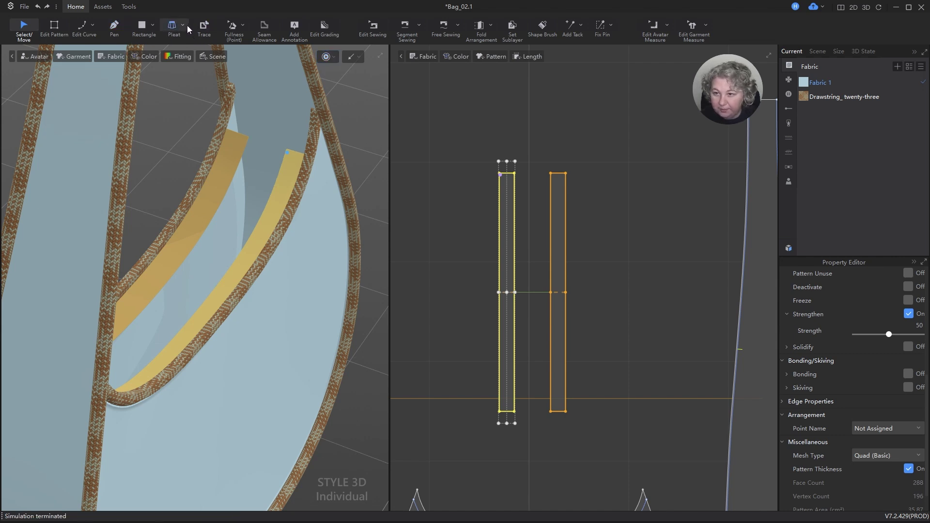
left_click(108, 6)
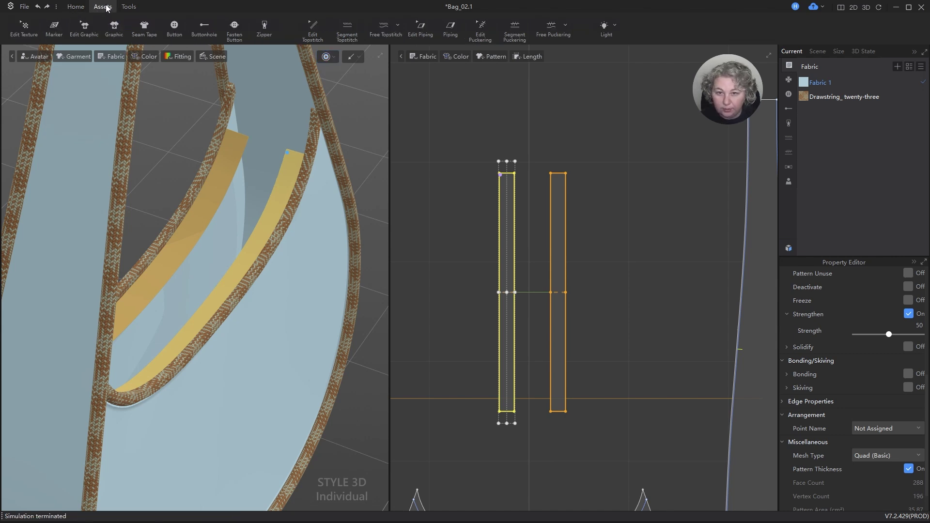
left_click(264, 26)
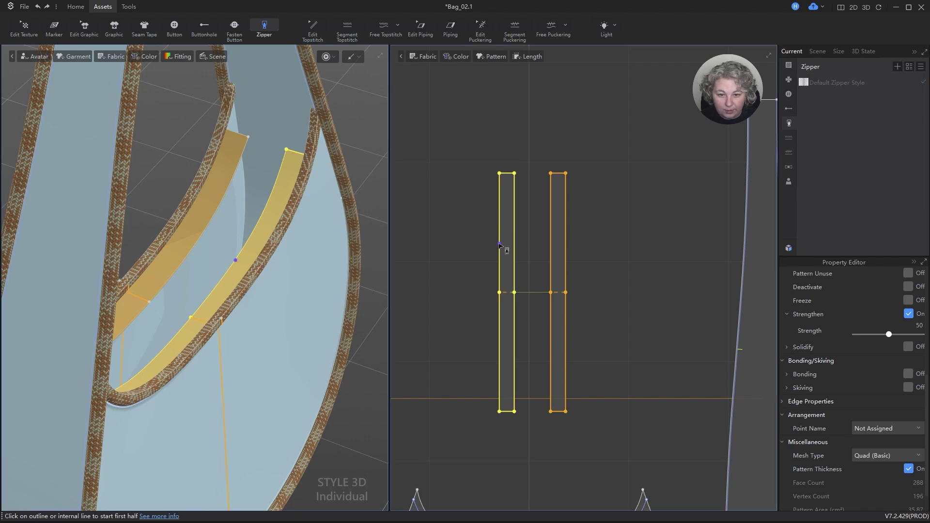
left_click(500, 175)
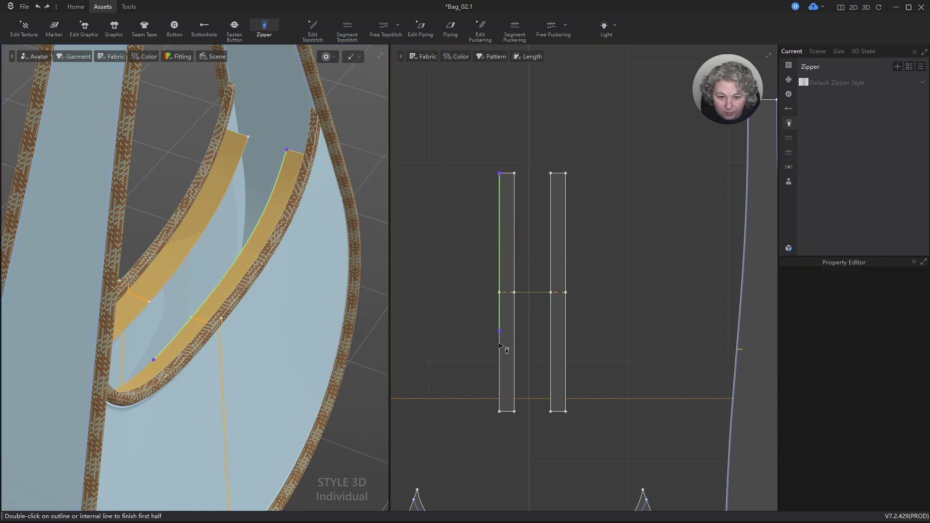
double_click(500, 412)
left_click(550, 411)
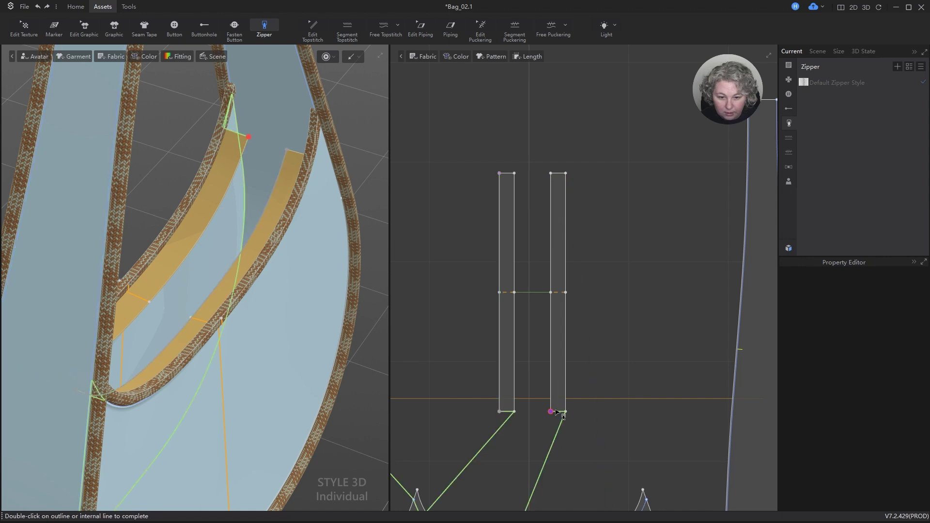
double_click(552, 413)
- Try a zipper running down the first strip's left edge and up the second strip's left edge, and undo it
left_click(499, 173)
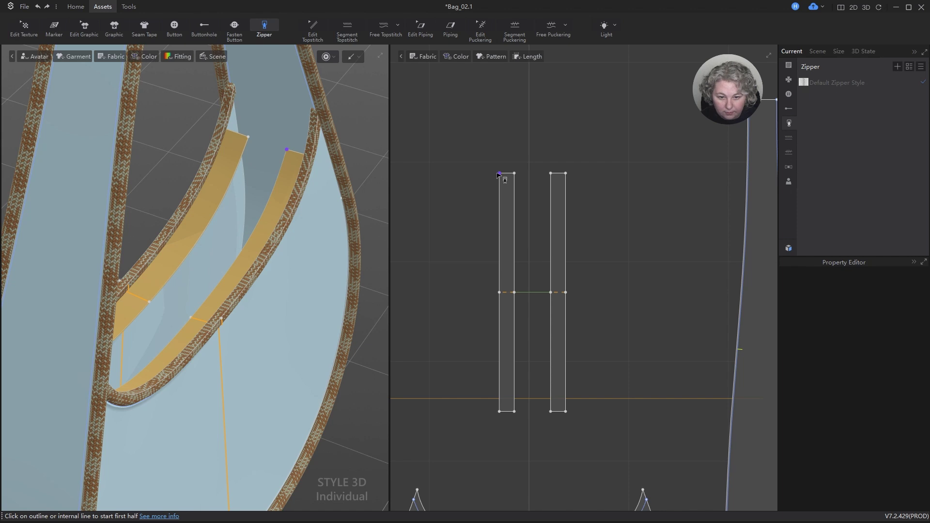
double_click(501, 412)
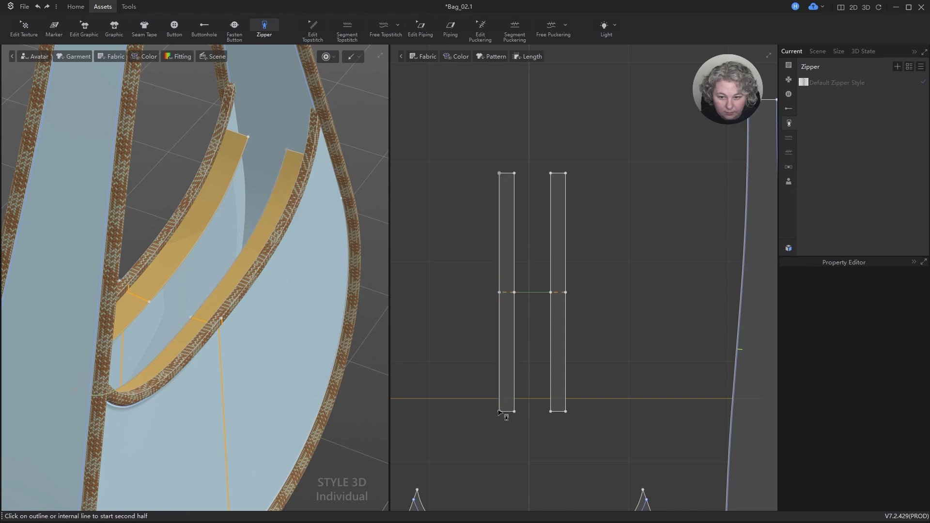
left_click(551, 412)
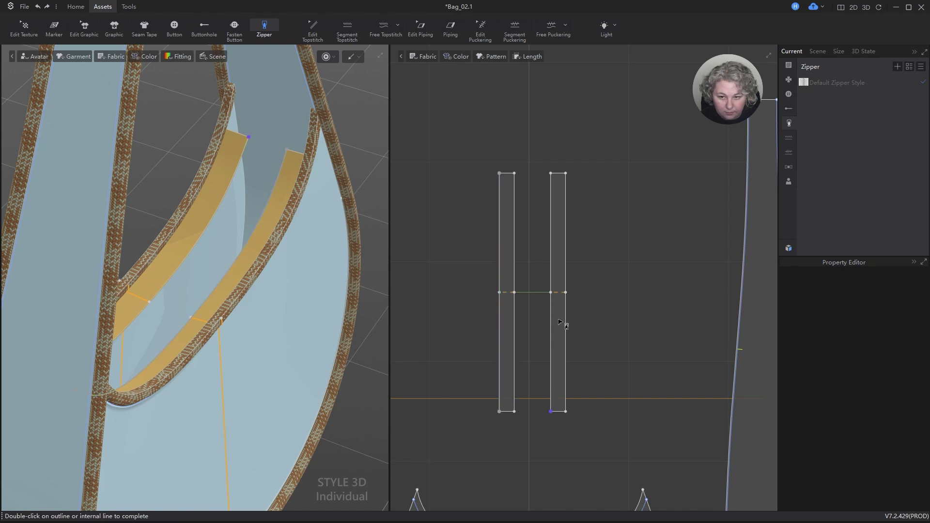
double_click(551, 176)
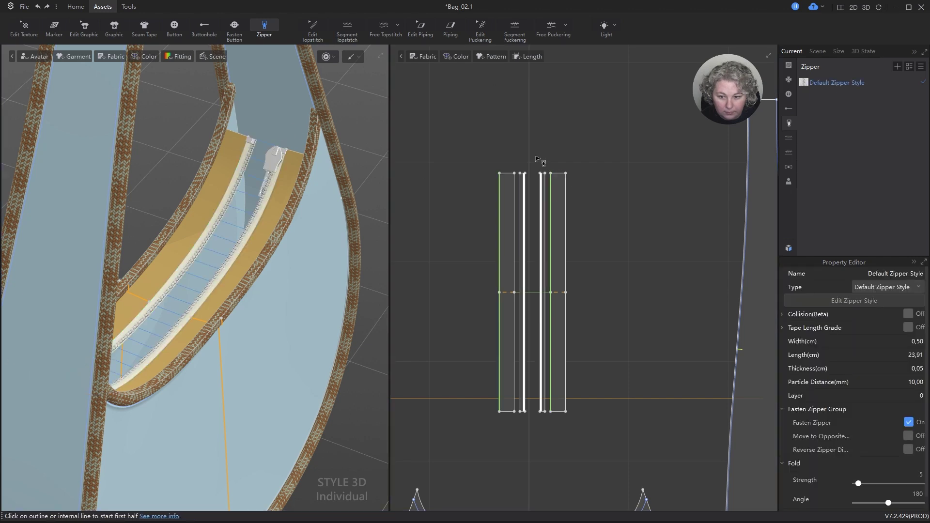
key("ctrl+z")
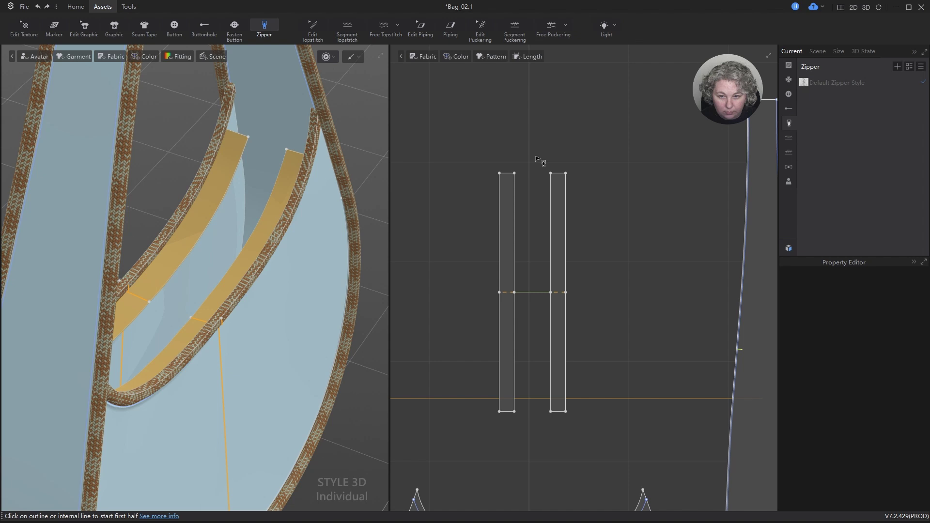
key("ctrl+z")
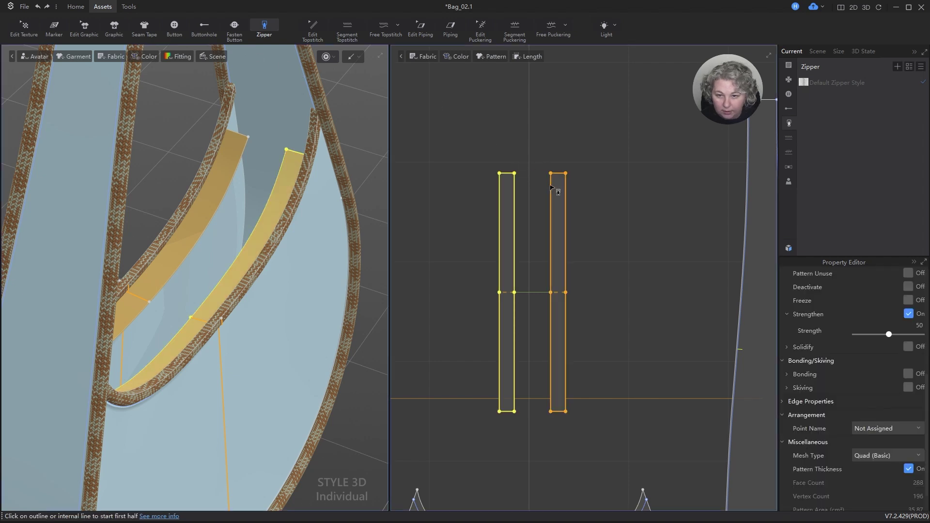
- Add a zipper between the strips, defining one half up the first strip's left edge and the other down the second strip's left edge
left_click(499, 412)
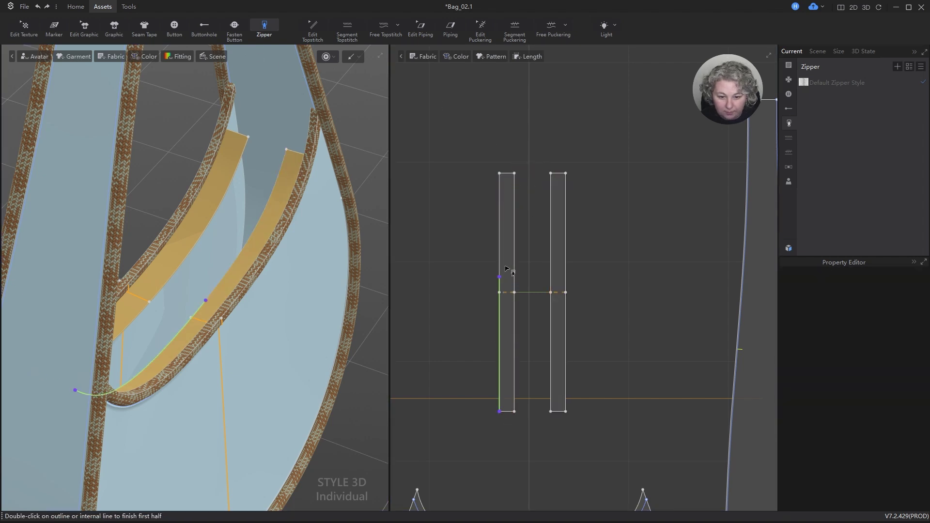
double_click(499, 174)
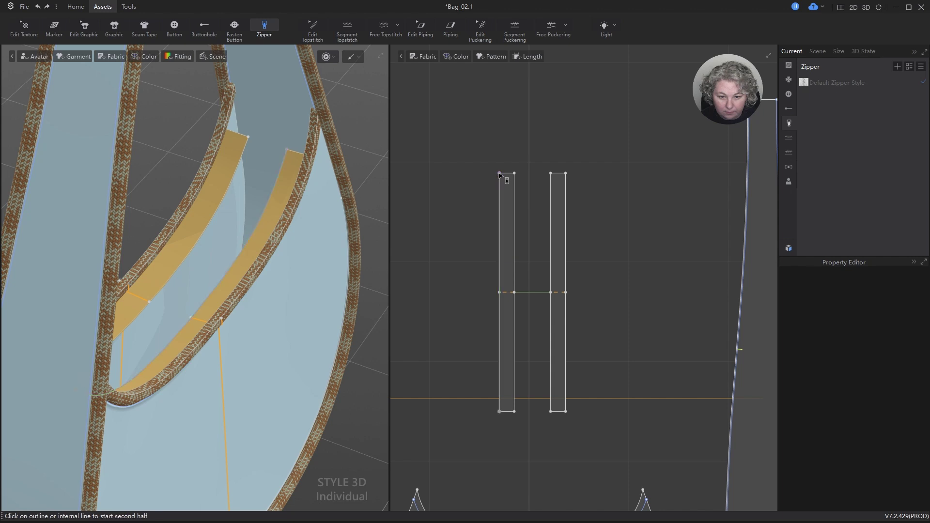
left_click(551, 174)
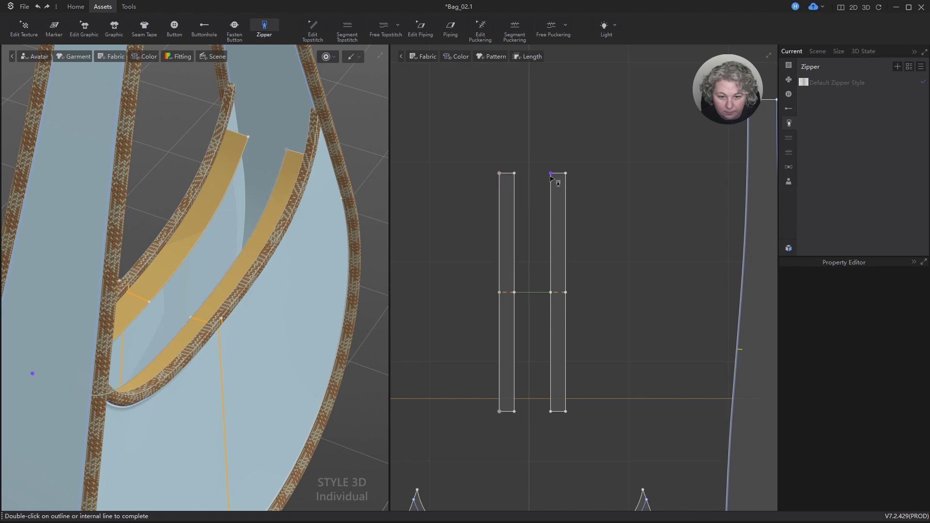
double_click(551, 412)
scroll(242, 236, "down", 5)
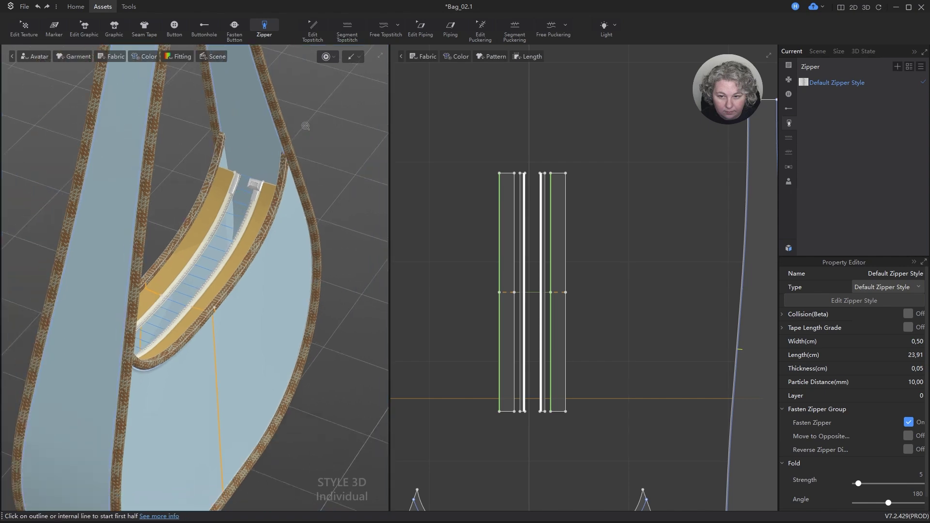
right_click_drag(242, 236, 417, 234)
scroll(283, 213, "up", 6)
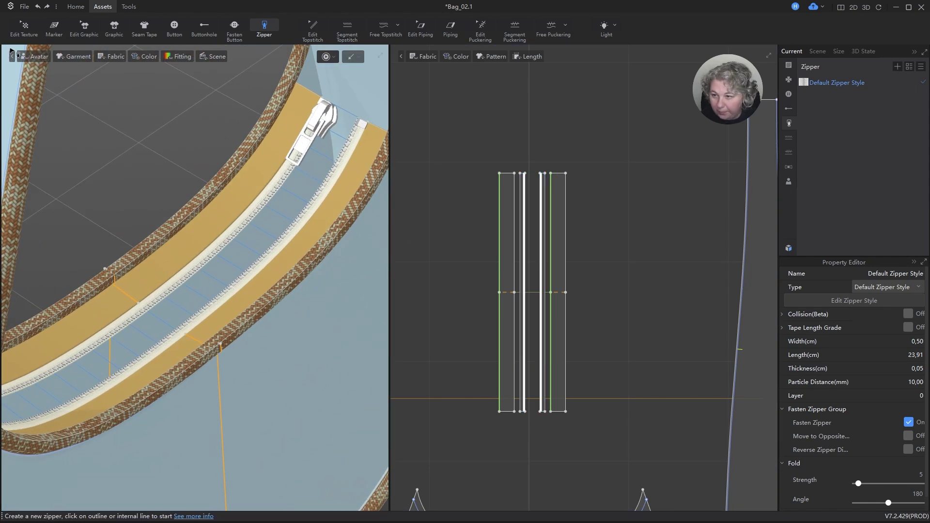
scroll(293, 138, "down", 4)
mouse_move(294, 138)
right_mouse_down()
mouse_move(310, 149)
mouse_move(301, 153)
right_mouse_up()
- Simulate the bag to close the zipper between both strips and check how it sits in the opening
key("space")
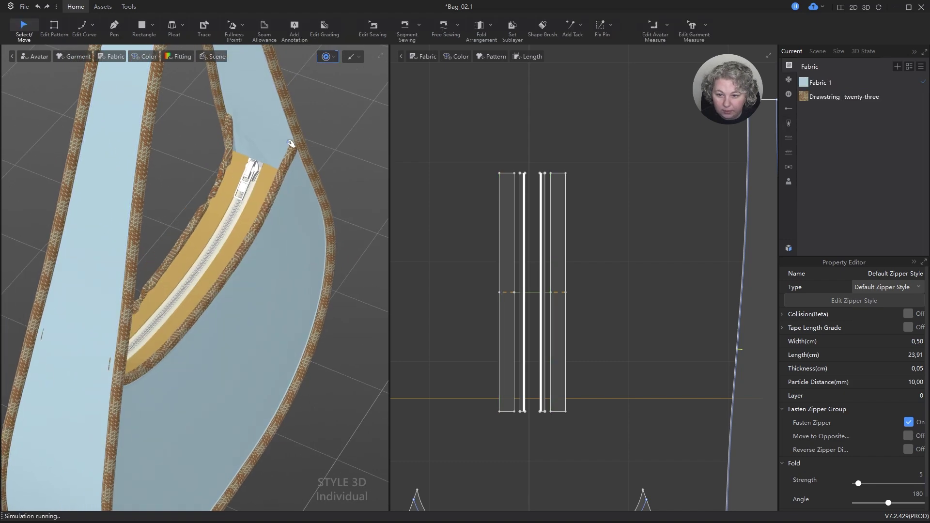
right_click_drag(237, 182, 244, 272)
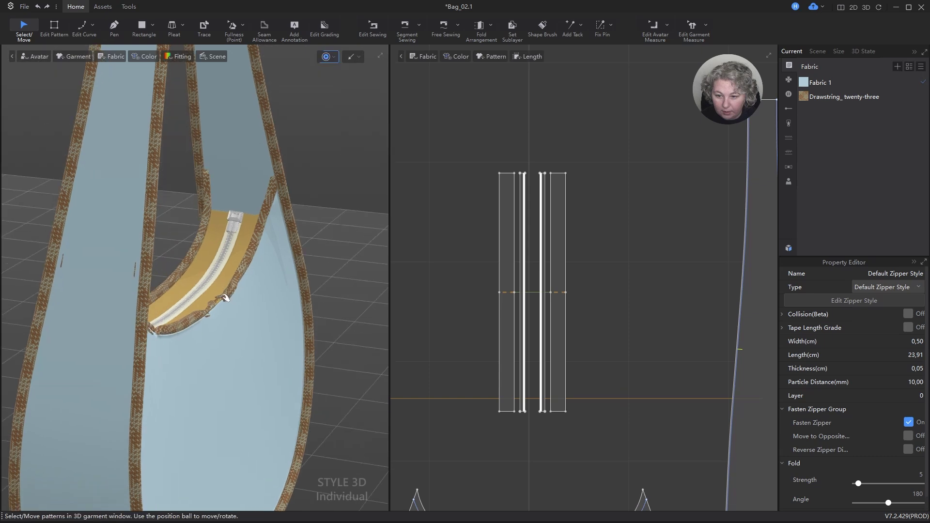
left_click(244, 273)
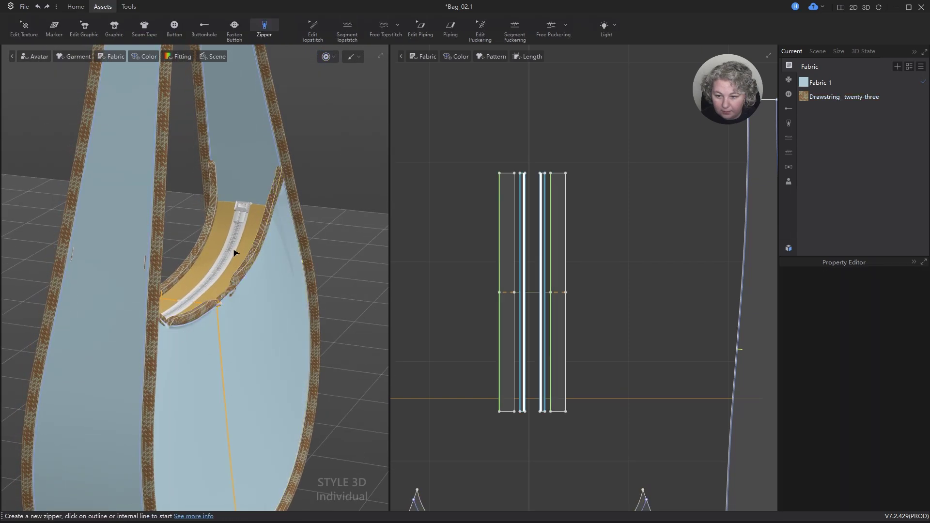
left_click(247, 244)
left_click(223, 236, "shift")
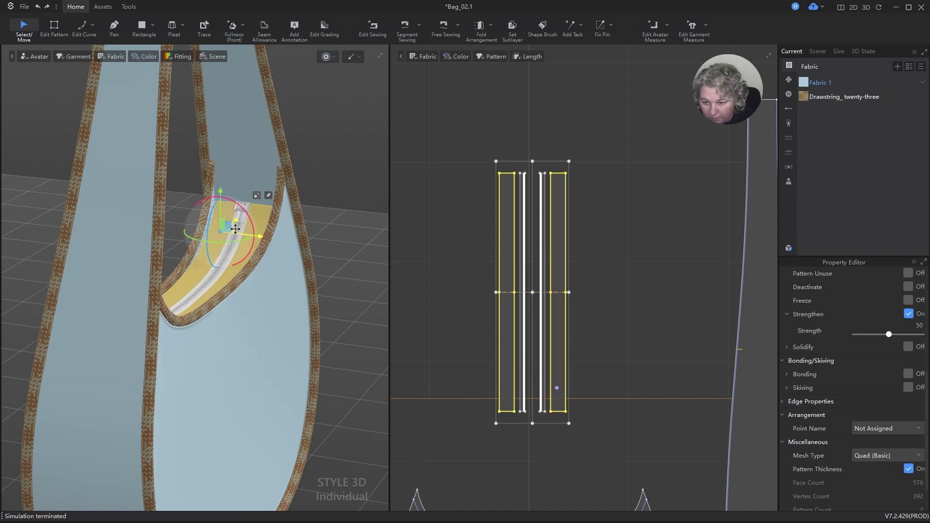
scroll(257, 218, "down", 4)
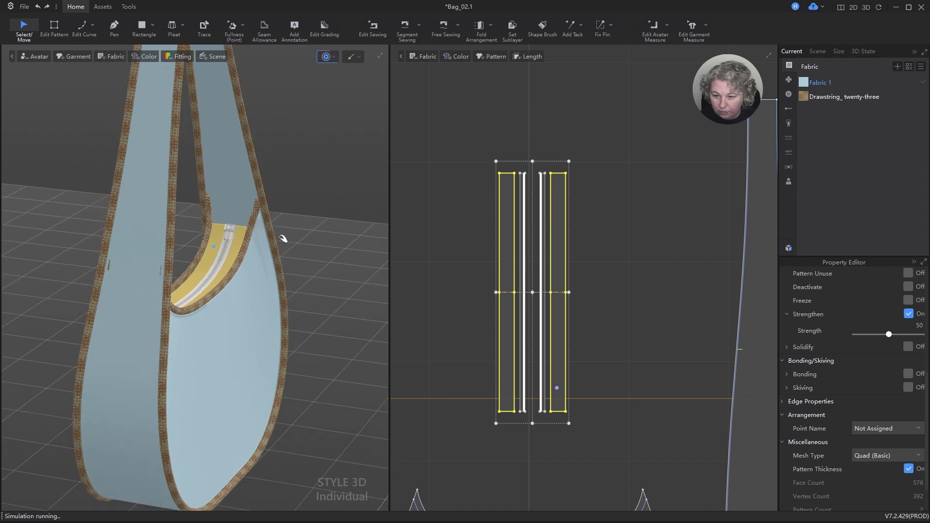
key("space")
right_click_drag(282, 239, 63, 271)
right_click_drag(283, 216, 213, 226)
scroll(309, 232, "up", 2)
scroll(309, 232, "up", 3)
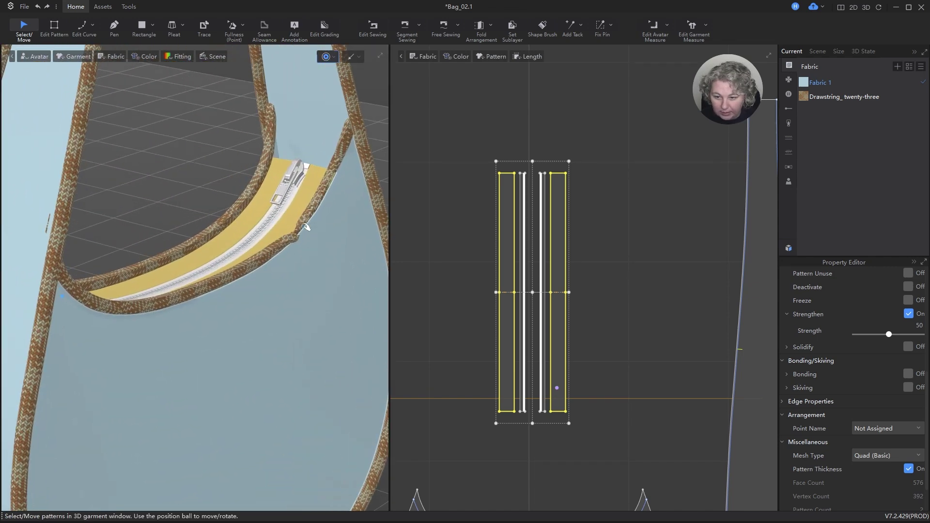
- Deactivate the strip on the front side of the zipper and simulate the bag
left_click(300, 205)
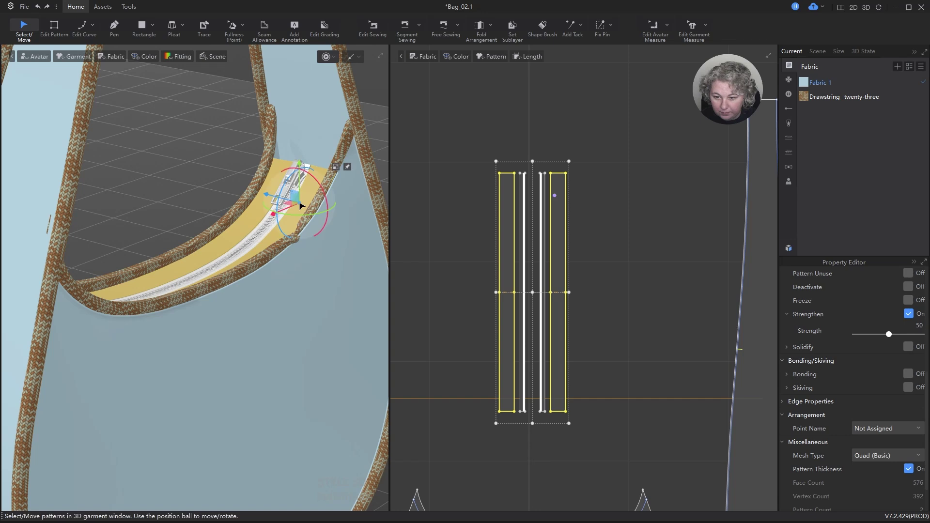
left_click(370, 78)
left_click(311, 189)
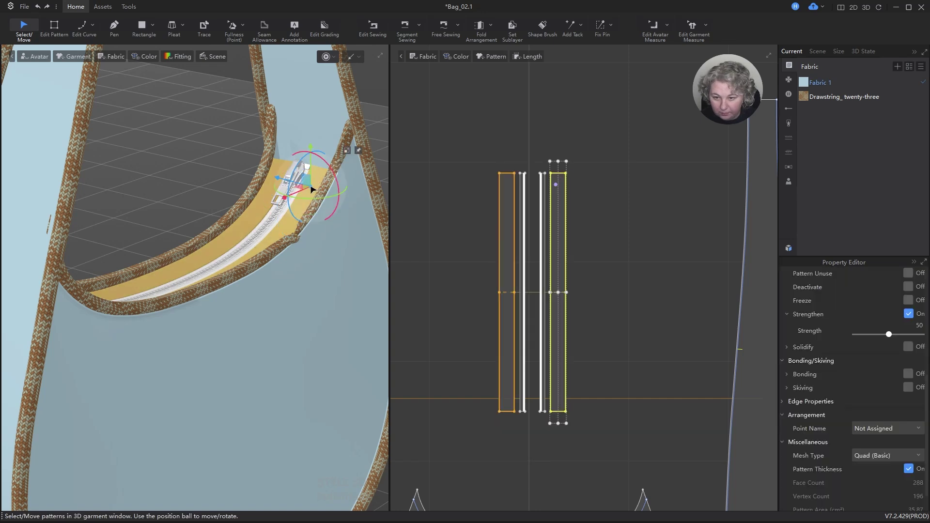
key("space")
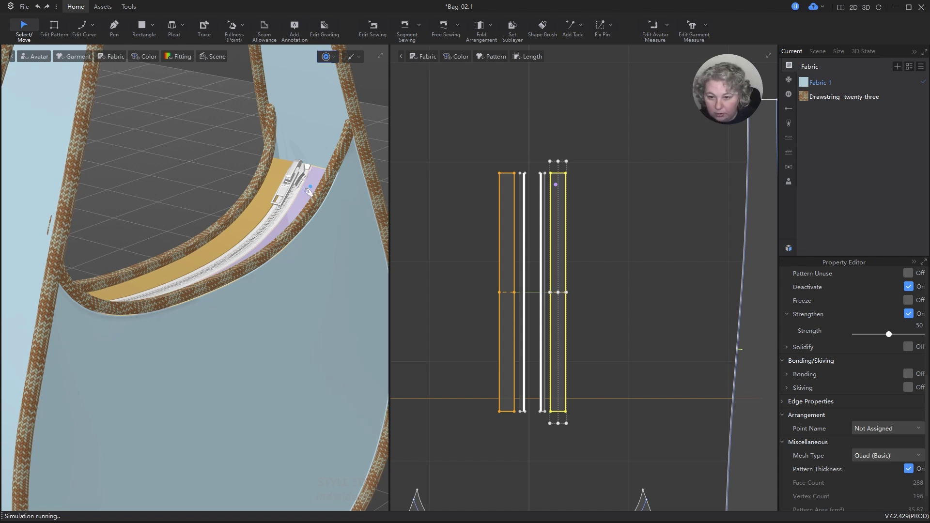
- Reactivate the strip on the front side of the zipper and stop the simulation
left_click(198, 133)
left_click(315, 182)
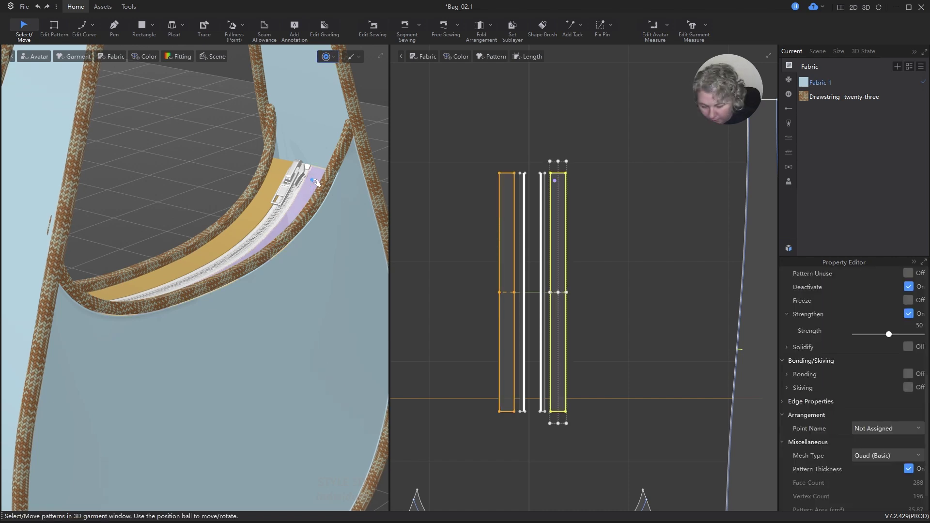
key("ctrl+j")
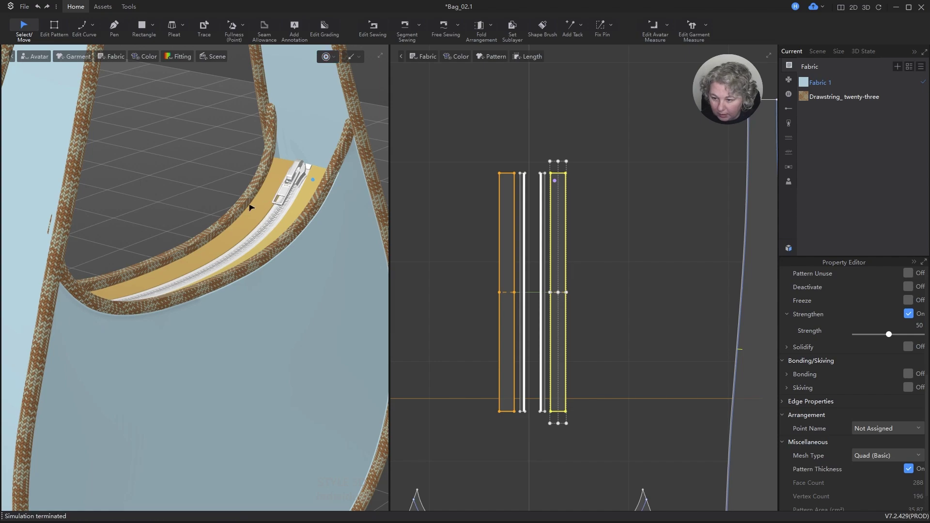
- Turn off Strengthen for both fabric strips beside the zipper
scroll(249, 207, "down", 5)
right_click_drag(243, 222, 348, 218)
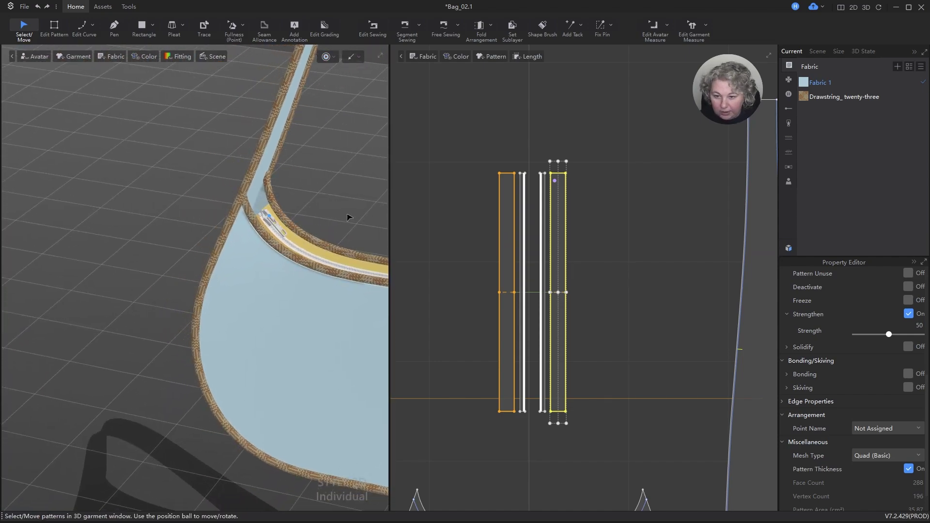
middle_click_drag(348, 218, 204, 134)
right_click_drag(222, 174, 98, 183)
middle_click_drag(180, 167, 310, 235)
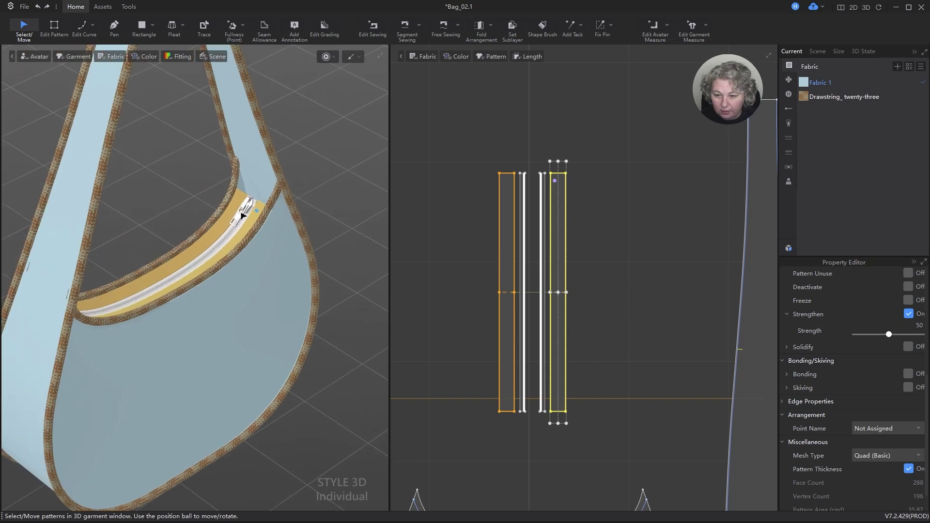
scroll(241, 215, "up", 3)
left_click(272, 134)
left_click(332, 129, "shift")
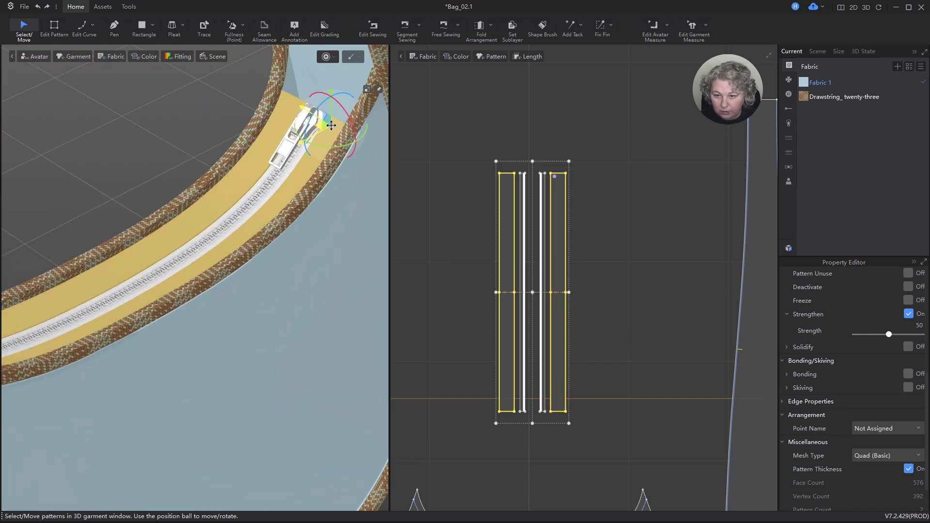
key("ctrl+k")
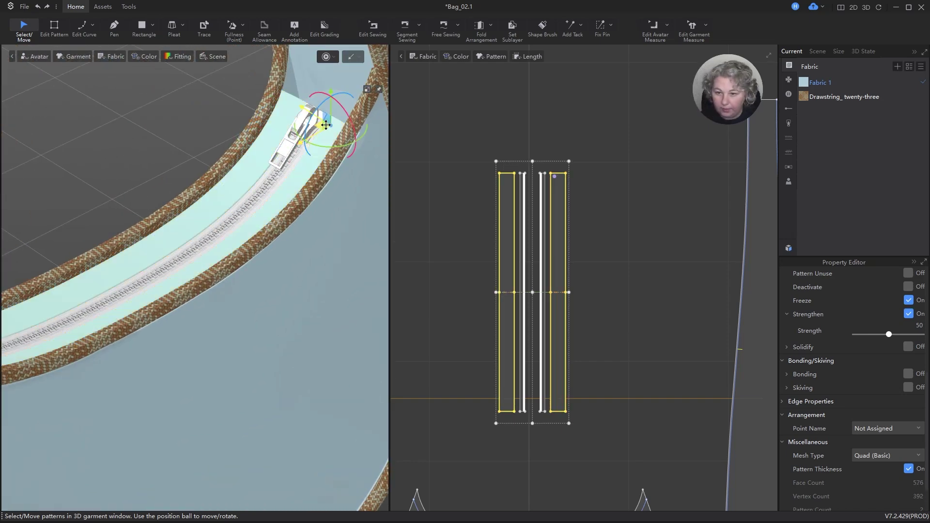
key("ctrl+shift+k")
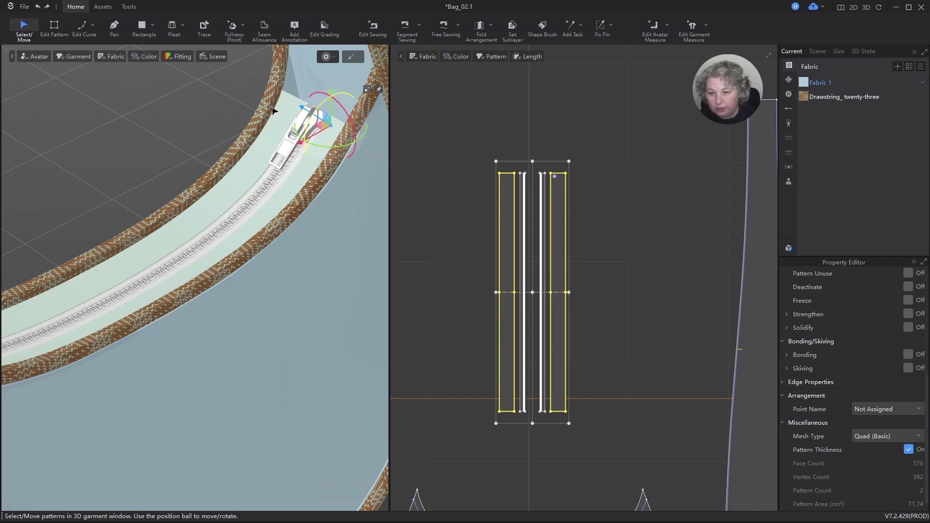
- Deselect the strips and examine the whole bag and its zippered opening from the side
scroll(277, 115, "down", 8)
middle_click_drag(314, 187, 311, 139)
right_click_drag(312, 139, 239, 288)
left_click(341, 144)
scroll(271, 147, "up", 5)
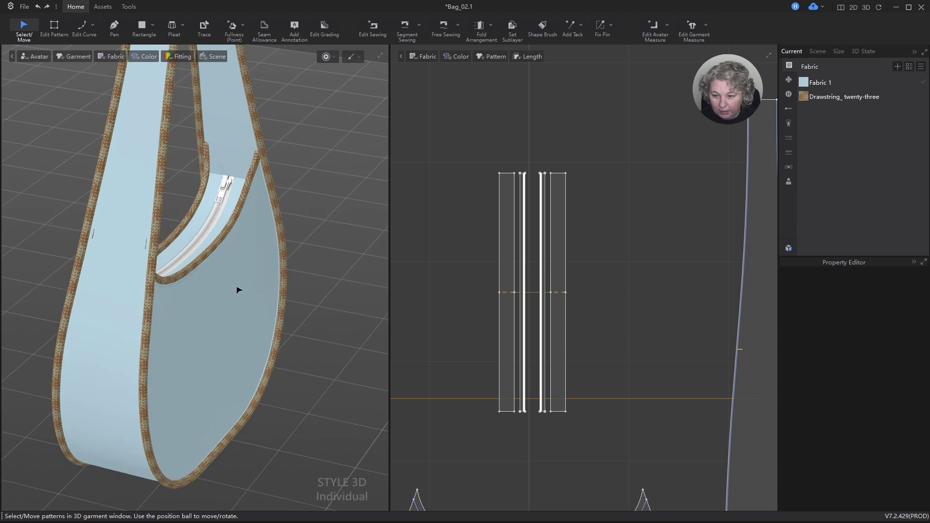
- Select the bag's front and back panels together and set their pressure to 2 g/mm/s²
left_click(228, 292)
right_click_drag(181, 290, 275, 277)
left_click_drag(239, 299, 240, 300)
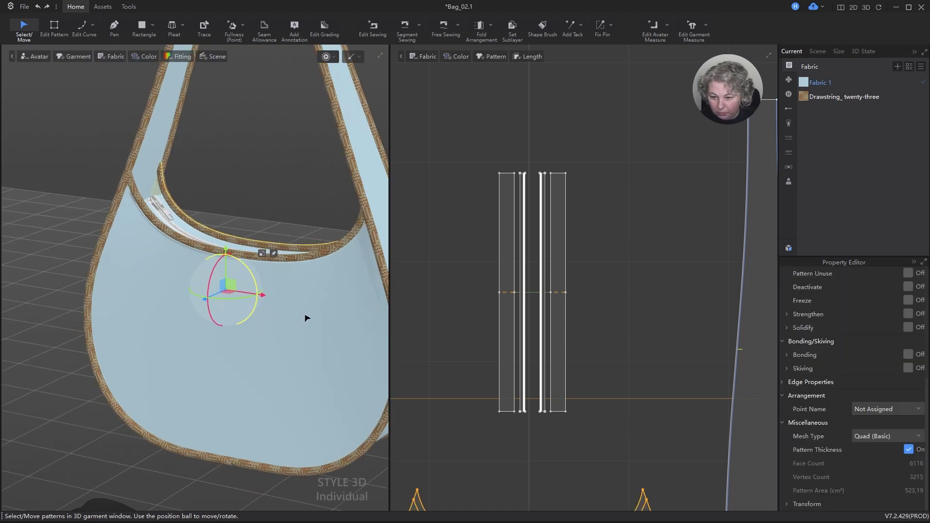
left_click(340, 318)
scroll(262, 255, "down", 1)
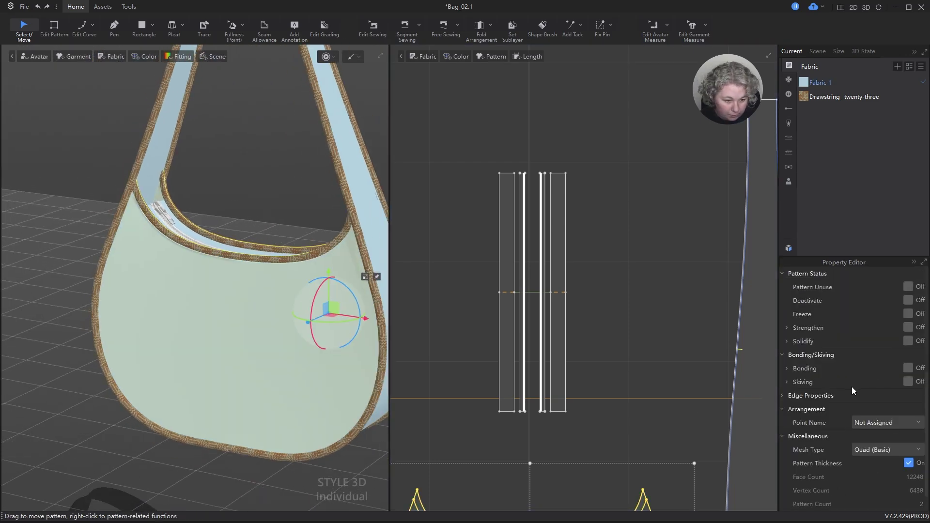
scroll(847, 335, "down", 2)
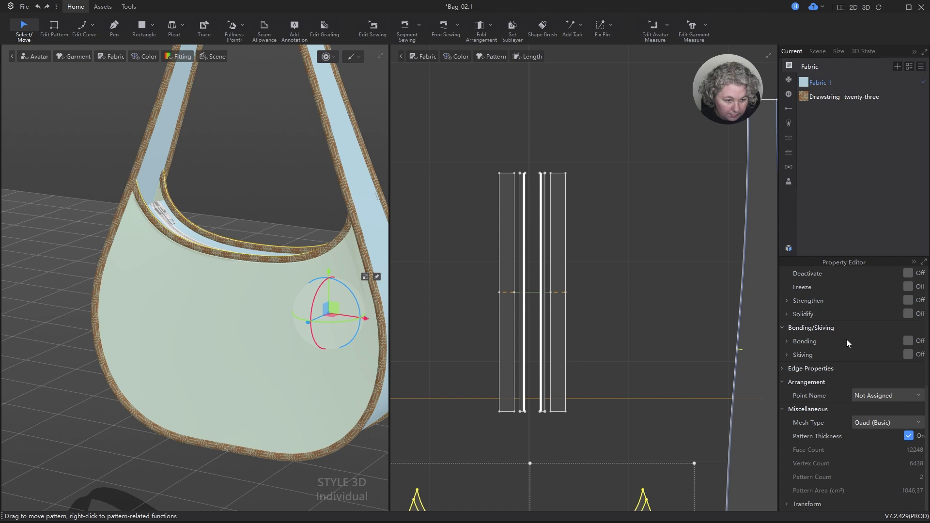
scroll(846, 339, "up", 5)
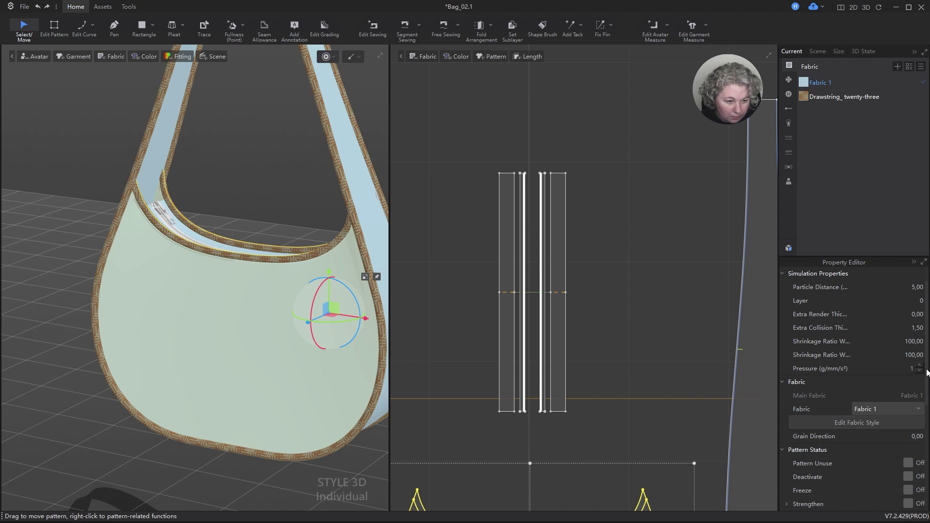
- Simulate the bag with the panel pressure applied and check its inflated shape from the sides, stopping the simulation at the end
key("space")
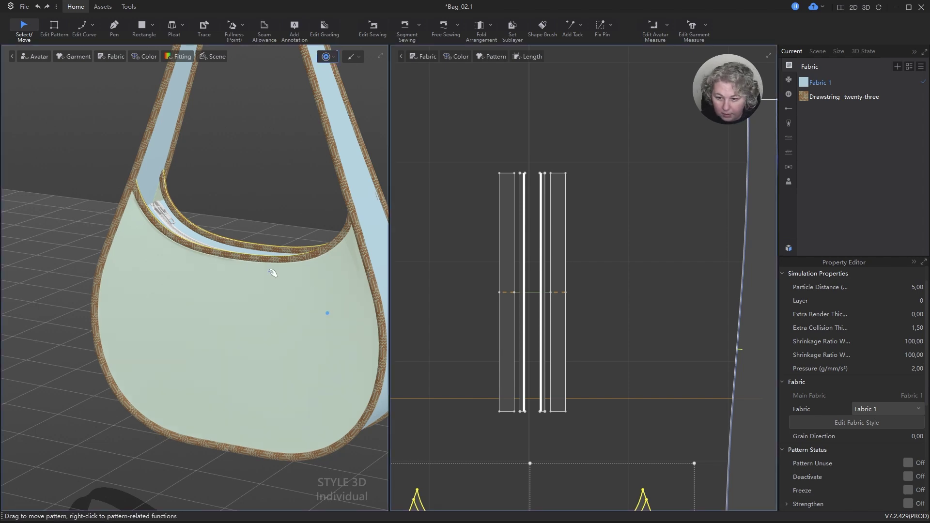
scroll(290, 271, "down", 3)
key("space")
right_click_drag(345, 262, 271, 296)
key("space")
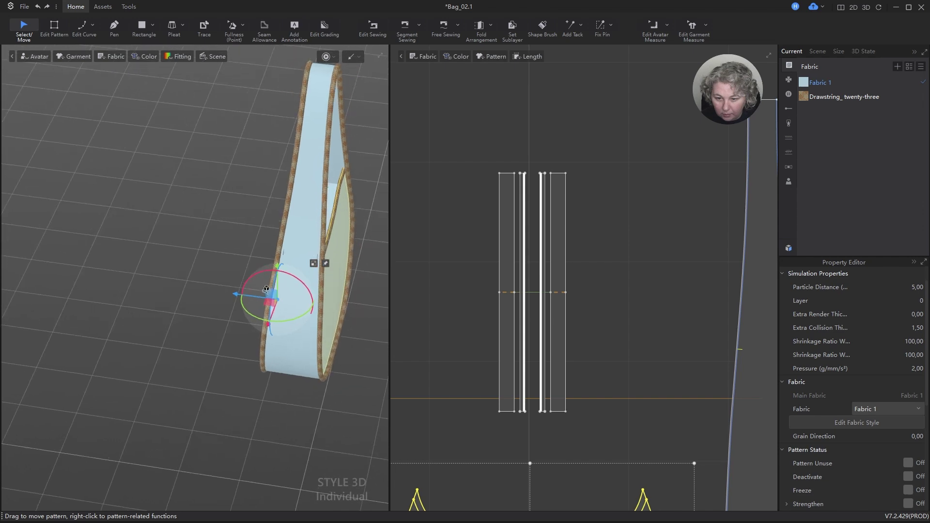
key("space")
middle_click_drag(346, 273, 271, 234)
right_click_drag(271, 235, 475, 222)
key("space")
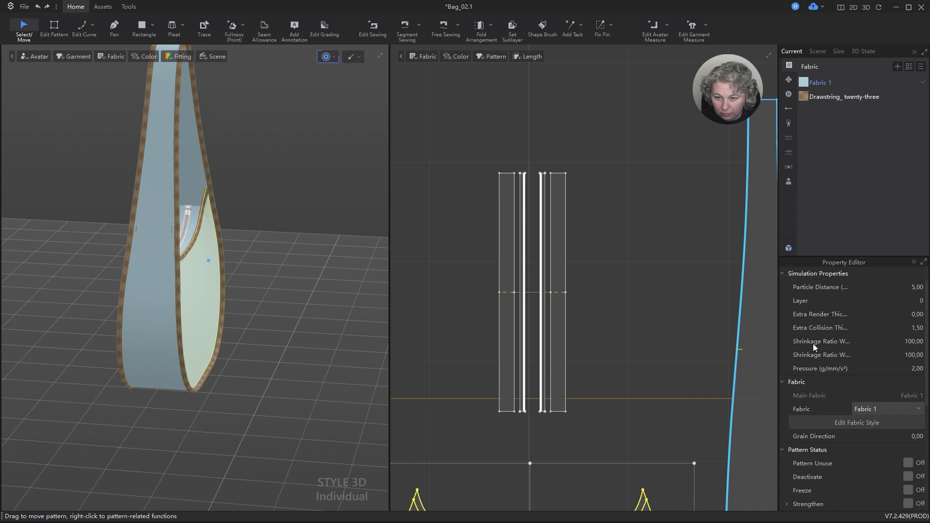
key("space")
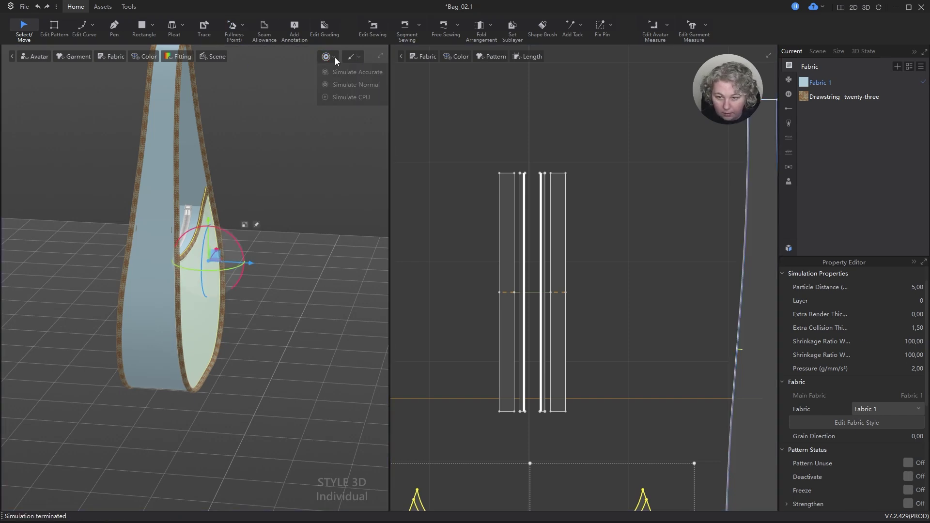
- Switch the simulation mode to Simulate Accurate, run it on the bag, and stop it
left_click(332, 73)
scroll(265, 255, "up", 2)
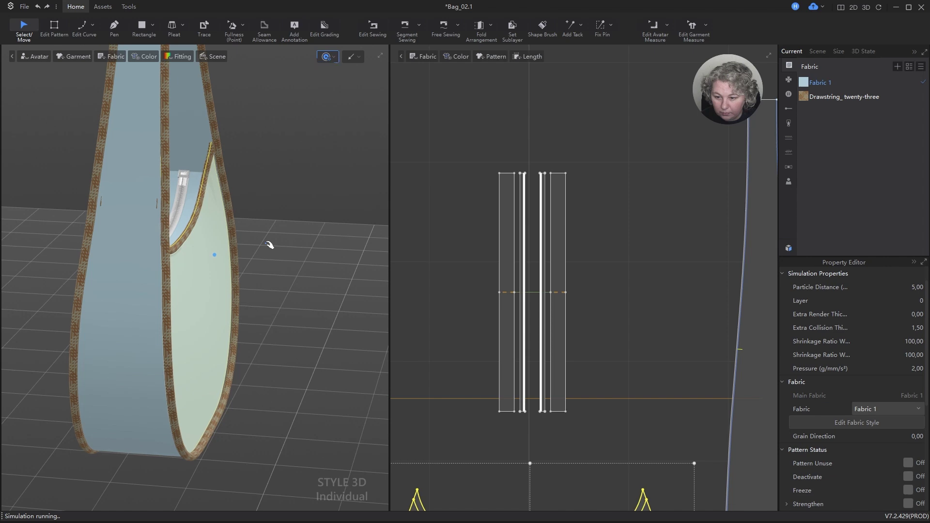
key("space")
right_click_drag(325, 237, 197, 245)
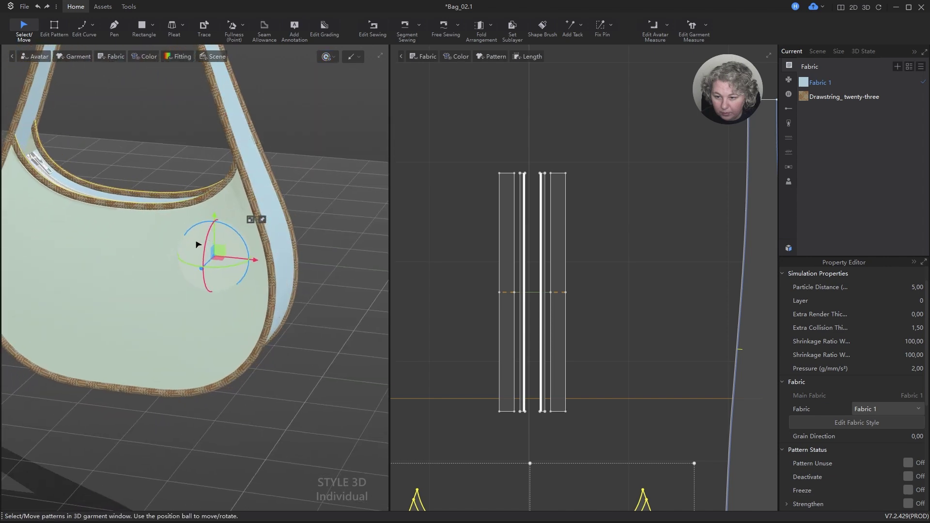
- Set the pressure of the front and back panels to 5 g/mm/s² and simulate the bag
middle_click_drag(197, 245, 285, 186)
right_click_drag(285, 186, 212, 179)
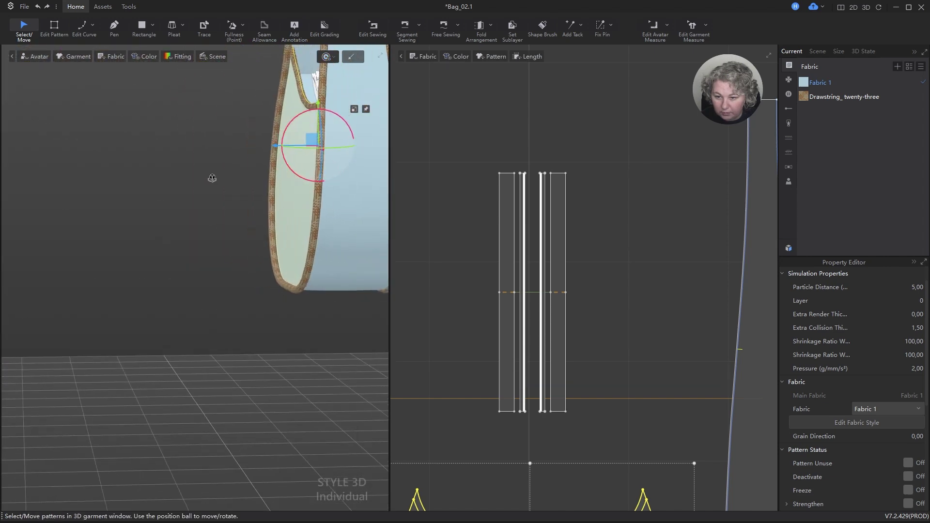
middle_click_drag(211, 178, 108, 260)
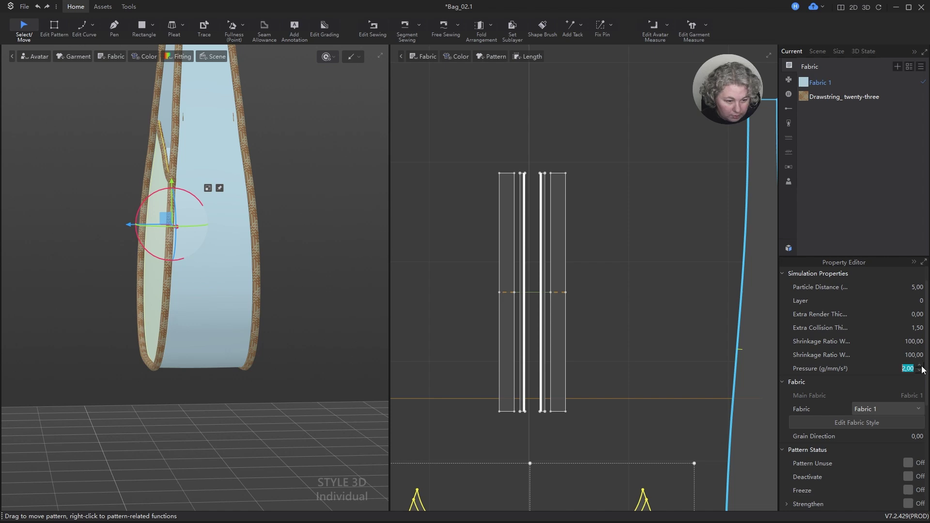
key("space")
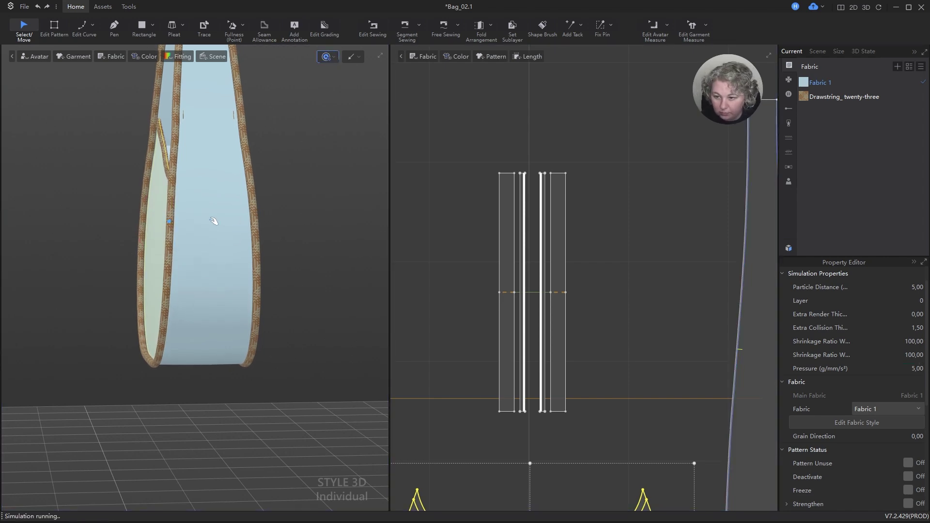
right_click_drag(163, 237, 344, 262)
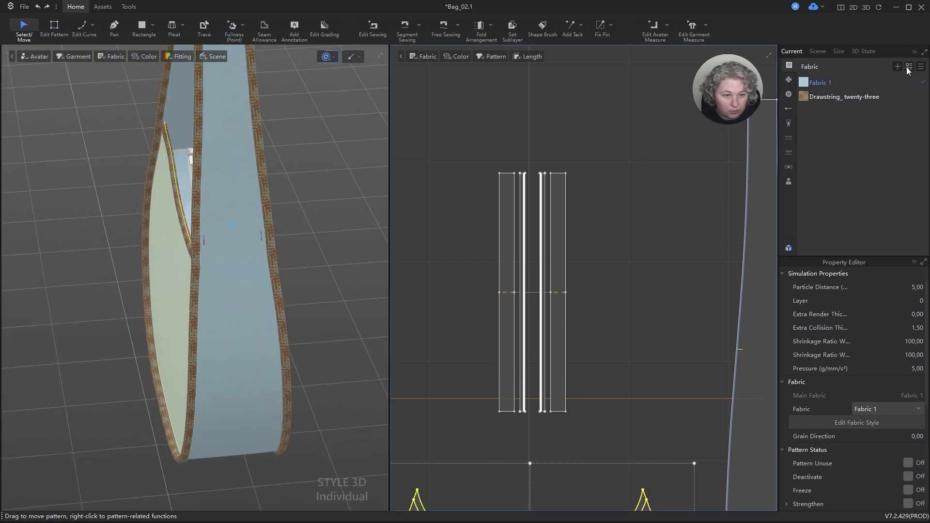
- Apply the Leather_Cowhide preset to the physical properties of Fabric 1
left_click(844, 81)
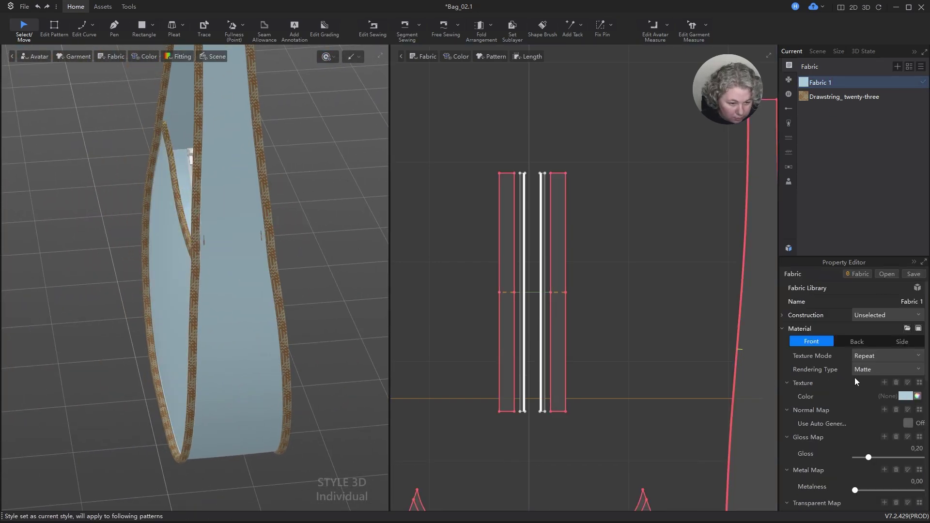
left_click(783, 329)
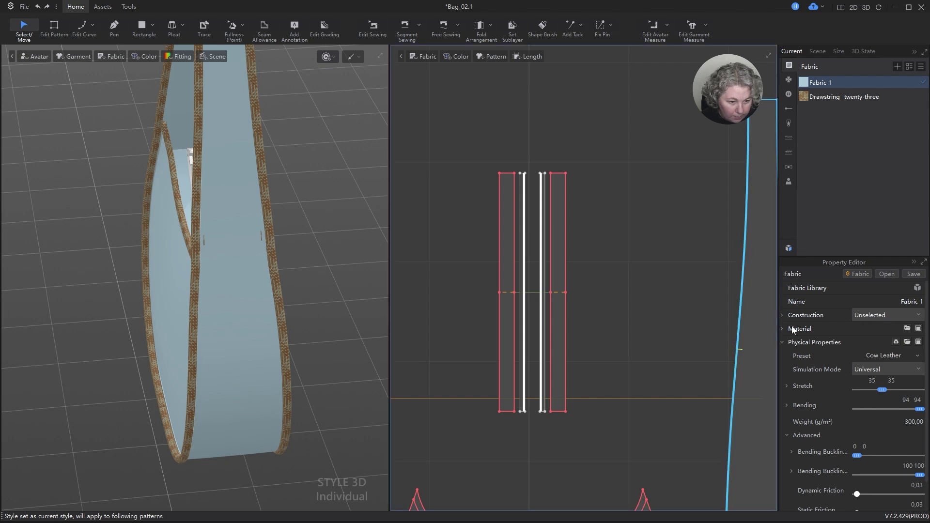
left_click(782, 342)
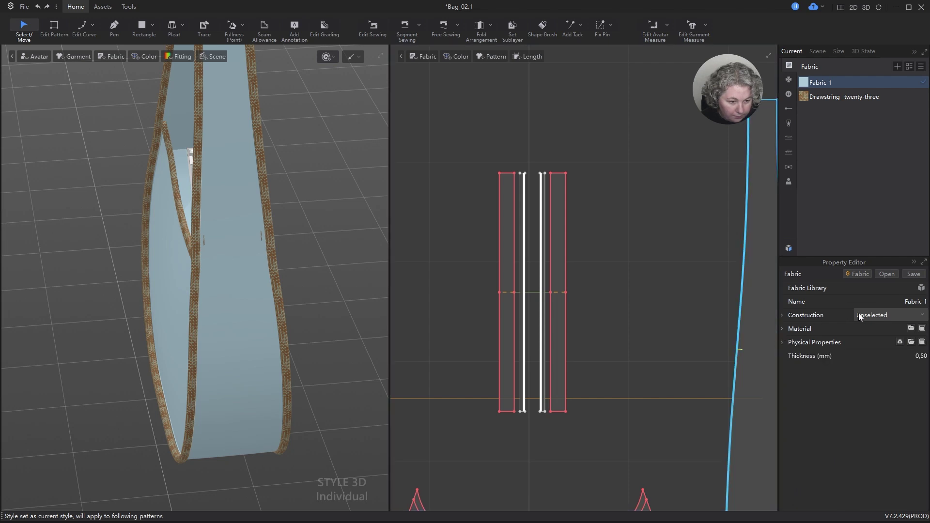
left_click(783, 343)
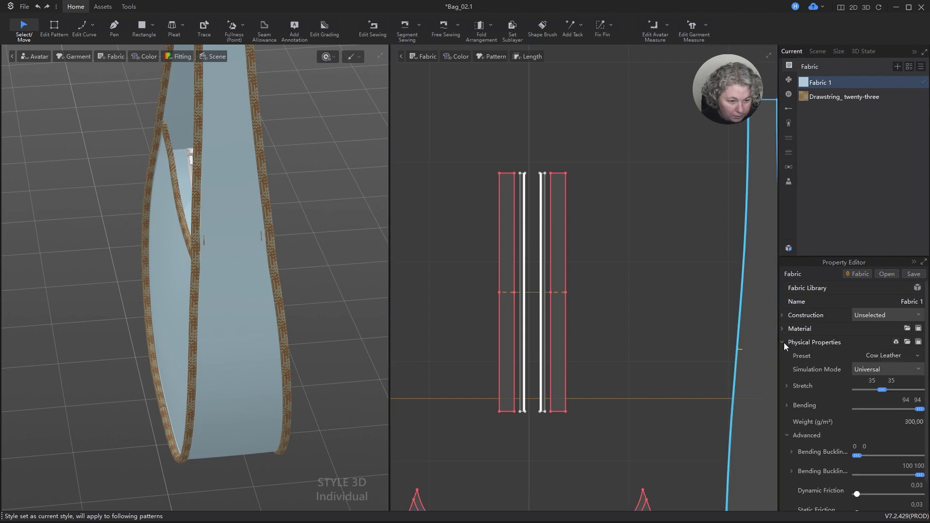
left_click(898, 357)
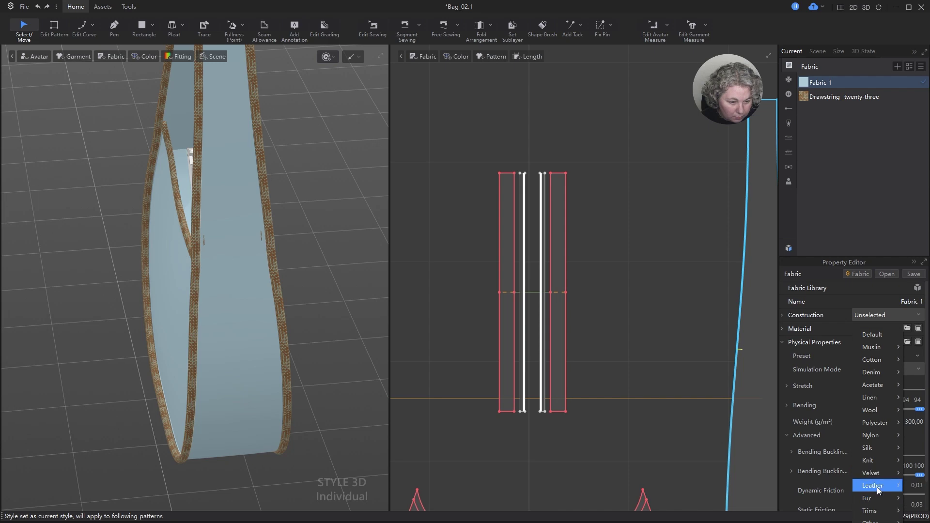
mouse_move(876, 486)
left_click(827, 485)
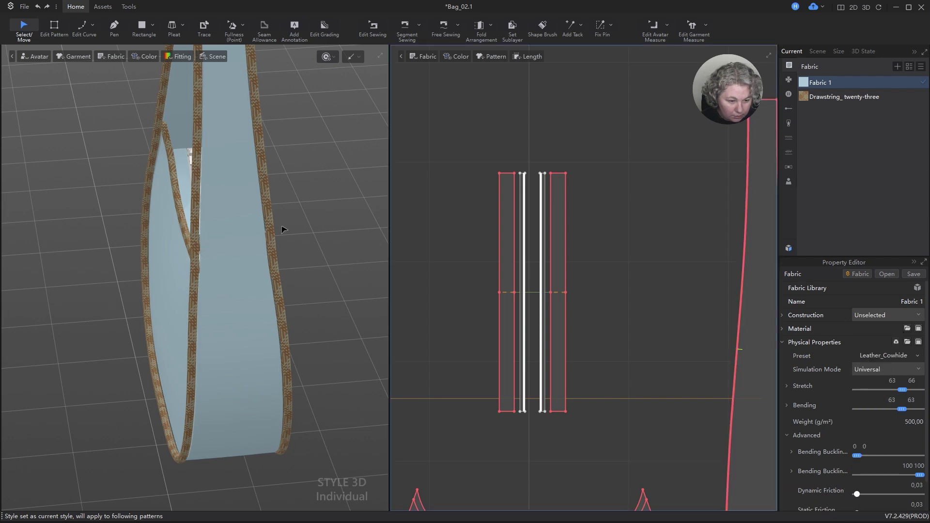
- Simulate the bag with the Leather_Cowhide preset and inspect how its panels and zippered opening drape
mouse_move(260, 233)
right_mouse_down()
mouse_move(255, 291)
mouse_move(347, 326)
mouse_move(267, 243)
right_mouse_up()
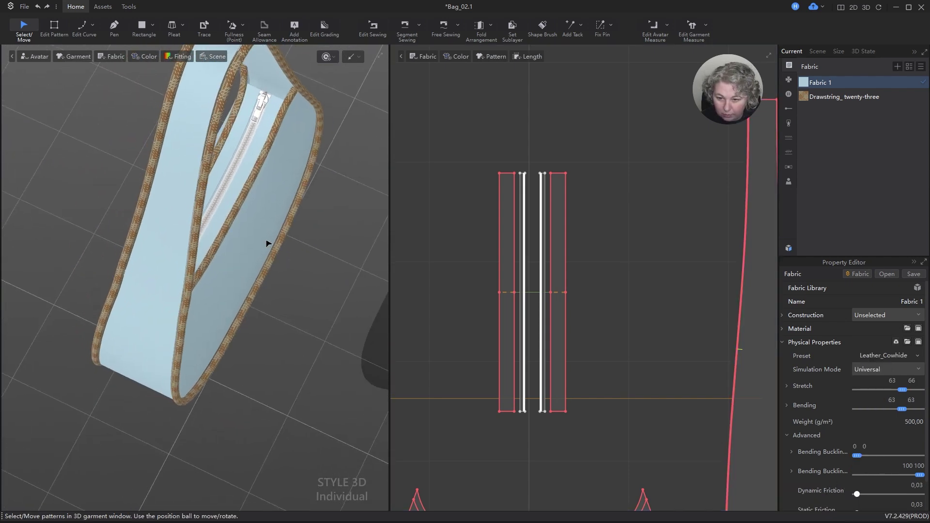
left_click(266, 230)
key("space")
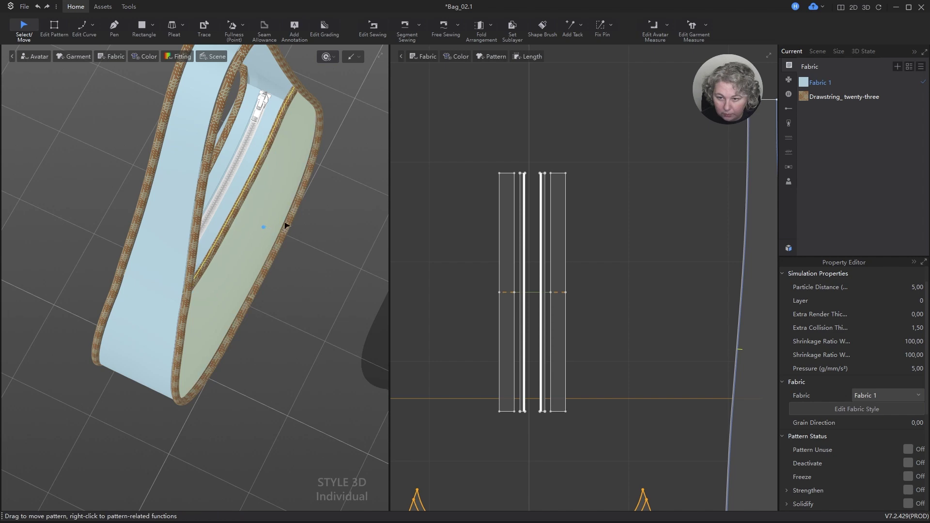
right_click_drag(326, 230, 123, 239)
key("space")
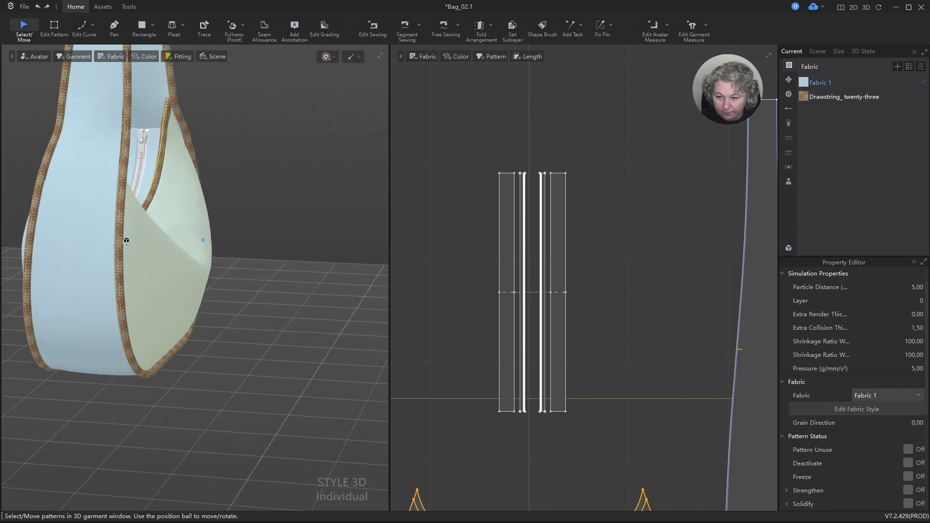
key("space")
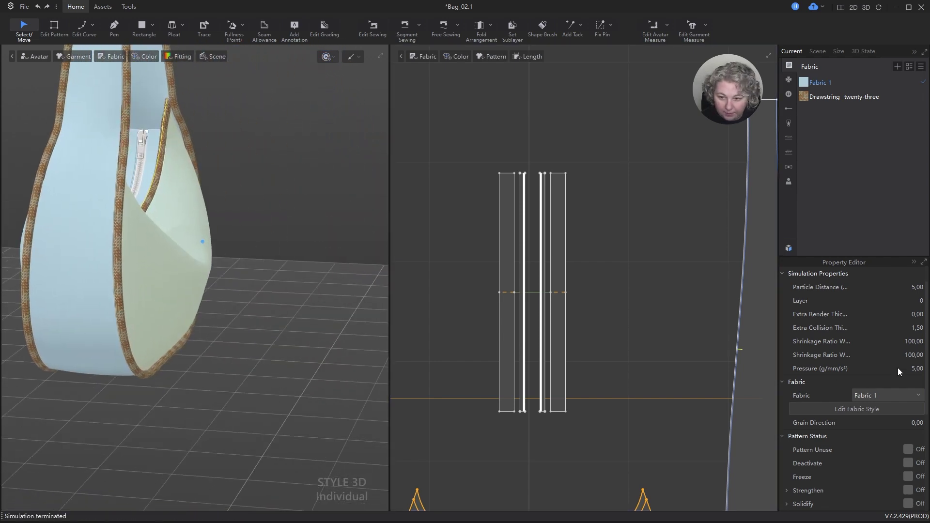
right_click_drag(324, 201, 357, 243)
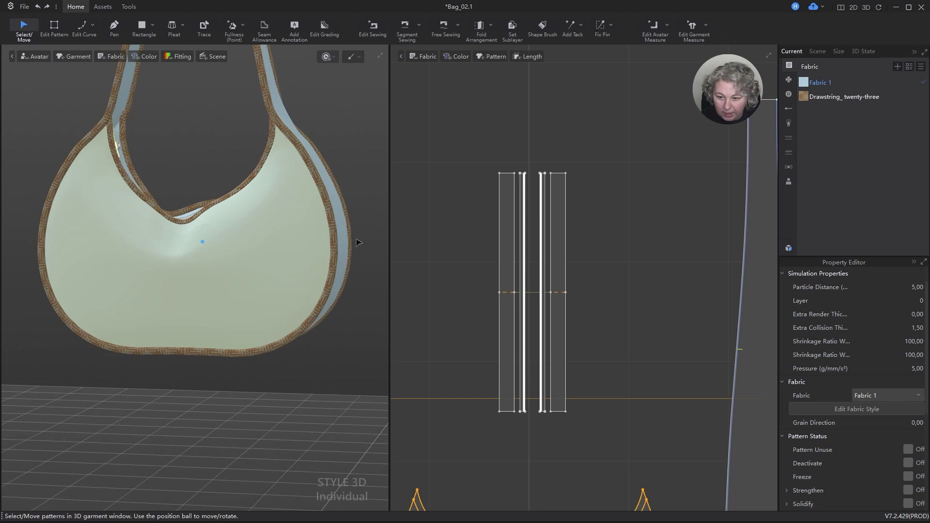
- Change the physical preset of Fabric 1 to Fusing from the Trims group
left_click(823, 83)
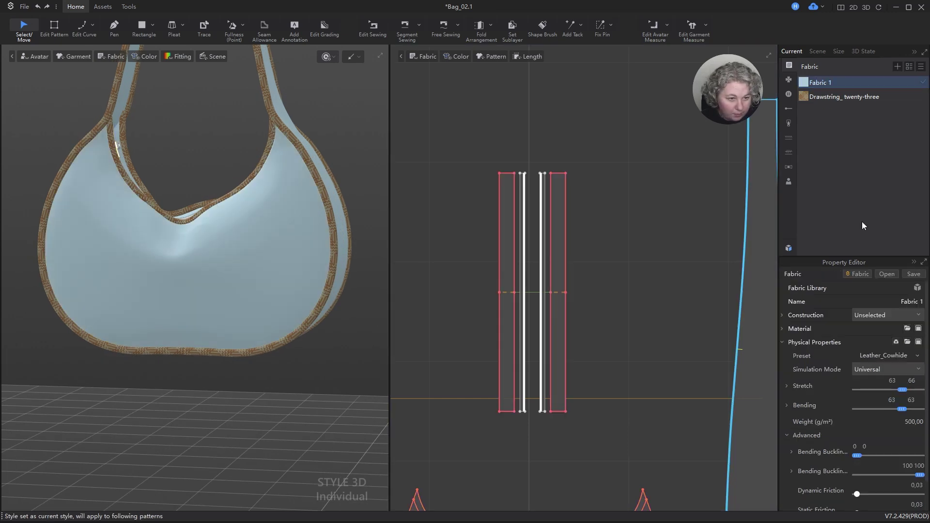
left_click(917, 356)
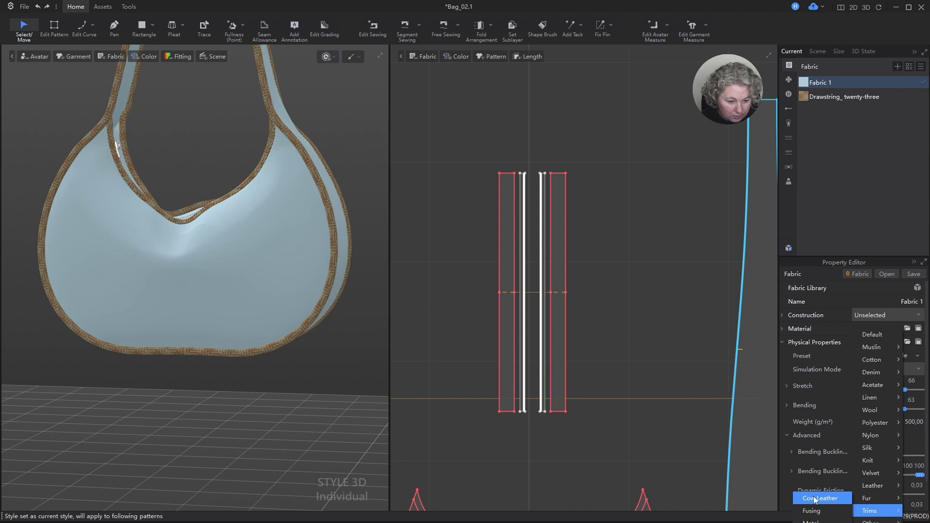
left_click(812, 511)
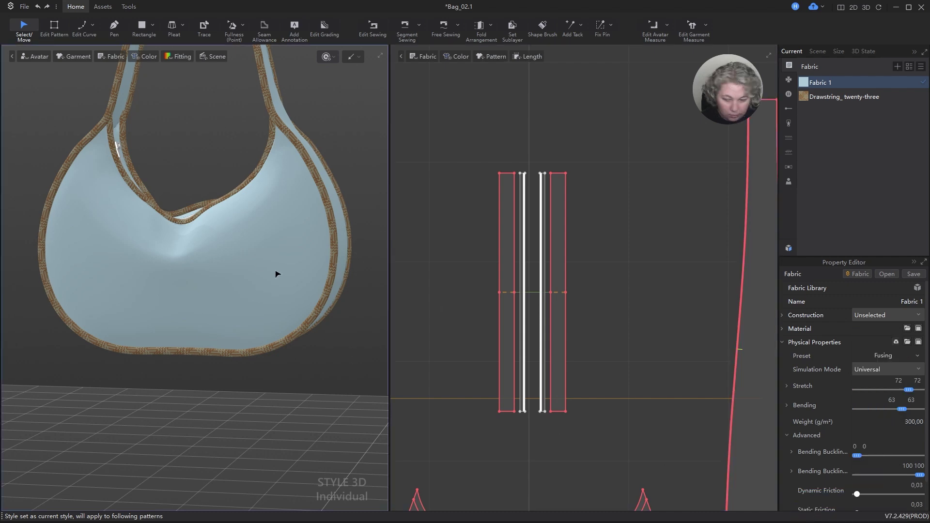
- Simulate the bag with the Fusing preset while pulling the sagging braided trim of the opening upward, and stop the simulation
key("space")
right_click_drag(191, 239, 226, 196)
left_click(228, 195)
left_click_drag(226, 195, 223, 160)
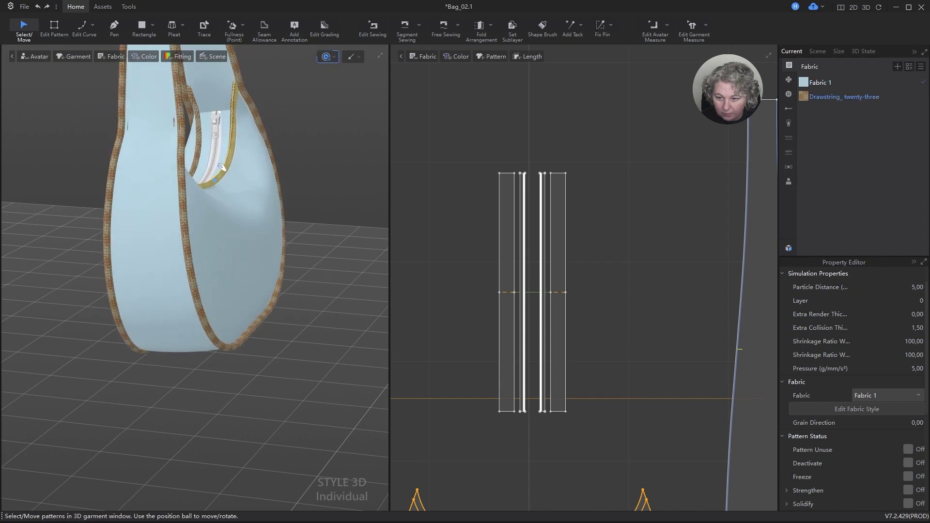
key("space")
right_click_drag(211, 167, 266, 198)
key("space")
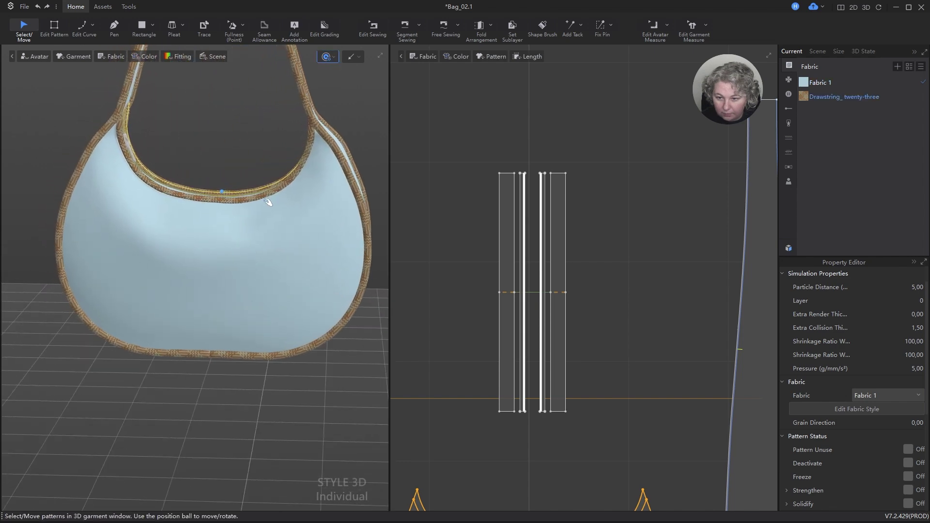
key("space")
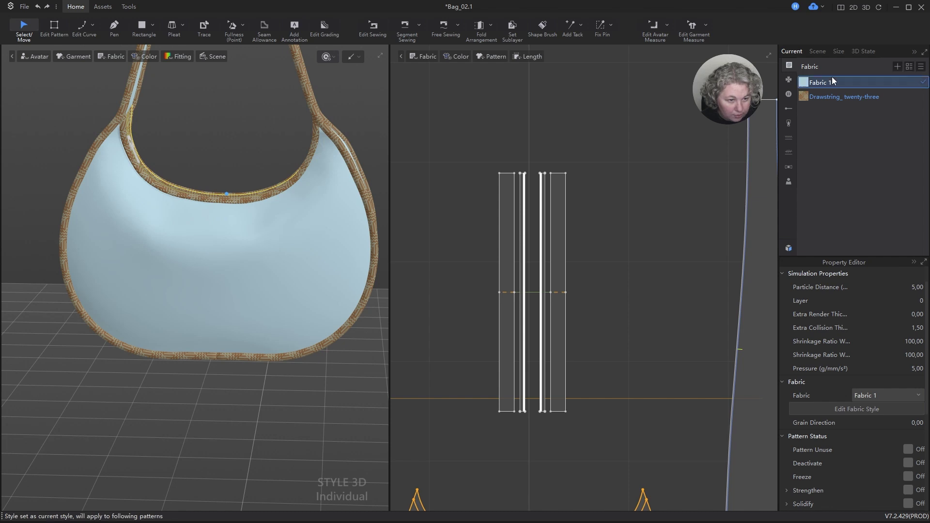
- Set the physical preset of Fabric 1 to Cow Leather and simulate the bag, checking its shape from the side
left_click(832, 80)
left_click(896, 355)
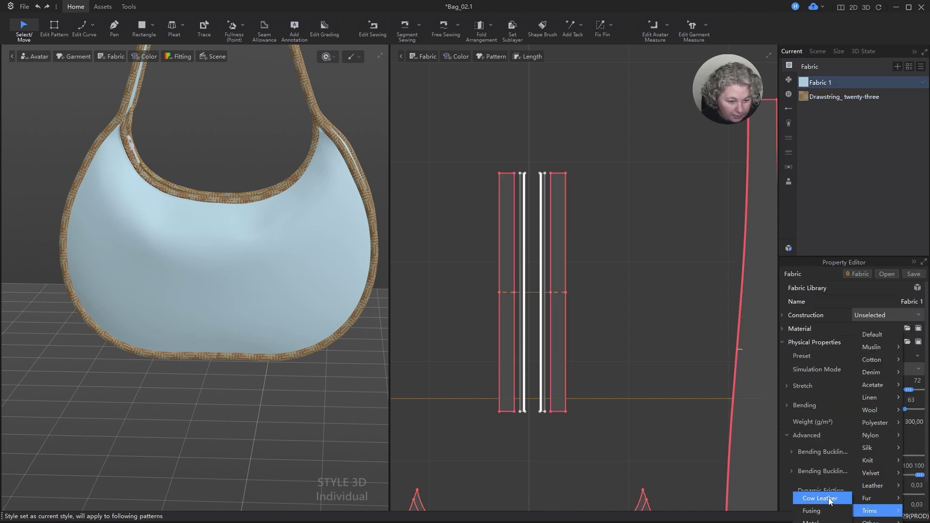
left_click(819, 497)
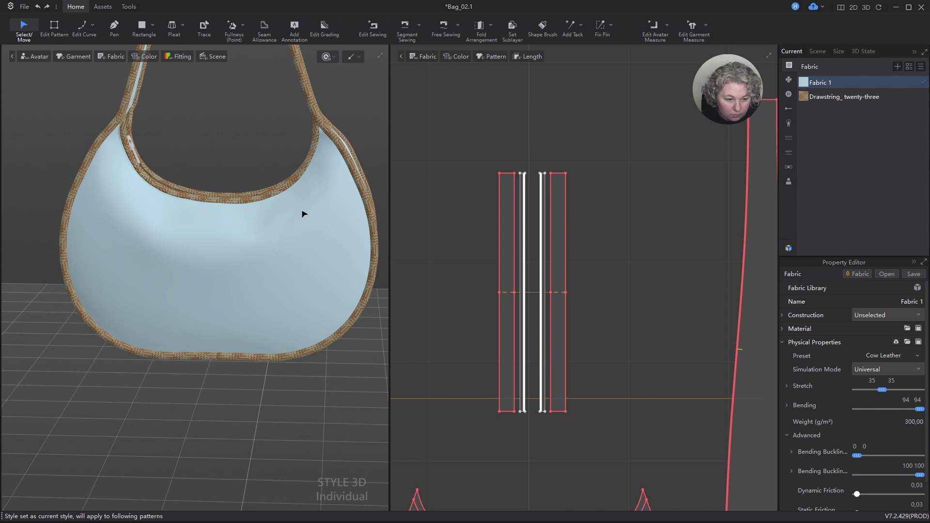
key("space")
right_click_drag(340, 245, 291, 203)
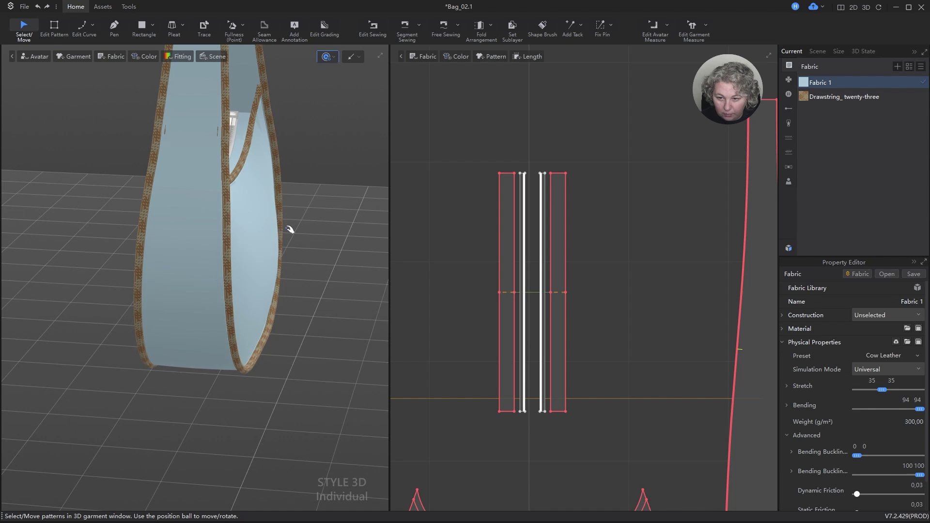
right_click_drag(267, 113, 498, 239)
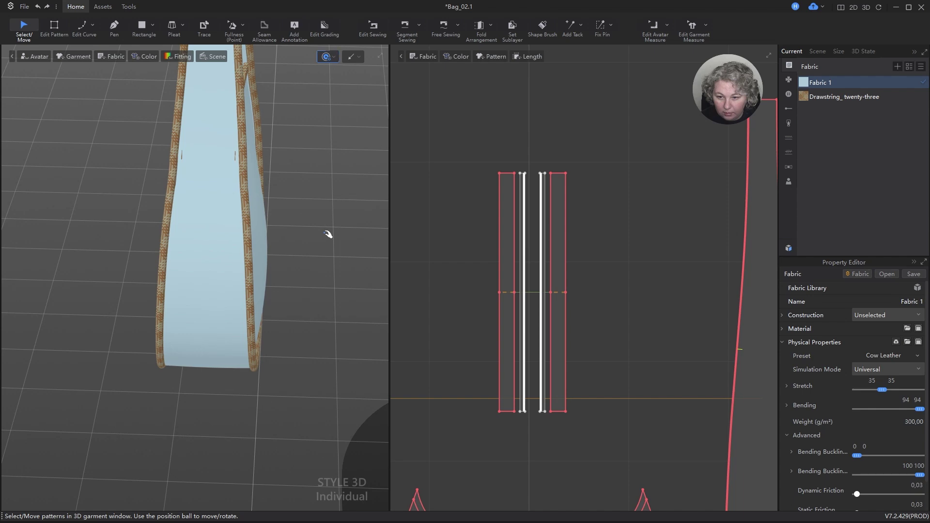
- Stop the simulation and examine the bag's shape and the zipper along its opening up close
right_click_drag(331, 224, 315, 265)
key("space")
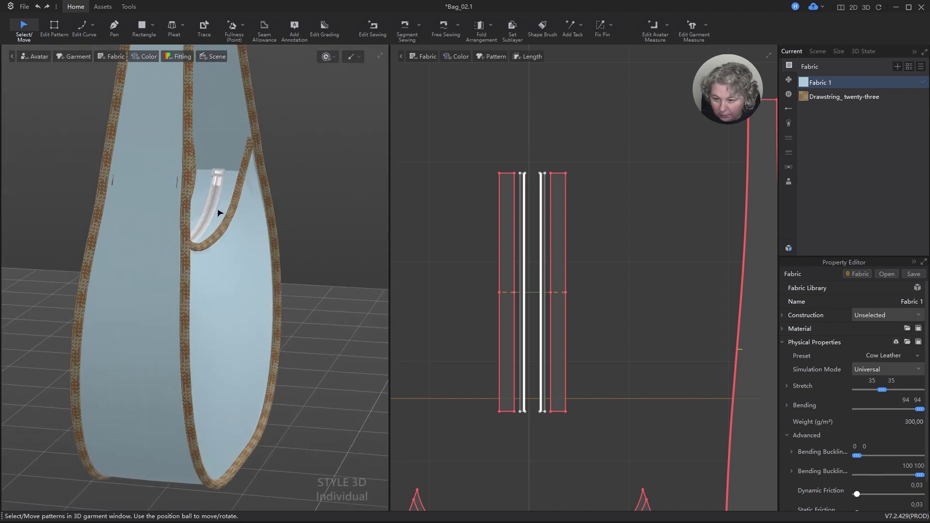
right_click_drag(217, 213, 412, 230)
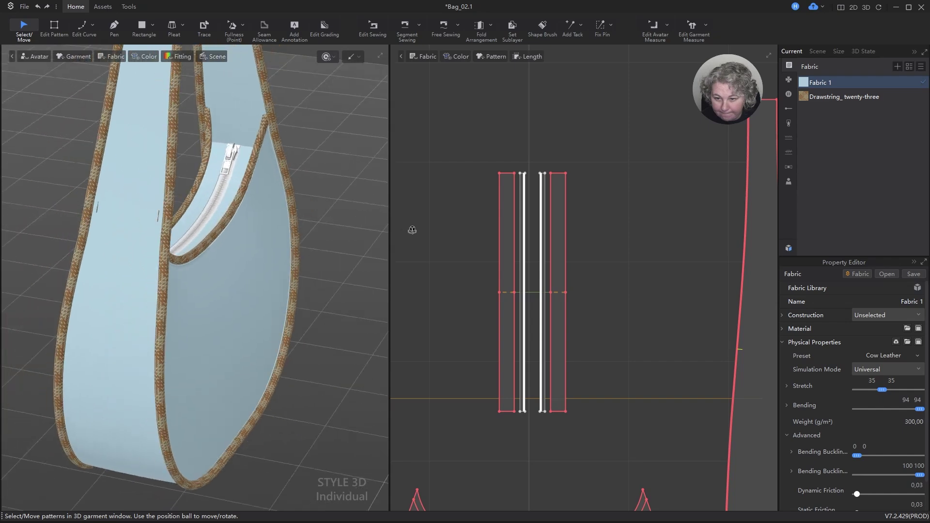
mouse_move(404, 264)
right_mouse_down()
mouse_move(365, 252)
mouse_move(394, 249)
right_mouse_up()
scroll(269, 92, "up", 5)
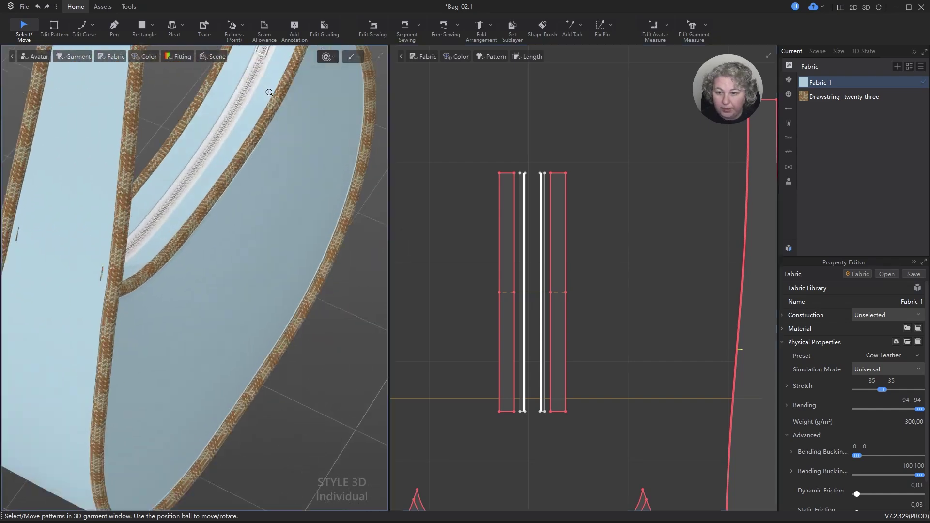
middle_click_drag(269, 92, 223, 417)
scroll(265, 269, "up", 4)
mouse_move(306, 305)
right_mouse_down()
mouse_move(363, 298)
mouse_move(306, 301)
right_mouse_up()
- Select the zipper in the bag's opening, check its slider and teeth, and open its zipper style for editing
left_click(237, 268)
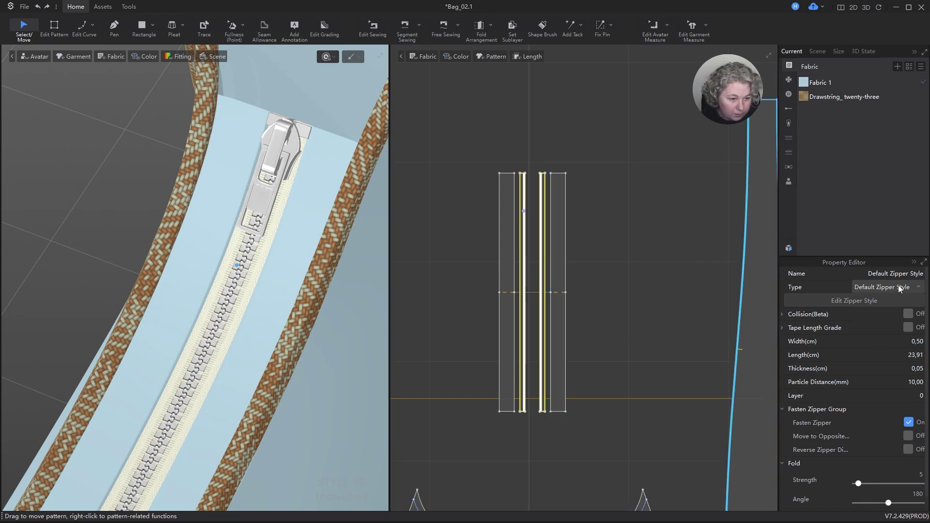
scroll(291, 252, "down", 7)
right_click_drag(301, 301, 300, 220)
scroll(297, 218, "up", 4)
middle_click_drag(292, 216, 292, 320)
right_click_drag(292, 319, 313, 293)
scroll(332, 292, "up", 4)
middle_click_drag(332, 293, 202, 286)
right_click_drag(201, 287, 221, 282)
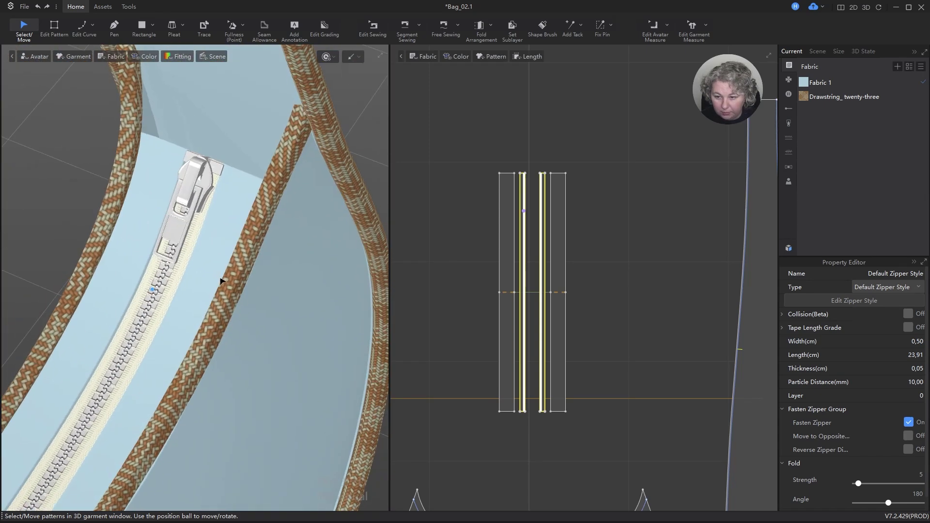
scroll(195, 230, "up", 2)
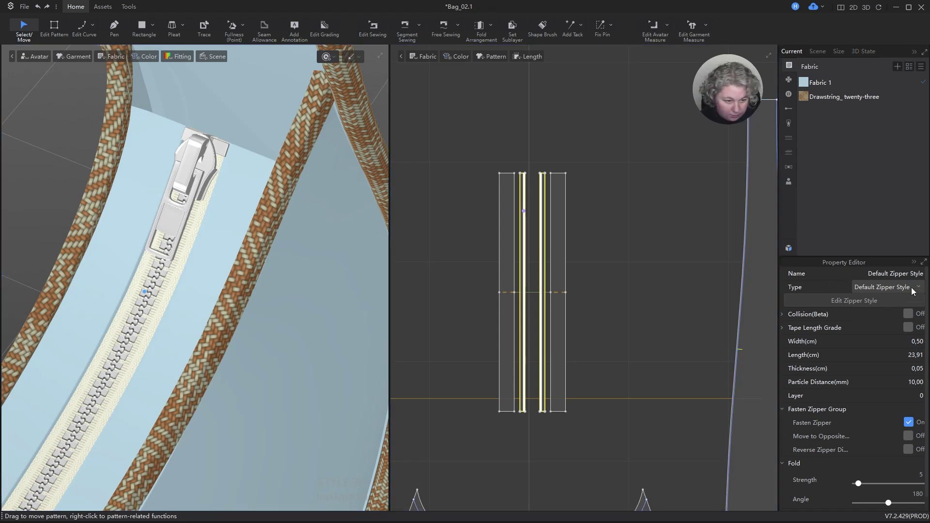
left_click(919, 289)
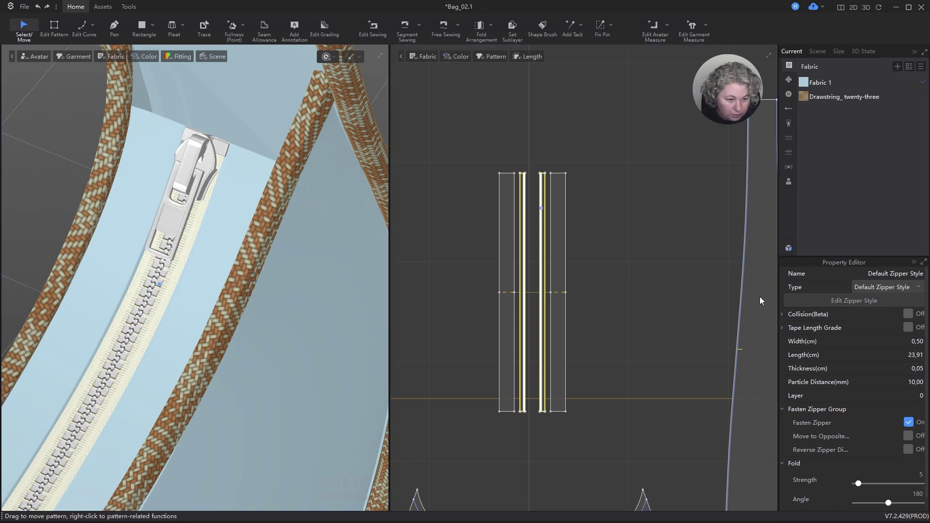
left_click(794, 300)
- Try the Two Way Zipper option on the zipper style and switch it back off
scroll(876, 344, "down", 3)
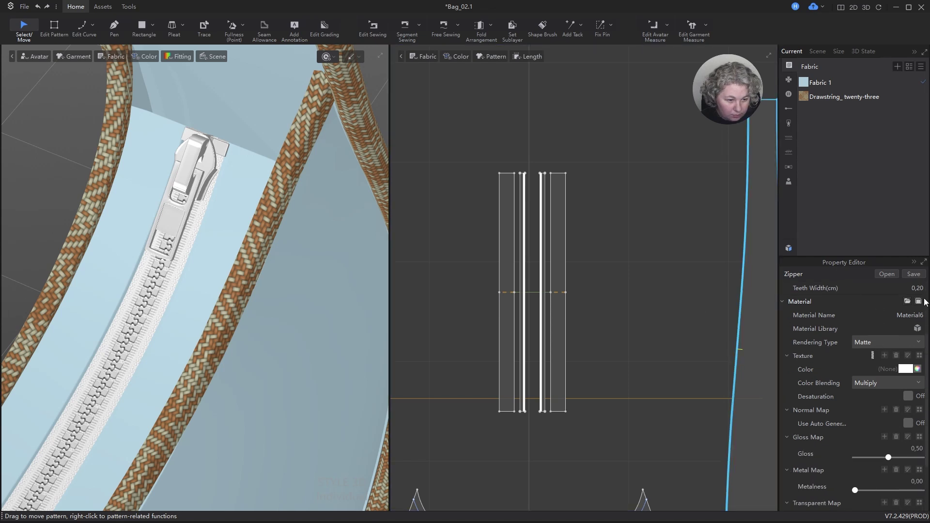
scroll(827, 402, "up", 3)
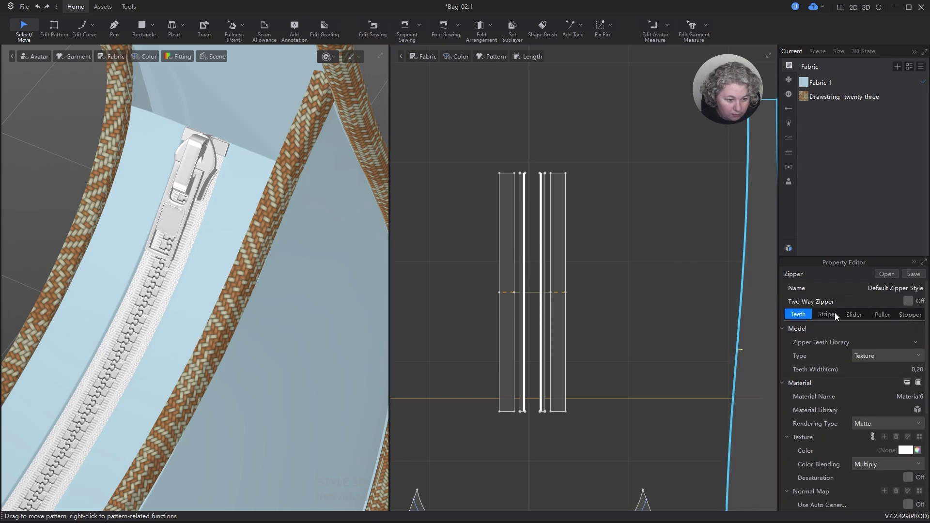
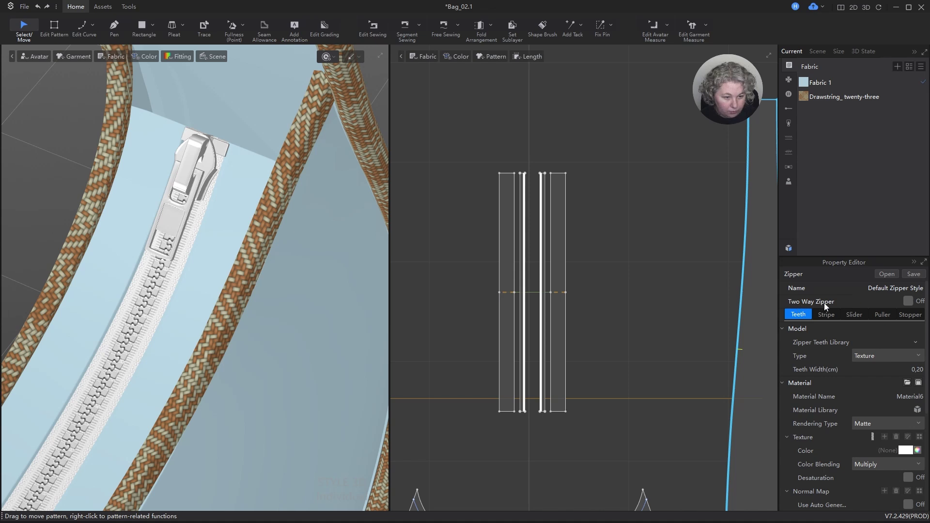
left_click(908, 301)
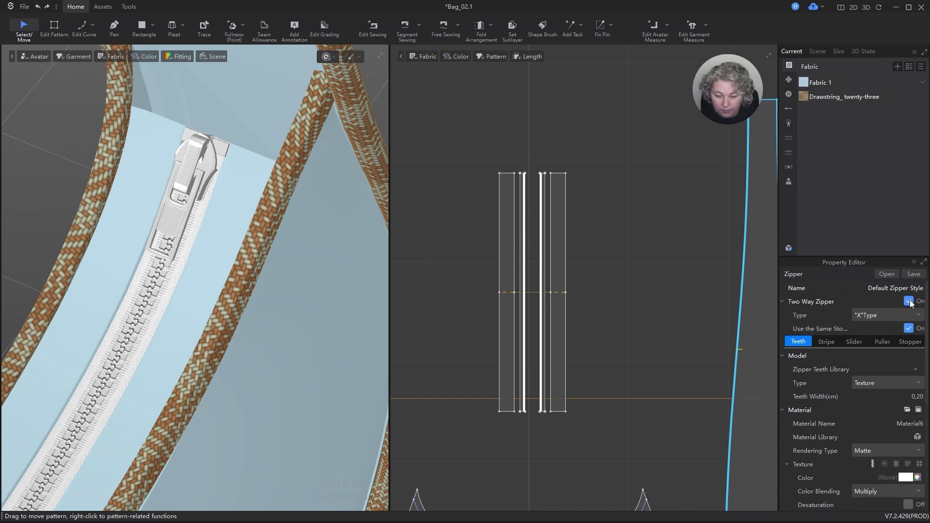
left_click(908, 301)
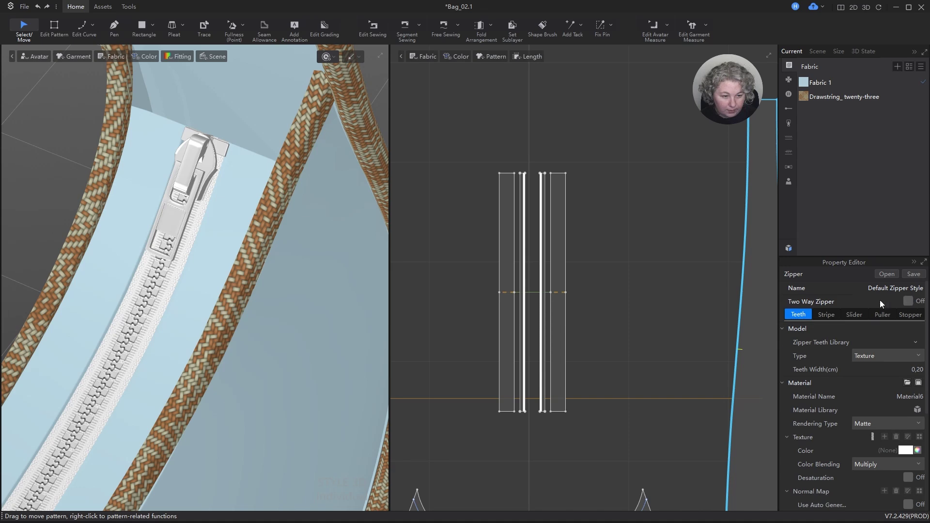
- Change the zipper teeth type to Obj and check the modelled teeth along the opening from both sides
scroll(853, 318, "down", 1)
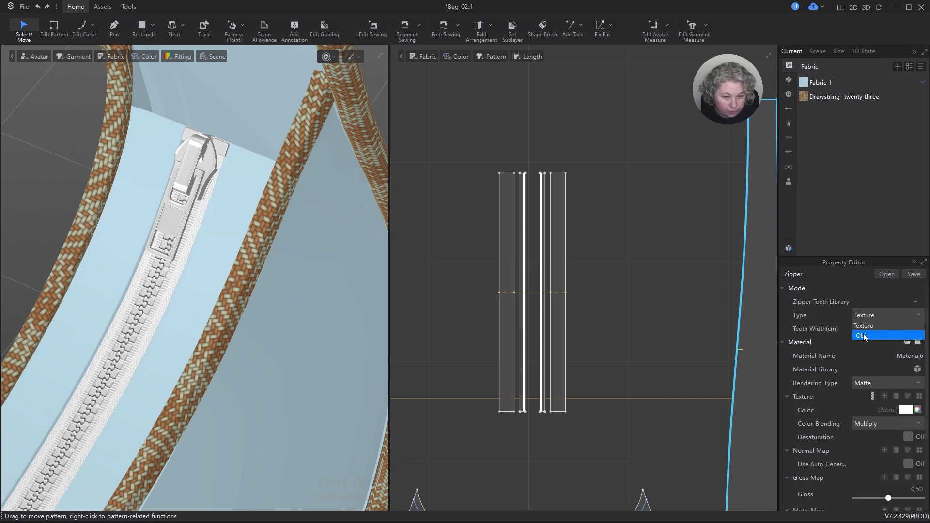
left_click(866, 323)
right_click_drag(226, 248, 161, 178)
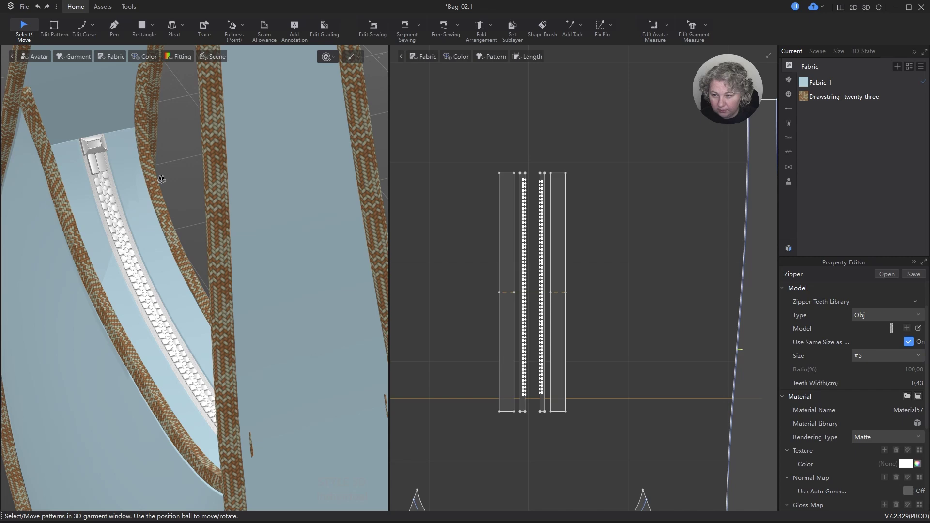
right_click_drag(161, 179, 148, 173)
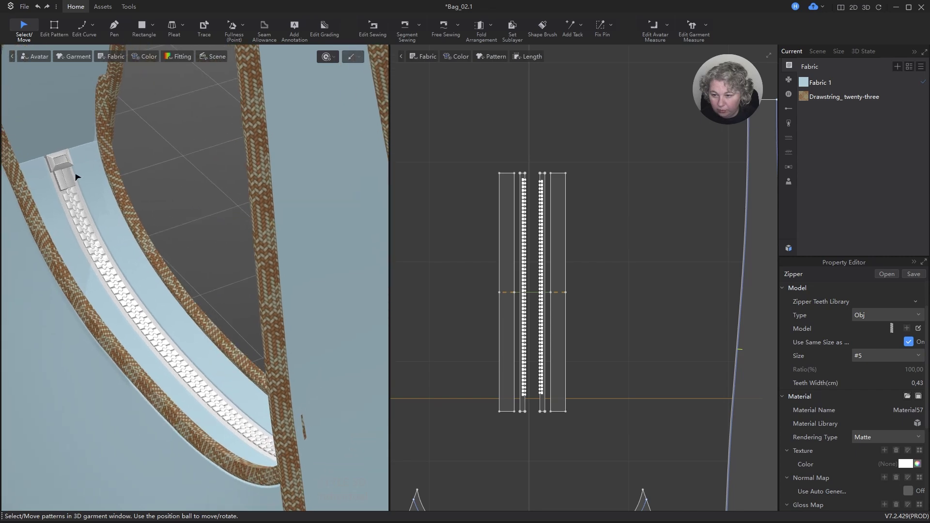
right_click_drag(76, 177, 252, 208)
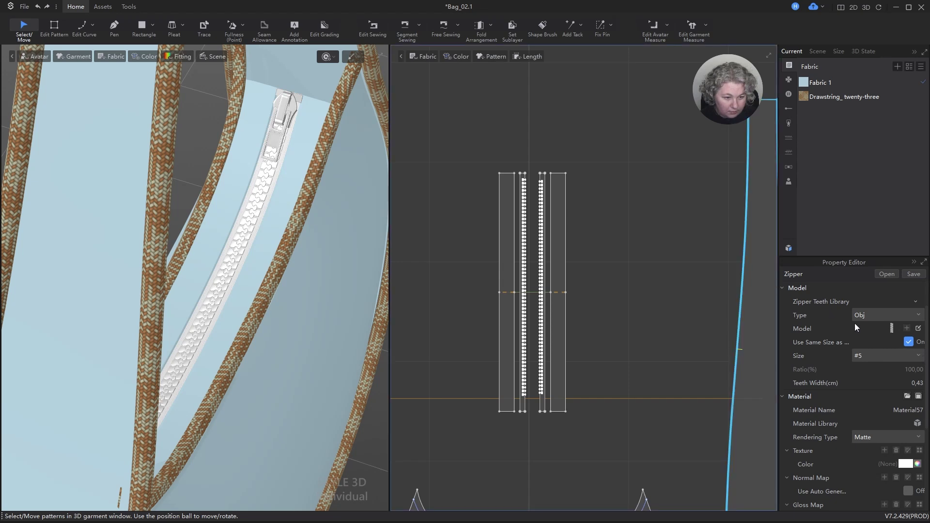
left_click(920, 314)
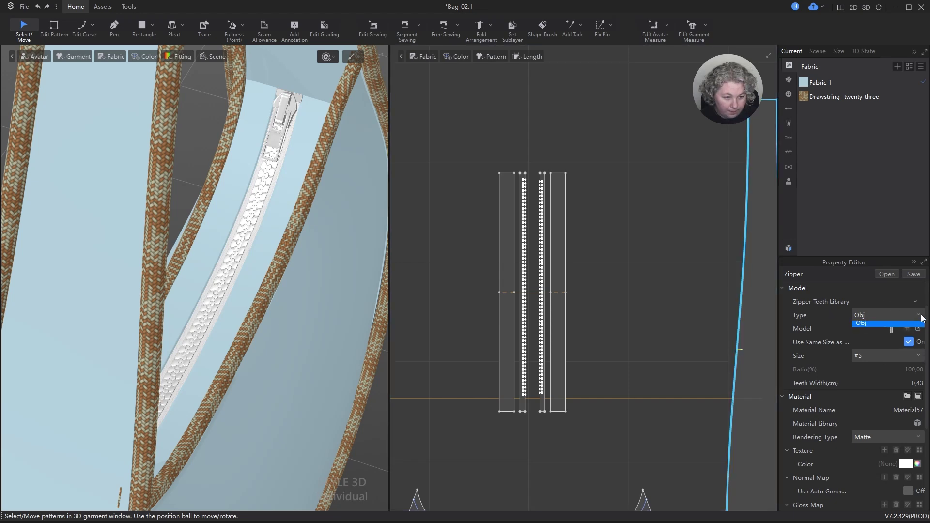
left_click(920, 314)
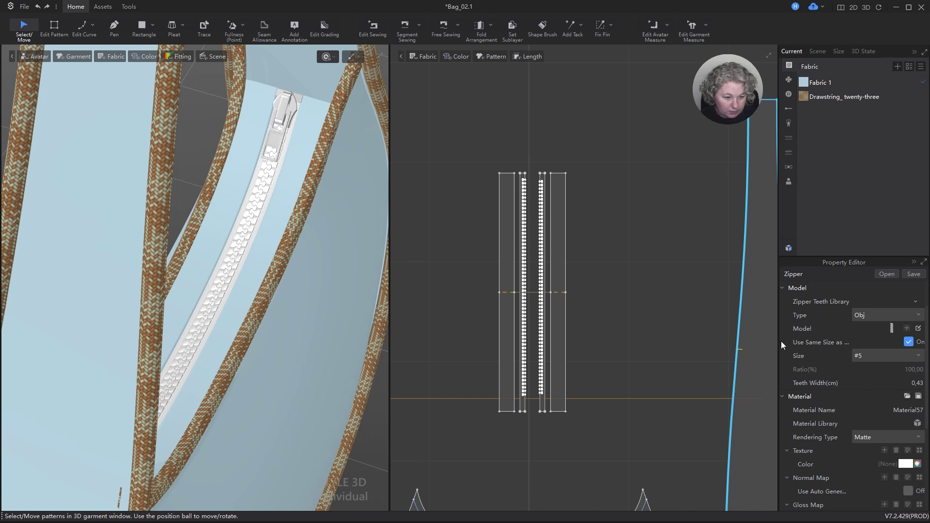
- Widen the property area, set the zipper slider size to #3, and inspect the resized slider and teeth
left_click_drag(778, 341, 747, 345)
scroll(837, 348, "up", 2)
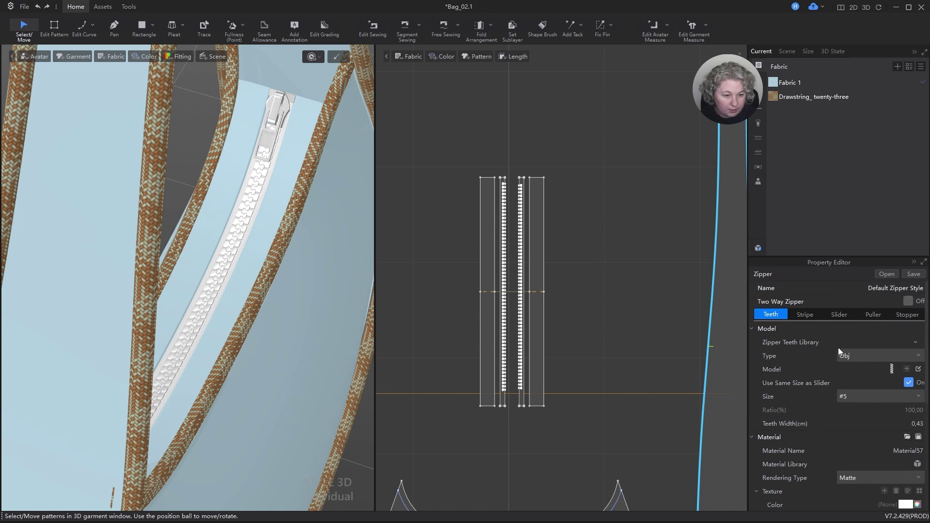
left_click(840, 315)
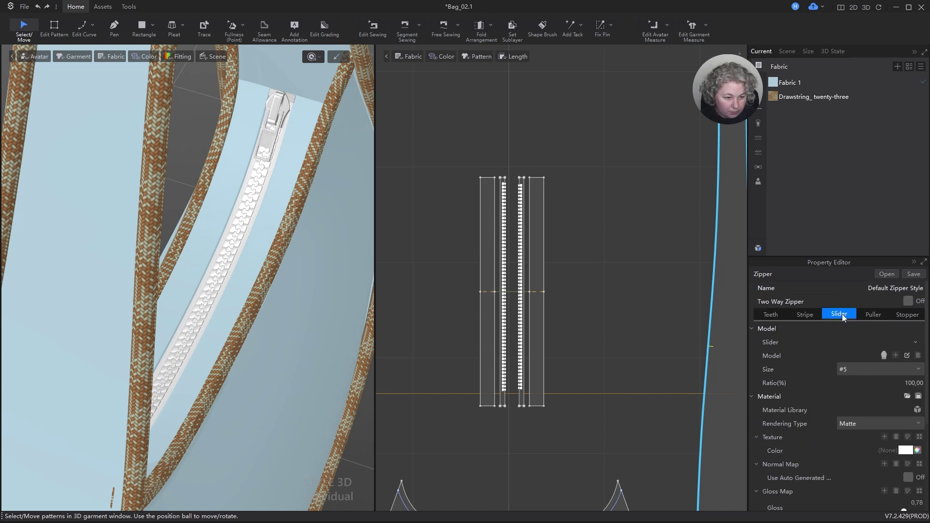
left_click(917, 370)
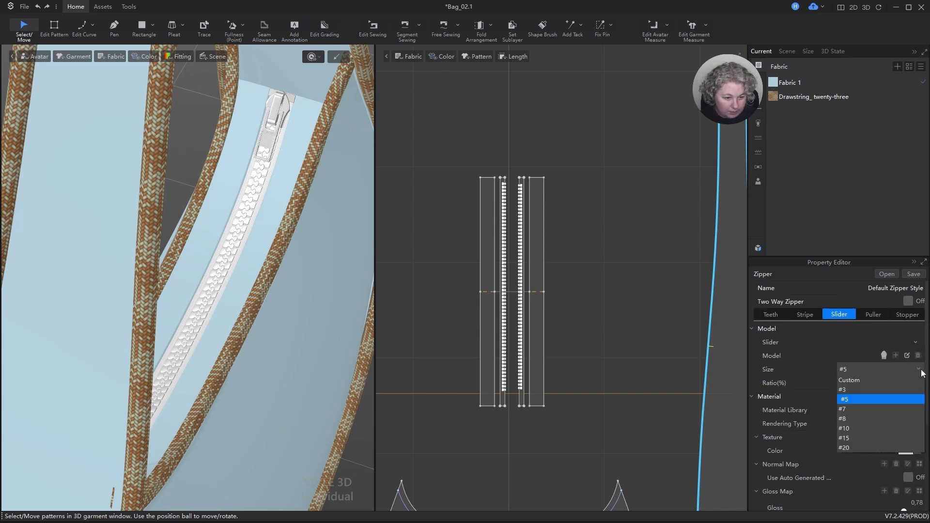
left_click(847, 390)
scroll(312, 137, "down", 3)
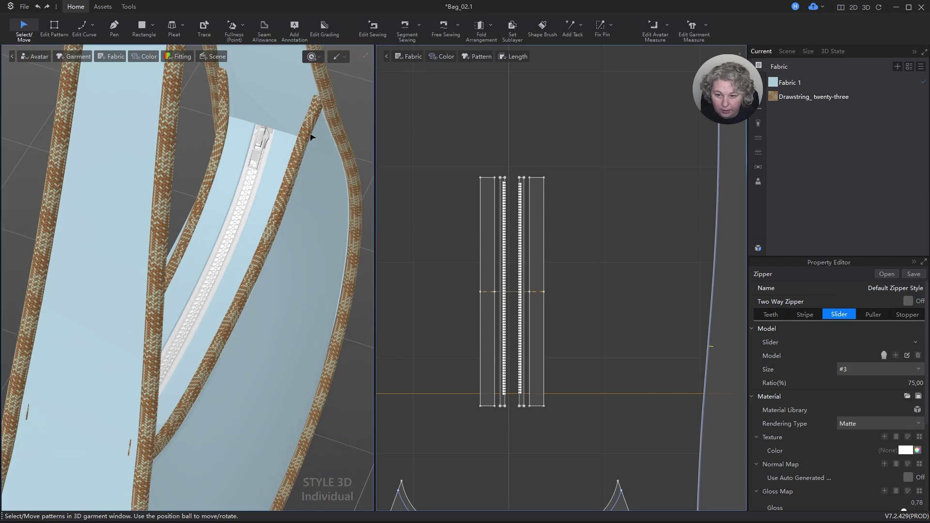
right_click_drag(312, 137, 257, 233)
scroll(231, 242, "up", 8)
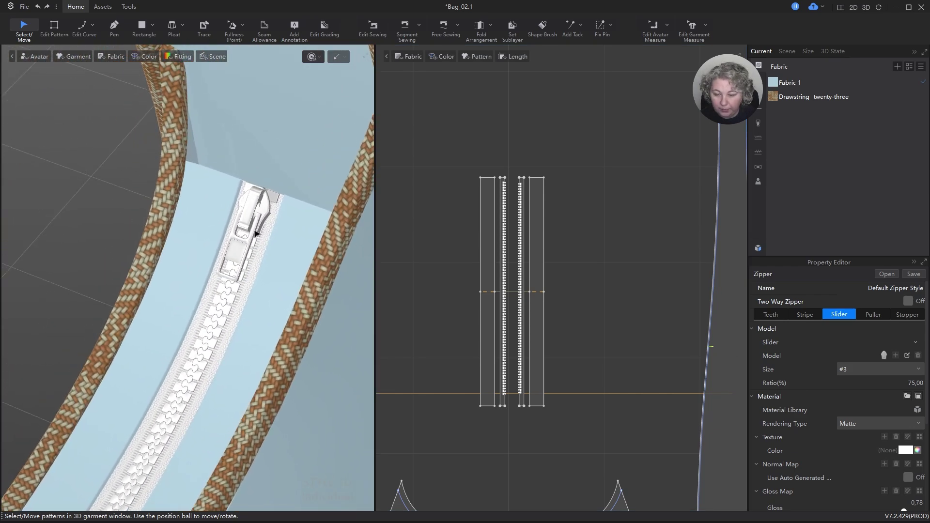
scroll(265, 225, "up", 4)
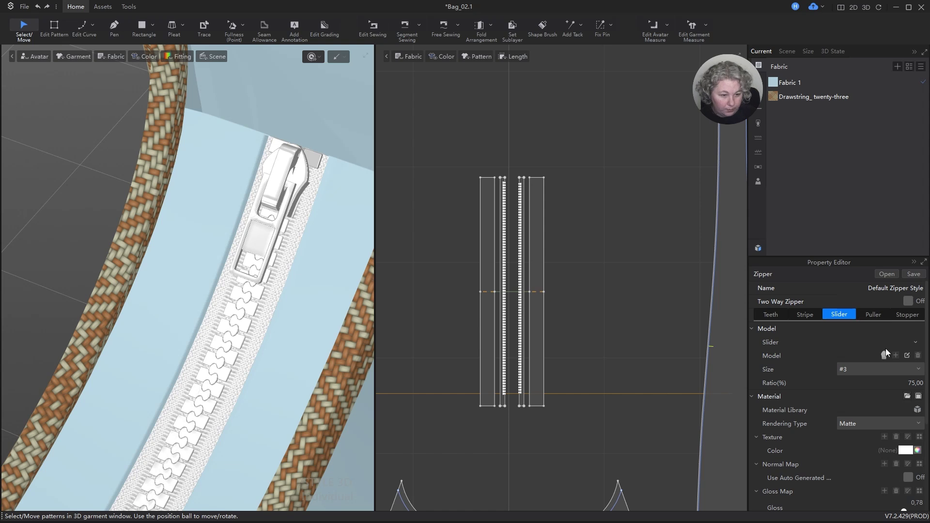
- Try the 1_Zipper_Slider model for the zipper, and replace it with the looped 2_Zipper_Slider model
left_click(915, 342)
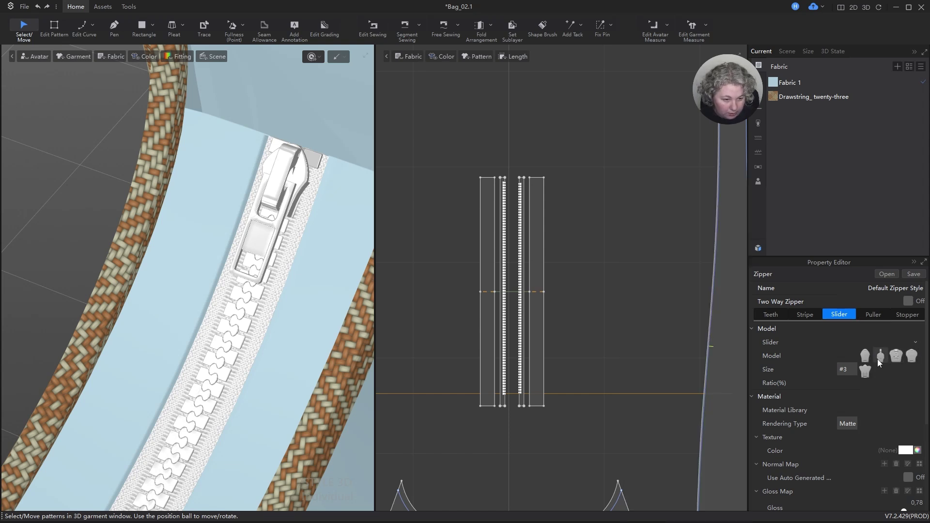
mouse_move(865, 359)
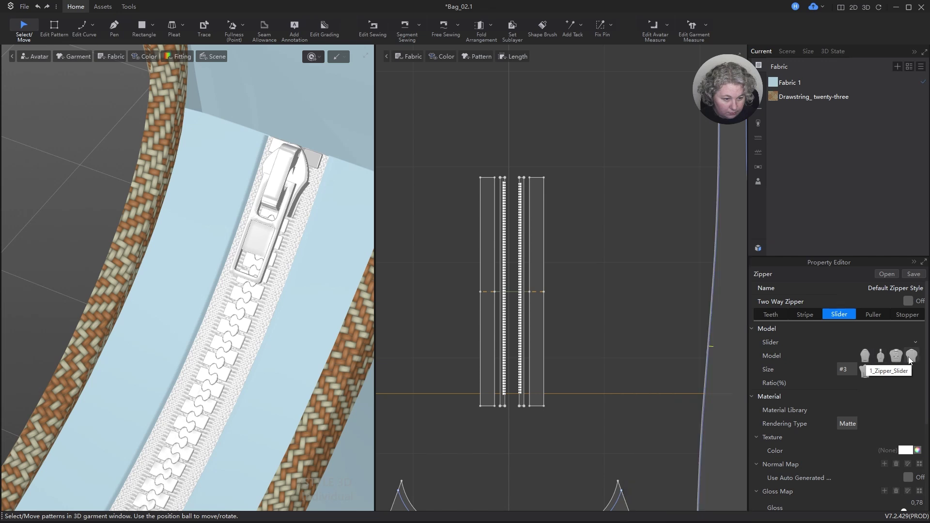
left_click(866, 358)
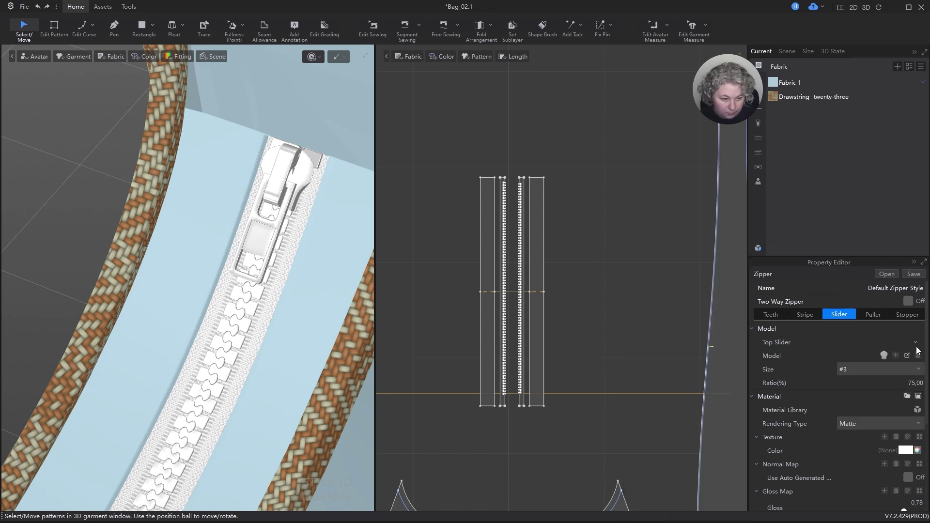
left_click(916, 342)
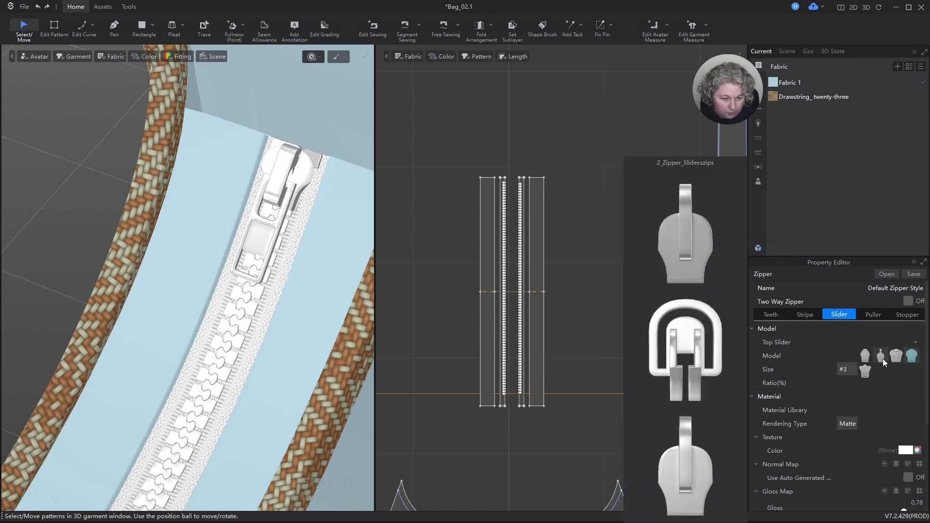
left_click(882, 358)
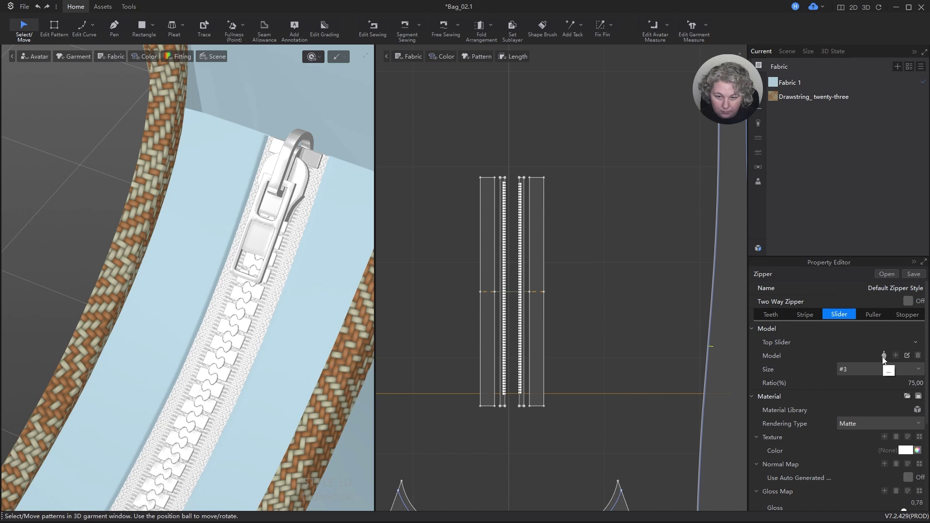
- Try the wide dark metal puller model with a ribbed end on the zipper slider
left_click(870, 315)
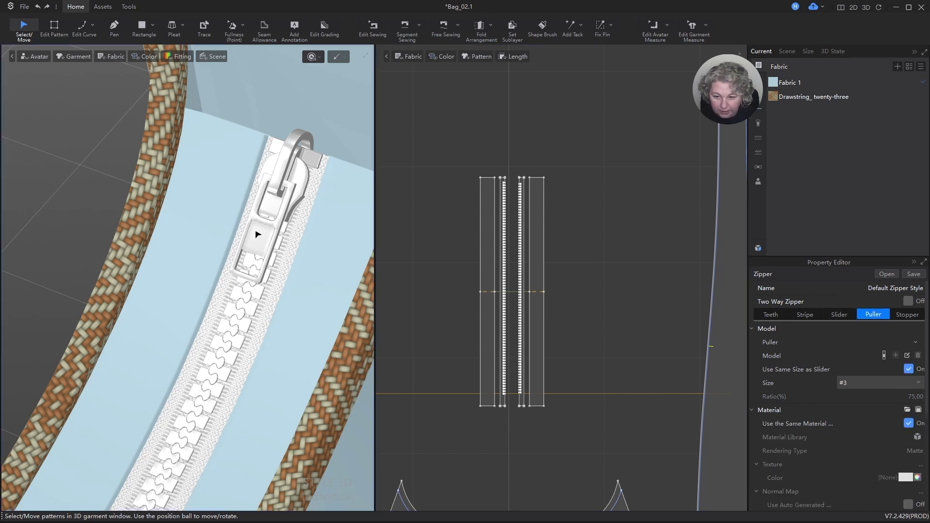
left_click(916, 343)
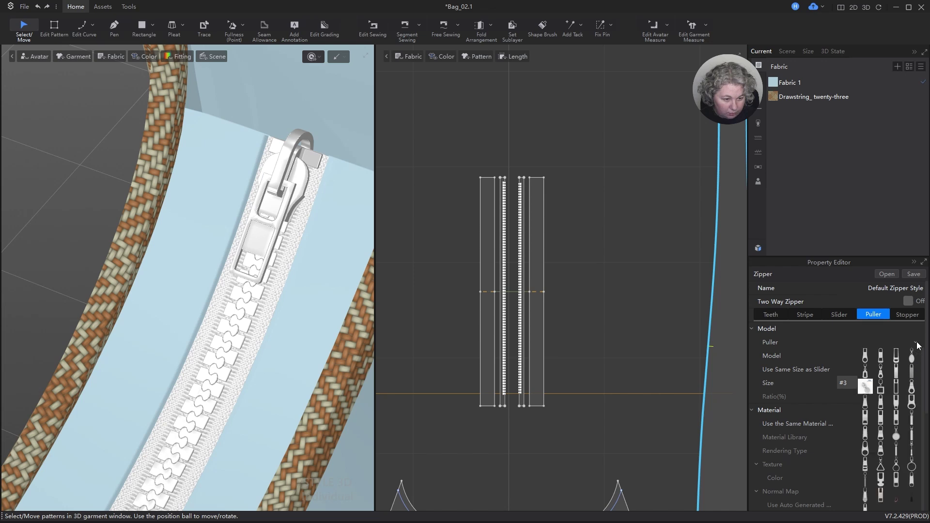
left_click(912, 370)
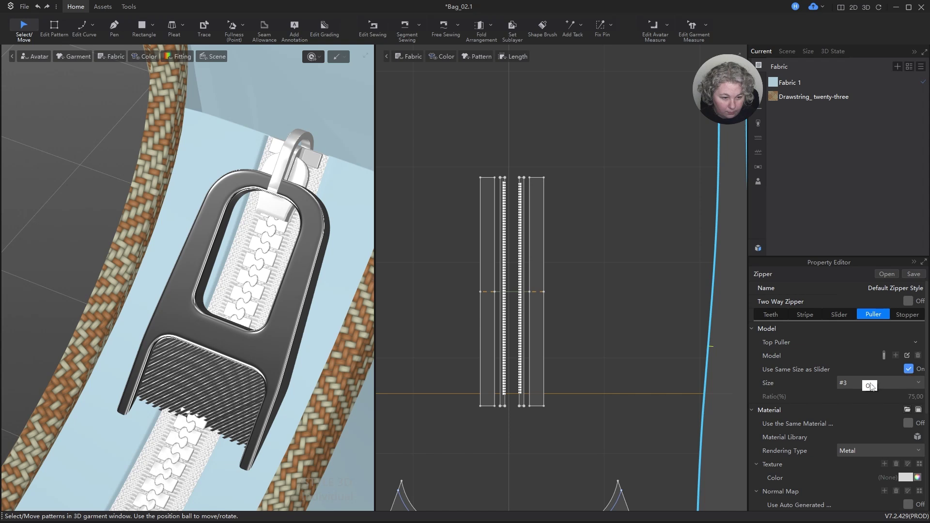
- Change the zipper puller to the long rectangular tab model with a linked ring and check it on the bag
left_click(915, 344)
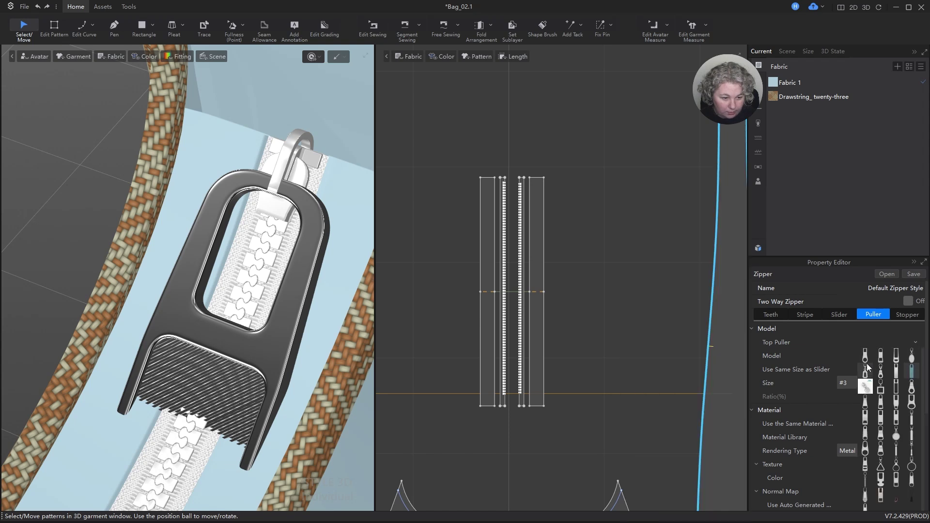
mouse_move(870, 377)
left_click(911, 402)
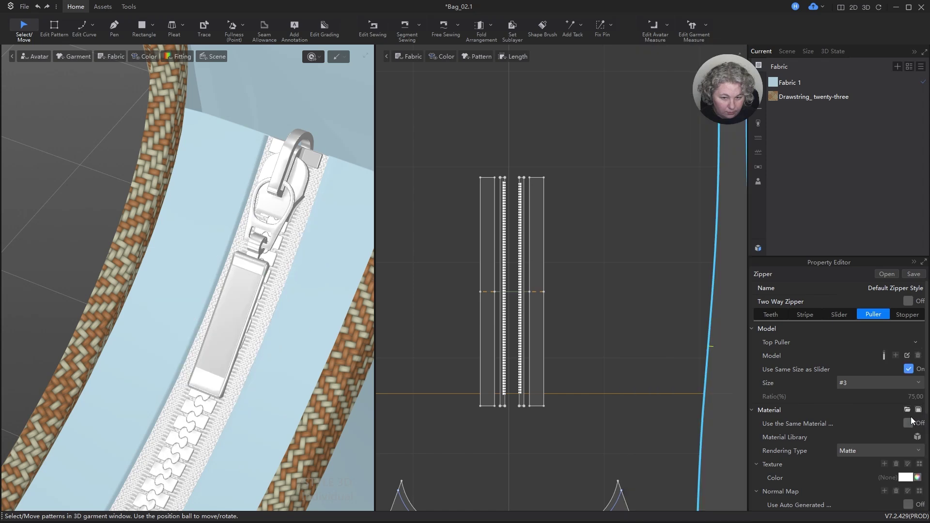
scroll(290, 252, "down", 5)
middle_click_drag(265, 269, 307, 202)
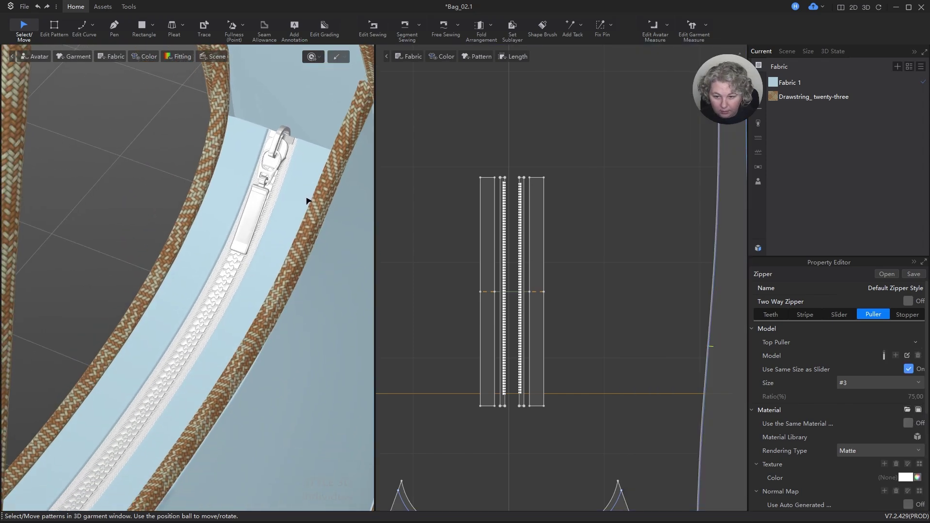
- Try the first model in the zipper teeth library, and replace it with the 3_Zipper_Teeth model
right_click_drag(307, 201, 296, 218)
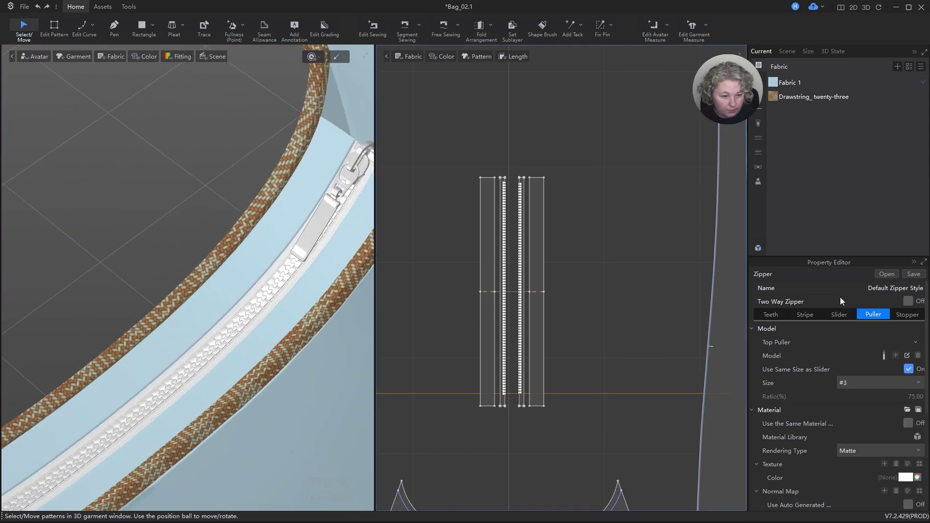
left_click(777, 315)
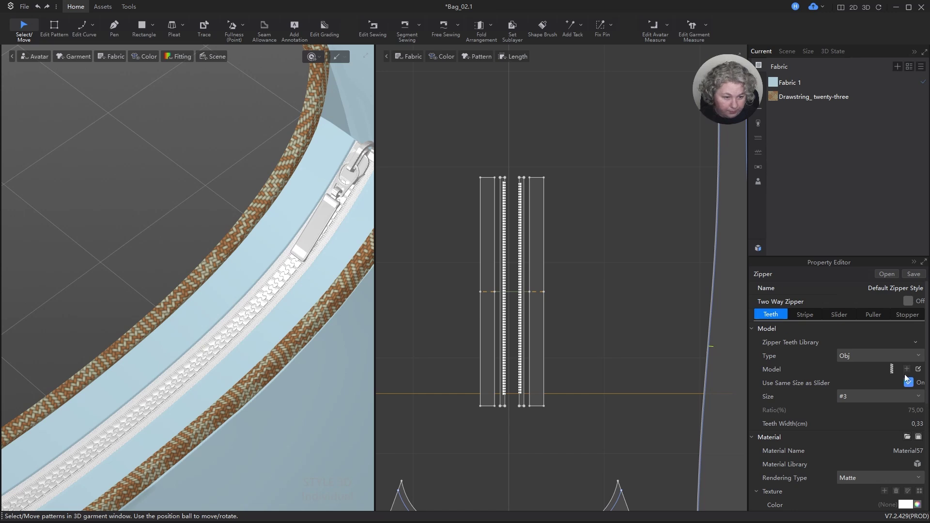
scroll(795, 384, "down", 2)
scroll(795, 384, "up", 2)
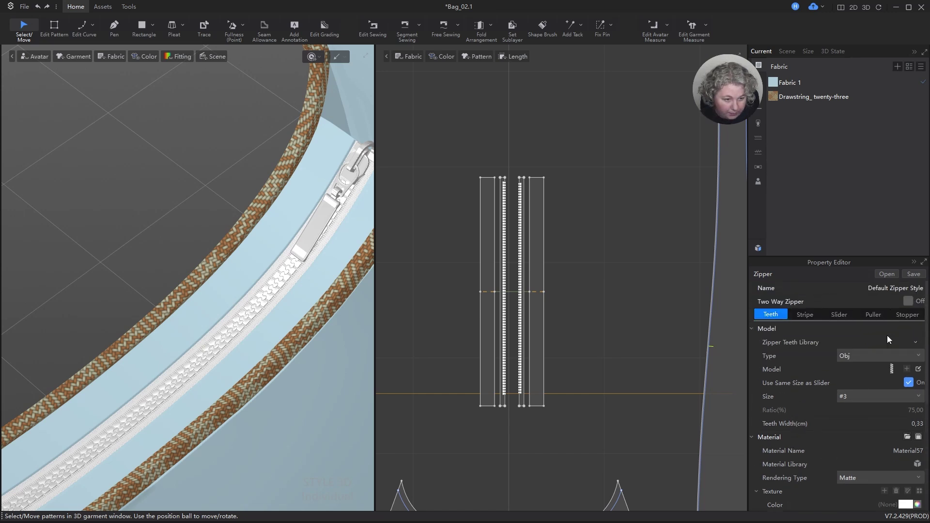
left_click(918, 343)
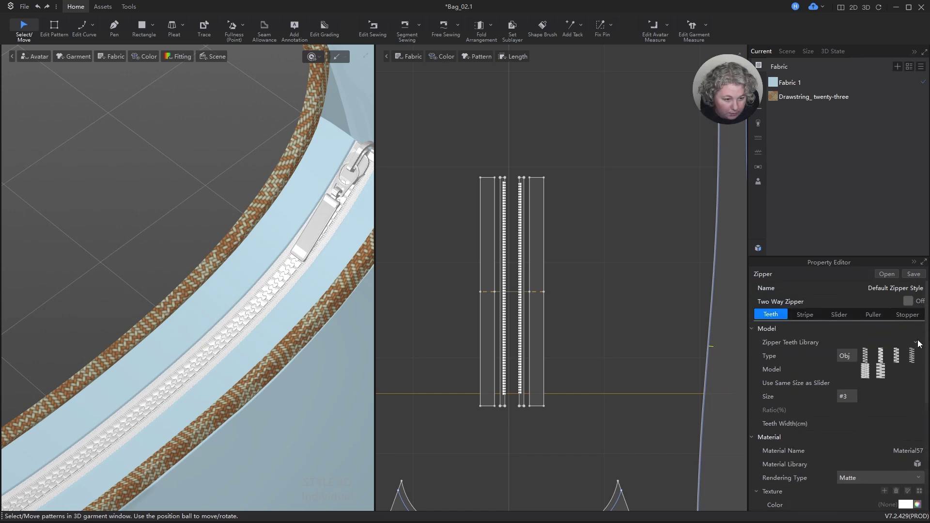
left_click(866, 355)
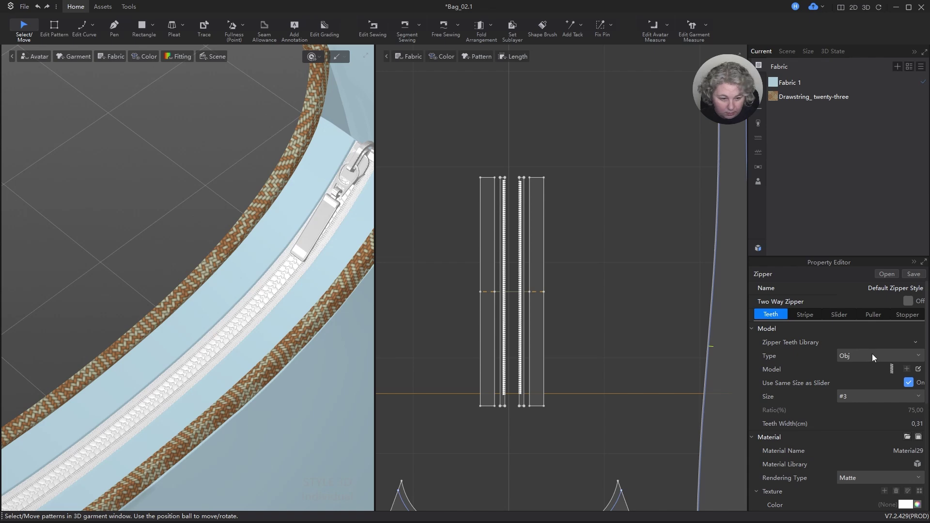
left_click(917, 343)
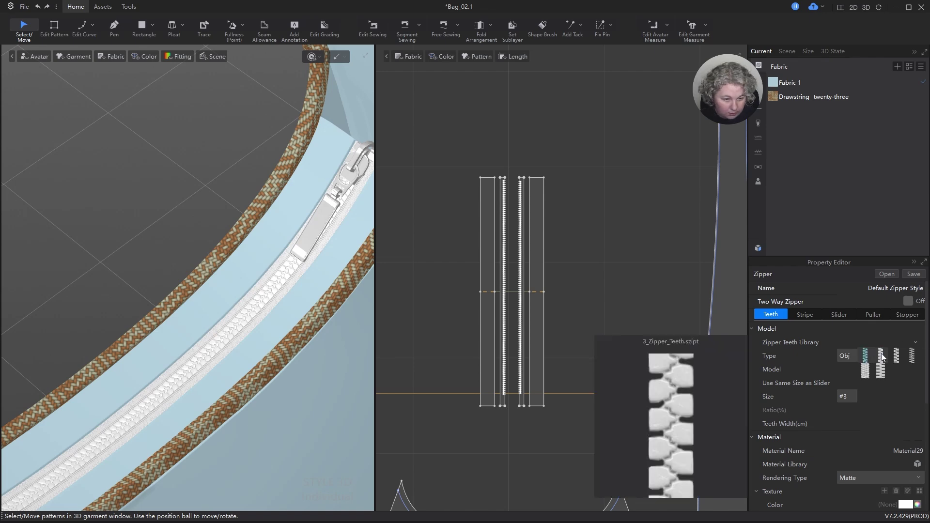
left_click(882, 352)
middle_click_drag(324, 300, 264, 375)
right_click_drag(264, 376, 294, 402)
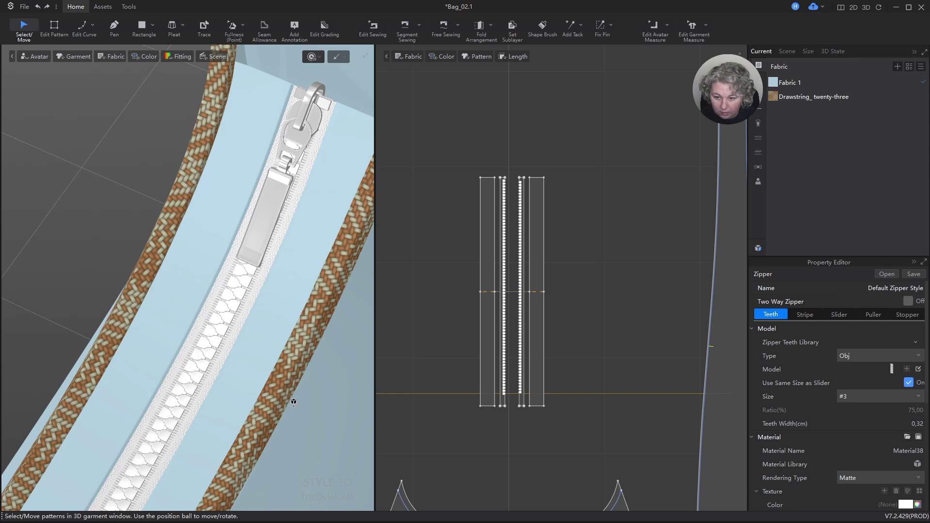
- Change the zipper teeth to the fourth library model with thin, widely spaced teeth, and check them along the bag opening
left_click(916, 343)
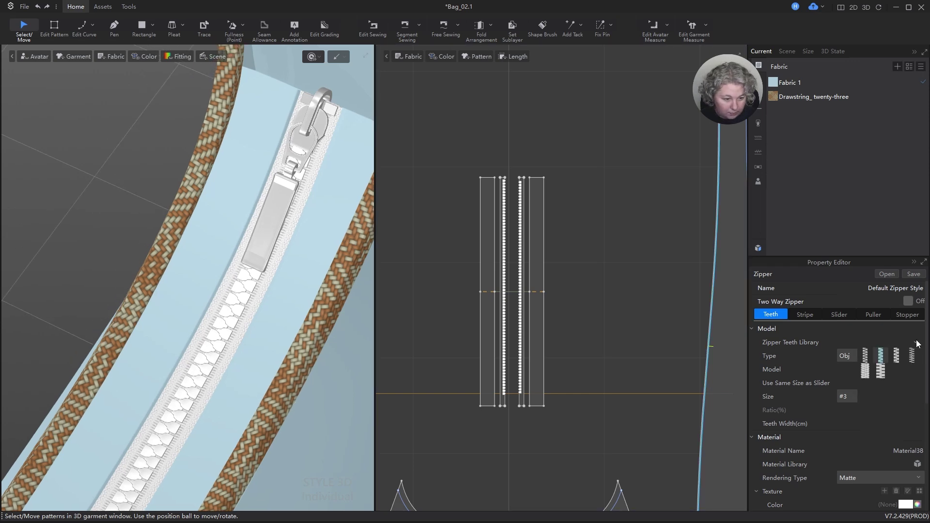
left_click(897, 356)
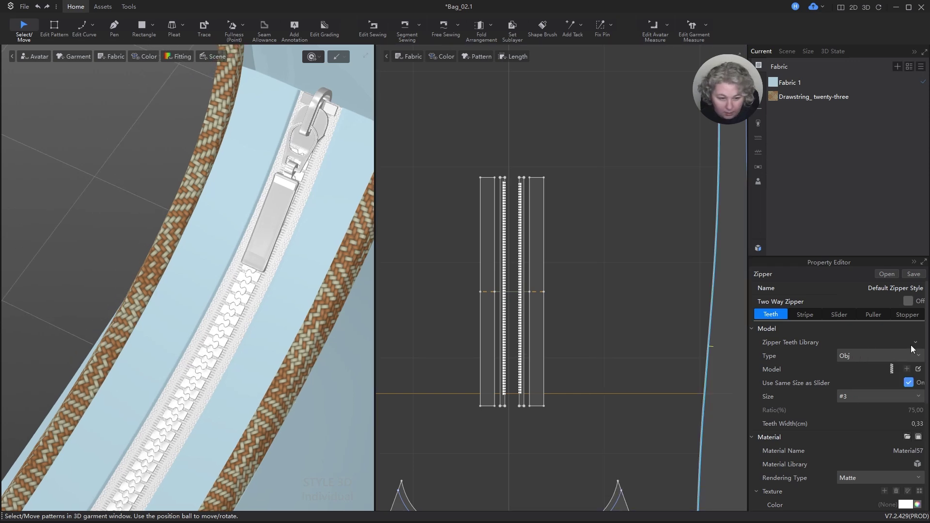
left_click(915, 354)
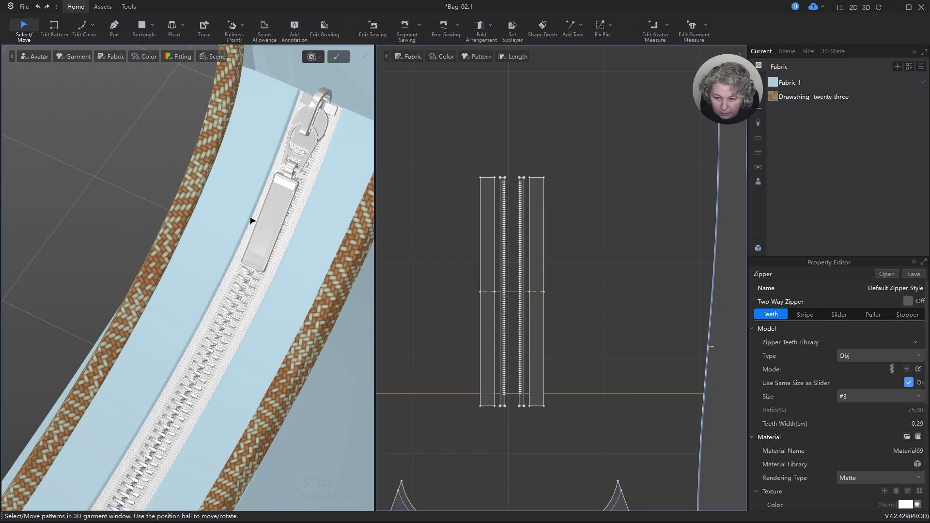
scroll(283, 244, "down", 5)
right_click_drag(283, 244, 388, 203)
scroll(228, 240, "up", 10)
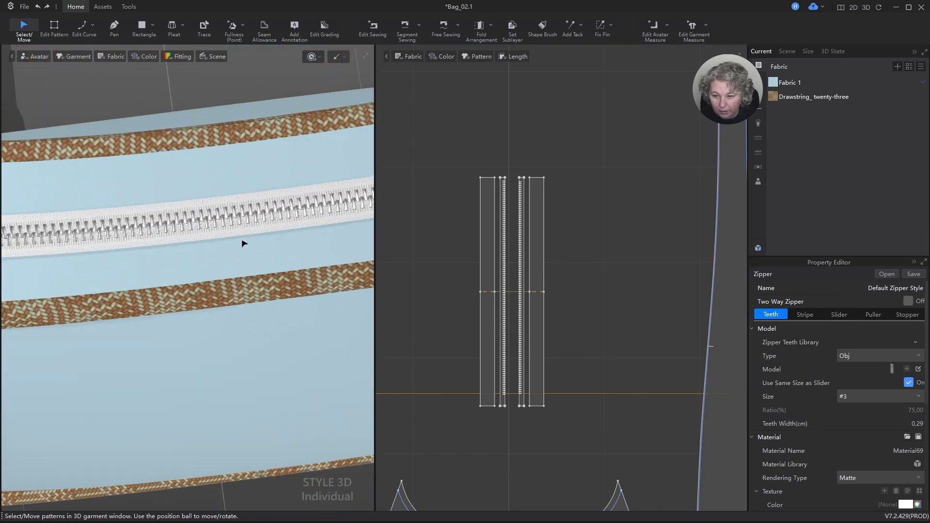
right_click_drag(196, 222, 209, 247)
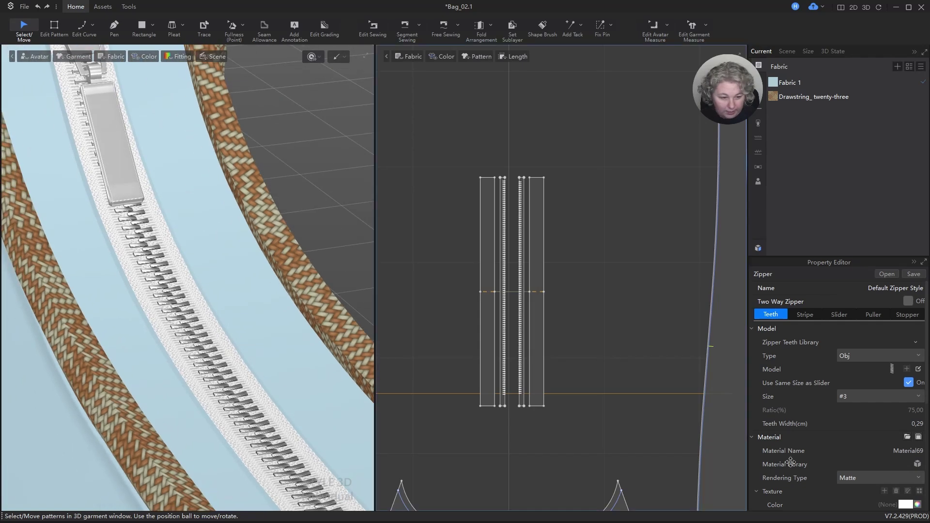
- Set the rendering type of the zipper teeth to Metal and check the teeth below the puller
scroll(790, 441, "down", 2)
left_click(876, 396)
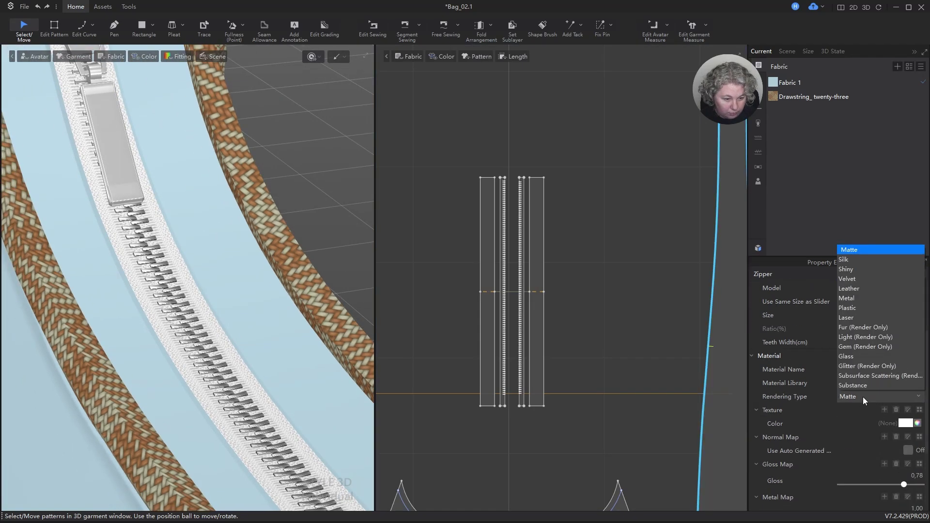
left_click(855, 298)
right_click_drag(218, 297, 145, 293)
middle_click_drag(296, 249, 15, 393)
scroll(189, 223, "up", 2)
scroll(189, 222, "up", 3)
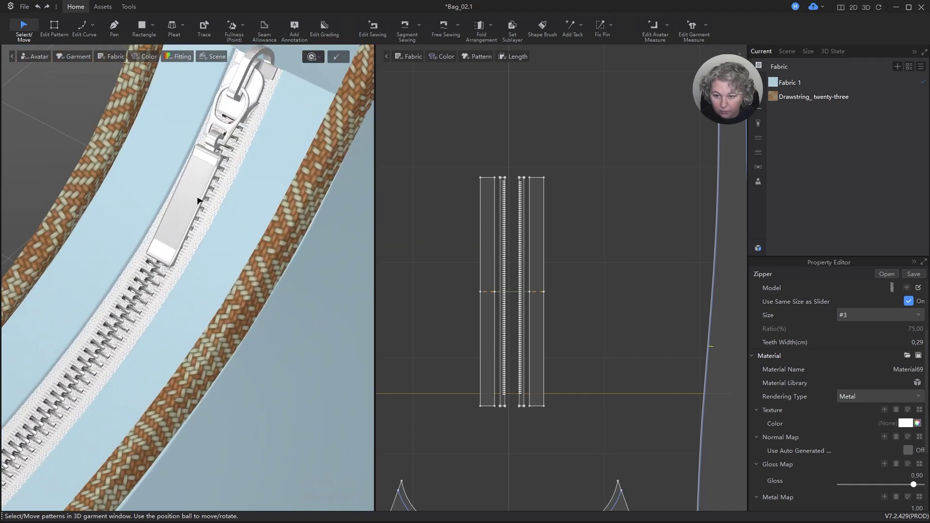
- Edit the zipper style from the selected slider and set the puller's rendering type to Metal
left_click(190, 189)
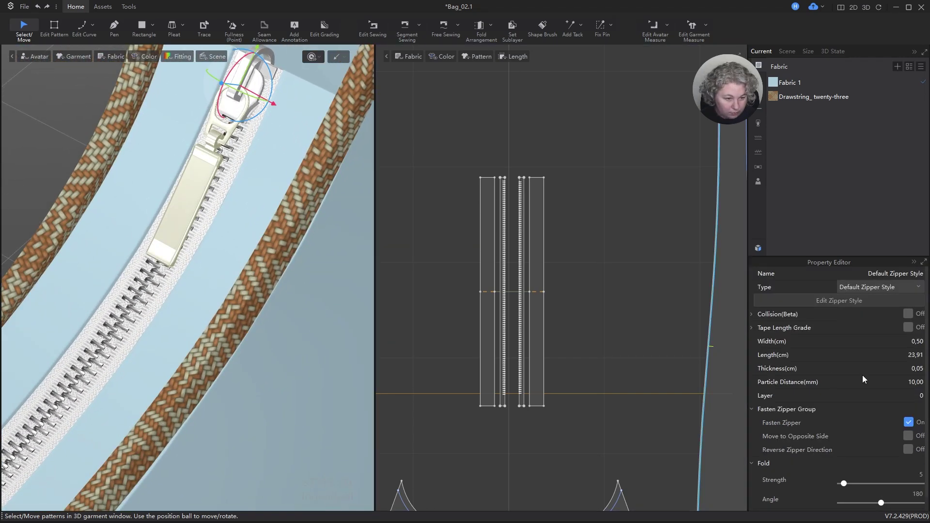
left_click(863, 286)
left_click(832, 296)
left_click(838, 301)
scroll(804, 315, "up", 1)
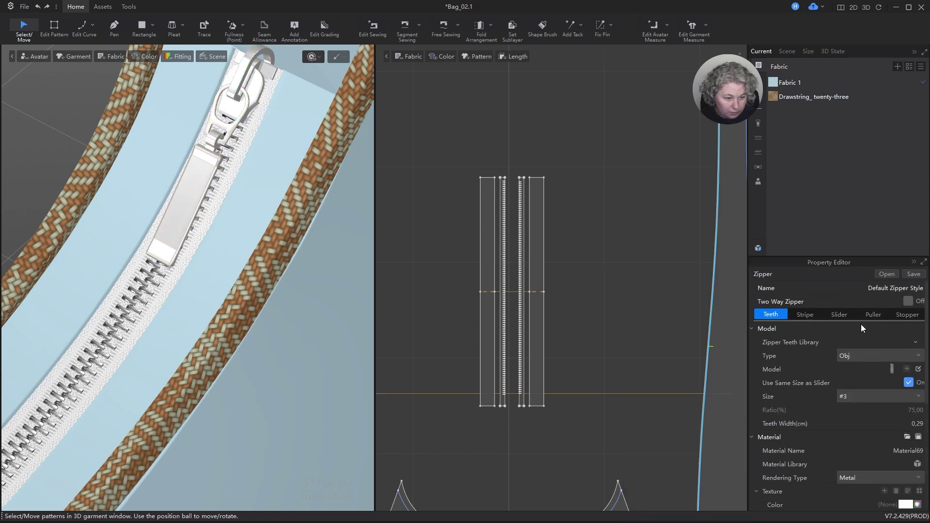
left_click(872, 314)
left_click(865, 450)
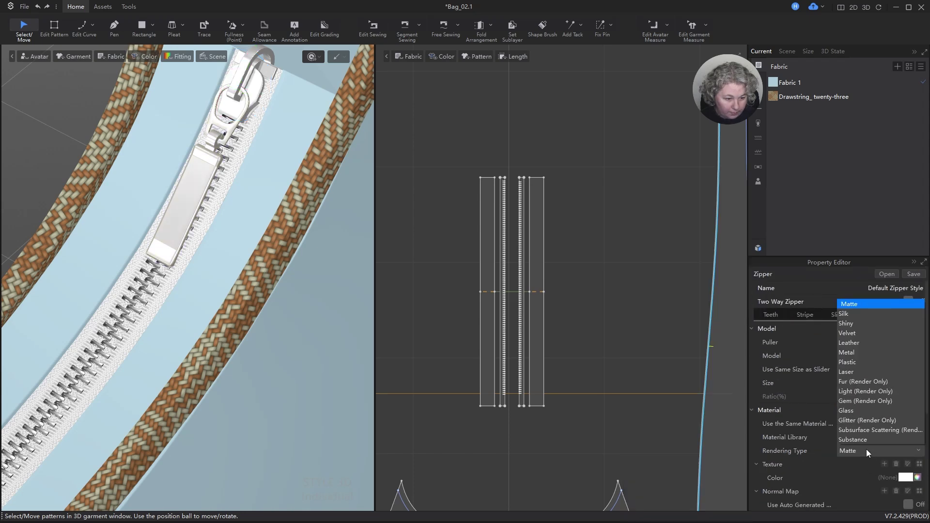
left_click(855, 352)
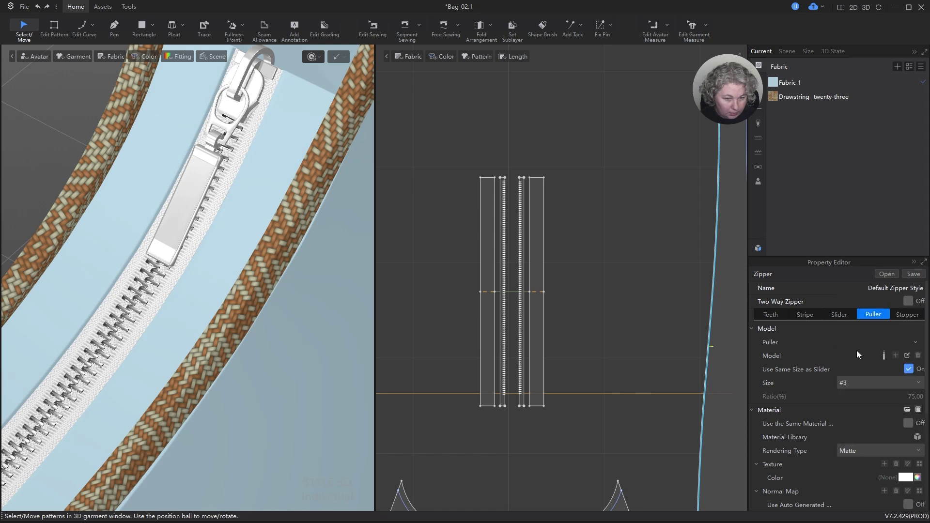
- Set the zipper slider's rendering type to Metal
left_click(839, 315)
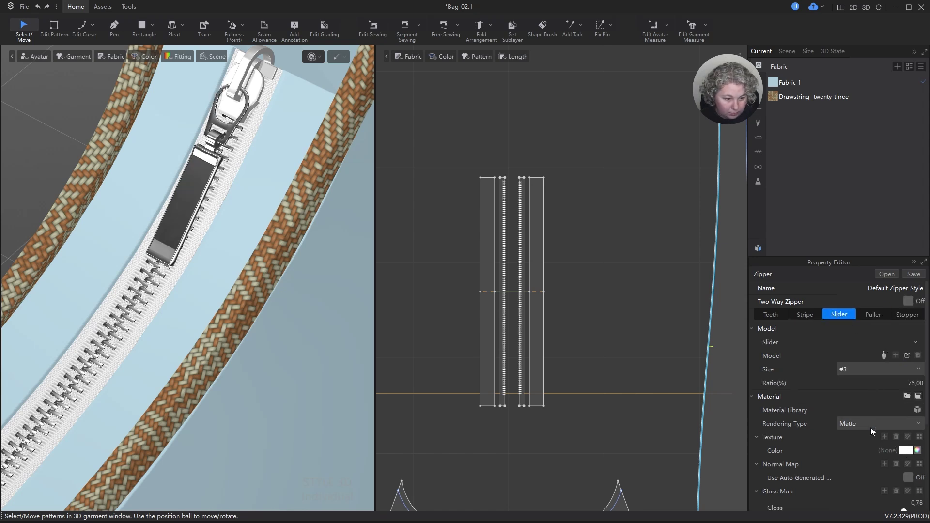
left_click(870, 424)
left_click(858, 327)
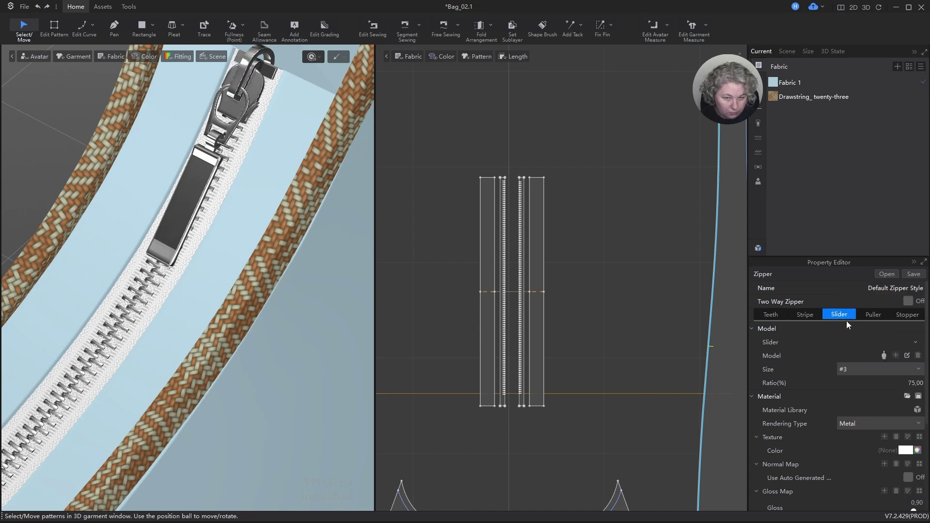
- Examine the bottom stopper at the far end of the zipper and the stopper's model, size and material settings
scroll(259, 120, "down", 5)
middle_click_drag(248, 268, 326, 212)
right_click_drag(326, 211, 75, 218)
middle_click_drag(75, 218, 143, 295)
right_click_drag(144, 295, 189, 278)
scroll(189, 278, "up", 4)
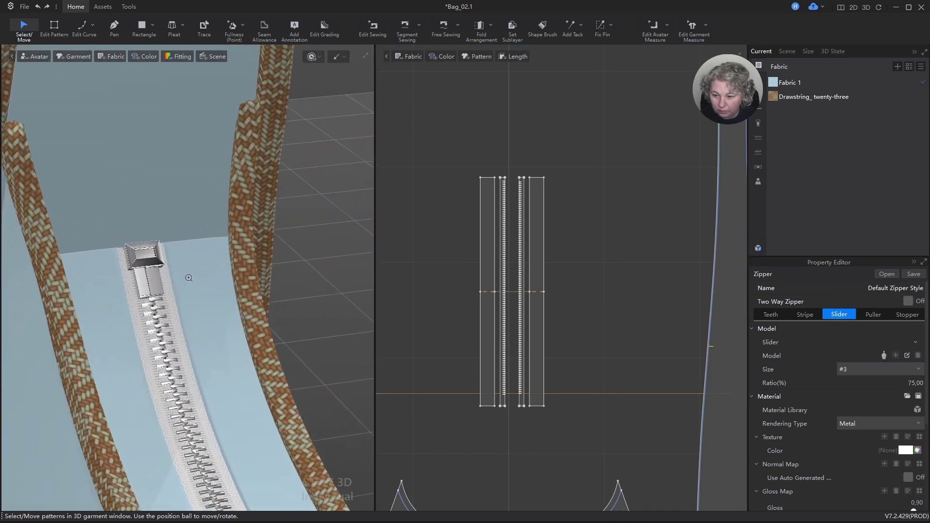
scroll(189, 278, "up", 2)
left_click(906, 315)
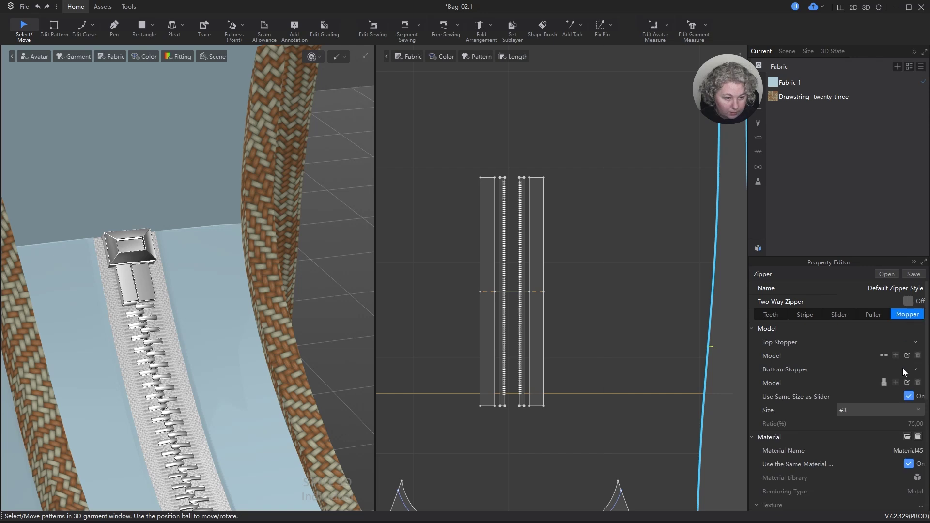
scroll(806, 376, "down", 1)
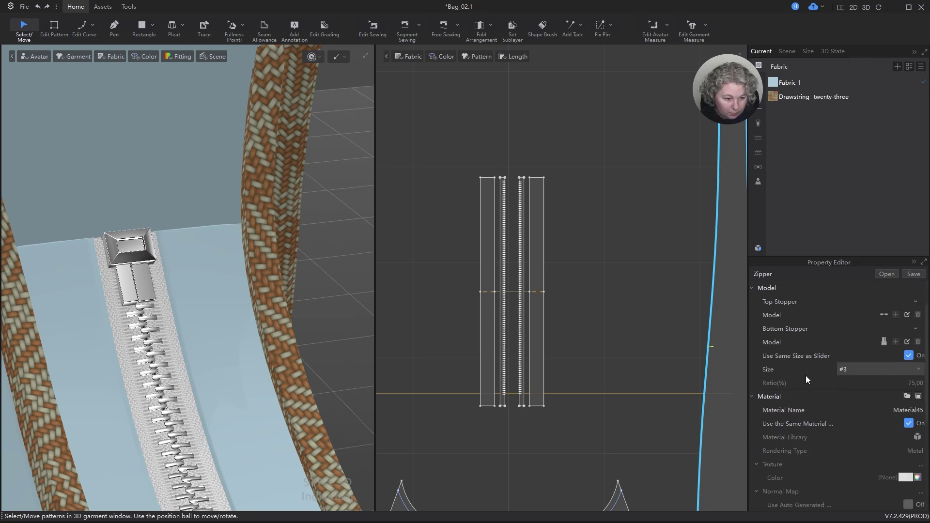
scroll(873, 443, "down", 2)
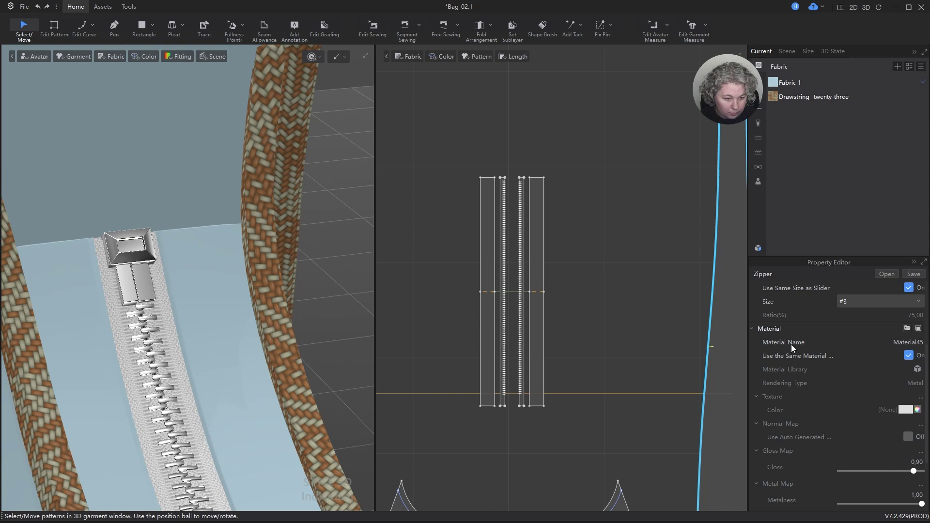
scroll(791, 344, "down", 1)
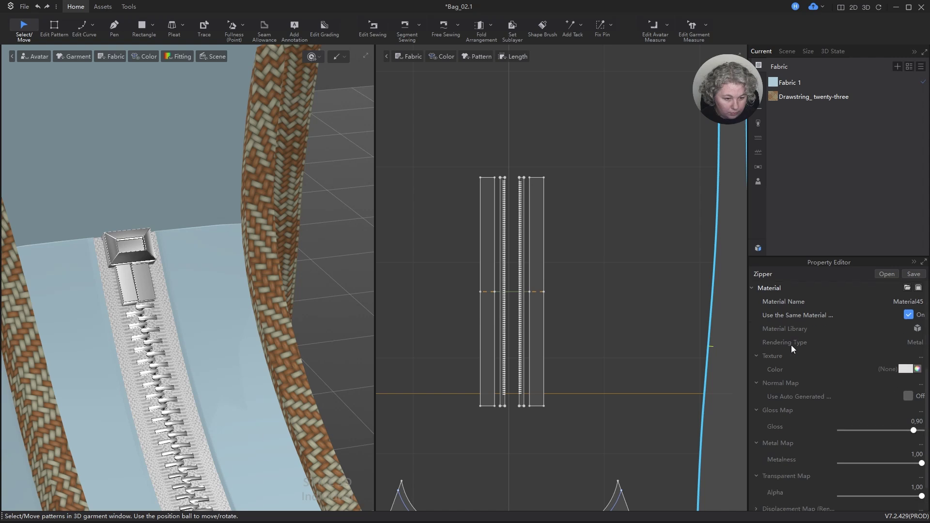
- Toggle the stopper's Use the Same Material option off and back on
left_click(908, 316)
left_click(908, 316)
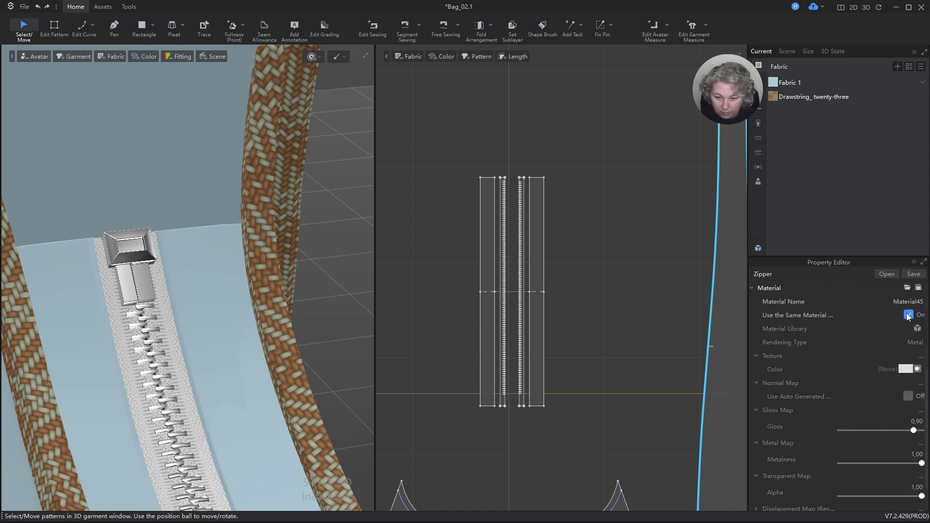
left_click(908, 315)
left_click(908, 315)
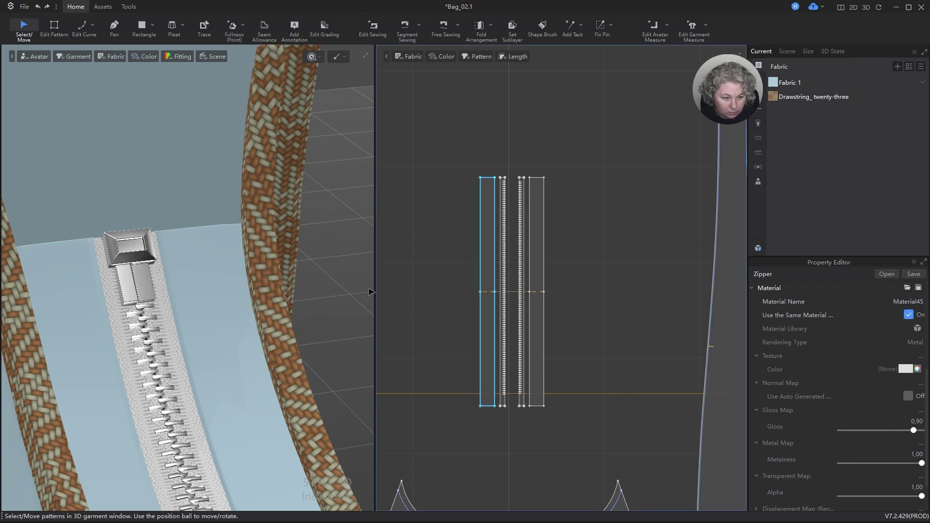
- Examine the finished zipper end and the whole bag from several angles in the 3D view
scroll(180, 253, "up", 2)
scroll(183, 276, "down", 5)
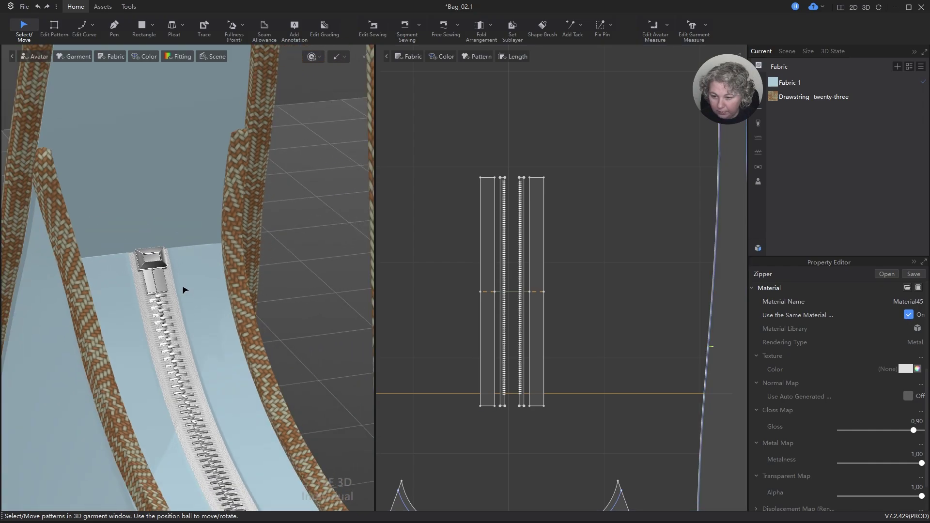
right_click_drag(184, 289, 177, 219)
scroll(286, 295, "down", 6)
scroll(216, 259, "down", 5)
middle_click_drag(251, 271, 266, 253)
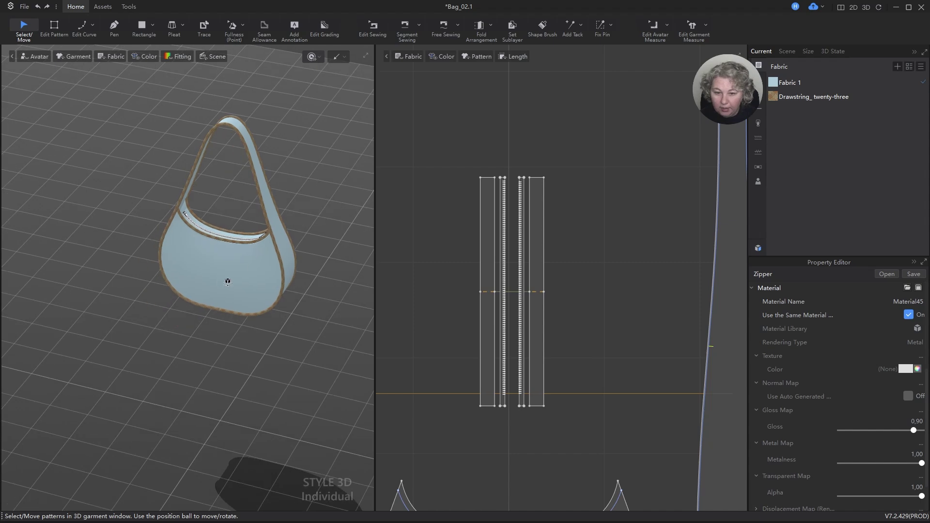
right_click_drag(226, 280, 302, 246)
- Move both long tapered strap patterns down in the 2D layout, and bottom-align the right one with the lower bag body pattern
scroll(557, 199, "down", 9)
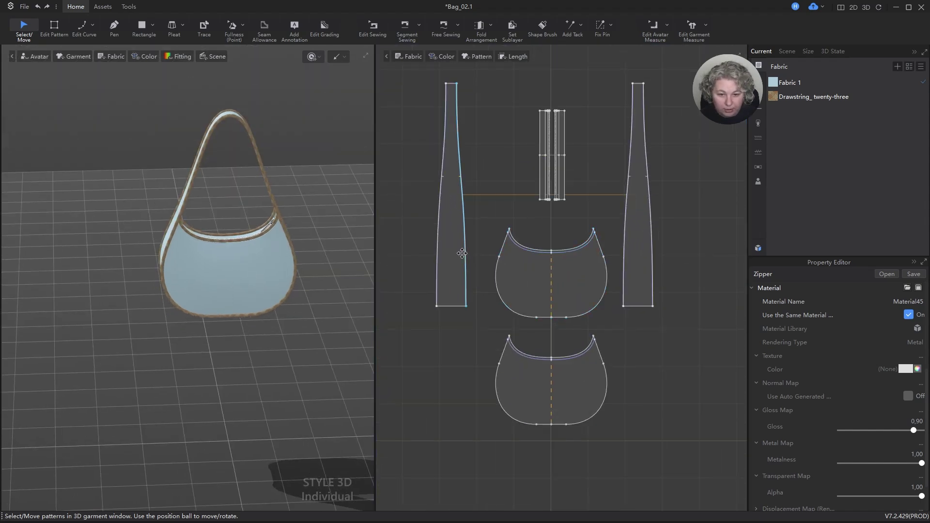
left_click_drag(453, 271, 455, 338)
left_click_drag(635, 275, 635, 297)
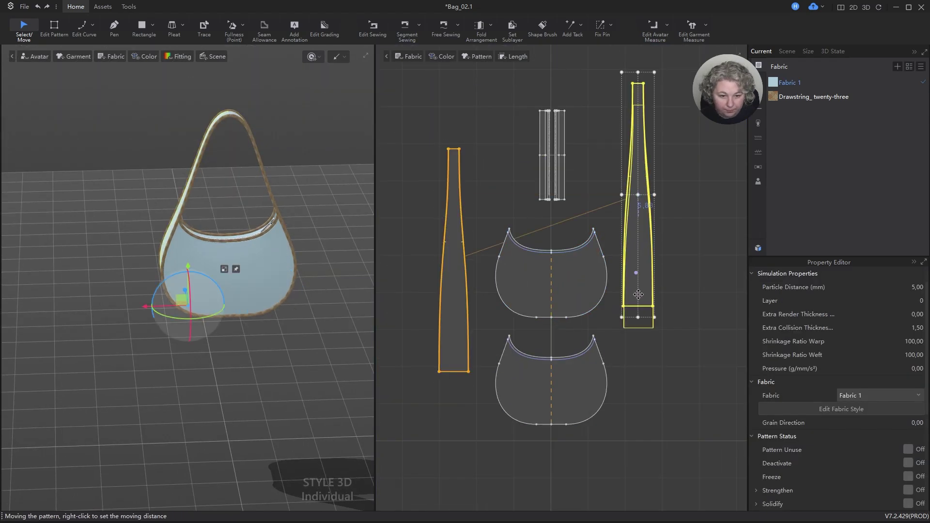
left_click(574, 386, "shift")
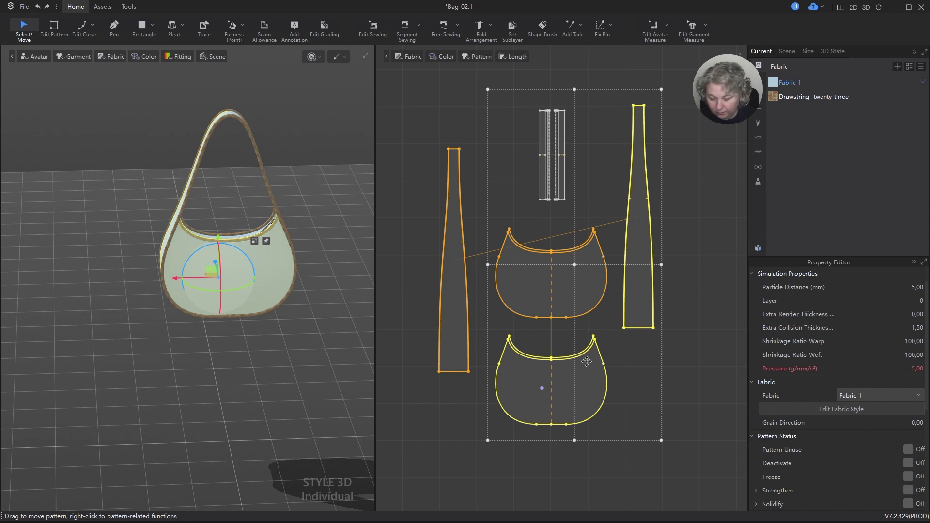
key("alt+Down")
- Bottom-align the left strap pattern with the lower bag body pattern and clear the selection
left_click(454, 313)
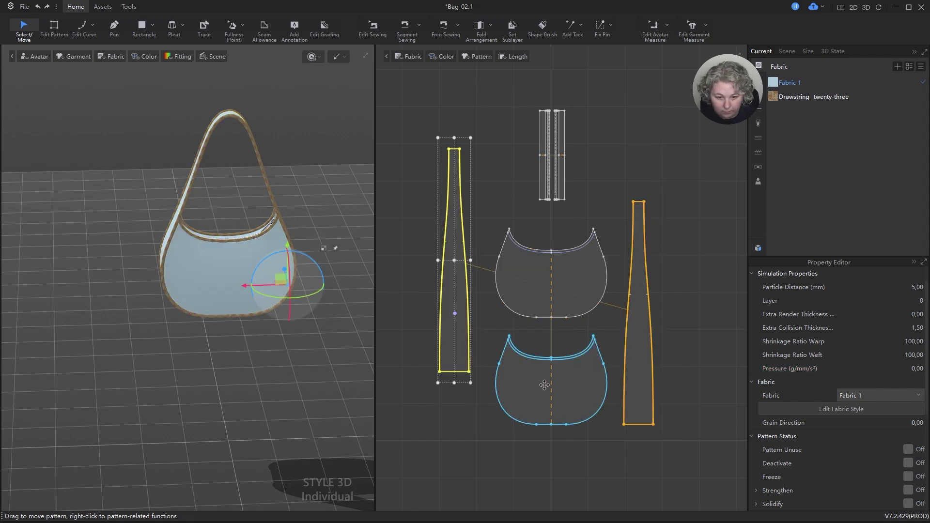
left_click(544, 384, "shift")
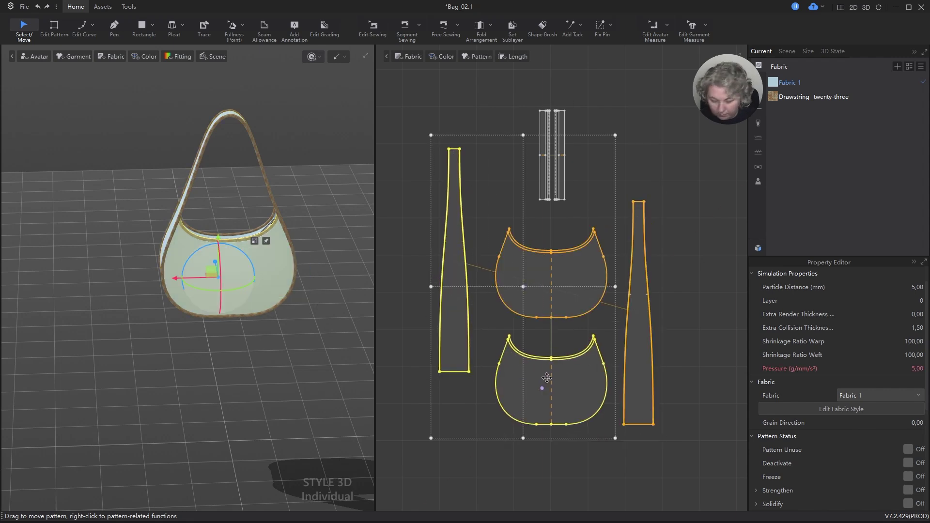
key("alt+Down")
key("Escape")
scroll(504, 362, "up", 2)
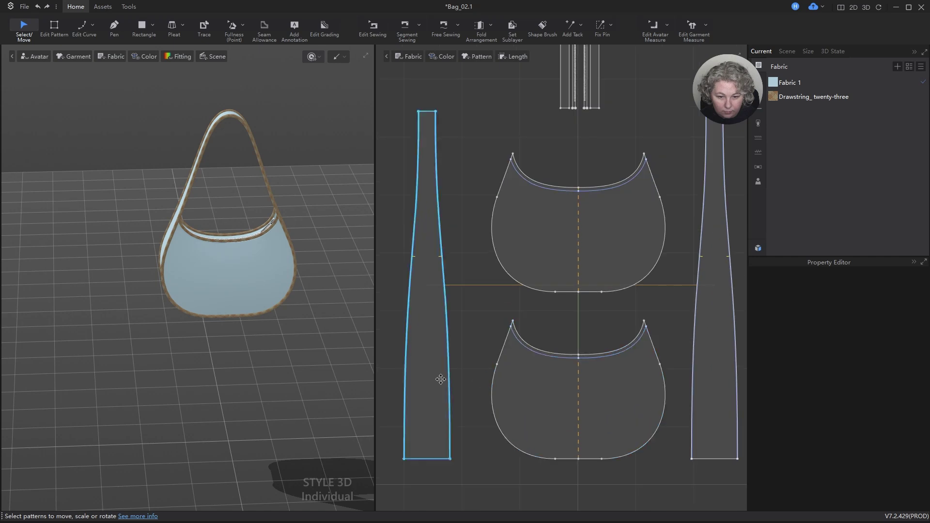
- Move the left strap pattern closer to the bag body, and lower the two outer narrow strips toward the upper body piece
left_click_drag(439, 379, 457, 379, "shift")
scroll(524, 314, "down", 3)
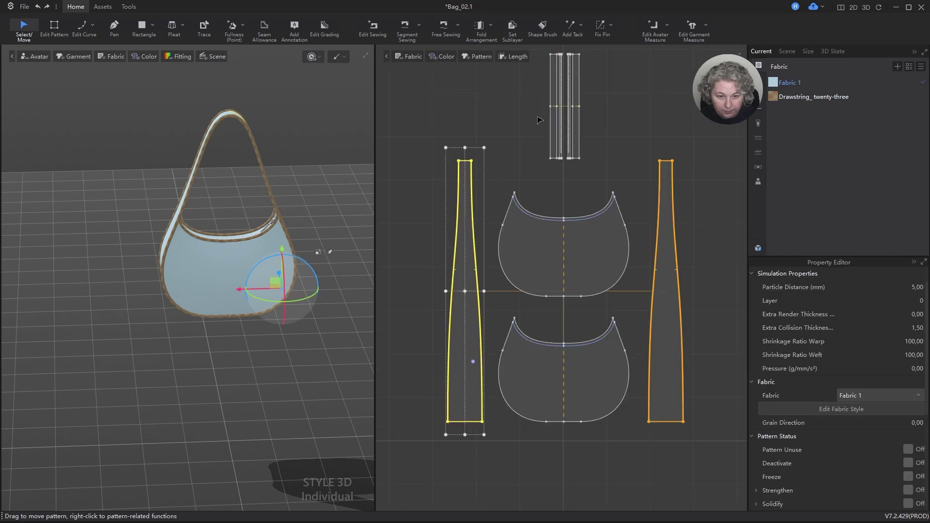
left_click_drag(526, 74, 605, 179)
scroll(568, 157, "up", 4)
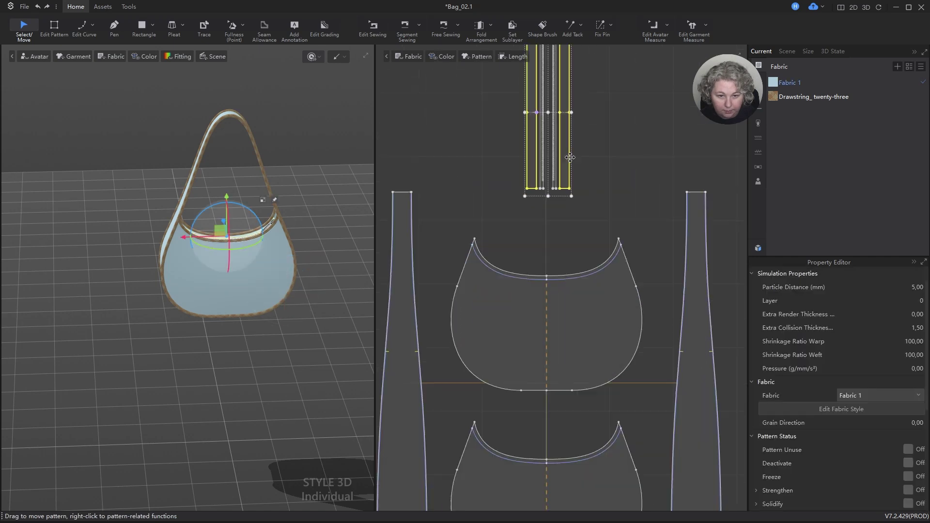
left_click_drag(562, 153, 564, 237, "shift")
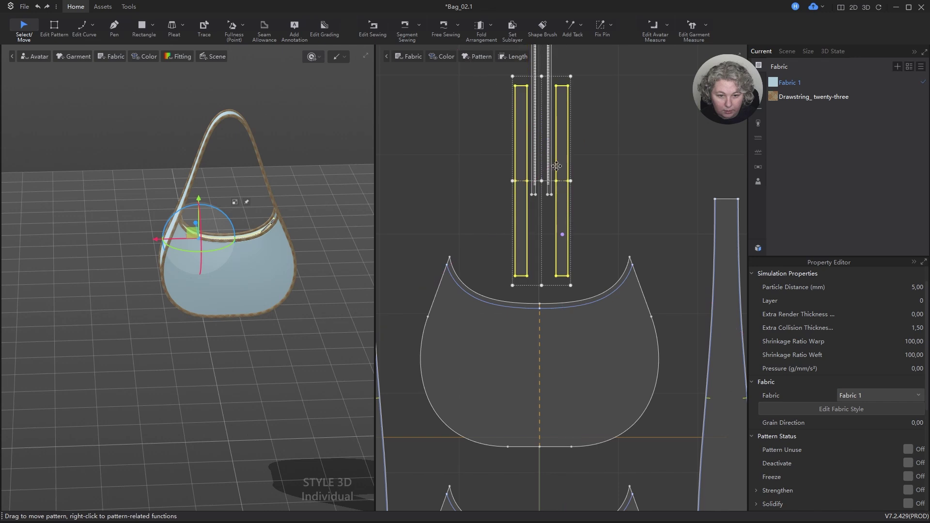
- Move the two zipper patterns down between the narrow strips until their lower ends align, and clear the selection
scroll(557, 165, "down", 2)
scroll(550, 194, "up", 5)
left_click_drag(547, 184, 555, 317)
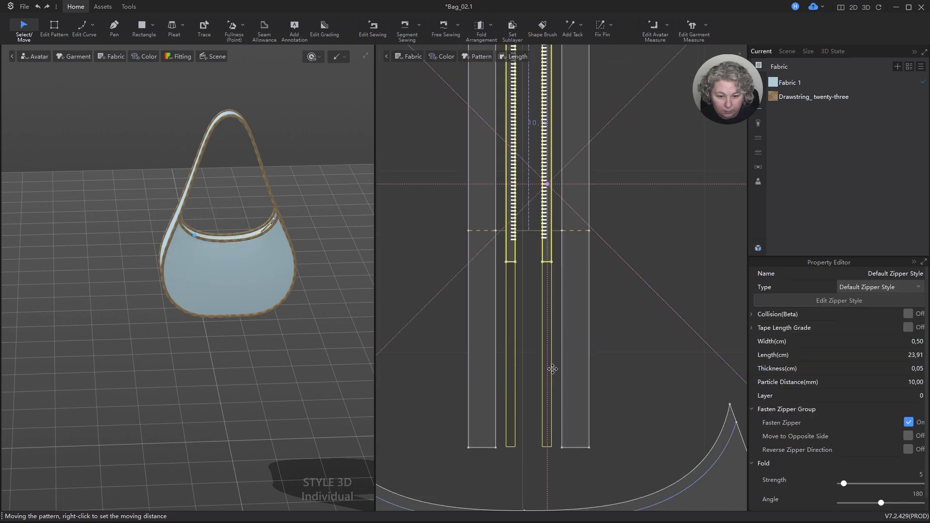
left_click_drag(553, 369, 552, 370)
scroll(554, 359, "down", 5)
left_click(618, 280)
- Select Fabric 1 for replacement and search the fabric resource library for "denim"
scroll(242, 206, "up", 4)
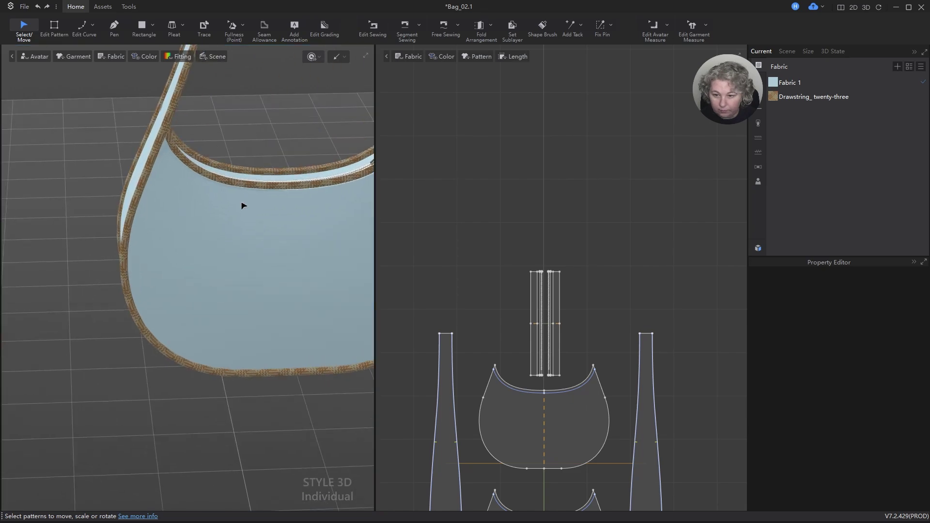
right_click_drag(243, 205, 149, 220)
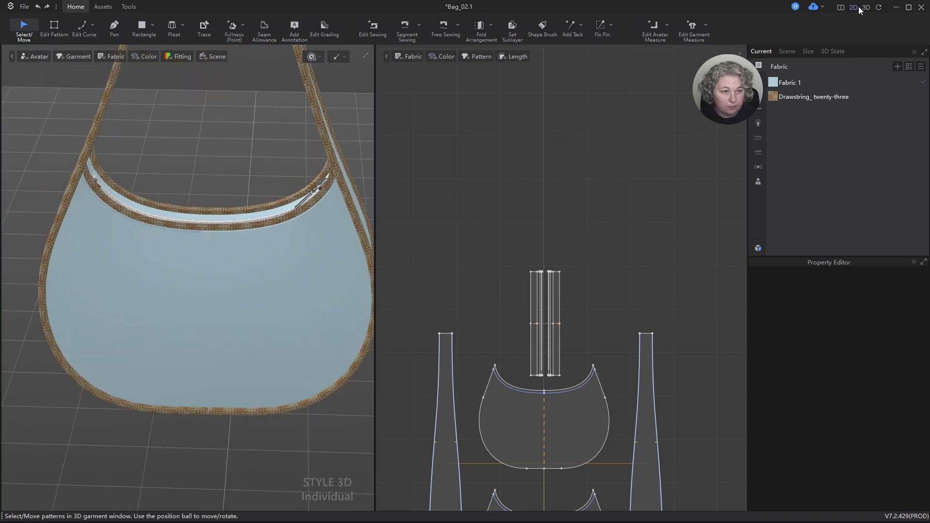
left_click(803, 82)
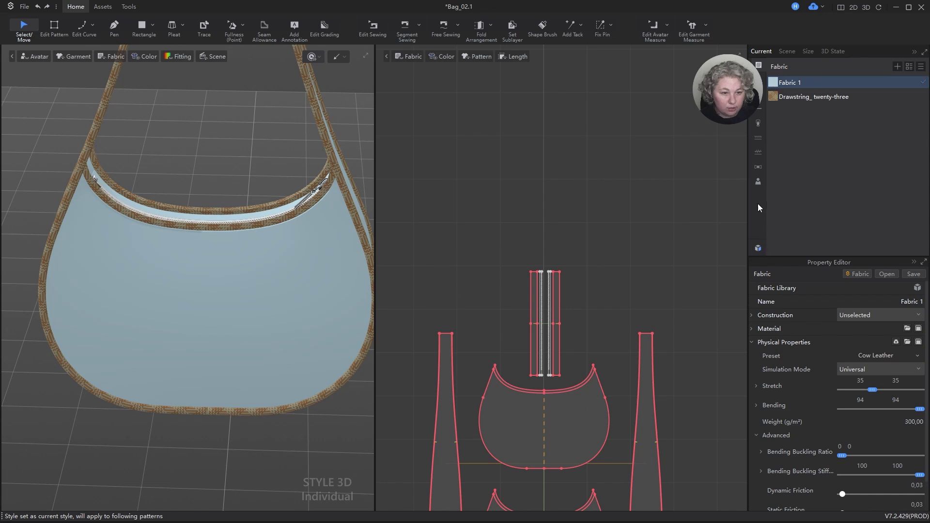
left_click(758, 250)
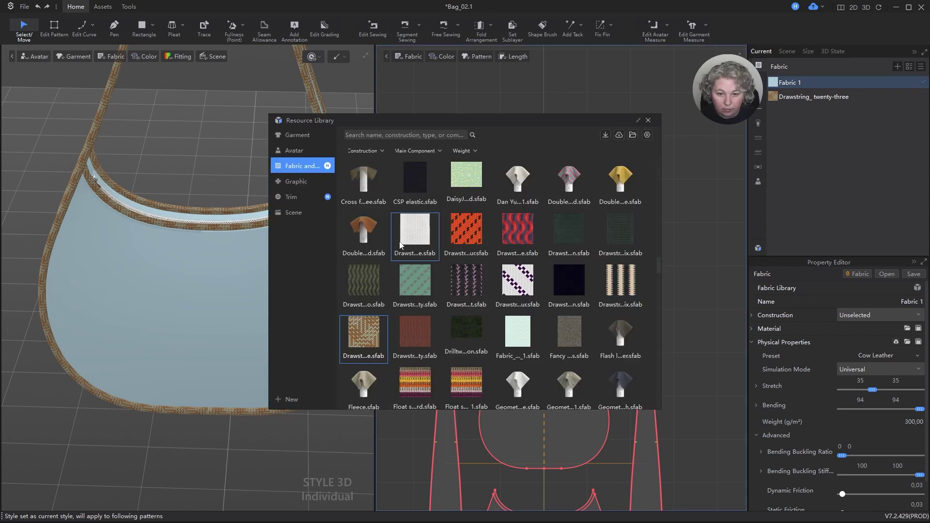
scroll(520, 266, "up", 5)
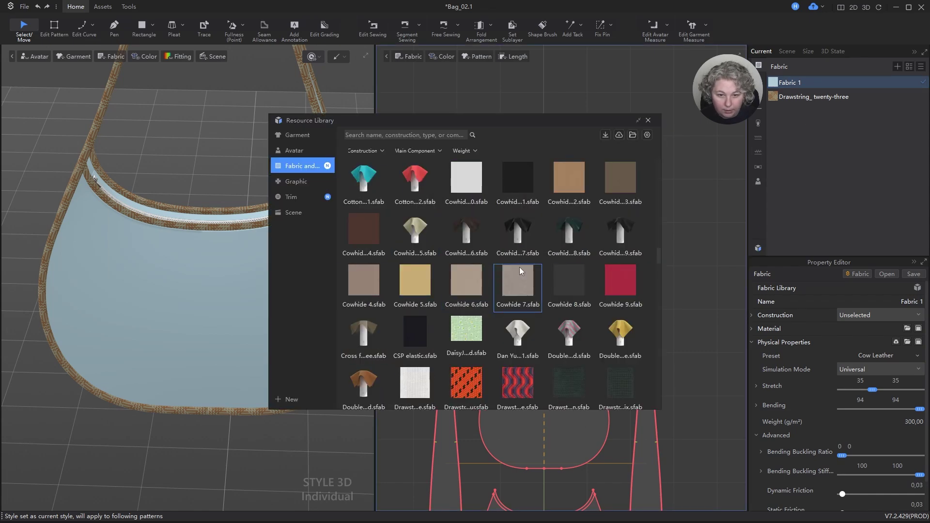
mouse_move(506, 337)
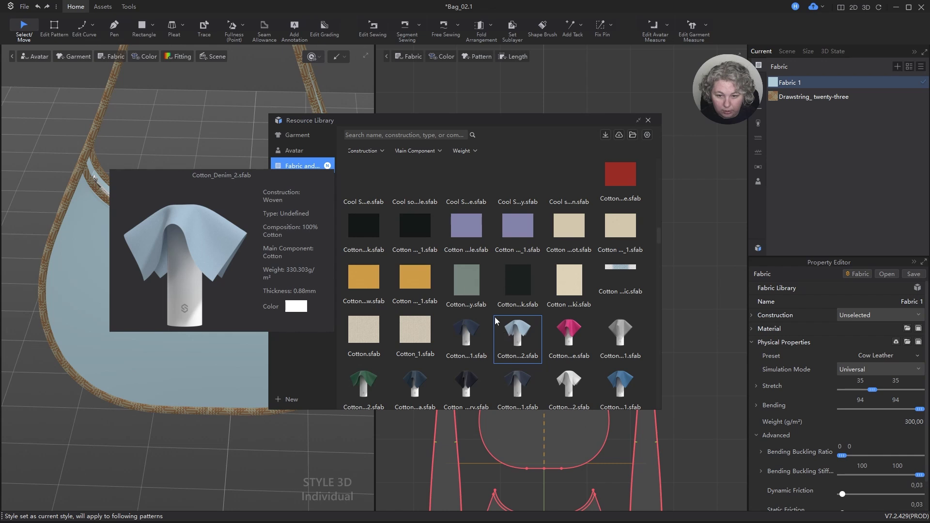
left_click(401, 135)
type("de")
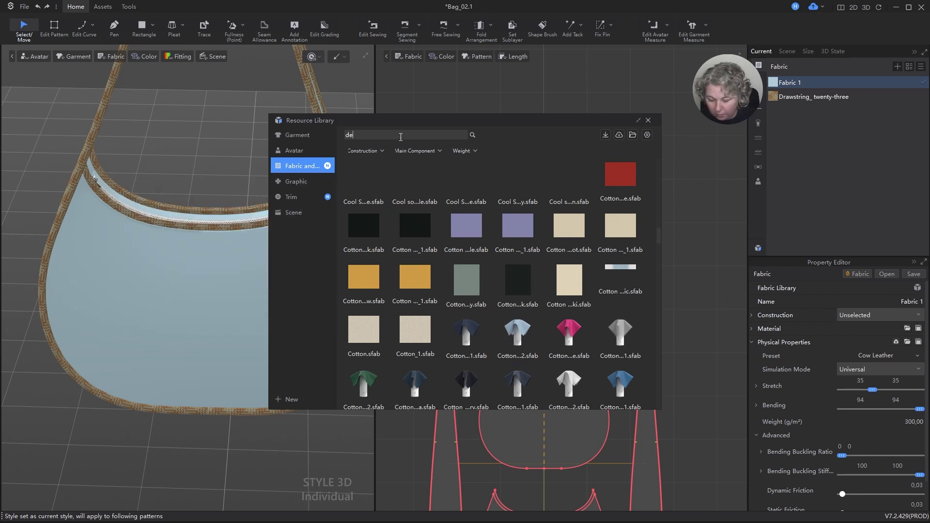
type("n")
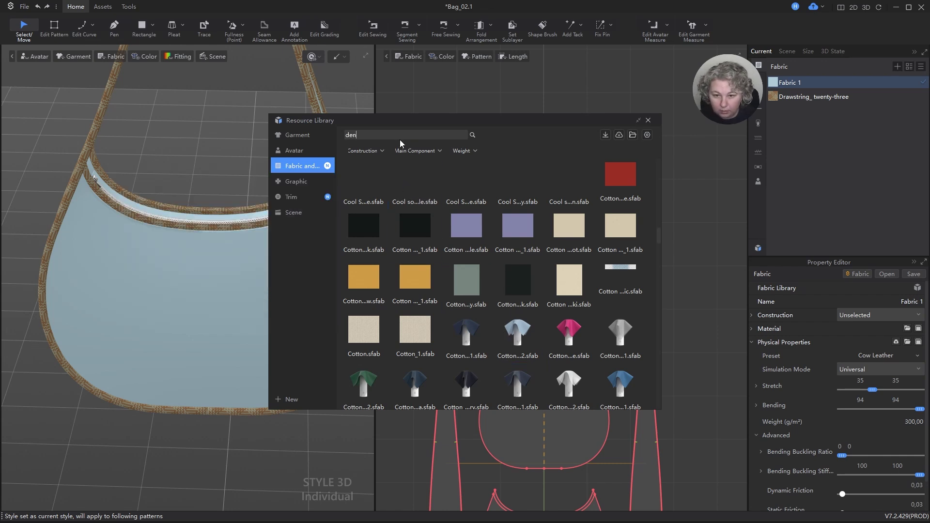
type("im")
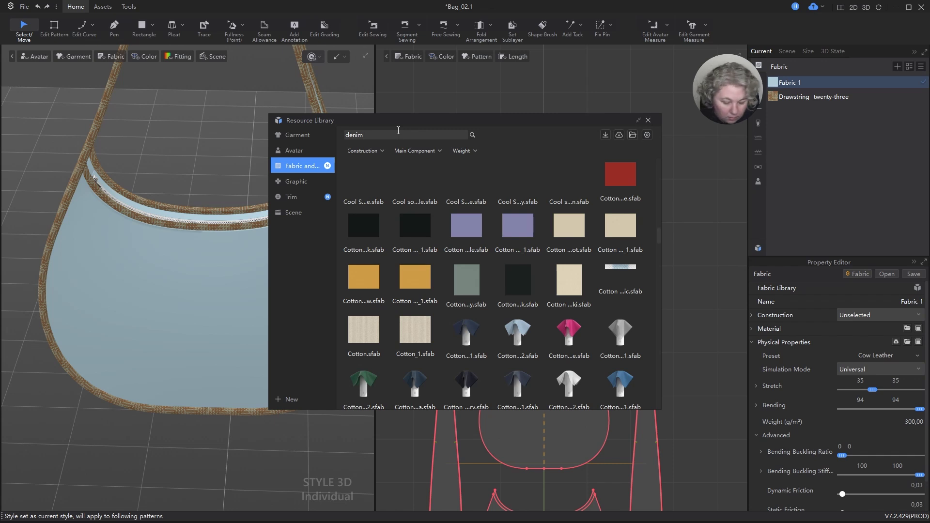
key("Return")
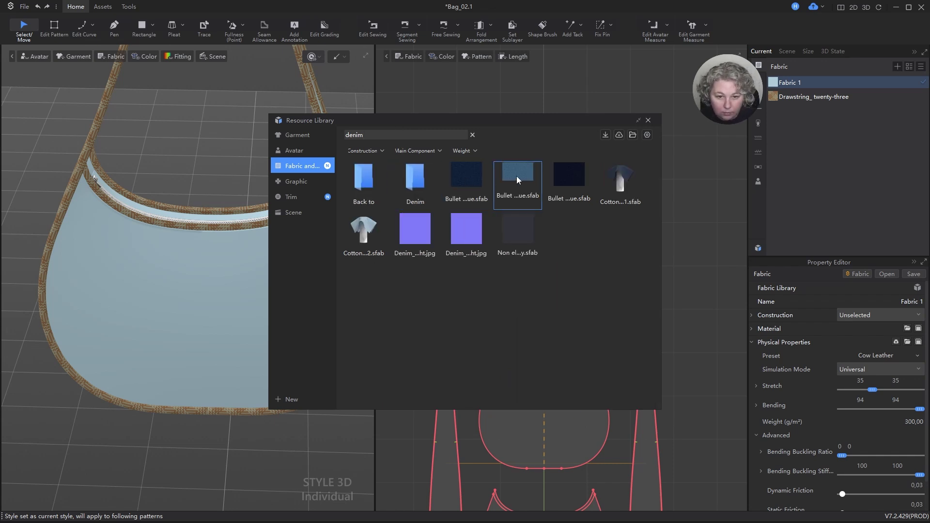
- Replace Fabric 1 with Cotton_Denim_2 from the library and inspect its texture on the bag
mouse_move(367, 233)
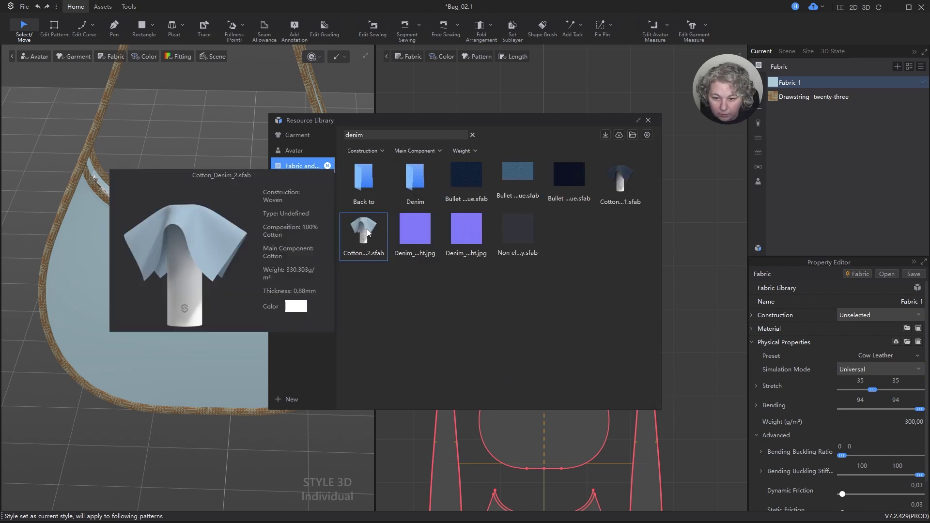
left_click_drag(367, 233, 785, 83)
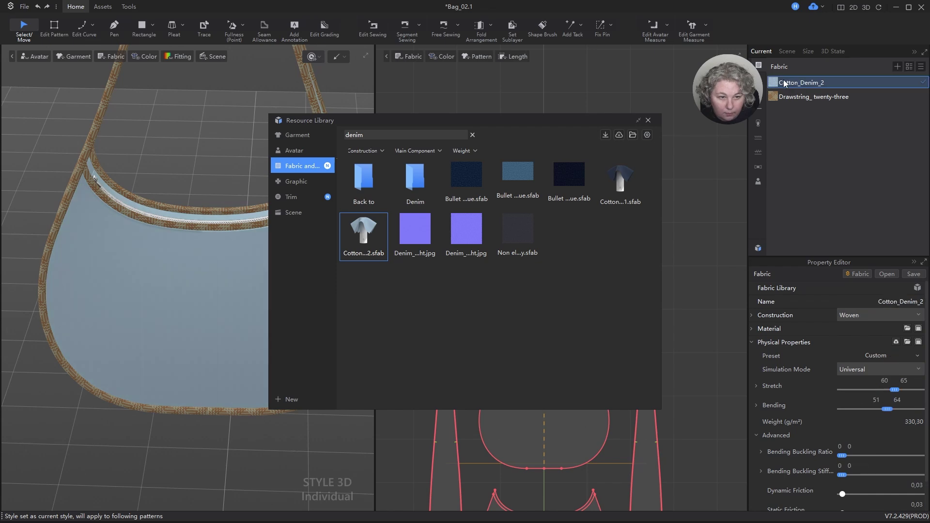
scroll(170, 255, "up", 6)
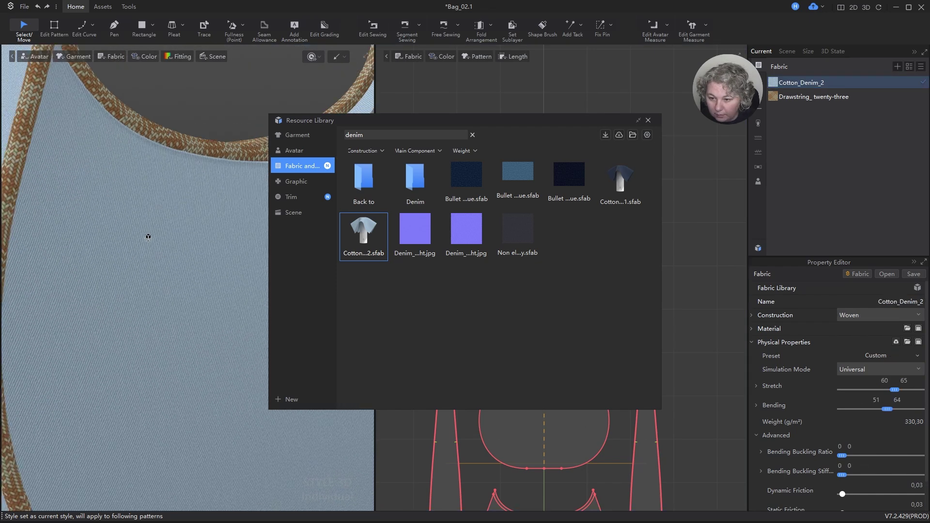
right_click_drag(148, 237, 98, 249)
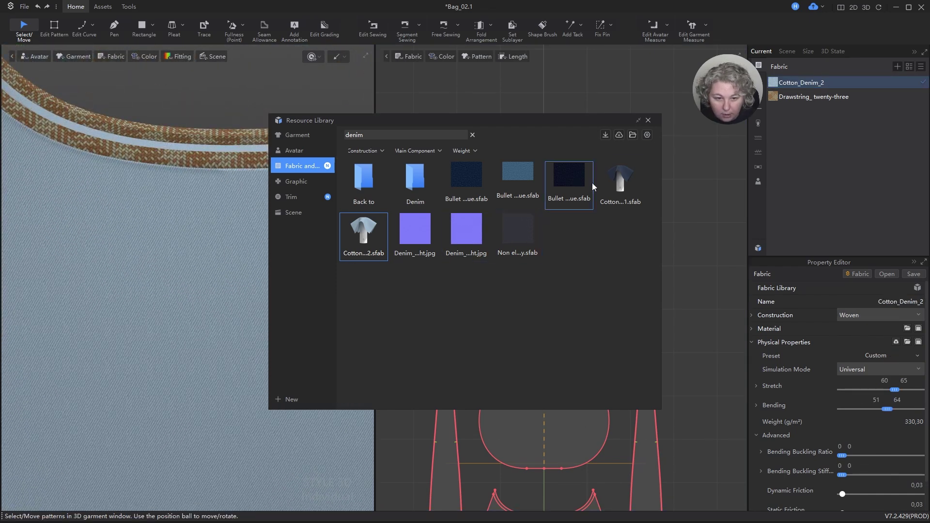
- Replace the bag fabric with Cotton_Denim_1 and inspect it from the front and side
left_click_drag(623, 173, 799, 77)
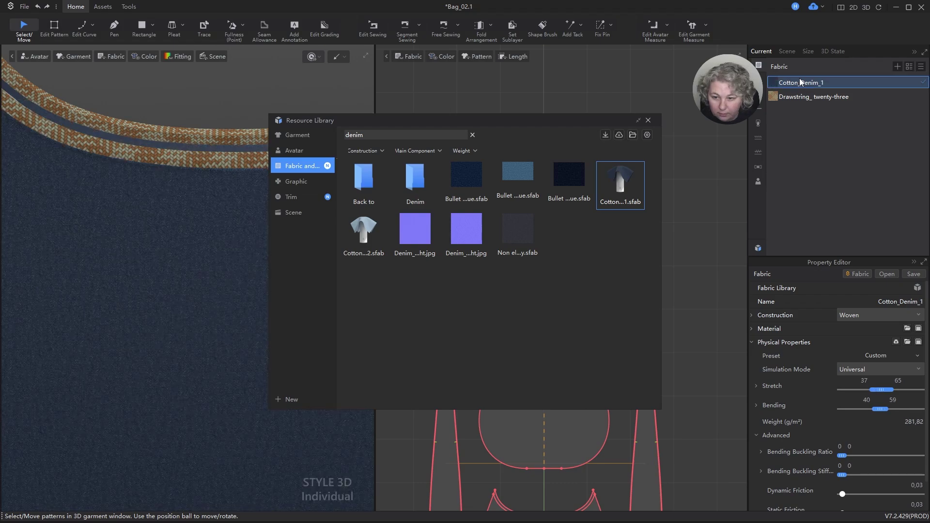
scroll(141, 251, "down", 6)
right_click_drag(141, 251, 146, 284)
- Replace the bag fabric with "Bullet free thick blue slub free denim 2 haze blue" and inspect its texture near the zipper and overall
left_click(518, 184)
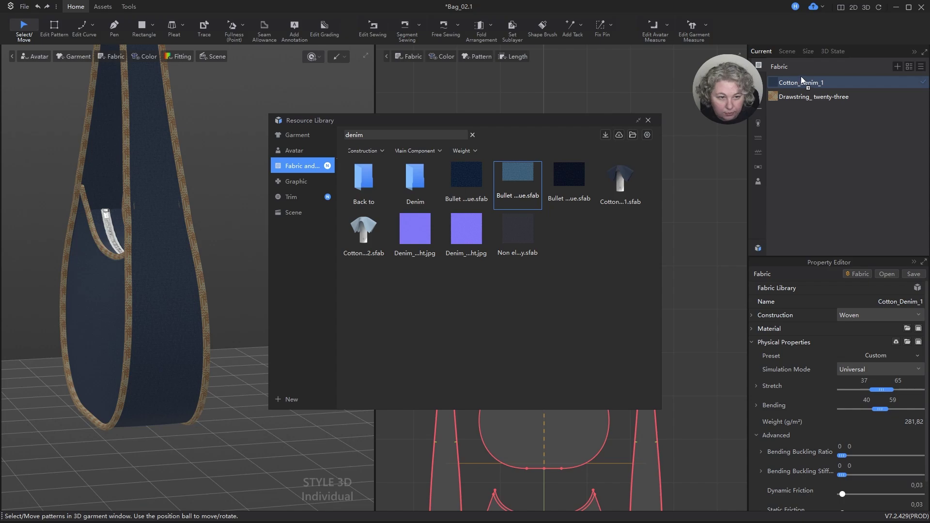
left_click_drag(170, 228, 170, 230)
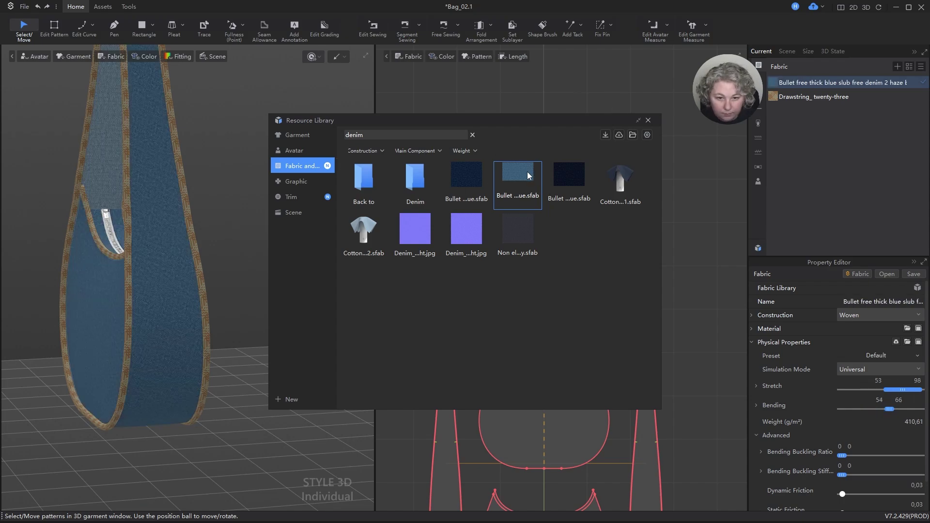
scroll(168, 252, "up", 3)
scroll(149, 303, "down", 5)
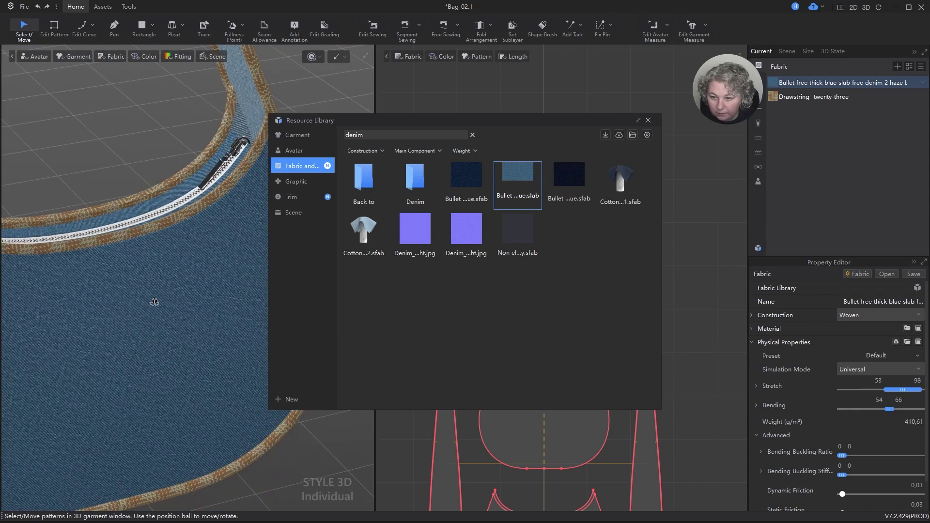
mouse_move(121, 313)
right_mouse_down()
mouse_move(201, 303)
mouse_move(129, 280)
mouse_move(116, 307)
right_mouse_up()
scroll(162, 303, "up", 2)
scroll(163, 303, "down", 5)
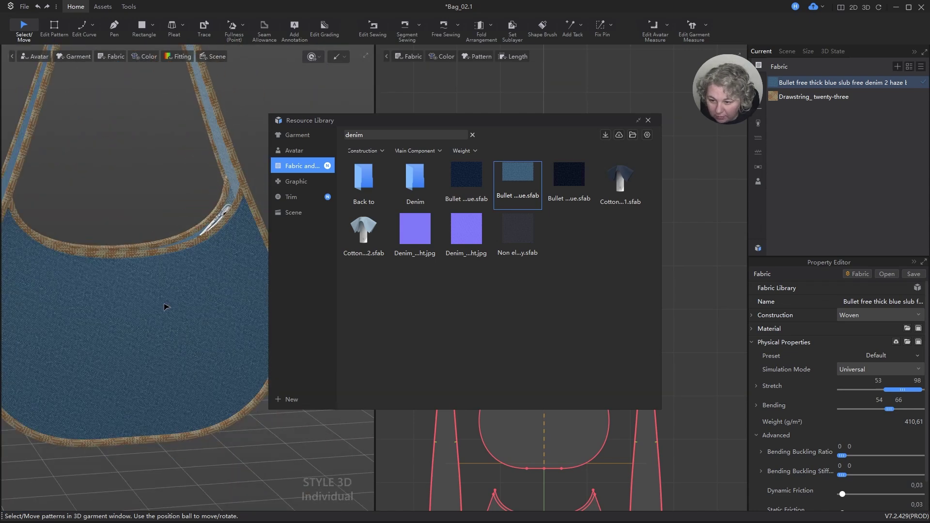
scroll(170, 360, "down", 3)
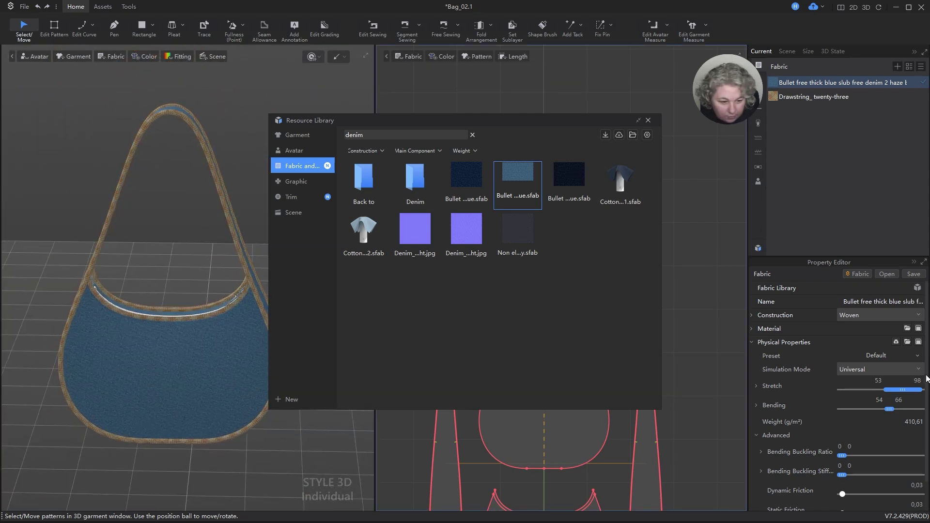
double_click(849, 82)
left_click_drag(850, 83, 851, 85)
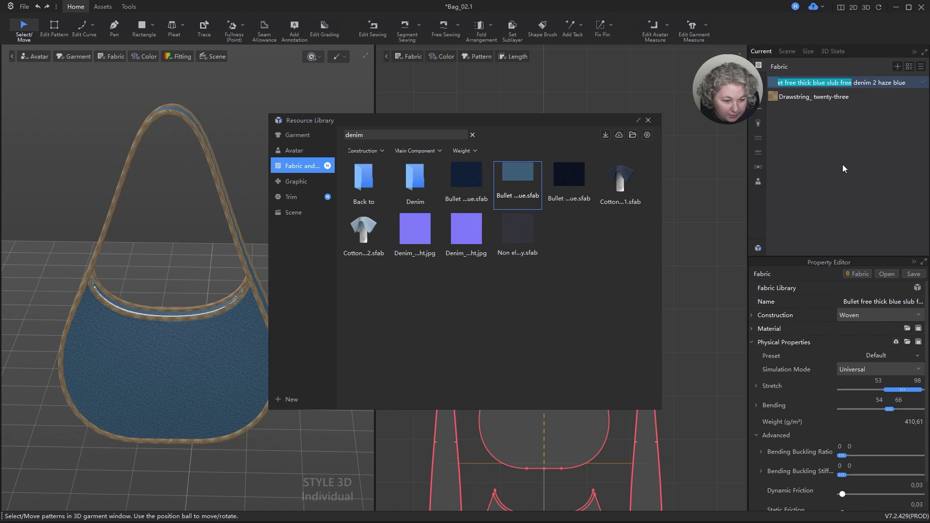
left_click(851, 154)
left_click(870, 82)
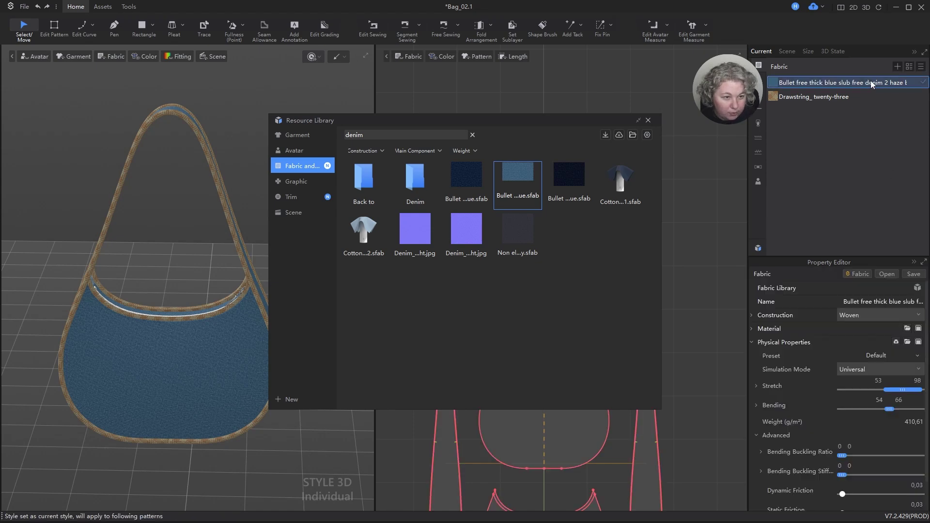
- Replace the bag fabric with "Bullet free thick blue knot free denim 4 dark blue" and inspect it on the bag
left_click_drag(466, 173, 817, 82)
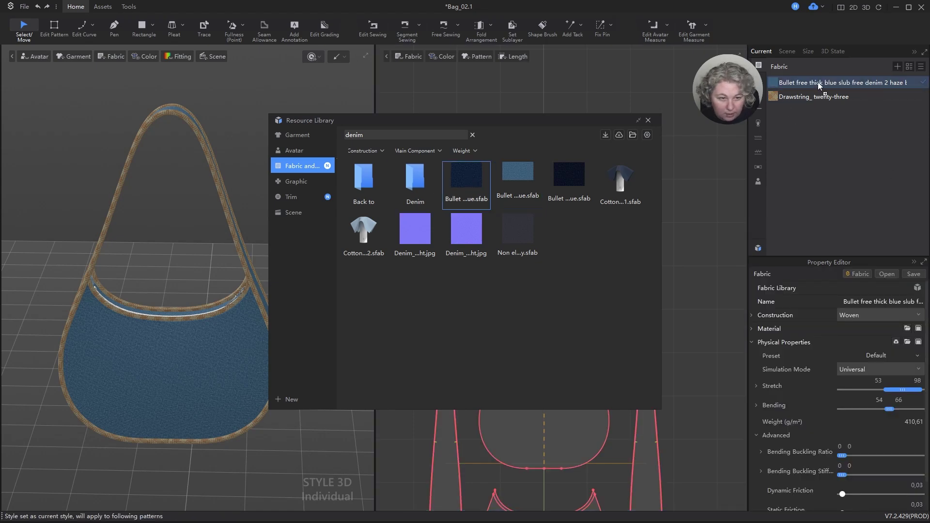
scroll(245, 193, "up", 8)
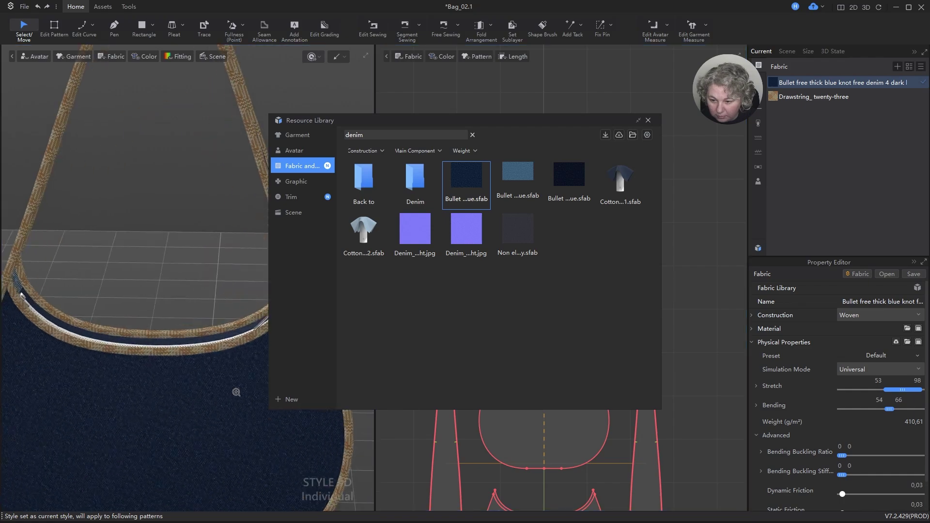
scroll(187, 197, "down", 8)
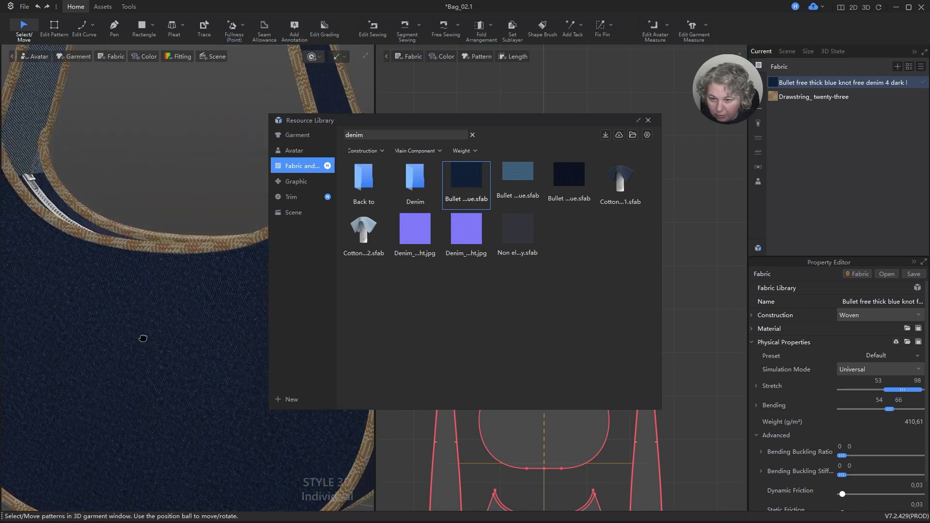
right_click_drag(149, 305, 233, 233)
right_click_drag(224, 324, 134, 355)
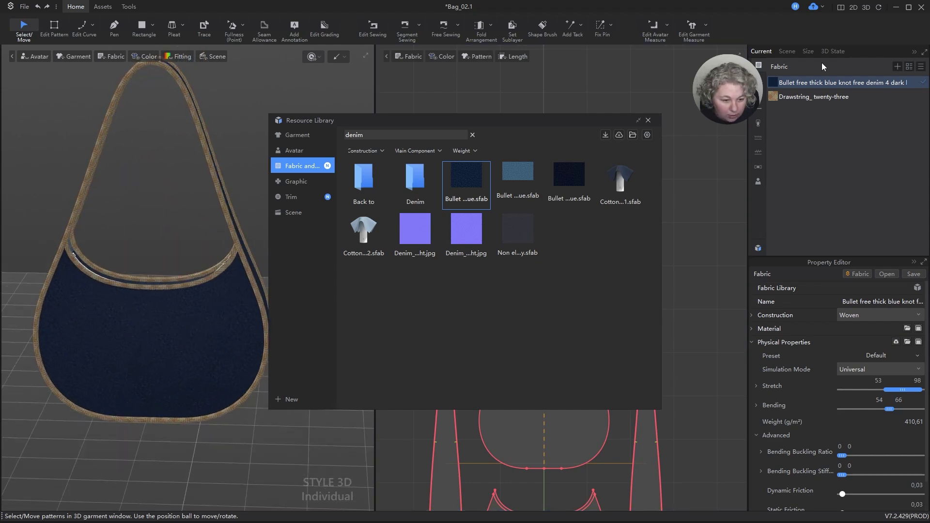
- Rename the dark blue bag fabric as Denim
double_click(809, 83)
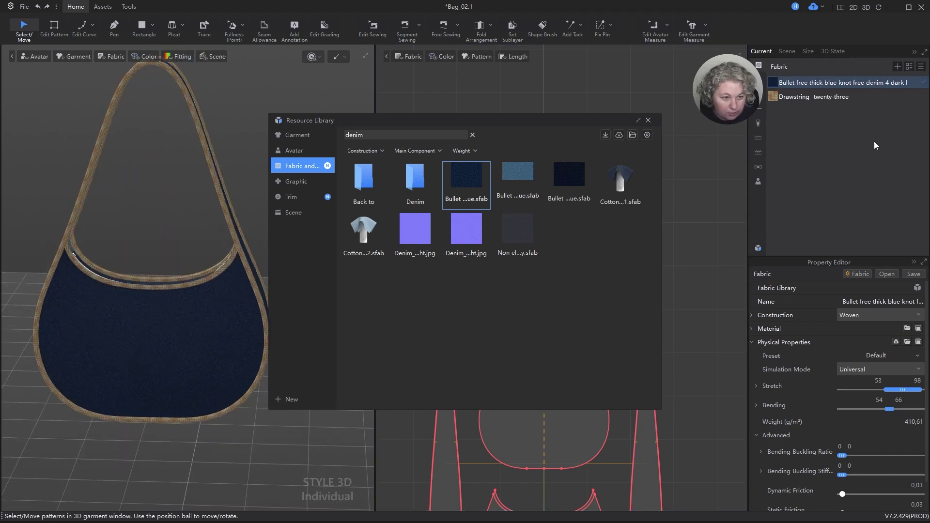
left_click(826, 83)
key("ctrl+a")
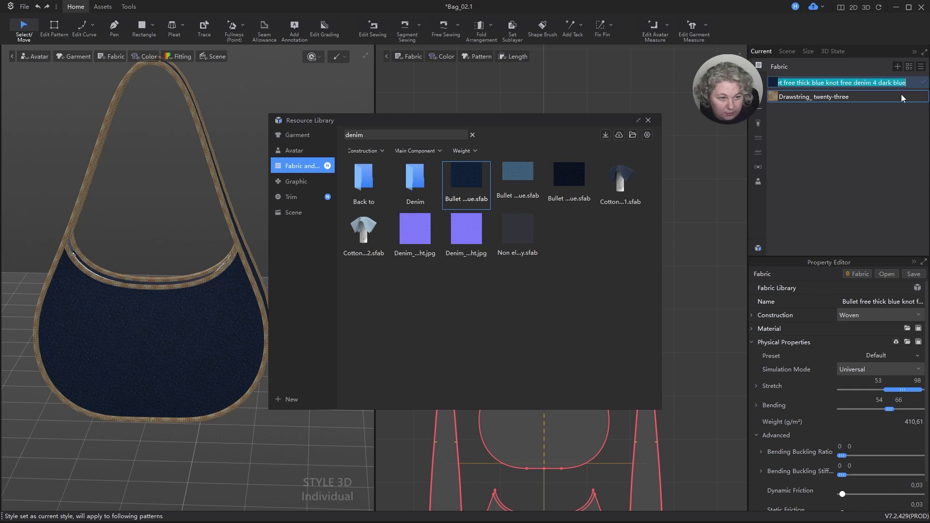
type("Denim")
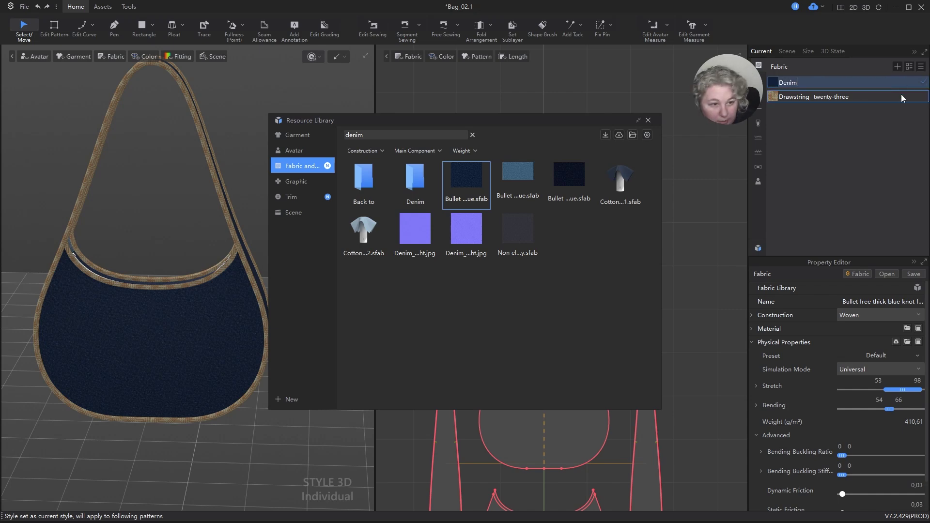
key("Return")
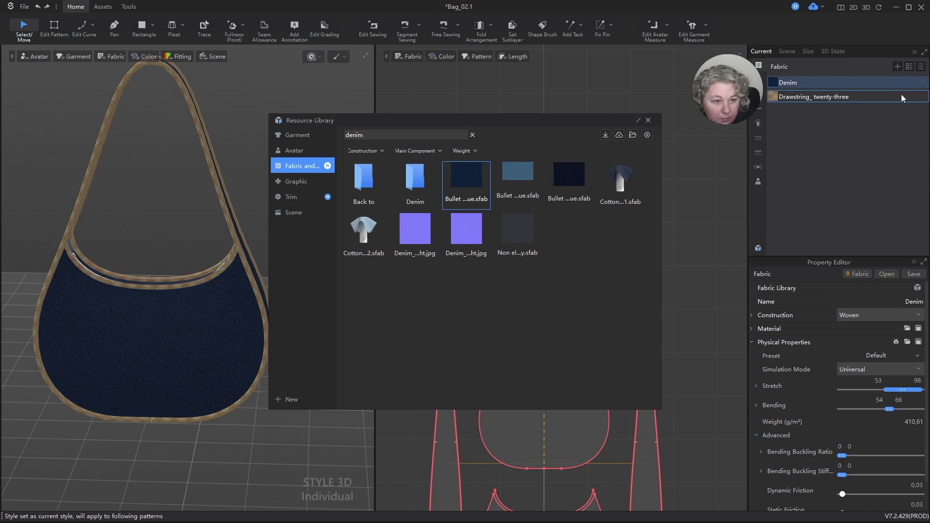
- Rename the Drawstring_ twenty-three fabric as Piping
double_click(781, 97)
key("ctrl+a")
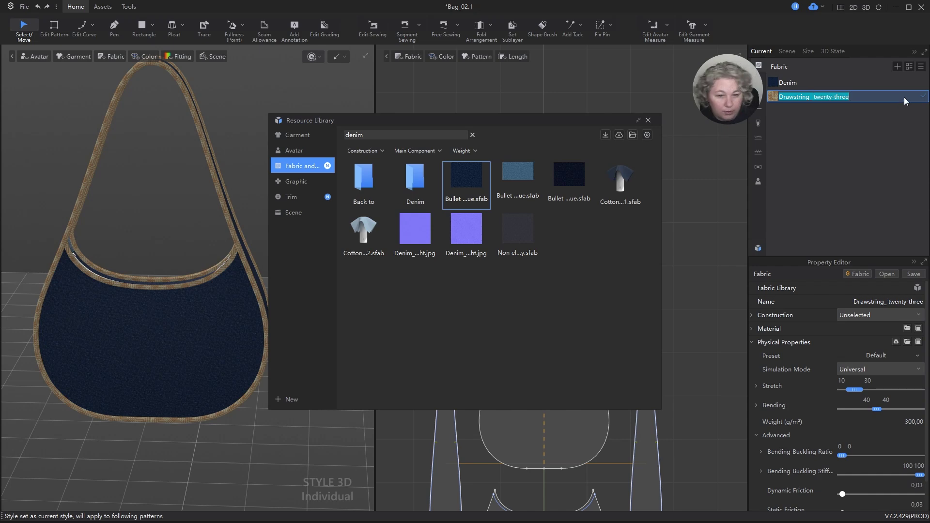
type("Pi")
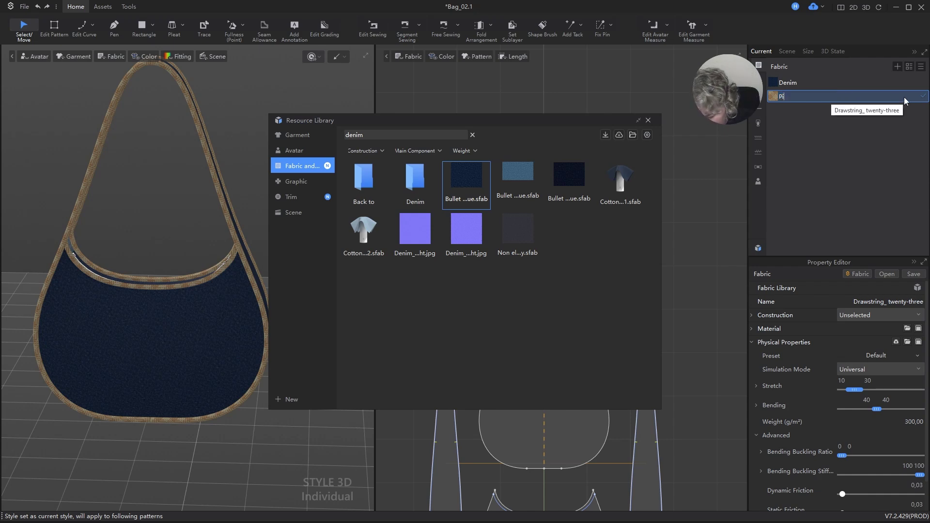
type("ping")
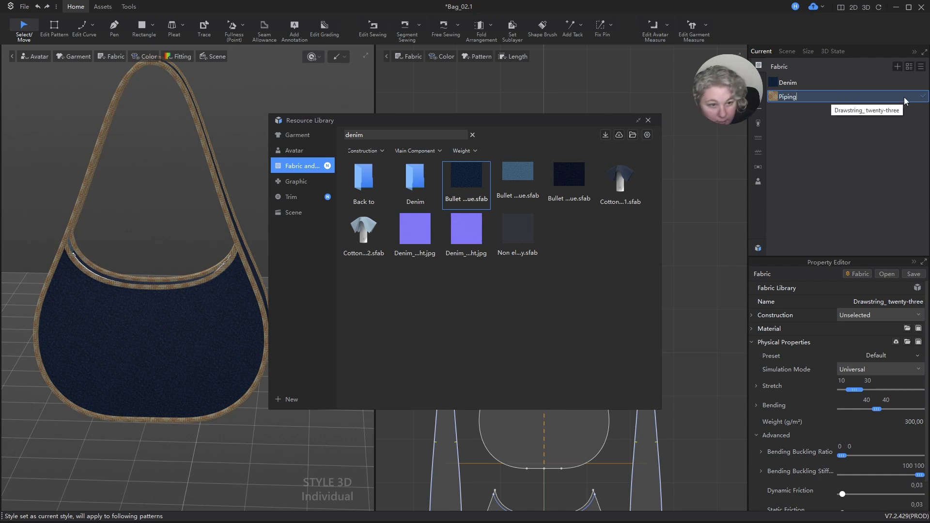
key("Return")
- Apply the Cow Leather physical property preset from the Trims group to the Denim fabric, and select the Piping fabric
left_click(805, 81)
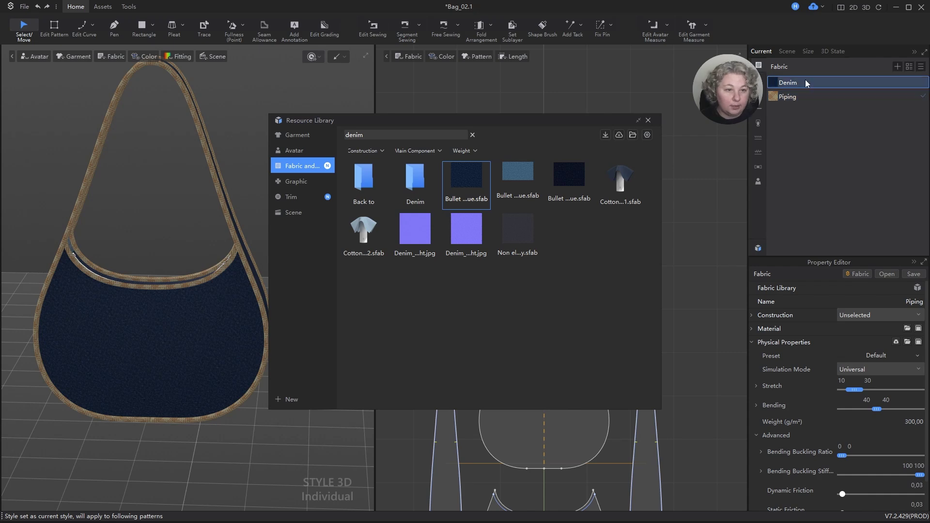
left_click(919, 358)
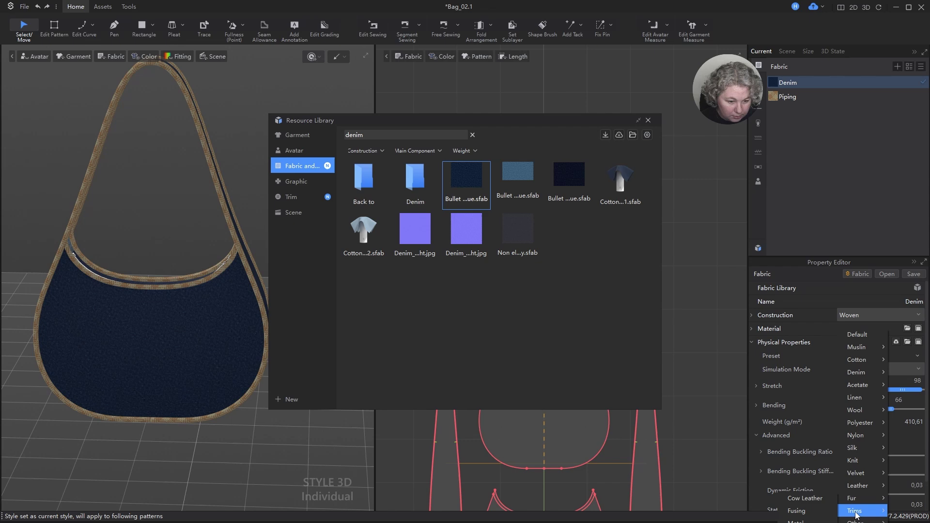
left_click(804, 497)
left_click(798, 98)
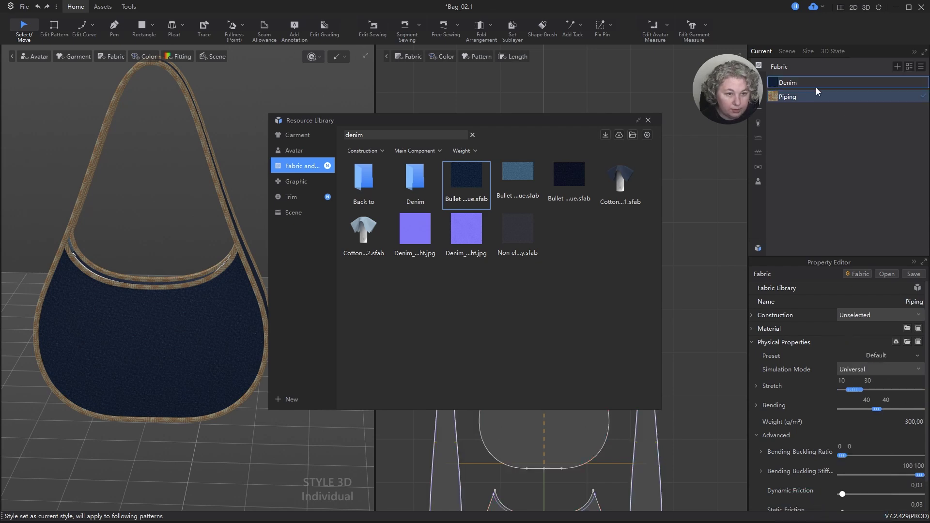
- Close the Resource Library and switch the workspace to the 3D view only
left_click(648, 120)
scroll(177, 171, "down", 2)
scroll(224, 260, "down", 3)
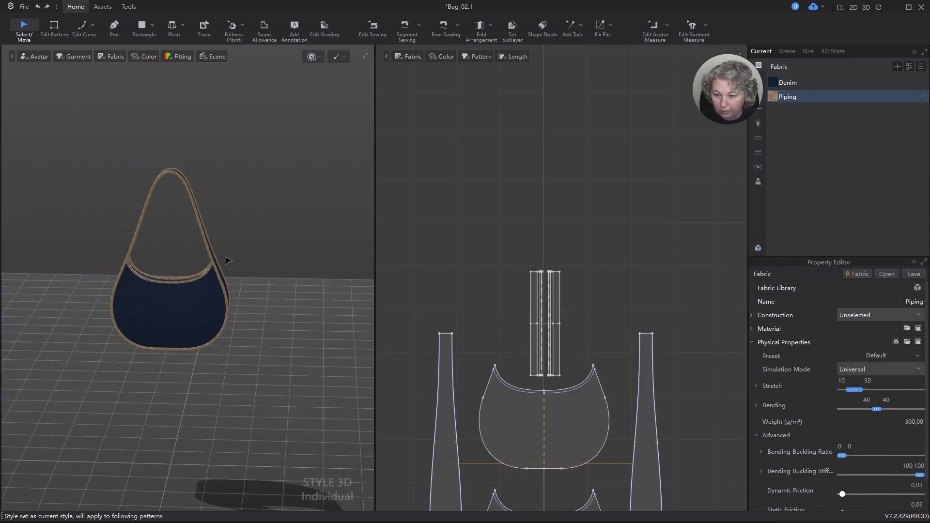
right_click_drag(253, 281, 227, 292)
scroll(226, 292, "up", 5)
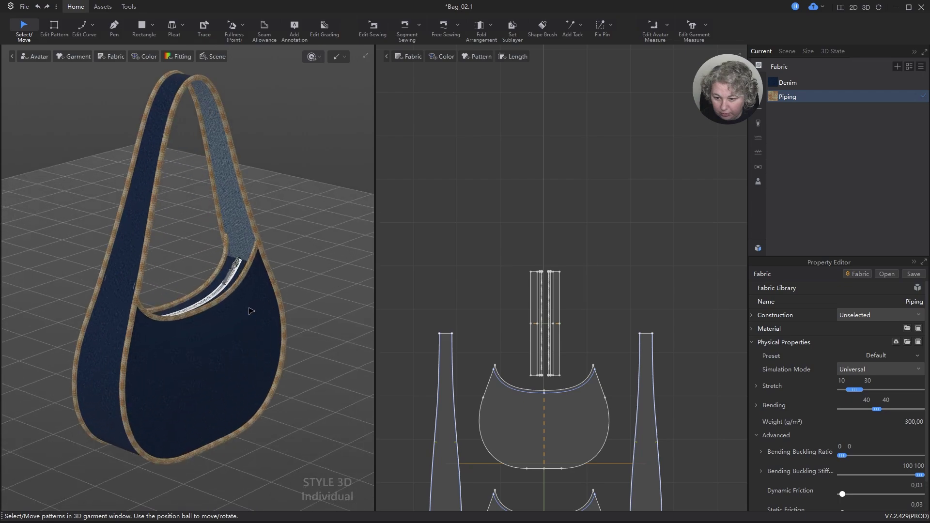
left_click(865, 8)
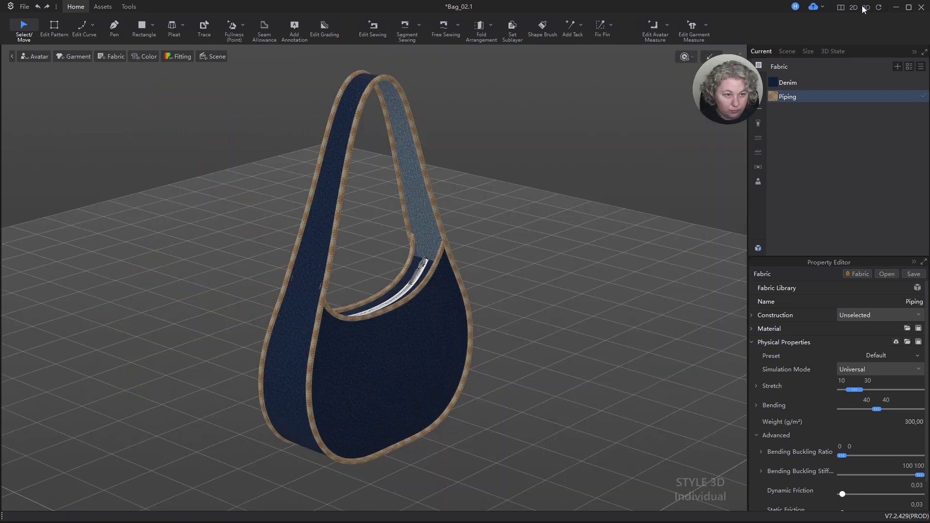
- Examine the denim bag from several angles, checking its side panel, strap, piping and zipper opening
scroll(515, 209, "down", 2)
scroll(533, 198, "up", 1)
right_click_drag(533, 197, 257, 193)
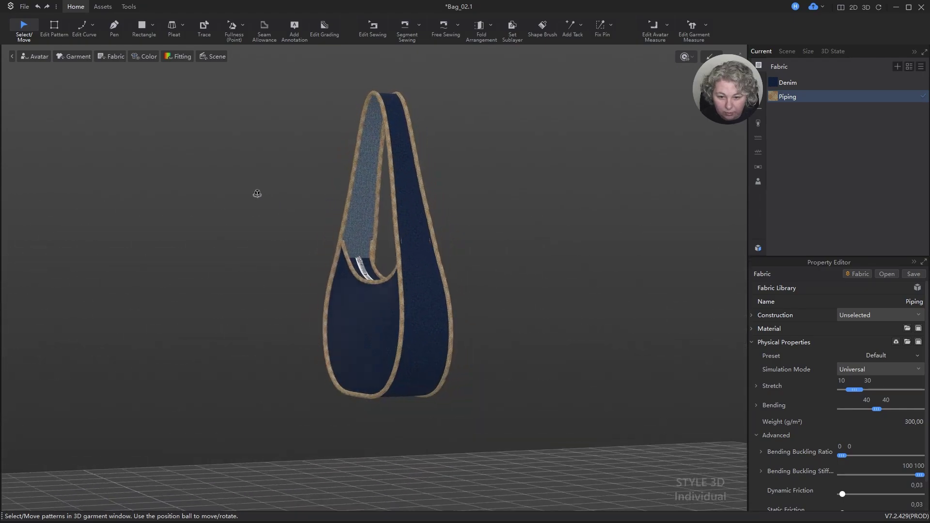
right_click_drag(472, 175, 452, 158)
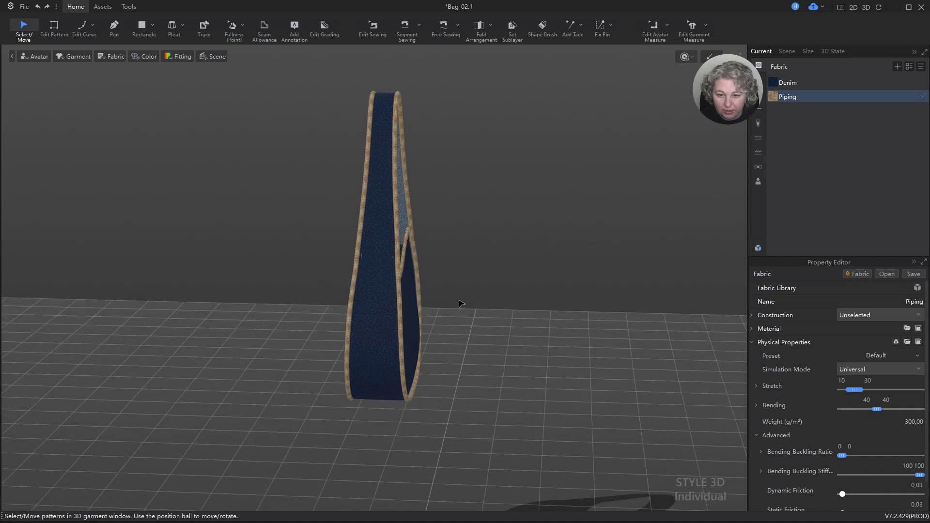
right_click_drag(382, 299, 487, 322)
scroll(467, 212, "up", 5)
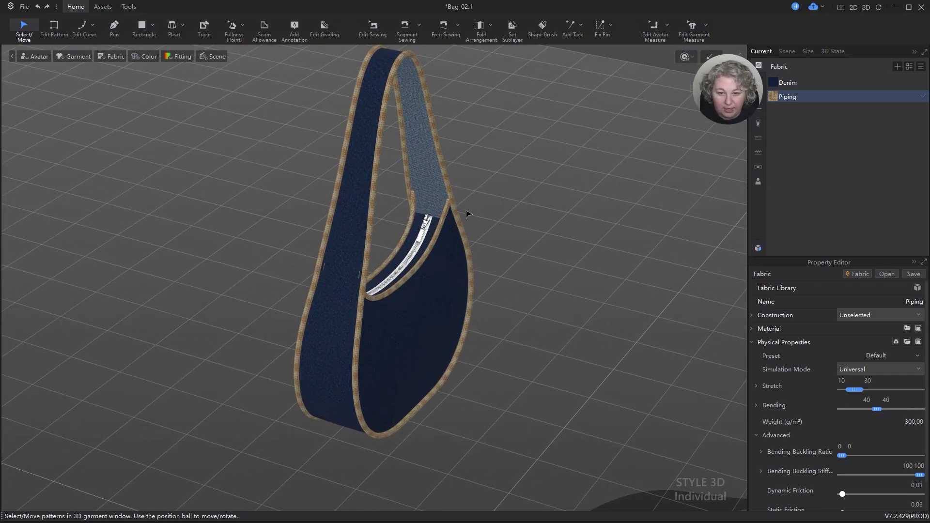
right_click_drag(381, 340, 477, 283)
scroll(472, 248, "down", 5)
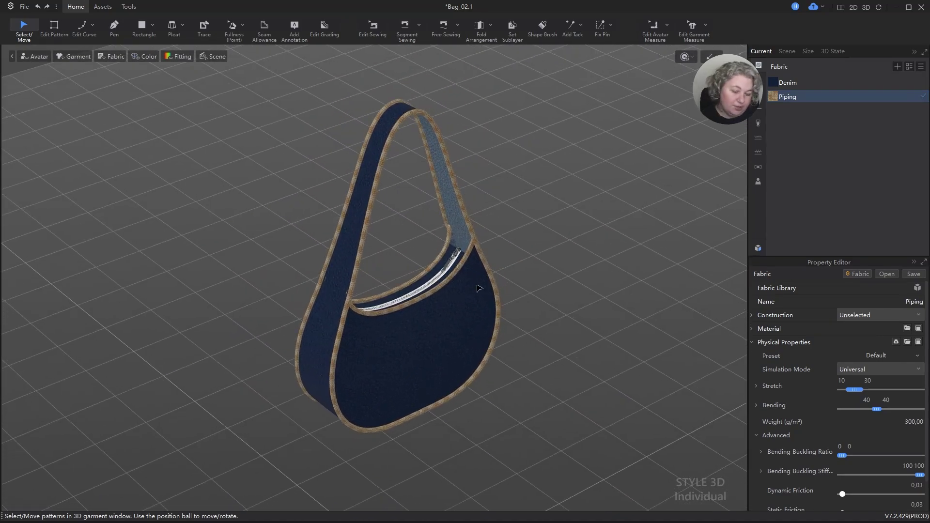
scroll(482, 293, "up", 1)
middle_click_drag(472, 312, 486, 310)
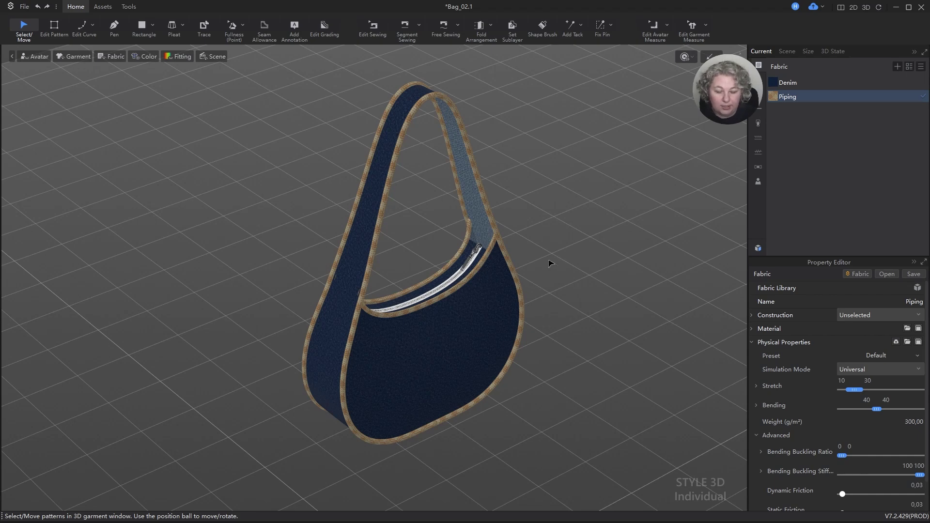
right_click_drag(510, 286, 546, 267)
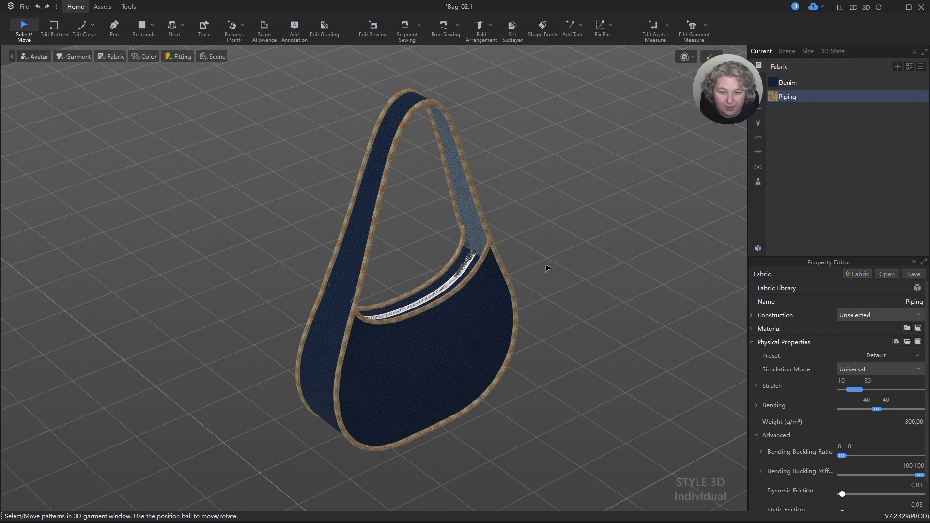
right_click_drag(519, 282, 459, 303)
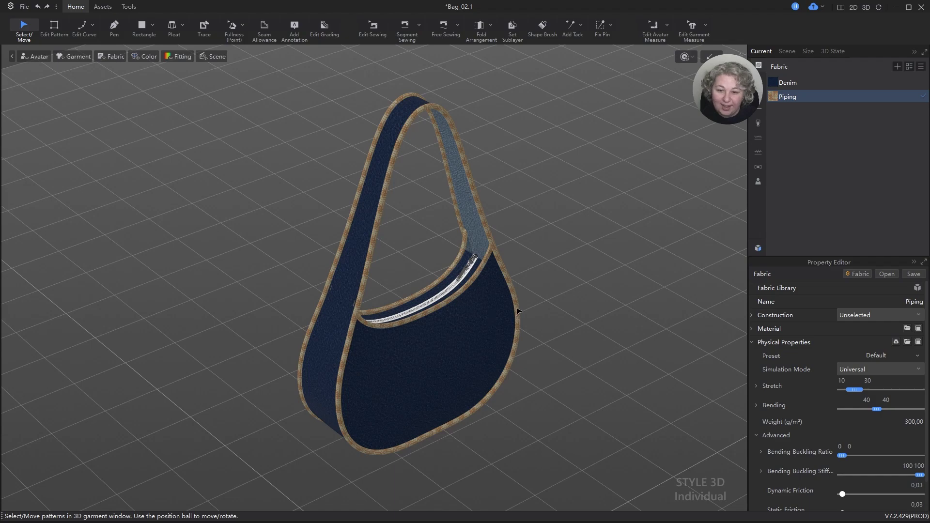
mouse_move(517, 310)
right_mouse_down()
mouse_move(484, 309)
mouse_move(521, 311)
mouse_move(523, 326)
right_mouse_up()
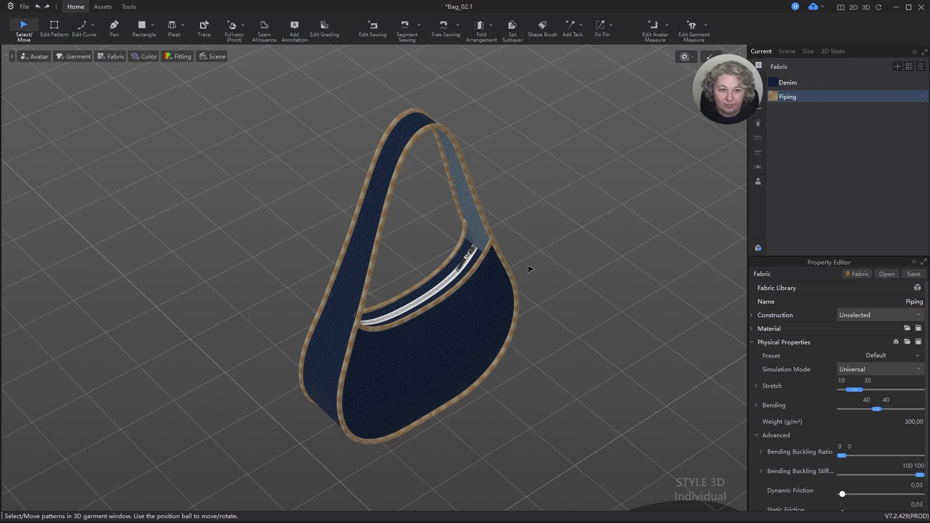
right_click_drag(563, 310, 581, 310)
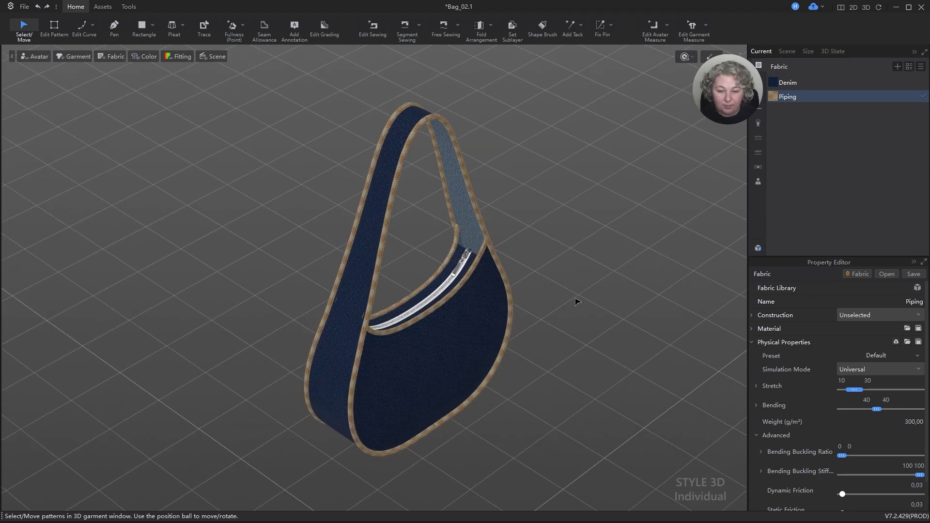